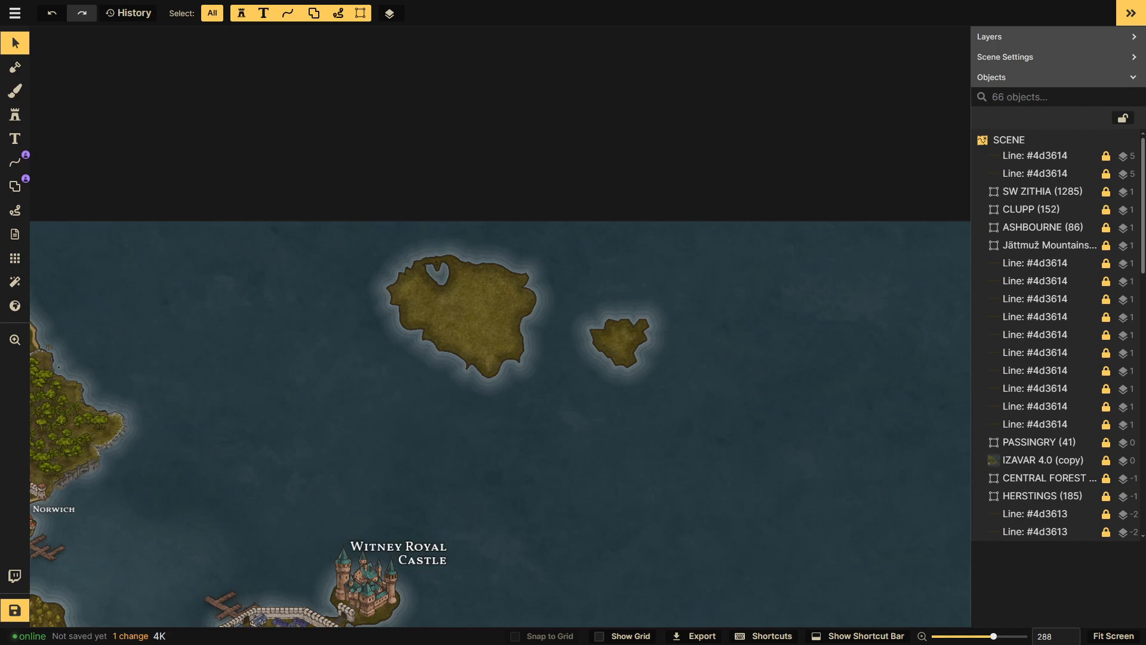
- Carve bays into the southwest and east coasts of the larger northern island with a size 4 round brush subtracting from the mask
{"action": "left_click_drag", "start_coordinate": [557, 302], "coordinate": [679, 398]}
{"action": "scroll", "coordinate": [395, 289], "scroll_direction": "up", "scroll_amount": 3}
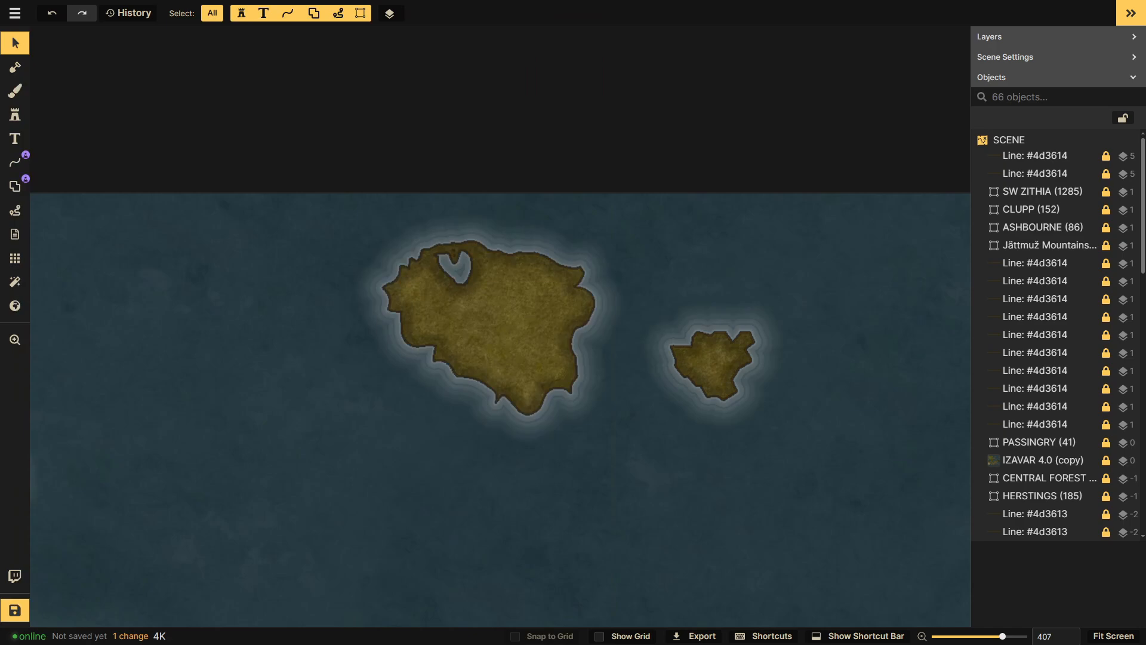
{"action": "scroll", "coordinate": [468, 376], "scroll_direction": "up", "scroll_amount": 3}
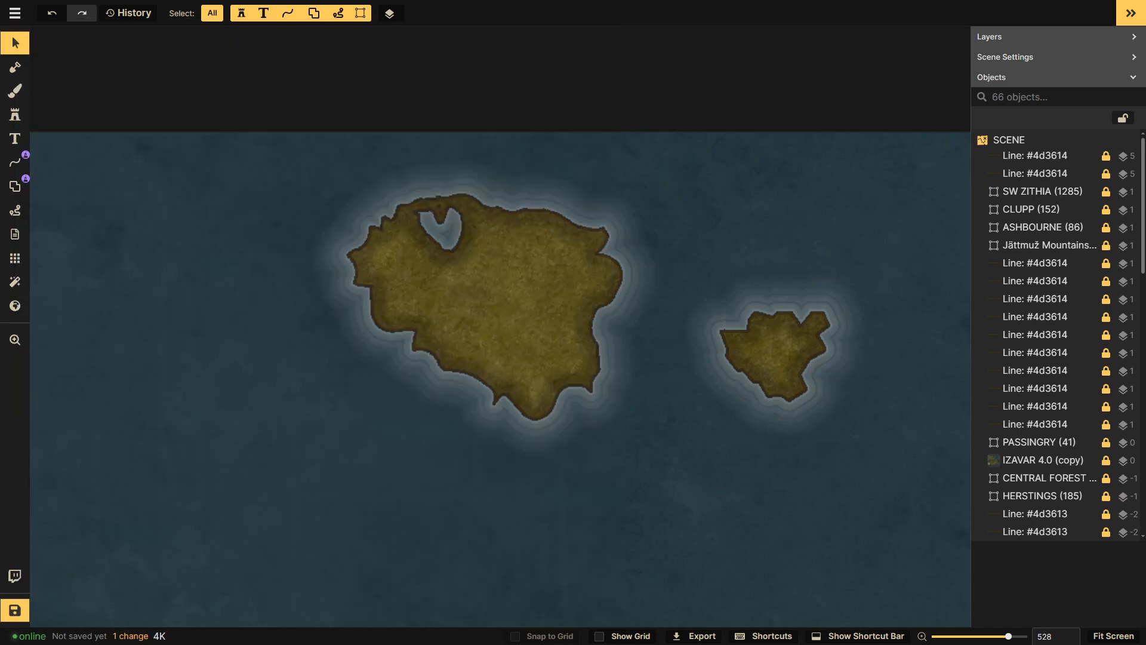
{"action": "left_click", "coordinate": [15, 90]}
{"action": "left_click", "coordinate": [15, 67]}
{"action": "left_click", "coordinate": [173, 58]}
{"action": "left_click_drag", "start_coordinate": [127, 92], "coordinate": [66, 95]}
{"action": "left_click", "coordinate": [40, 75]}
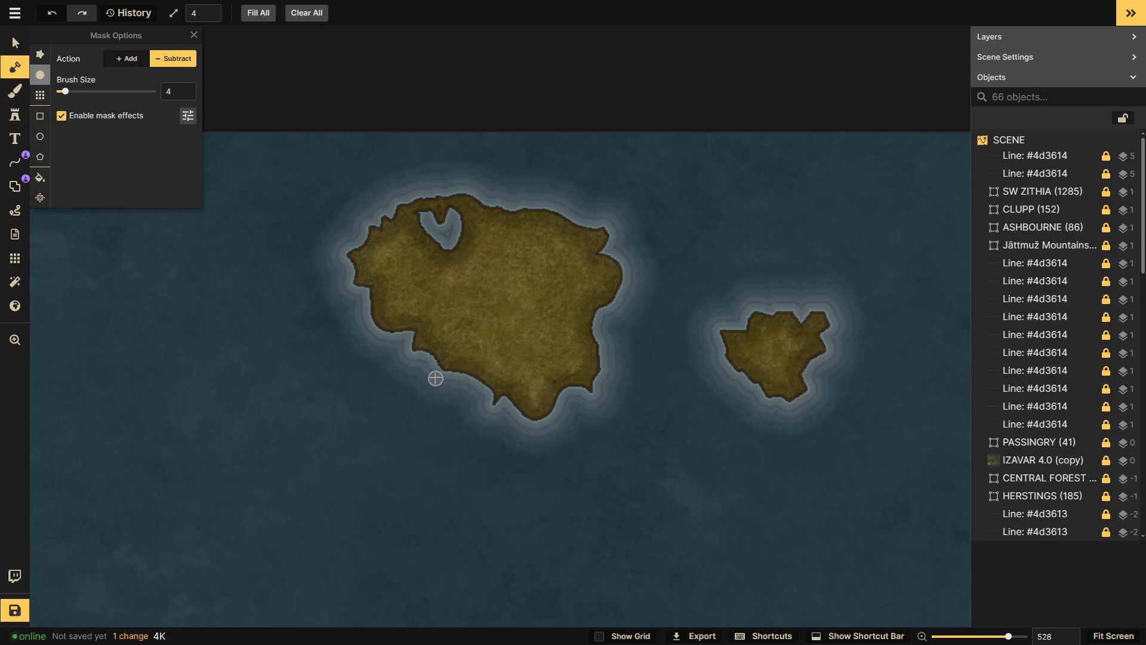
{"action": "mouse_move", "coordinate": [436, 378]}
{"action": "left_mouse_down"}
{"action": "mouse_move", "coordinate": [442, 342]}
{"action": "mouse_move", "coordinate": [434, 331]}
{"action": "mouse_move", "coordinate": [443, 374]}
{"action": "mouse_move", "coordinate": [413, 353]}
{"action": "left_mouse_up"}
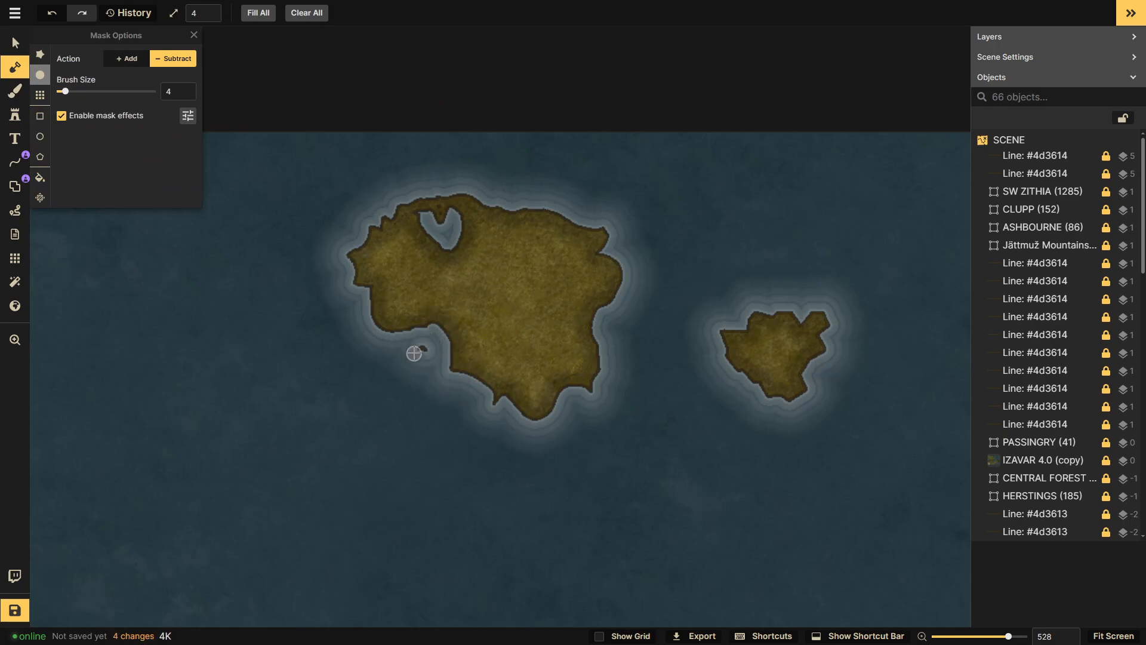
{"action": "mouse_move", "coordinate": [571, 340]}
{"action": "left_mouse_down"}
{"action": "mouse_move", "coordinate": [601, 351]}
{"action": "mouse_move", "coordinate": [558, 320]}
{"action": "mouse_move", "coordinate": [586, 322]}
{"action": "mouse_move", "coordinate": [579, 312]}
{"action": "mouse_move", "coordinate": [558, 313]}
{"action": "mouse_move", "coordinate": [596, 322]}
{"action": "mouse_move", "coordinate": [615, 300]}
{"action": "mouse_move", "coordinate": [571, 327]}
{"action": "mouse_move", "coordinate": [552, 315]}
{"action": "mouse_move", "coordinate": [604, 304]}
{"action": "mouse_move", "coordinate": [612, 318]}
{"action": "mouse_move", "coordinate": [622, 259]}
{"action": "mouse_move", "coordinate": [600, 227]}
{"action": "mouse_move", "coordinate": [628, 235]}
{"action": "mouse_move", "coordinate": [602, 228]}
{"action": "mouse_move", "coordinate": [613, 247]}
{"action": "mouse_move", "coordinate": [583, 225]}
{"action": "left_mouse_up"}
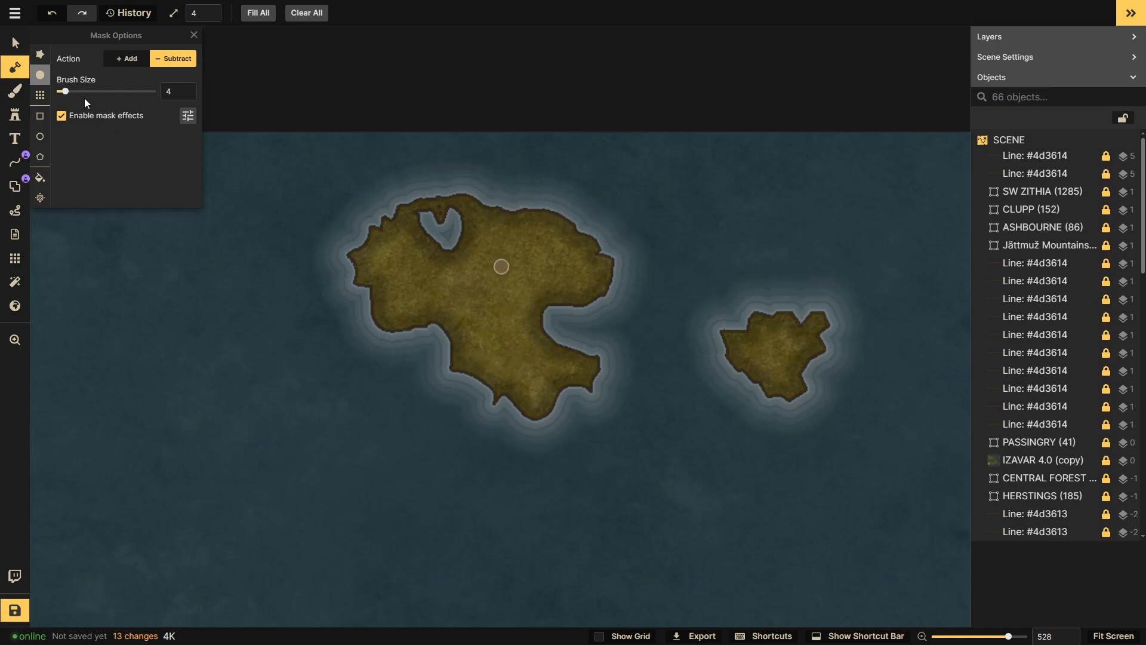
- Add land around the west, south and east shores of the island's southern part with a size 3 mask brush
{"action": "left_click", "coordinate": [138, 61]}
{"action": "mouse_move", "coordinate": [86, 93]}
{"action": "left_mouse_down"}
{"action": "mouse_move", "coordinate": [52, 95]}
{"action": "mouse_move", "coordinate": [65, 95]}
{"action": "left_mouse_up"}
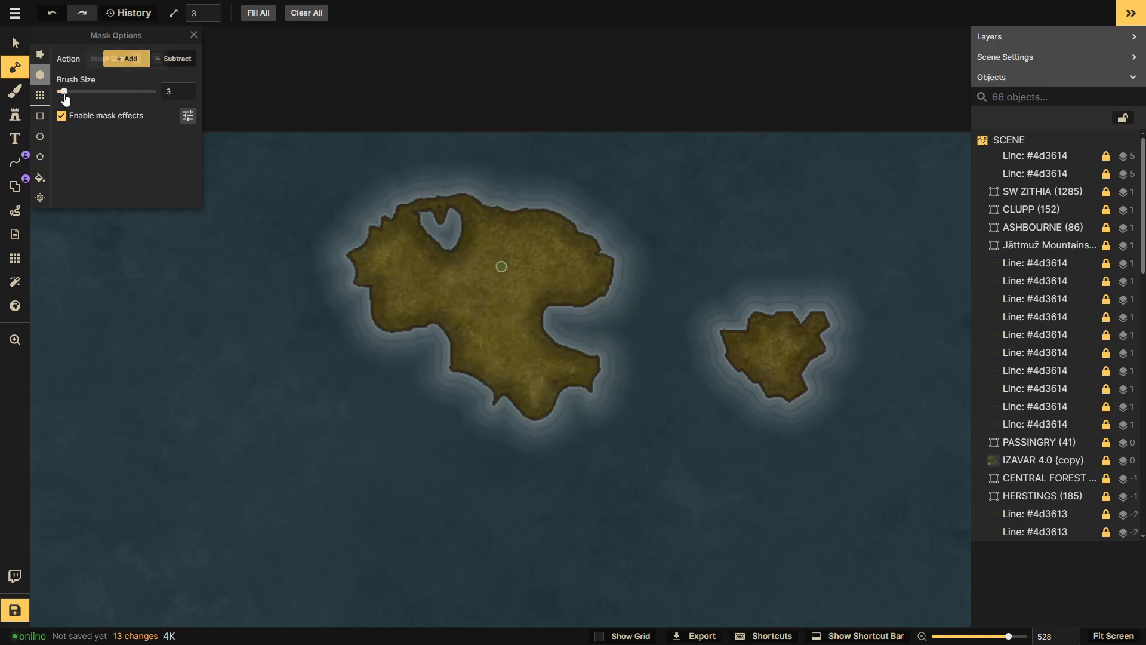
{"action": "mouse_move", "coordinate": [461, 351]}
{"action": "left_mouse_down"}
{"action": "mouse_move", "coordinate": [469, 387]}
{"action": "mouse_move", "coordinate": [446, 394]}
{"action": "mouse_move", "coordinate": [460, 413]}
{"action": "mouse_move", "coordinate": [527, 427]}
{"action": "mouse_move", "coordinate": [498, 397]}
{"action": "mouse_move", "coordinate": [457, 382]}
{"action": "mouse_move", "coordinate": [506, 411]}
{"action": "mouse_move", "coordinate": [582, 386]}
{"action": "mouse_move", "coordinate": [566, 388]}
{"action": "mouse_move", "coordinate": [595, 369]}
{"action": "mouse_move", "coordinate": [581, 401]}
{"action": "left_mouse_up"}
{"action": "left_click_drag", "start_coordinate": [598, 360], "coordinate": [606, 377]}
{"action": "left_click", "coordinate": [547, 430]}
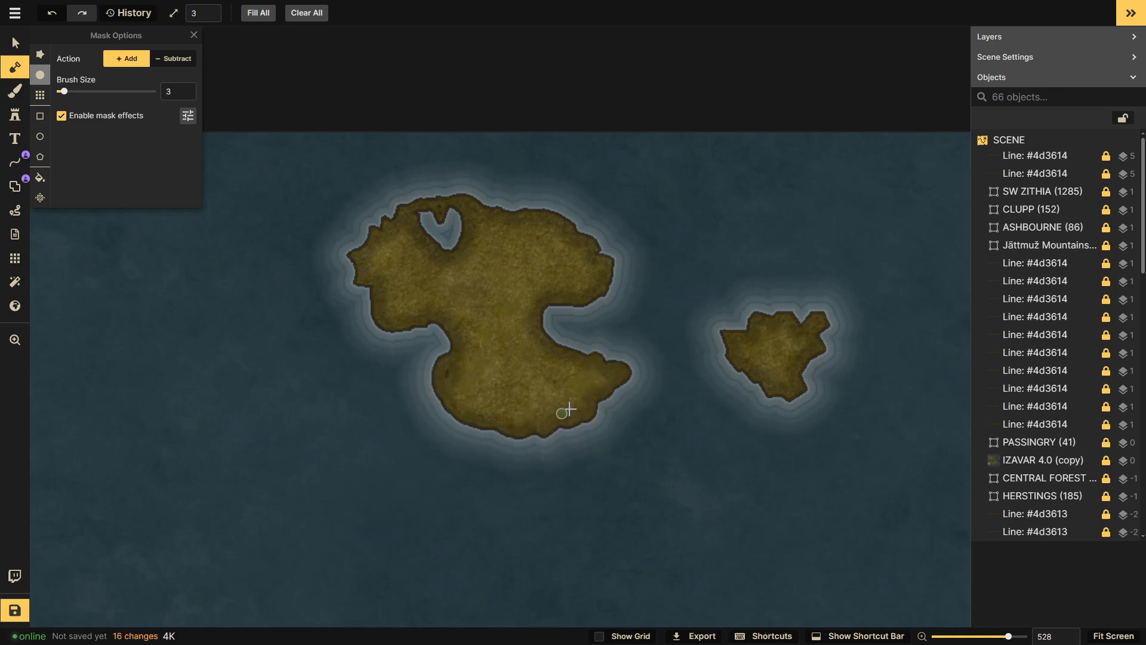
{"action": "mouse_move", "coordinate": [441, 384]}
{"action": "left_mouse_down"}
{"action": "mouse_move", "coordinate": [458, 366]}
{"action": "mouse_move", "coordinate": [440, 406]}
{"action": "left_mouse_up"}
{"action": "left_click", "coordinate": [452, 369]}
{"action": "mouse_move", "coordinate": [471, 362]}
{"action": "left_mouse_down"}
{"action": "mouse_move", "coordinate": [465, 411]}
{"action": "mouse_move", "coordinate": [460, 396]}
{"action": "mouse_move", "coordinate": [515, 431]}
{"action": "left_mouse_up"}
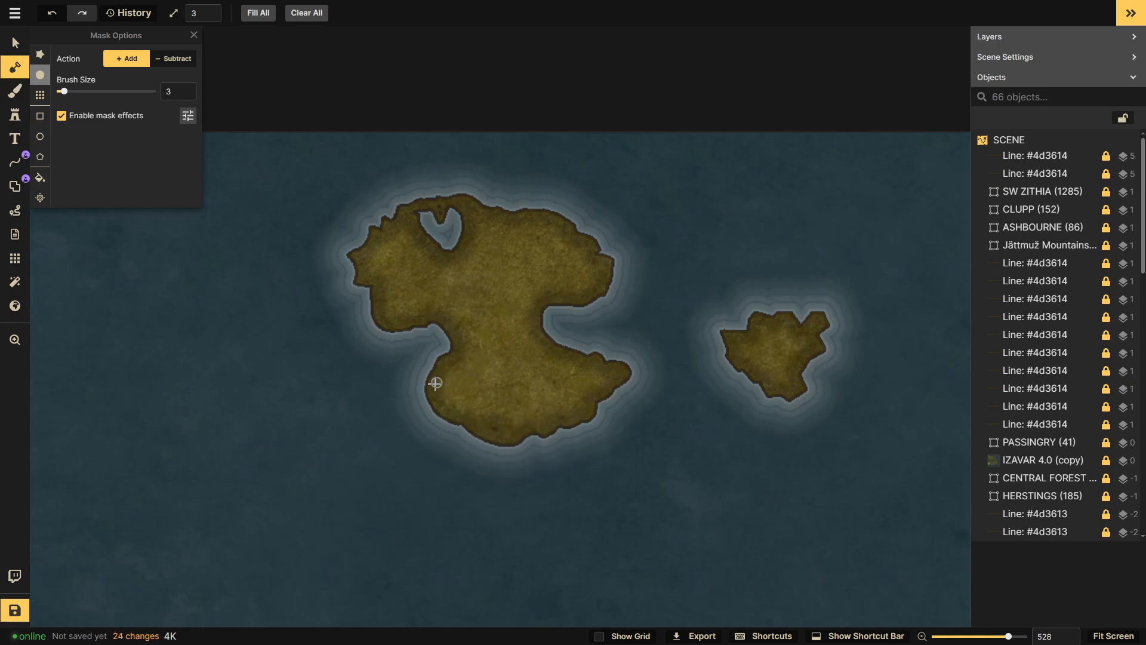
{"action": "left_click_drag", "start_coordinate": [436, 383], "coordinate": [433, 399]}
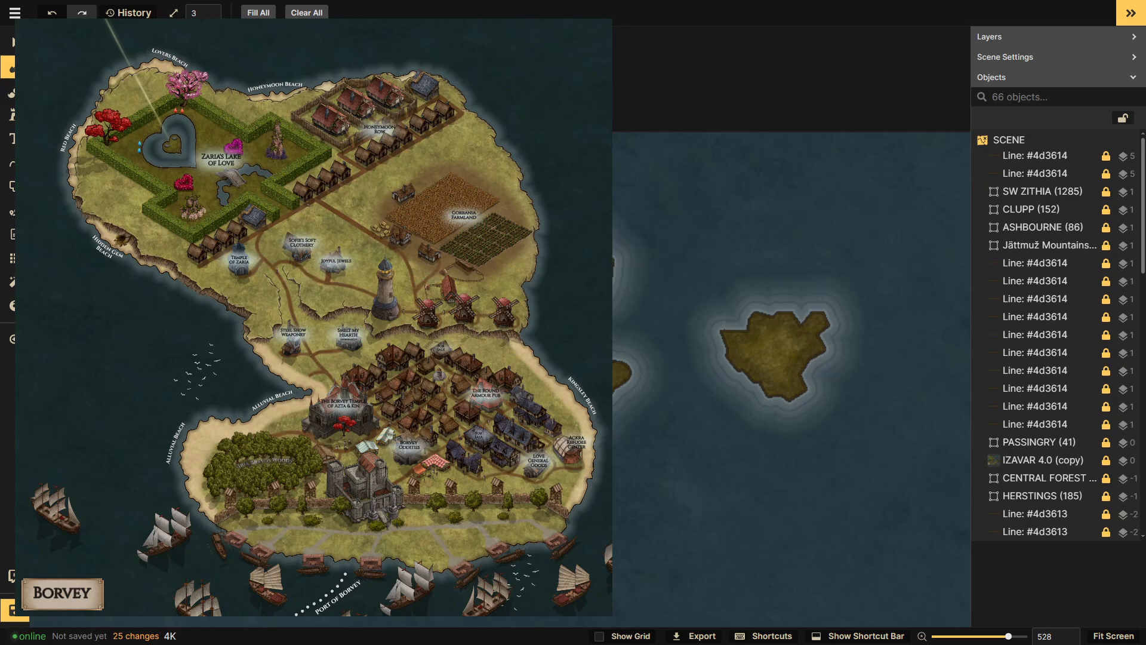
- Place the red heart-shape outline stamp on the island's lake and shrink it to scale 5
{"action": "left_click_drag", "start_coordinate": [466, 382], "coordinate": [515, 369]}
{"action": "scroll", "coordinate": [553, 361], "scroll_direction": "up", "scroll_amount": 1}
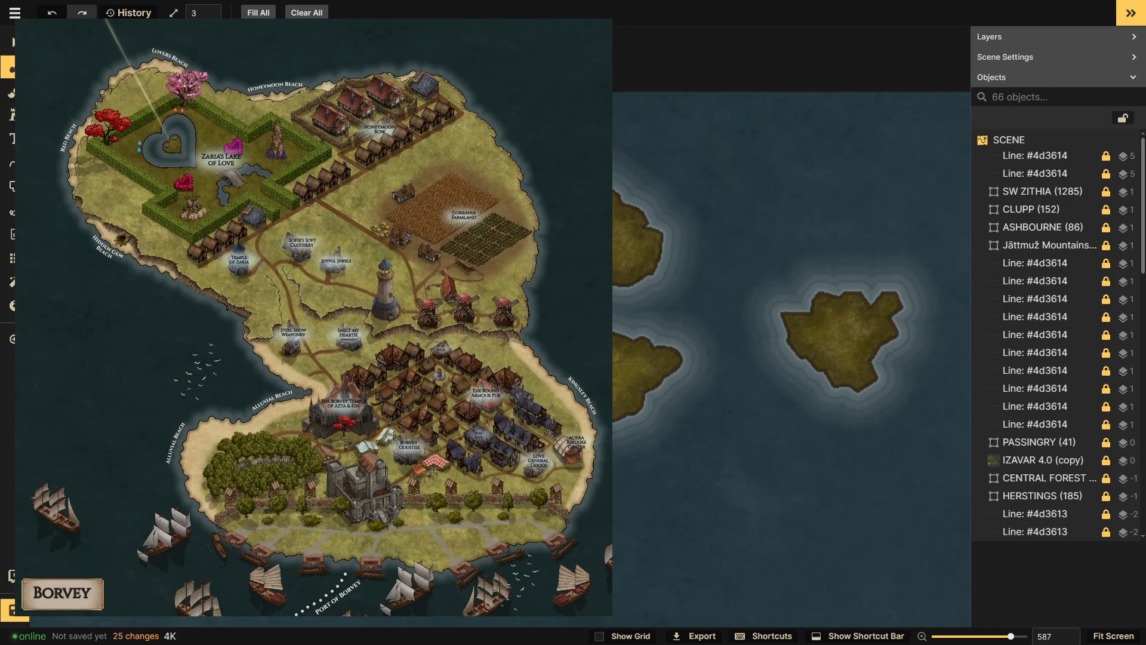
{"action": "scroll", "coordinate": [590, 382], "scroll_direction": "up", "scroll_amount": 3}
{"action": "left_click_drag", "start_coordinate": [590, 382], "coordinate": [587, 440]}
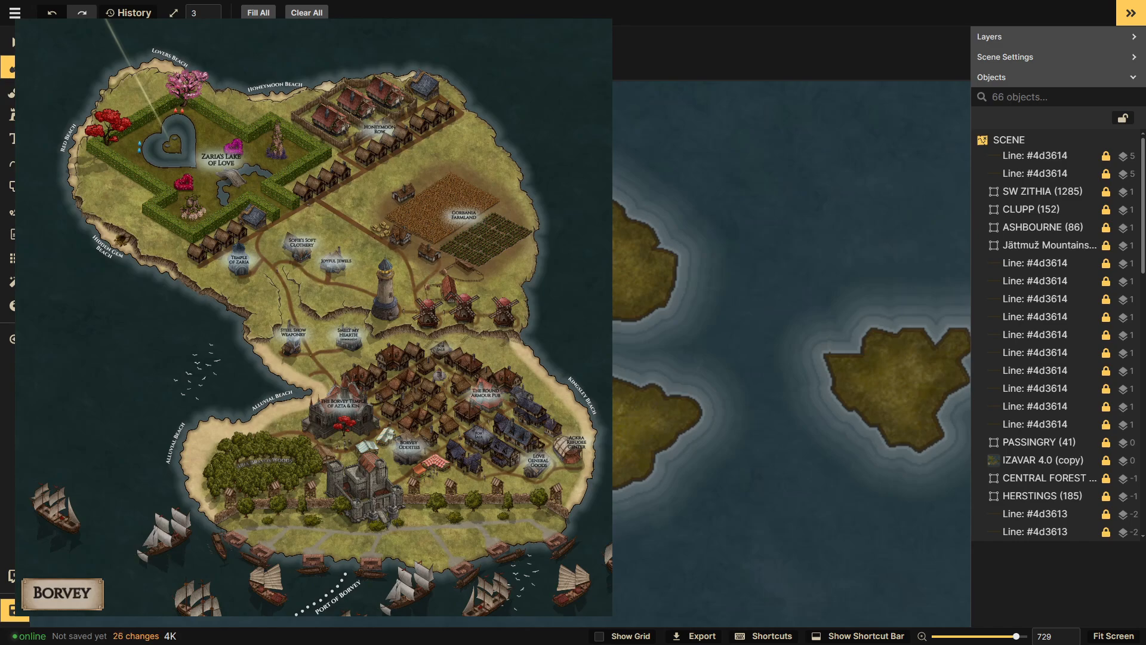
{"action": "left_click", "coordinate": [15, 115]}
{"action": "left_click", "coordinate": [71, 89]}
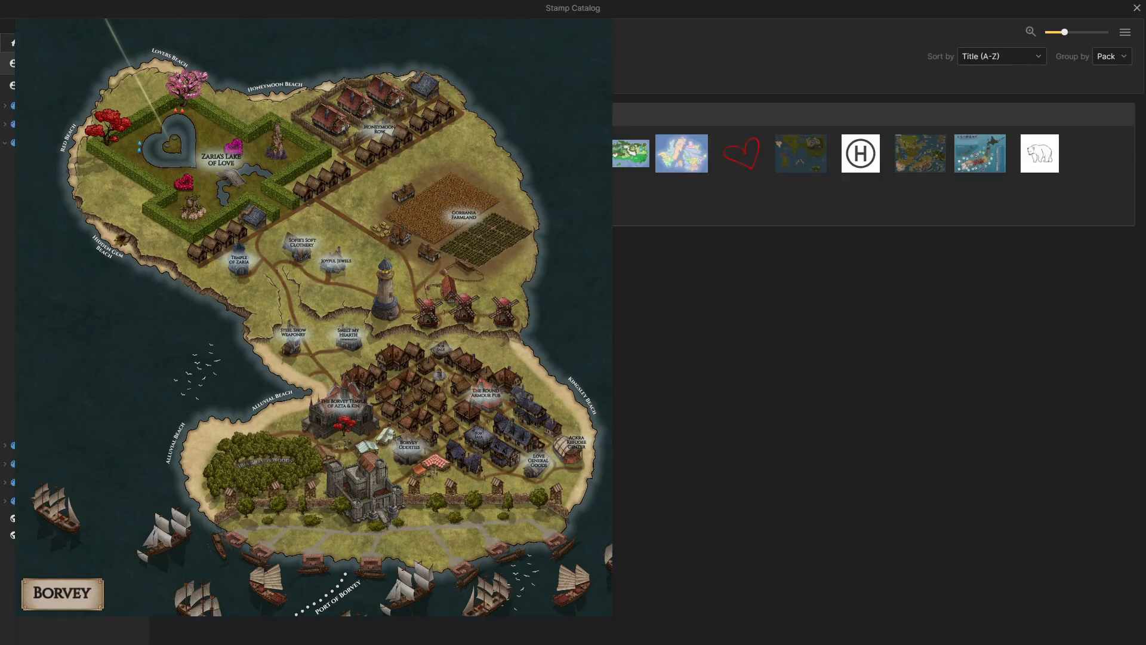
{"action": "left_click", "coordinate": [739, 161]}
{"action": "left_click", "coordinate": [410, 241]}
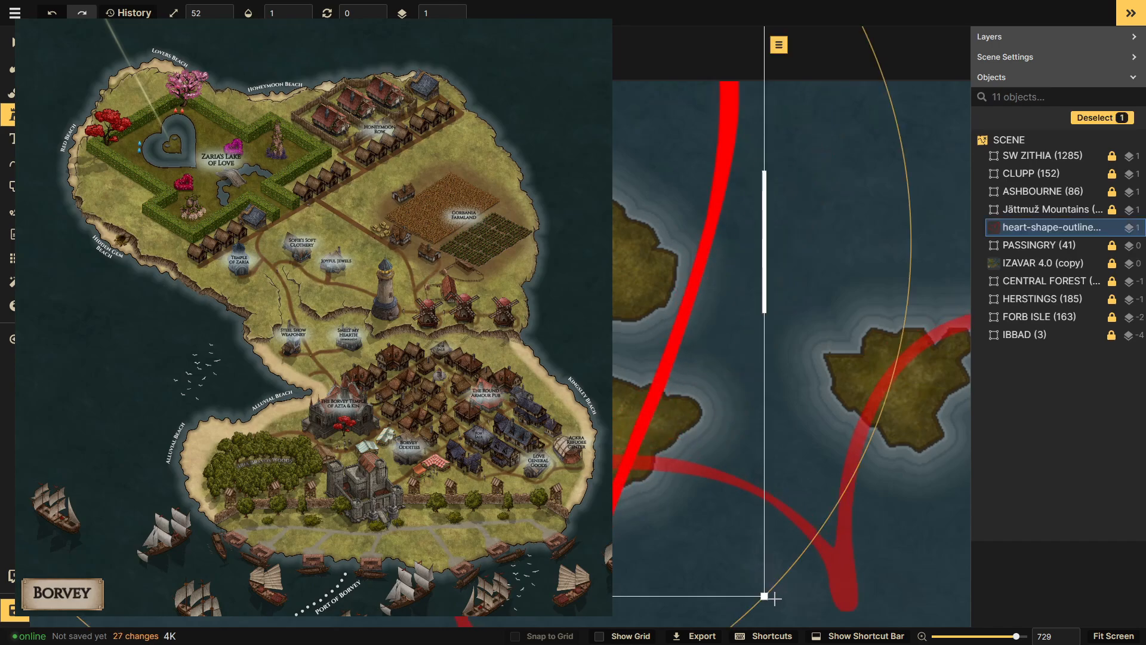
{"action": "left_click_drag", "start_coordinate": [764, 596], "coordinate": [526, 358]}
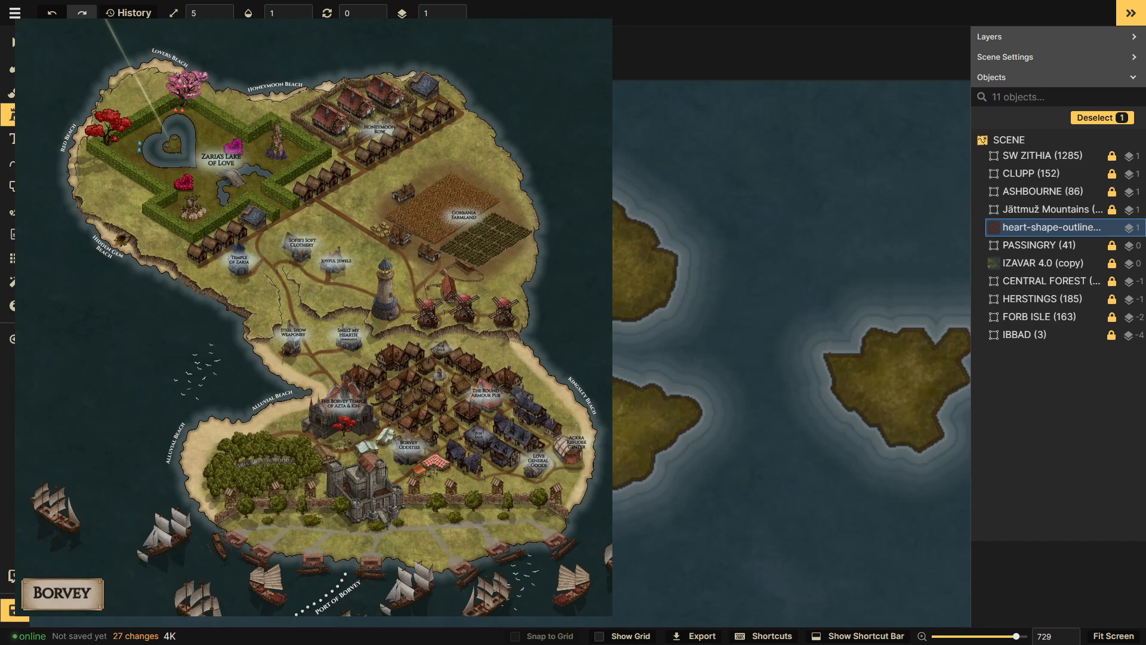
- Refine the lake's shore along the heart outline with a size 1 mask brush
{"action": "scroll", "coordinate": [472, 222], "scroll_direction": "up", "scroll_amount": 3}
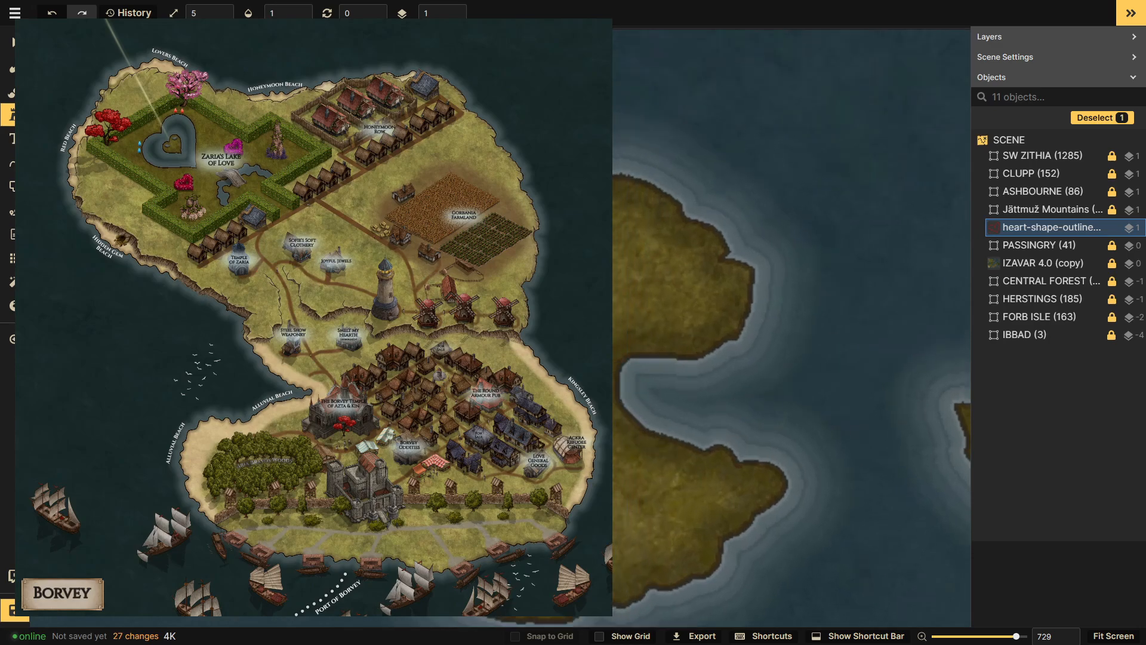
{"action": "left_click", "coordinate": [13, 68]}
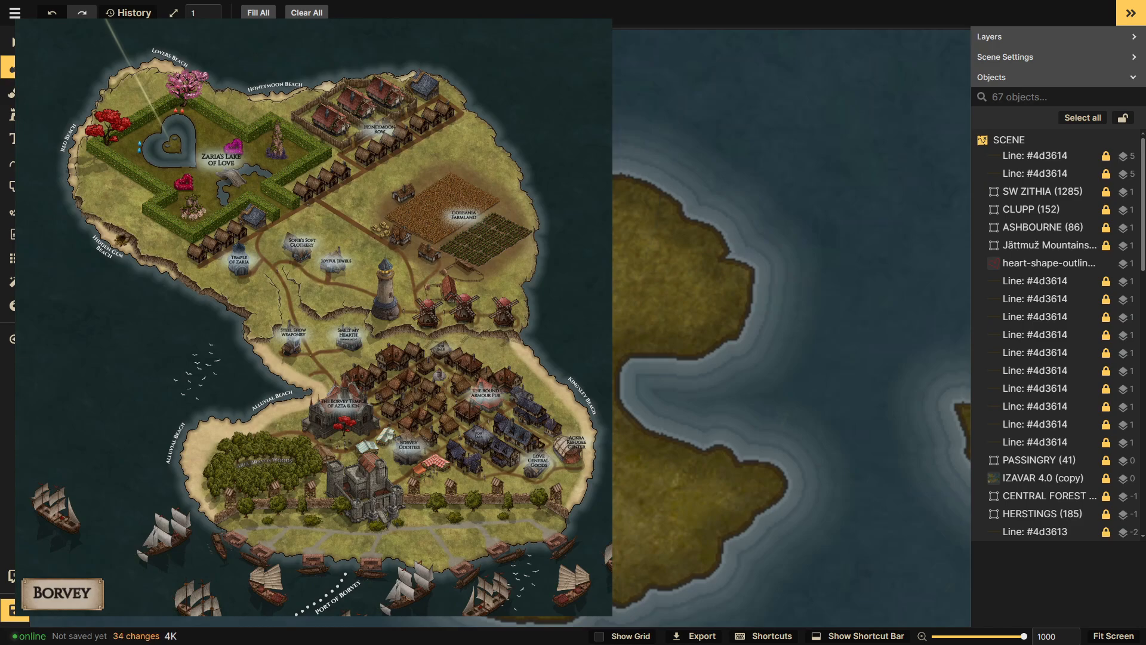
- Examine the mainland coast and settlements around Norwich for comparison, then return to the island's heart-shaped lake
{"action": "scroll", "coordinate": [792, 326], "scroll_direction": "down", "scroll_amount": 3}
{"action": "scroll", "coordinate": [792, 325], "scroll_direction": "up", "scroll_amount": 2}
{"action": "left_click_drag", "start_coordinate": [747, 448], "coordinate": [836, 209]}
{"action": "scroll", "coordinate": [792, 325], "scroll_direction": "down", "scroll_amount": 1}
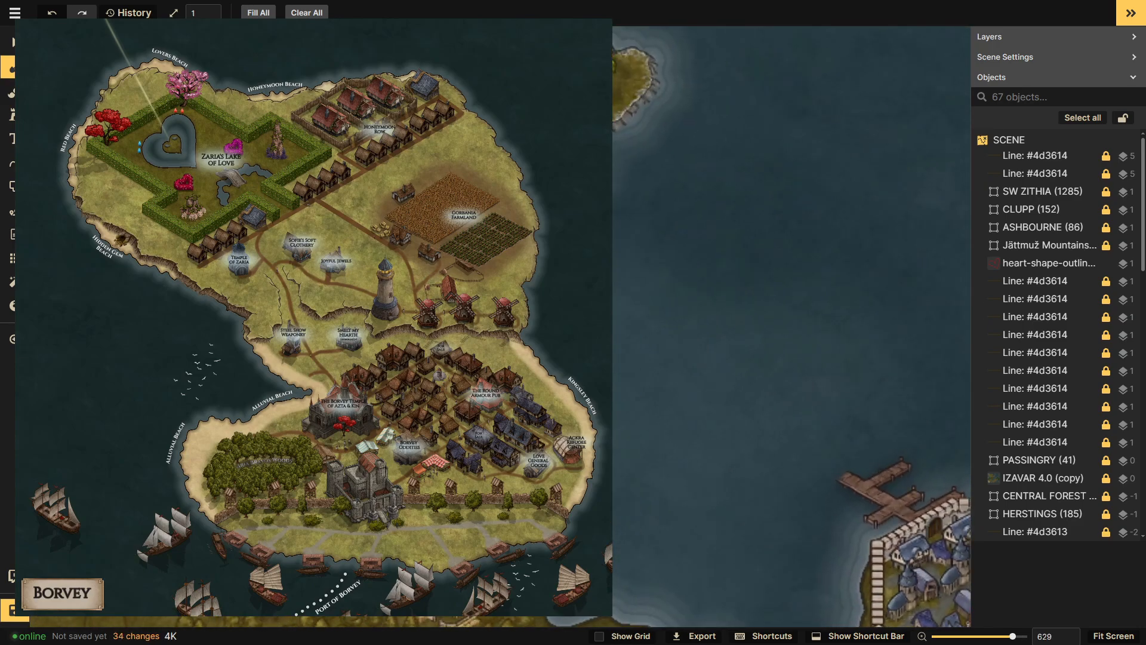
{"action": "scroll", "coordinate": [792, 326], "scroll_direction": "up", "scroll_amount": 2}
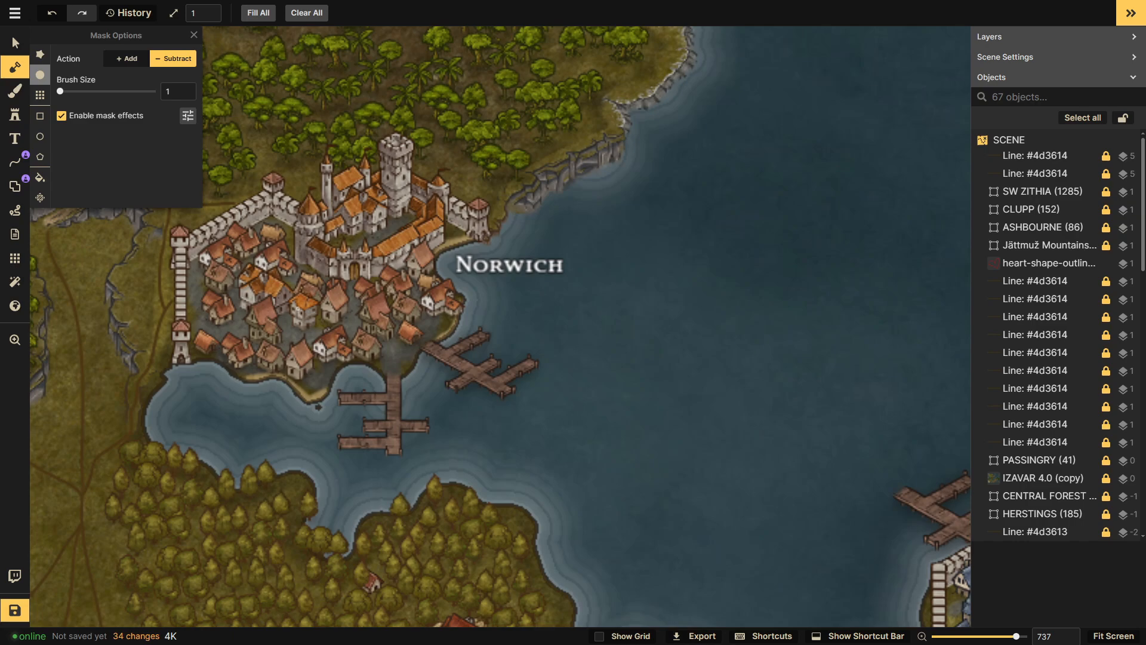
{"action": "left_click_drag", "start_coordinate": [848, 149], "coordinate": [469, 412]}
{"action": "left_click_drag", "start_coordinate": [583, 287], "coordinate": [331, 439]}
{"action": "left_click_drag", "start_coordinate": [633, 323], "coordinate": [352, 471]}
{"action": "scroll", "coordinate": [669, 289], "scroll_direction": "up", "scroll_amount": 3}
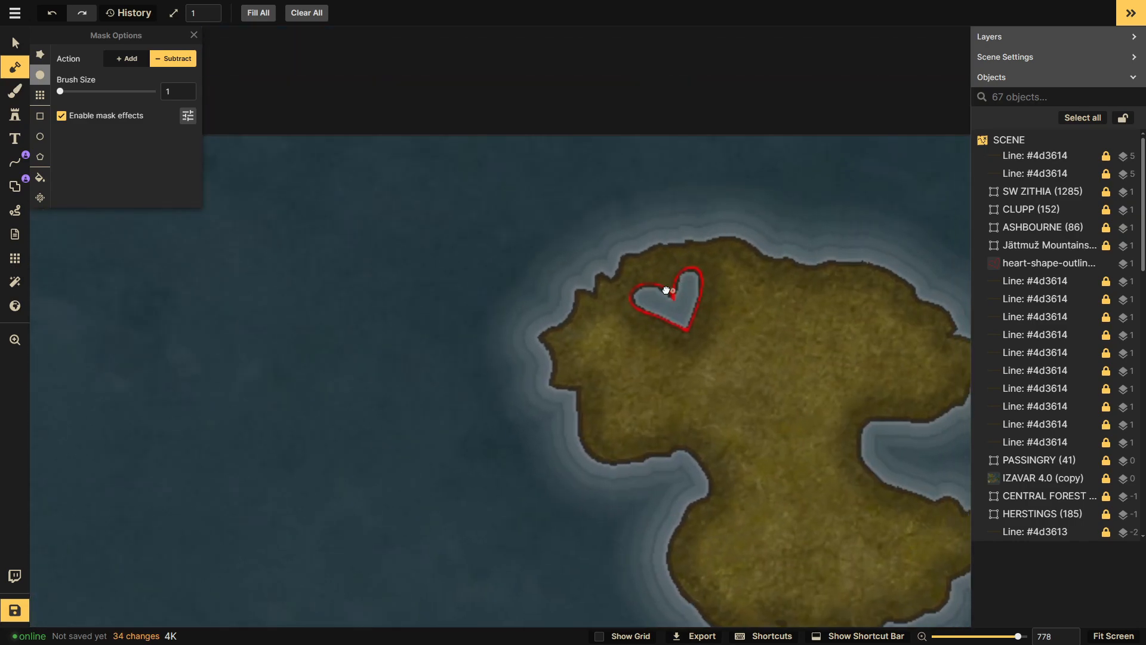
{"action": "left_click_drag", "start_coordinate": [668, 289], "coordinate": [518, 275]}
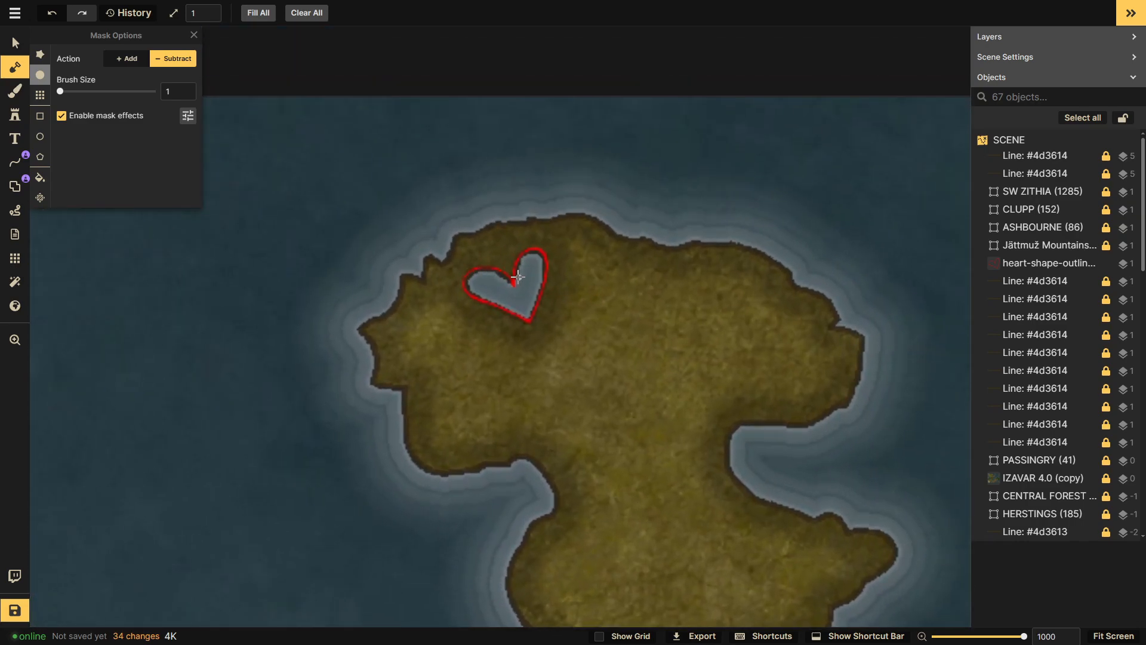
- Enlarge the heart outline stamp to scale 7 around the lake
{"action": "left_click", "coordinate": [128, 62]}
{"action": "left_click", "coordinate": [15, 43]}
{"action": "left_click", "coordinate": [538, 298]}
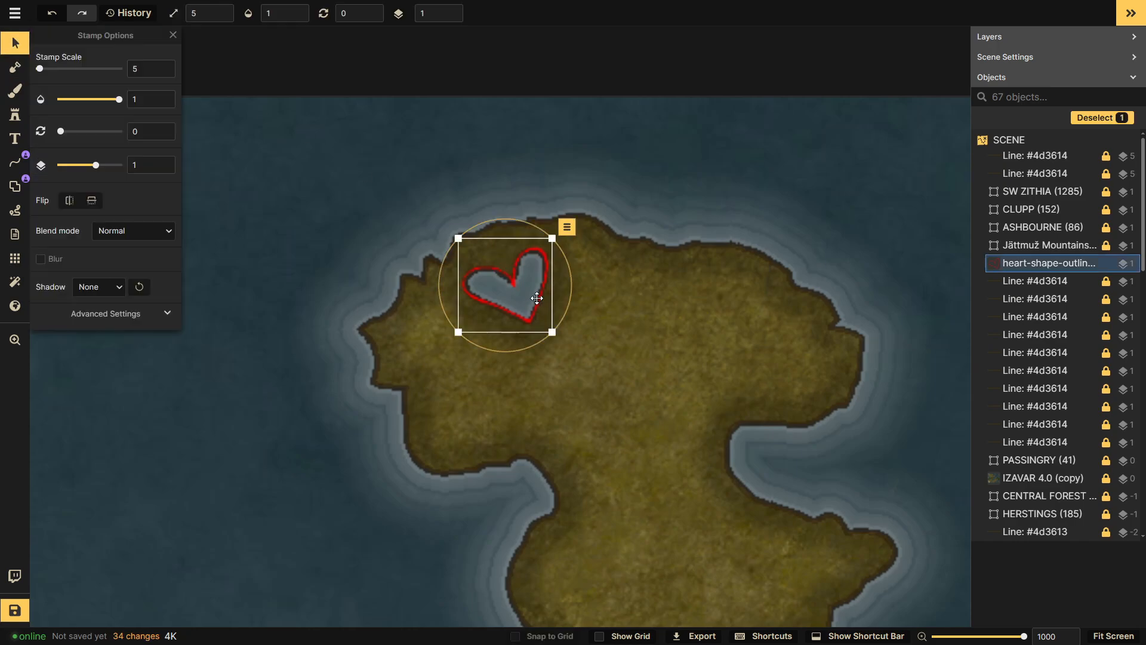
{"action": "mouse_move", "coordinate": [553, 332]}
{"action": "left_mouse_down"}
{"action": "mouse_move", "coordinate": [595, 363]}
{"action": "mouse_move", "coordinate": [552, 324]}
{"action": "left_mouse_up"}
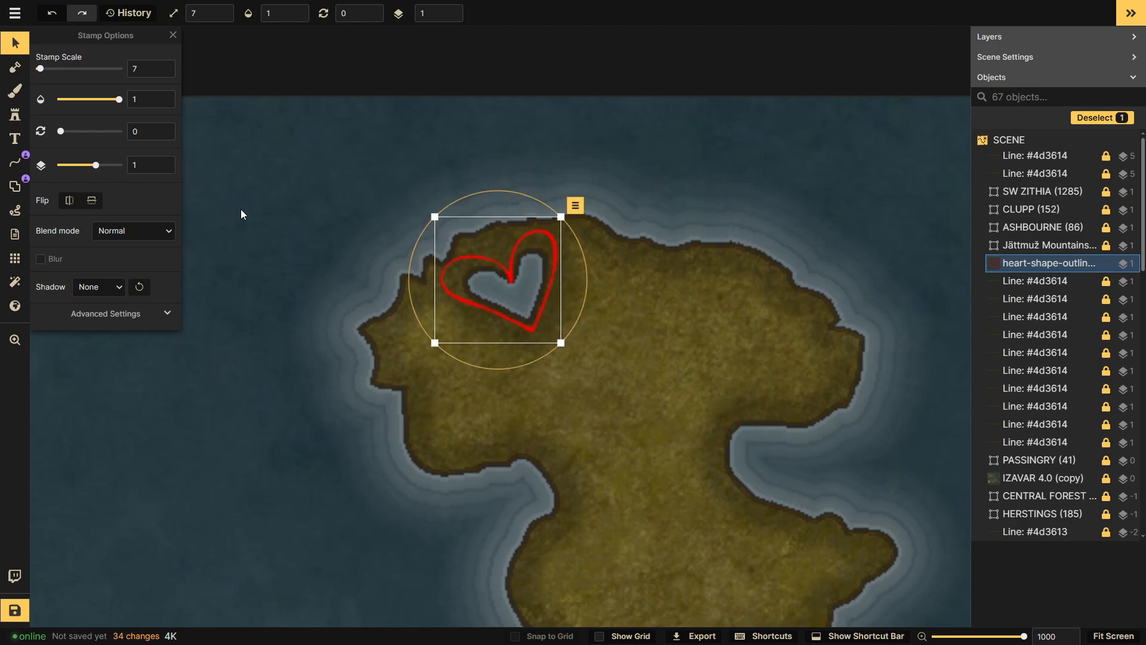
- Subtract land inside the enlarged heart outline with mask brush sizes 3 and 2 to widen the lake
{"action": "left_click", "coordinate": [15, 69]}
{"action": "left_click_drag", "start_coordinate": [71, 93], "coordinate": [67, 94]}
{"action": "scroll", "coordinate": [487, 257], "scroll_direction": "down", "scroll_amount": 1}
{"action": "key", "text": "bracketleft"}
{"action": "key", "text": "bracketleft"}
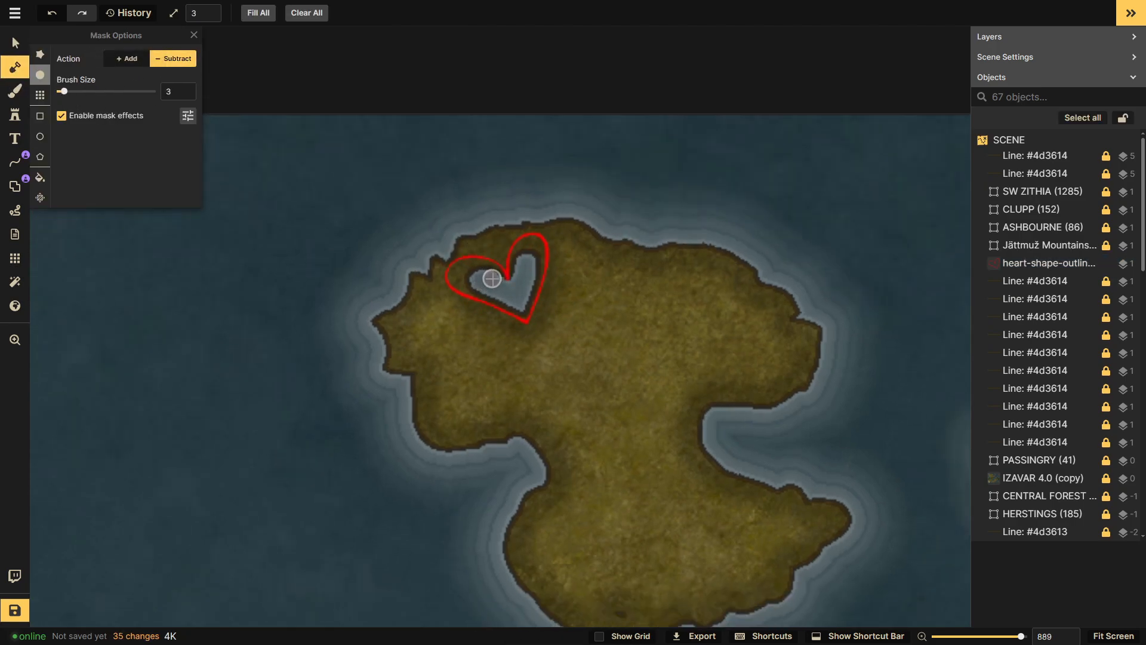
{"action": "mouse_move", "coordinate": [495, 279]}
{"action": "left_mouse_down"}
{"action": "mouse_move", "coordinate": [457, 277]}
{"action": "mouse_move", "coordinate": [525, 313]}
{"action": "mouse_move", "coordinate": [539, 271]}
{"action": "mouse_move", "coordinate": [529, 246]}
{"action": "mouse_move", "coordinate": [542, 249]}
{"action": "mouse_move", "coordinate": [529, 240]}
{"action": "mouse_move", "coordinate": [512, 283]}
{"action": "mouse_move", "coordinate": [529, 252]}
{"action": "mouse_move", "coordinate": [503, 269]}
{"action": "mouse_move", "coordinate": [488, 265]}
{"action": "mouse_move", "coordinate": [504, 288]}
{"action": "mouse_move", "coordinate": [515, 253]}
{"action": "mouse_move", "coordinate": [521, 244]}
{"action": "mouse_move", "coordinate": [519, 263]}
{"action": "mouse_move", "coordinate": [537, 240]}
{"action": "mouse_move", "coordinate": [540, 269]}
{"action": "mouse_move", "coordinate": [497, 296]}
{"action": "mouse_move", "coordinate": [461, 282]}
{"action": "left_mouse_up"}
{"action": "key", "text": "bracketleft"}
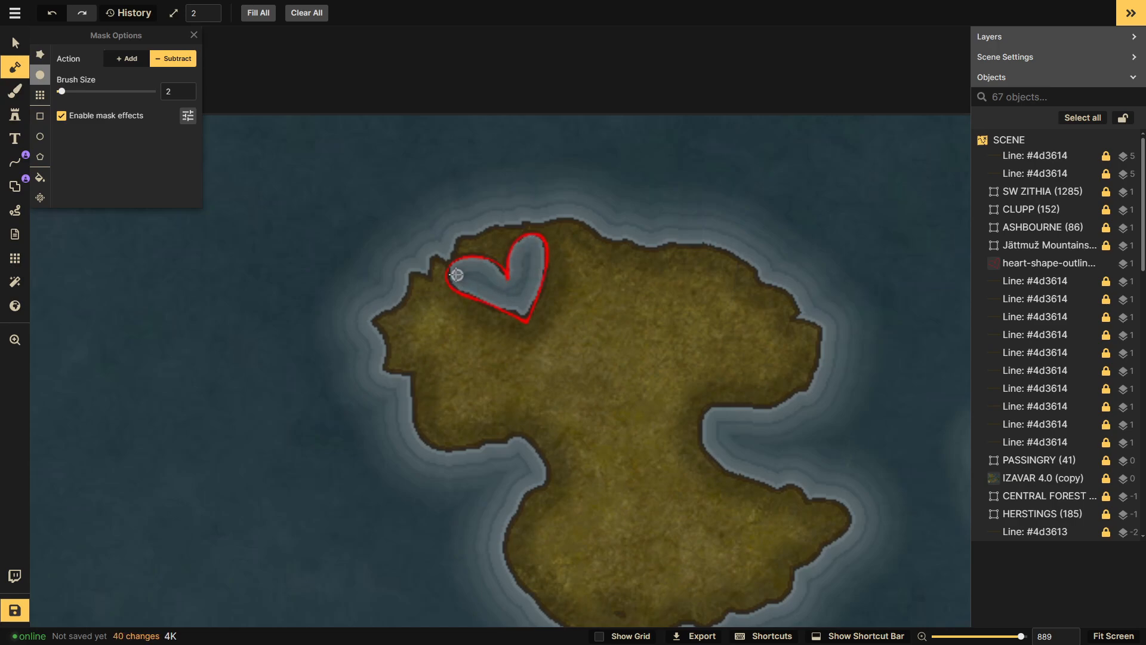
- Add land along the coast just northwest of the heart lake with a size 2 mask brush
{"action": "left_click", "coordinate": [125, 59]}
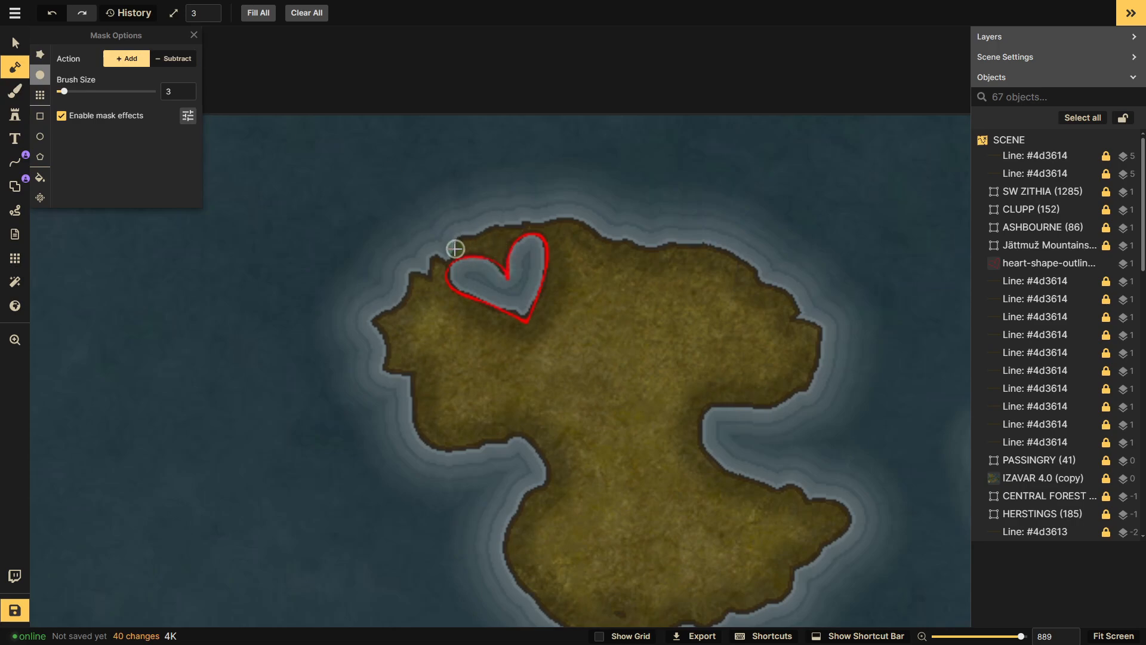
{"action": "key", "text": "["}
{"action": "left_click_drag", "start_coordinate": [453, 251], "coordinate": [441, 261]}
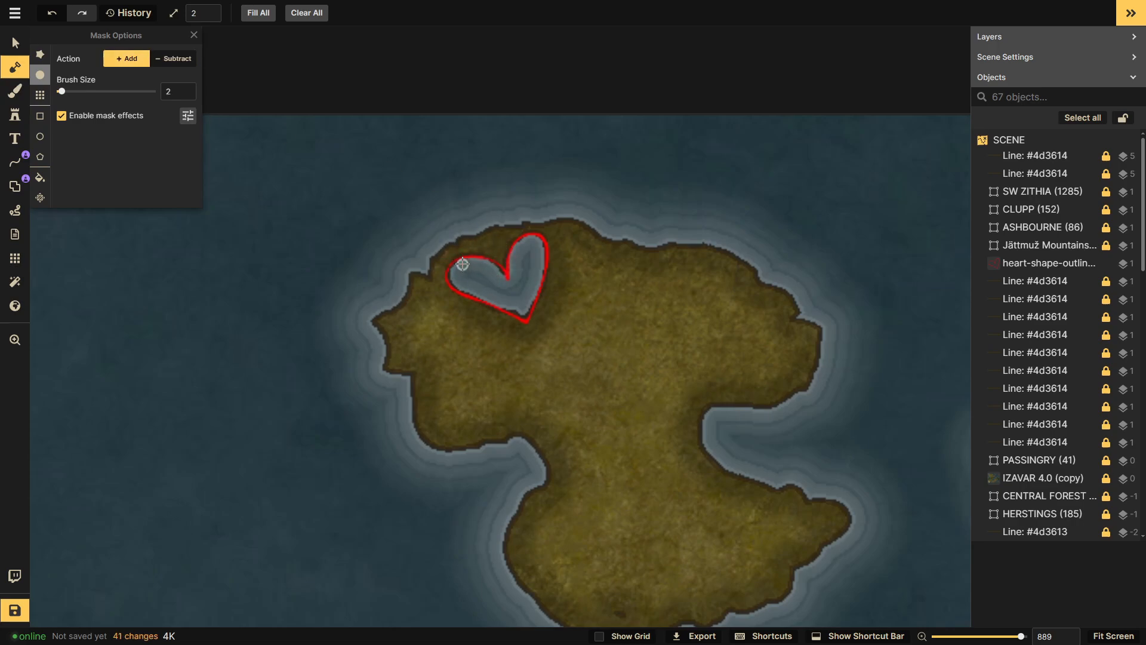
- Clean up the heart lake's edges by alternately subtracting and adding land along the outline with the size 2 mask brush
{"action": "left_click", "coordinate": [171, 65]}
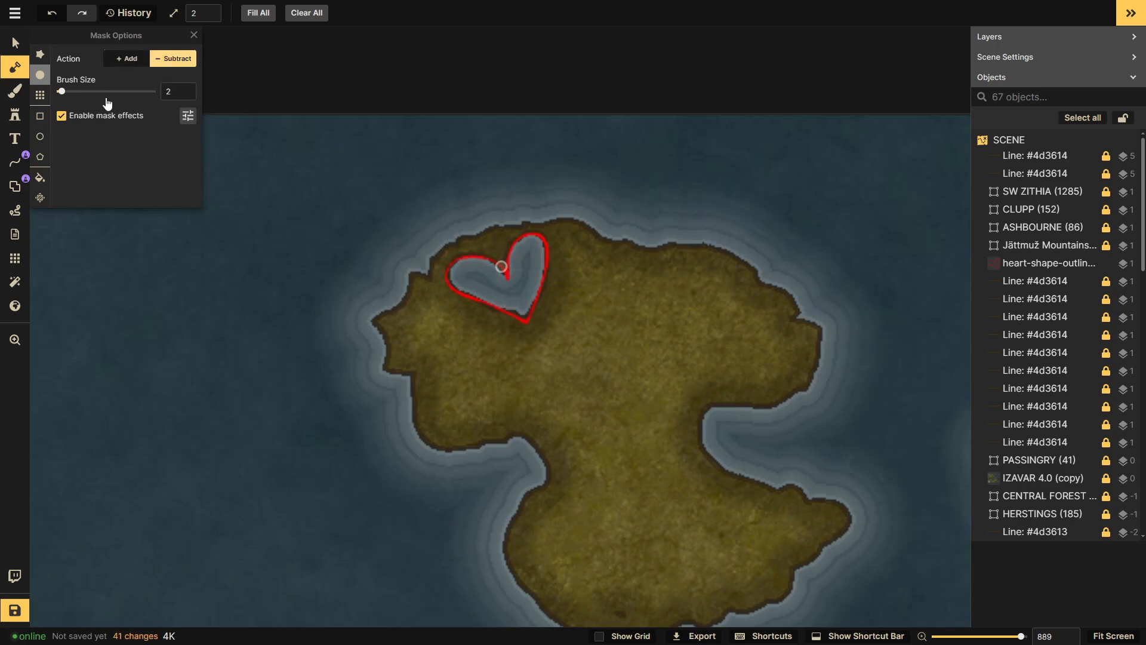
{"action": "mouse_move", "coordinate": [499, 295]}
{"action": "left_mouse_down"}
{"action": "mouse_move", "coordinate": [525, 315]}
{"action": "mouse_move", "coordinate": [456, 271]}
{"action": "left_mouse_up"}
{"action": "left_click", "coordinate": [132, 60]}
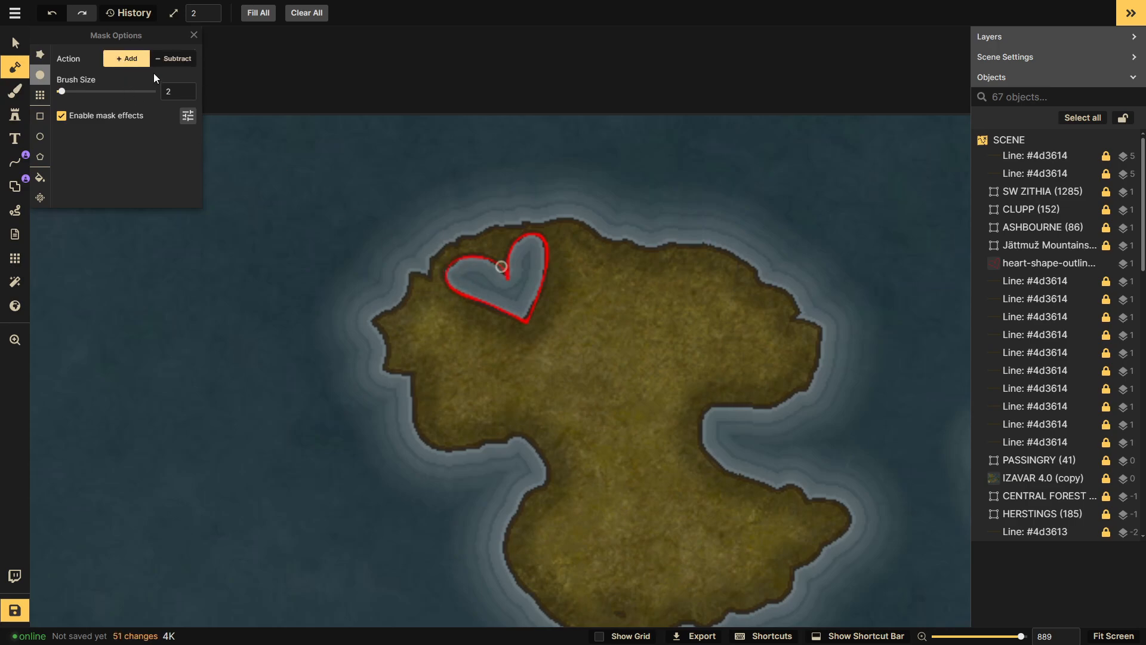
{"action": "left_click_drag", "start_coordinate": [442, 262], "coordinate": [441, 285]}
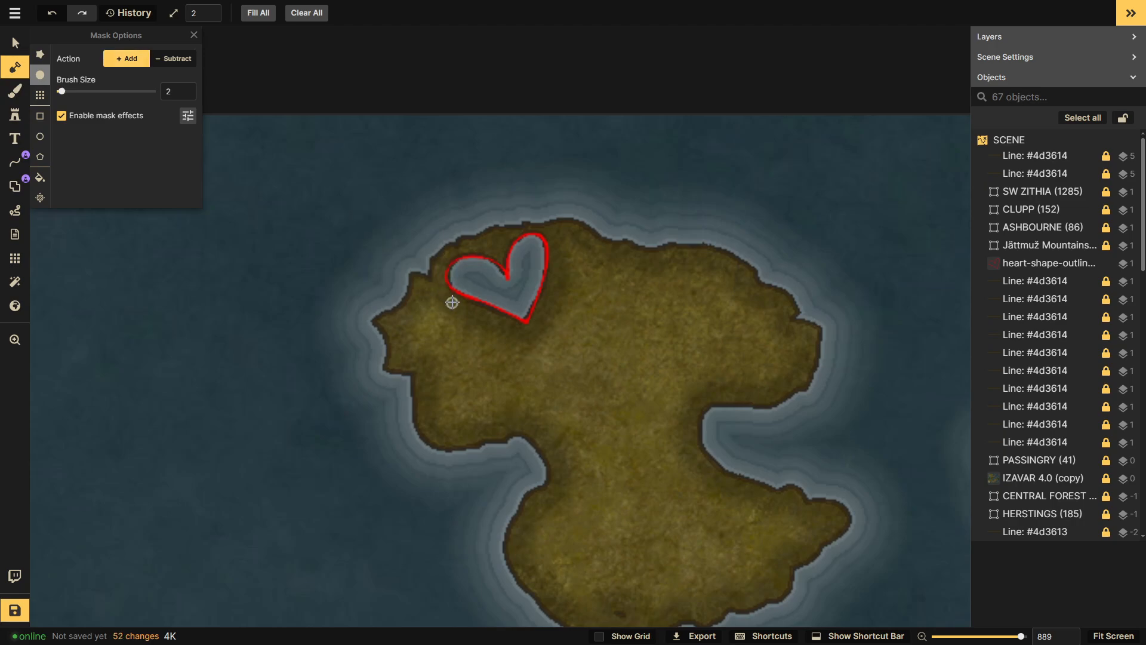
{"action": "left_click", "coordinate": [170, 59]}
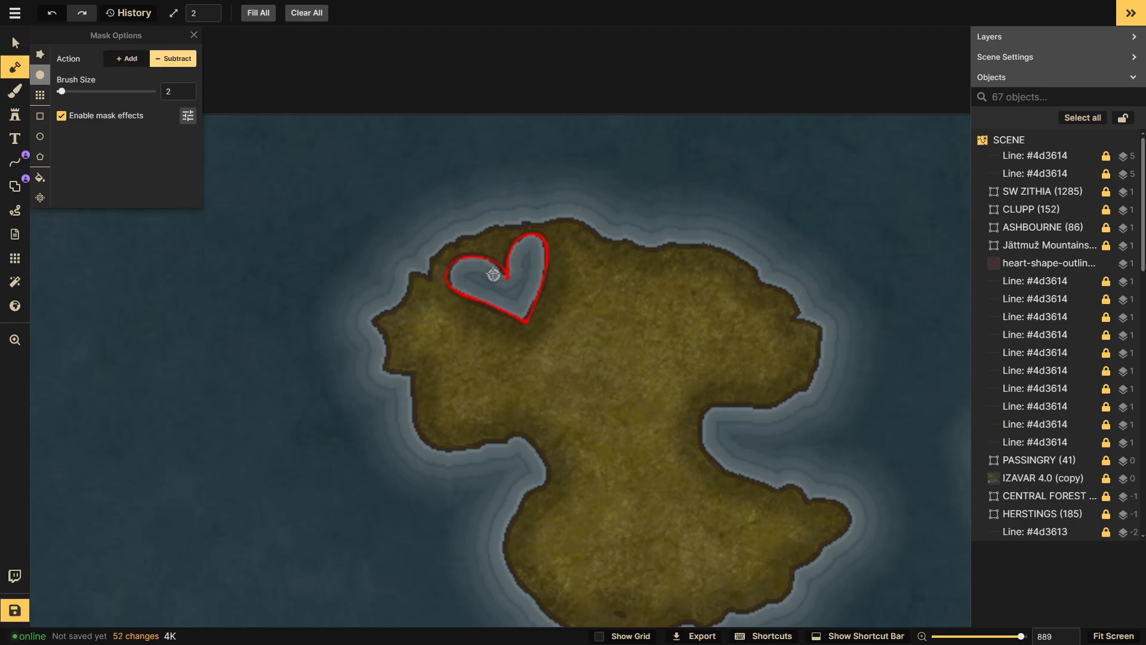
{"action": "left_click", "coordinate": [491, 269]}
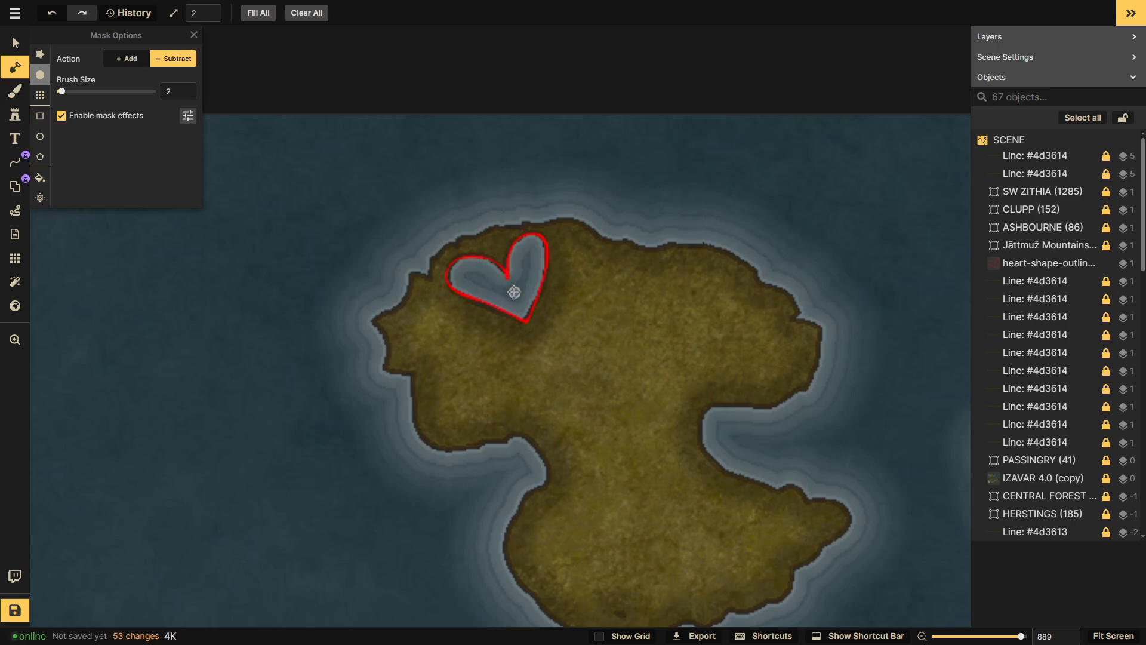
- Lower the heart outline stamp's opacity to 0.29
{"action": "left_click", "coordinate": [15, 42]}
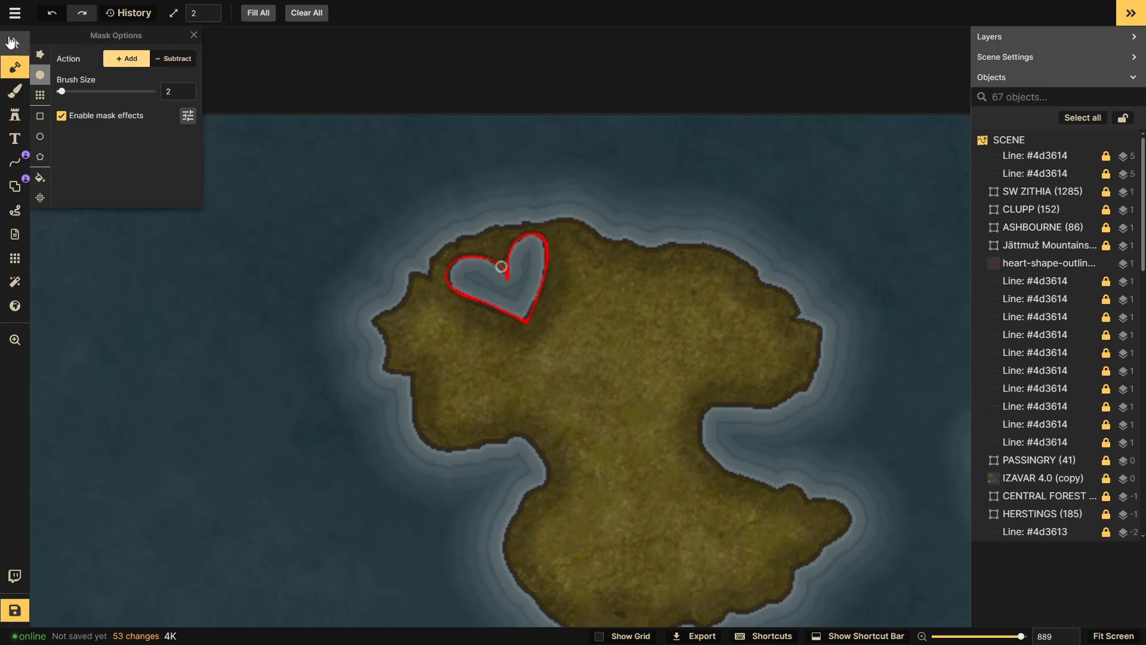
{"action": "left_click", "coordinate": [491, 302]}
{"action": "left_click_drag", "start_coordinate": [492, 302], "coordinate": [514, 298]}
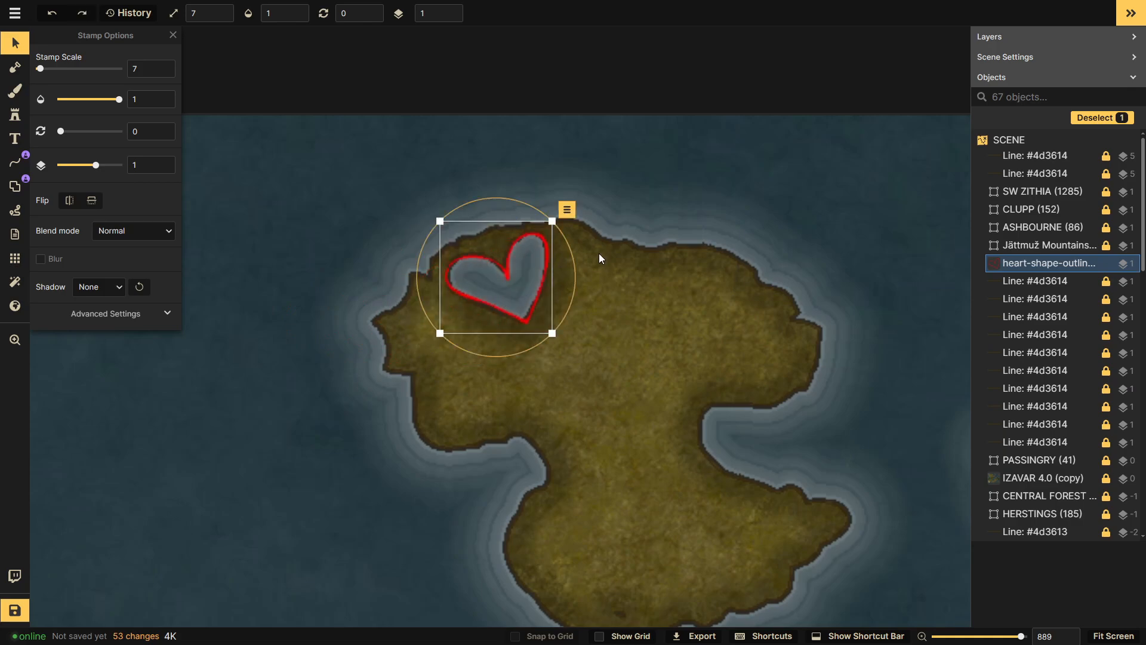
{"action": "left_click", "coordinate": [15, 67]}
{"action": "left_click", "coordinate": [15, 43]}
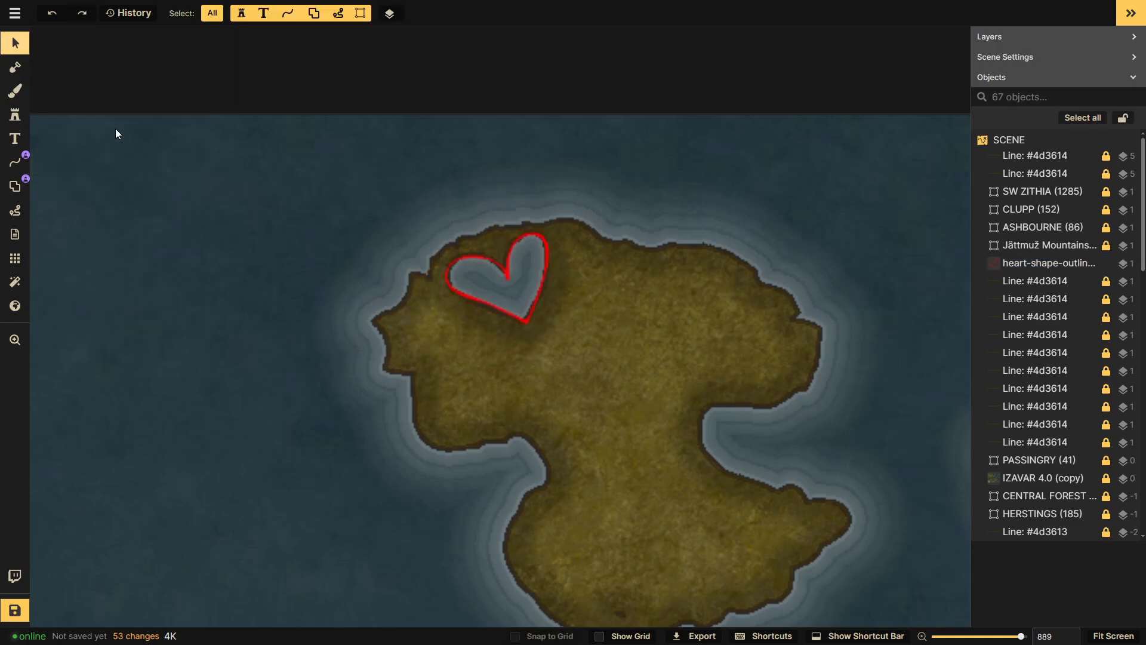
{"action": "left_click", "coordinate": [490, 282]}
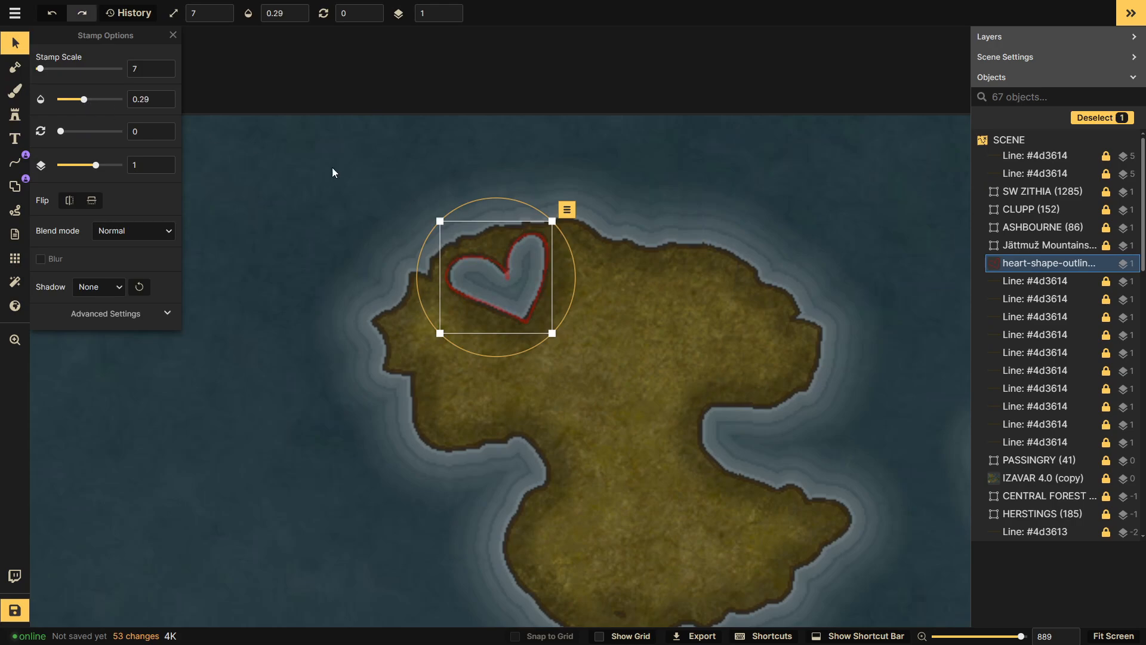
- Subtract land along the eastern edge of the heart lake with a size 1 mask brush
{"action": "scroll", "coordinate": [510, 302], "scroll_direction": "up", "scroll_amount": 1}
{"action": "left_click", "coordinate": [27, 70]}
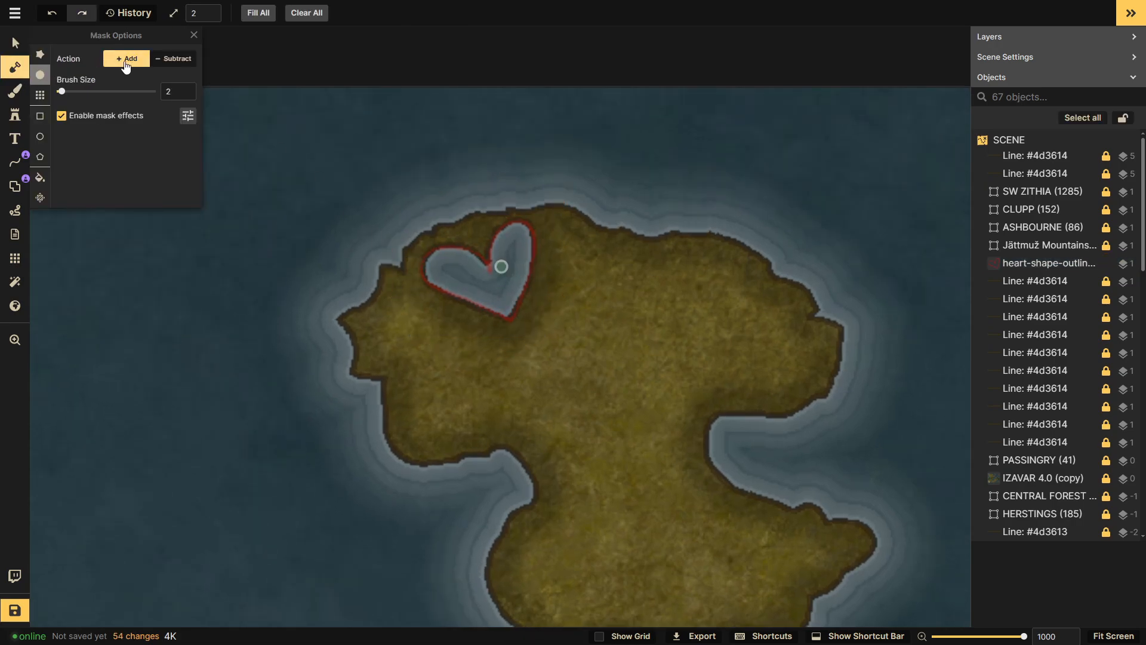
{"action": "left_click", "coordinate": [173, 59]}
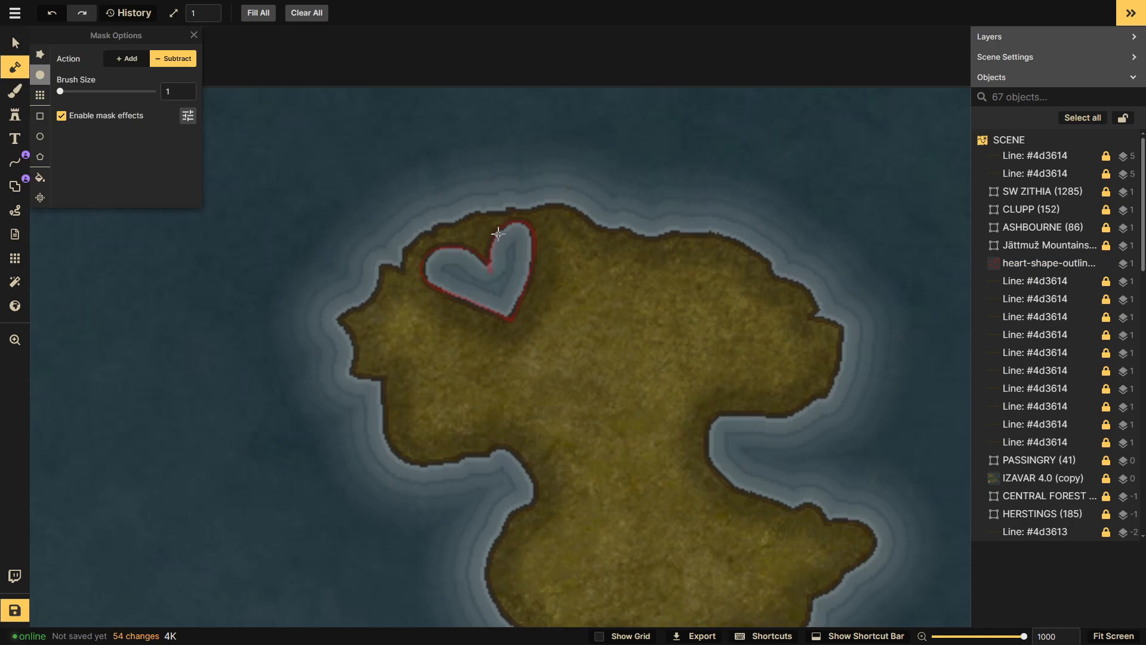
{"action": "mouse_move", "coordinate": [498, 233]}
{"action": "left_mouse_down"}
{"action": "mouse_move", "coordinate": [522, 222]}
{"action": "mouse_move", "coordinate": [533, 231]}
{"action": "mouse_move", "coordinate": [512, 315]}
{"action": "left_mouse_up"}
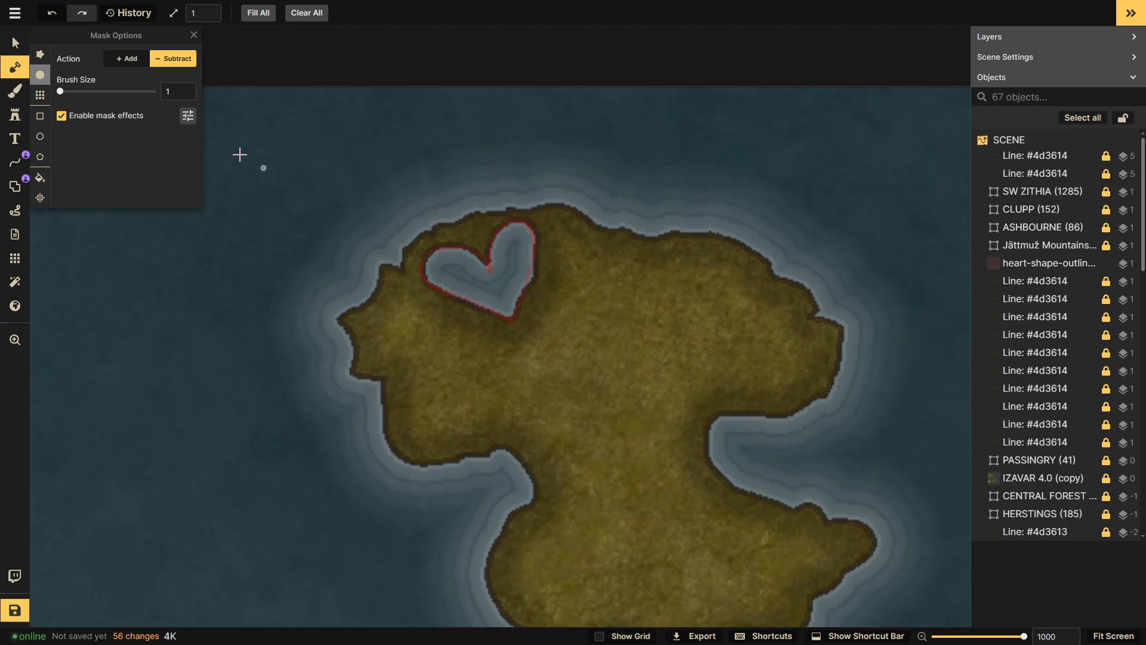
- Add land at the heart lake's lower-right edge and its top notch with the size 1 mask brush
{"action": "left_click", "coordinate": [128, 58]}
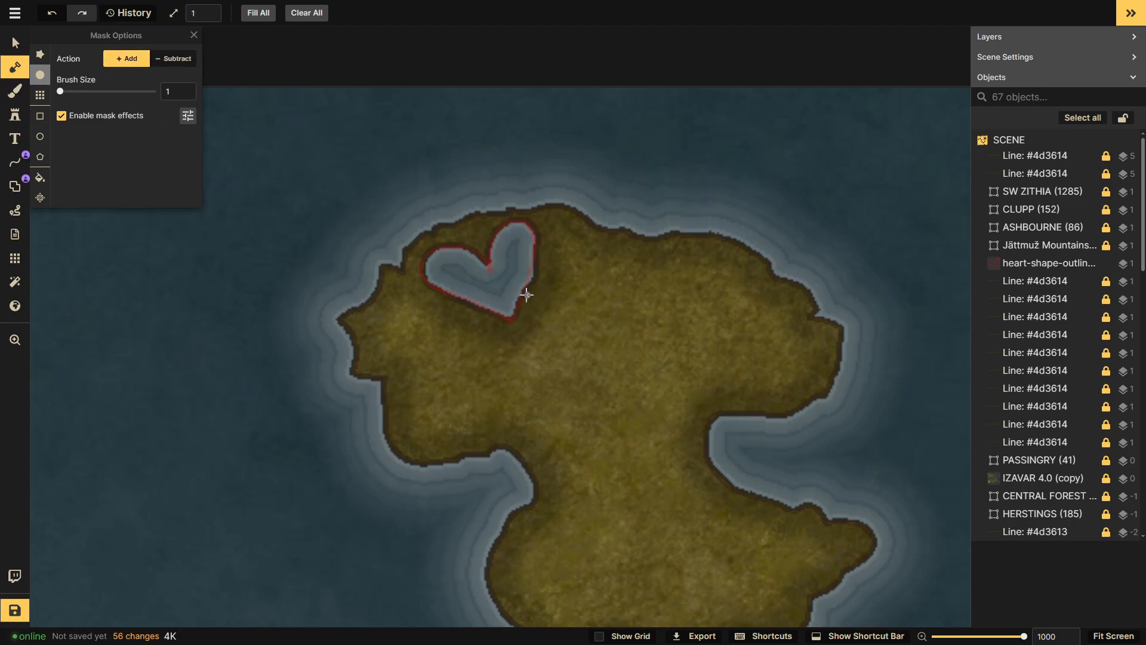
{"action": "mouse_move", "coordinate": [520, 288]}
{"action": "left_mouse_down"}
{"action": "mouse_move", "coordinate": [536, 261]}
{"action": "mouse_move", "coordinate": [531, 289]}
{"action": "left_mouse_up"}
{"action": "mouse_move", "coordinate": [486, 256]}
{"action": "left_mouse_down"}
{"action": "mouse_move", "coordinate": [495, 294]}
{"action": "mouse_move", "coordinate": [527, 267]}
{"action": "mouse_move", "coordinate": [512, 300]}
{"action": "left_mouse_up"}
- Subtract land around the heart lake's notch and right lobe with the size 1 mask brush
{"action": "left_click", "coordinate": [167, 58]}
{"action": "mouse_move", "coordinate": [524, 257]}
{"action": "left_mouse_down"}
{"action": "mouse_move", "coordinate": [511, 308]}
{"action": "mouse_move", "coordinate": [517, 291]}
{"action": "mouse_move", "coordinate": [486, 260]}
{"action": "mouse_move", "coordinate": [497, 253]}
{"action": "mouse_move", "coordinate": [497, 294]}
{"action": "mouse_move", "coordinate": [497, 246]}
{"action": "mouse_move", "coordinate": [499, 289]}
{"action": "left_mouse_up"}
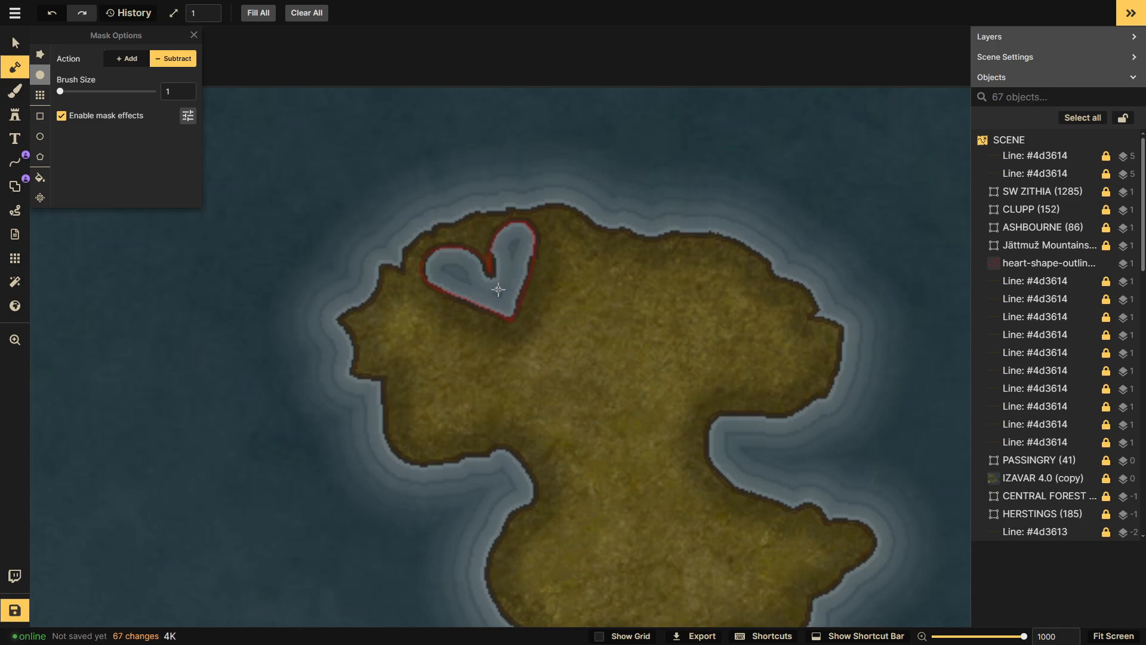
{"action": "mouse_move", "coordinate": [494, 250]}
{"action": "left_mouse_down"}
{"action": "mouse_move", "coordinate": [493, 280]}
{"action": "mouse_move", "coordinate": [468, 256]}
{"action": "mouse_move", "coordinate": [500, 291]}
{"action": "left_mouse_up"}
- Select the heart outline stamp and shrink it from its upper-left corner to fit inside the lake
{"action": "left_click", "coordinate": [7, 46]}
{"action": "left_click", "coordinate": [456, 254]}
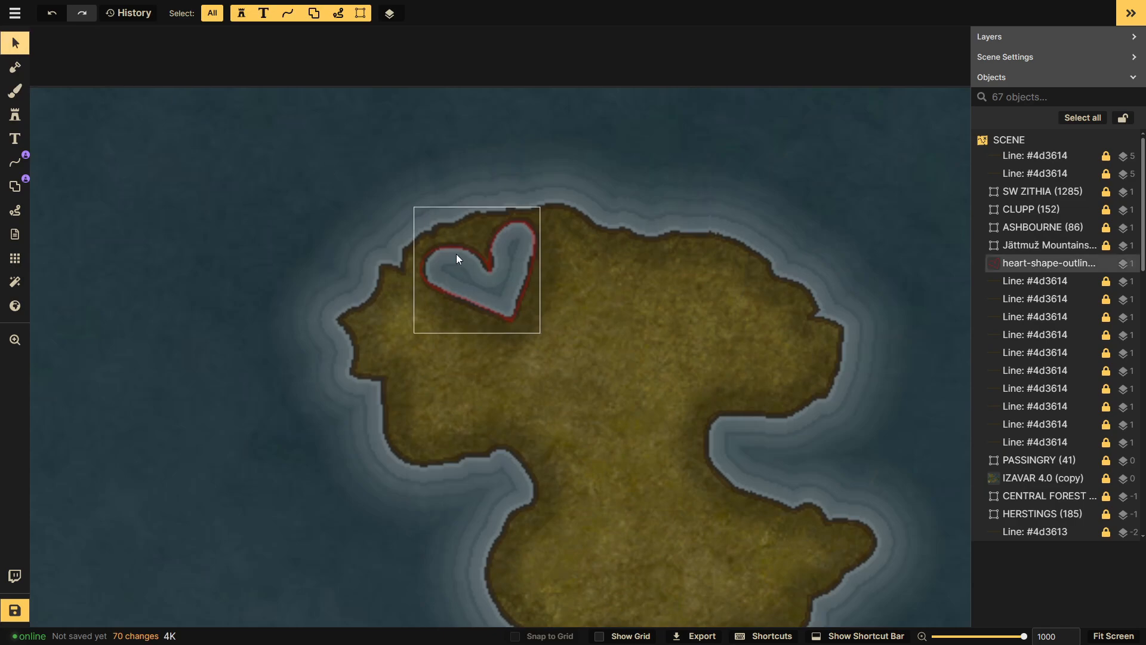
{"action": "left_click_drag", "start_coordinate": [418, 209], "coordinate": [500, 280]}
- Delete the heart outline stamp, and undo that deletion along with the preceding mask strokes
{"action": "key", "text": "Delete"}
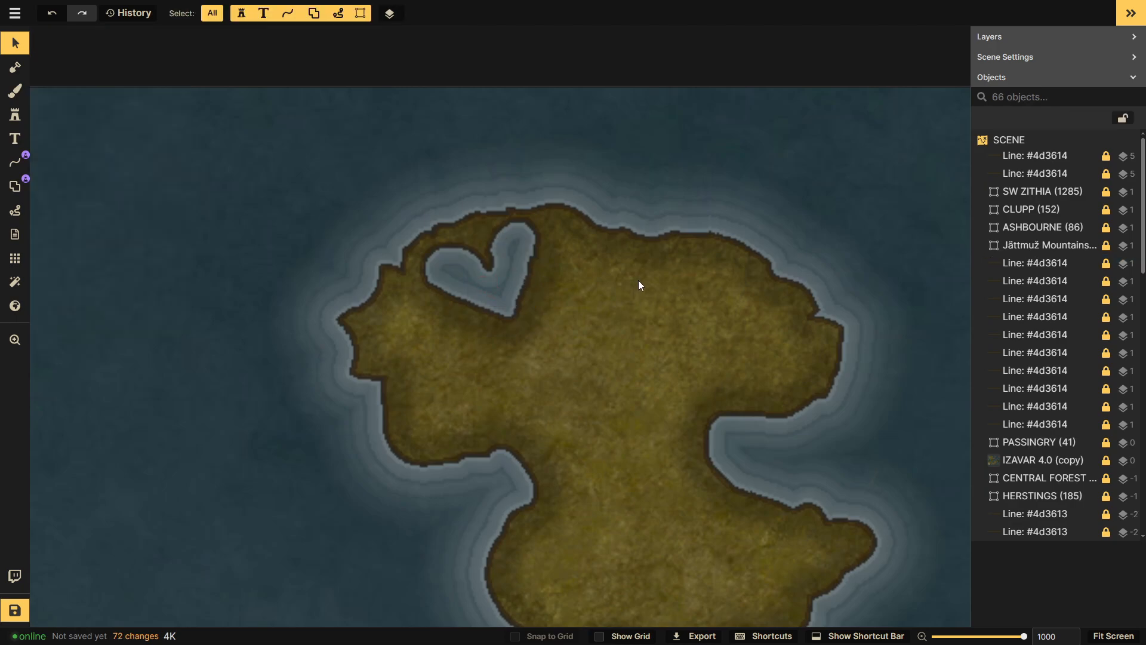
{"action": "key", "text": "ctrl+z"}
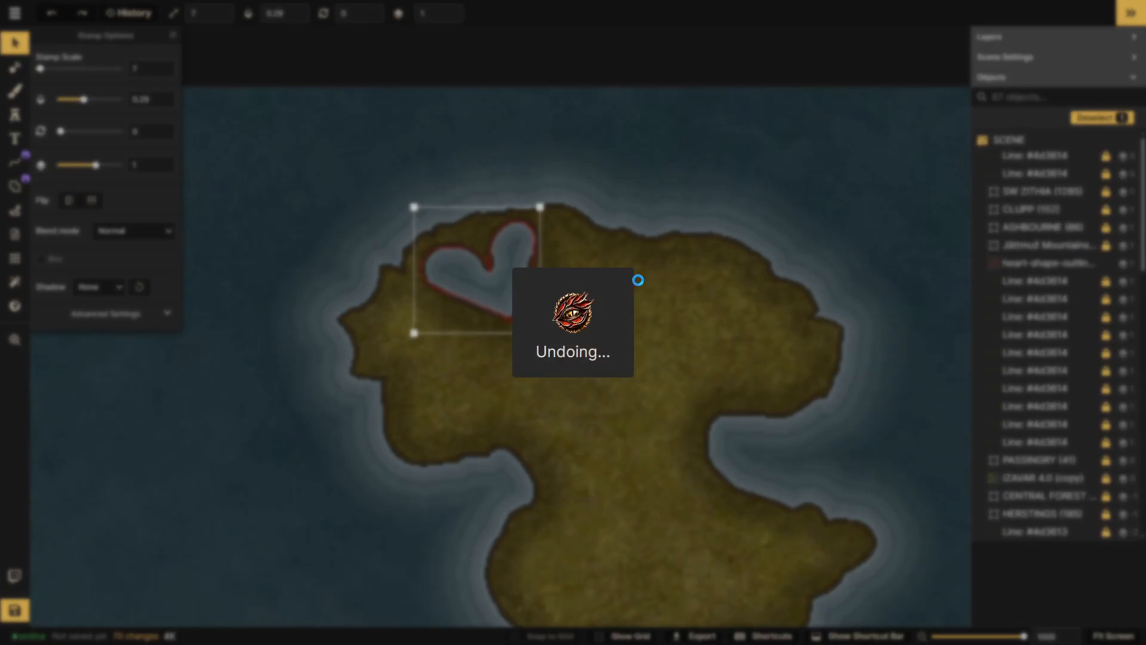
{"action": "key", "text": "ctrl+z"}
{"action": "key", "text": "ctrl+z"}
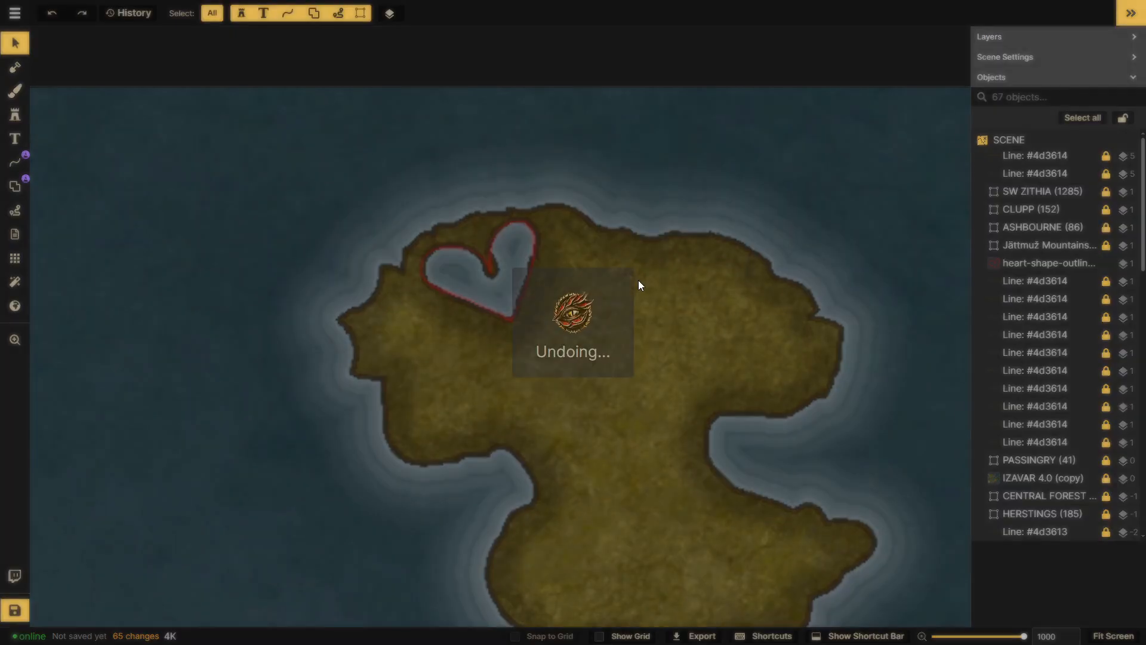
{"action": "key", "text": "ctrl+z"}
{"action": "key", "text": "ctrl+z"}
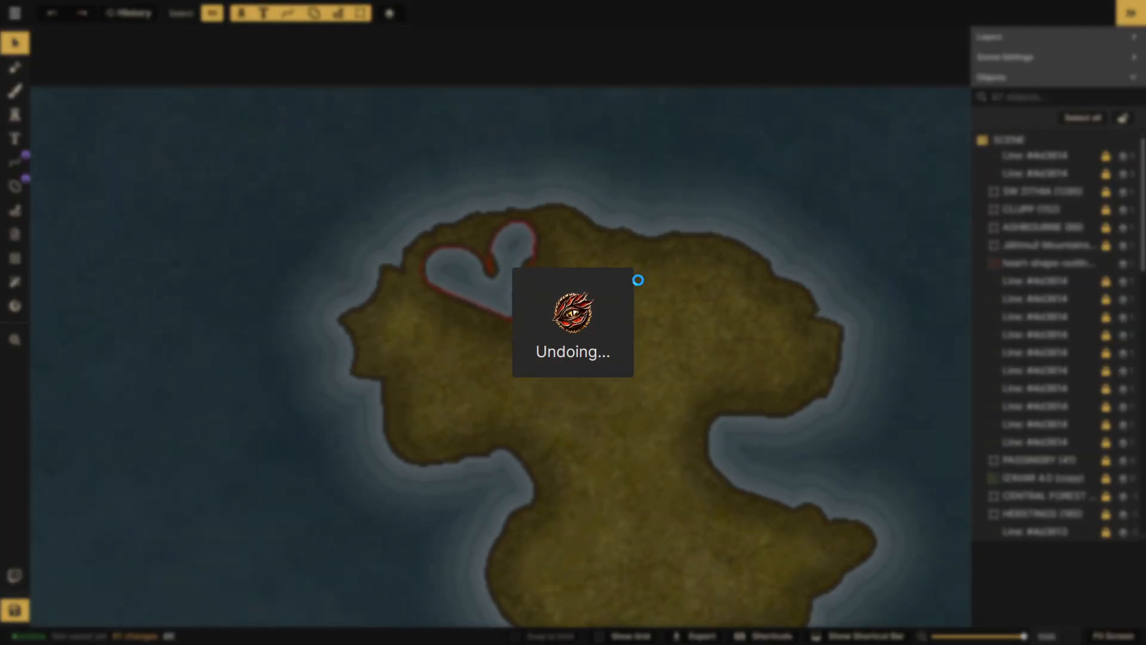
{"action": "key", "text": "ctrl+z"}
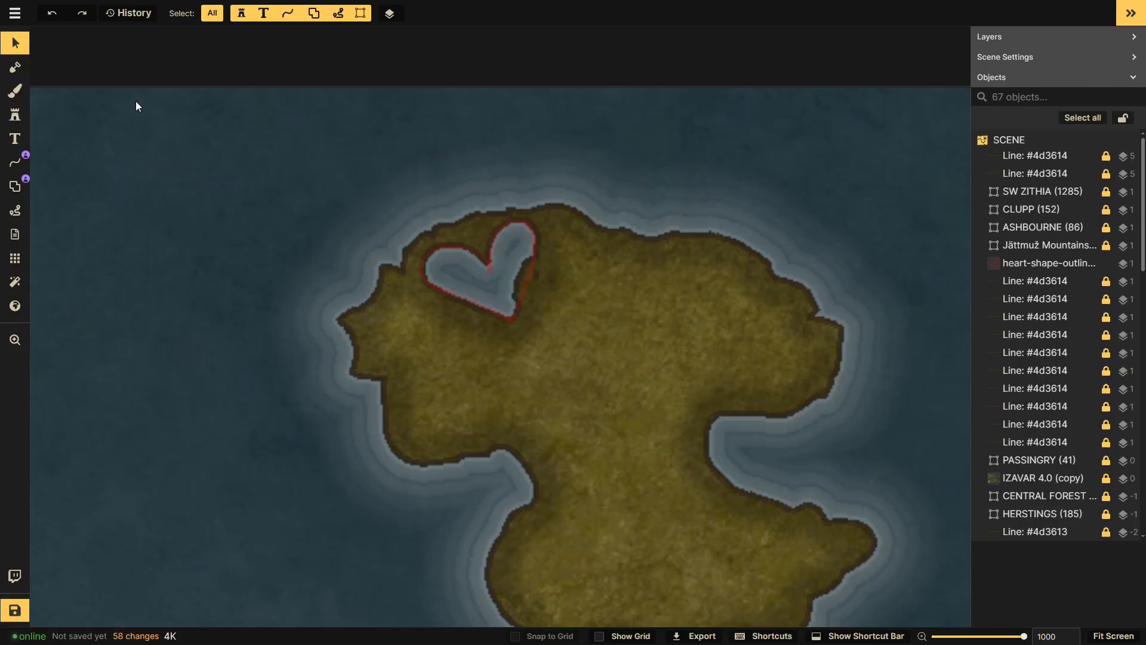
- Step back through the change history, restoring entries 30 through 26, 15 and 14 to compare earlier versions
{"action": "left_click", "coordinate": [121, 14]}
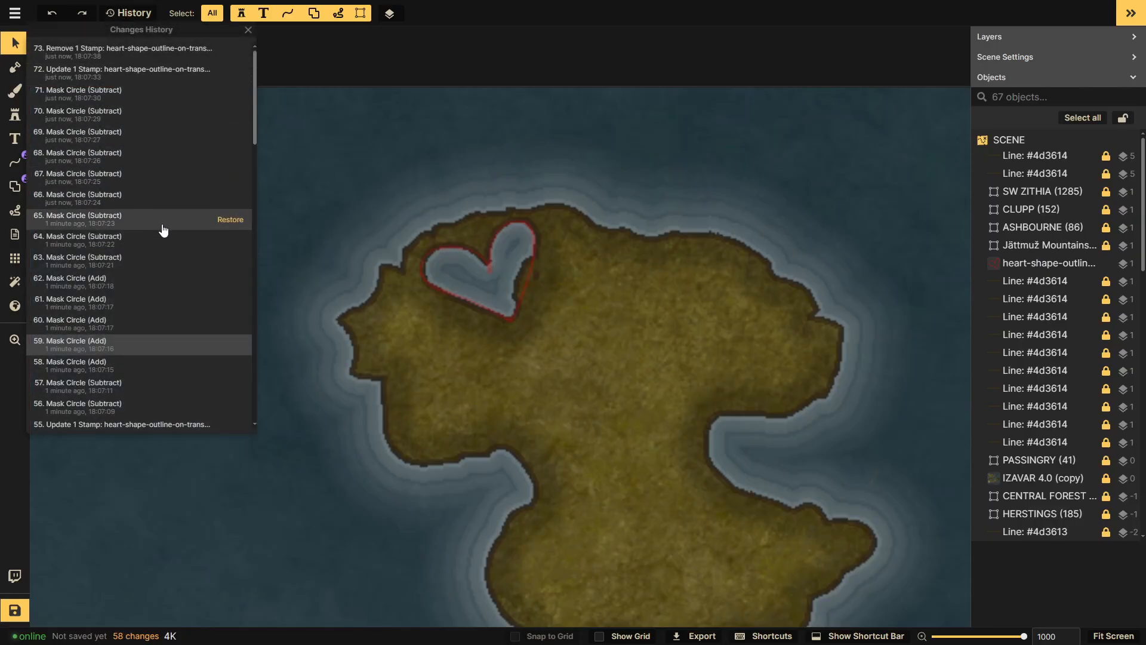
{"action": "scroll", "coordinate": [166, 231], "scroll_direction": "down", "scroll_amount": 15}
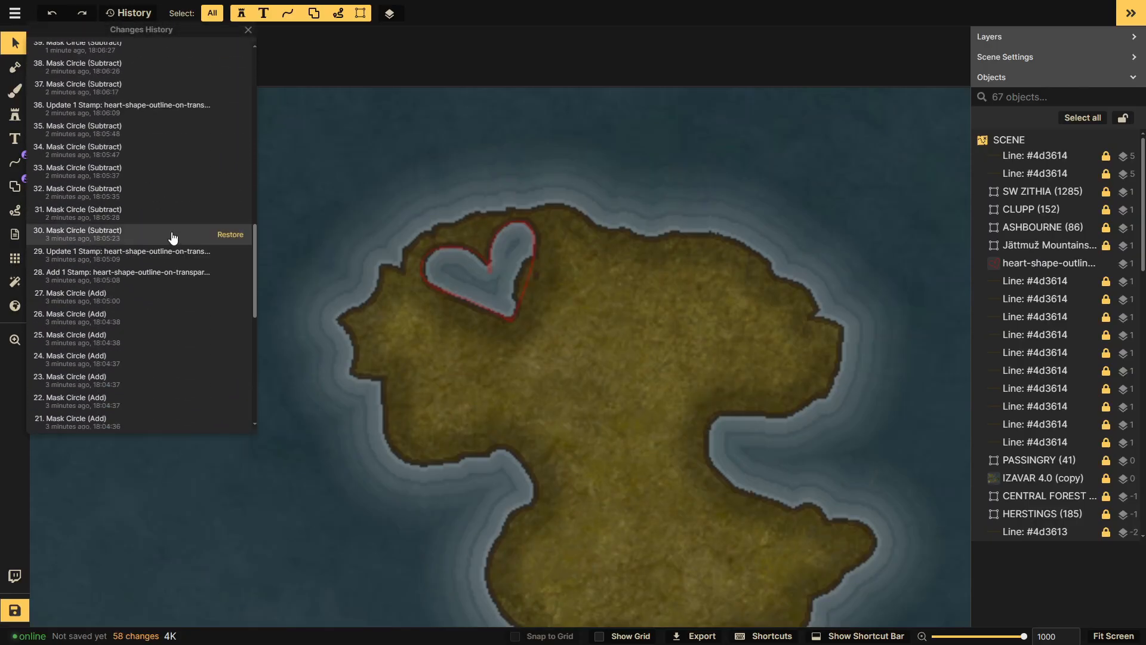
{"action": "scroll", "coordinate": [109, 218], "scroll_direction": "up", "scroll_amount": 1}
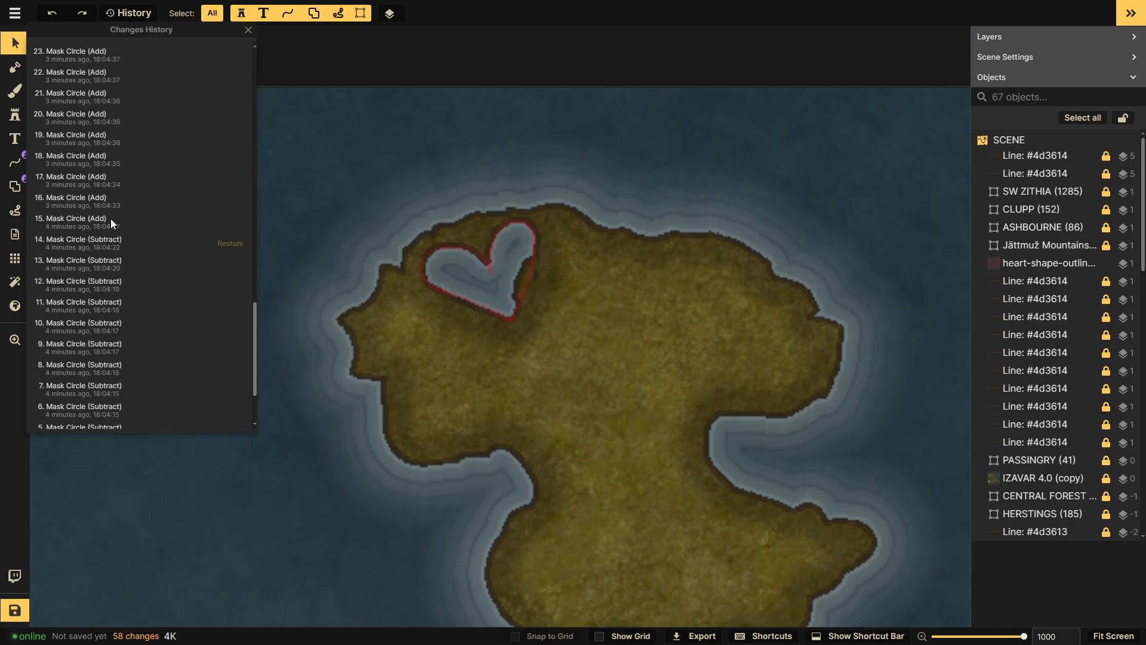
{"action": "scroll", "coordinate": [112, 216], "scroll_direction": "up", "scroll_amount": 4}
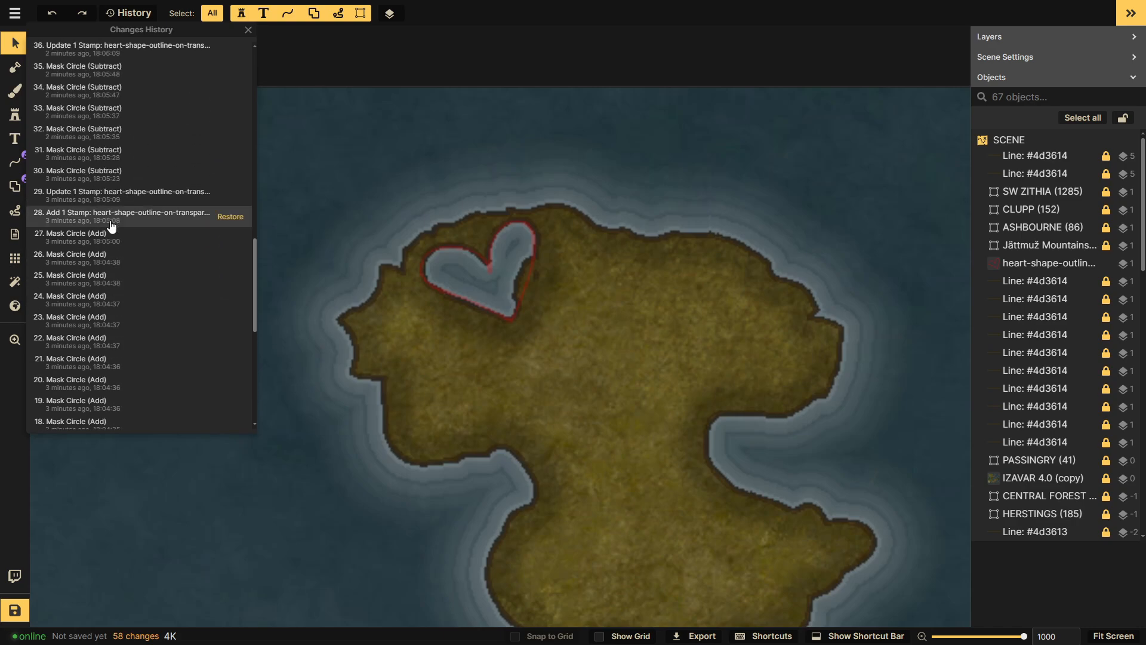
{"action": "left_click", "coordinate": [108, 179]}
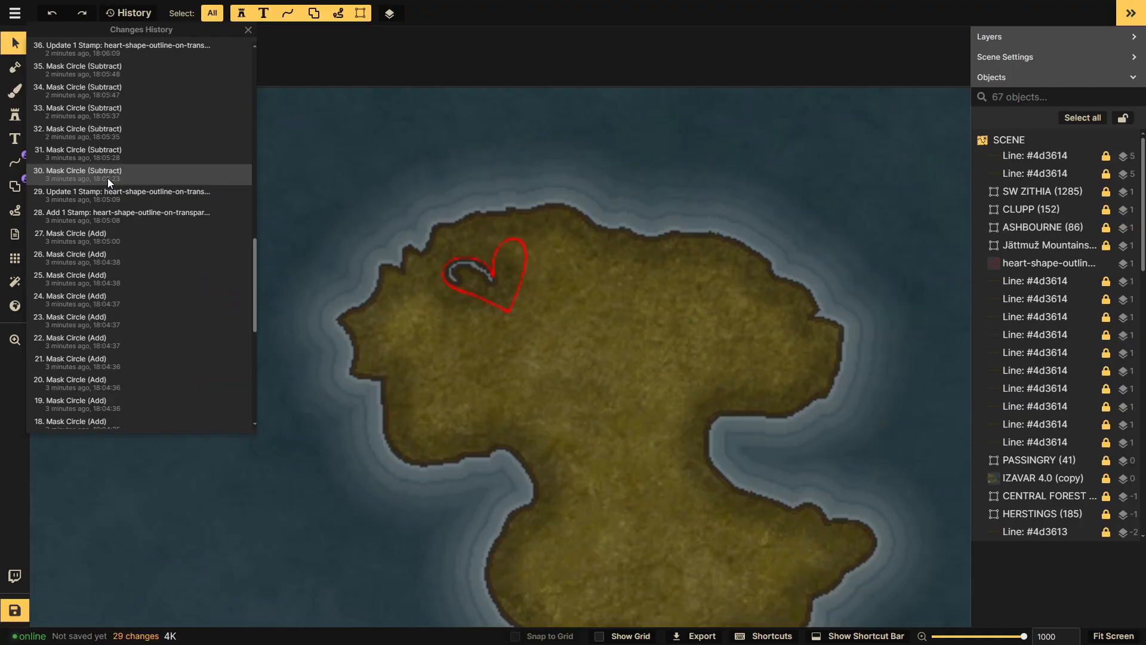
{"action": "left_click", "coordinate": [109, 195]}
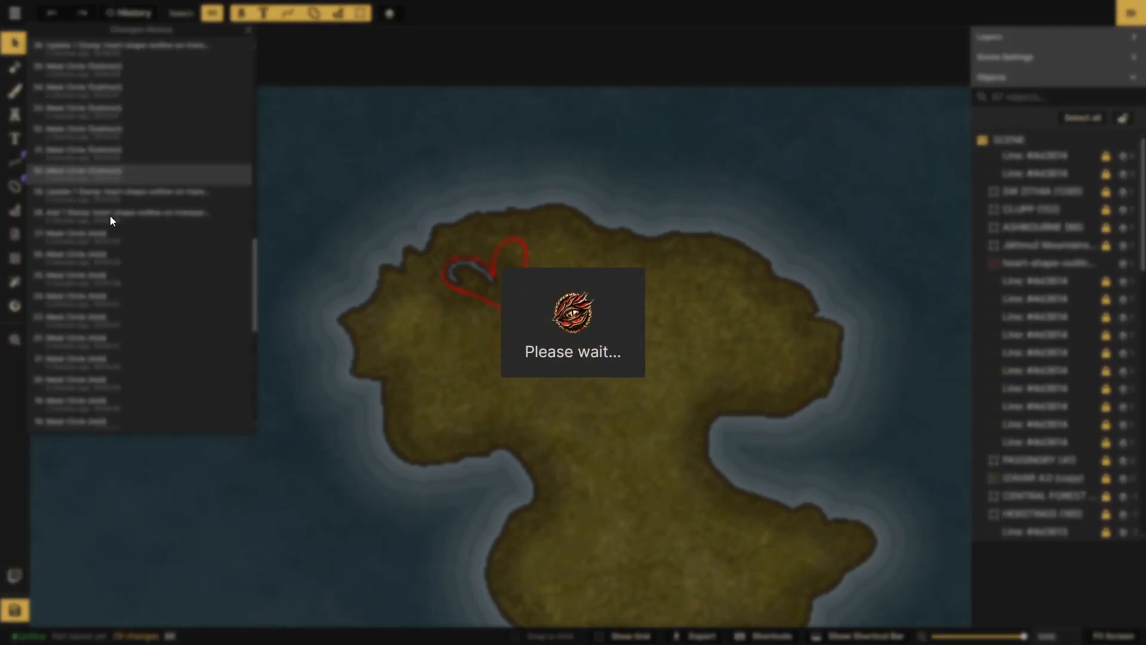
{"action": "left_click", "coordinate": [110, 218]}
{"action": "left_click", "coordinate": [110, 235]}
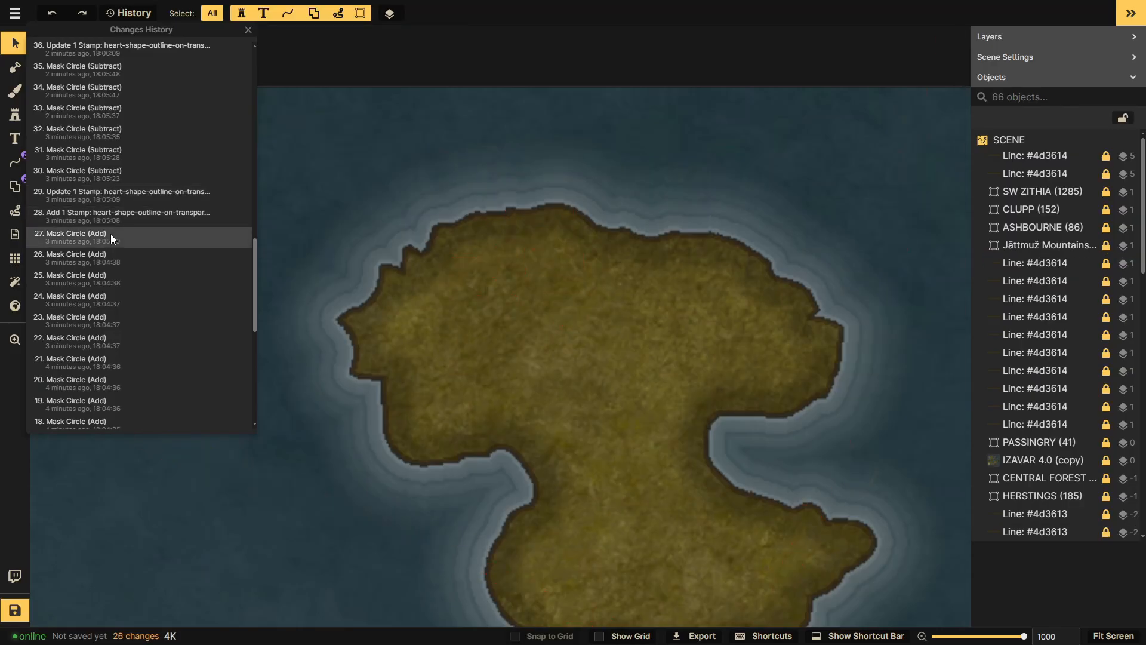
{"action": "left_click", "coordinate": [115, 263]}
{"action": "scroll", "coordinate": [123, 287], "scroll_direction": "down", "scroll_amount": 3}
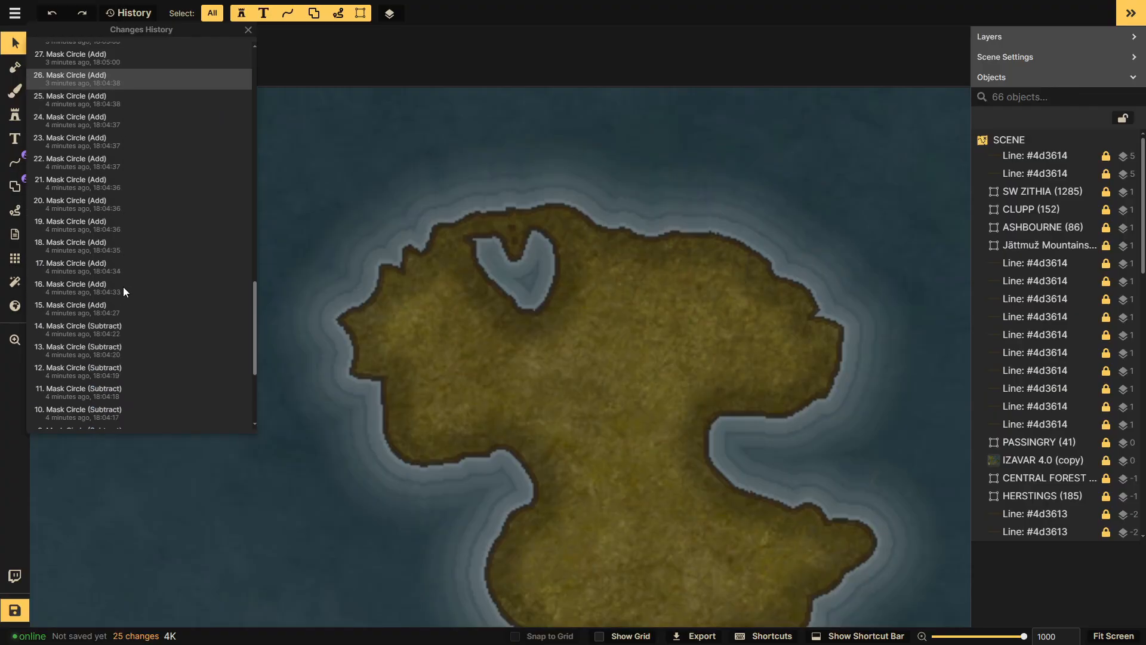
{"action": "left_click", "coordinate": [123, 309]}
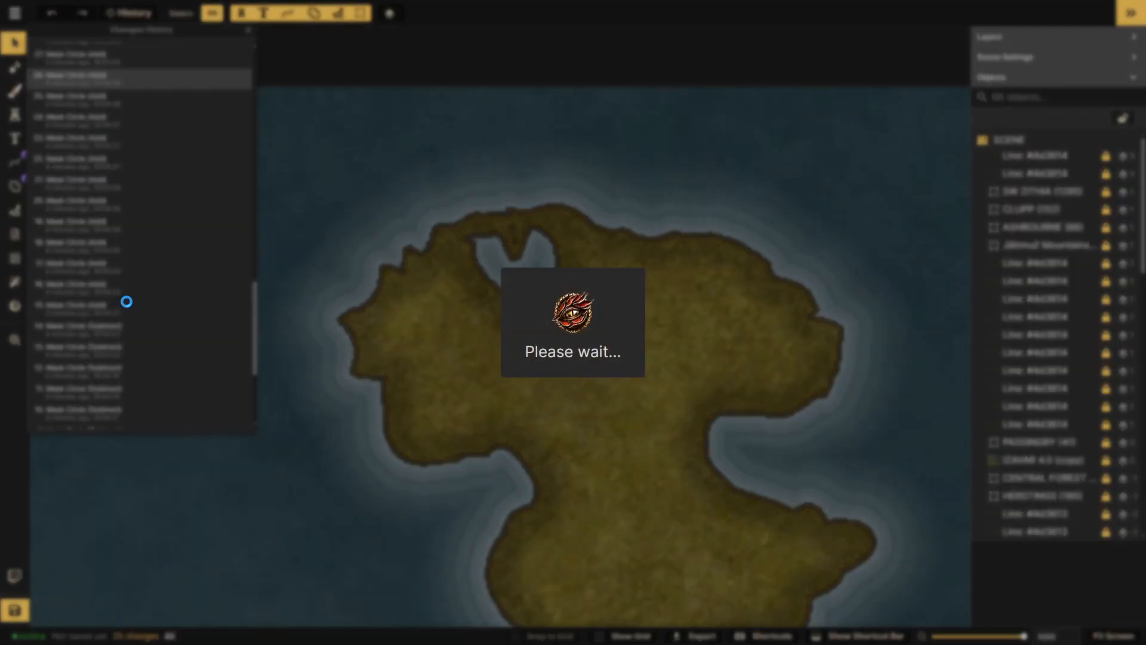
{"action": "scroll", "coordinate": [141, 287], "scroll_direction": "down", "scroll_amount": 1}
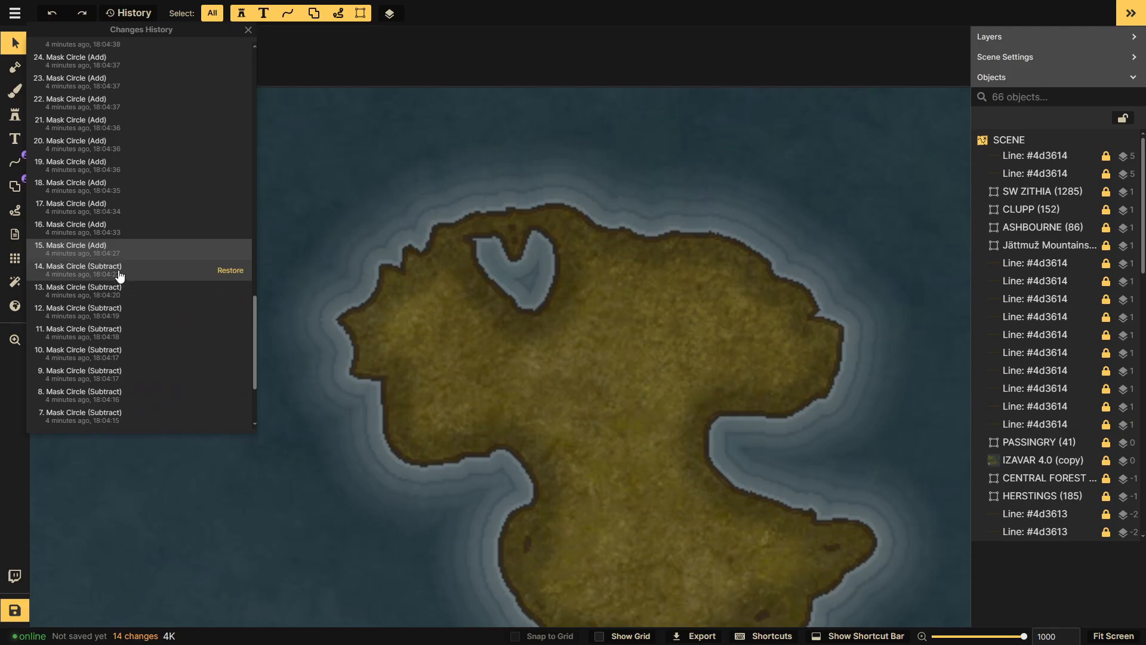
{"action": "left_click", "coordinate": [118, 274]}
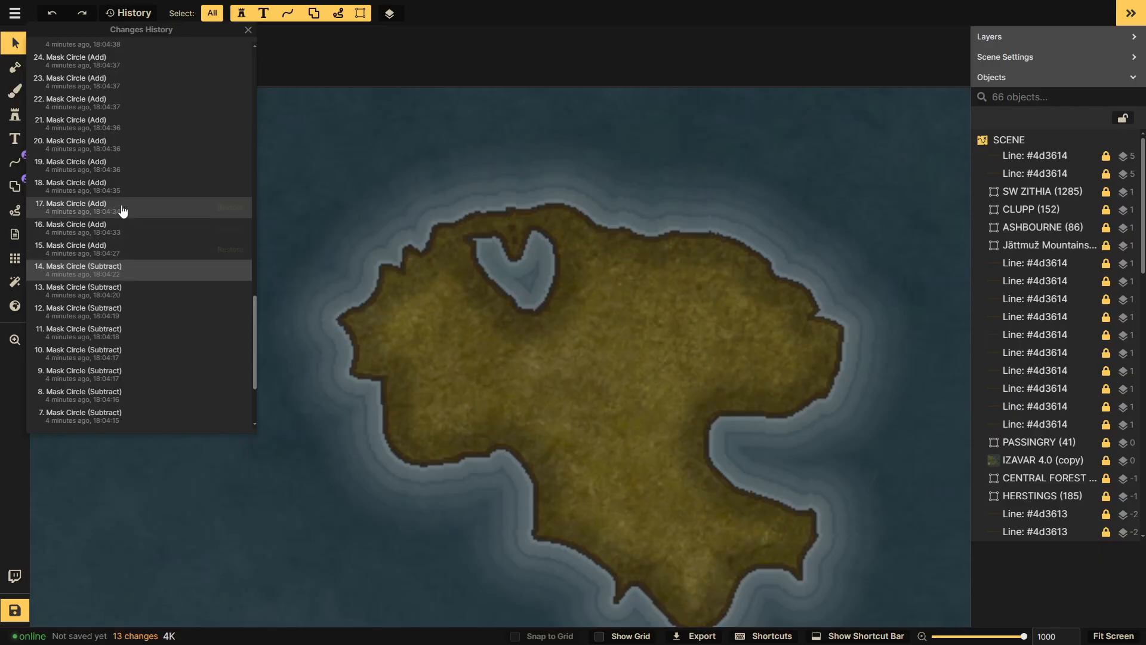
- Restore the map to history entry 72, the heart outline stamp update just before its removal
{"action": "scroll", "coordinate": [126, 189], "scroll_direction": "up", "scroll_amount": 17}
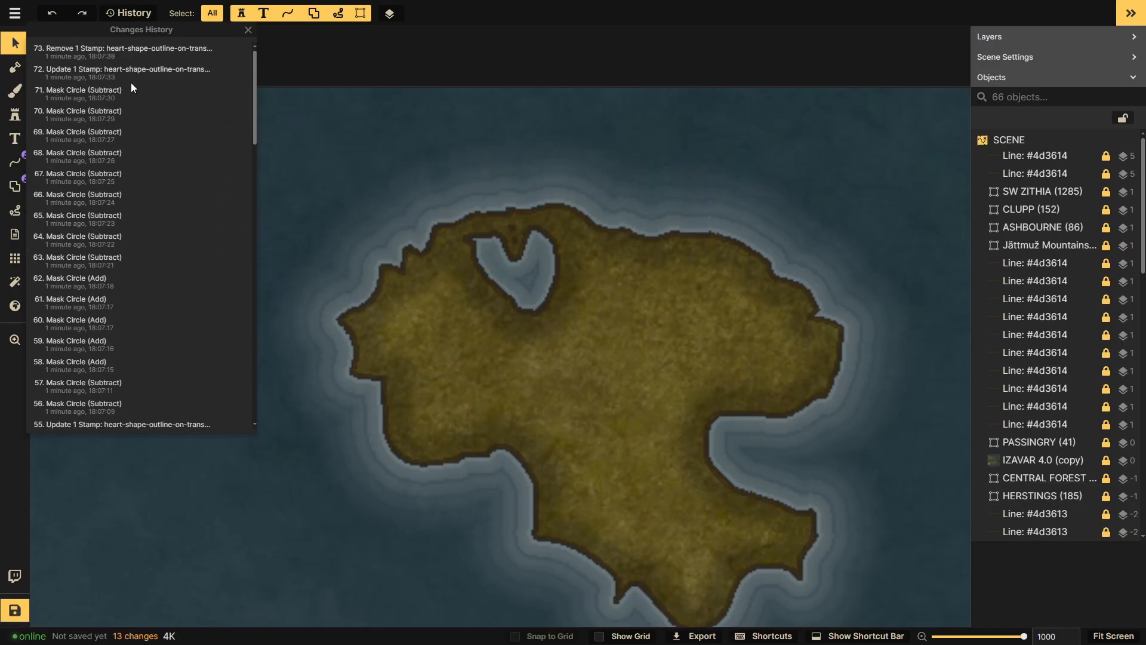
{"action": "left_click", "coordinate": [131, 82]}
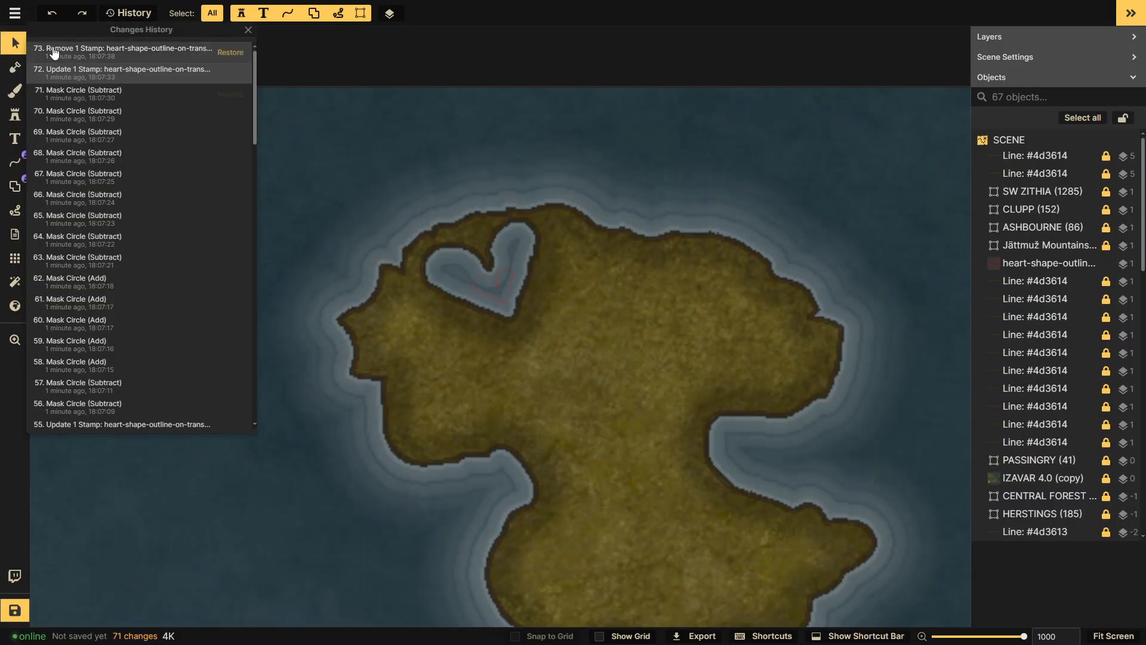
- Trim the notch and right side of the heart lake by subtracting land with the size 1 mask brush
{"action": "left_click", "coordinate": [16, 68]}
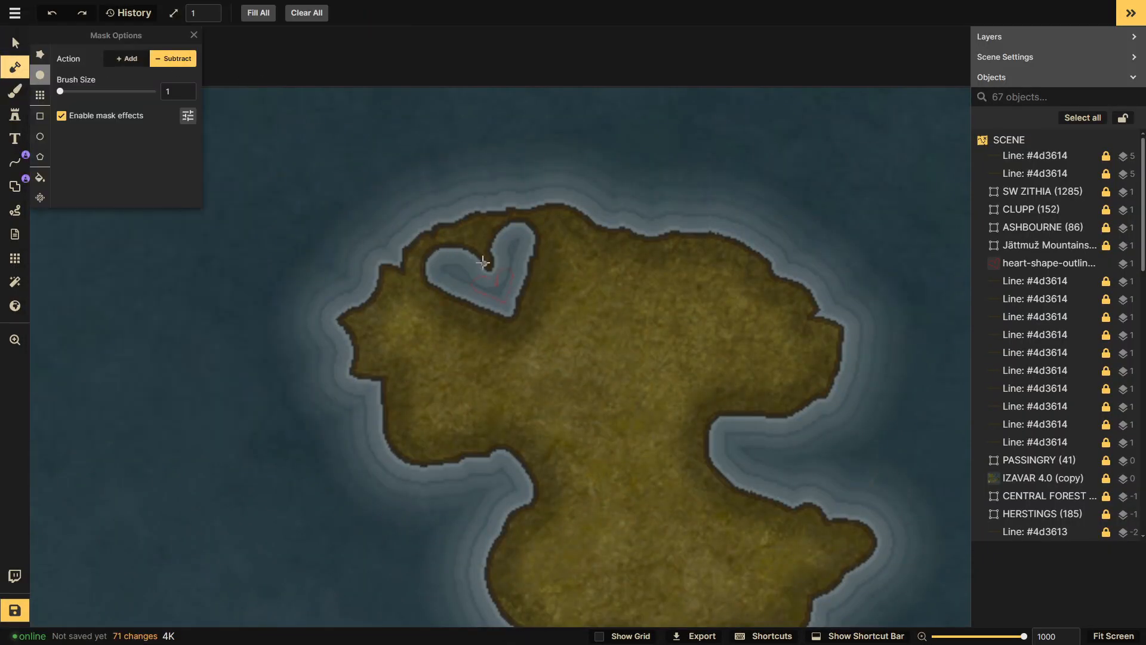
{"action": "mouse_move", "coordinate": [462, 251]}
{"action": "left_mouse_down"}
{"action": "mouse_move", "coordinate": [502, 277]}
{"action": "mouse_move", "coordinate": [496, 243]}
{"action": "mouse_move", "coordinate": [485, 287]}
{"action": "mouse_move", "coordinate": [490, 278]}
{"action": "mouse_move", "coordinate": [520, 288]}
{"action": "mouse_move", "coordinate": [531, 248]}
{"action": "mouse_move", "coordinate": [518, 291]}
{"action": "left_mouse_up"}
{"action": "key", "text": "ctrl+z"}
{"action": "mouse_move", "coordinate": [526, 250]}
{"action": "left_mouse_down"}
{"action": "mouse_move", "coordinate": [529, 274]}
{"action": "mouse_move", "coordinate": [516, 310]}
{"action": "left_mouse_up"}
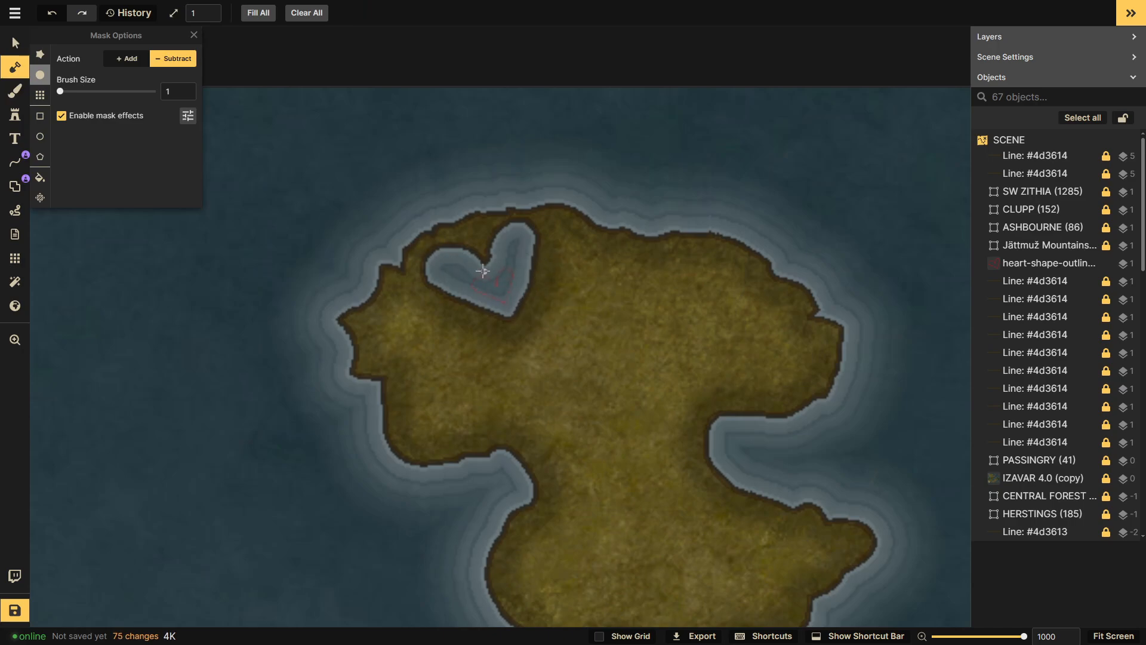
- Fill the existing heart lake with land by adding mask strokes over it
{"action": "left_click", "coordinate": [122, 58]}
{"action": "mouse_move", "coordinate": [496, 267]}
{"action": "left_mouse_down"}
{"action": "mouse_move", "coordinate": [417, 257]}
{"action": "mouse_move", "coordinate": [485, 303]}
{"action": "mouse_move", "coordinate": [461, 282]}
{"action": "mouse_move", "coordinate": [483, 286]}
{"action": "mouse_move", "coordinate": [514, 264]}
{"action": "mouse_move", "coordinate": [520, 277]}
{"action": "mouse_move", "coordinate": [398, 276]}
{"action": "mouse_move", "coordinate": [502, 266]}
{"action": "mouse_move", "coordinate": [463, 253]}
{"action": "mouse_move", "coordinate": [453, 268]}
{"action": "mouse_move", "coordinate": [505, 298]}
{"action": "left_mouse_up"}
- Trace a new, smaller heart outline by subtracting land with the size 1 mask brush, undoing and redrawing unsatisfactory strokes
{"action": "left_click", "coordinate": [173, 59]}
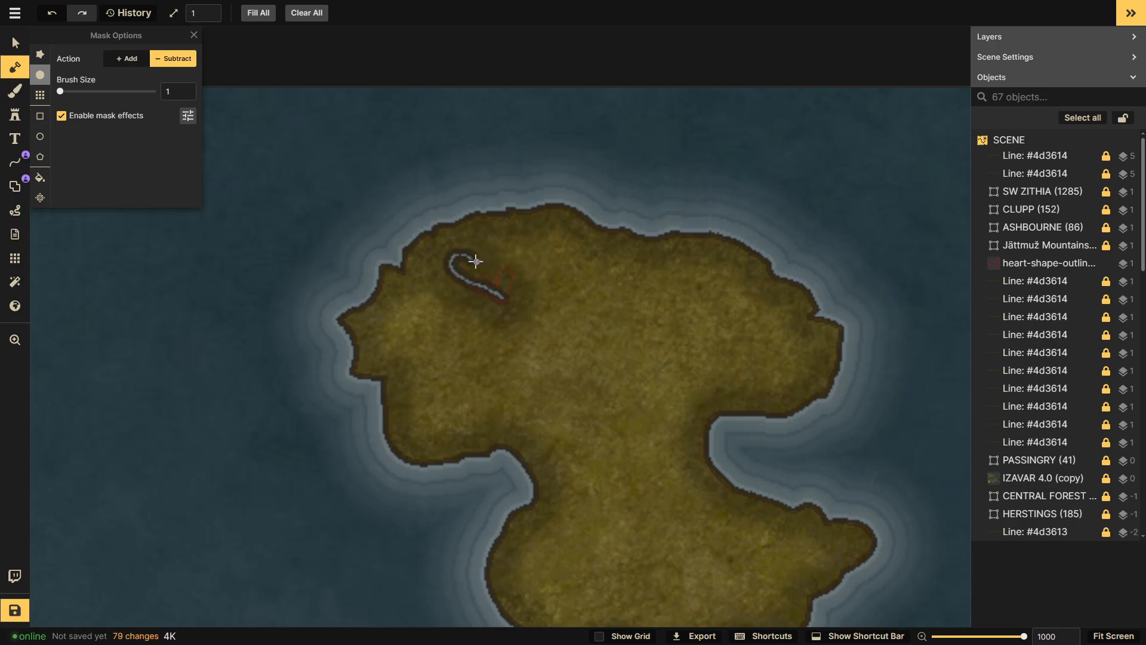
{"action": "left_click_drag", "start_coordinate": [493, 249], "coordinate": [504, 295]}
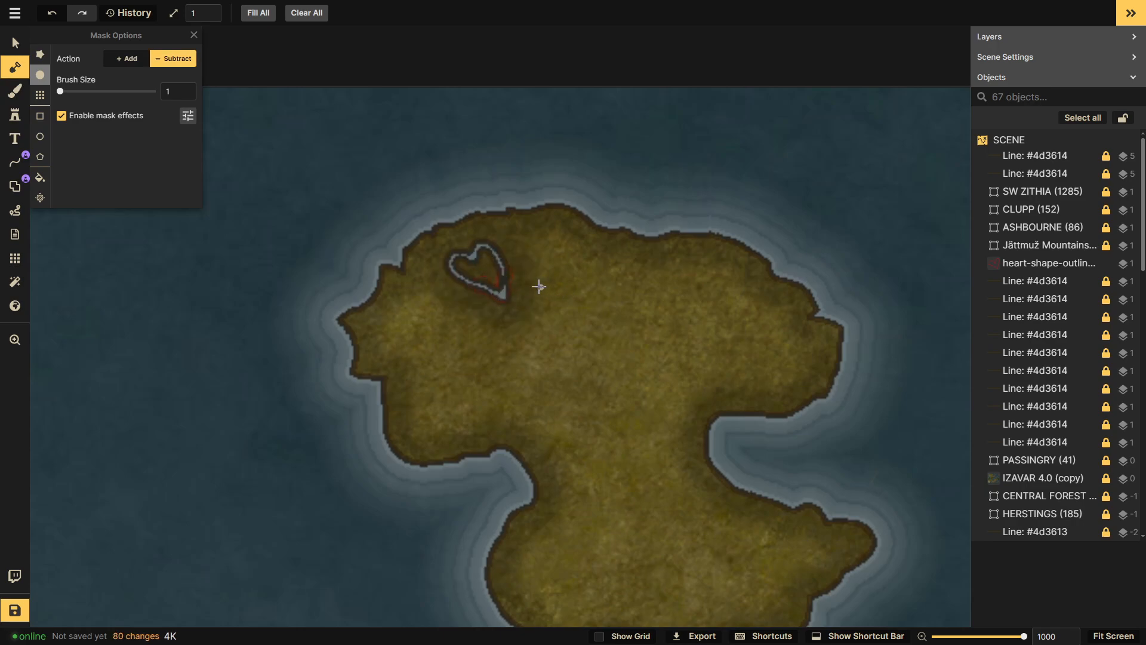
{"action": "key", "text": "ctrl+z"}
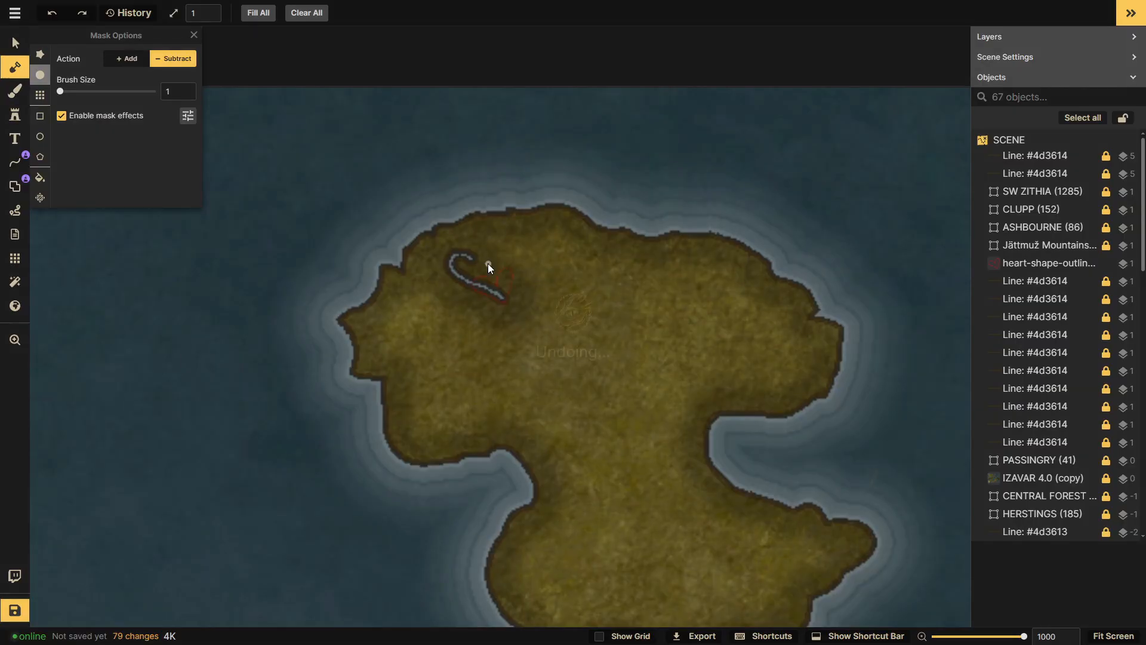
{"action": "key", "text": "ctrl+z"}
{"action": "mouse_move", "coordinate": [485, 260]}
{"action": "left_mouse_down"}
{"action": "mouse_move", "coordinate": [456, 253]}
{"action": "mouse_move", "coordinate": [450, 273]}
{"action": "mouse_move", "coordinate": [510, 310]}
{"action": "left_mouse_up"}
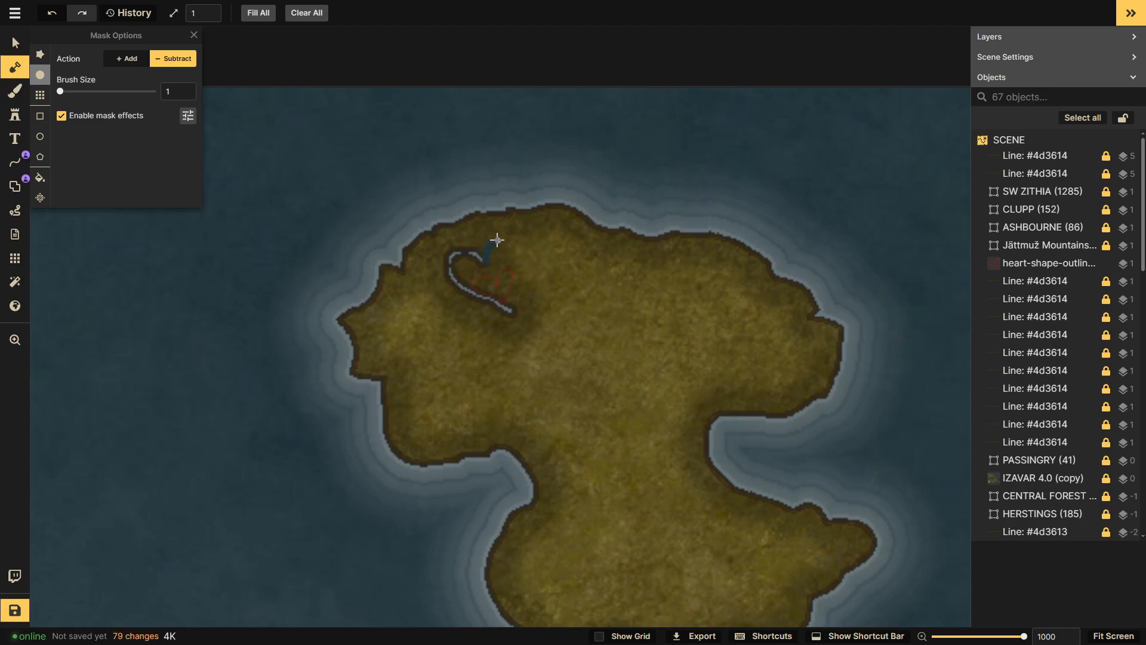
{"action": "mouse_move", "coordinate": [497, 241]}
{"action": "left_mouse_down"}
{"action": "mouse_move", "coordinate": [516, 262]}
{"action": "mouse_move", "coordinate": [514, 311]}
{"action": "left_mouse_up"}
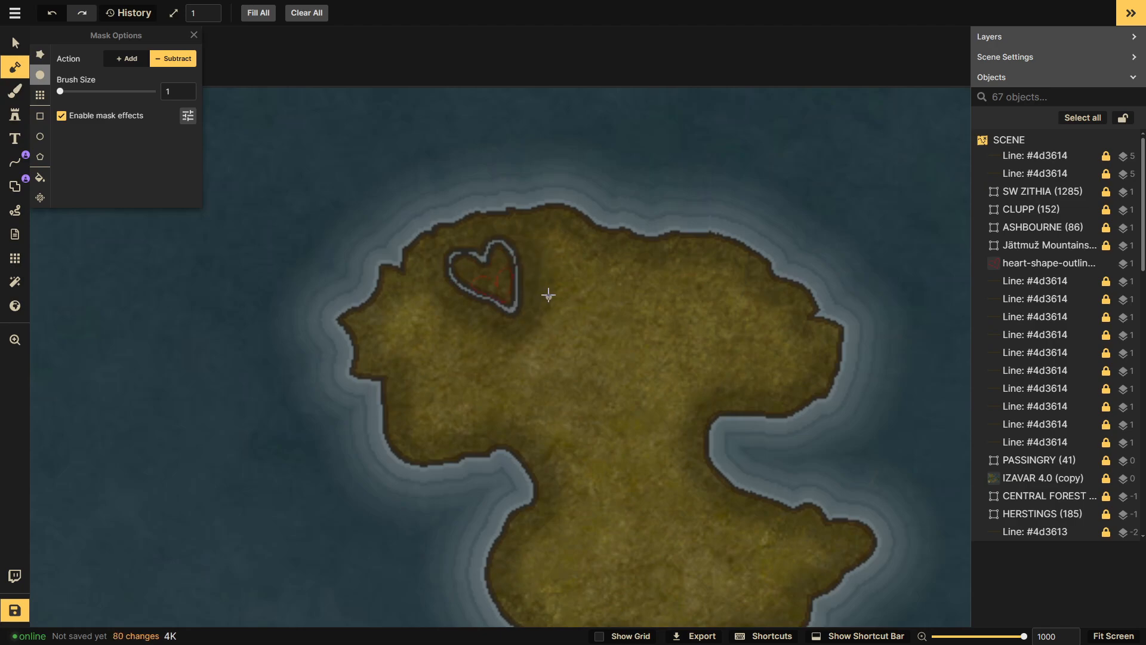
- Subtract the land inside the left and middle part of the new heart outline with a size 4 mask brush
{"action": "key", "text": "bracketright"}
{"action": "key", "text": "bracketright"}
{"action": "key", "text": "bracketright"}
{"action": "left_click", "coordinate": [462, 266]}
{"action": "left_click", "coordinate": [468, 270]}
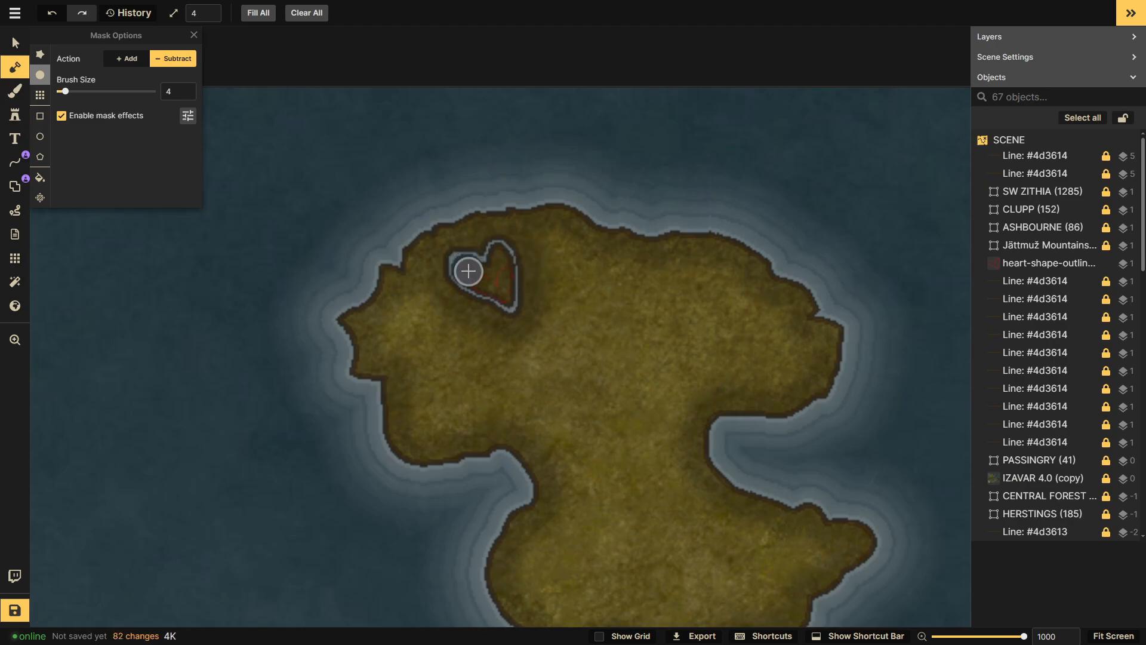
{"action": "left_click", "coordinate": [470, 272]}
{"action": "left_click", "coordinate": [476, 277]}
{"action": "left_click", "coordinate": [485, 279]}
- Subtract the remaining land inside the right lobe and lower part of the heart with a size 3 mask brush
{"action": "key", "text": "bracketleft"}
{"action": "left_click", "coordinate": [498, 254]}
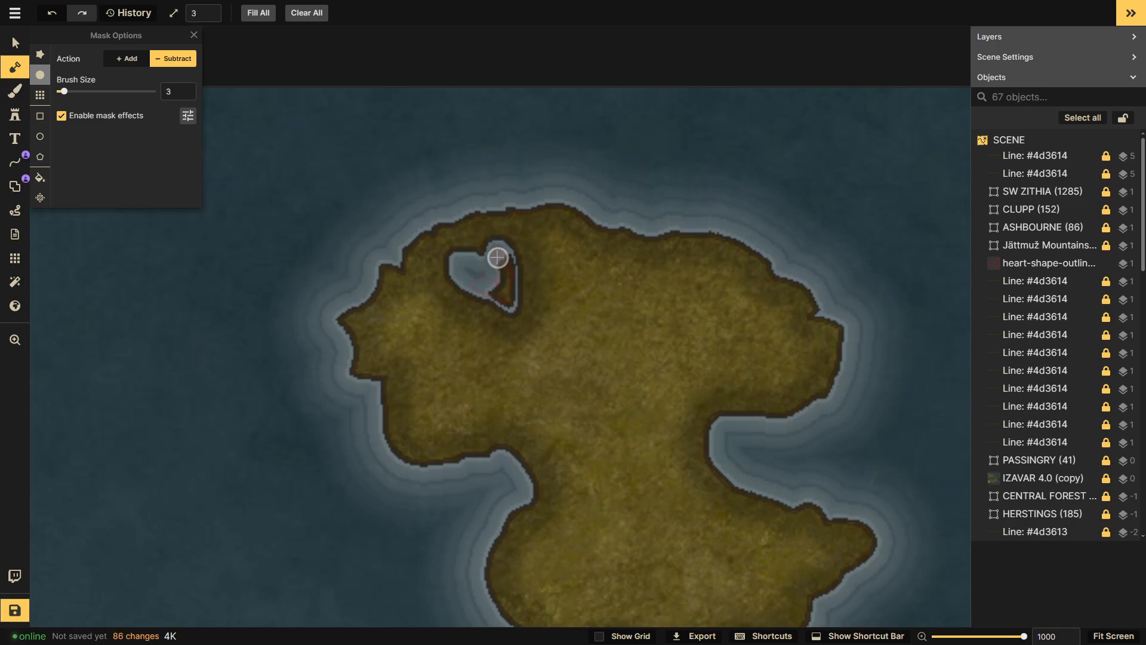
{"action": "left_click", "coordinate": [500, 262]}
{"action": "left_click", "coordinate": [504, 270]}
{"action": "left_click", "coordinate": [507, 278]}
{"action": "left_click", "coordinate": [507, 290]}
{"action": "left_click", "coordinate": [507, 299]}
{"action": "left_click", "coordinate": [500, 295]}
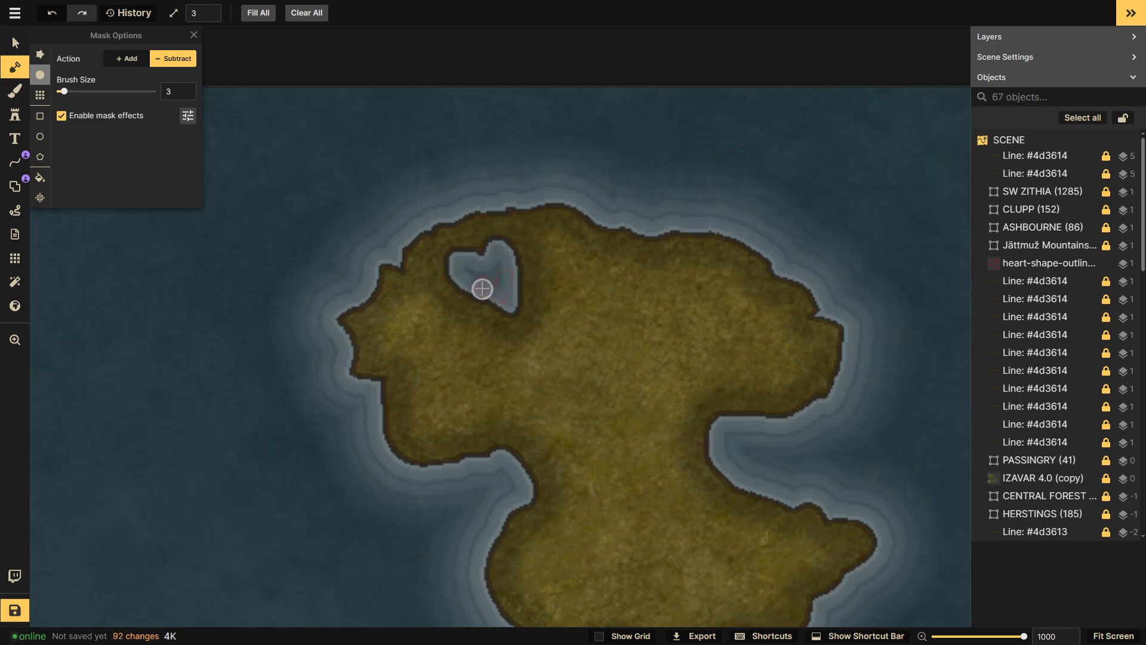
- Extend the heart lake's lower tip toward the southeast by subtracting land, reducing the mask brush from size 3 to 1
{"action": "mouse_move", "coordinate": [482, 289]}
{"action": "left_mouse_down"}
{"action": "mouse_move", "coordinate": [509, 299]}
{"action": "mouse_move", "coordinate": [497, 296]}
{"action": "mouse_move", "coordinate": [515, 321]}
{"action": "mouse_move", "coordinate": [522, 292]}
{"action": "mouse_move", "coordinate": [520, 323]}
{"action": "left_mouse_up"}
{"action": "key", "text": "bracketleft"}
{"action": "left_click", "coordinate": [501, 306]}
{"action": "key", "text": "bracketleft"}
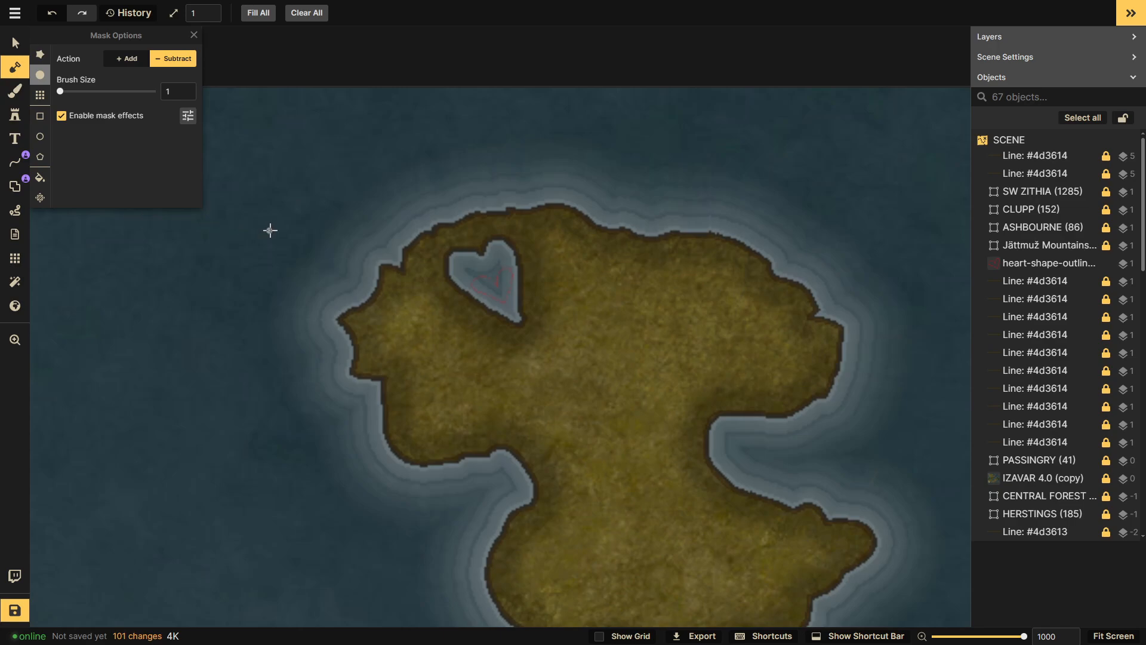
- Extend the upper edge of the heart lake's right lobe by subtracting land with the size 1 mask brush
{"action": "left_click", "coordinate": [77, 91]}
{"action": "left_click", "coordinate": [142, 62]}
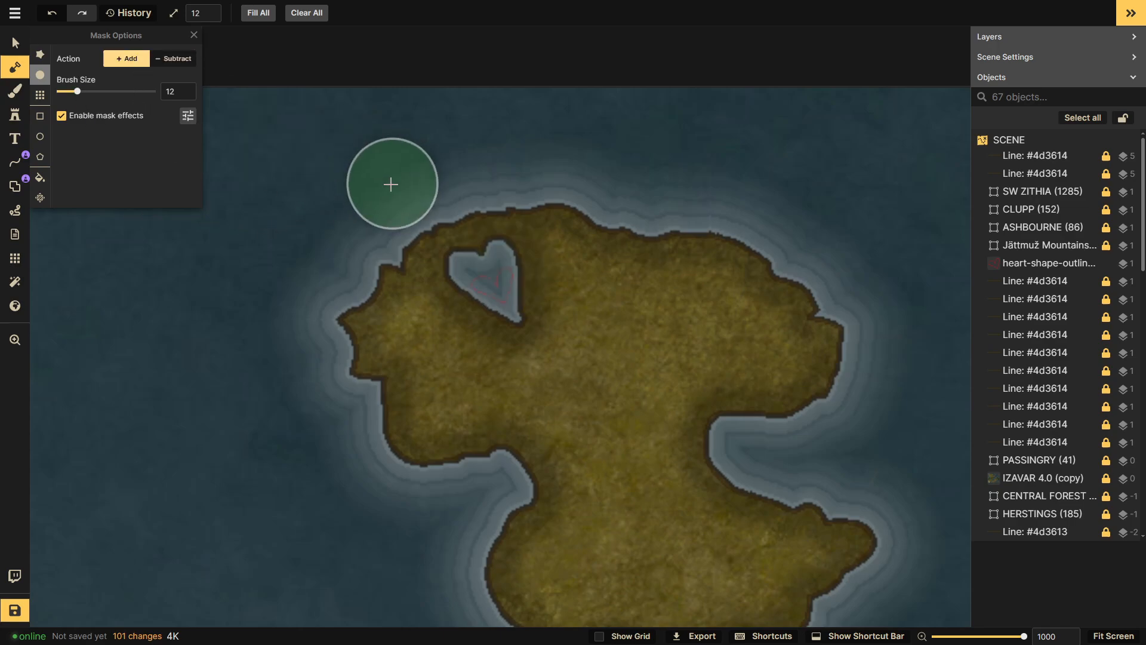
{"action": "left_click", "coordinate": [158, 60]}
{"action": "mouse_move", "coordinate": [519, 267]}
{"action": "left_mouse_down"}
{"action": "mouse_move", "coordinate": [495, 239]}
{"action": "mouse_move", "coordinate": [496, 251]}
{"action": "mouse_move", "coordinate": [517, 247]}
{"action": "mouse_move", "coordinate": [498, 235]}
{"action": "mouse_move", "coordinate": [513, 254]}
{"action": "left_mouse_up"}
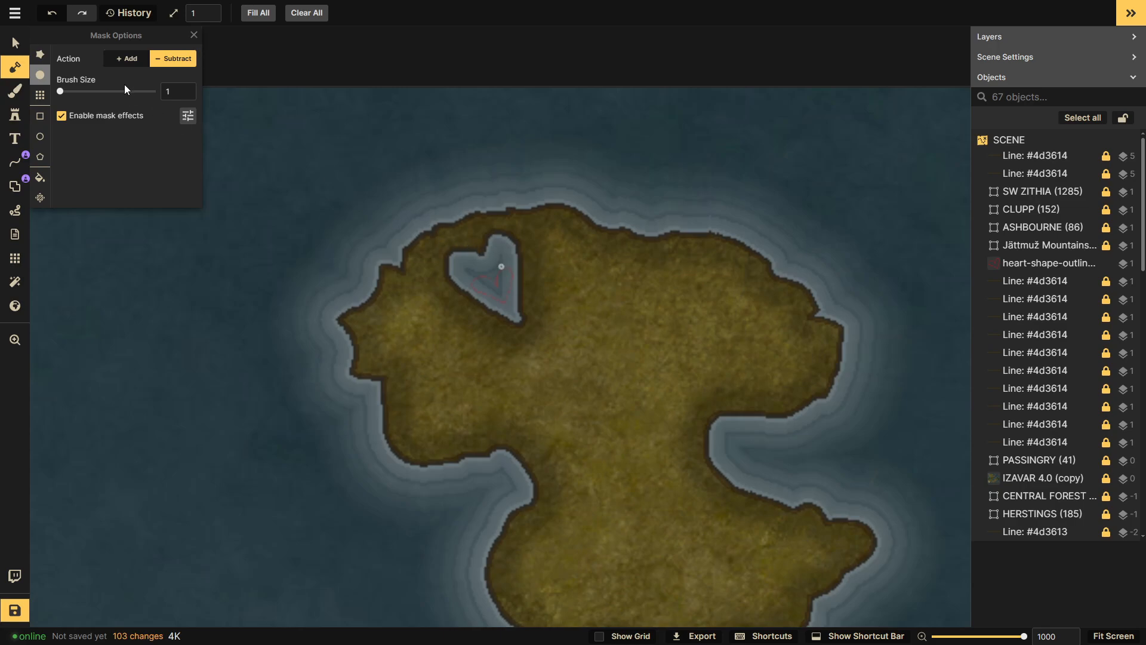
- Try adding land around the heart lake's upper notch with the size 1 mask brush, and undo these strokes and the right lobe extension
{"action": "left_click", "coordinate": [126, 58]}
{"action": "left_click_drag", "start_coordinate": [77, 93], "coordinate": [60, 94]}
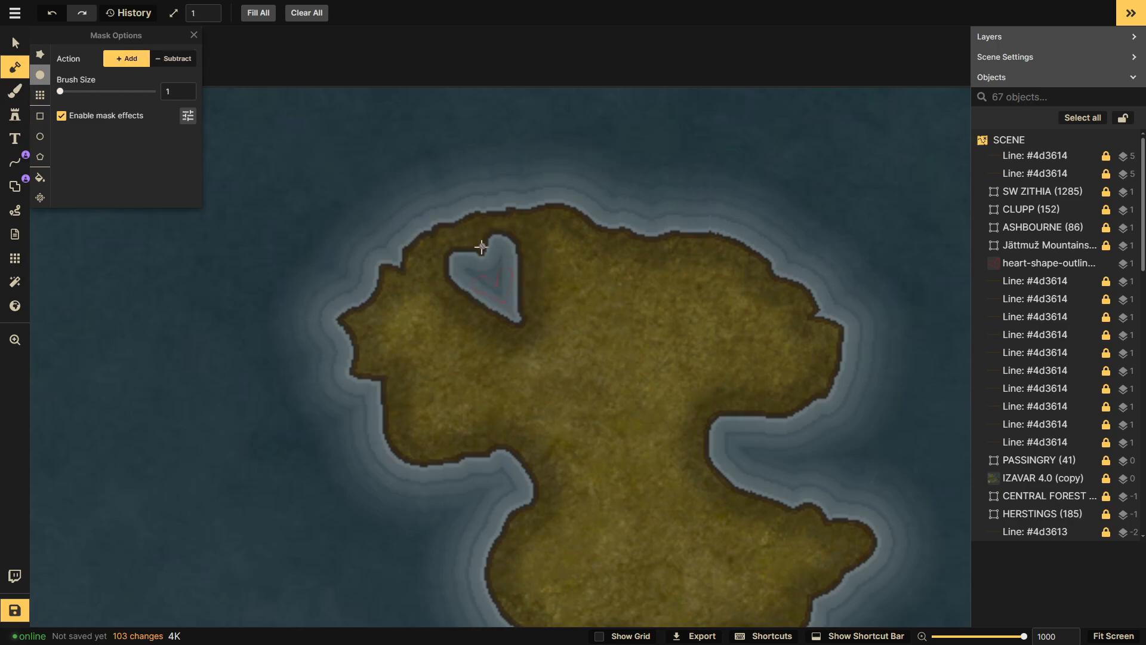
{"action": "left_click_drag", "start_coordinate": [477, 246], "coordinate": [491, 269]}
{"action": "key", "text": "ctrl+z"}
{"action": "mouse_move", "coordinate": [450, 243]}
{"action": "left_mouse_down"}
{"action": "mouse_move", "coordinate": [474, 255]}
{"action": "mouse_move", "coordinate": [493, 241]}
{"action": "left_mouse_up"}
{"action": "key", "text": "ctrl+z"}
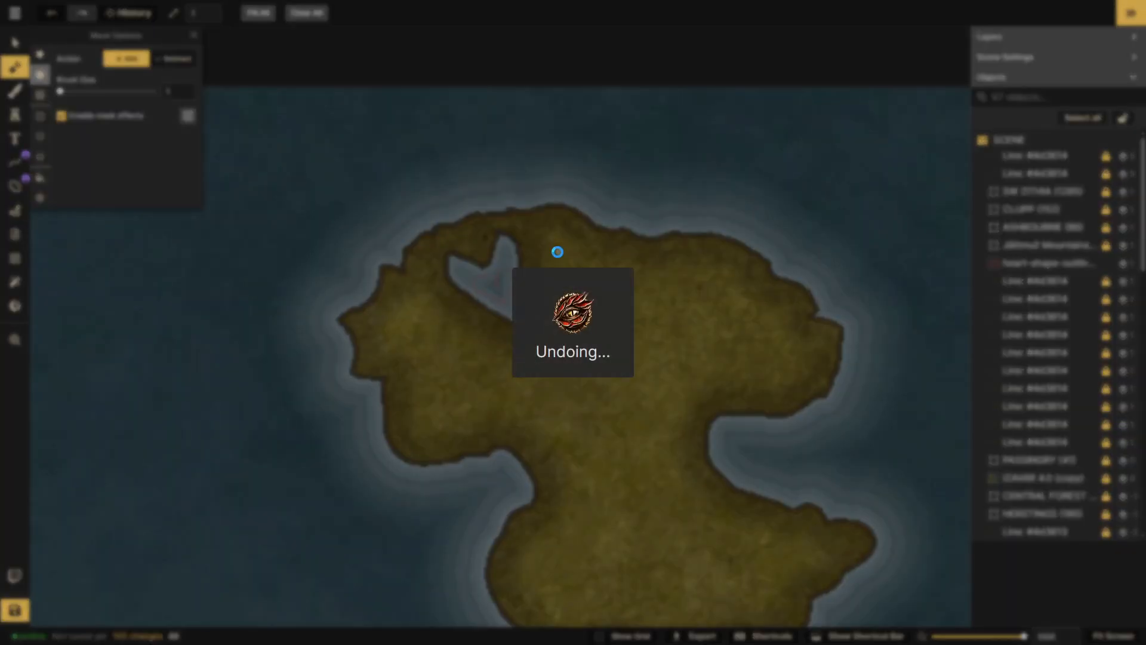
{"action": "key", "text": "ctrl+z"}
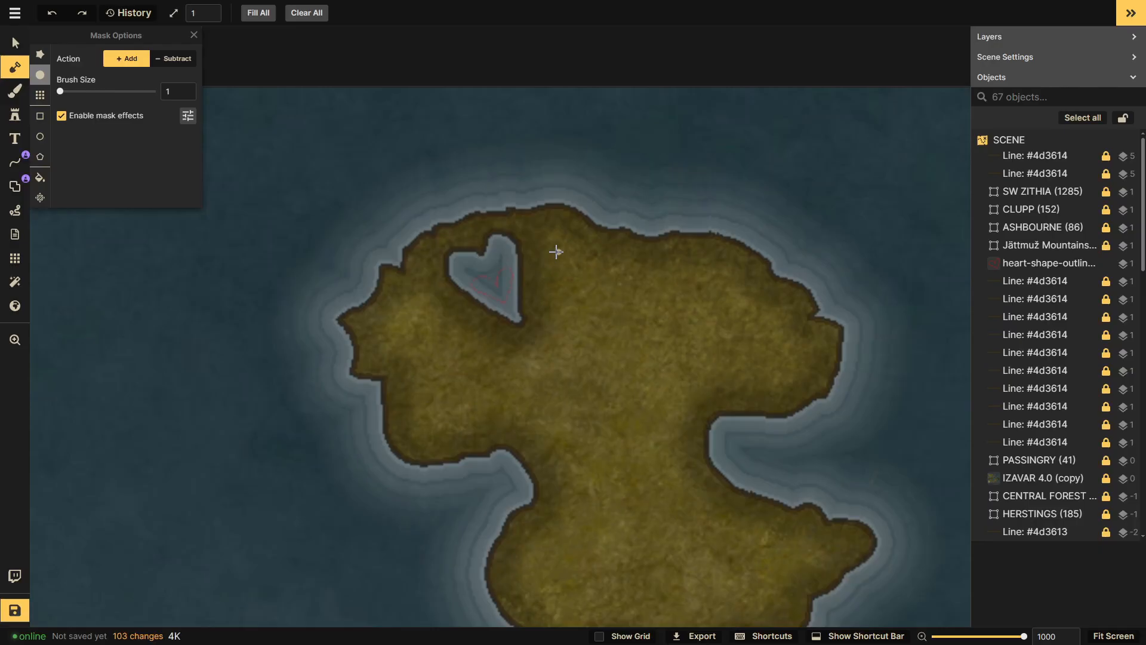
{"action": "key", "text": "ctrl+z"}
{"action": "key", "text": "ctrl+z"}
{"action": "key", "text": "ctrl+z"}
- Trim the heart lake's lower tip by adding land with the size 1 mask brush, undoing a stray subtract stroke
{"action": "left_click", "coordinate": [173, 58]}
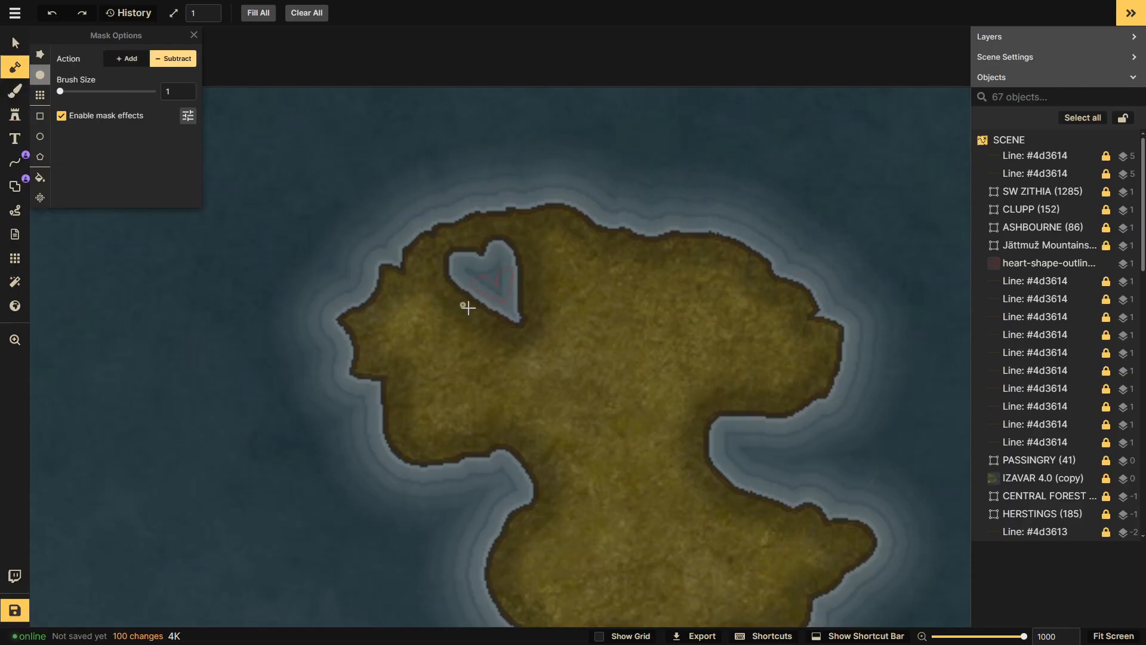
{"action": "left_click_drag", "start_coordinate": [524, 305], "coordinate": [522, 329]}
{"action": "key", "text": "ctrl+z"}
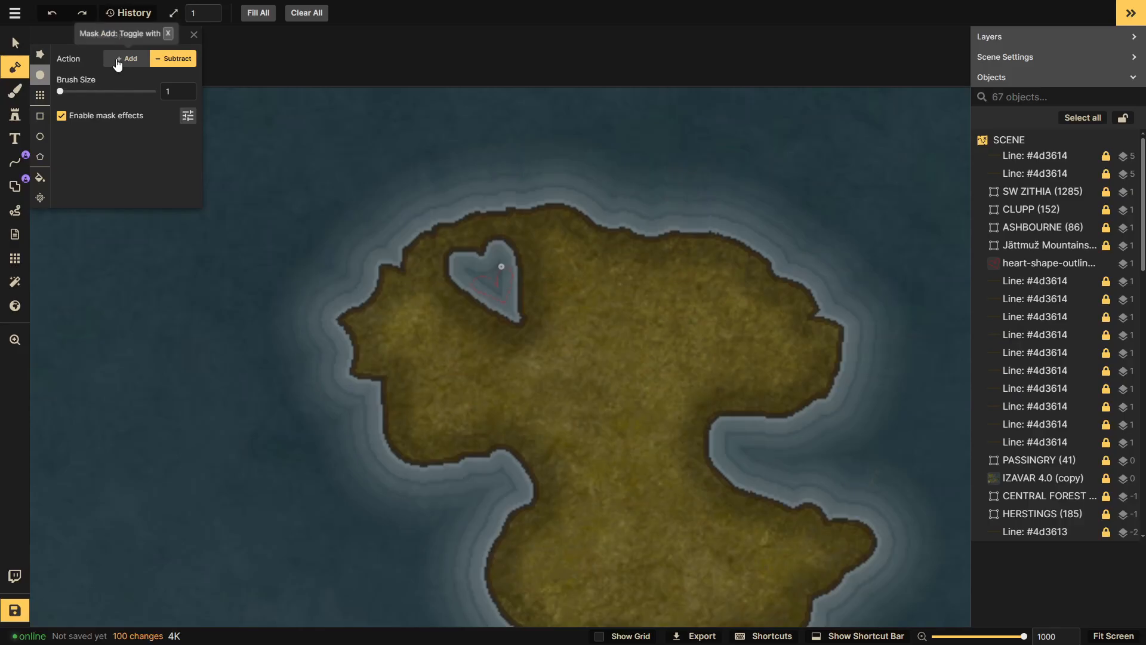
{"action": "left_click", "coordinate": [126, 59]}
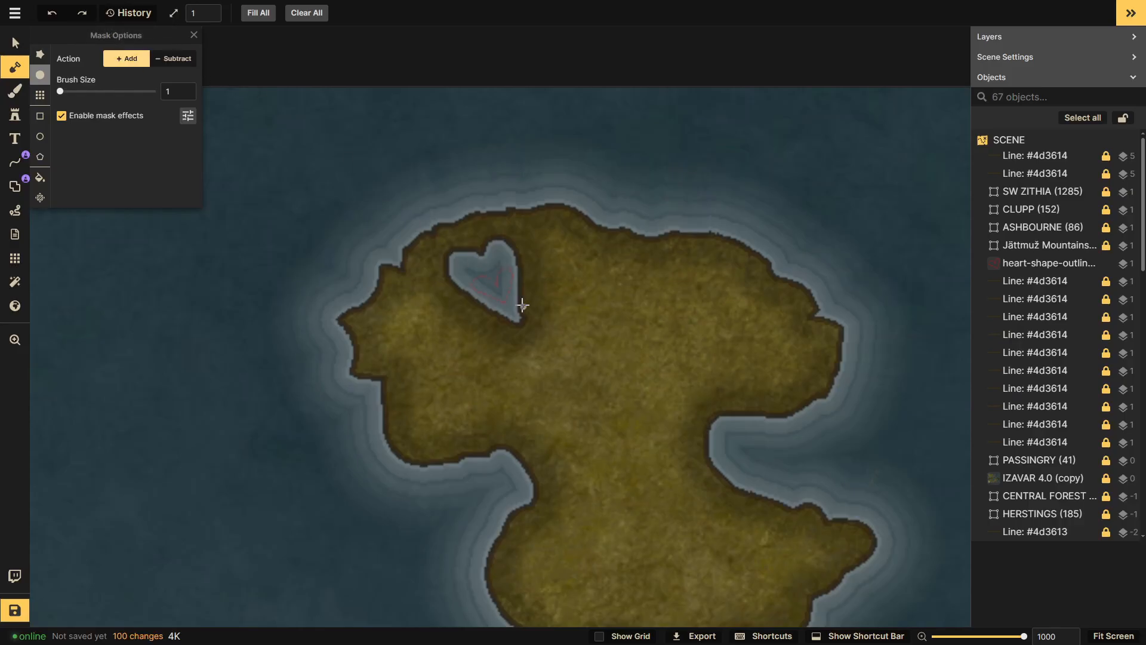
{"action": "left_click_drag", "start_coordinate": [522, 307], "coordinate": [521, 330]}
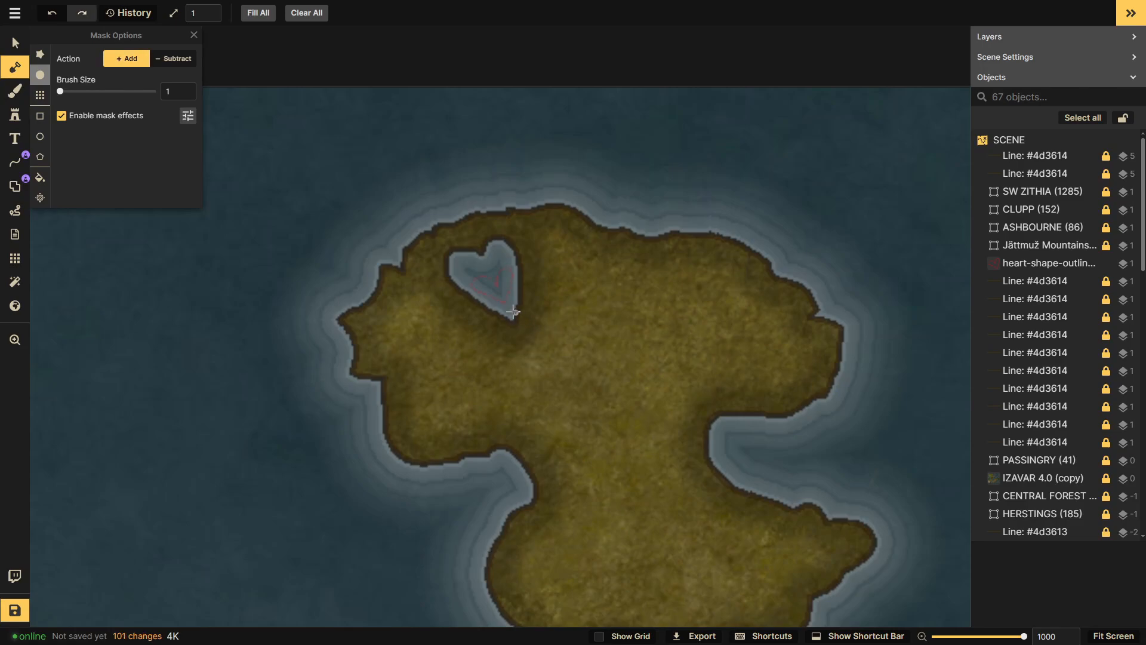
- Try to deepen the heart lake's upper notch by adding land with the size 1 mask brush, and undo the stroke
{"action": "scroll", "coordinate": [367, 252], "scroll_direction": "down", "scroll_amount": 1}
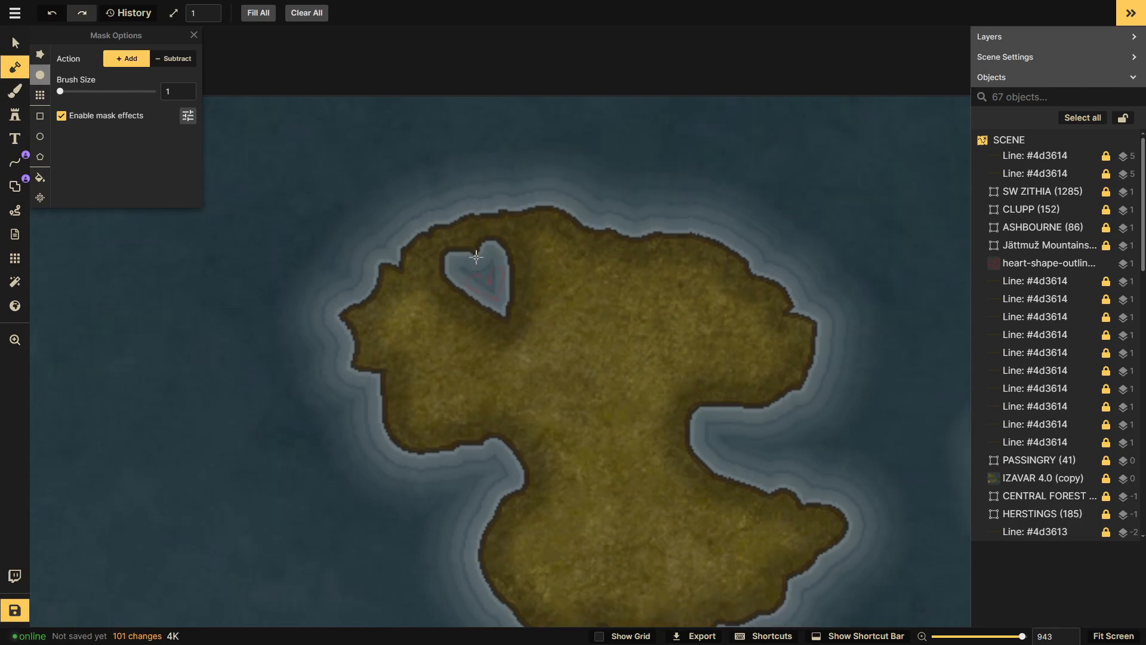
{"action": "left_click_drag", "start_coordinate": [474, 256], "coordinate": [480, 264]}
{"action": "key", "text": "ctrl+z"}
{"action": "key", "text": "ctrl+z"}
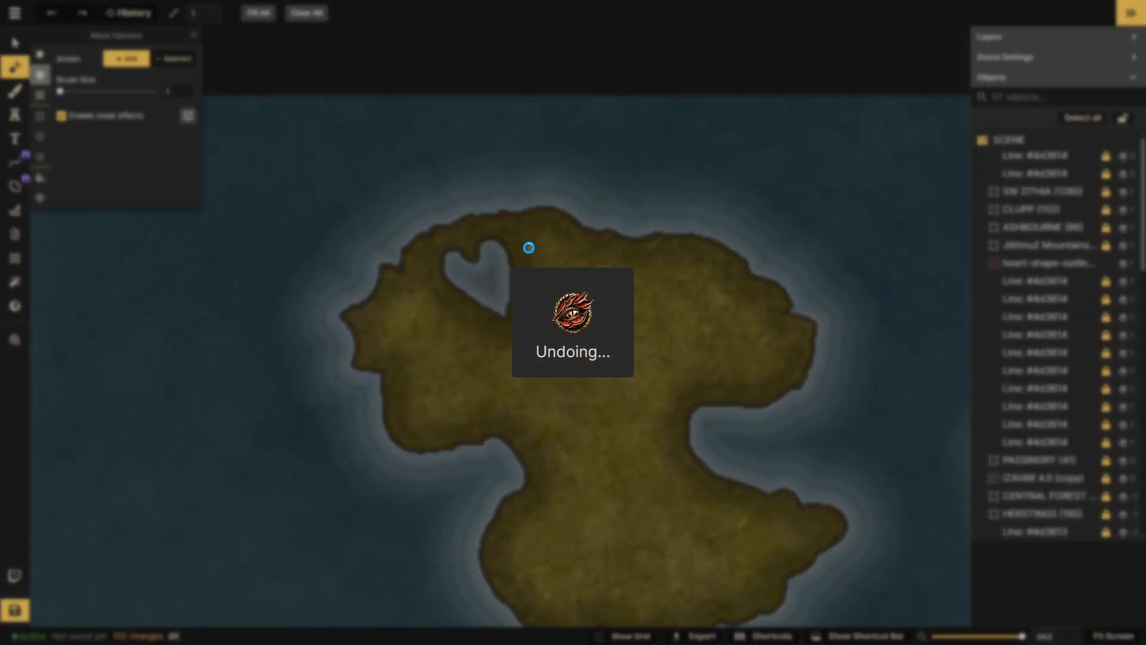
- Examine the mainland coast and the settlements of Grona, Passingry and Ozryn, and return to the northern island
{"action": "scroll", "coordinate": [494, 299], "scroll_direction": "down", "scroll_amount": 4}
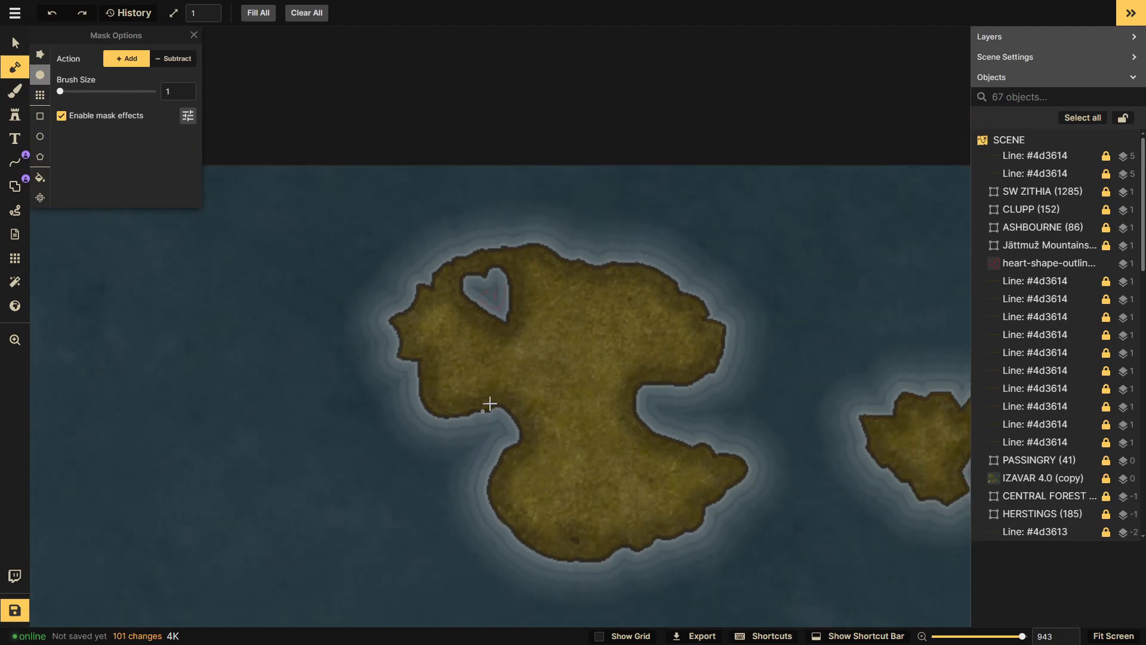
{"action": "left_click_drag", "start_coordinate": [489, 402], "coordinate": [674, 83]}
{"action": "left_click_drag", "start_coordinate": [479, 517], "coordinate": [594, 105]}
{"action": "left_click_drag", "start_coordinate": [508, 406], "coordinate": [529, 121]}
{"action": "left_click_drag", "start_coordinate": [448, 467], "coordinate": [495, 126]}
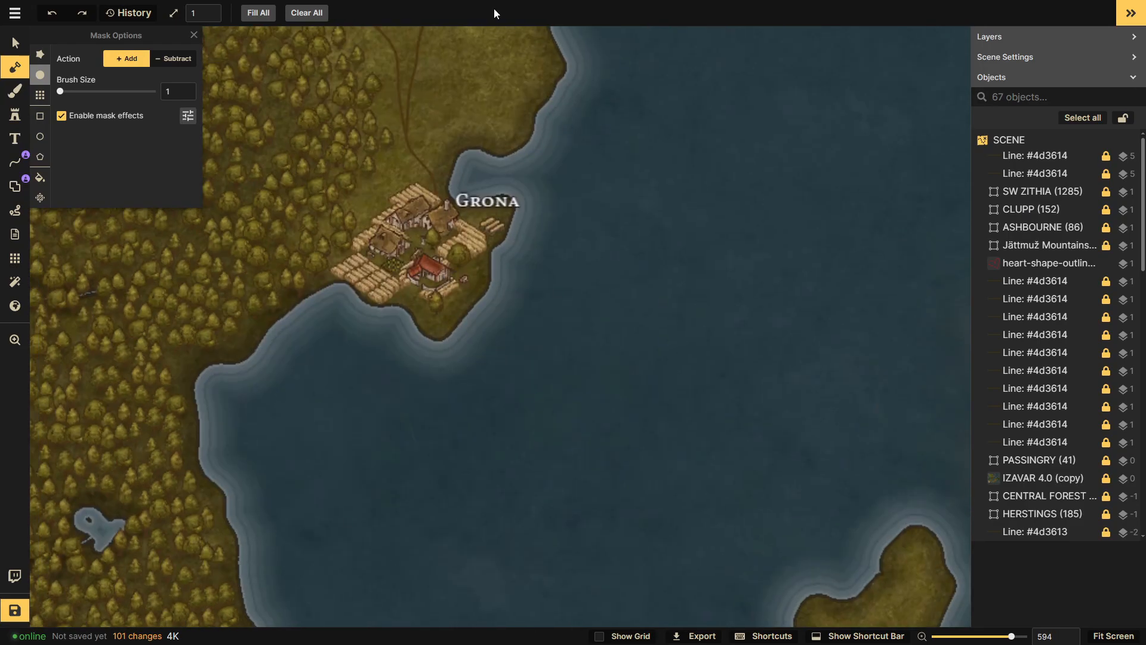
{"action": "left_click_drag", "start_coordinate": [395, 520], "coordinate": [370, 107]}
{"action": "left_click_drag", "start_coordinate": [353, 520], "coordinate": [582, 101]}
{"action": "left_click_drag", "start_coordinate": [432, 555], "coordinate": [777, 132]}
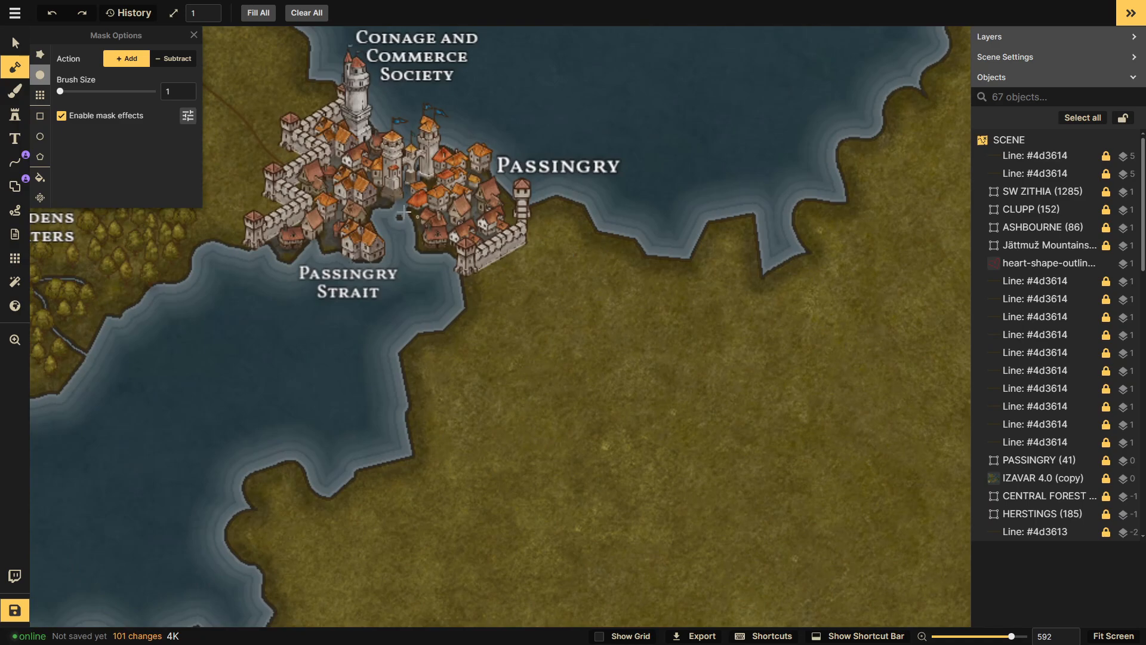
{"action": "left_click_drag", "start_coordinate": [511, 138], "coordinate": [475, 312]}
{"action": "left_click_drag", "start_coordinate": [540, 90], "coordinate": [271, 376]}
{"action": "left_click_drag", "start_coordinate": [465, 95], "coordinate": [371, 388]}
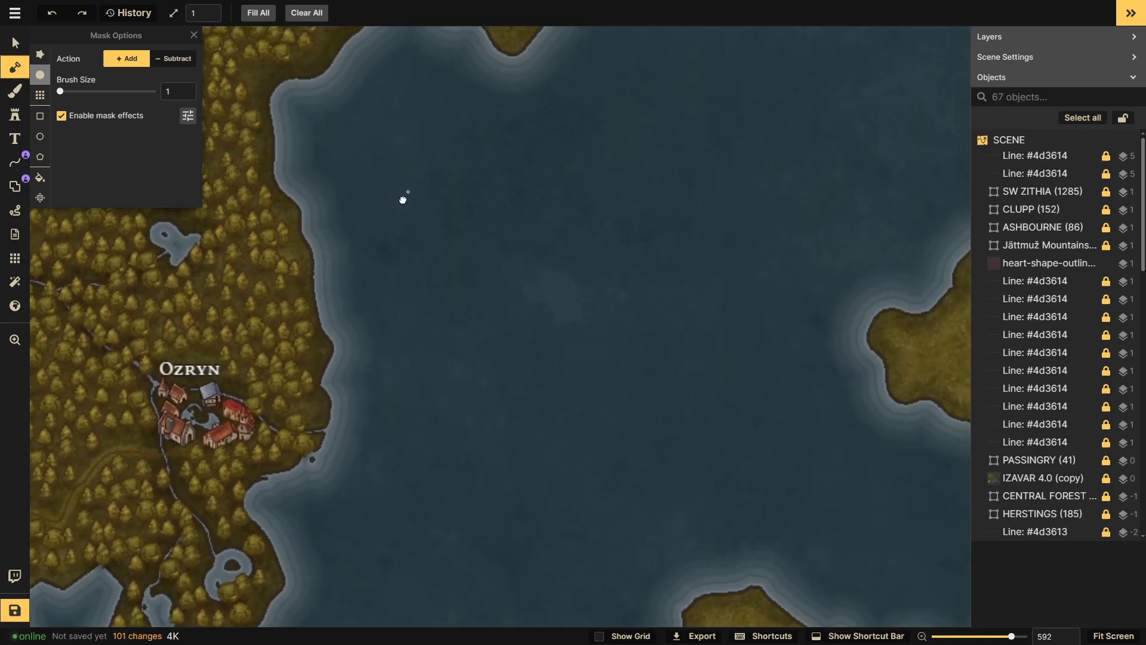
{"action": "left_click_drag", "start_coordinate": [442, 78], "coordinate": [365, 514]}
{"action": "left_click_drag", "start_coordinate": [439, 143], "coordinate": [380, 326]}
{"action": "left_click_drag", "start_coordinate": [472, 113], "coordinate": [430, 465]}
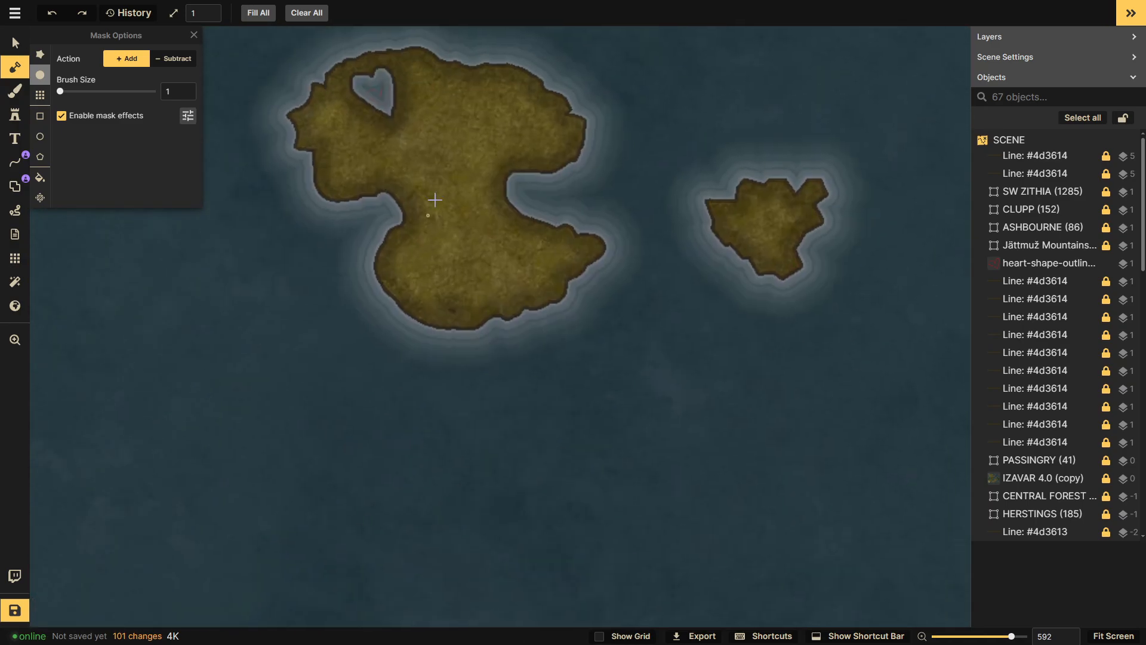
{"action": "left_click_drag", "start_coordinate": [430, 205], "coordinate": [425, 375]}
{"action": "scroll", "coordinate": [425, 374], "scroll_direction": "up", "scroll_amount": 3}
{"action": "scroll", "coordinate": [424, 375], "scroll_direction": "up", "scroll_amount": 3}
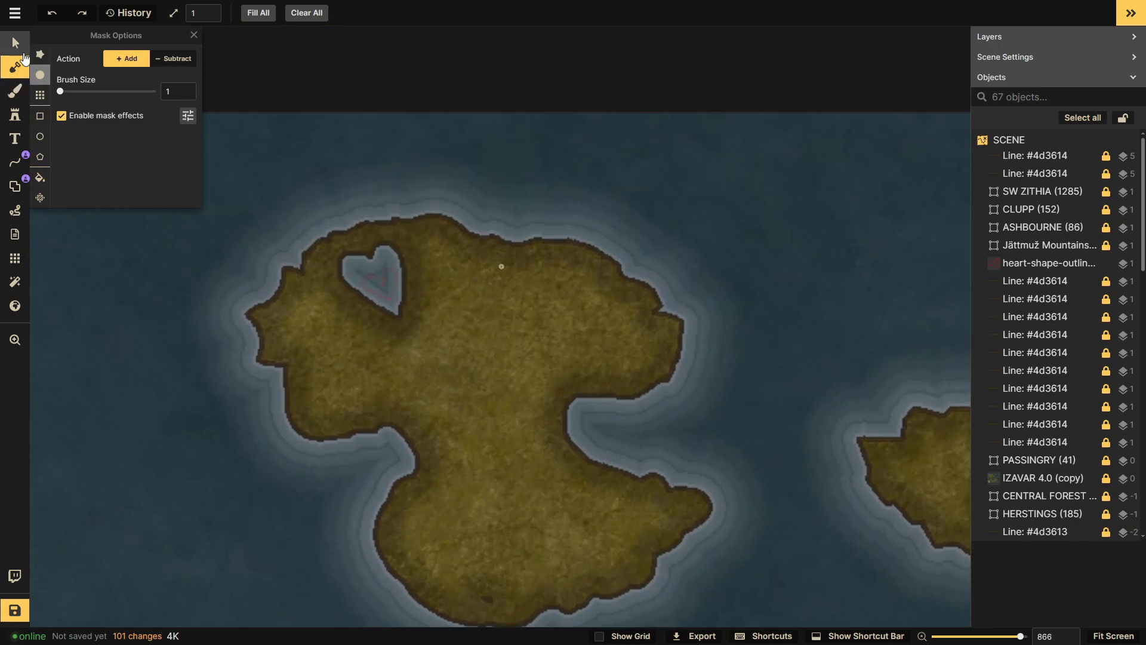
- Delete the red heart-shape outline stamp lying inside the heart lake
{"action": "left_click", "coordinate": [15, 43]}
{"action": "left_click", "coordinate": [383, 278]}
{"action": "key", "text": "Delete"}
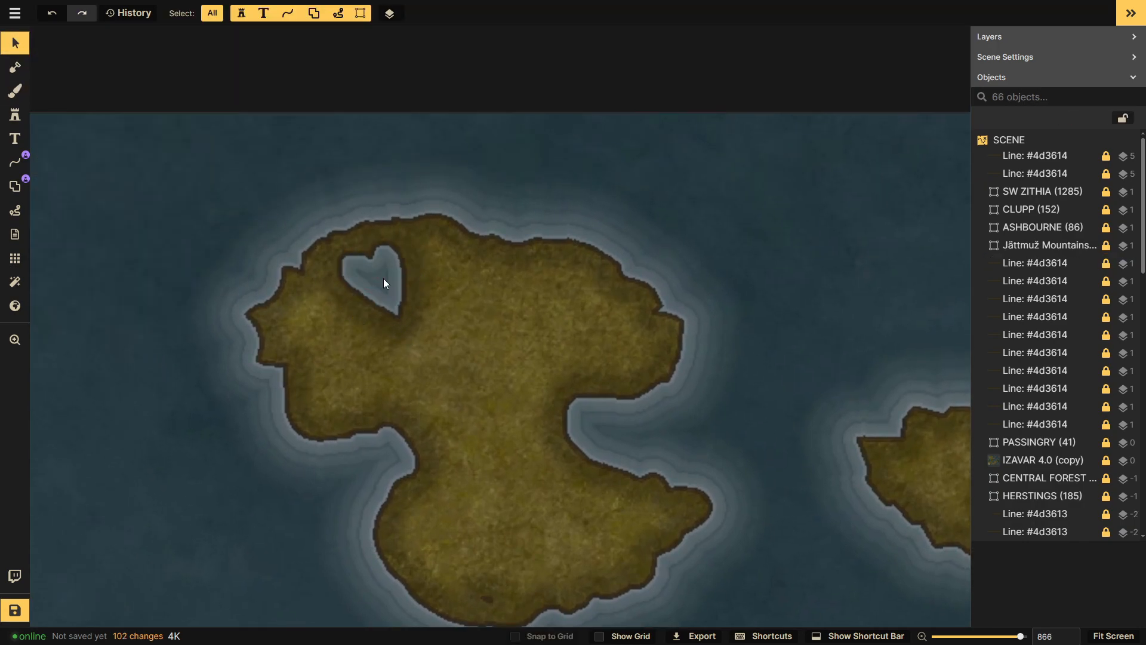
- Choose the Green Bush stamp from Fantasy World's Simple Foliage assets and set its opacity to 1 and scale to 45
{"action": "scroll", "coordinate": [405, 278], "scroll_direction": "down", "scroll_amount": 2}
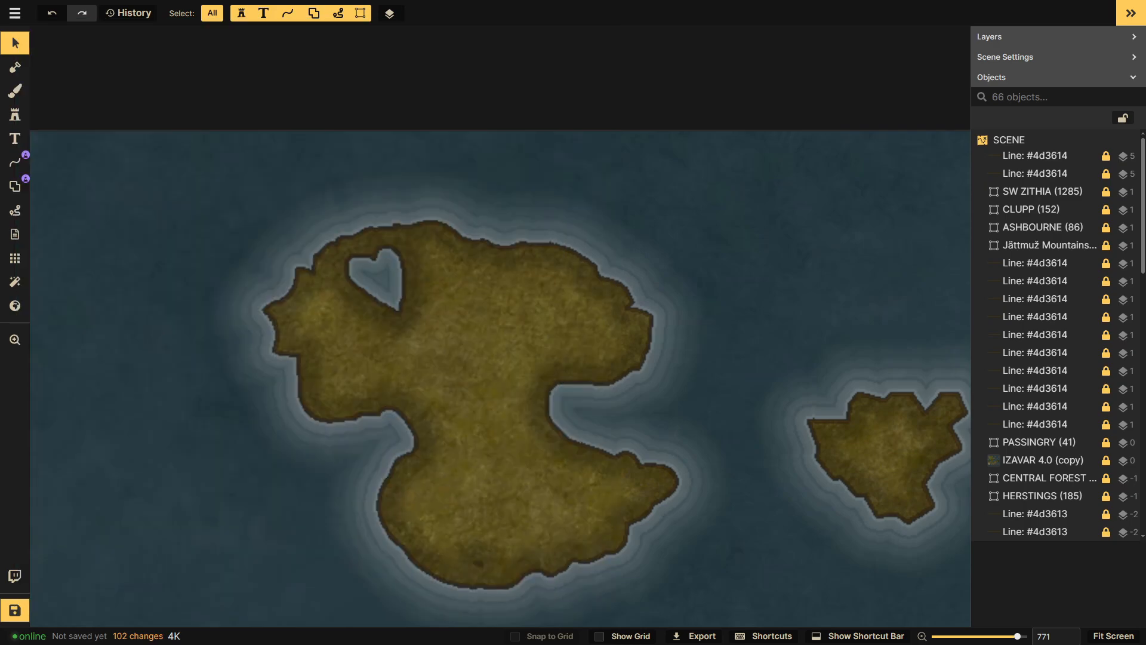
{"action": "left_click", "coordinate": [14, 115]}
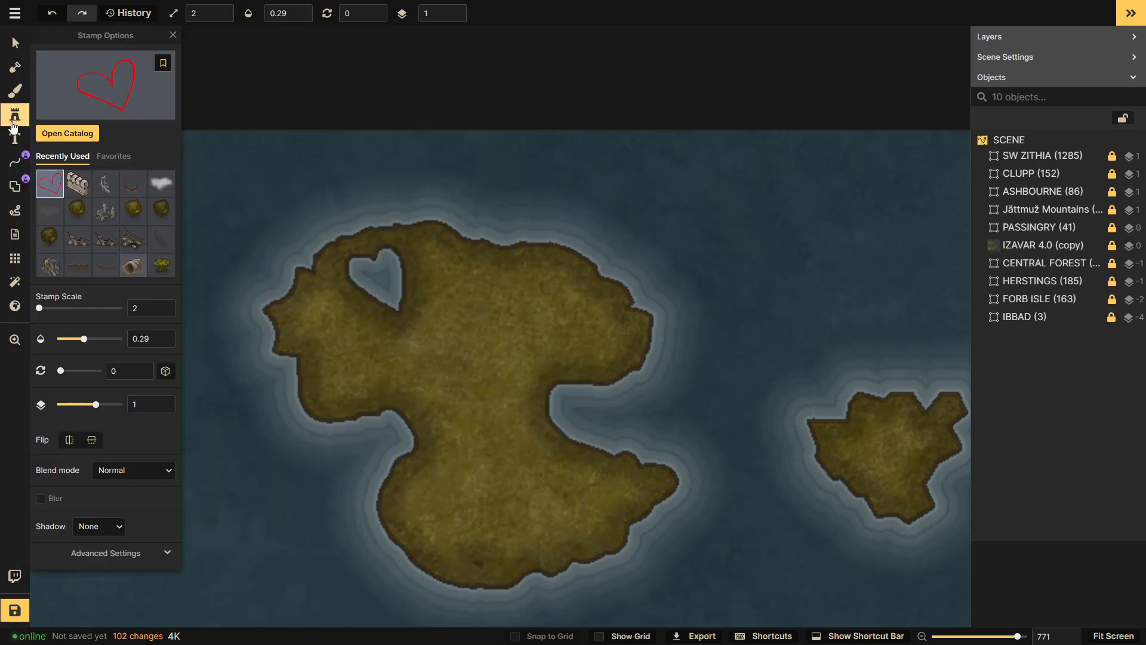
{"action": "left_click", "coordinate": [60, 130]}
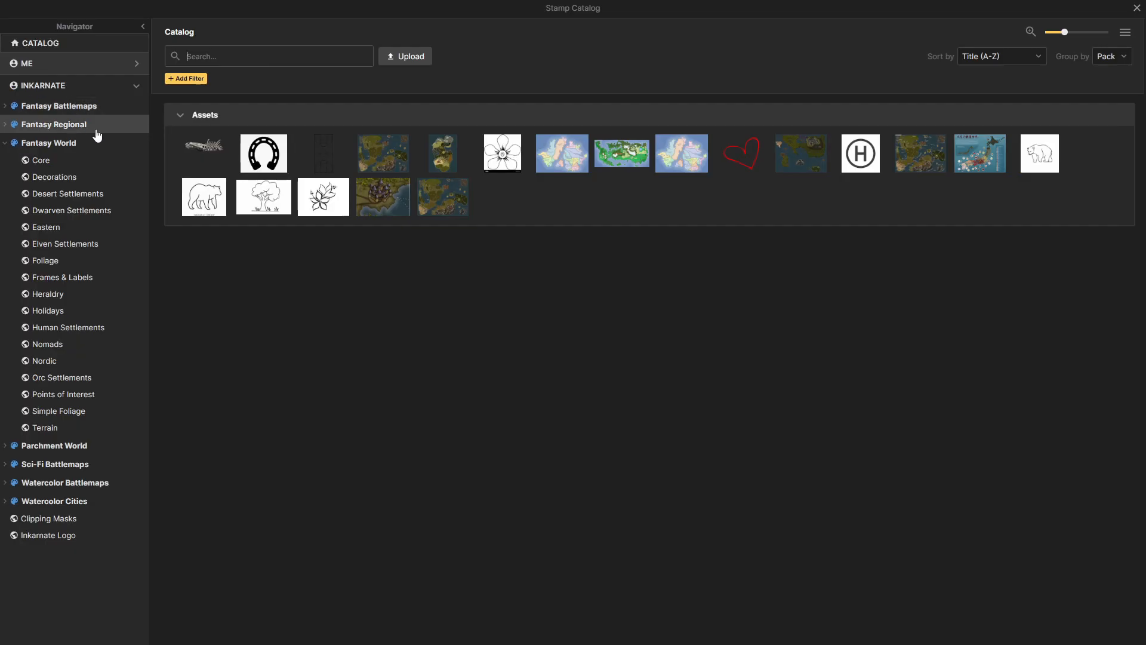
{"action": "left_click", "coordinate": [54, 145]}
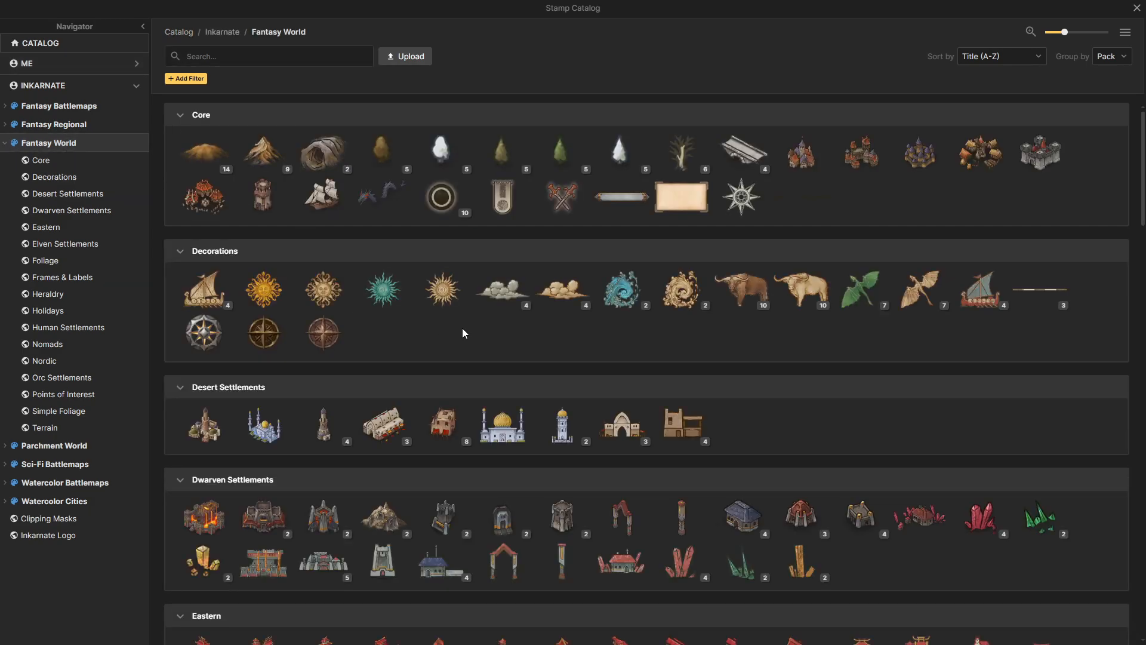
{"action": "scroll", "coordinate": [463, 329], "scroll_direction": "down", "scroll_amount": 10}
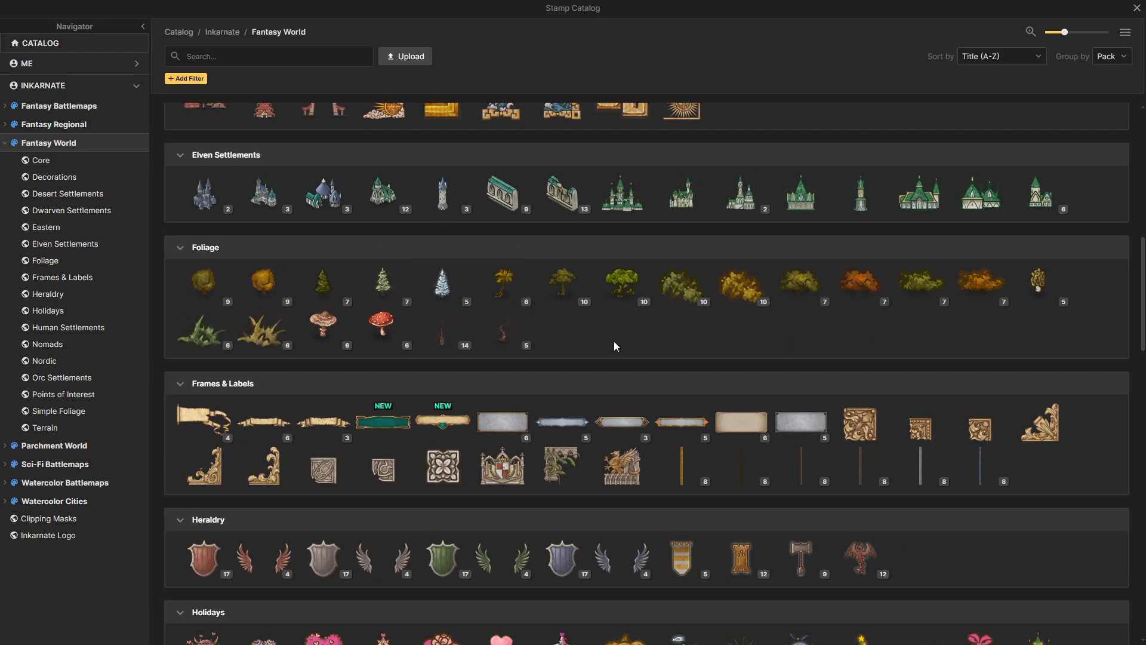
{"action": "scroll", "coordinate": [615, 346], "scroll_direction": "down", "scroll_amount": 10}
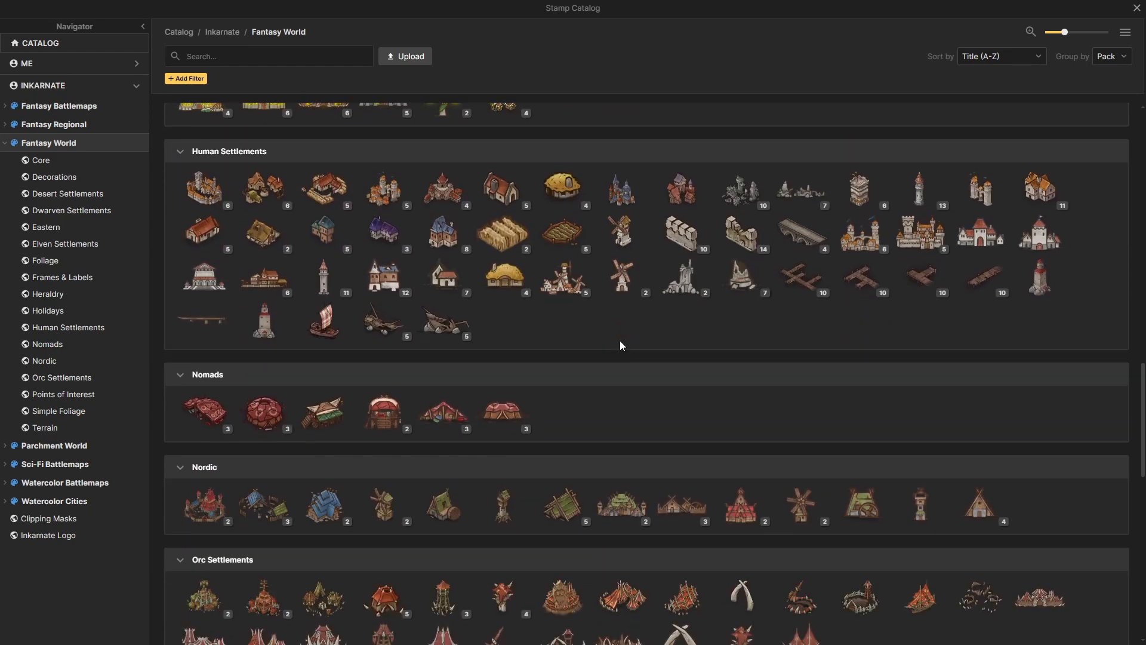
{"action": "scroll", "coordinate": [620, 345], "scroll_direction": "down", "scroll_amount": 10}
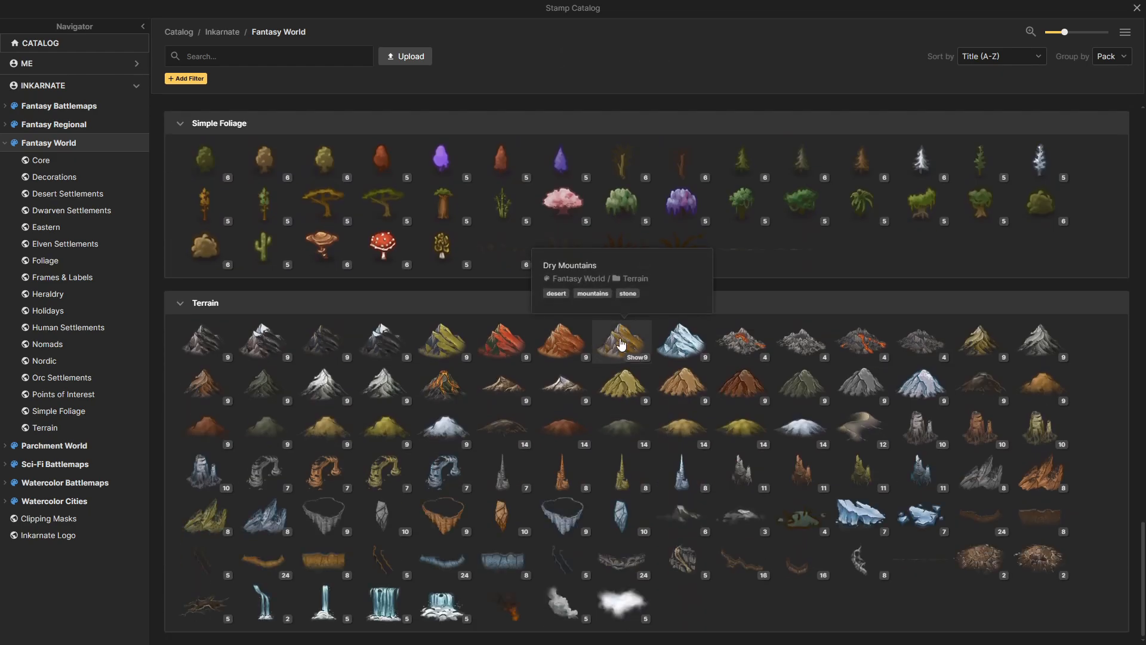
{"action": "left_click", "coordinate": [1035, 206]}
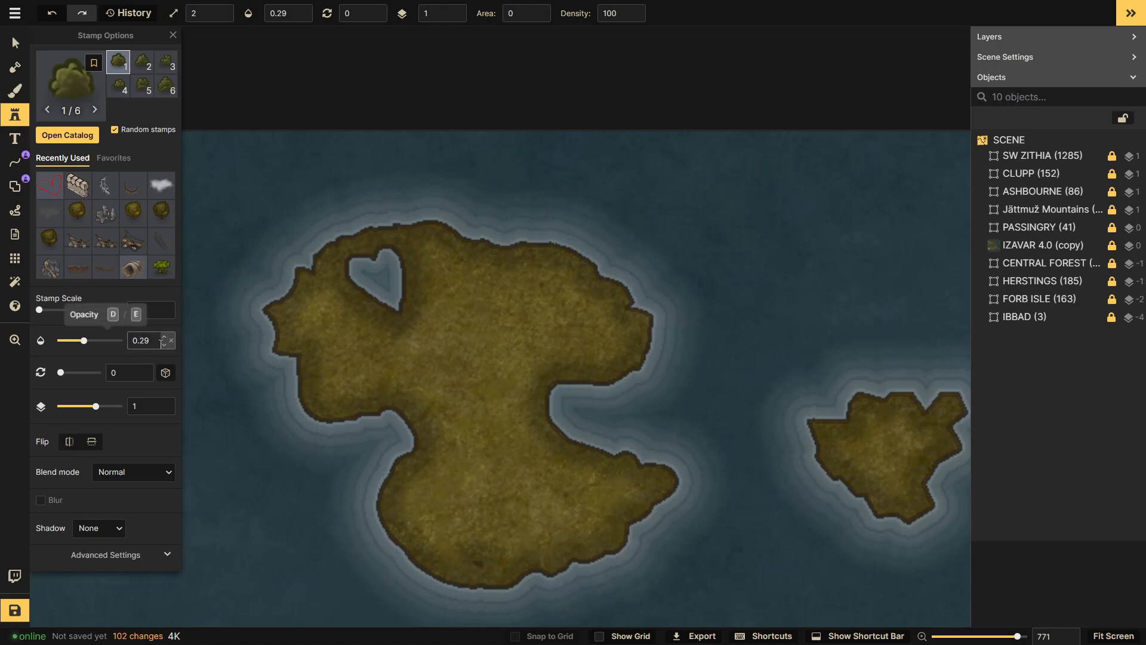
{"action": "left_click", "coordinate": [171, 341]}
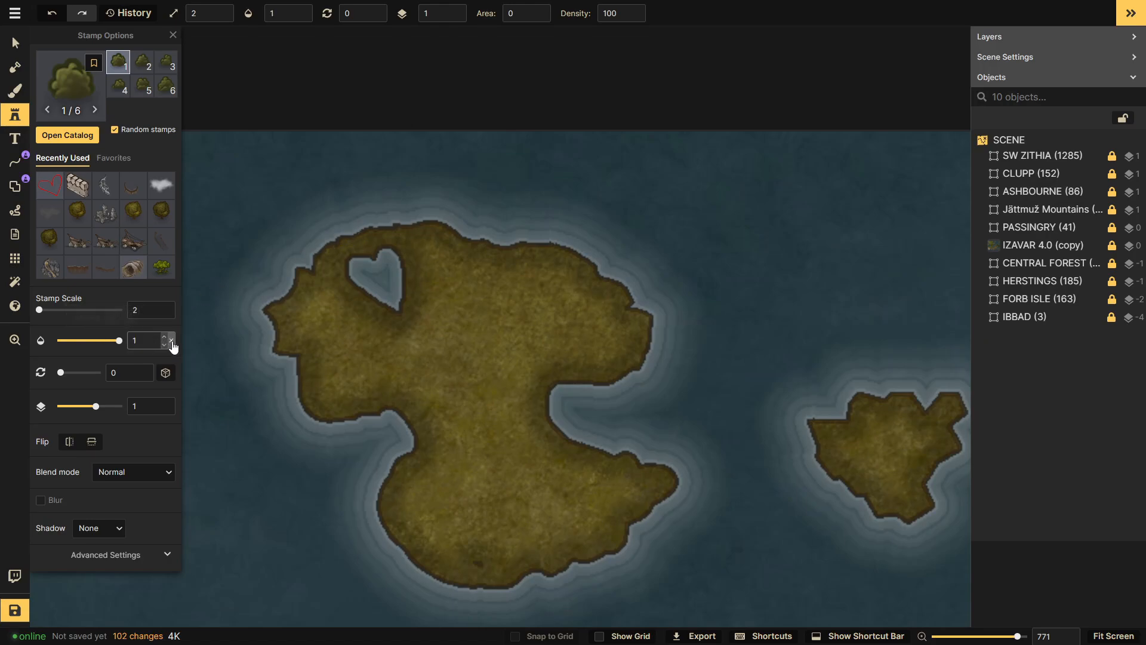
{"action": "left_click", "coordinate": [167, 307]}
- Try stamping a closed border of green bushes around the heart lake, and undo it
{"action": "mouse_move", "coordinate": [360, 242]}
{"action": "left_mouse_down"}
{"action": "mouse_move", "coordinate": [323, 258]}
{"action": "mouse_move", "coordinate": [333, 318]}
{"action": "left_mouse_up"}
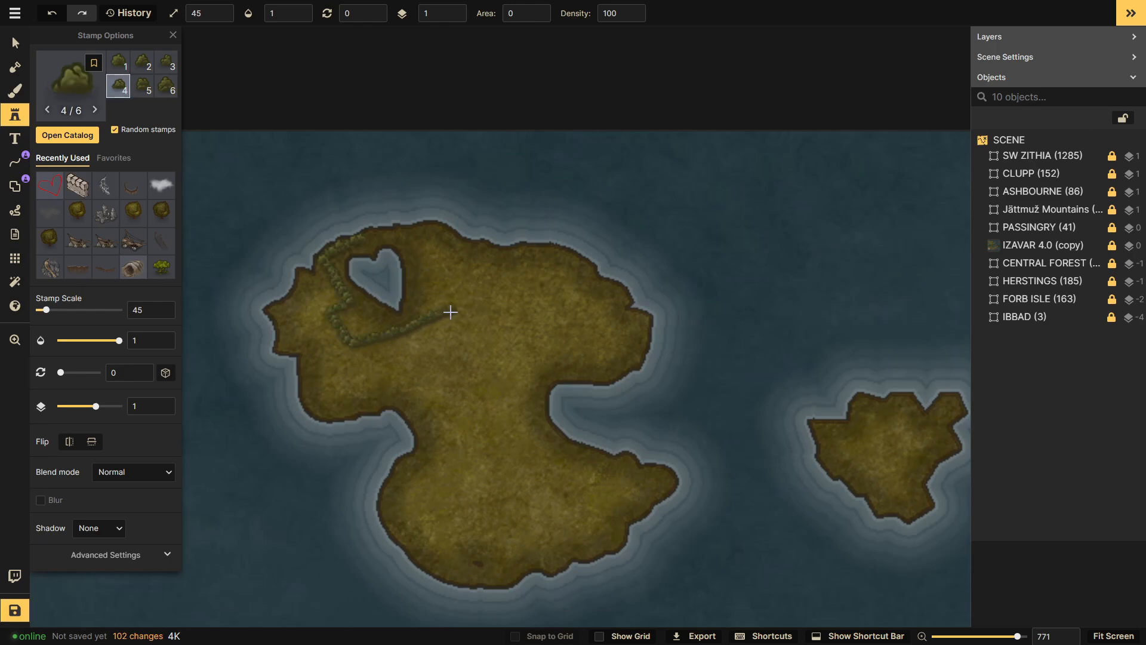
{"action": "left_click_drag", "start_coordinate": [450, 312], "coordinate": [439, 283]}
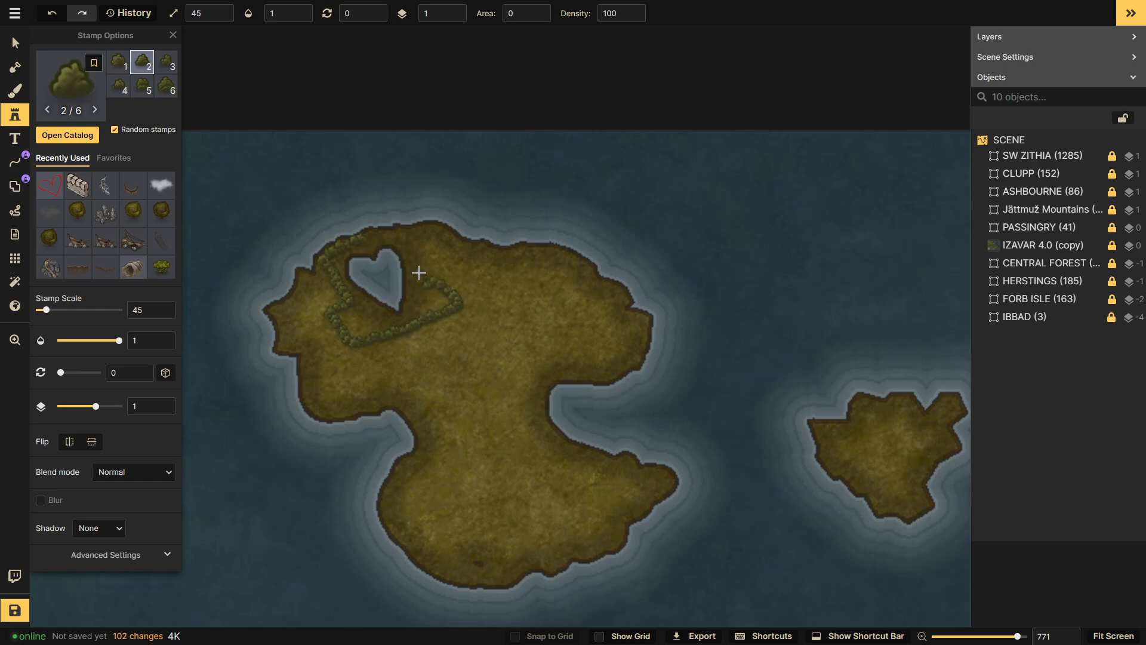
{"action": "left_click_drag", "start_coordinate": [354, 243], "coordinate": [355, 245]}
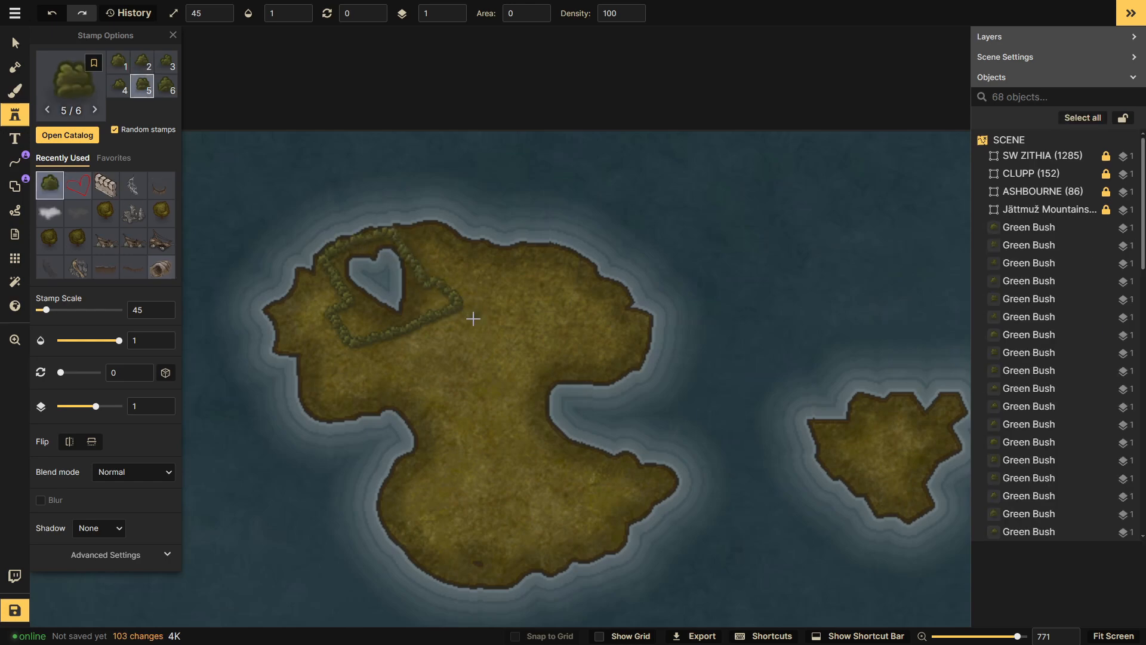
{"action": "key", "text": "ctrl+z"}
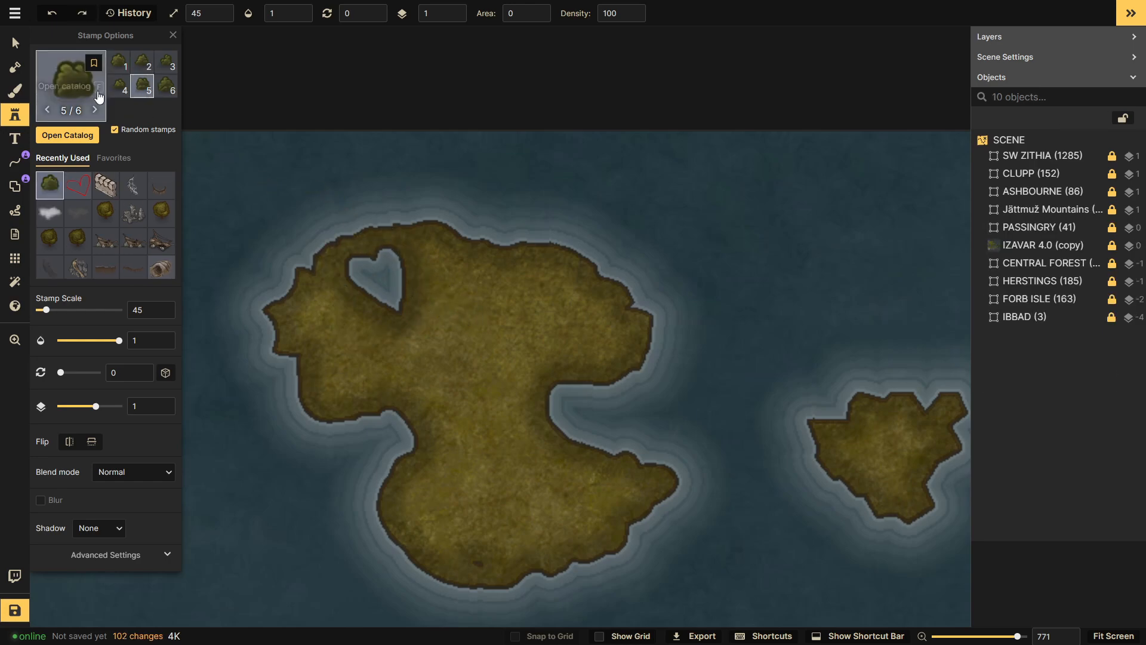
- Reselect the Green Bush stamp from the catalog, try a short row of bushes above the heart lake, and undo it
{"action": "left_click", "coordinate": [67, 83]}
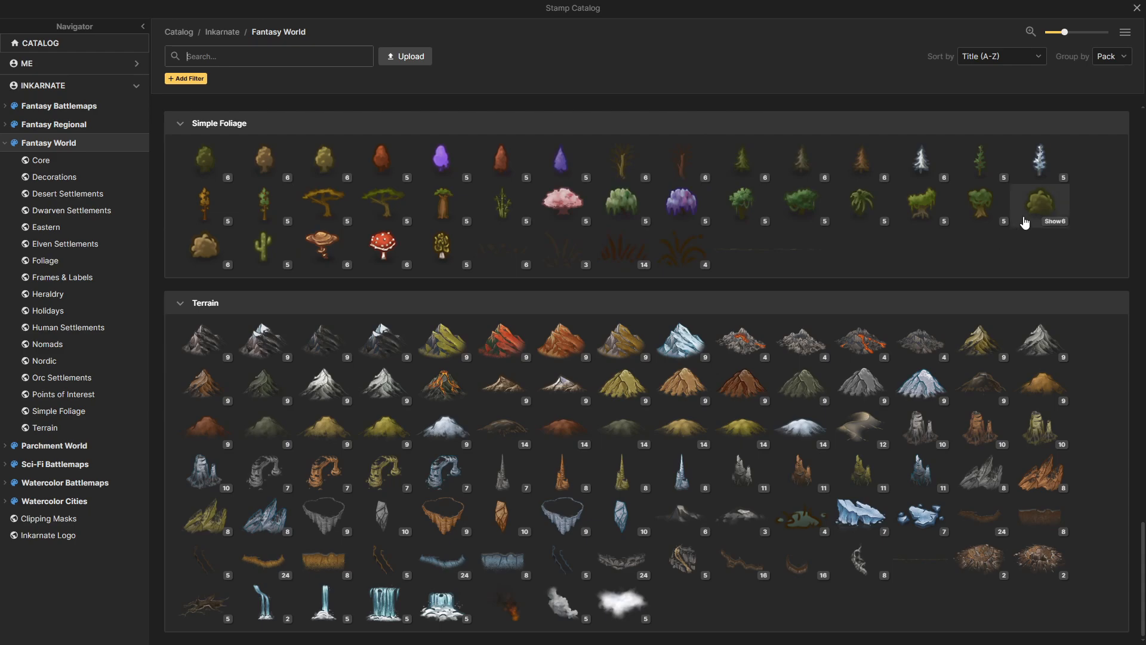
{"action": "left_click", "coordinate": [1041, 206]}
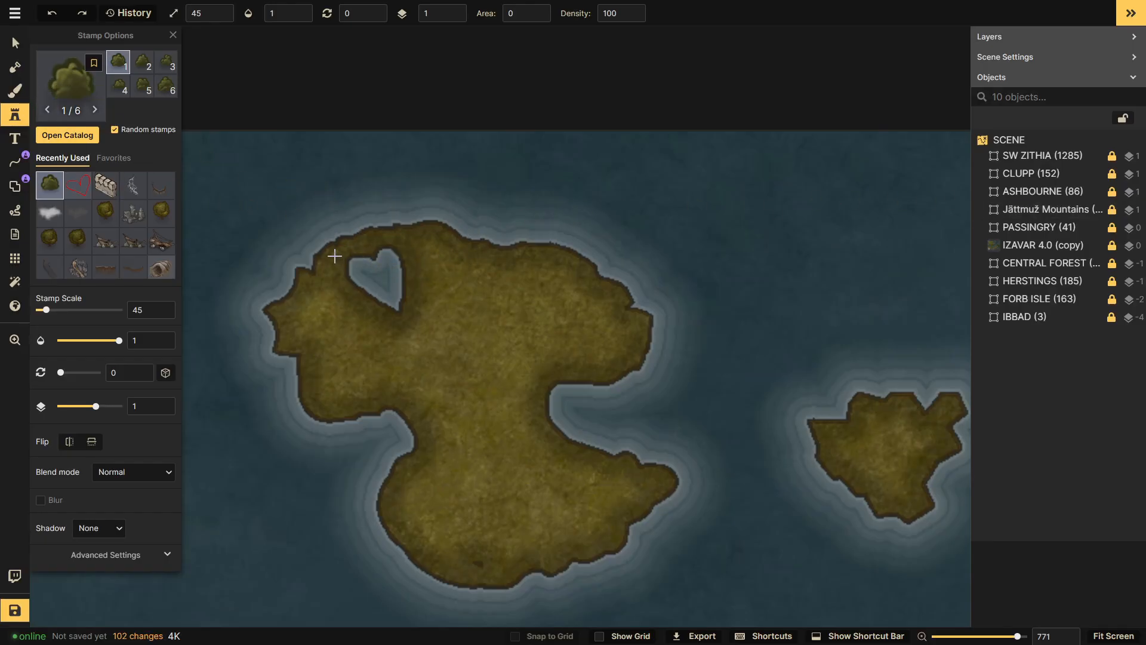
{"action": "left_click_drag", "start_coordinate": [381, 243], "coordinate": [374, 249]}
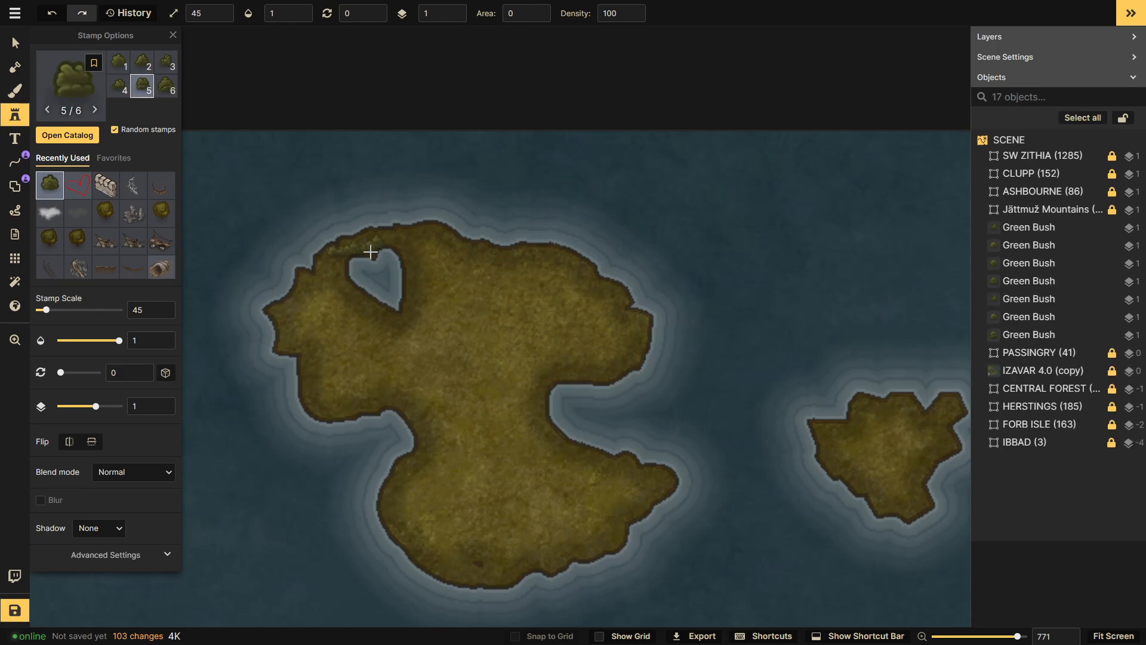
{"action": "key", "text": "ctrl+z"}
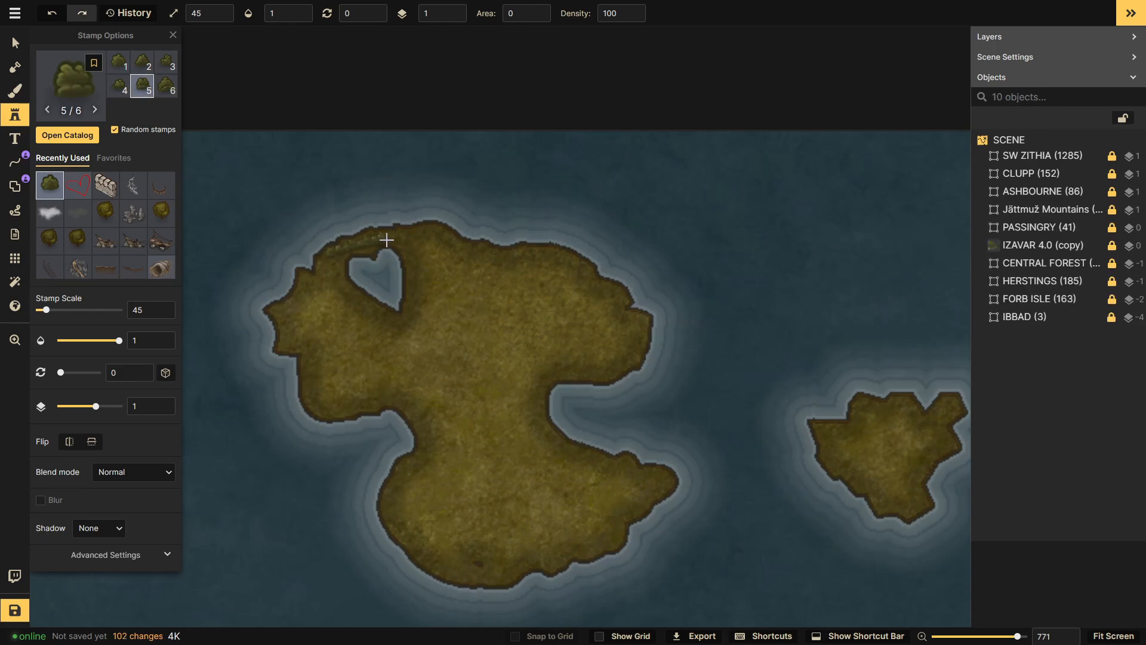
- Stamp a closed border of random green bushes around the heart lake, widening into a base south of it
{"action": "left_click_drag", "start_coordinate": [407, 236], "coordinate": [409, 237]}
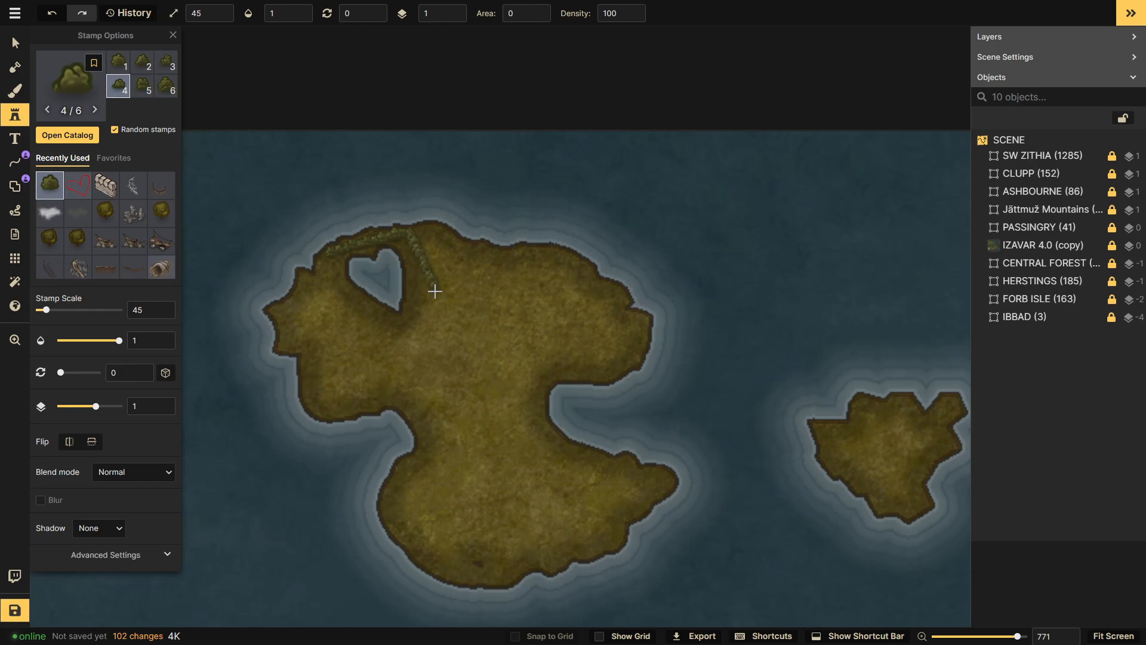
{"action": "mouse_move", "coordinate": [448, 291]}
{"action": "left_mouse_down"}
{"action": "mouse_move", "coordinate": [478, 313]}
{"action": "mouse_move", "coordinate": [430, 323]}
{"action": "left_mouse_up"}
{"action": "mouse_move", "coordinate": [365, 340]}
{"action": "left_mouse_down"}
{"action": "mouse_move", "coordinate": [317, 328]}
{"action": "mouse_move", "coordinate": [339, 245]}
{"action": "left_mouse_up"}
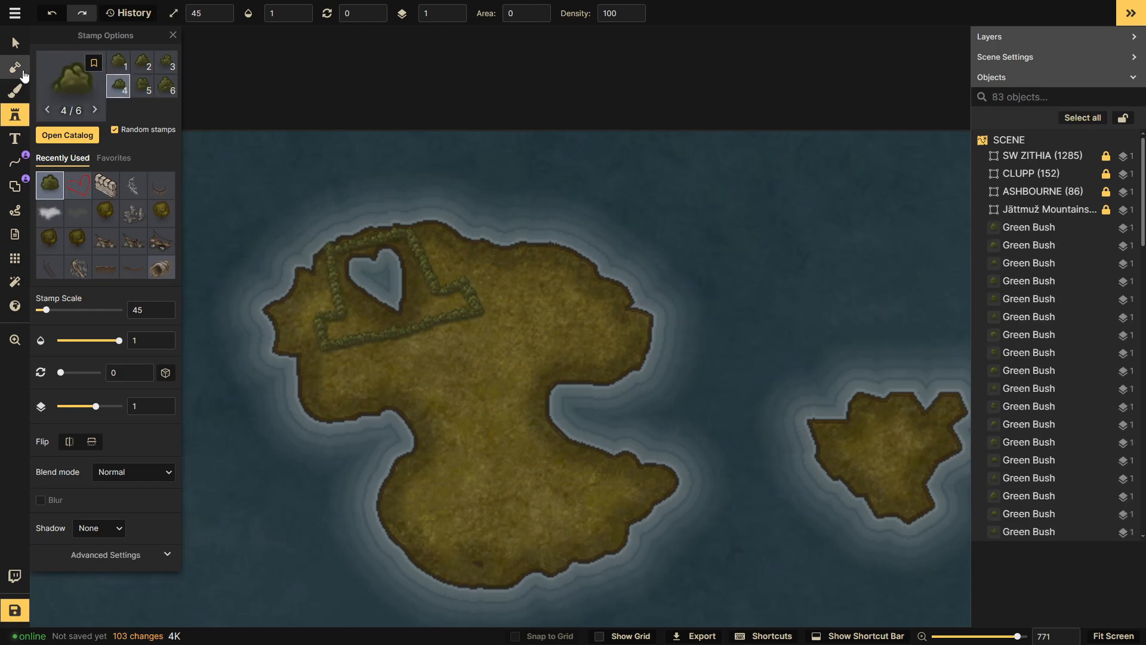
- Set up the foreground brush with the lighter olive land texture and a brush size of 8
{"action": "left_click", "coordinate": [17, 90]}
{"action": "left_click", "coordinate": [64, 73]}
{"action": "left_click", "coordinate": [120, 71]}
{"action": "left_click", "coordinate": [120, 138]}
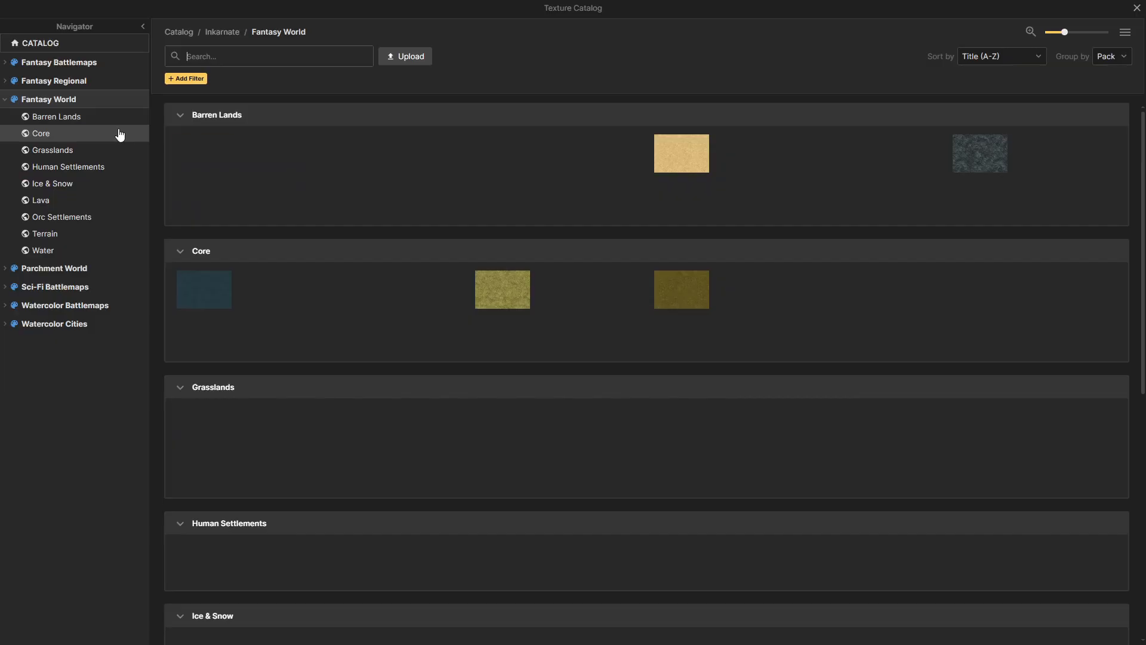
{"action": "mouse_move", "coordinate": [616, 297]}
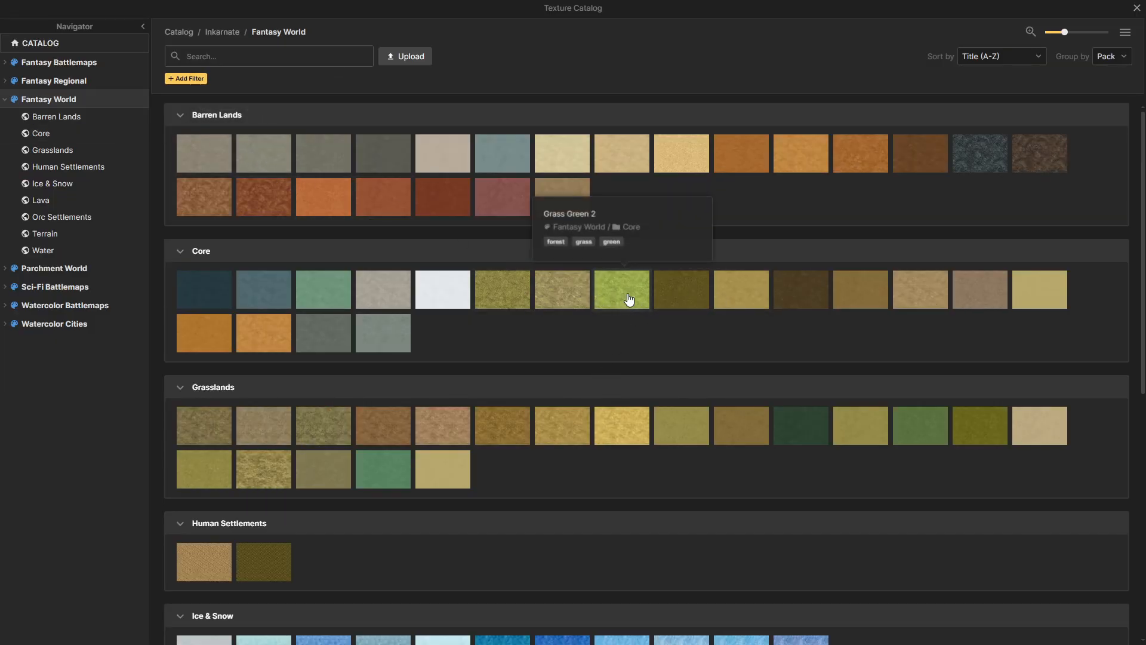
{"action": "mouse_move", "coordinate": [679, 298]}
{"action": "scroll", "coordinate": [657, 303], "scroll_direction": "down", "scroll_amount": 3}
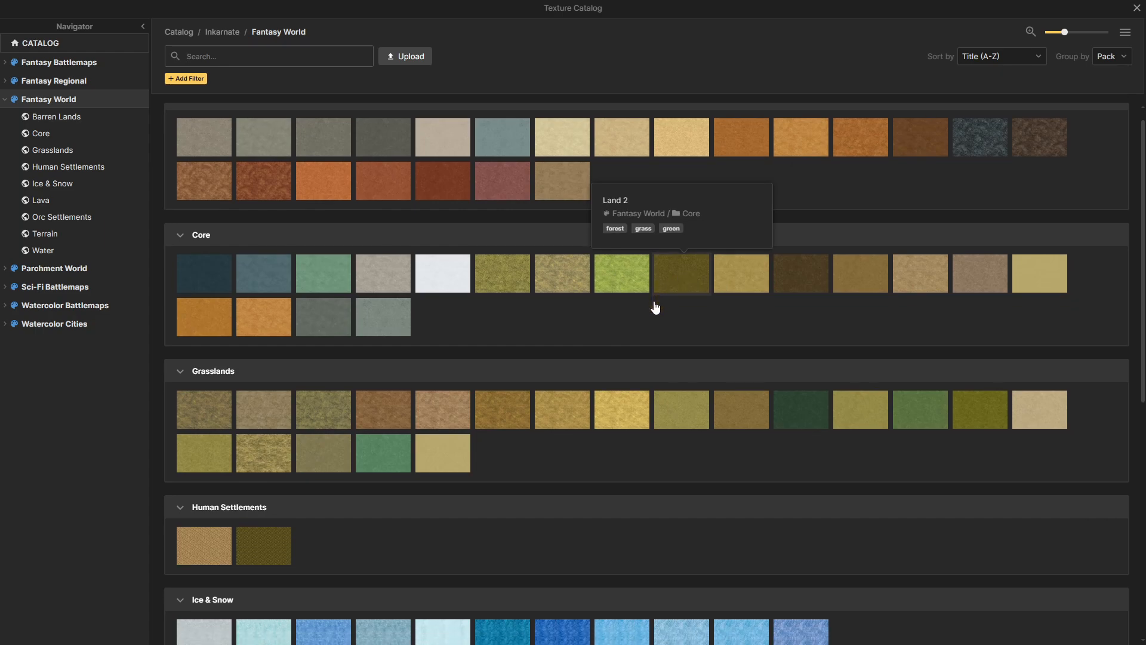
{"action": "left_click", "coordinate": [118, 101]}
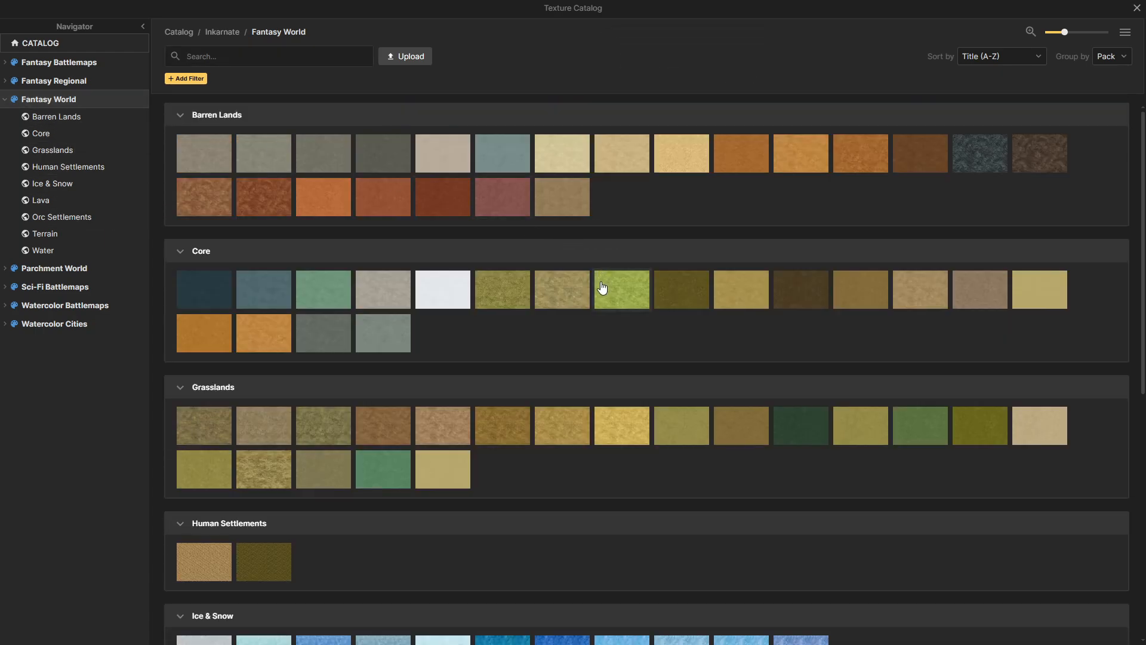
{"action": "left_click", "coordinate": [679, 289]}
{"action": "left_click", "coordinate": [89, 283]}
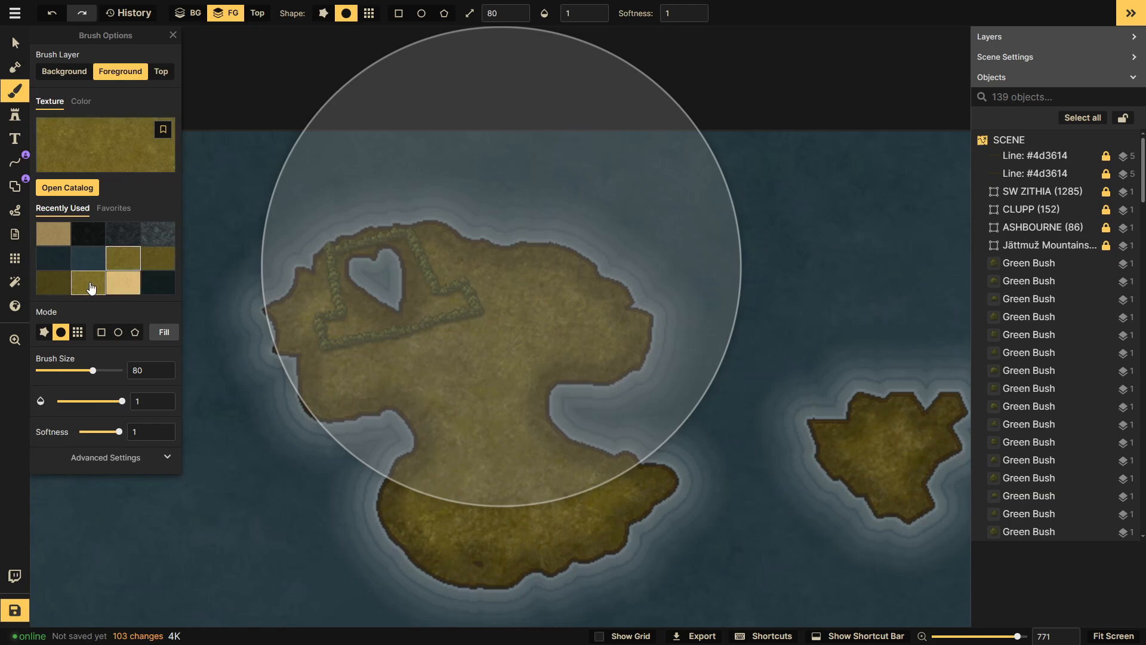
{"action": "left_click_drag", "start_coordinate": [93, 370], "coordinate": [50, 371]}
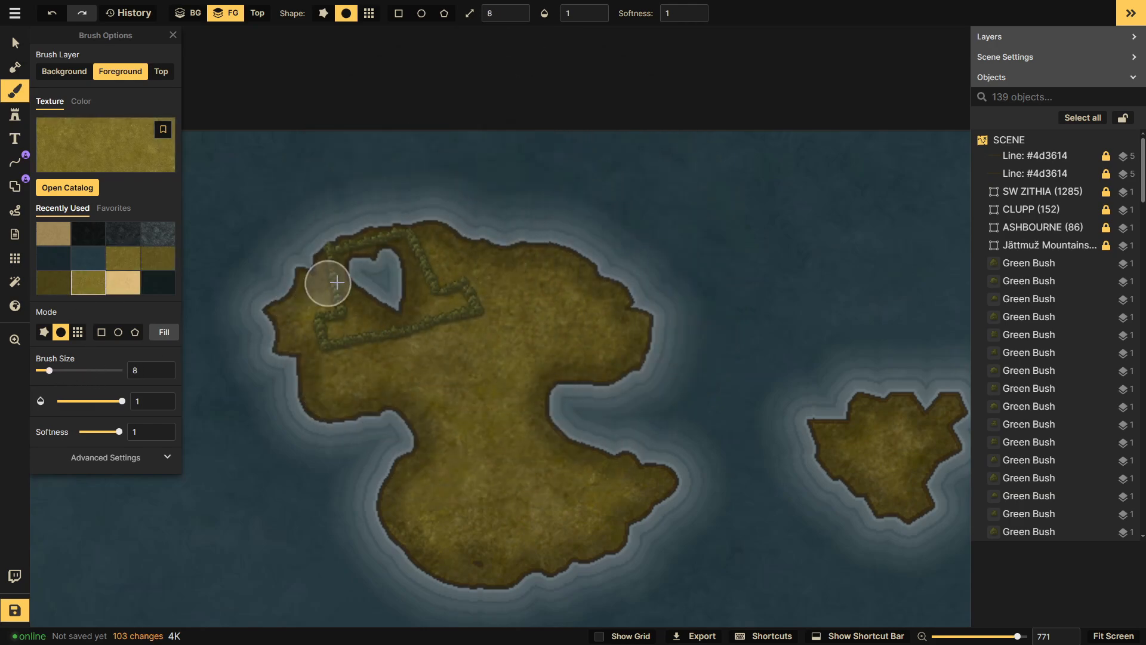
- Brush the olive land texture around the heart lake and view the brush's color and placement settings
{"action": "mouse_move", "coordinate": [361, 268]}
{"action": "left_mouse_down"}
{"action": "mouse_move", "coordinate": [388, 292]}
{"action": "mouse_move", "coordinate": [374, 307]}
{"action": "left_mouse_up"}
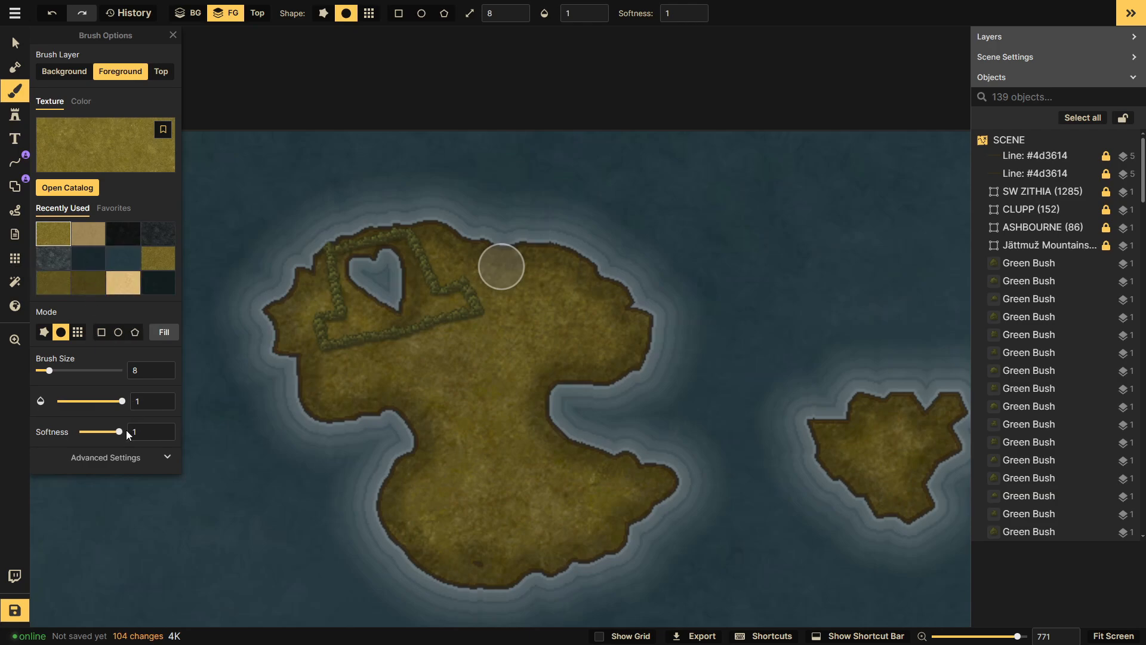
{"action": "left_click", "coordinate": [110, 459]}
{"action": "left_click", "coordinate": [92, 482]}
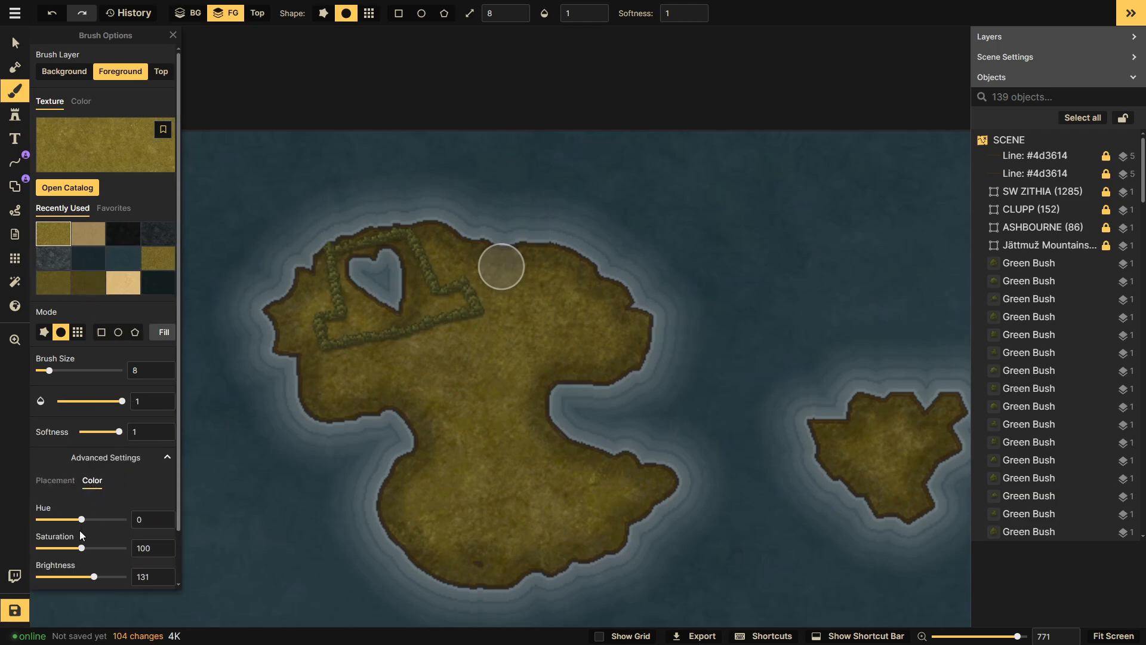
{"action": "left_click", "coordinate": [59, 482]}
- Paint the ground inside the bush border with the Grass Green 2 texture, reducing the brush size to 3 for the edges
{"action": "left_click", "coordinate": [106, 145]}
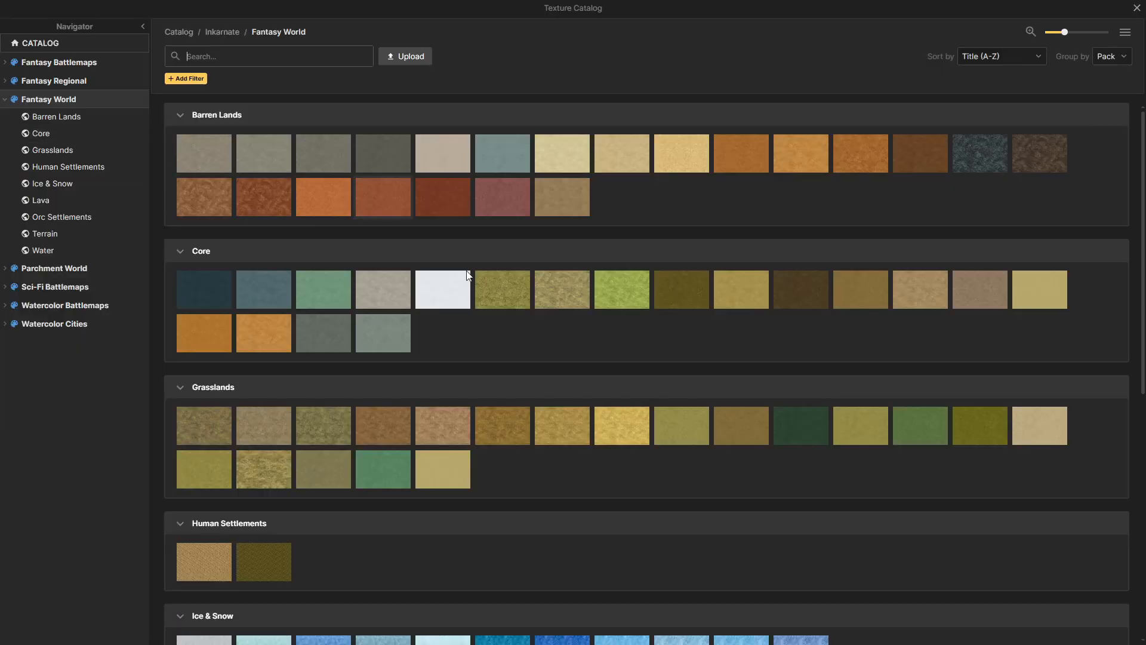
{"action": "left_click", "coordinate": [603, 296]}
{"action": "mouse_move", "coordinate": [428, 275]}
{"action": "left_mouse_down"}
{"action": "mouse_move", "coordinate": [373, 278]}
{"action": "mouse_move", "coordinate": [389, 294]}
{"action": "mouse_move", "coordinate": [362, 301]}
{"action": "mouse_move", "coordinate": [429, 311]}
{"action": "mouse_move", "coordinate": [374, 306]}
{"action": "mouse_move", "coordinate": [315, 337]}
{"action": "mouse_move", "coordinate": [354, 344]}
{"action": "mouse_move", "coordinate": [417, 315]}
{"action": "mouse_move", "coordinate": [436, 322]}
{"action": "mouse_move", "coordinate": [494, 304]}
{"action": "mouse_move", "coordinate": [457, 305]}
{"action": "mouse_move", "coordinate": [481, 293]}
{"action": "mouse_move", "coordinate": [455, 303]}
{"action": "mouse_move", "coordinate": [438, 281]}
{"action": "mouse_move", "coordinate": [440, 292]}
{"action": "mouse_move", "coordinate": [410, 225]}
{"action": "mouse_move", "coordinate": [342, 241]}
{"action": "mouse_move", "coordinate": [342, 284]}
{"action": "left_mouse_up"}
{"action": "scroll", "coordinate": [374, 306], "scroll_direction": "up", "scroll_amount": 2}
{"action": "key", "text": "bracketleft"}
{"action": "key", "text": "bracketleft"}
{"action": "key", "text": "bracketleft"}
{"action": "key", "text": "bracketleft"}
{"action": "key", "text": "bracketleft"}
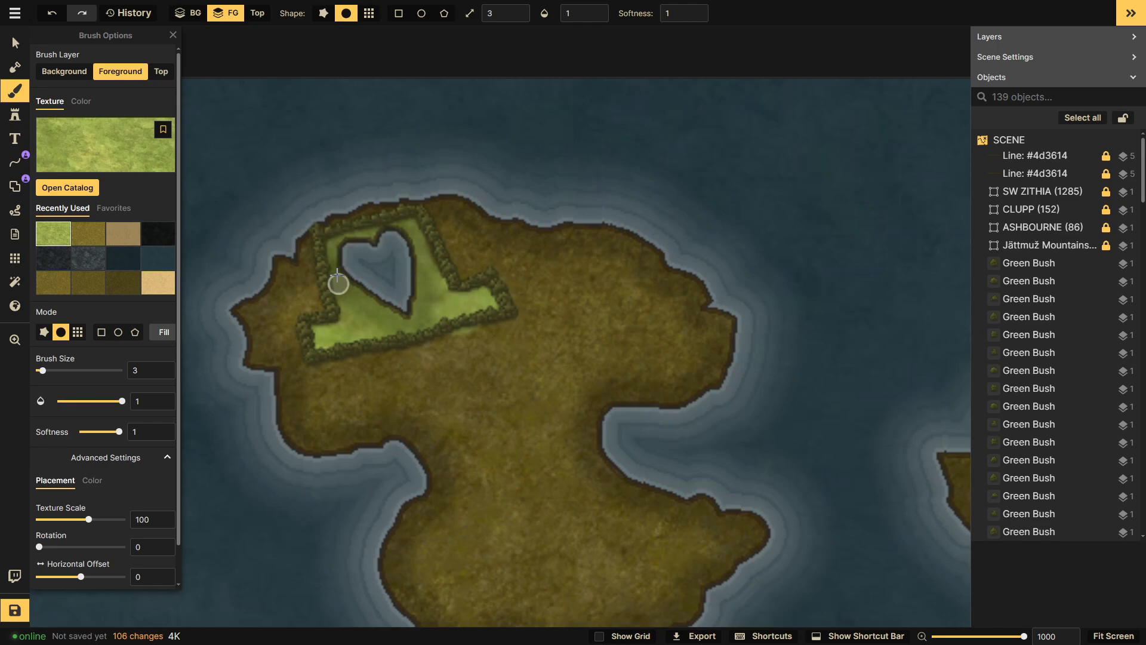
{"action": "scroll", "coordinate": [487, 287], "scroll_direction": "down", "scroll_amount": 5}
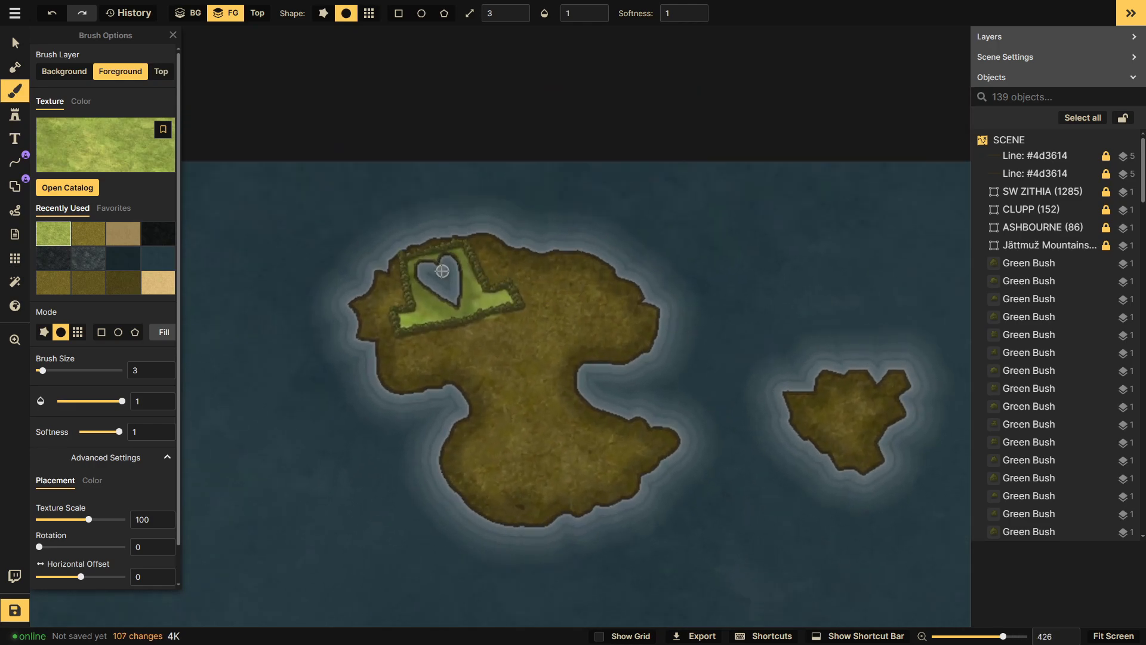
- Set the grass texture's brightness to 67 and repaint the ground inside the bush border at brush size 4
{"action": "scroll", "coordinate": [442, 271], "scroll_direction": "up", "scroll_amount": 4}
{"action": "left_click", "coordinate": [92, 480]}
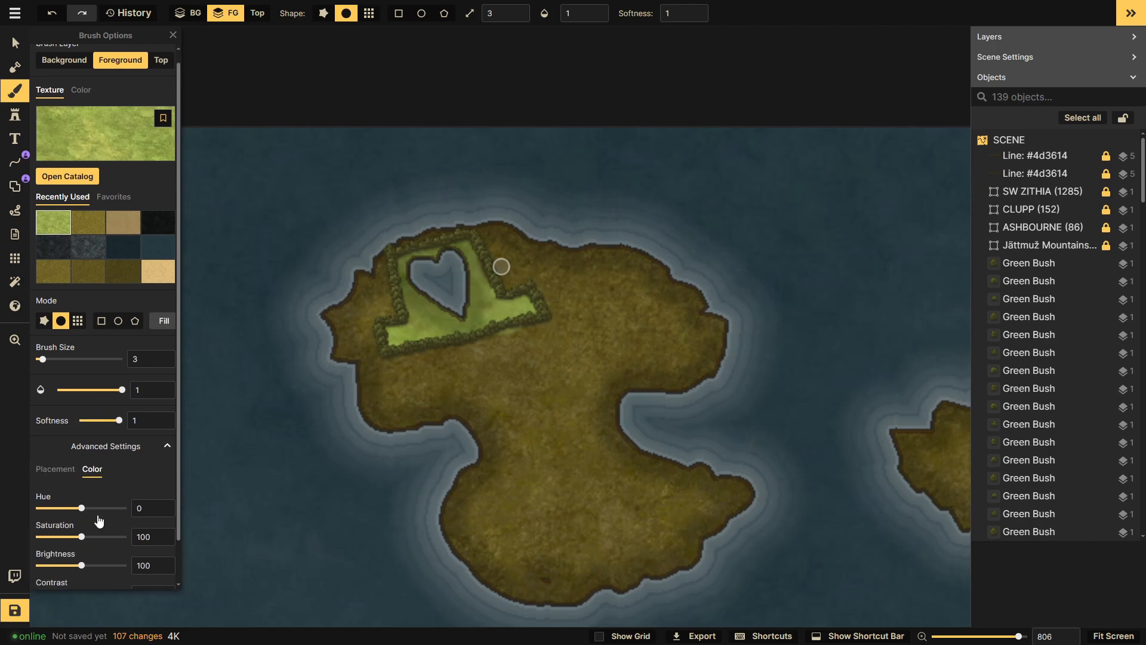
{"action": "scroll", "coordinate": [84, 501], "scroll_direction": "down", "scroll_amount": 2}
{"action": "left_click_drag", "start_coordinate": [82, 520], "coordinate": [67, 520]}
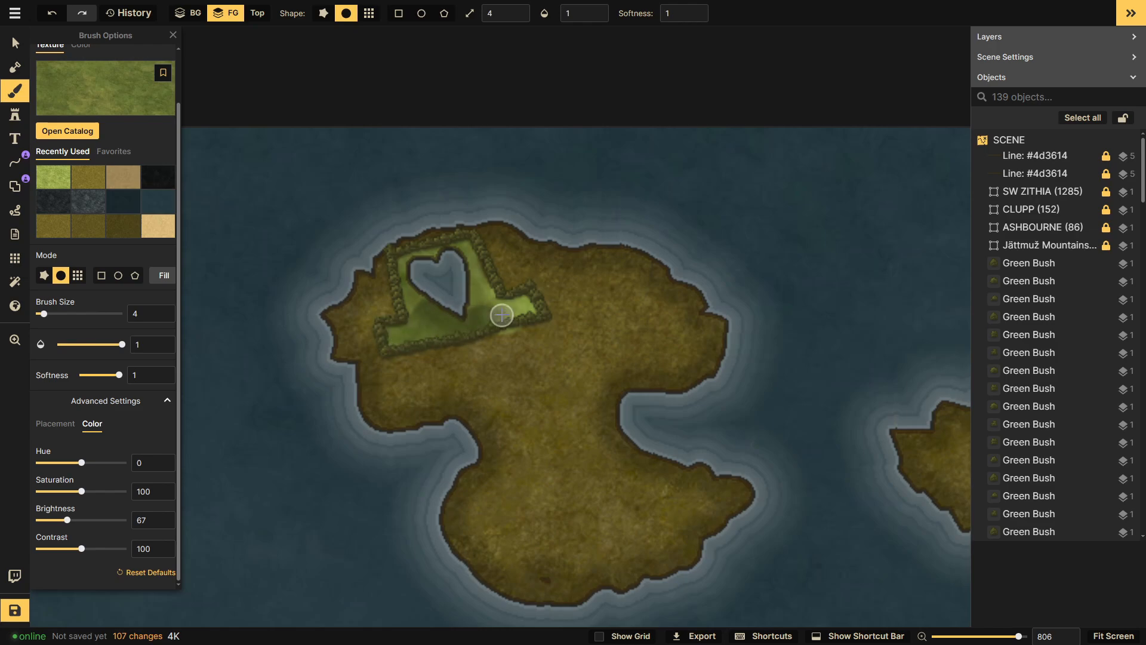
{"action": "mouse_move", "coordinate": [537, 314]}
{"action": "left_mouse_down"}
{"action": "mouse_move", "coordinate": [489, 304]}
{"action": "mouse_move", "coordinate": [476, 275]}
{"action": "mouse_move", "coordinate": [486, 295]}
{"action": "mouse_move", "coordinate": [470, 279]}
{"action": "mouse_move", "coordinate": [466, 298]}
{"action": "mouse_move", "coordinate": [469, 252]}
{"action": "mouse_move", "coordinate": [490, 289]}
{"action": "mouse_move", "coordinate": [463, 247]}
{"action": "mouse_move", "coordinate": [417, 256]}
{"action": "mouse_move", "coordinate": [404, 273]}
{"action": "mouse_move", "coordinate": [415, 312]}
{"action": "mouse_move", "coordinate": [426, 266]}
{"action": "mouse_move", "coordinate": [429, 312]}
{"action": "mouse_move", "coordinate": [395, 338]}
{"action": "mouse_move", "coordinate": [486, 309]}
{"action": "left_mouse_up"}
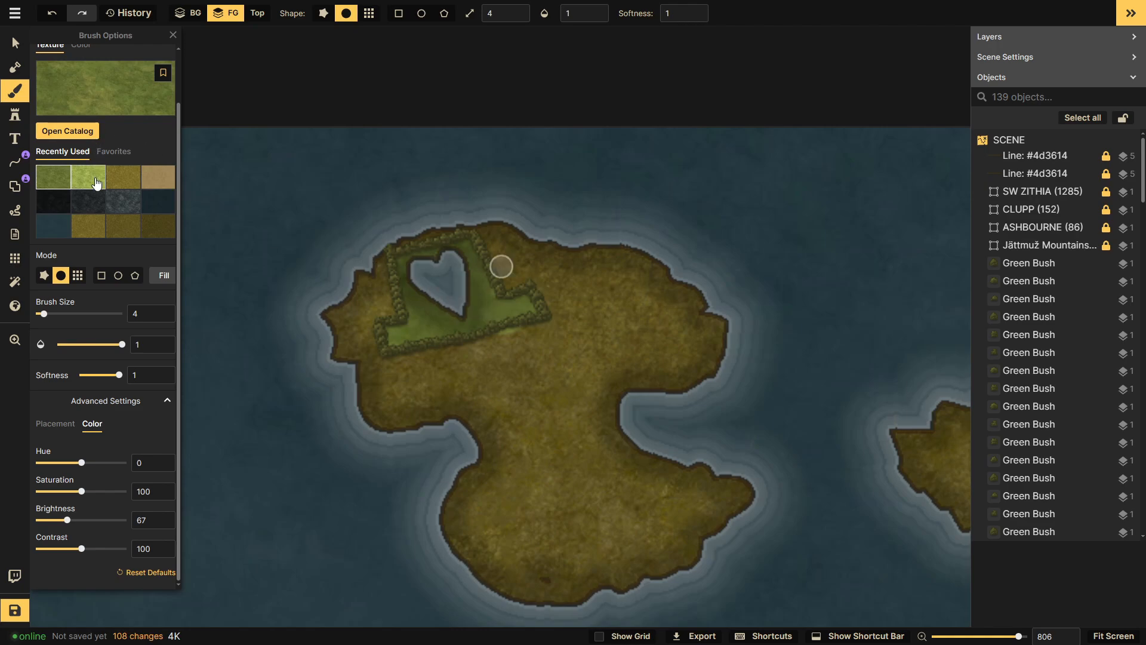
- Touch up the land just outside the bush border's southern edge with the olive land texture
{"action": "left_click", "coordinate": [134, 232]}
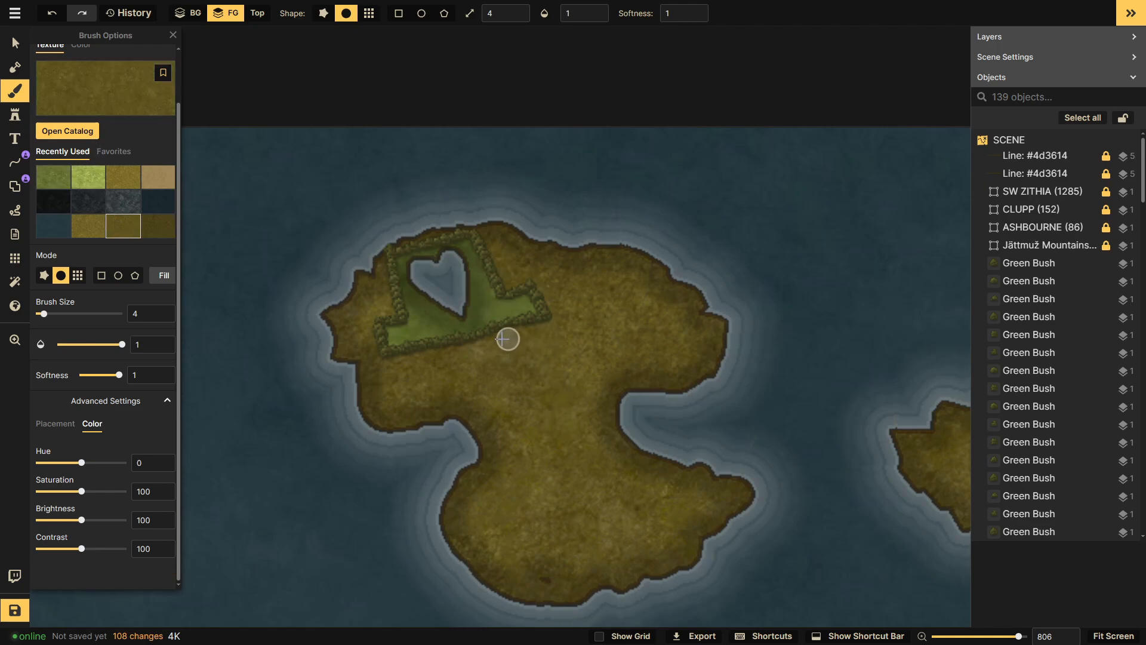
{"action": "left_click_drag", "start_coordinate": [513, 337], "coordinate": [507, 346]}
- Delete three neighbouring Green Bush stamps from the southern border, directly below the heart lake's tip
{"action": "left_click", "coordinate": [15, 44]}
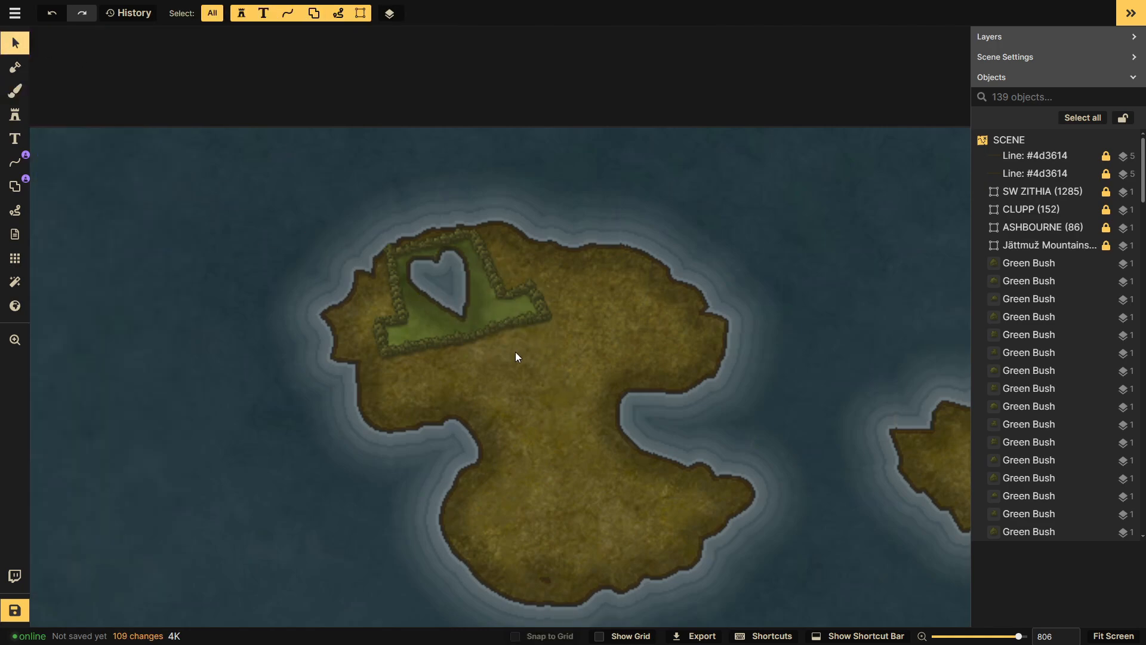
{"action": "left_click", "coordinate": [468, 342]}
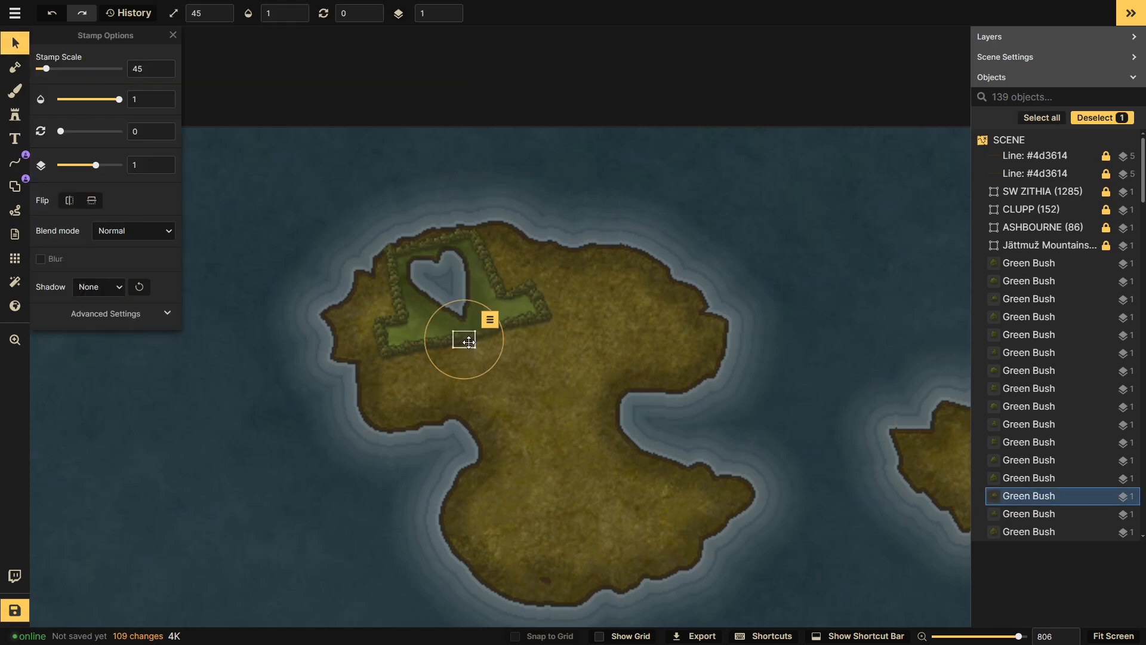
{"action": "key", "text": "Delete"}
{"action": "left_click", "coordinate": [472, 341]}
{"action": "key", "text": "Delete"}
{"action": "left_click", "coordinate": [461, 343]}
{"action": "key", "text": "Delete"}
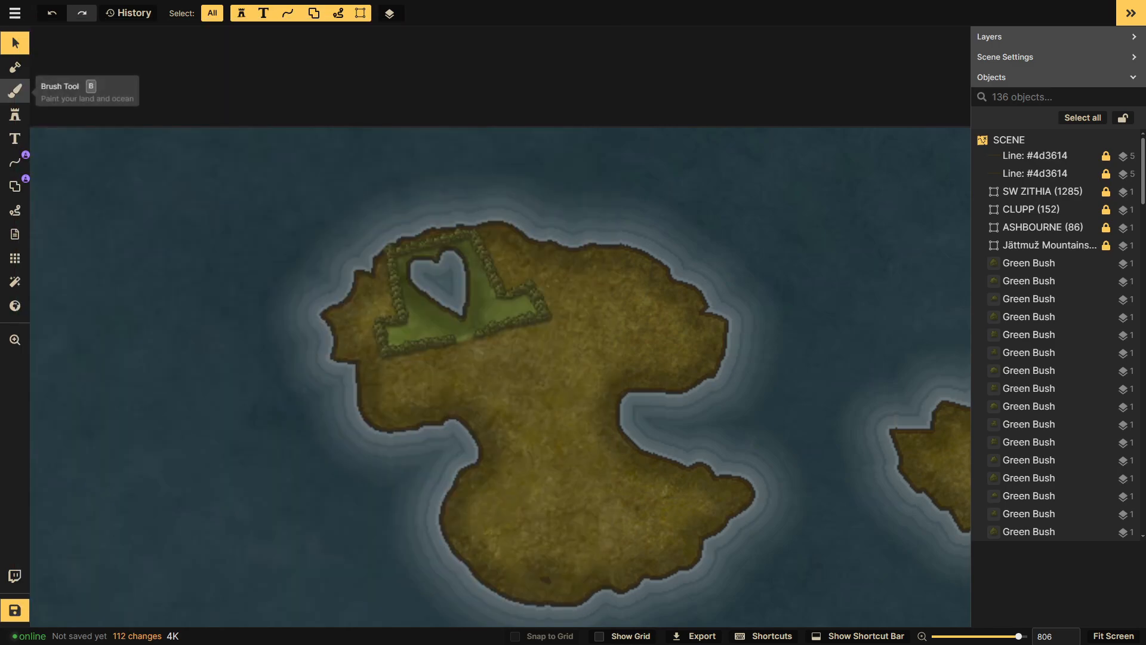
- Browse the Fantasy World Human Settlements stamps and examine the Red Buildings and Blue Buildings variants
{"action": "left_click", "coordinate": [15, 90]}
{"action": "left_click", "coordinate": [15, 114]}
{"action": "left_click", "coordinate": [67, 135]}
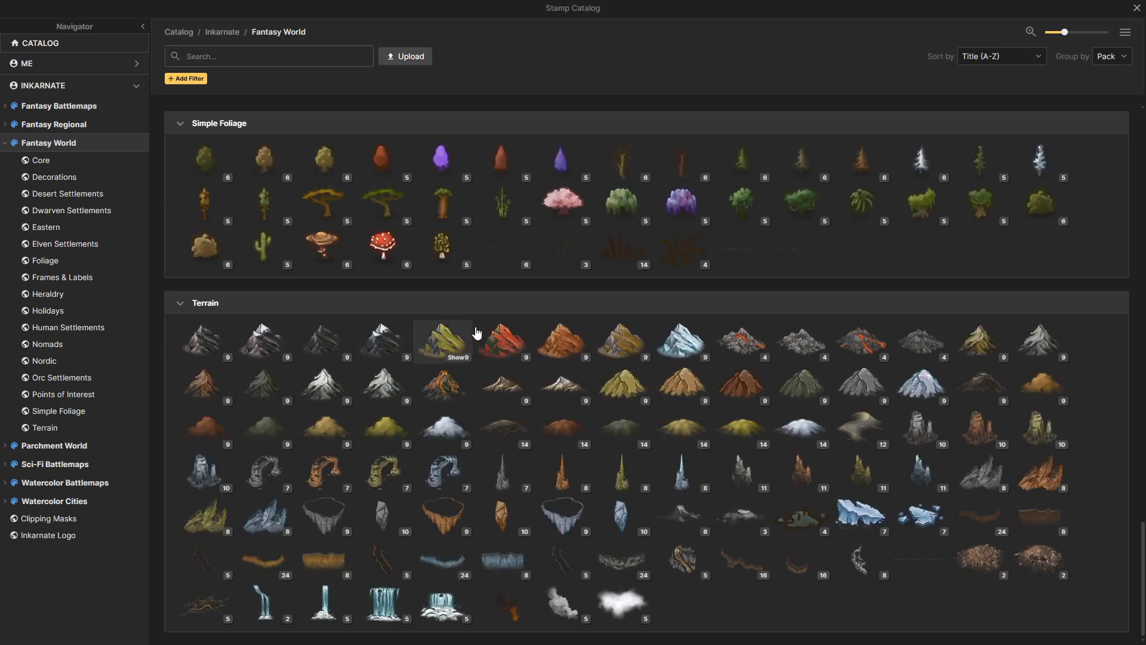
{"action": "scroll", "coordinate": [545, 368], "scroll_direction": "up", "scroll_amount": 8}
{"action": "scroll", "coordinate": [586, 357], "scroll_direction": "up", "scroll_amount": 6}
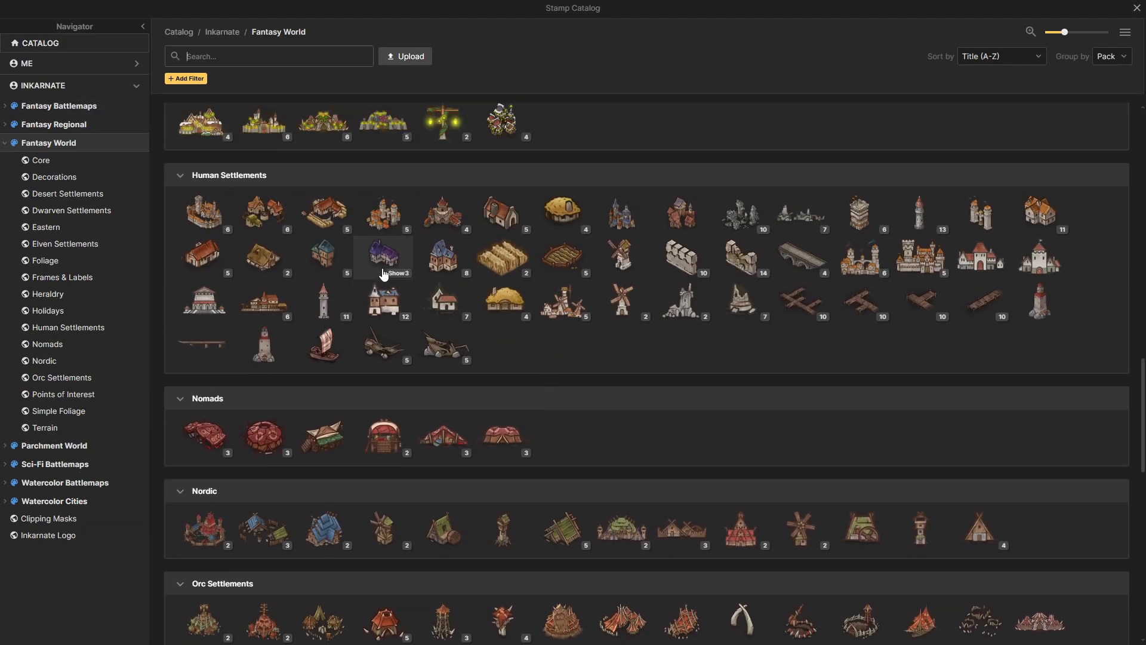
{"action": "left_click", "coordinate": [217, 276]}
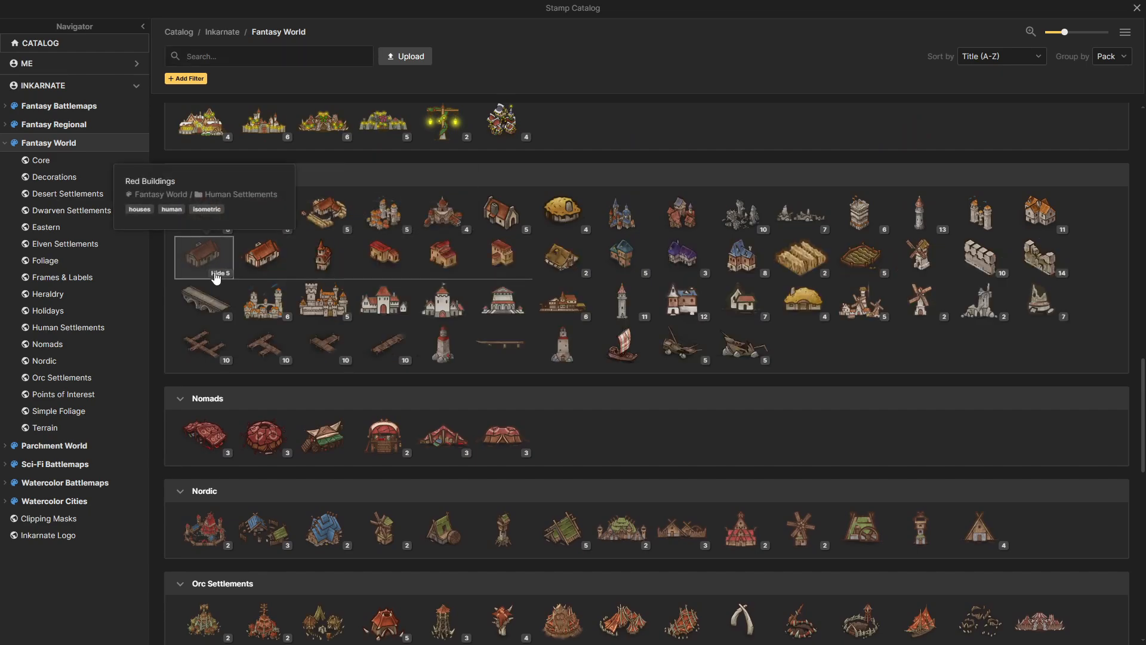
{"action": "left_click", "coordinate": [217, 275]}
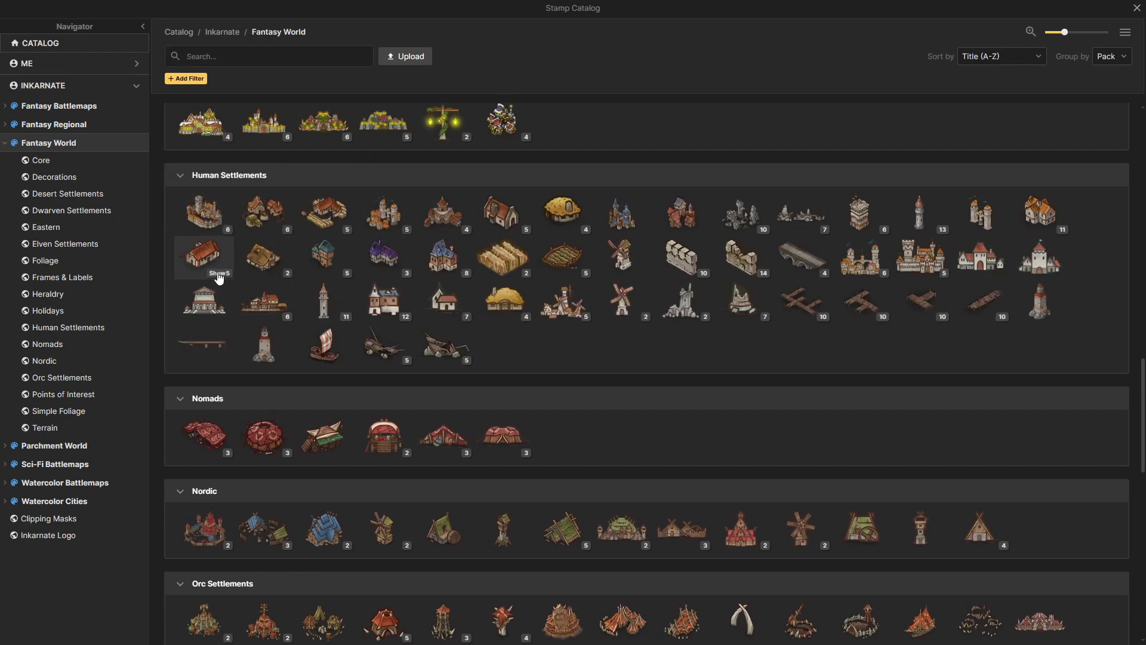
{"action": "left_click", "coordinate": [454, 274]}
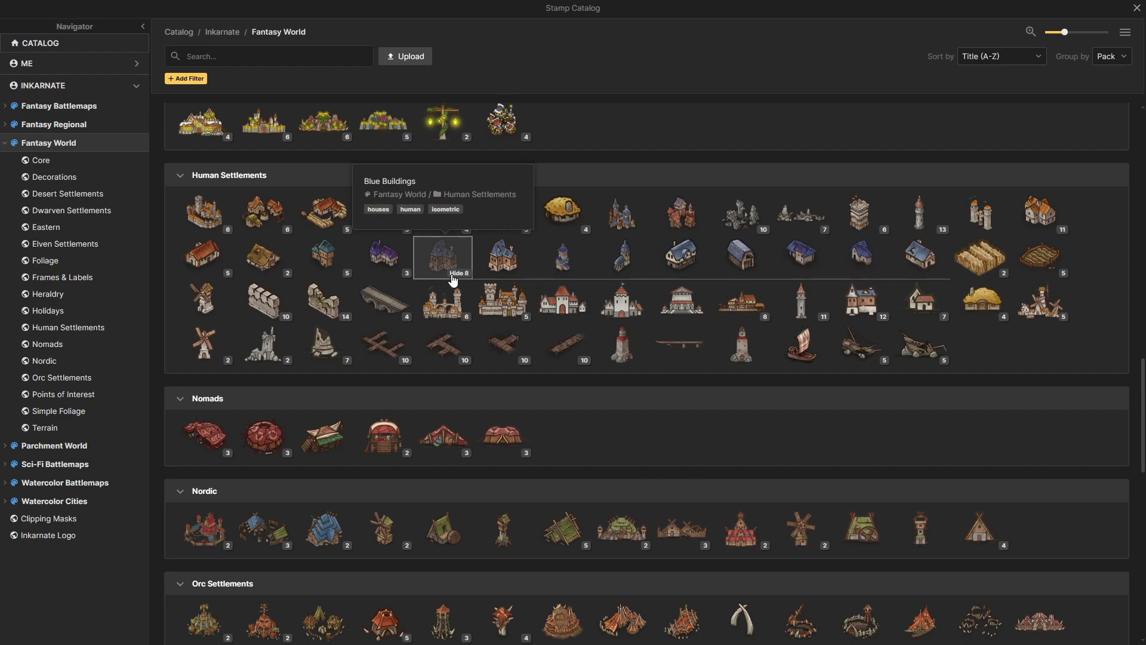
{"action": "left_click", "coordinate": [454, 274]}
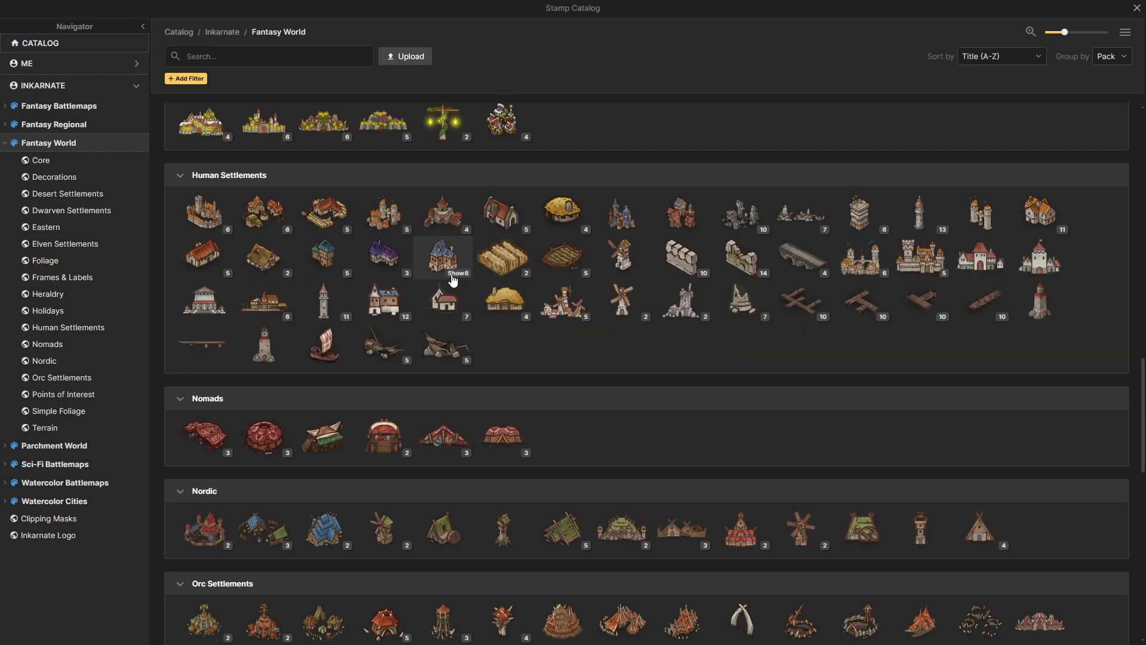
- Try the orange-roofed house stamp set from Human Settlements, comparing its variants and flipping variant 3 horizontally
{"action": "left_click", "coordinate": [1042, 221]}
{"action": "left_click", "coordinate": [142, 62]}
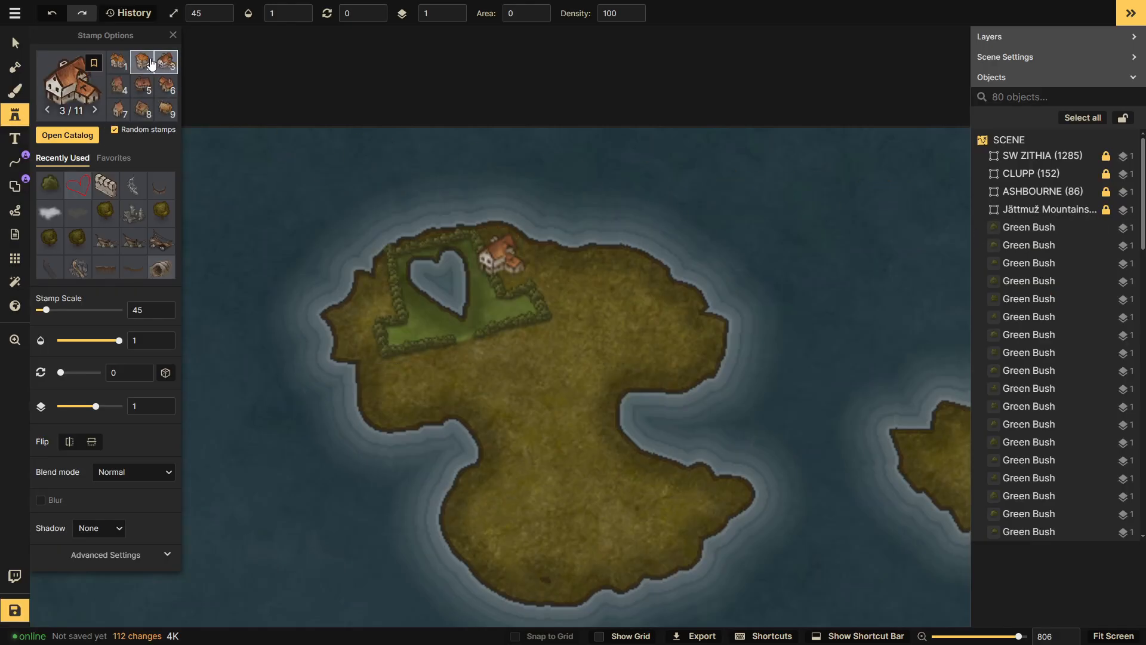
{"action": "left_click", "coordinate": [153, 89]}
{"action": "left_click", "coordinate": [174, 91]}
{"action": "left_click", "coordinate": [163, 72]}
{"action": "left_click", "coordinate": [142, 71]}
{"action": "left_click", "coordinate": [117, 72]}
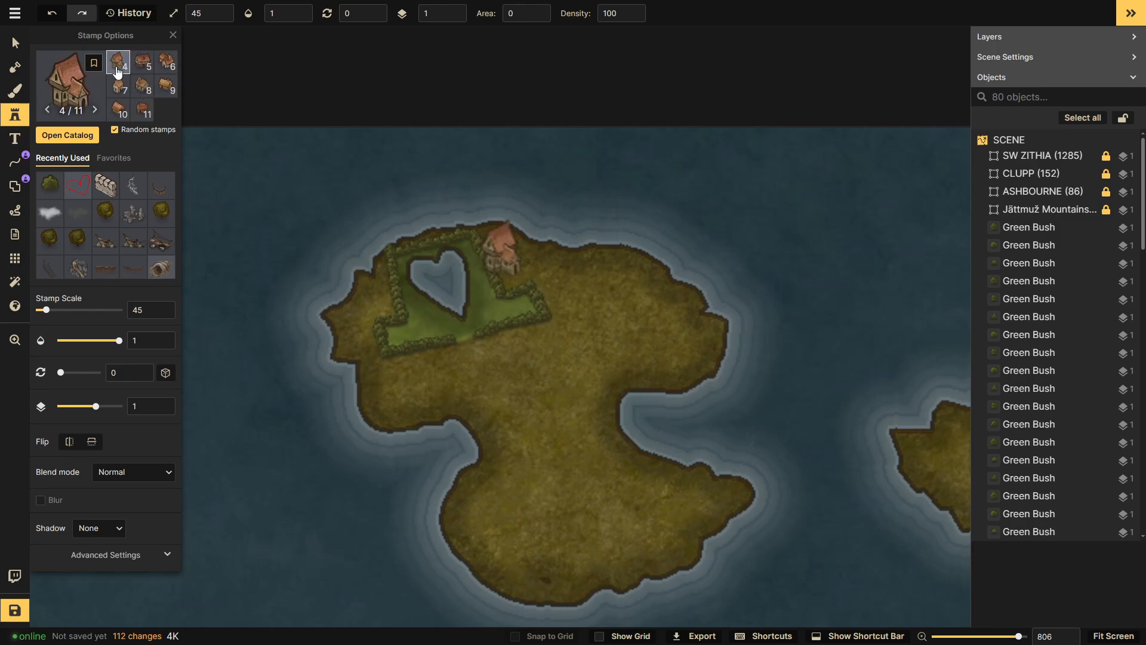
{"action": "scroll", "coordinate": [119, 72], "scroll_direction": "up", "scroll_amount": 1}
{"action": "left_click", "coordinate": [166, 62]}
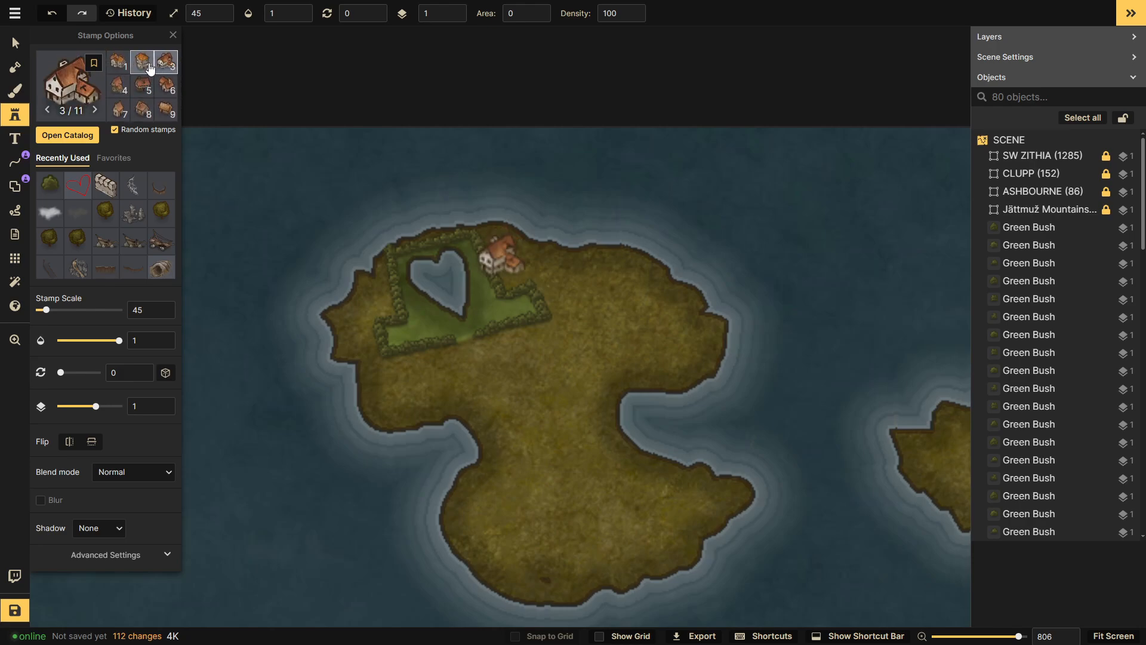
{"action": "left_click", "coordinate": [70, 443]}
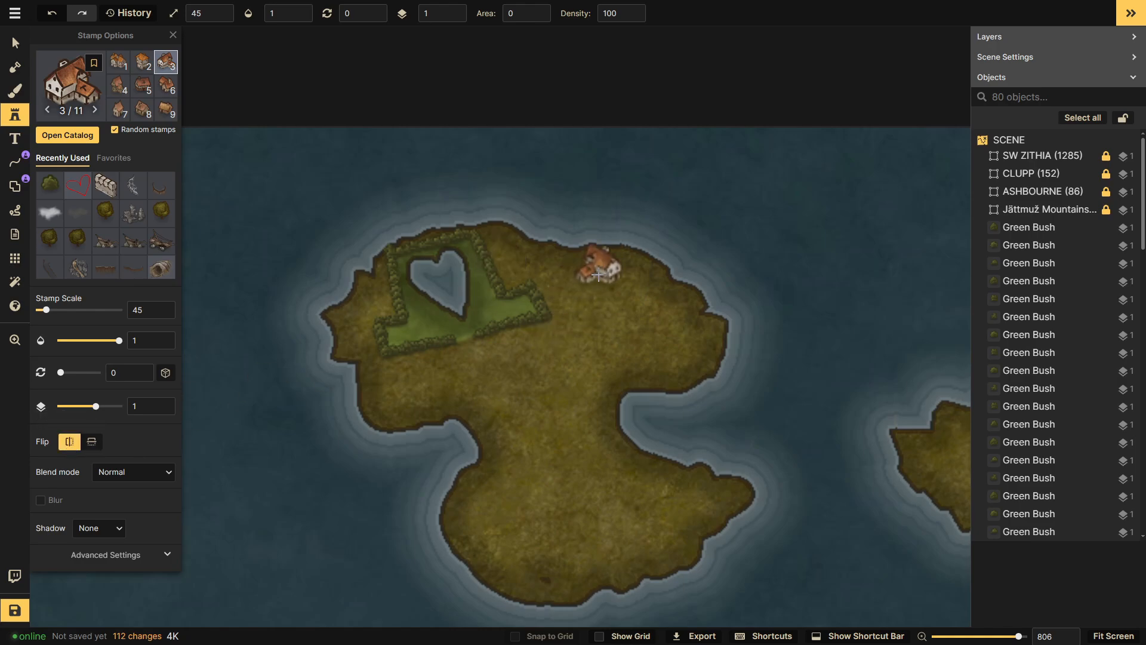
- Stamp Village Buildings variant 5 from Human Settlements just east of the bush border, and reselect variant 5
{"action": "left_click", "coordinate": [62, 81]}
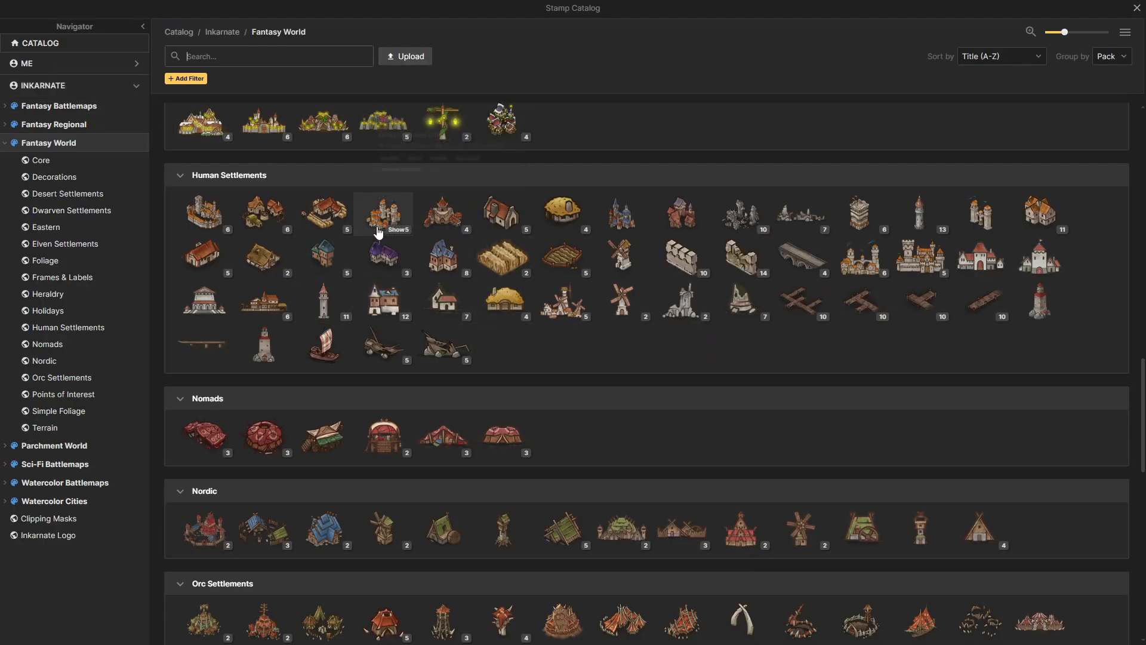
{"action": "left_click", "coordinate": [520, 229]}
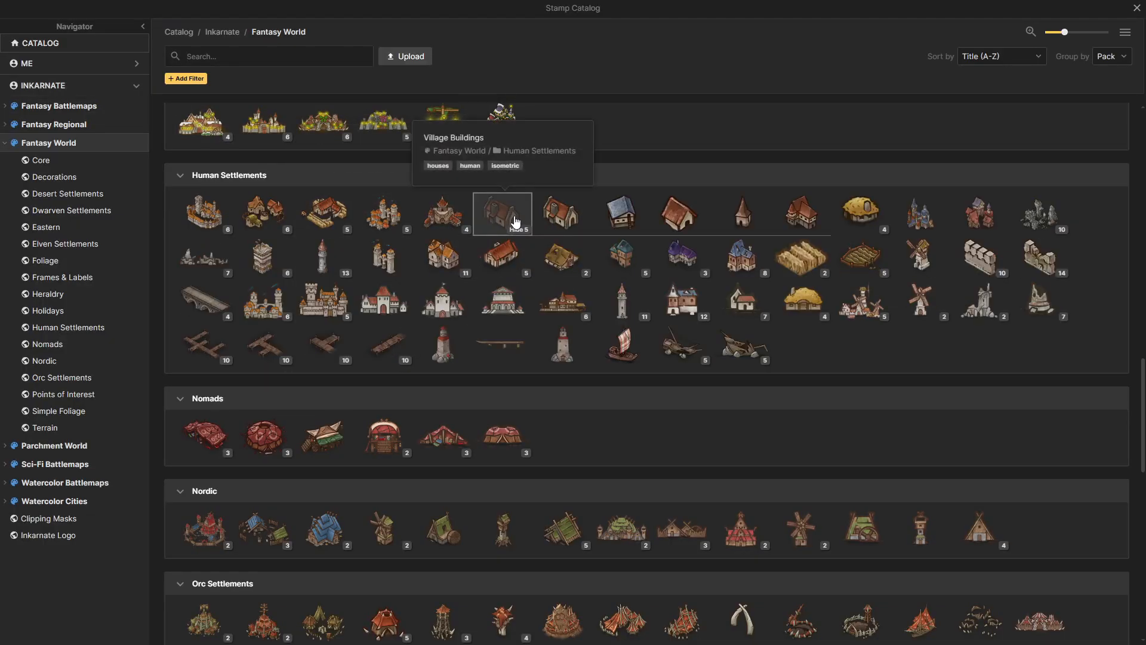
{"action": "left_click", "coordinate": [782, 211]}
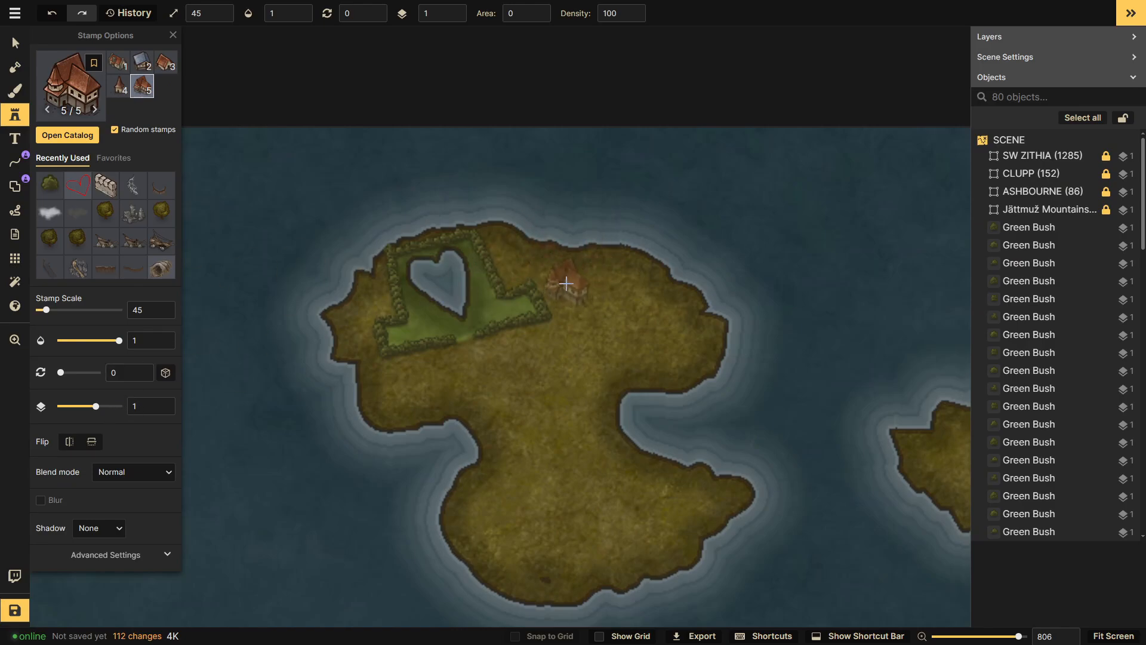
{"action": "left_click", "coordinate": [566, 281]}
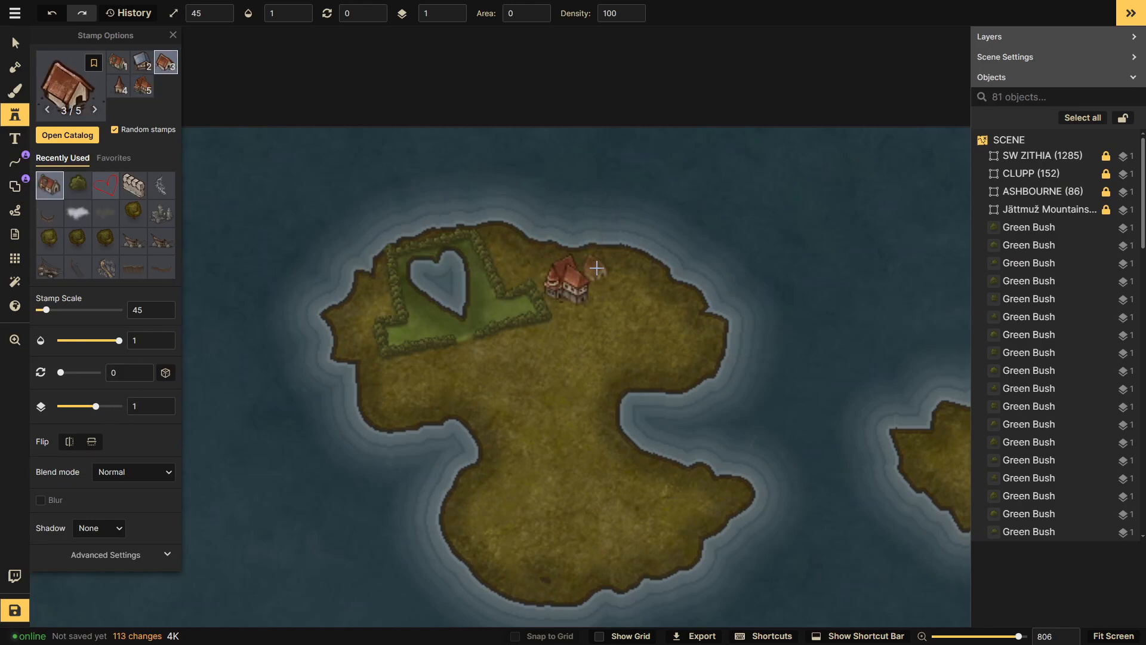
{"action": "left_click", "coordinate": [140, 87]}
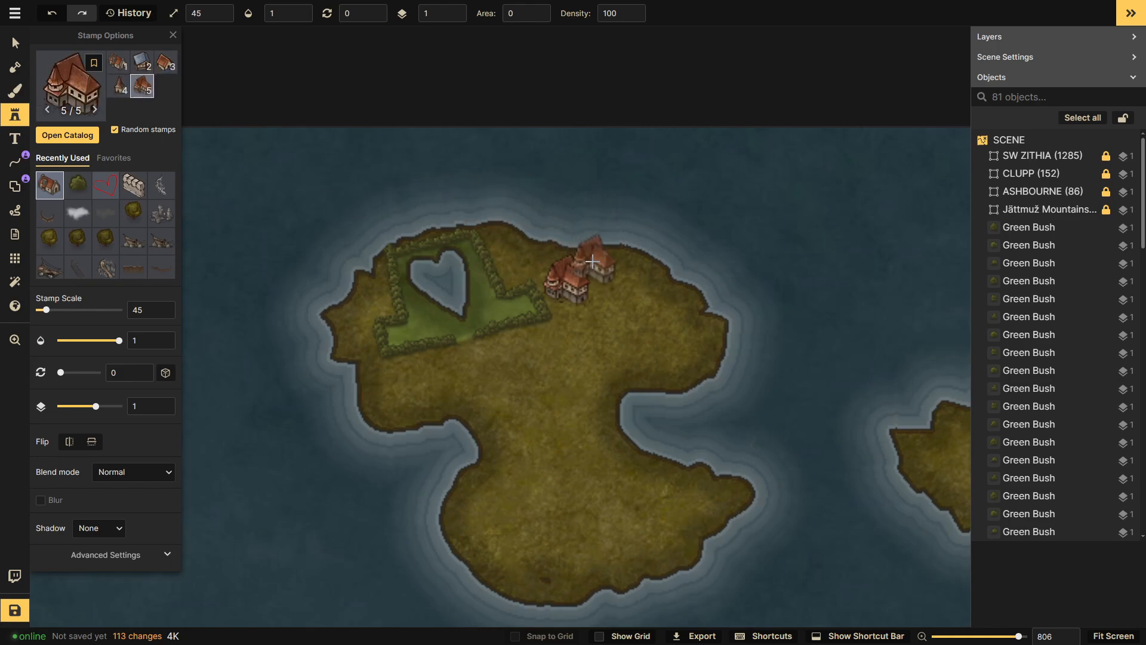
- Stamp another variant 5 village building beside the first and, with random stamps off, two variant 1 houses southwest of the garden
{"action": "left_click", "coordinate": [603, 258]}
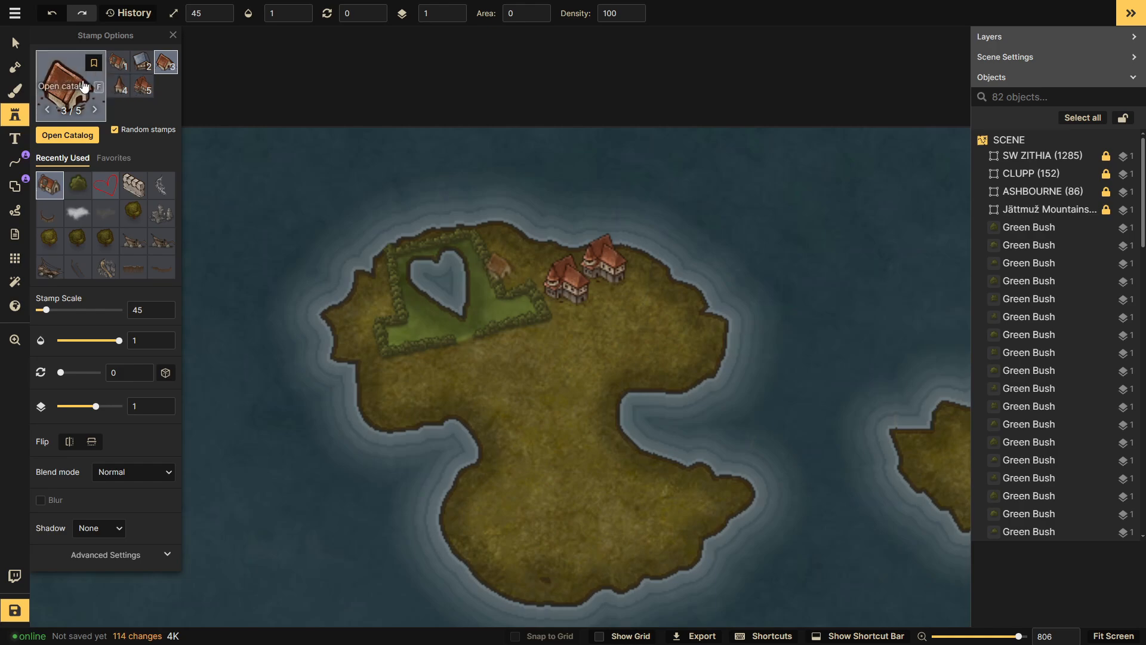
{"action": "left_click", "coordinate": [117, 61]}
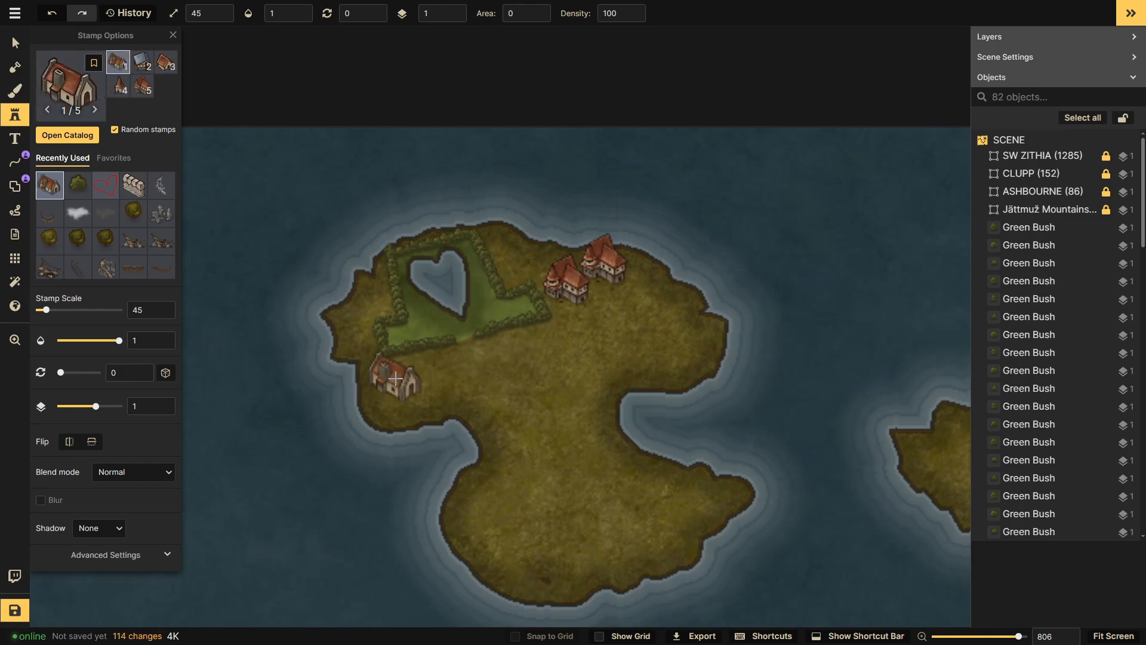
{"action": "left_click", "coordinate": [500, 264]}
{"action": "left_click", "coordinate": [121, 68]}
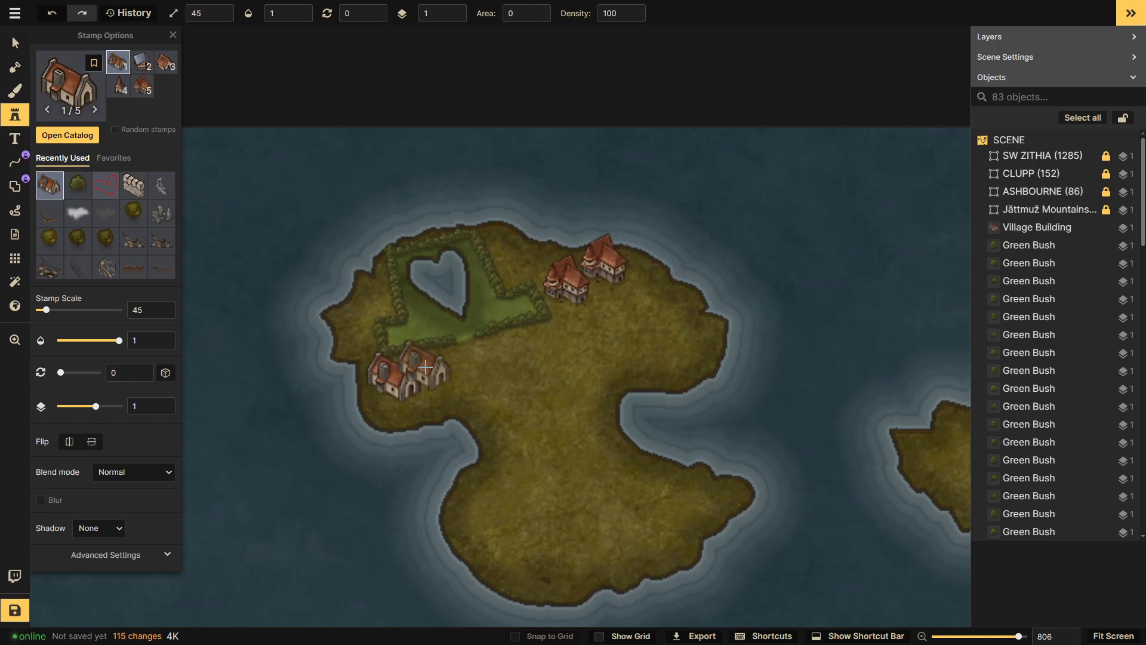
{"action": "left_click", "coordinate": [425, 366]}
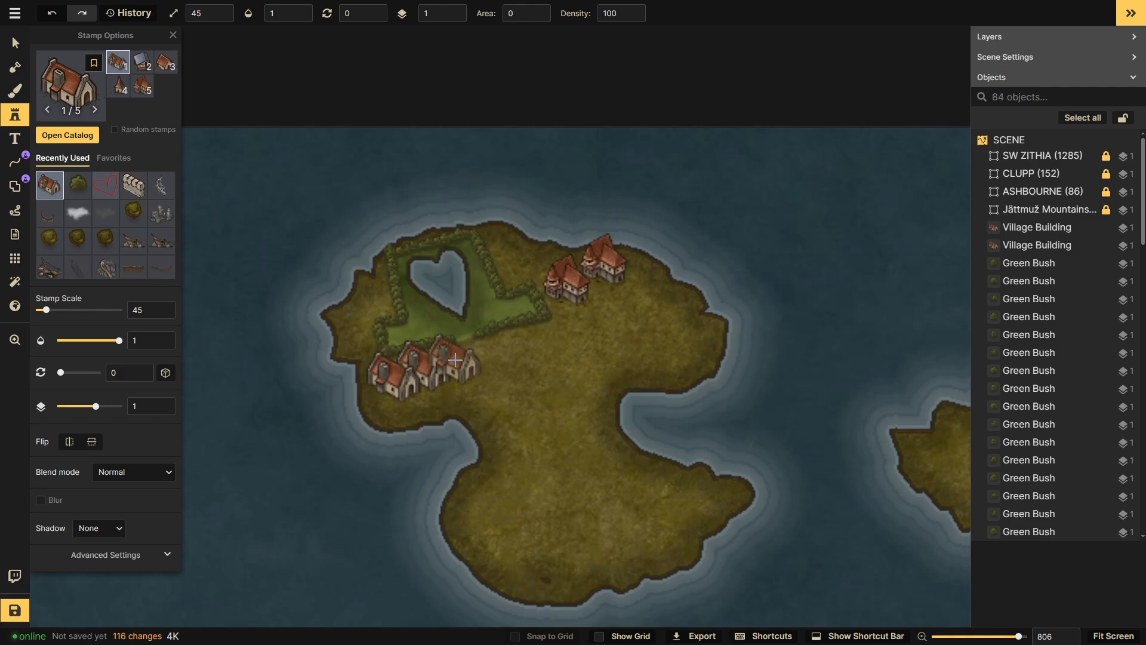
- Stamp a diagonal row of variant 1 village houses from the garden's southern hedge toward the northeastern coast
{"action": "left_click", "coordinate": [514, 343]}
{"action": "left_click", "coordinate": [542, 334]}
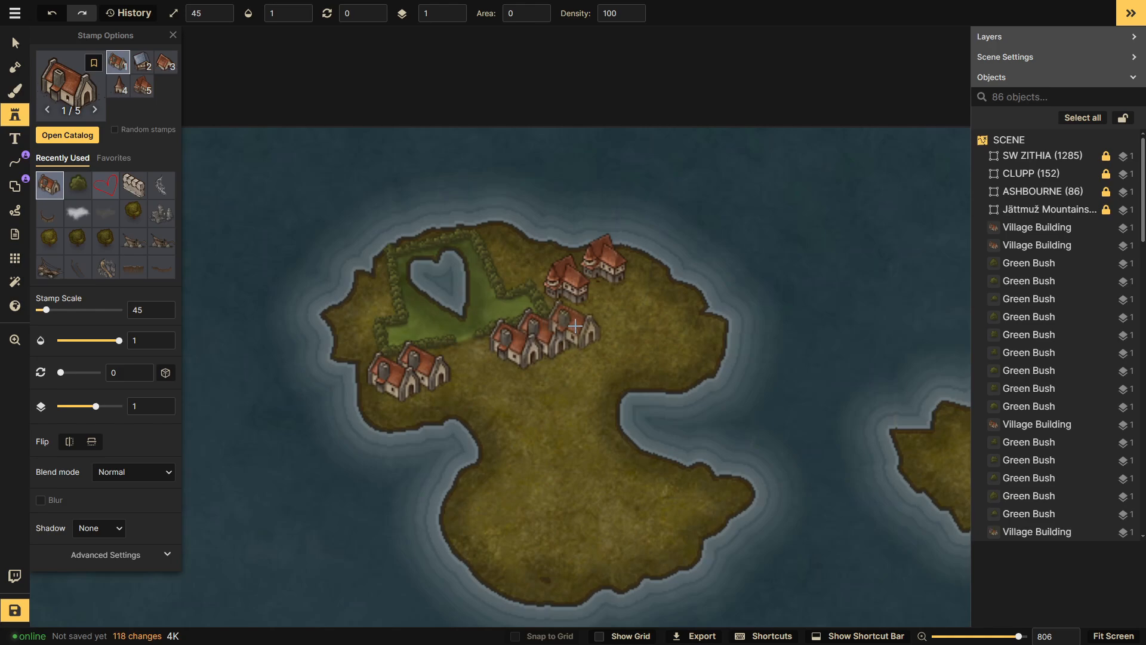
{"action": "left_click", "coordinate": [577, 323]}
{"action": "left_click", "coordinate": [608, 305]}
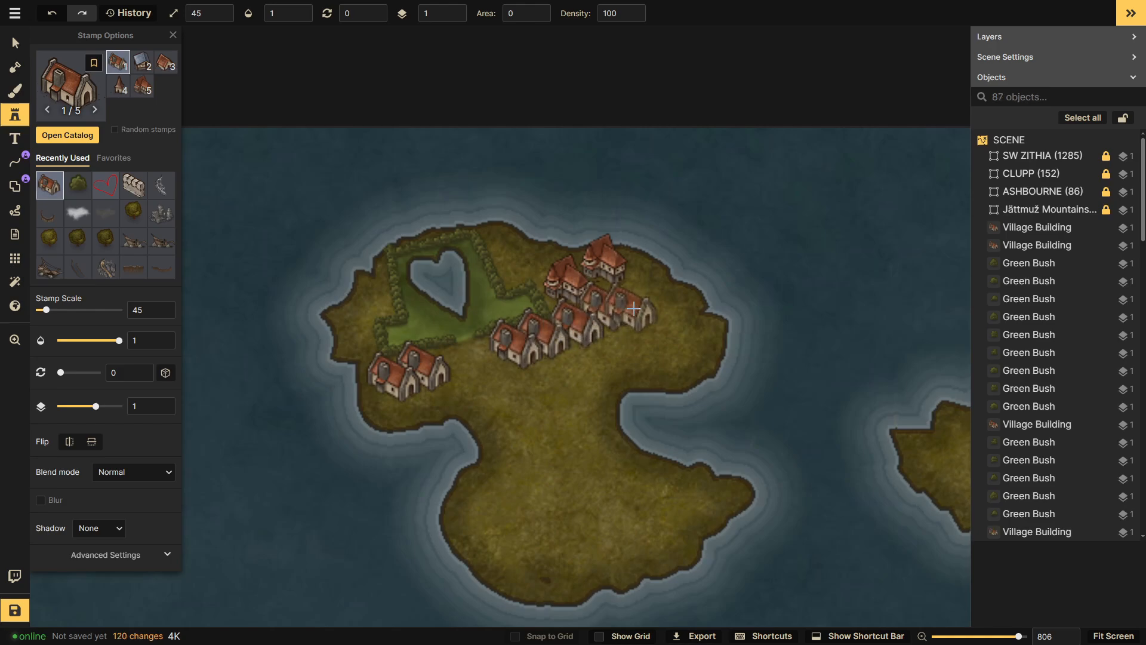
{"action": "left_click", "coordinate": [624, 293]}
{"action": "left_click", "coordinate": [650, 284]}
- Undo all the village building stamps on the northern island
{"action": "scroll", "coordinate": [654, 364], "scroll_direction": "down", "scroll_amount": 3}
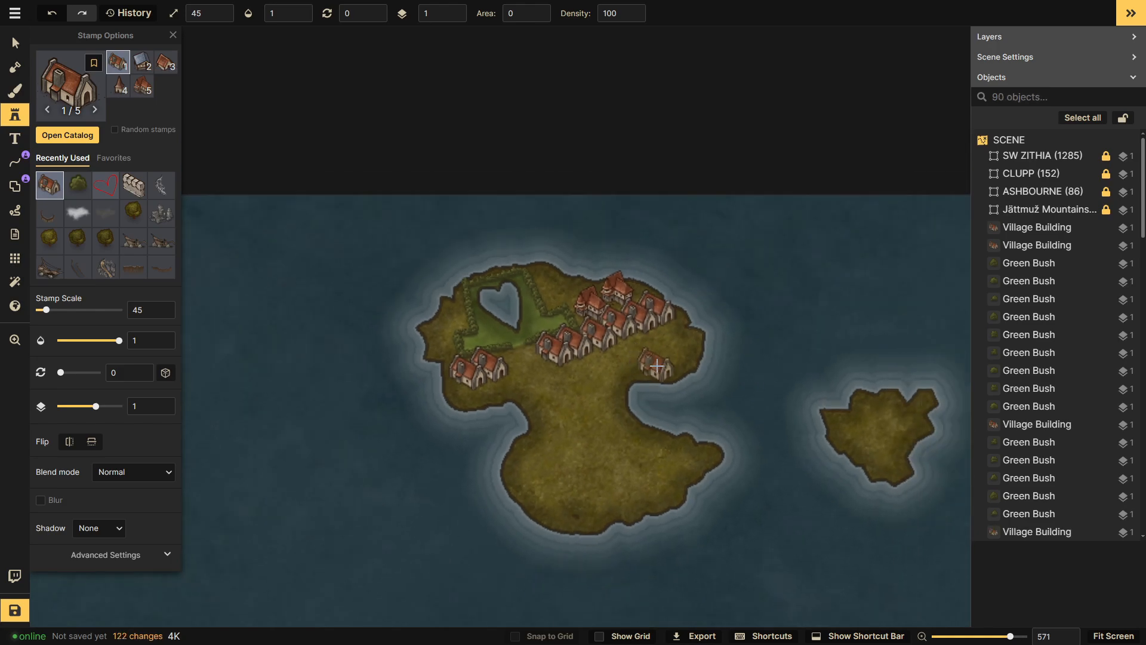
{"action": "scroll", "coordinate": [657, 365], "scroll_direction": "up", "scroll_amount": 1}
{"action": "key", "text": "ctrl+z"}
{"action": "key", "text": "ctrl+z"}
{"action": "key", "text": "ctrl+z"}
{"action": "key", "text": "ctrl+z"}
{"action": "key", "text": "ctrl+z"}
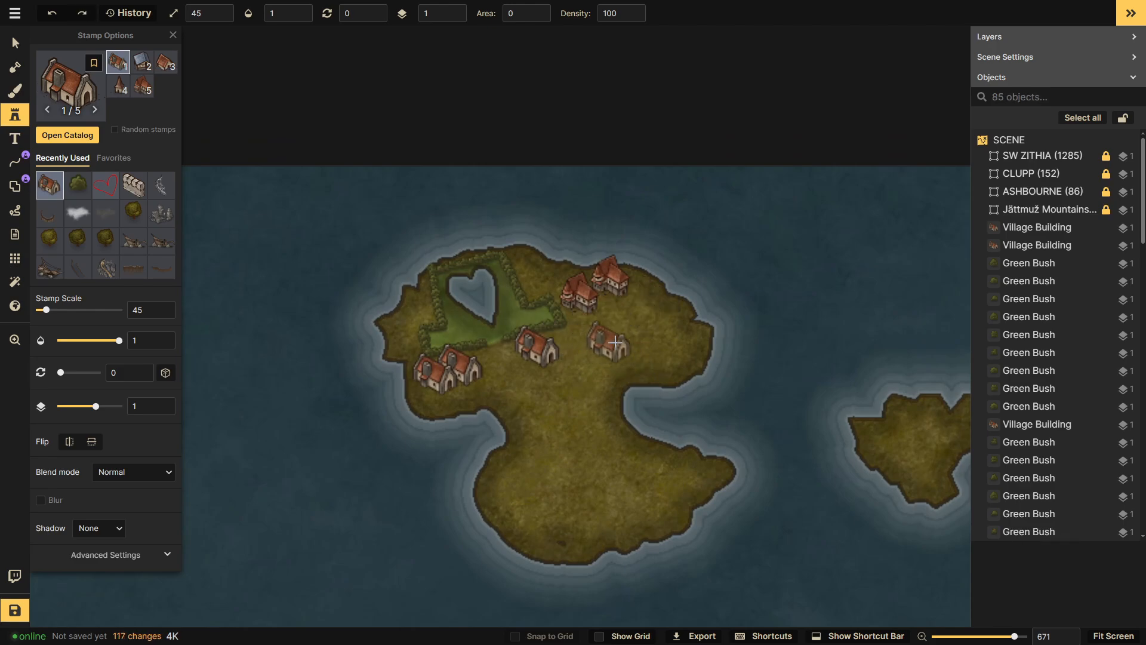
{"action": "key", "text": "ctrl+z"}
{"action": "key", "text": "ctrl+z"}
{"action": "key", "text": "ctrl+z"}
{"action": "key", "text": "ctrl+z"}
{"action": "key", "text": "ctrl+z"}
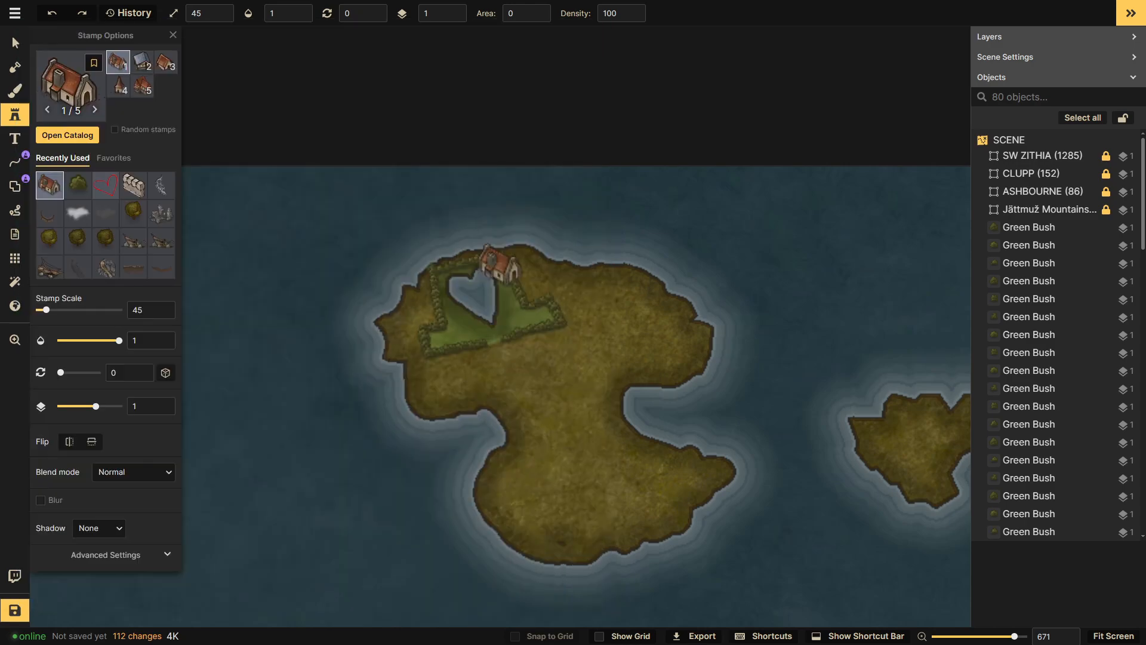
- Choose the Coastline stamp set from Fantasy World Terrain and place variant 1 on the island's southwestern shore below the garden
{"action": "left_click", "coordinate": [68, 135]}
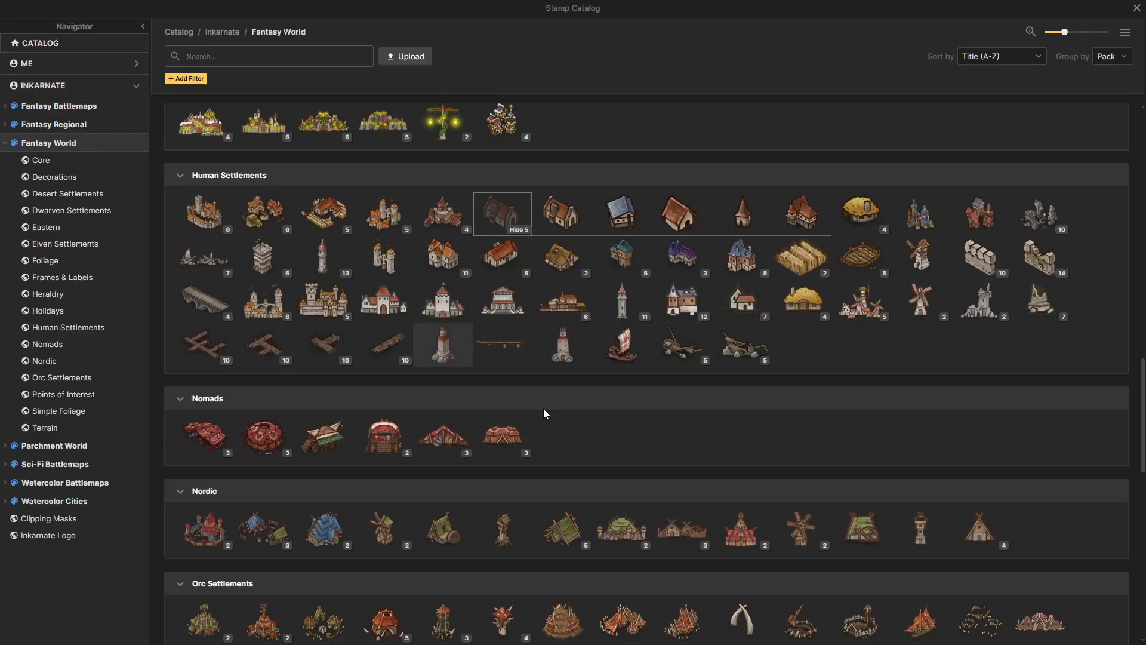
{"action": "scroll", "coordinate": [544, 409], "scroll_direction": "down", "scroll_amount": 10}
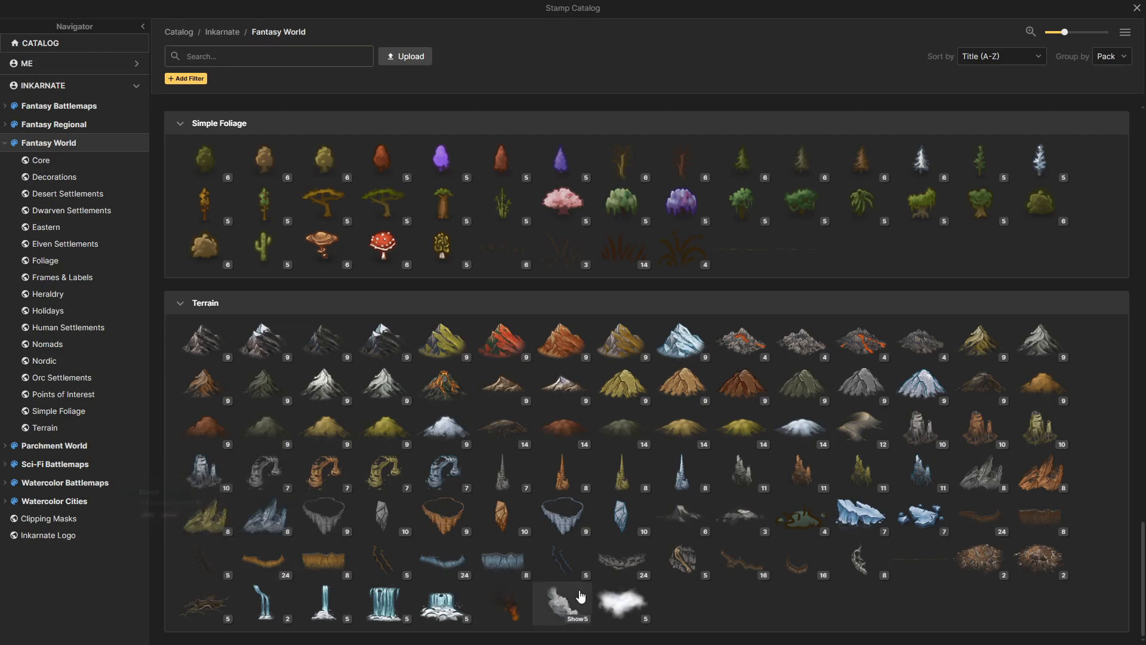
{"action": "left_click", "coordinate": [736, 565]}
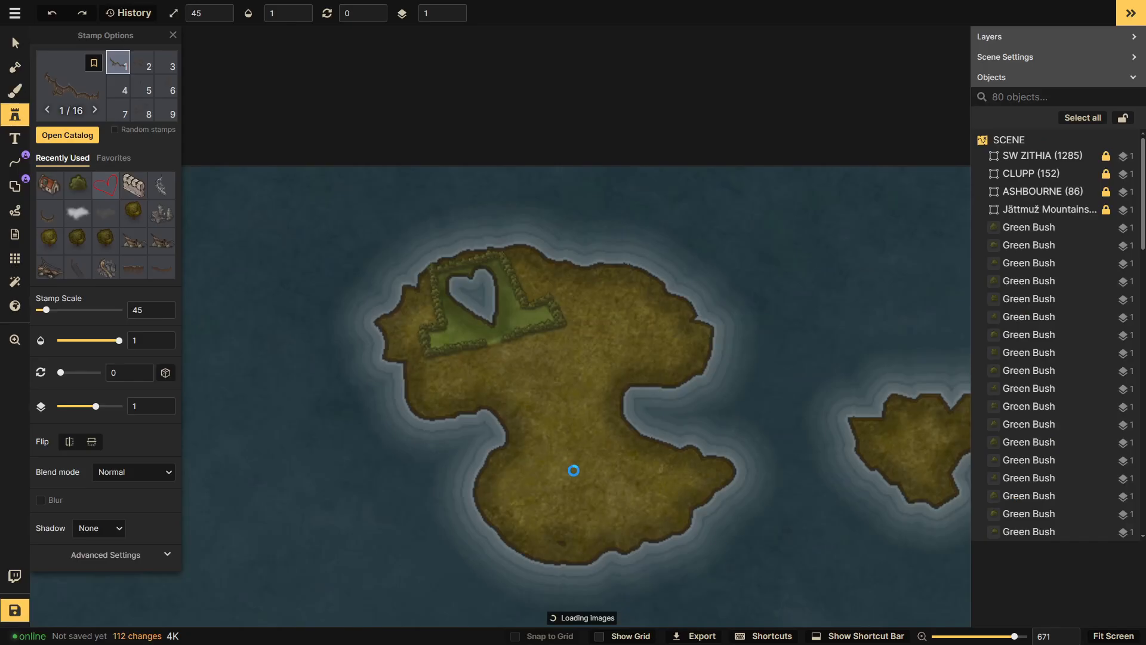
{"action": "left_click", "coordinate": [429, 415]}
{"action": "left_click_drag", "start_coordinate": [424, 413], "coordinate": [416, 422]}
{"action": "key", "text": "Escape"}
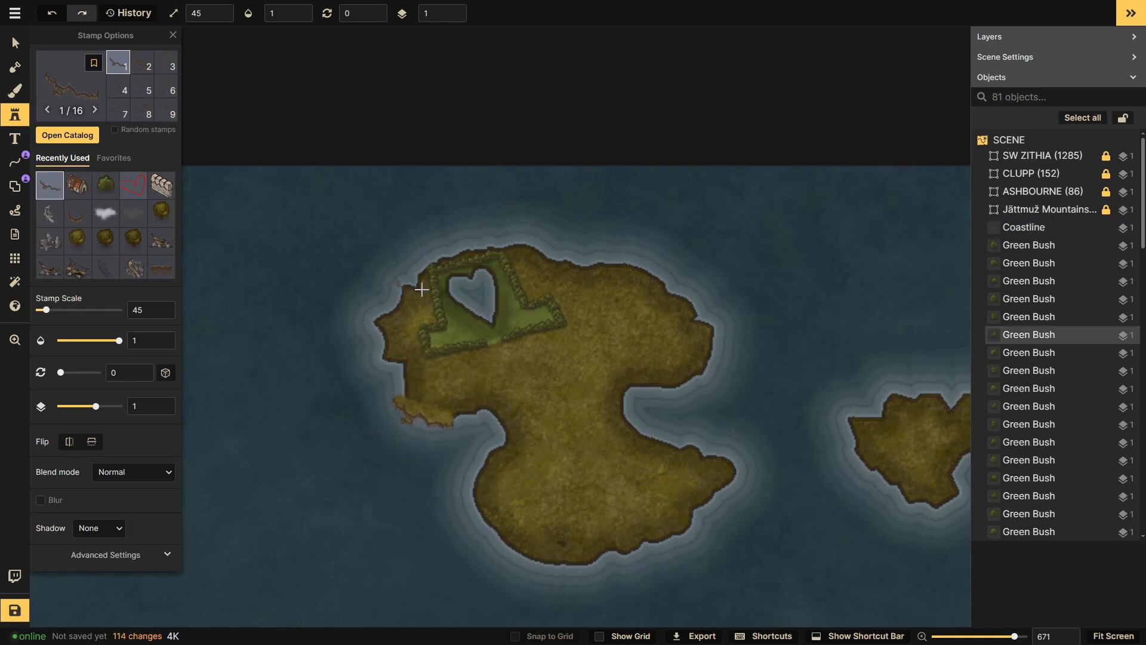
- Try Coastline variant 5 over the notch in the island's western shore and delete it
{"action": "scroll", "coordinate": [435, 410], "scroll_direction": "up", "scroll_amount": 4}
{"action": "left_click", "coordinate": [137, 88]}
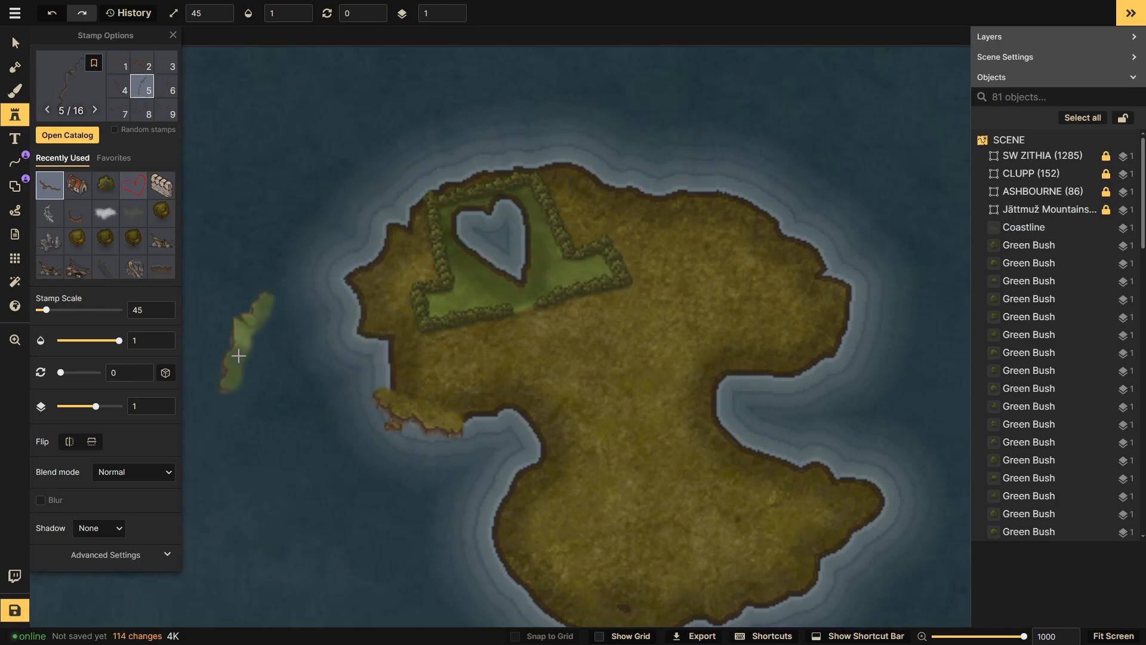
{"action": "left_click", "coordinate": [331, 339]}
{"action": "left_click_drag", "start_coordinate": [330, 338], "coordinate": [363, 353]}
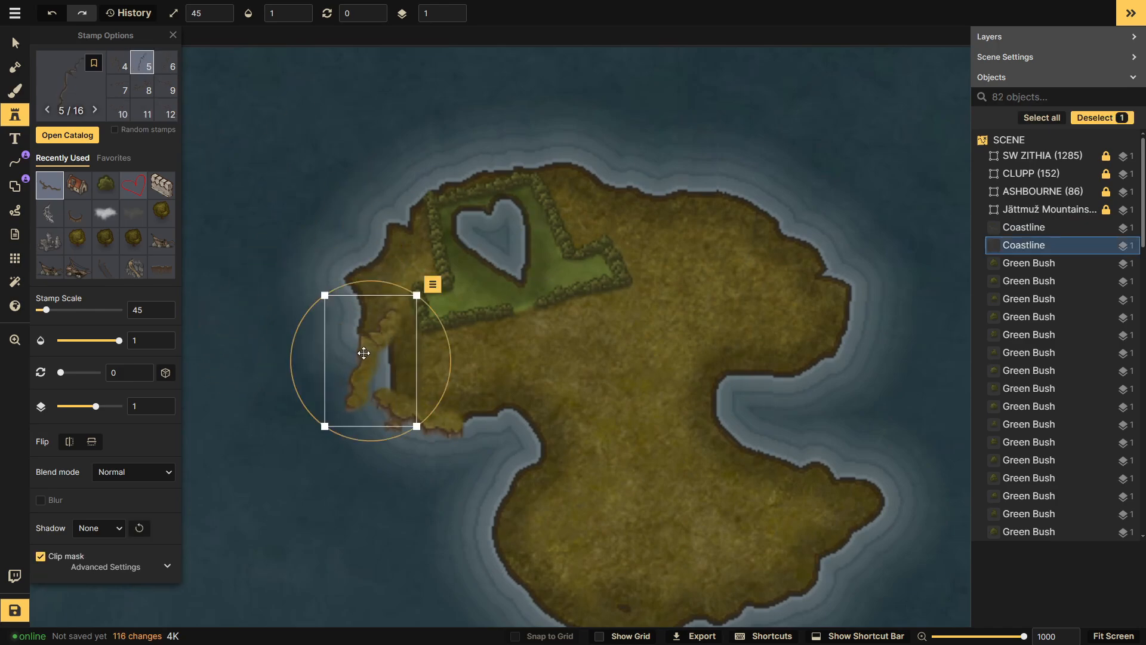
{"action": "key", "text": "Delete"}
- Stamp Coastline variant 3 across the western notch so it joins the southwestern coastline piece
{"action": "scroll", "coordinate": [149, 84], "scroll_direction": "up", "scroll_amount": 1}
{"action": "left_click", "coordinate": [165, 62]}
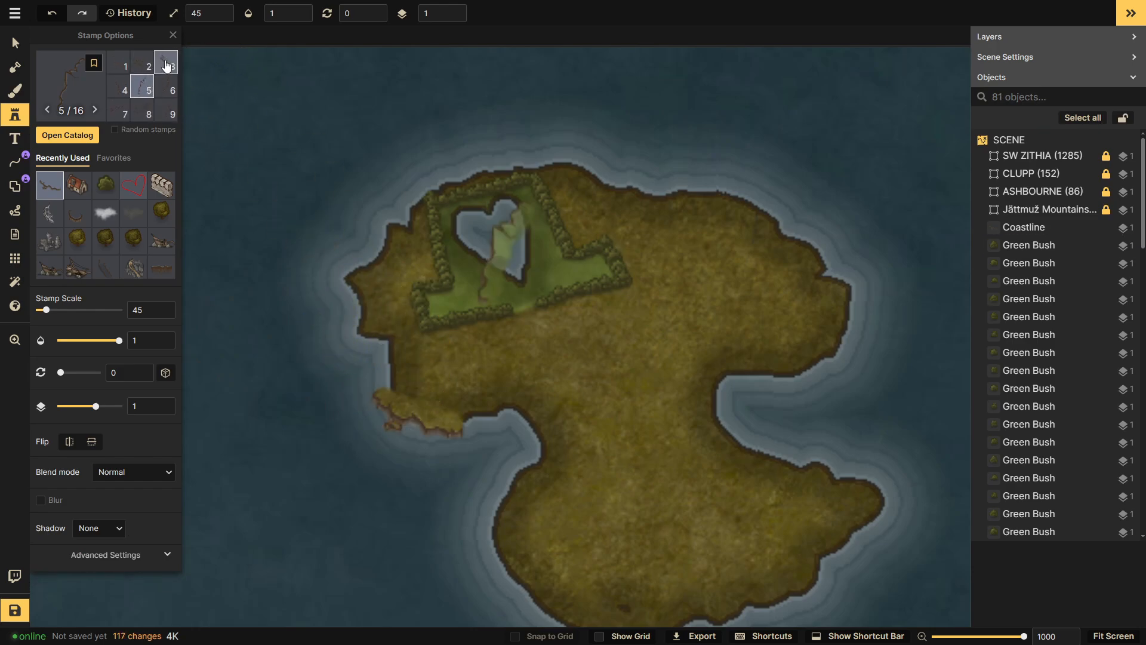
{"action": "left_click", "coordinate": [358, 377]}
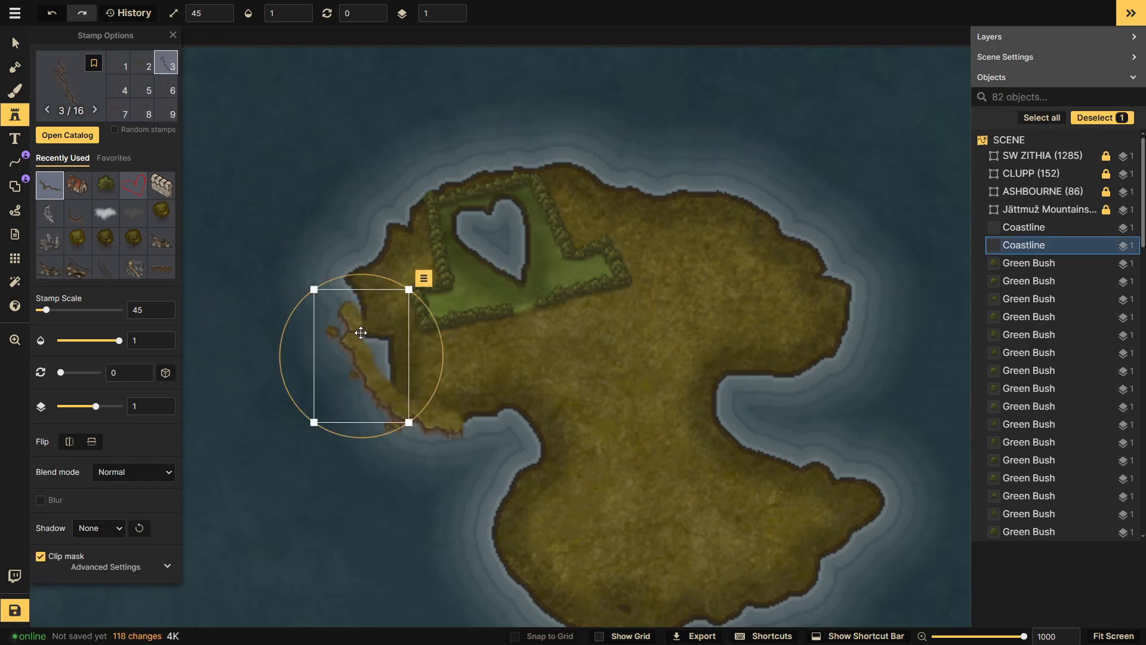
- Compare the other Coastline variants and stamp variant 5 along the western shore, directly above the variant 3 piece
{"action": "scroll", "coordinate": [132, 94], "scroll_direction": "down", "scroll_amount": 1}
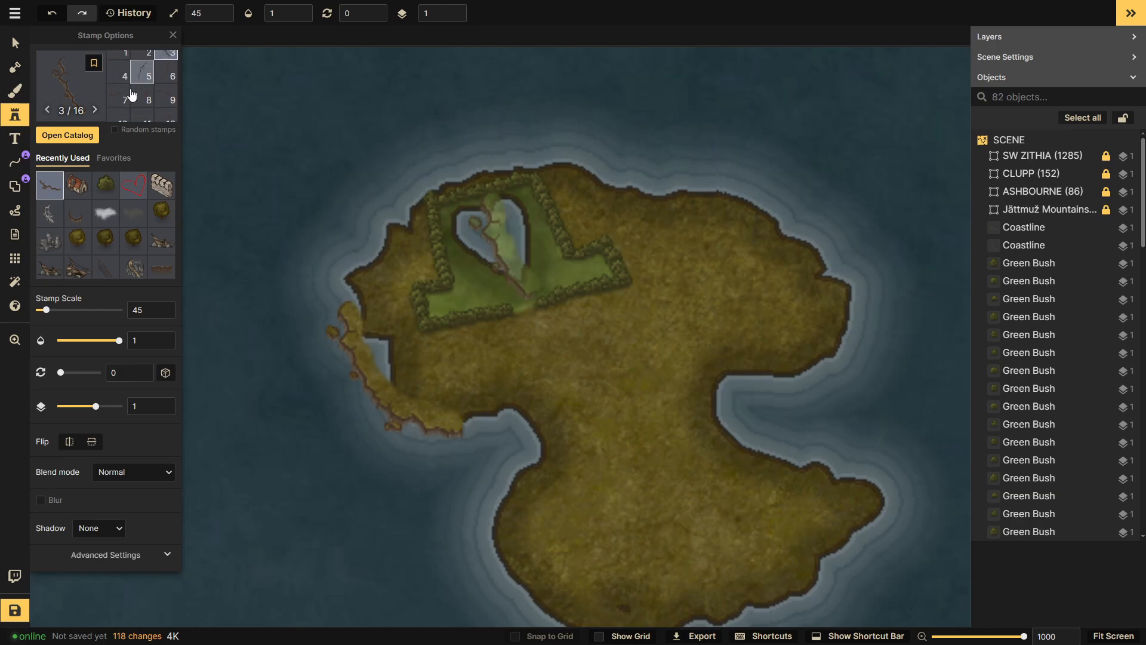
{"action": "scroll", "coordinate": [139, 87], "scroll_direction": "down", "scroll_amount": 1}
{"action": "left_click", "coordinate": [166, 75]}
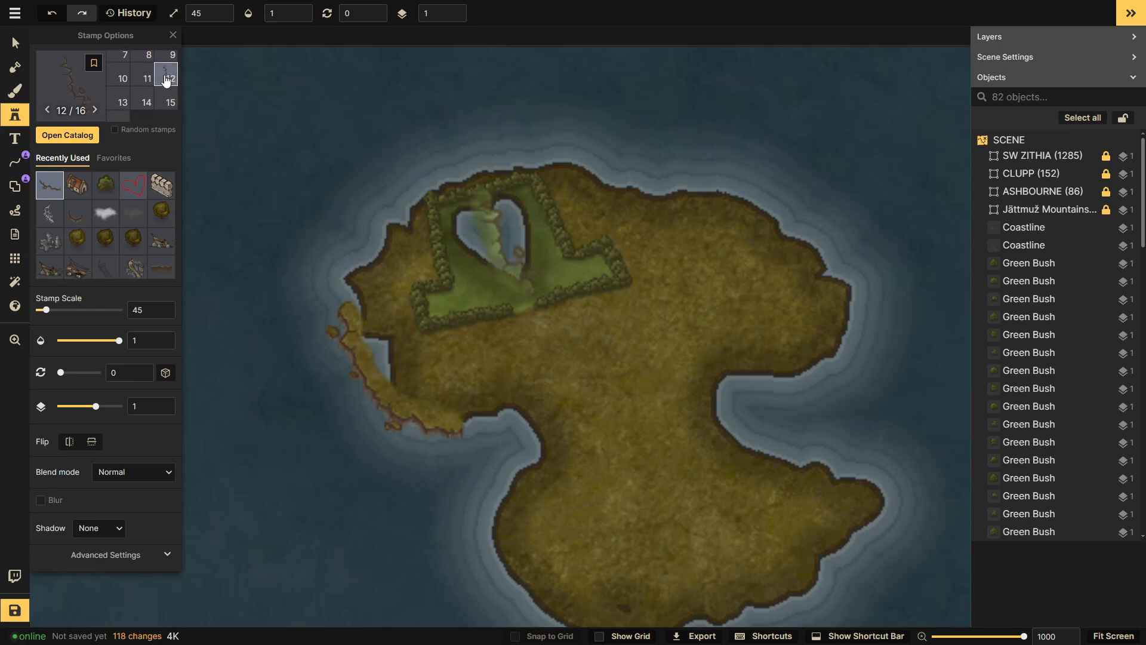
{"action": "scroll", "coordinate": [144, 83], "scroll_direction": "down", "scroll_amount": 1}
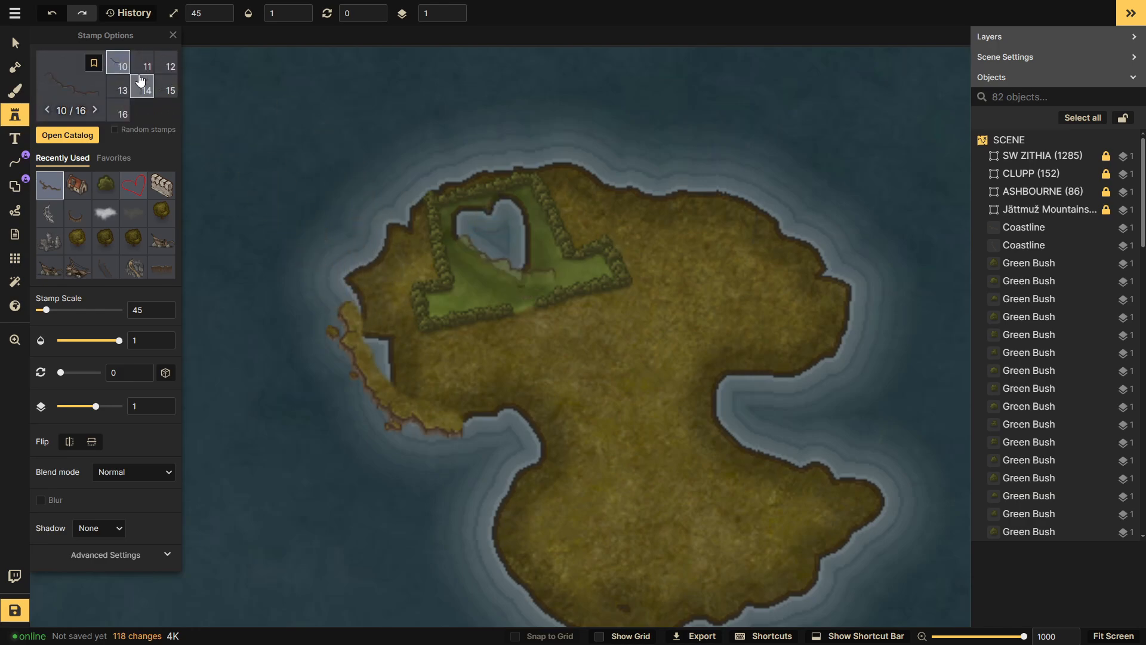
{"action": "left_click", "coordinate": [148, 74]}
{"action": "scroll", "coordinate": [148, 74], "scroll_direction": "up", "scroll_amount": 2}
{"action": "left_click", "coordinate": [147, 74]}
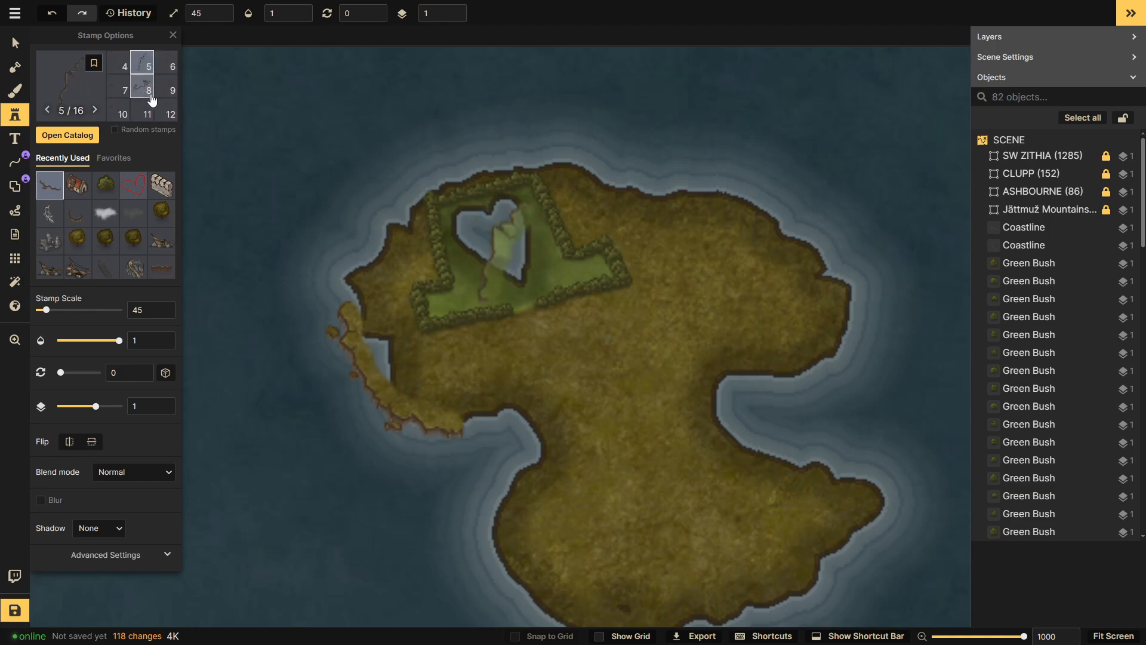
{"action": "left_click", "coordinate": [359, 279]}
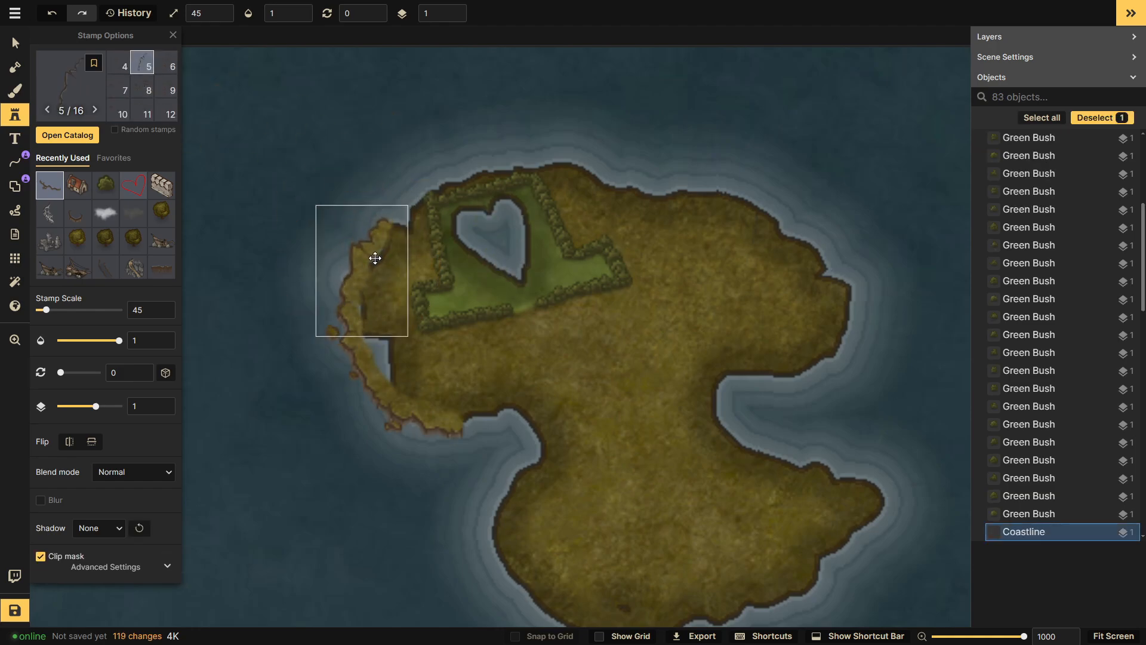
{"action": "left_click", "coordinate": [343, 178]}
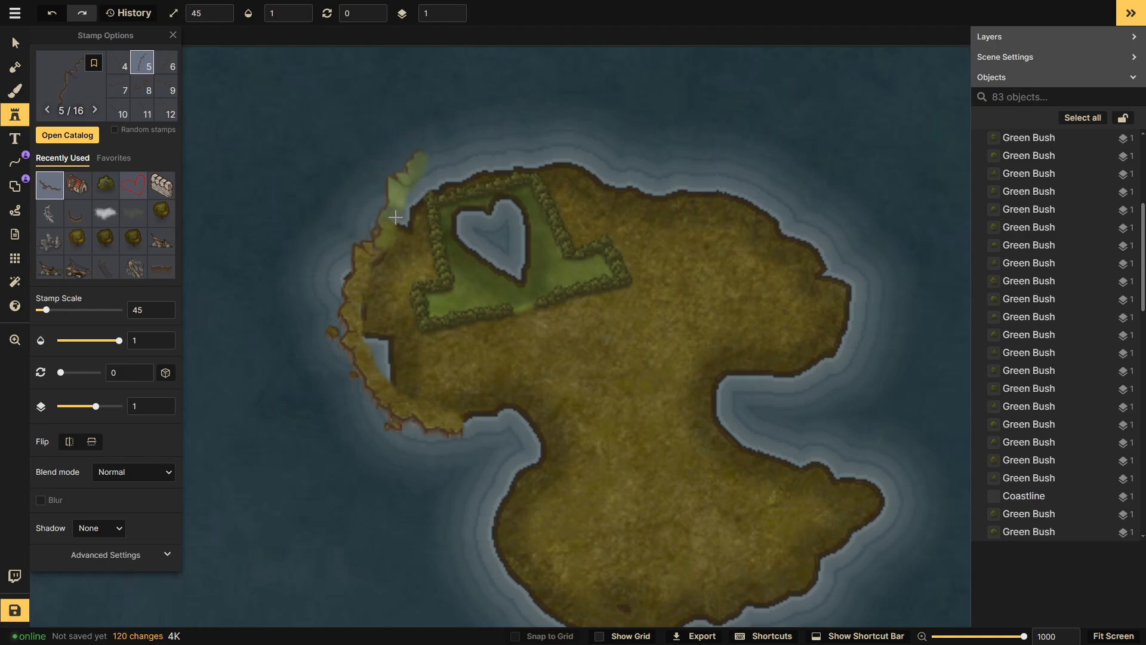
- Stamp Coastline variant 8 rotated to 330 on the northwestern shore, continuing the coastline toward the garden's upper corner
{"action": "left_click", "coordinate": [134, 97]}
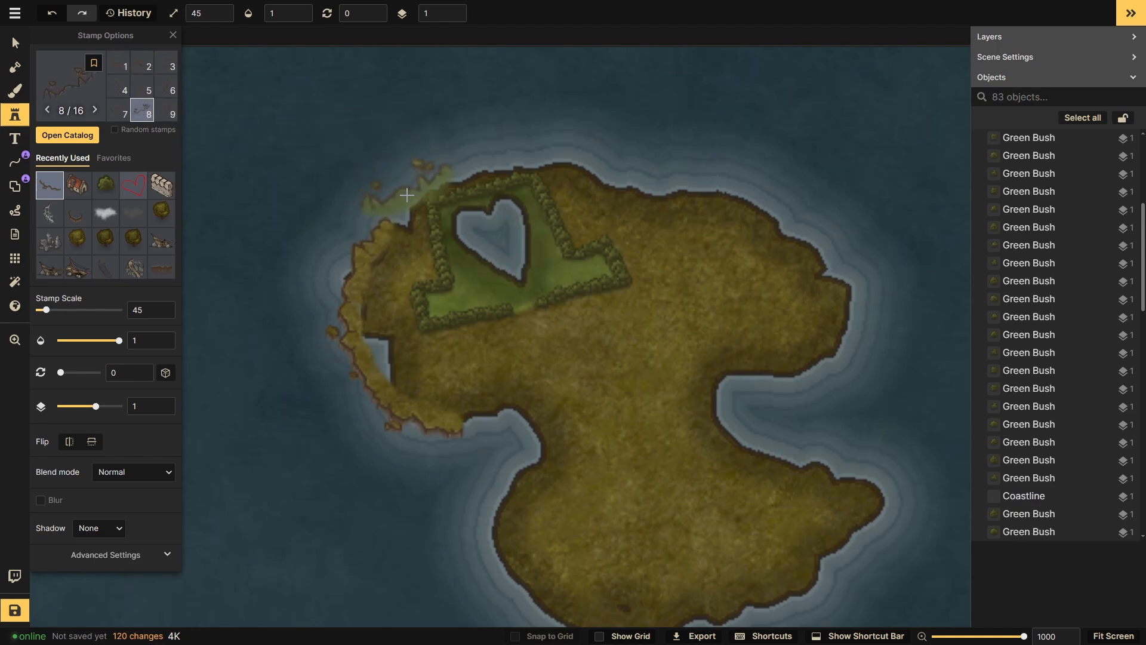
{"action": "scroll", "coordinate": [412, 201], "scroll_direction": "down", "scroll_amount": 1}
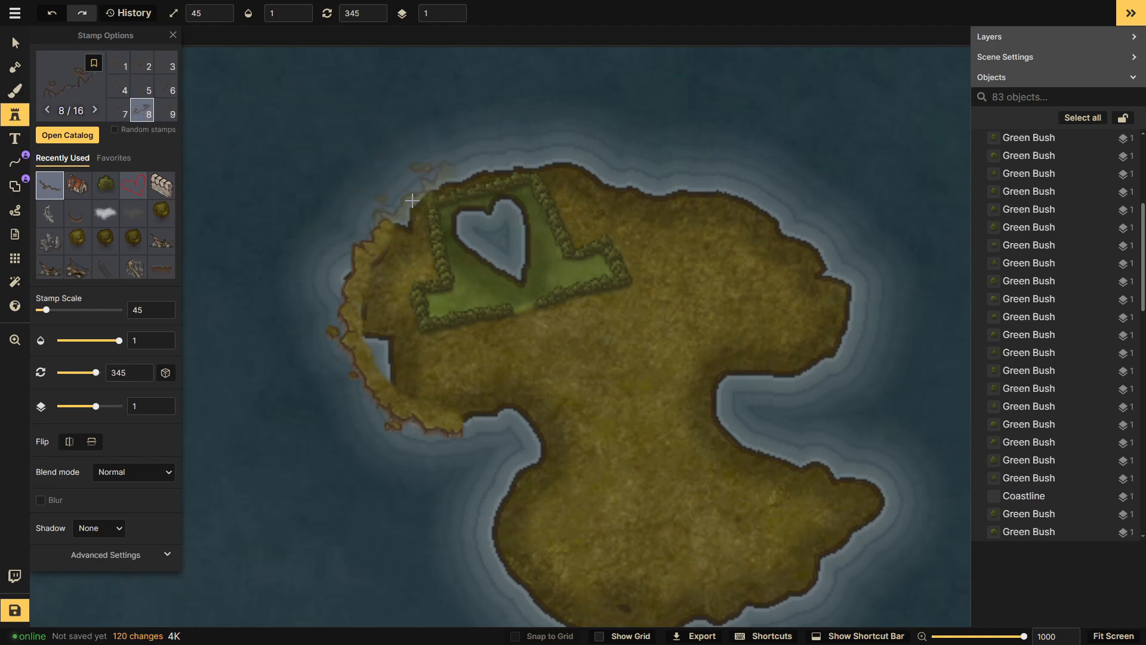
{"action": "left_click", "coordinate": [407, 202]}
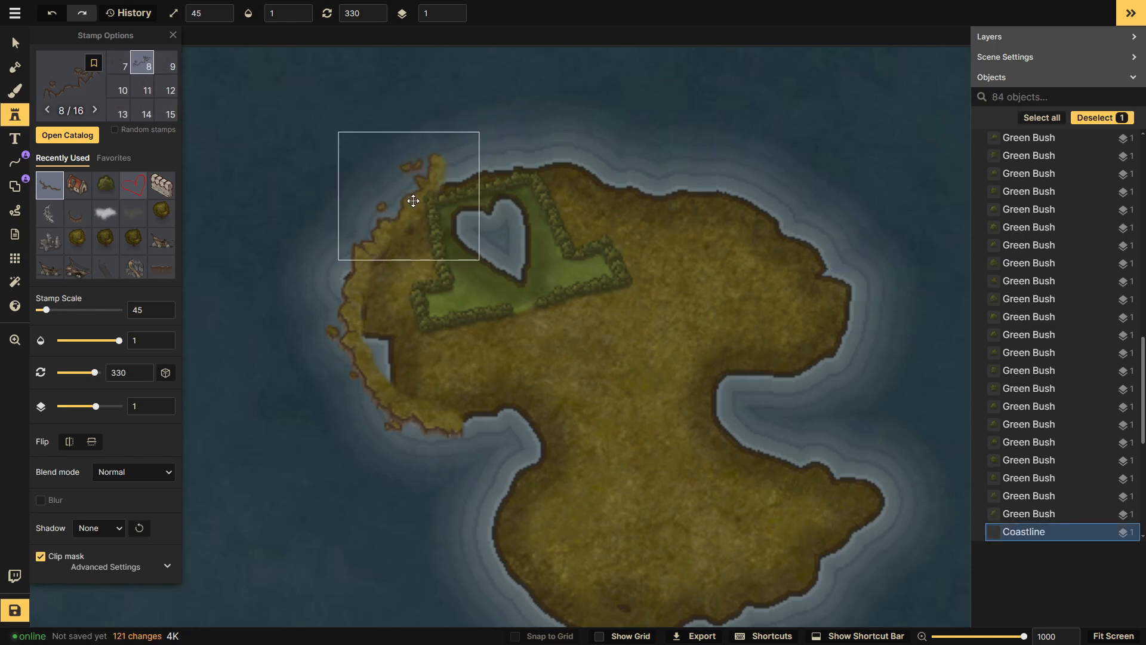
{"action": "mouse_move", "coordinate": [418, 197]}
{"action": "left_mouse_down"}
{"action": "mouse_move", "coordinate": [422, 213]}
{"action": "mouse_move", "coordinate": [418, 198]}
{"action": "left_mouse_up"}
{"action": "left_click", "coordinate": [563, 146]}
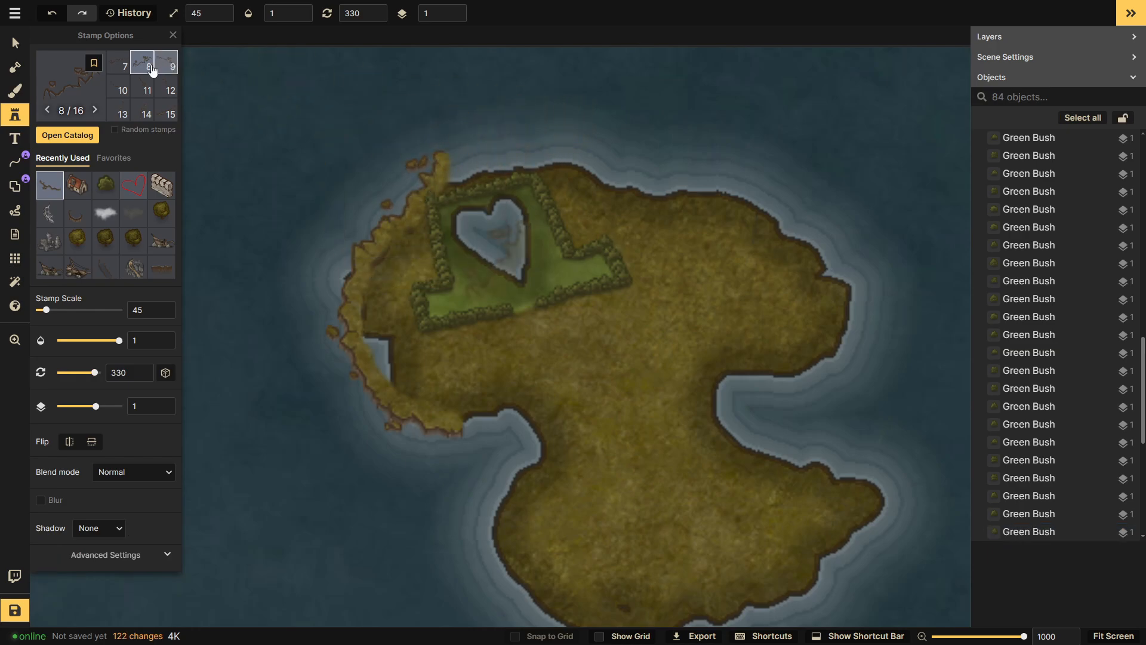
- Compare further Coastline variants and stamp variant 10 at rotation 330 along the northern shore above the heart lake
{"action": "scroll", "coordinate": [134, 93], "scroll_direction": "up", "scroll_amount": 1}
{"action": "scroll", "coordinate": [146, 77], "scroll_direction": "up", "scroll_amount": 1}
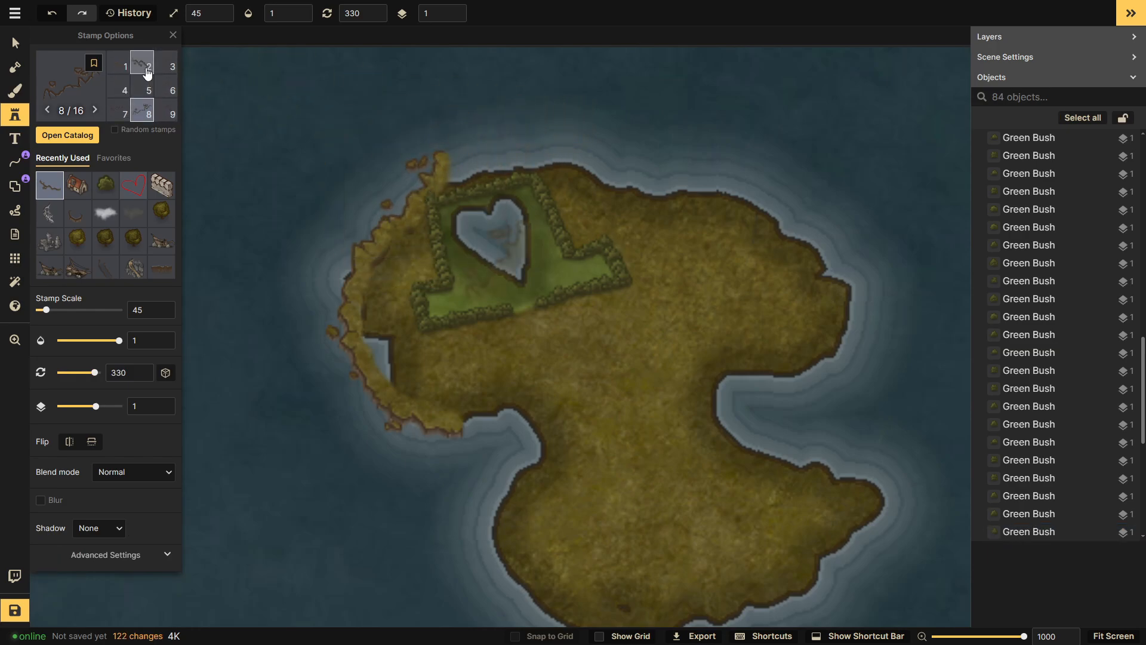
{"action": "left_click", "coordinate": [147, 71]}
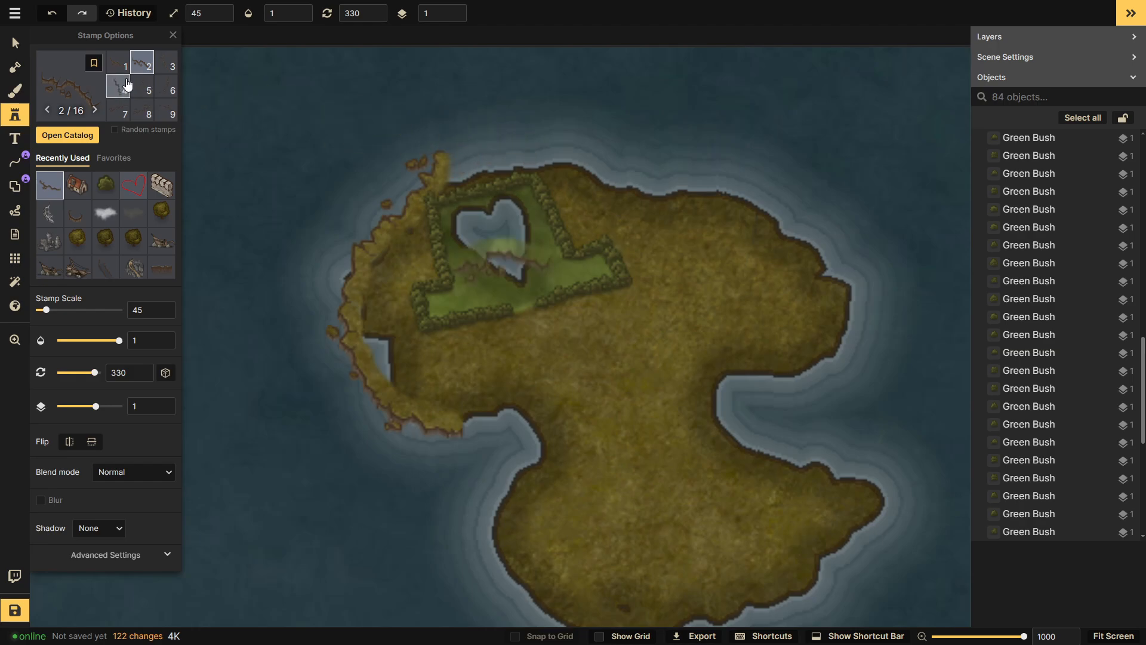
{"action": "key", "text": "1"}
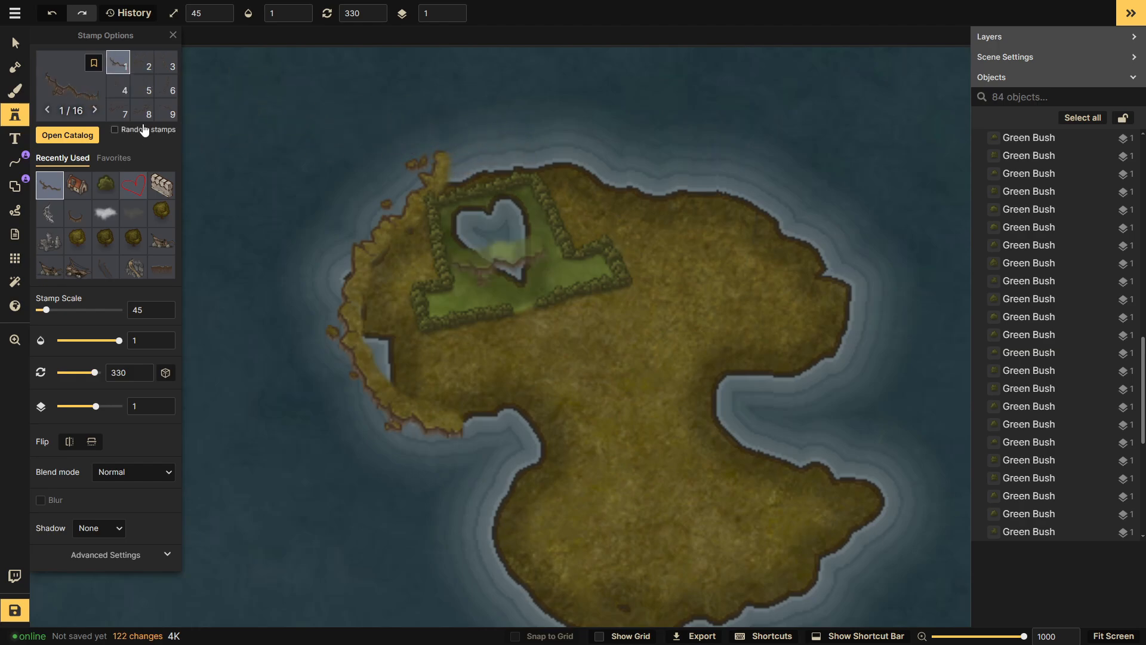
{"action": "scroll", "coordinate": [139, 103], "scroll_direction": "down", "scroll_amount": 3}
{"action": "left_click", "coordinate": [166, 90]}
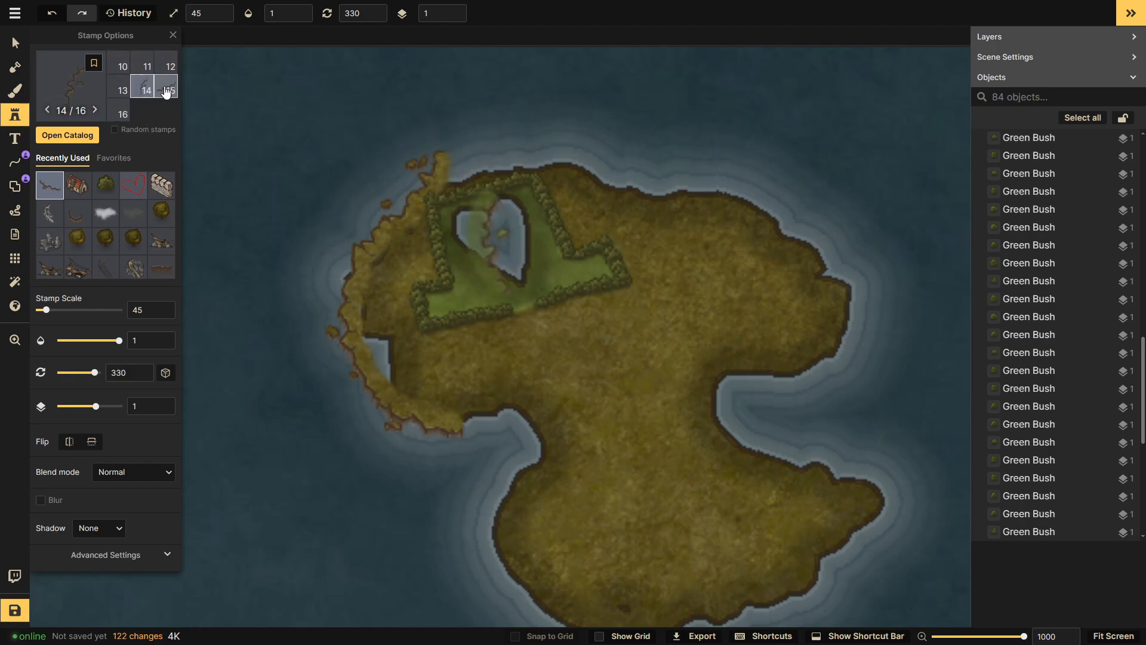
{"action": "left_click", "coordinate": [126, 111]}
{"action": "left_click", "coordinate": [122, 93]}
{"action": "left_click", "coordinate": [122, 70]}
{"action": "scroll", "coordinate": [139, 75], "scroll_direction": "up", "scroll_amount": 1}
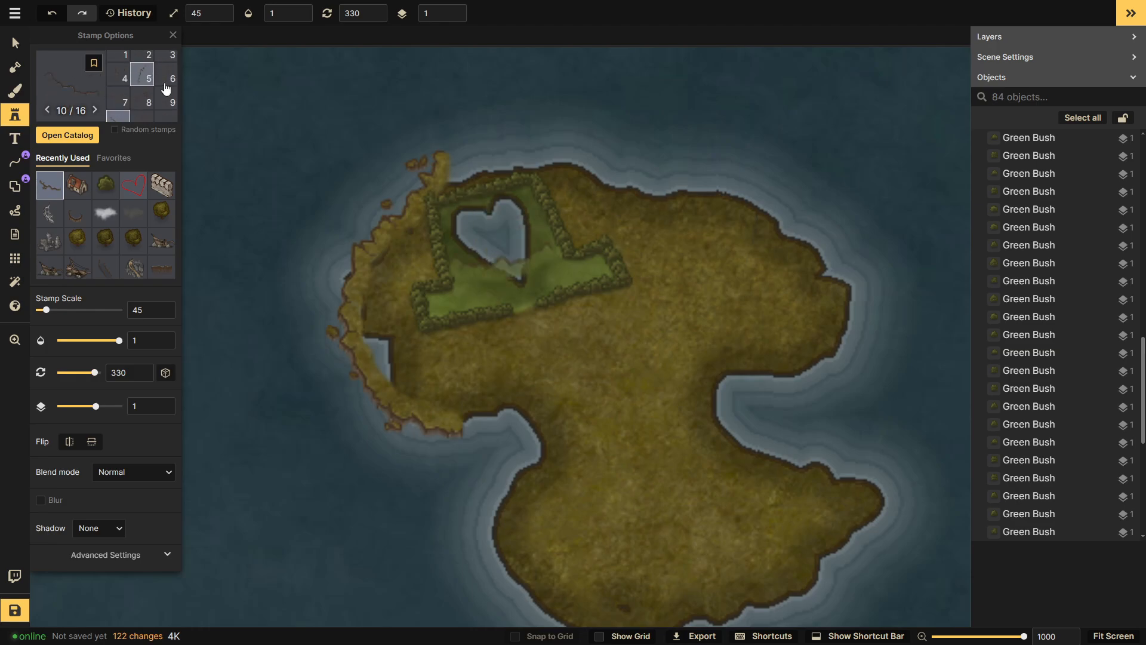
{"action": "left_click", "coordinate": [485, 158]}
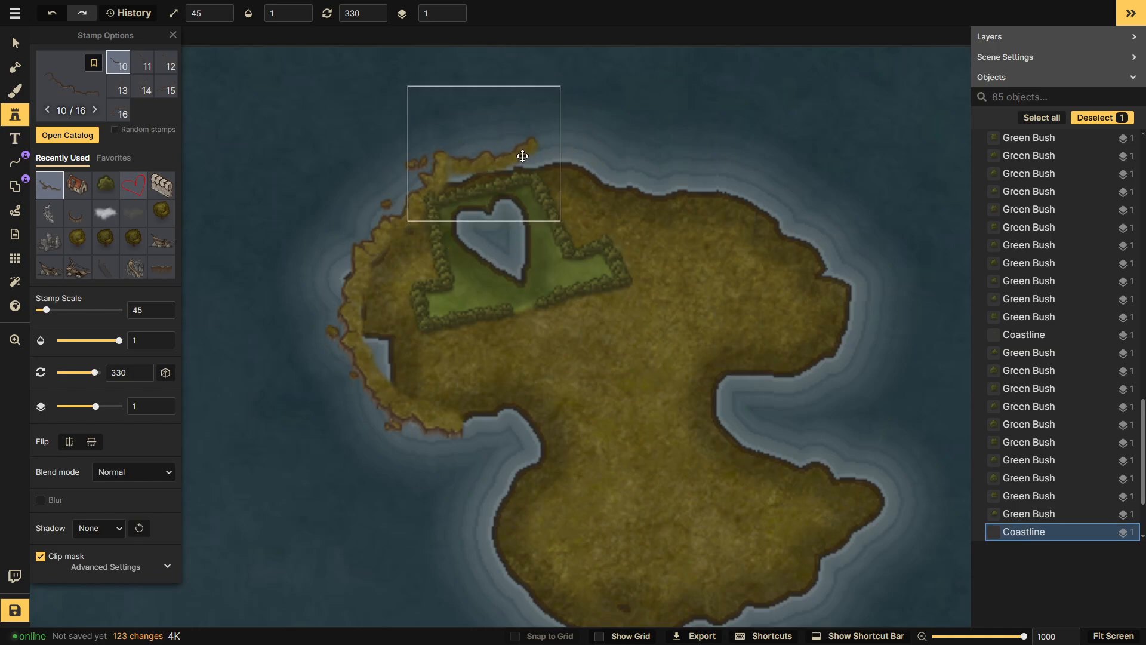
{"action": "key", "text": "Escape"}
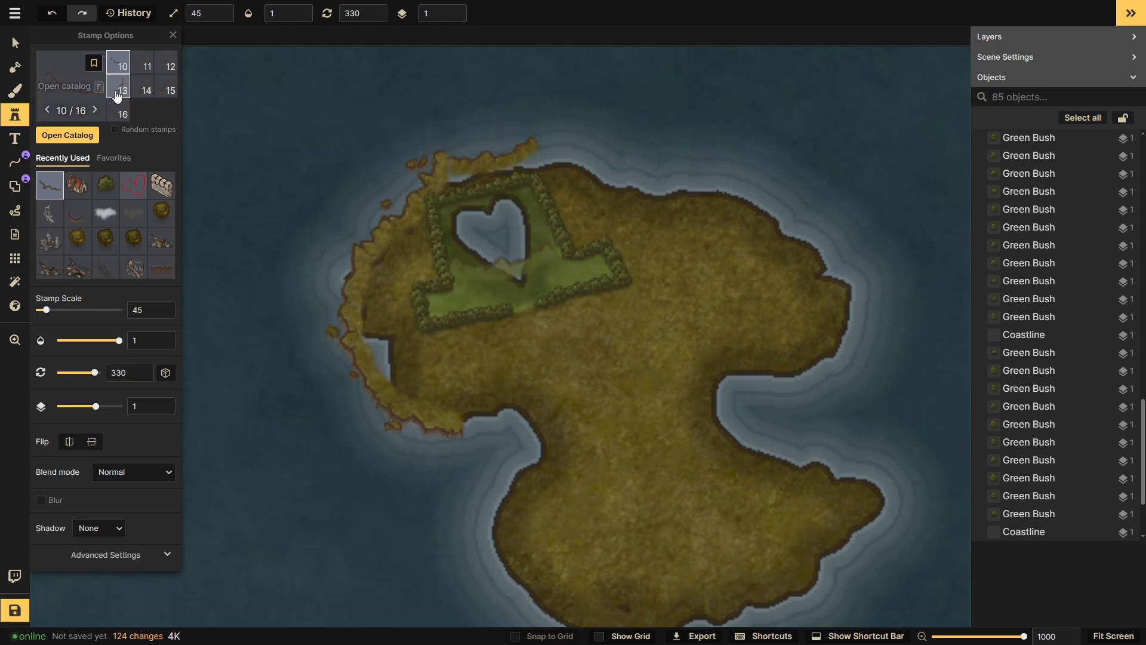
{"action": "scroll", "coordinate": [124, 95], "scroll_direction": "up", "scroll_amount": 1}
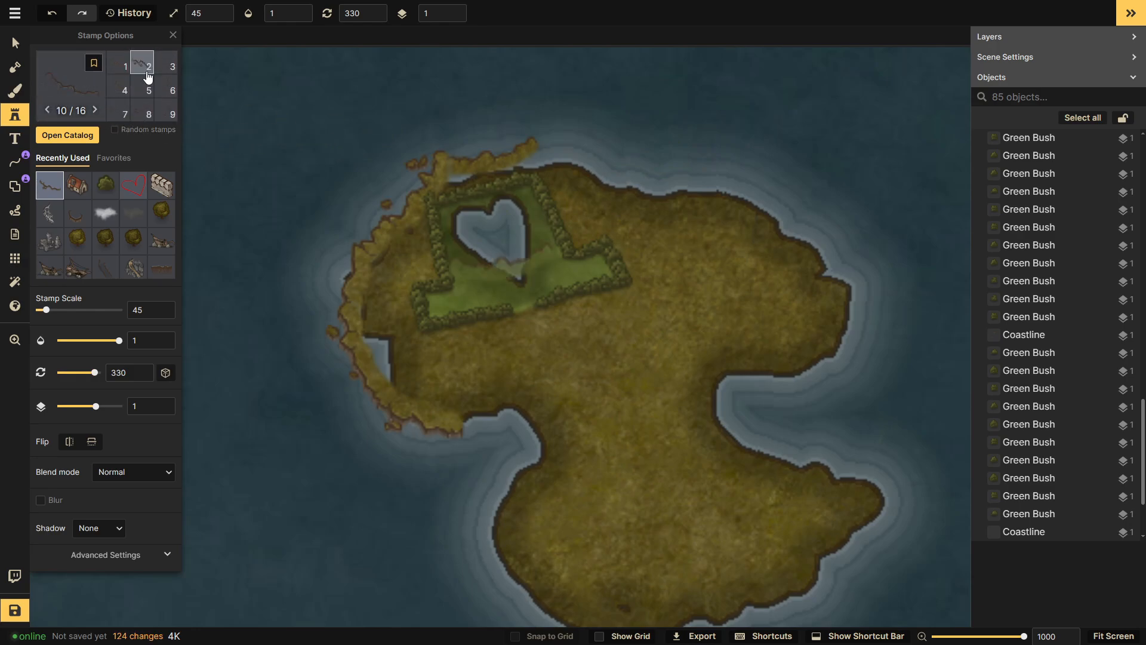
- Compare Coastline variants 9 and 4, and stamp variant 7 rotated to 45 on the northern shore above the garden's right corner
{"action": "left_click", "coordinate": [171, 113]}
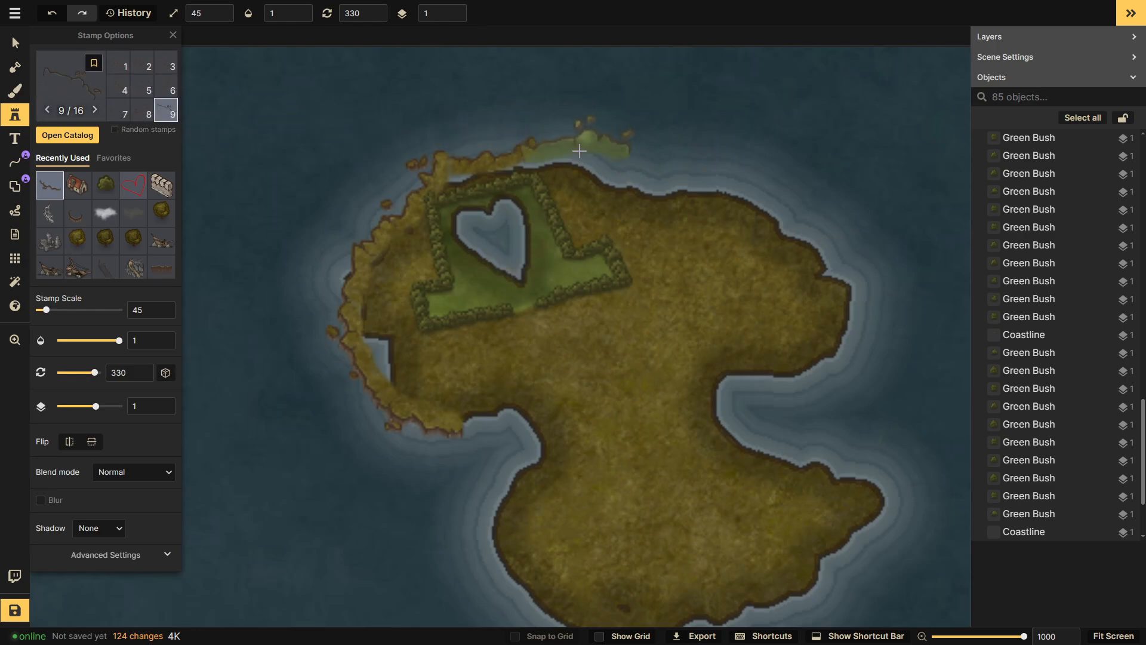
{"action": "left_click", "coordinate": [123, 108]}
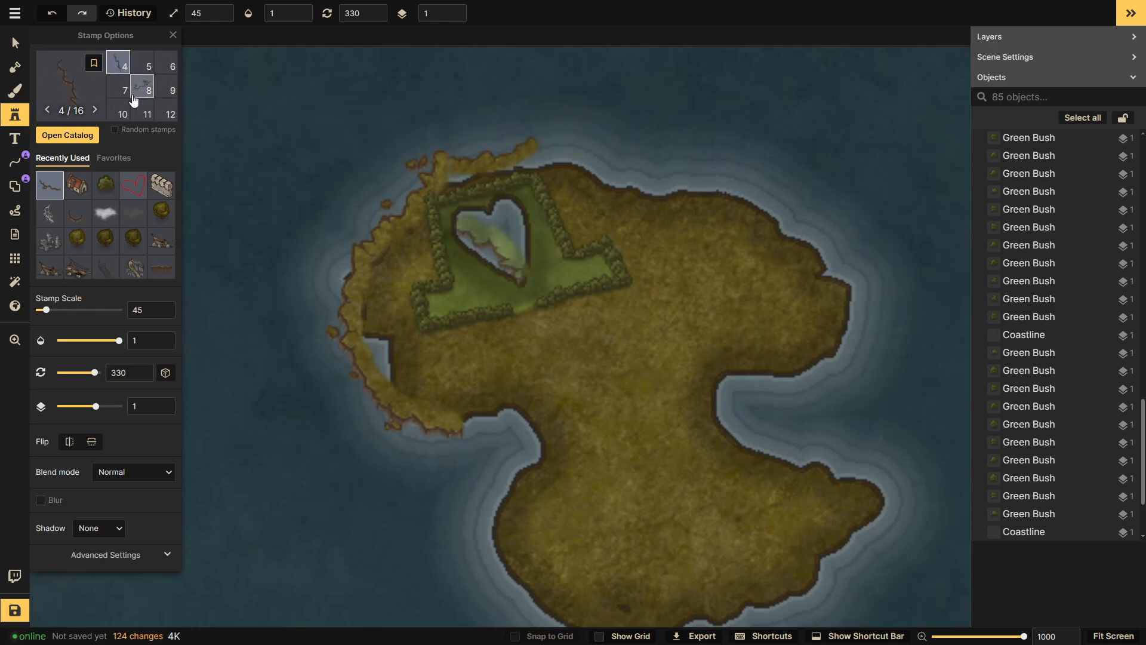
{"action": "left_click", "coordinate": [570, 160]}
{"action": "key", "text": "Escape"}
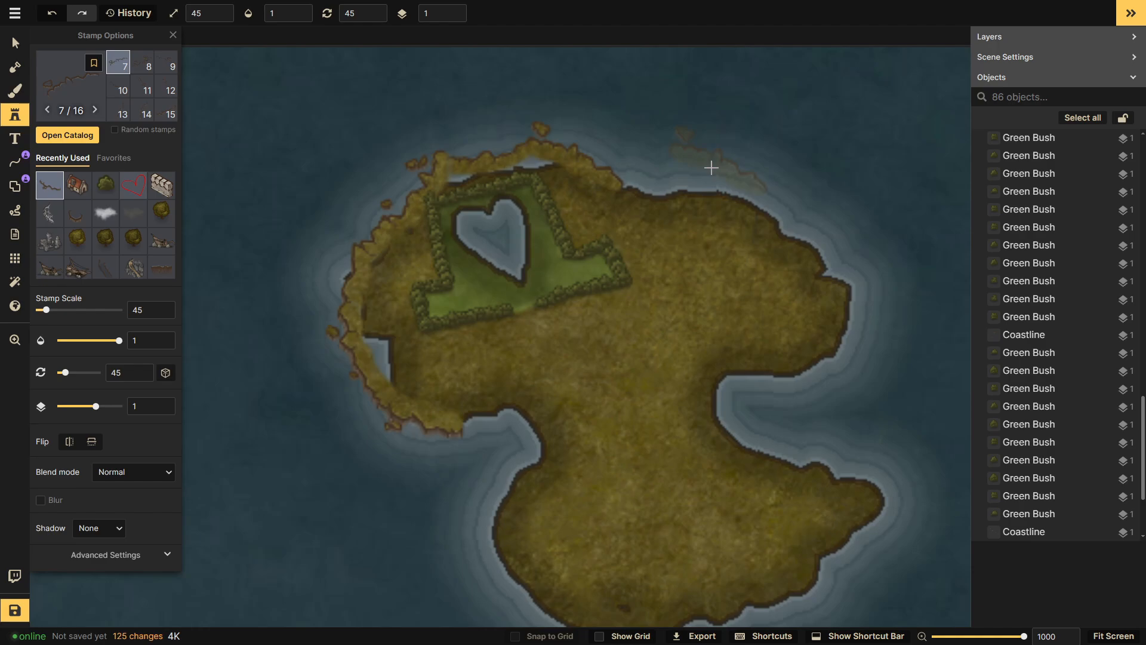
- Stamp Coastline variant 10 rotated to 345 along the dip in the northern shore, joining the previous coastline piece
{"action": "left_click", "coordinate": [118, 85]}
{"action": "key", "text": "q"}
{"action": "key", "text": "q"}
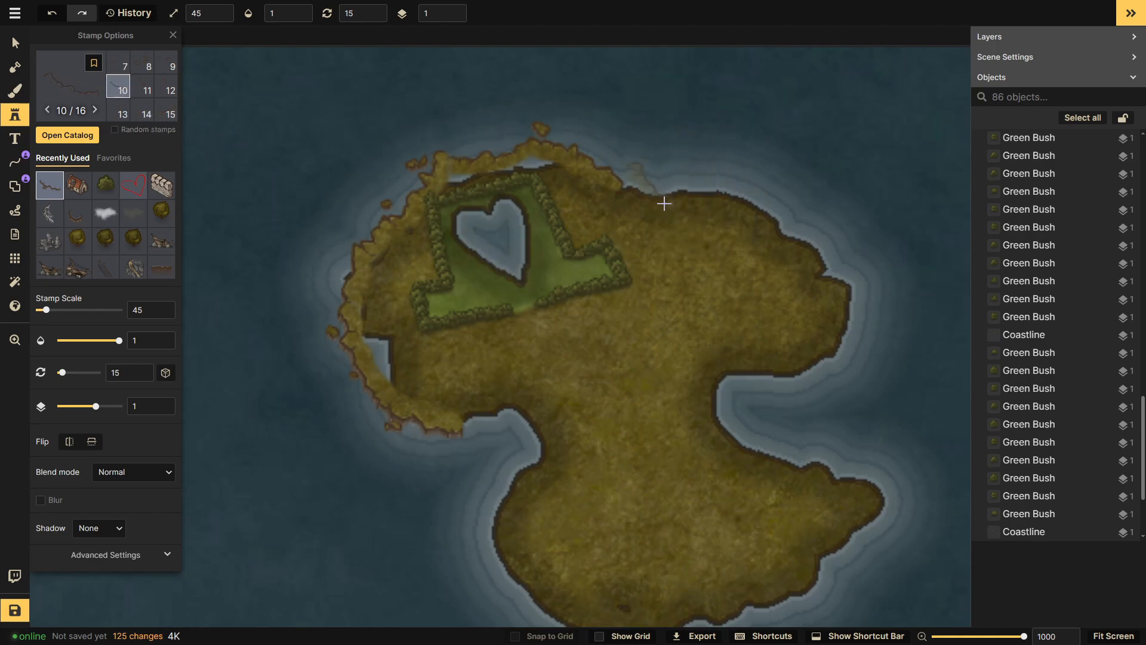
{"action": "left_click", "coordinate": [654, 196]}
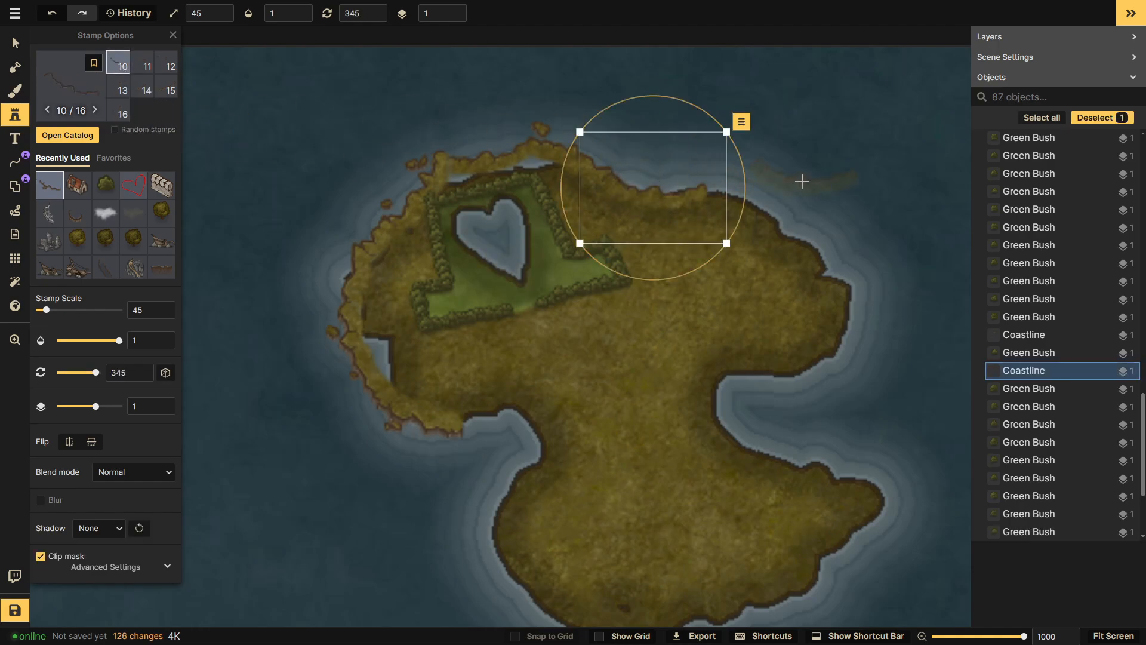
{"action": "key", "text": "Escape"}
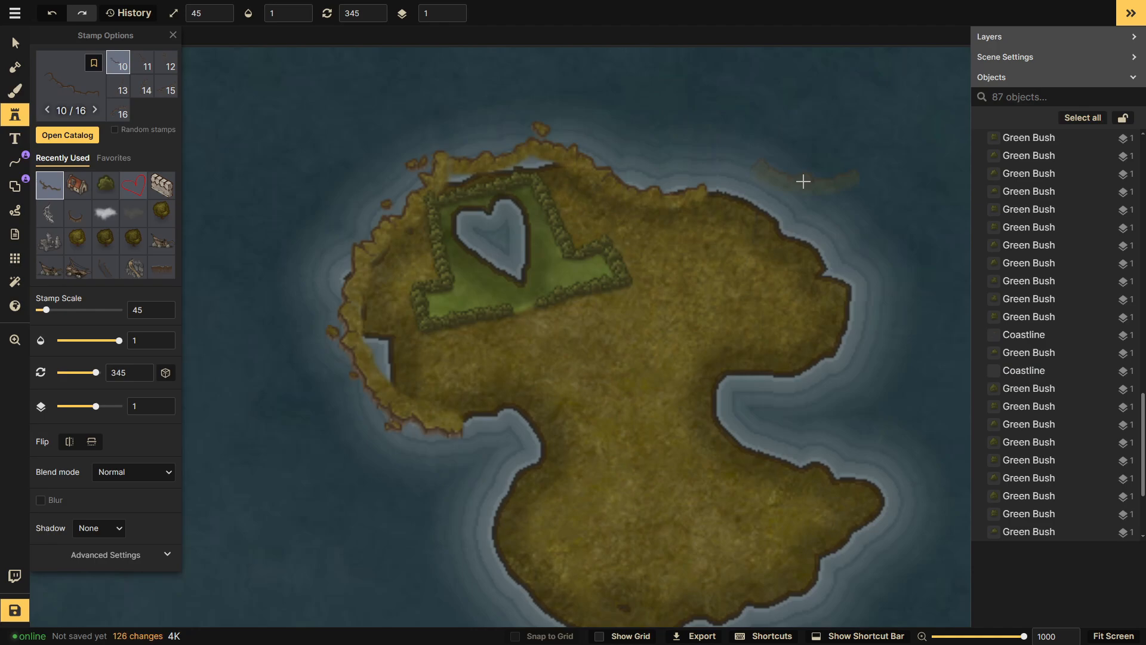
- Stamp Coastline variant 11 rotated to 315 on the northeastern shore, extending the coastline eastward
{"action": "scroll", "coordinate": [144, 90], "scroll_direction": "up", "scroll_amount": 3}
{"action": "left_click", "coordinate": [142, 116]}
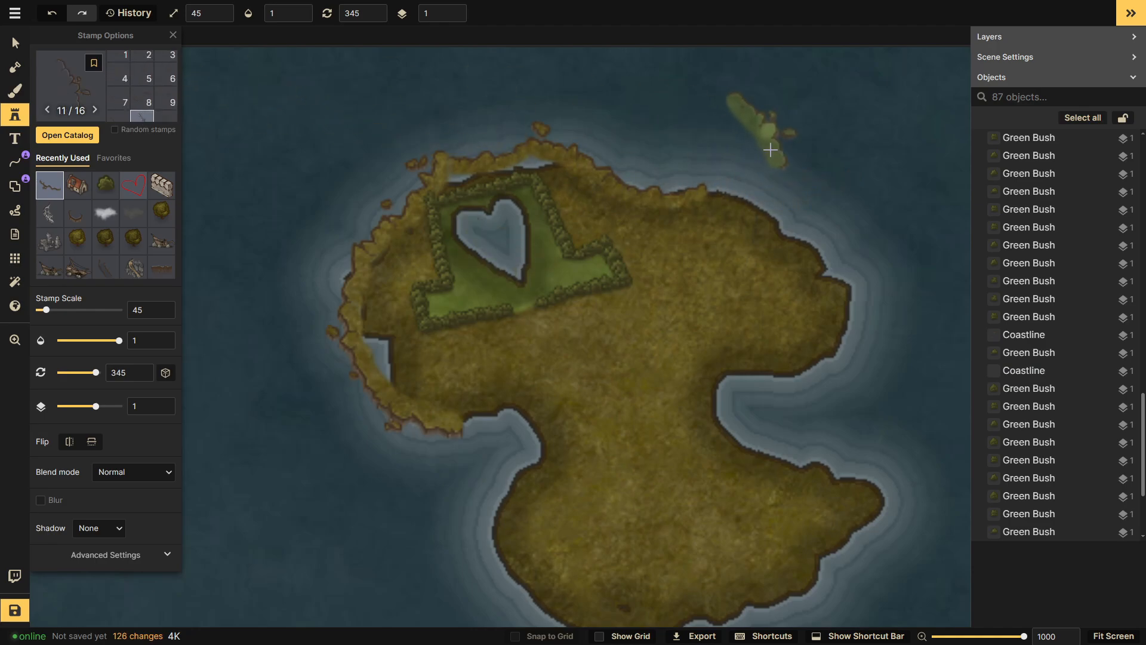
{"action": "key", "text": "q"}
{"action": "left_click", "coordinate": [743, 203]}
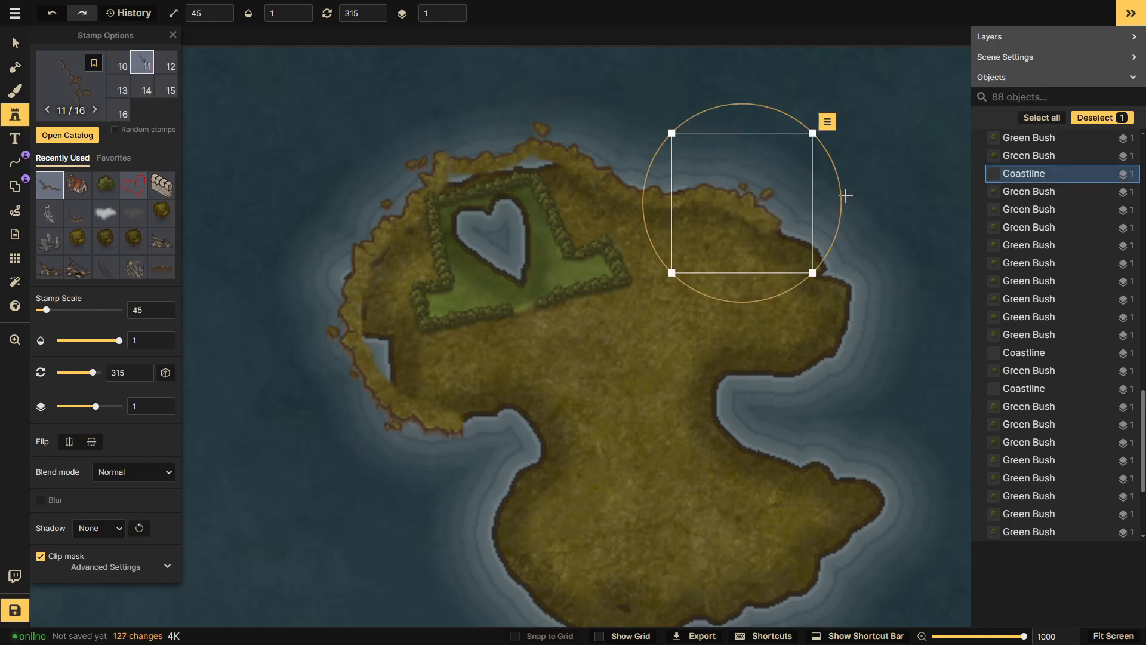
{"action": "key", "text": "Escape"}
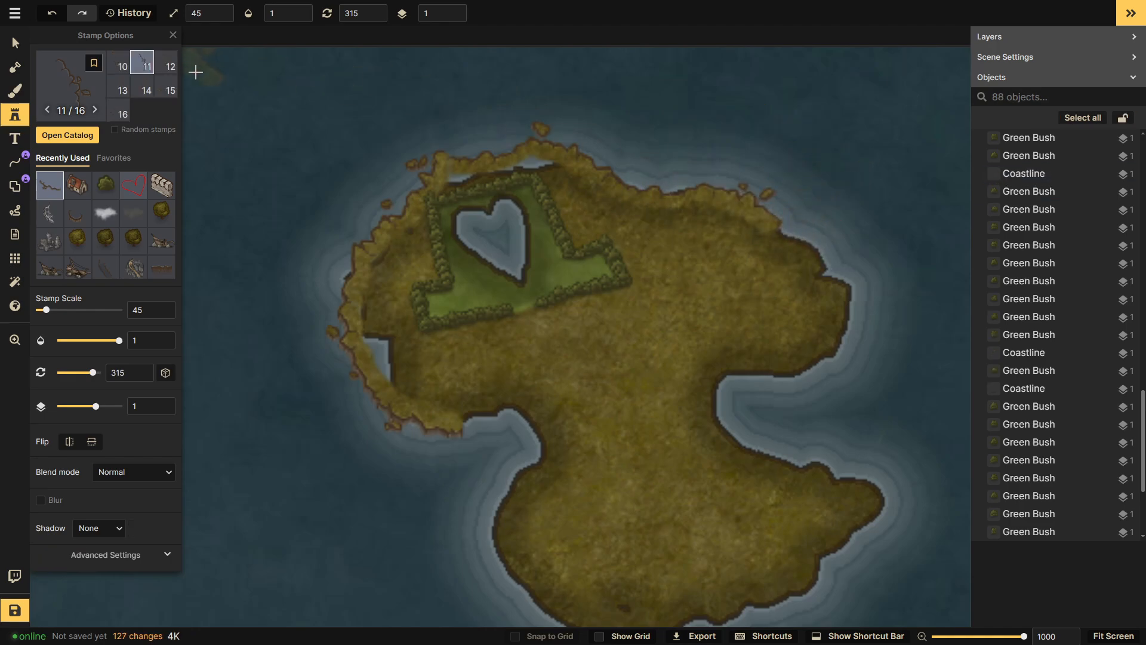
- Compare Coastline variants 6 and 5, and stamp variant 11 again at rotation 345 farther down the northeastern shore
{"action": "scroll", "coordinate": [146, 74], "scroll_direction": "up", "scroll_amount": 3}
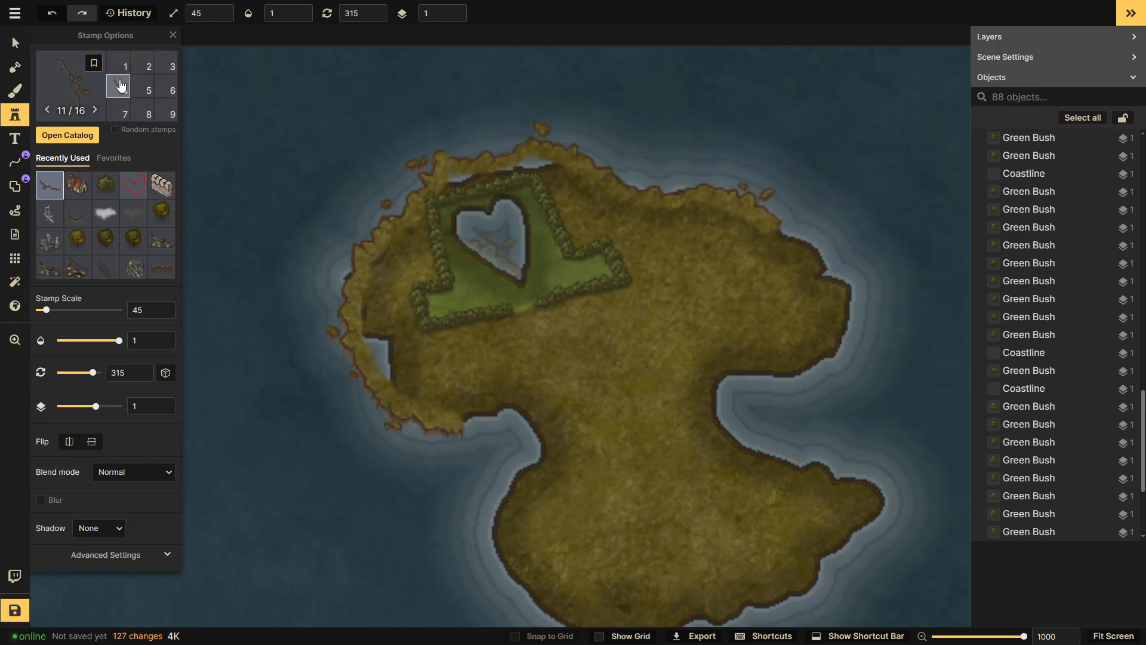
{"action": "left_click", "coordinate": [166, 87]}
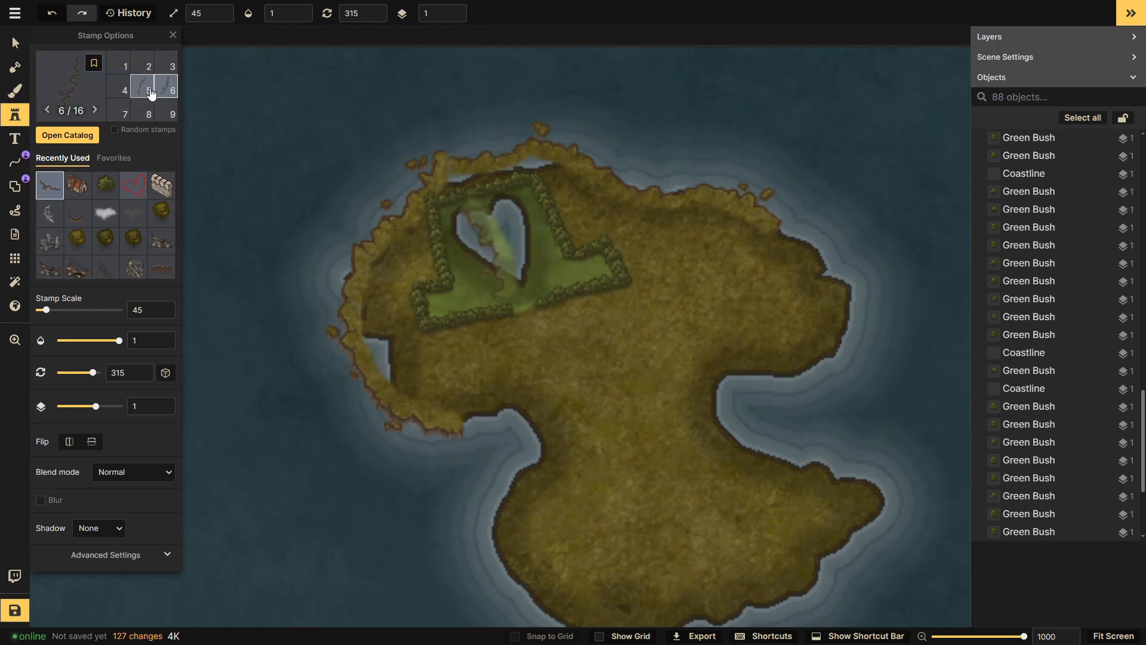
{"action": "left_click", "coordinate": [147, 89]}
{"action": "left_click", "coordinate": [137, 108]}
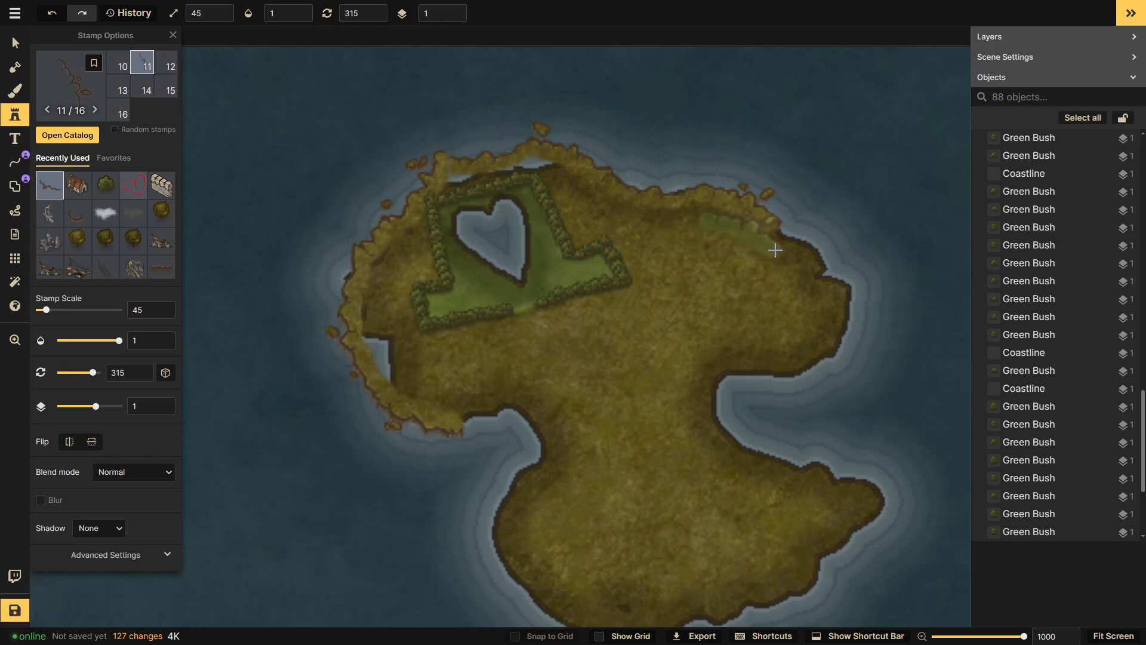
{"action": "scroll", "coordinate": [817, 254], "scroll_direction": "up", "scroll_amount": 1}
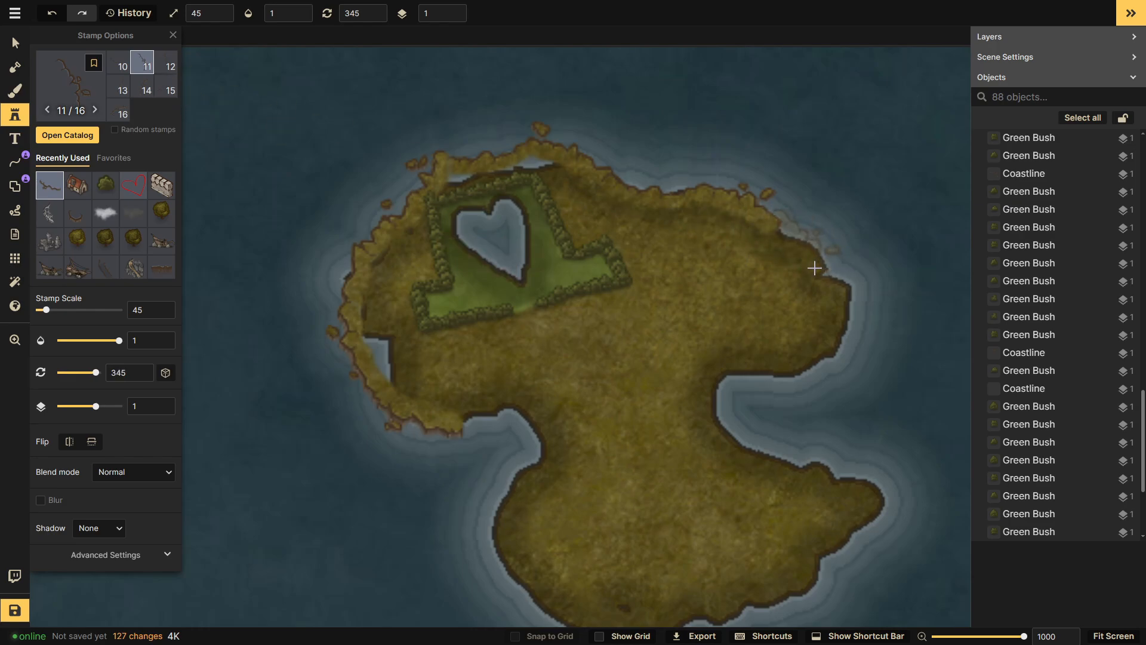
{"action": "left_click", "coordinate": [807, 271]}
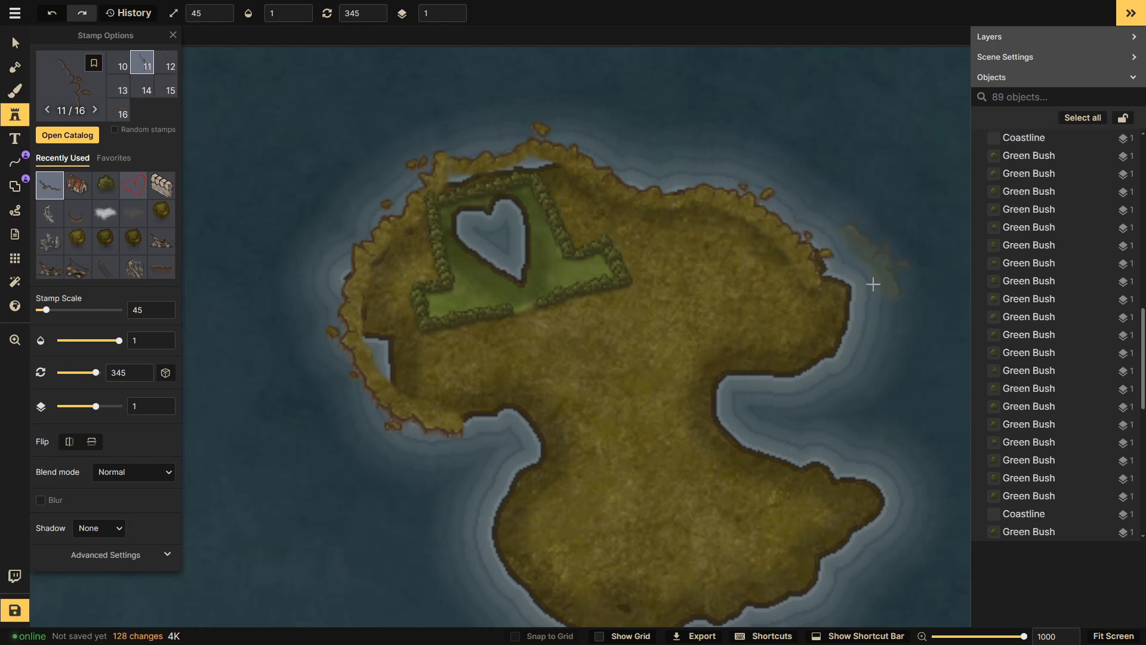
- Stamp Coastline variant 13 at rotation 345 down the eastern side of the island, just inside the land bulge
{"action": "scroll", "coordinate": [112, 104], "scroll_direction": "up", "scroll_amount": 1}
{"action": "scroll", "coordinate": [114, 104], "scroll_direction": "down", "scroll_amount": 1}
{"action": "left_click", "coordinate": [119, 85]}
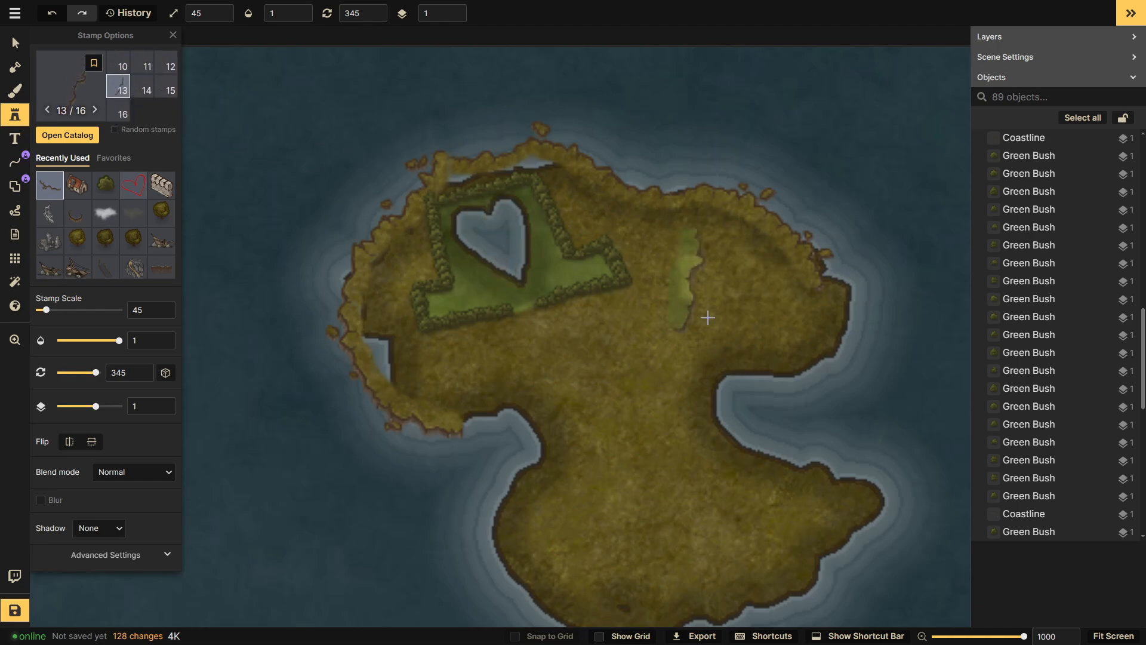
{"action": "left_click", "coordinate": [812, 348]}
- Stamp Coastline variant 2 rotated to 330 along the upper shore of the eastern inlet, joining the variant 13 piece
{"action": "scroll", "coordinate": [143, 101], "scroll_direction": "up", "scroll_amount": 1}
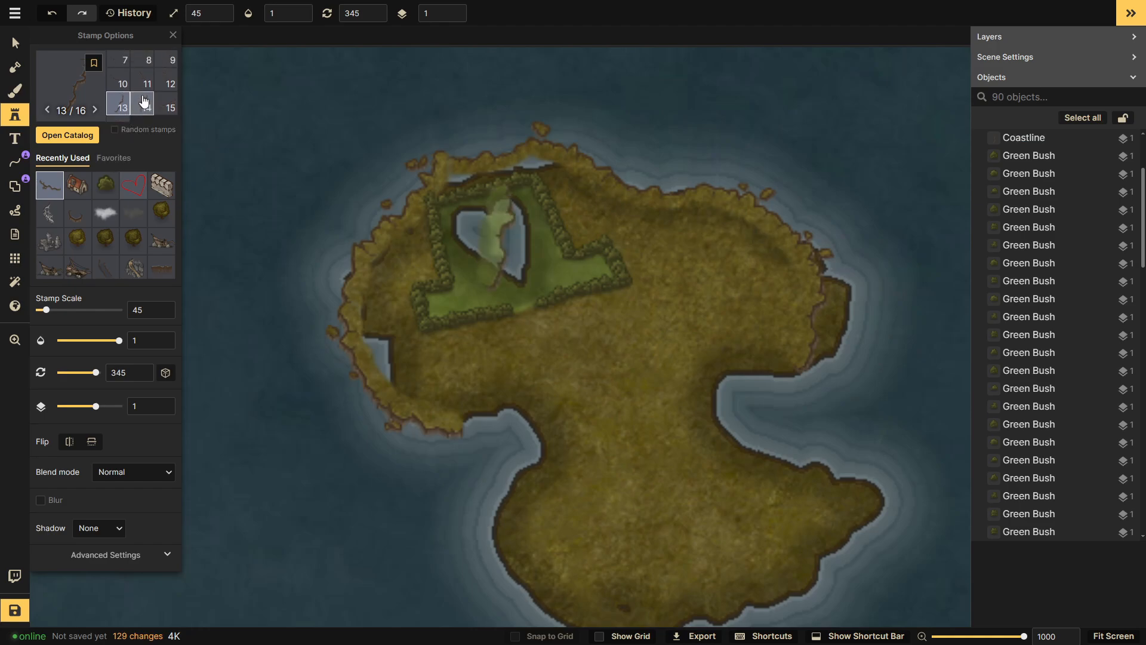
{"action": "scroll", "coordinate": [143, 101], "scroll_direction": "up", "scroll_amount": 2}
{"action": "left_click", "coordinate": [142, 62]}
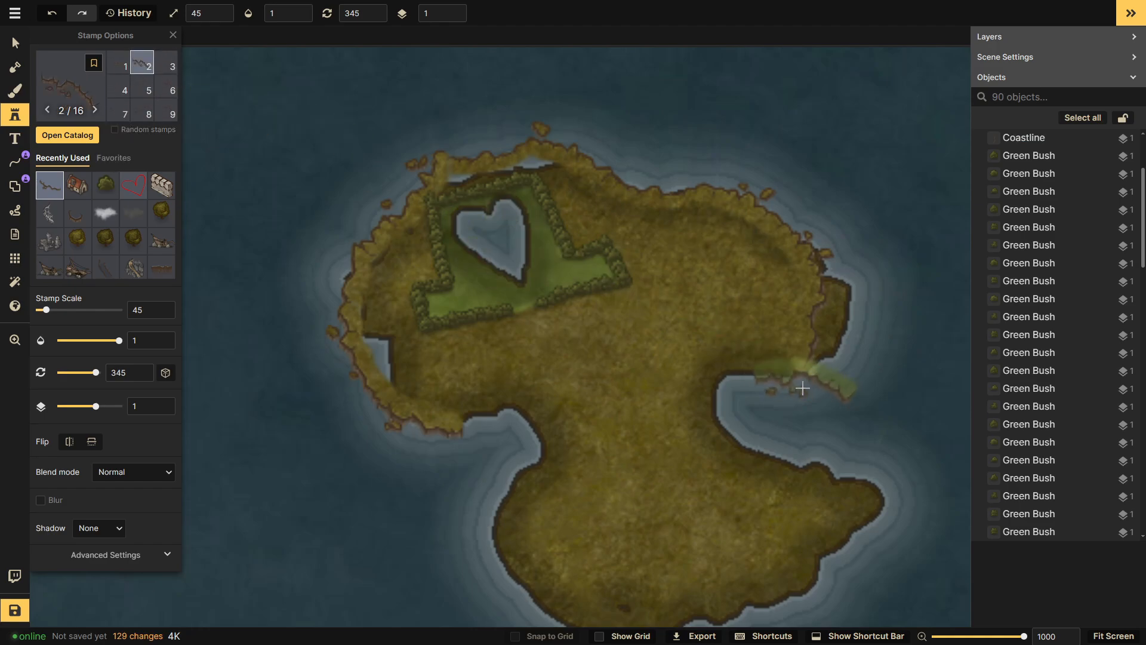
{"action": "scroll", "coordinate": [752, 381], "scroll_direction": "down", "scroll_amount": 1}
{"action": "left_click", "coordinate": [755, 370]}
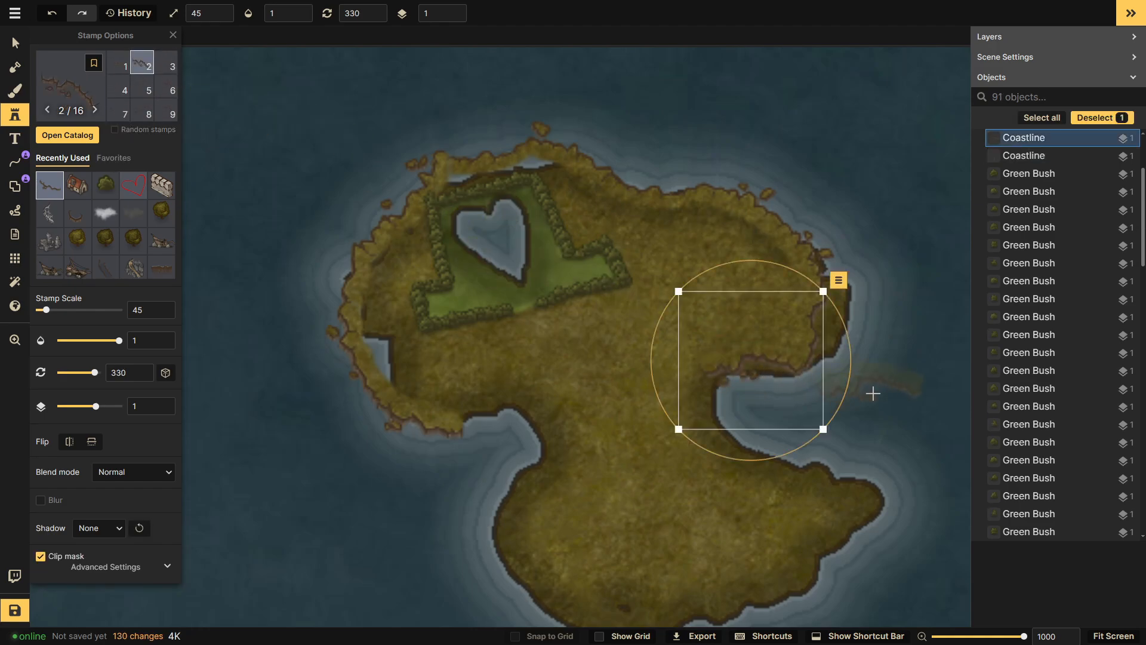
{"action": "key", "text": "Escape"}
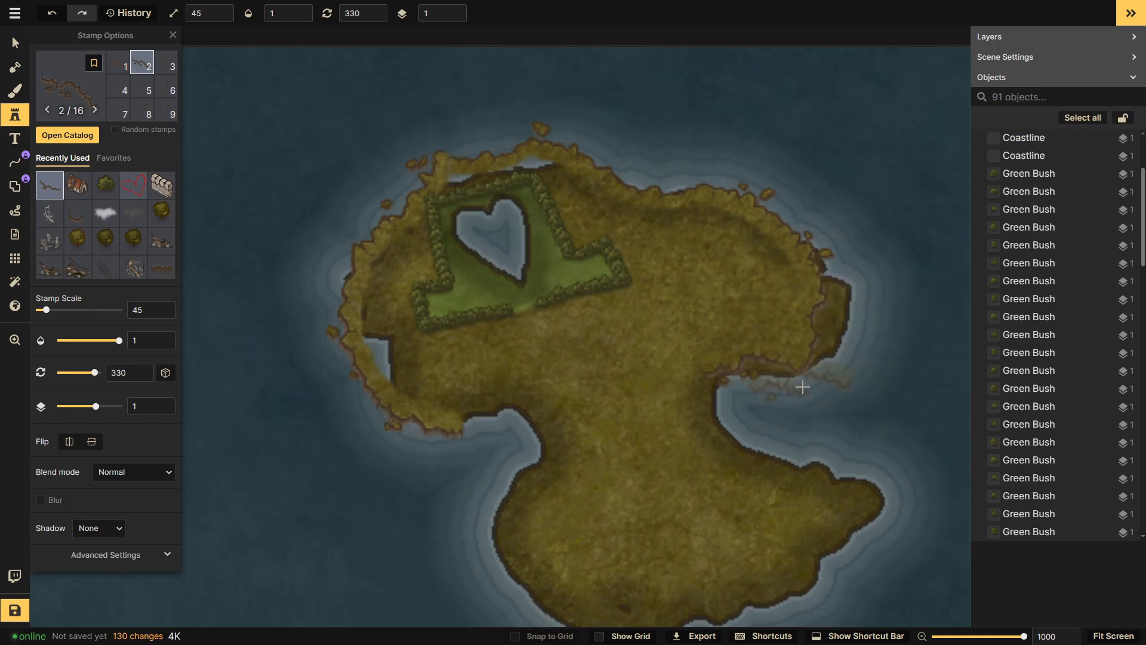
- Fill the water notch behind the western coastline with land using the Mask tool's Add action at brush size 4
{"action": "left_click", "coordinate": [15, 67]}
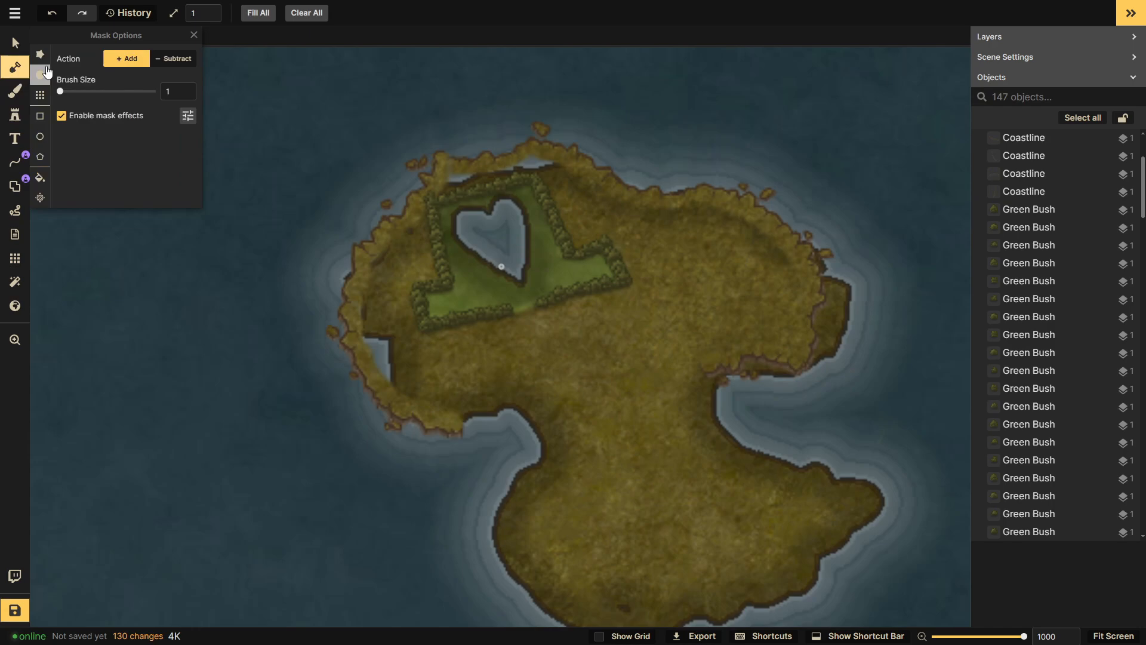
{"action": "left_click", "coordinate": [177, 64]}
{"action": "scroll", "coordinate": [389, 338], "scroll_direction": "down", "scroll_amount": 1}
{"action": "left_click", "coordinate": [137, 60]}
{"action": "key", "text": "]"}
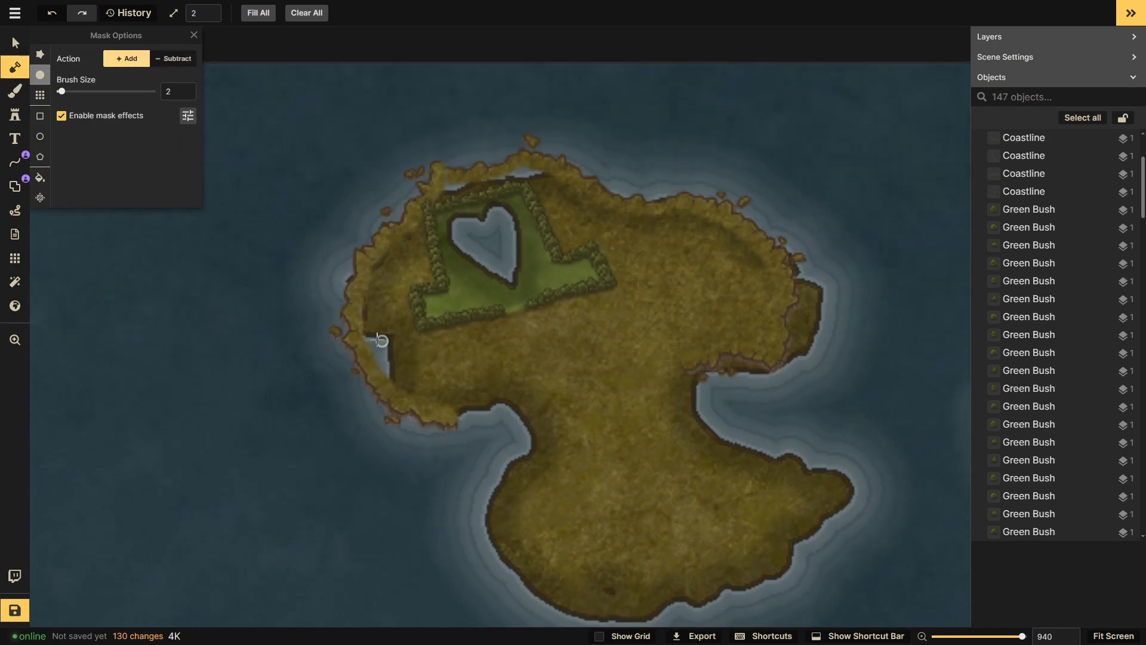
{"action": "key", "text": "]"}
{"action": "key", "text": "]"}
{"action": "scroll", "coordinate": [376, 339], "scroll_direction": "up", "scroll_amount": 1}
{"action": "mouse_move", "coordinate": [368, 331]}
{"action": "left_mouse_down"}
{"action": "mouse_move", "coordinate": [394, 376]}
{"action": "mouse_move", "coordinate": [387, 339]}
{"action": "mouse_move", "coordinate": [420, 384]}
{"action": "mouse_move", "coordinate": [460, 400]}
{"action": "left_mouse_up"}
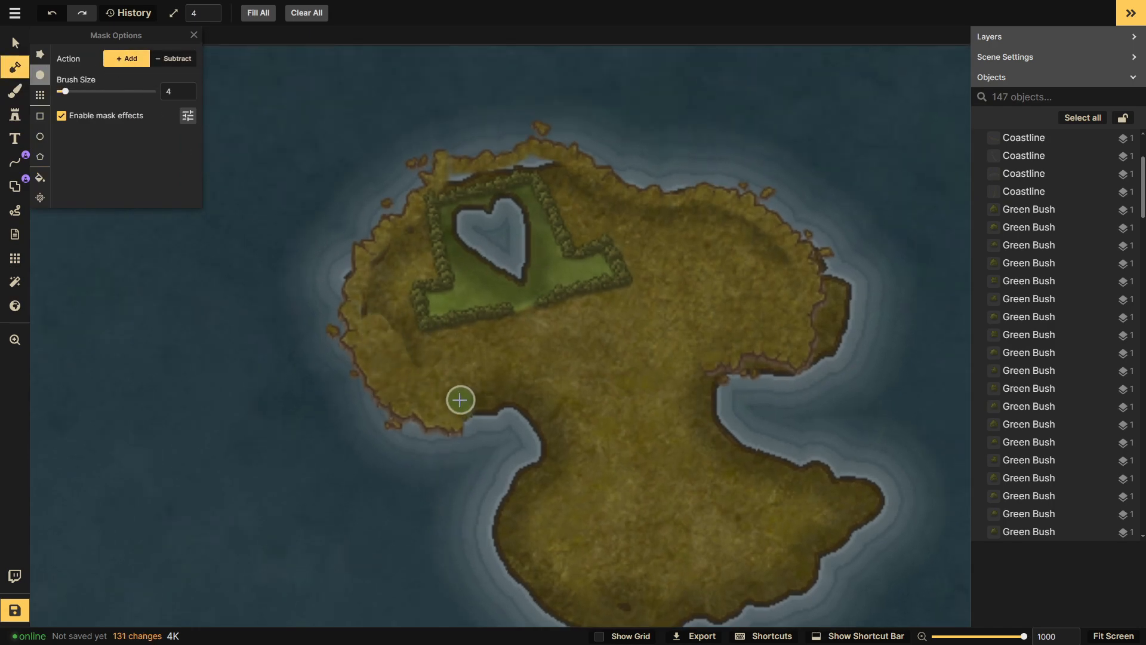
- Extend the land mask with brush size 4 strokes along the inner edge of the western and northwestern coastline stamps
{"action": "left_click_drag", "start_coordinate": [377, 336], "coordinate": [376, 297]}
{"action": "left_click", "coordinate": [374, 285]}
{"action": "left_click", "coordinate": [375, 289]}
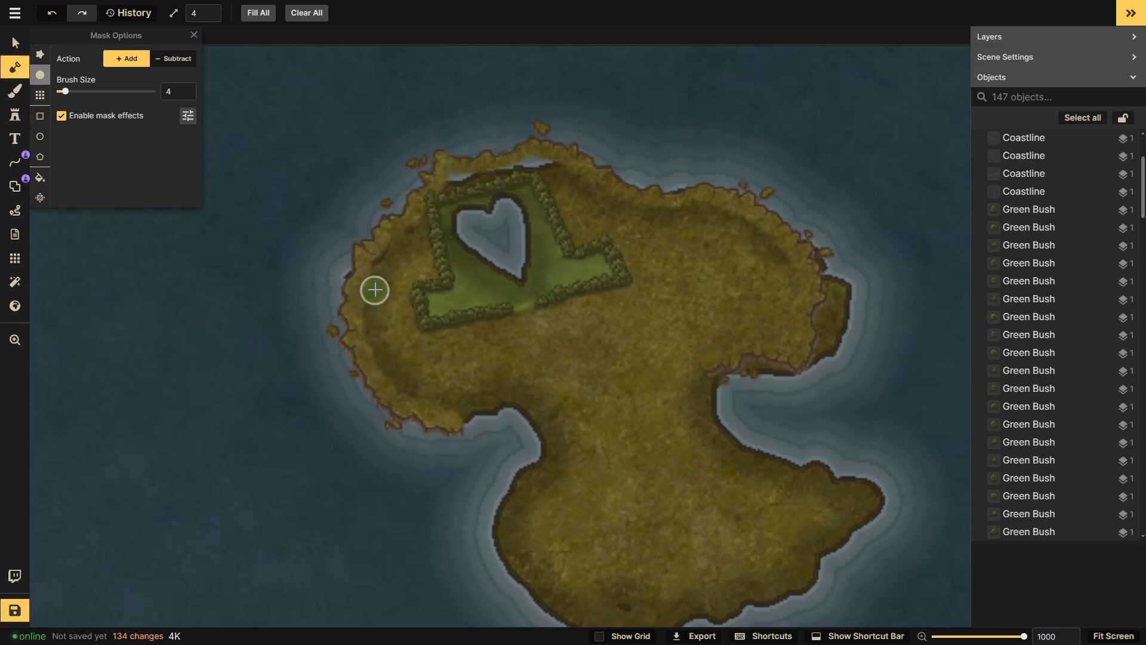
{"action": "left_click", "coordinate": [389, 257]}
{"action": "left_click", "coordinate": [389, 259]}
{"action": "left_click", "coordinate": [402, 243]}
{"action": "left_click", "coordinate": [406, 239]}
{"action": "left_click", "coordinate": [413, 235]}
{"action": "left_click", "coordinate": [410, 259]}
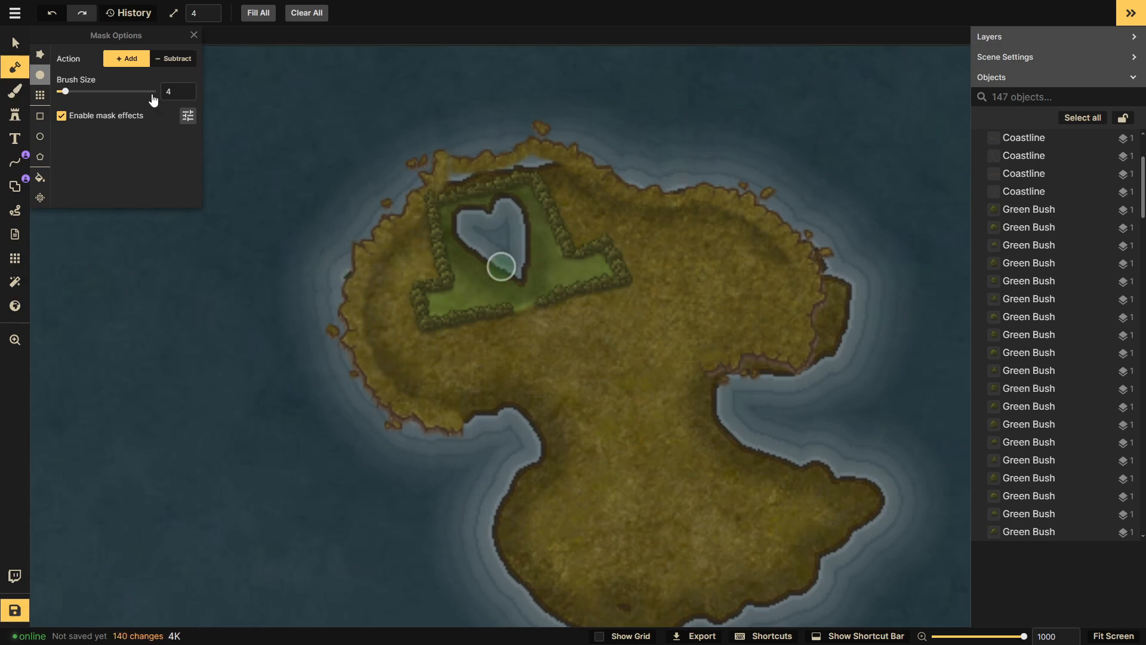
- Add land at brush size 3 to close the gaps between the island and its northern and northeastern coastline stamps
{"action": "left_click", "coordinate": [171, 60]}
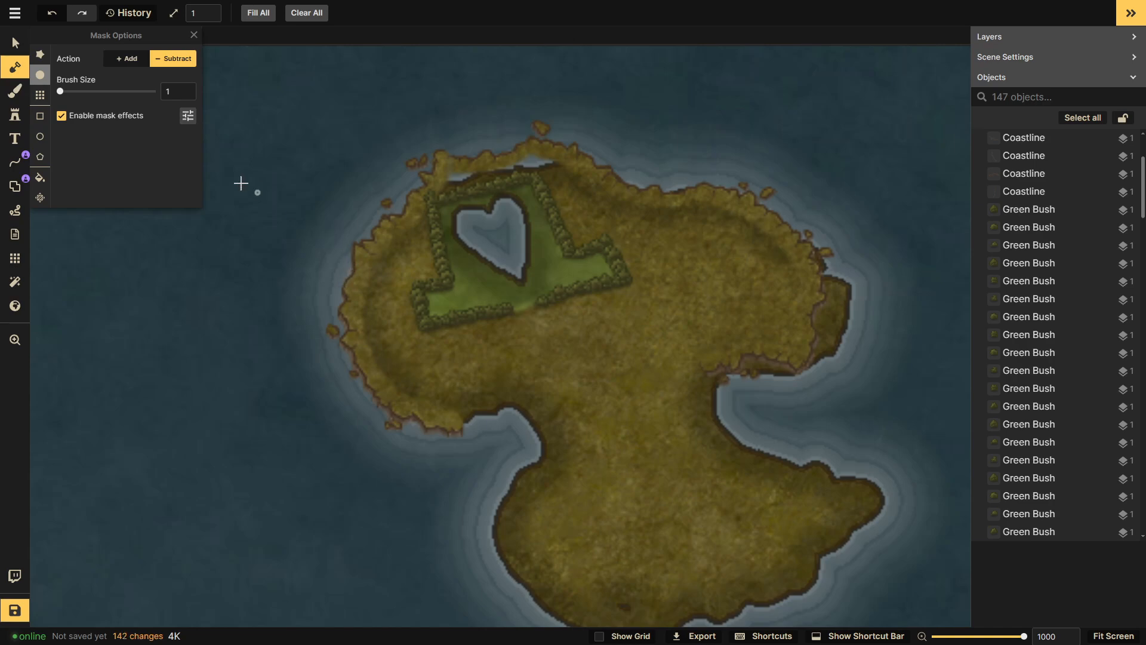
{"action": "left_click", "coordinate": [127, 59]}
{"action": "mouse_move", "coordinate": [440, 174]}
{"action": "left_mouse_down"}
{"action": "mouse_move", "coordinate": [490, 187]}
{"action": "mouse_move", "coordinate": [447, 169]}
{"action": "mouse_move", "coordinate": [552, 172]}
{"action": "mouse_move", "coordinate": [526, 163]}
{"action": "mouse_move", "coordinate": [556, 169]}
{"action": "left_mouse_up"}
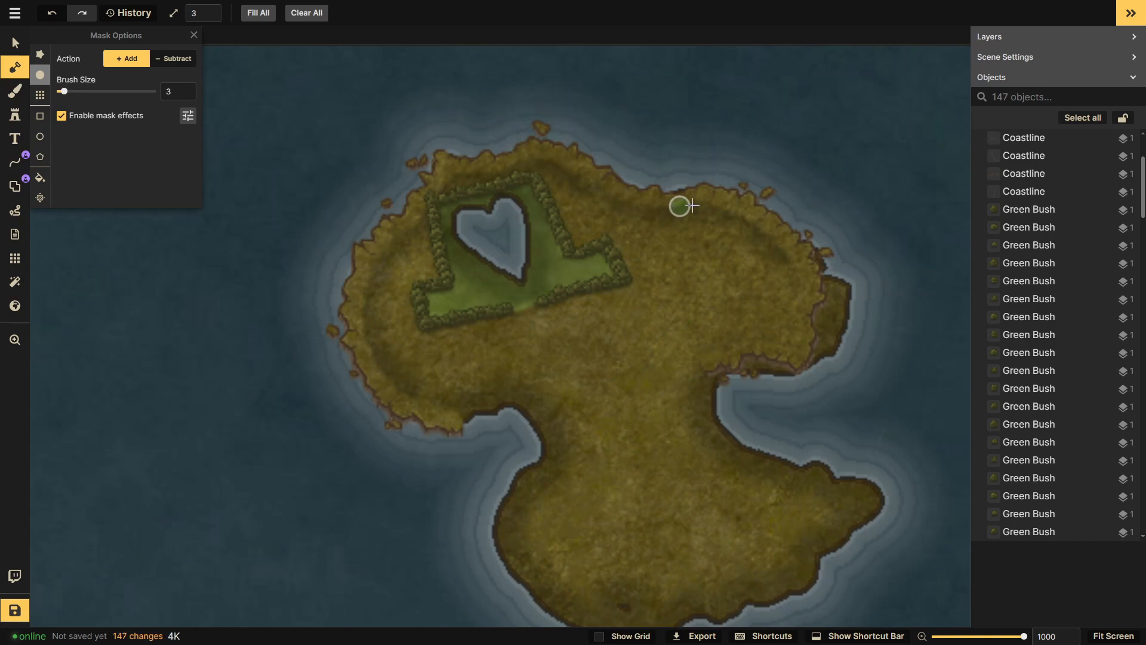
{"action": "mouse_move", "coordinate": [681, 206]}
{"action": "left_mouse_down"}
{"action": "mouse_move", "coordinate": [758, 238]}
{"action": "mouse_move", "coordinate": [797, 272]}
{"action": "left_mouse_up"}
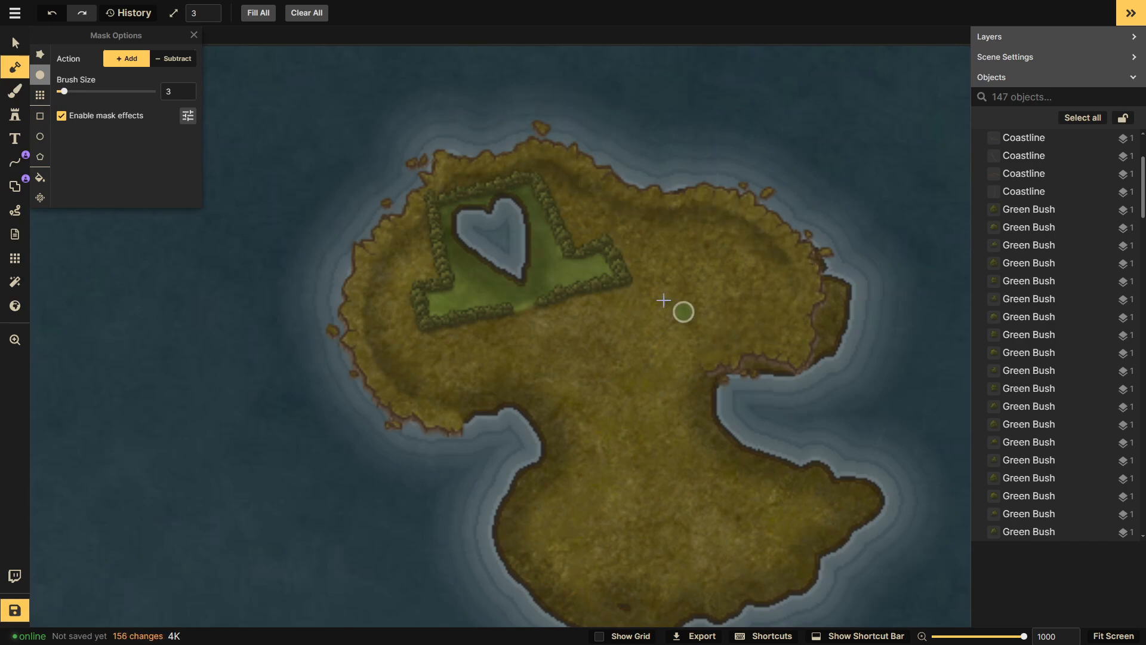
- Subtract the land sticking out beyond the eastern coastline and the eastern inlet's upper coastline using brush sizes 1 and 2
{"action": "left_click", "coordinate": [173, 59]}
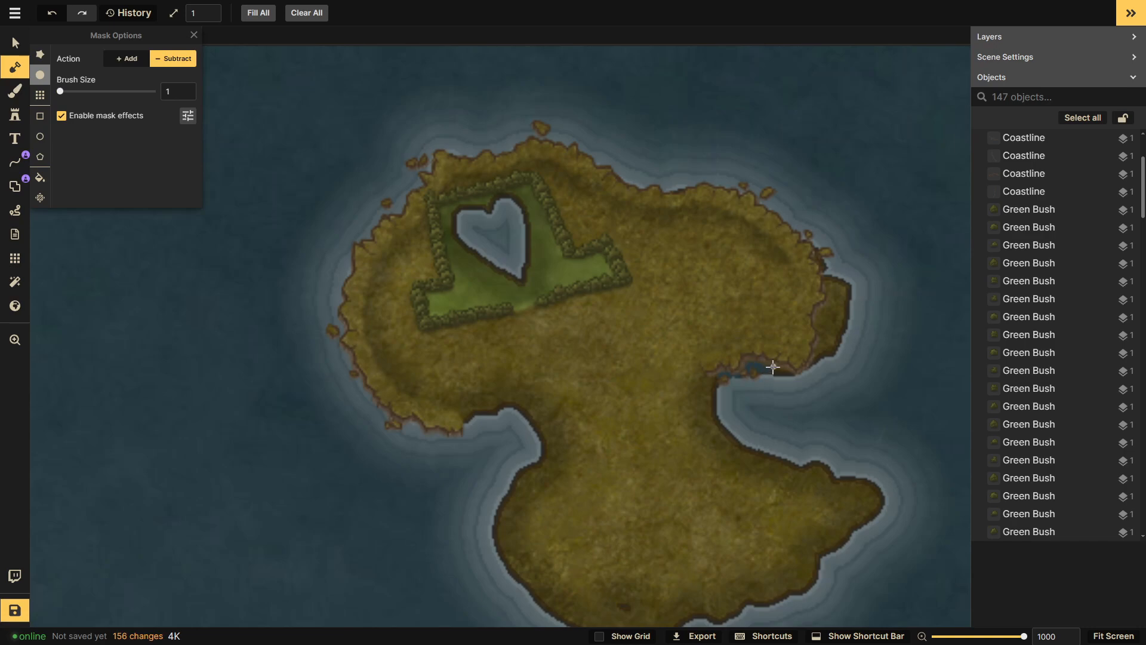
{"action": "mouse_move", "coordinate": [784, 372]}
{"action": "left_mouse_down"}
{"action": "mouse_move", "coordinate": [811, 386]}
{"action": "mouse_move", "coordinate": [778, 389]}
{"action": "left_mouse_up"}
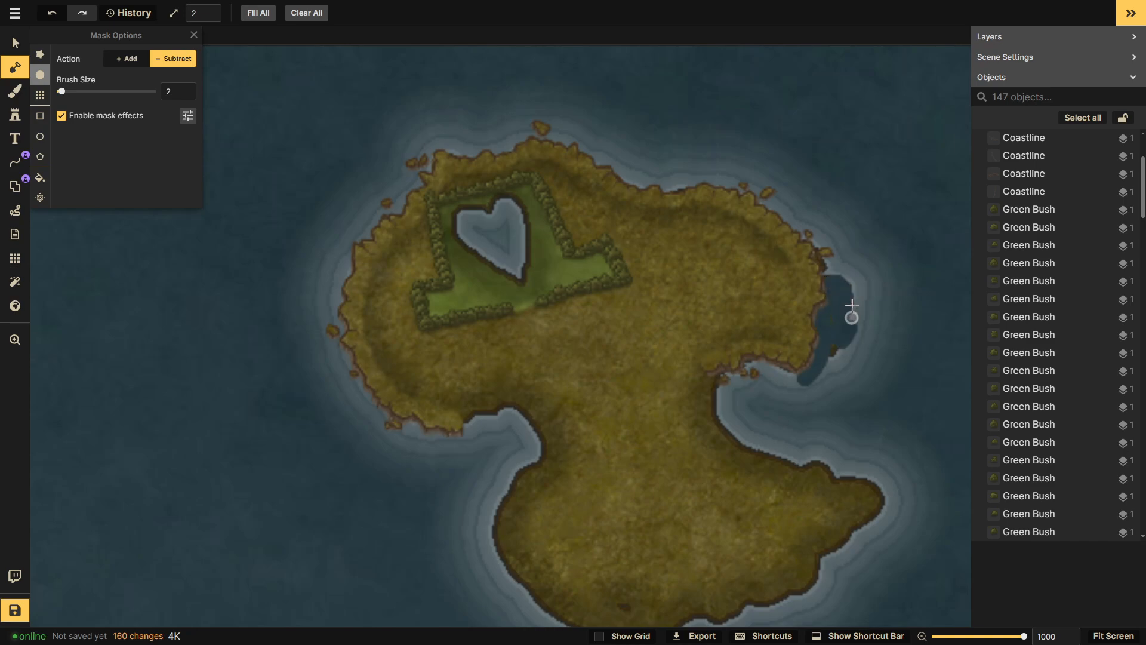
{"action": "mouse_move", "coordinate": [852, 306]}
{"action": "left_mouse_down"}
{"action": "mouse_move", "coordinate": [830, 360]}
{"action": "mouse_move", "coordinate": [871, 302]}
{"action": "left_mouse_up"}
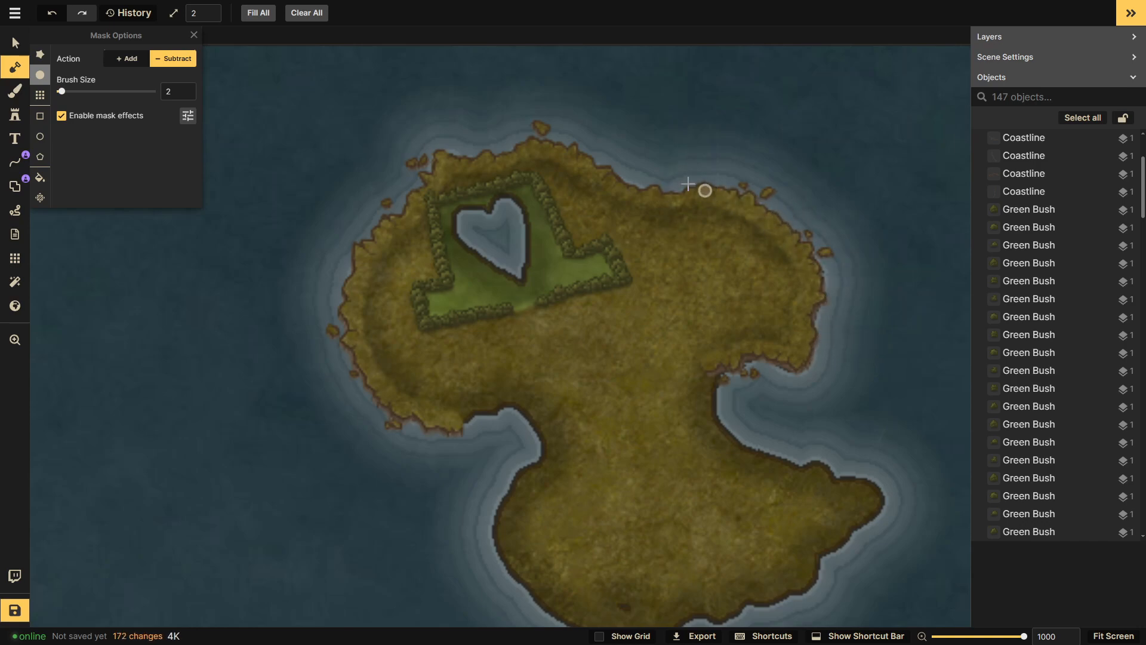
{"action": "scroll", "coordinate": [797, 292], "scroll_direction": "down", "scroll_amount": 2}
{"action": "scroll", "coordinate": [735, 374], "scroll_direction": "up", "scroll_amount": 2}
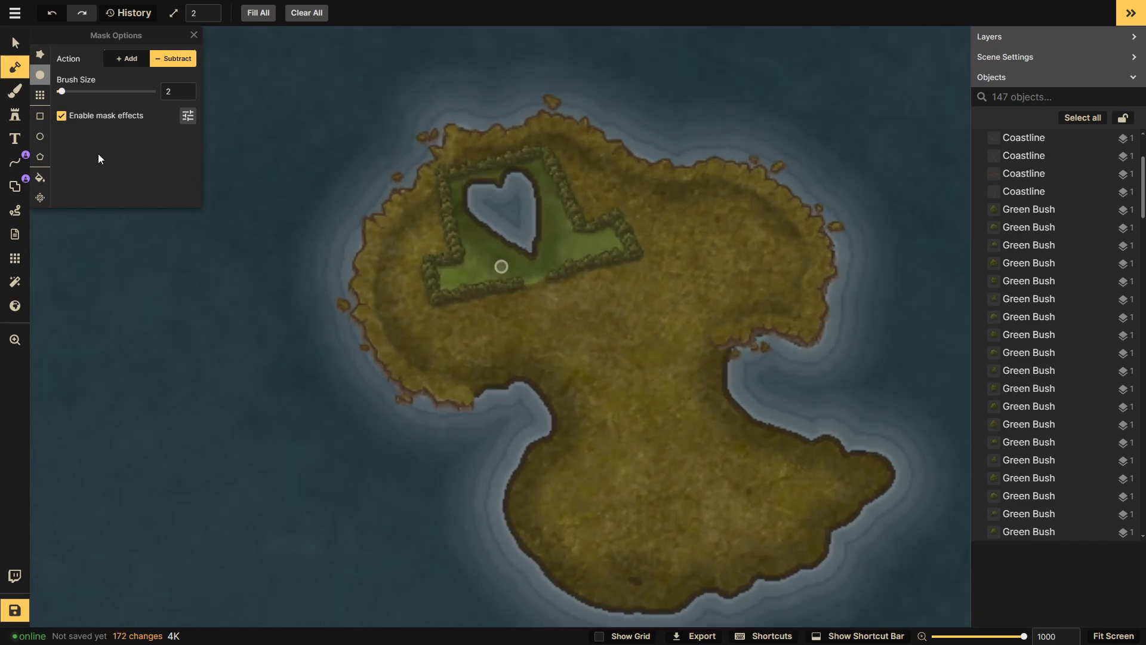
- Place variant 1 of the brown Short Cliff stamp at scale 45 across the land just west of the eastern inlet
{"action": "left_click", "coordinate": [15, 115]}
{"action": "left_click", "coordinate": [64, 133]}
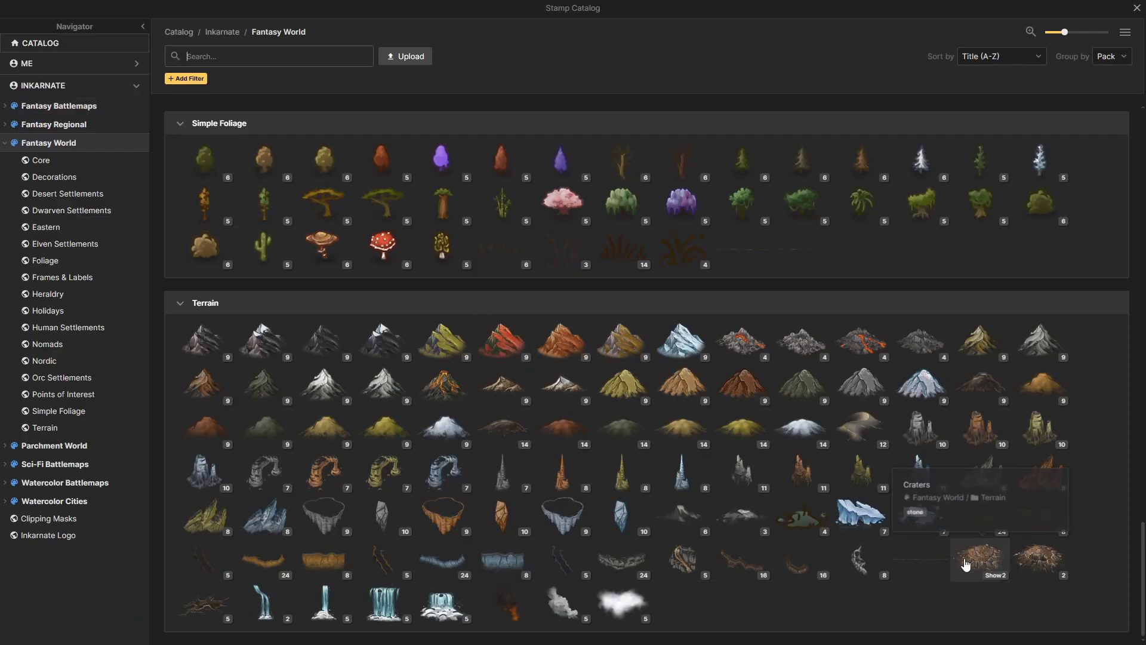
{"action": "left_click", "coordinate": [980, 513]}
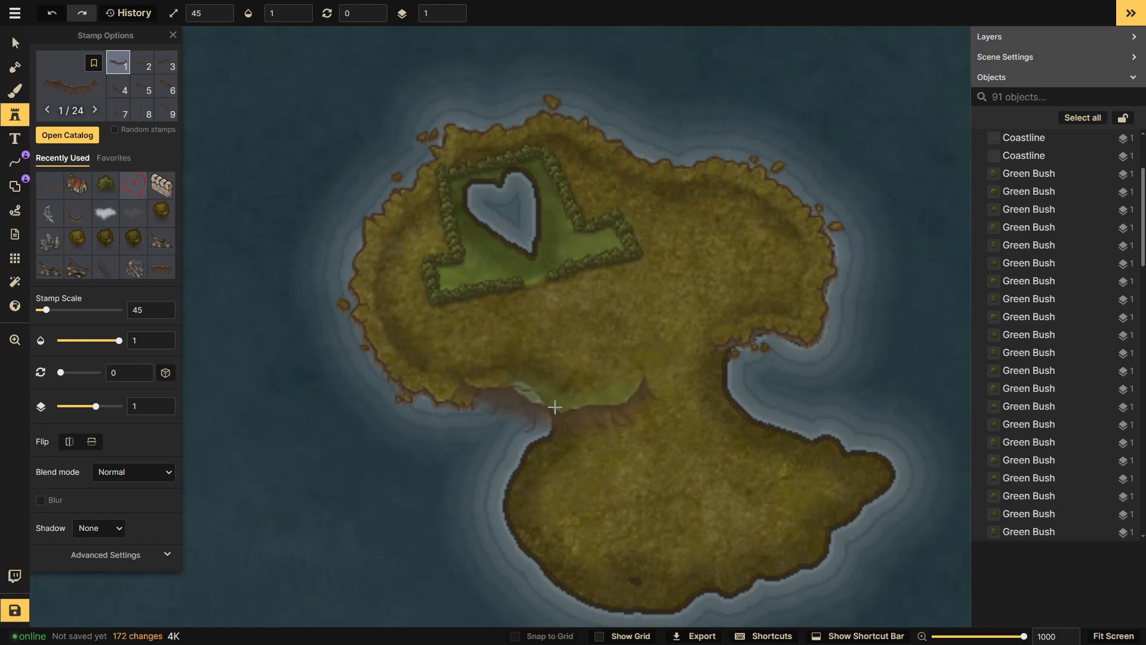
{"action": "left_click", "coordinate": [67, 135]}
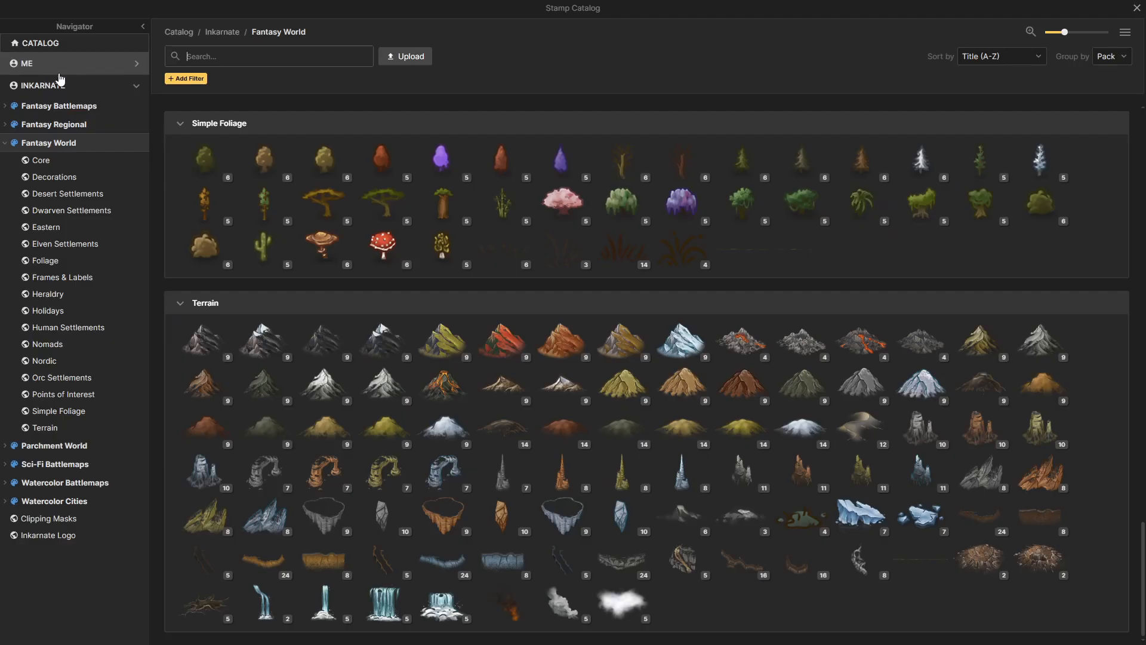
{"action": "left_click", "coordinate": [1042, 513]}
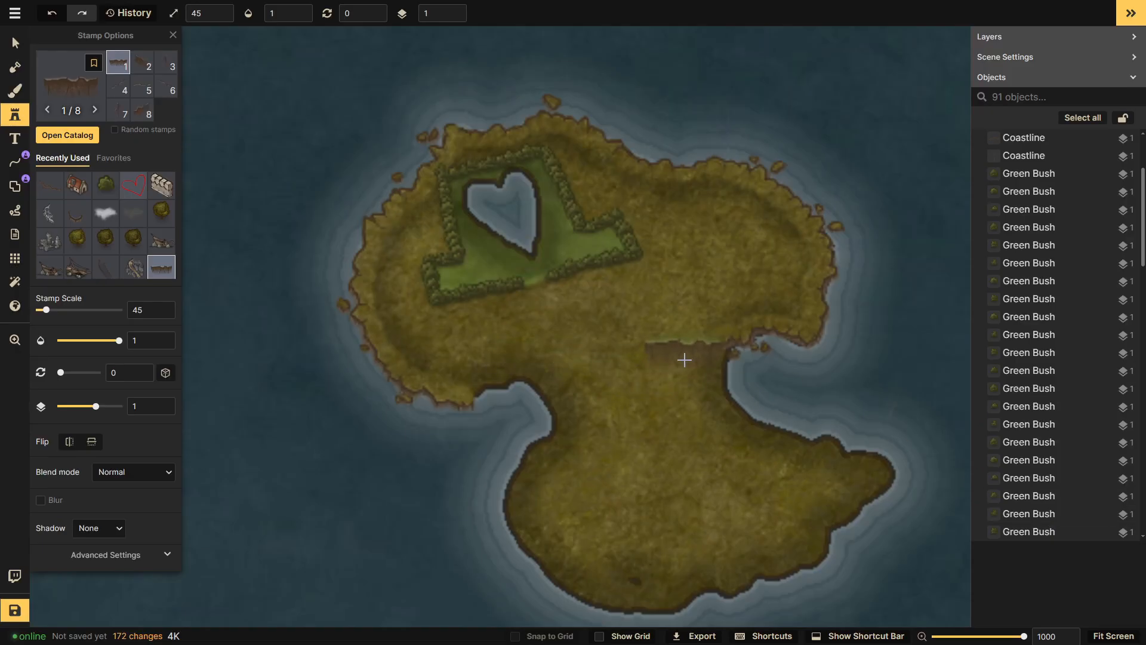
{"action": "left_click", "coordinate": [681, 365]}
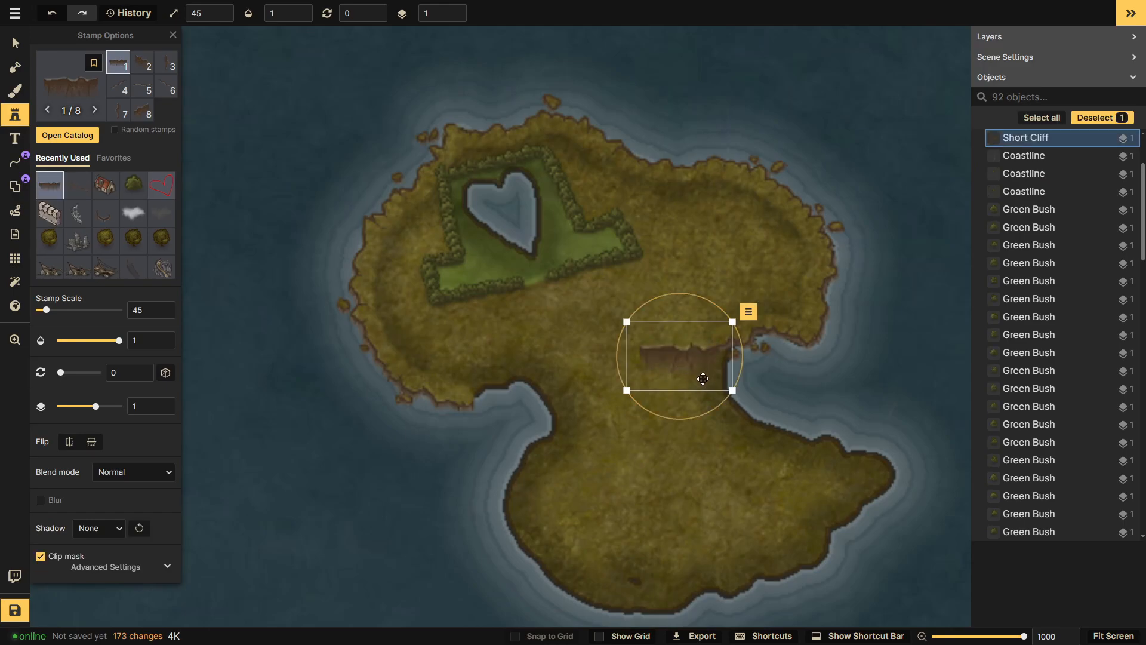
{"action": "key", "text": "Escape"}
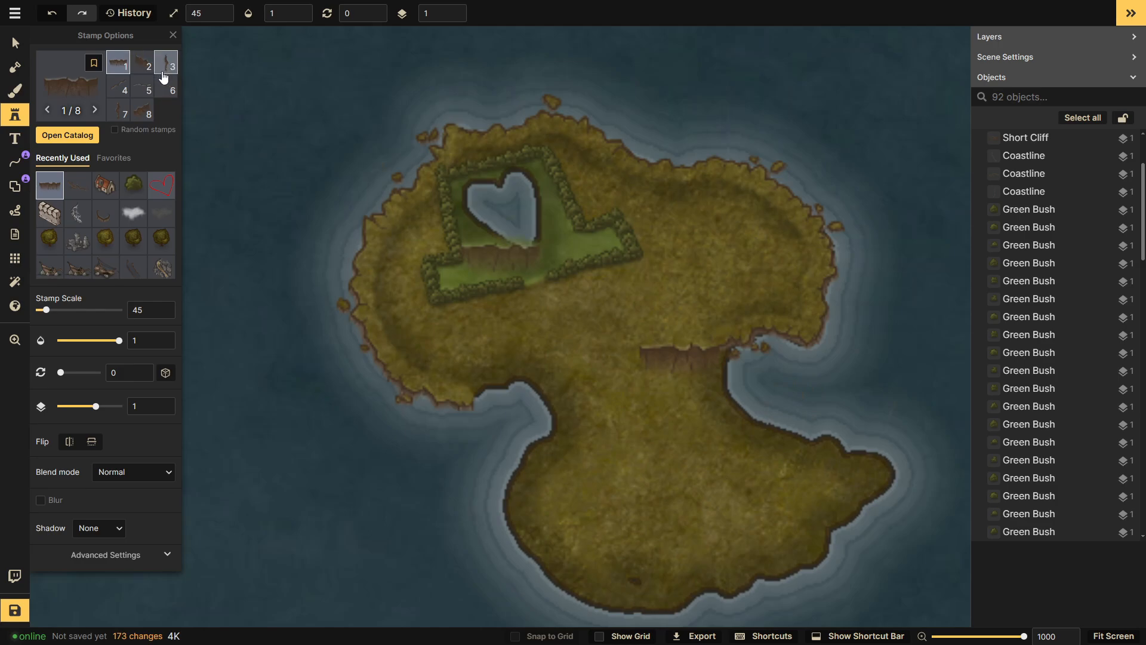
- Place variant 1 of the brown Ramp stamp, rotated to 345 degrees, on the land neck west of the short cliff
{"action": "left_click", "coordinate": [142, 109]}
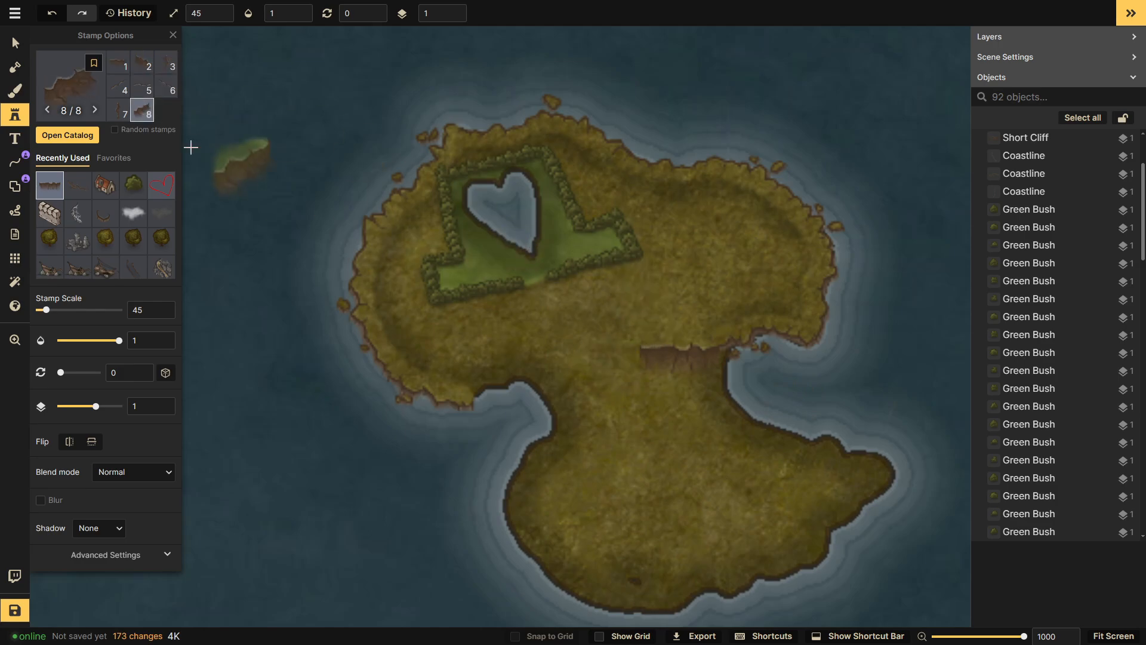
{"action": "left_click", "coordinate": [67, 135]}
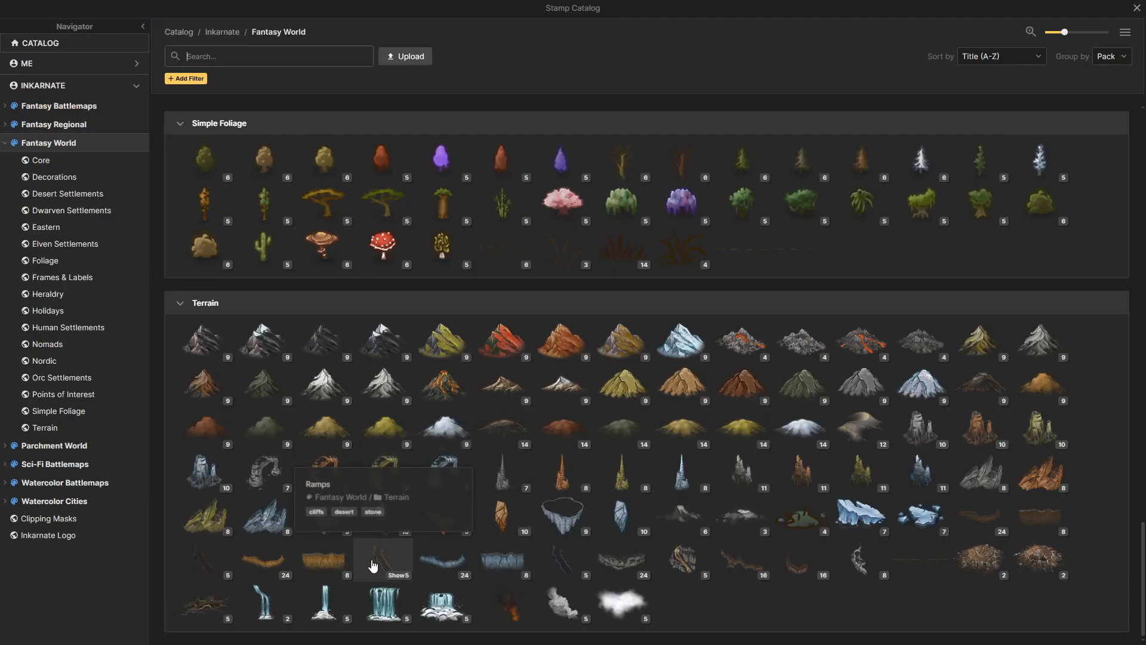
{"action": "left_click", "coordinate": [214, 560]}
{"action": "left_click", "coordinate": [582, 395]}
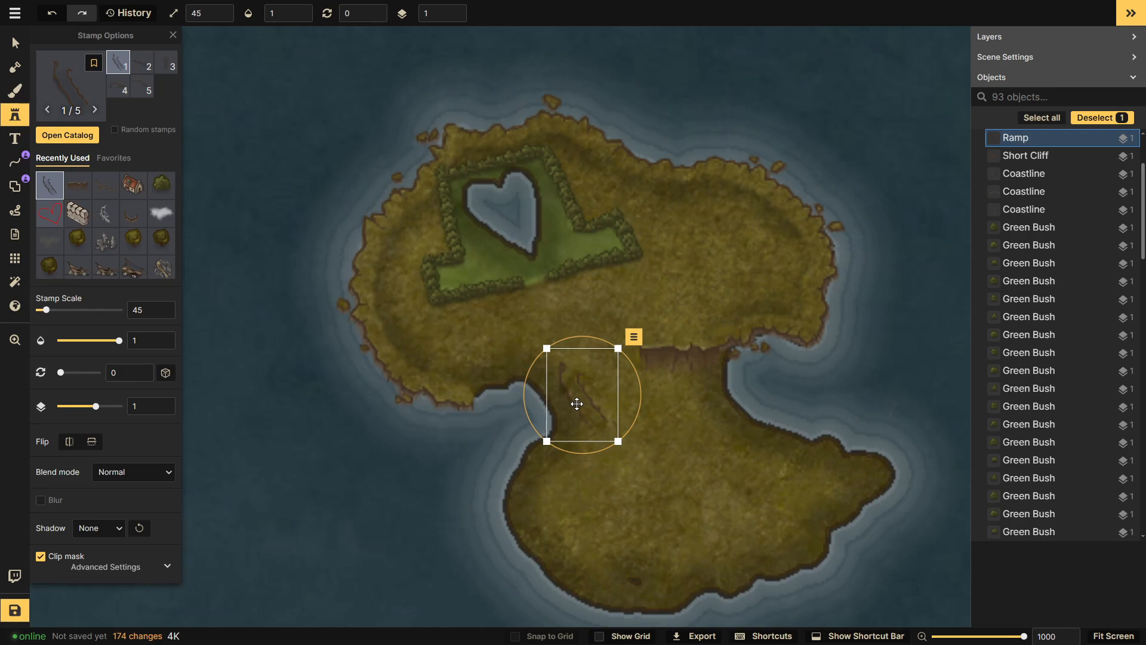
{"action": "key", "text": "Delete"}
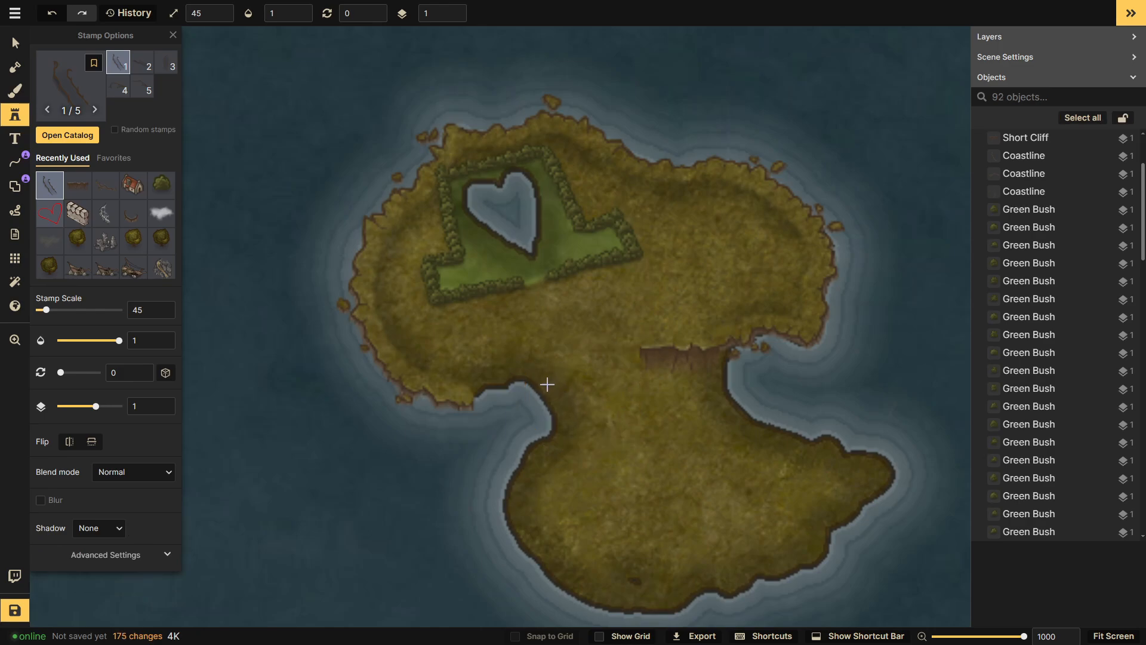
{"action": "left_click", "coordinate": [148, 71]}
{"action": "left_click", "coordinate": [167, 64]}
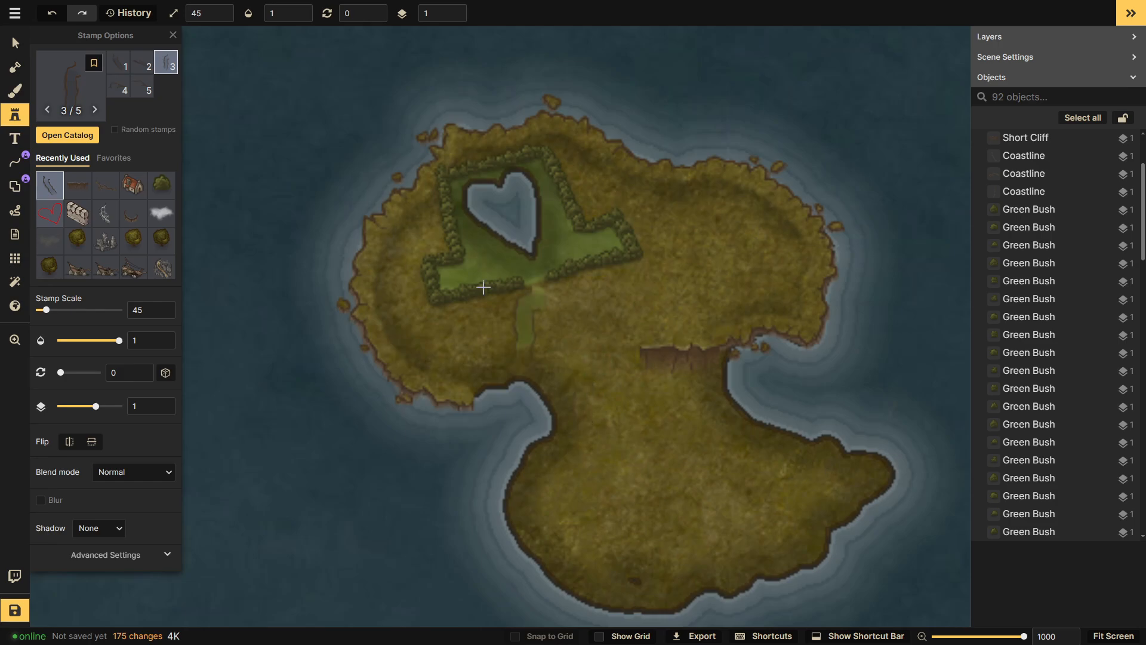
{"action": "left_click", "coordinate": [118, 63]}
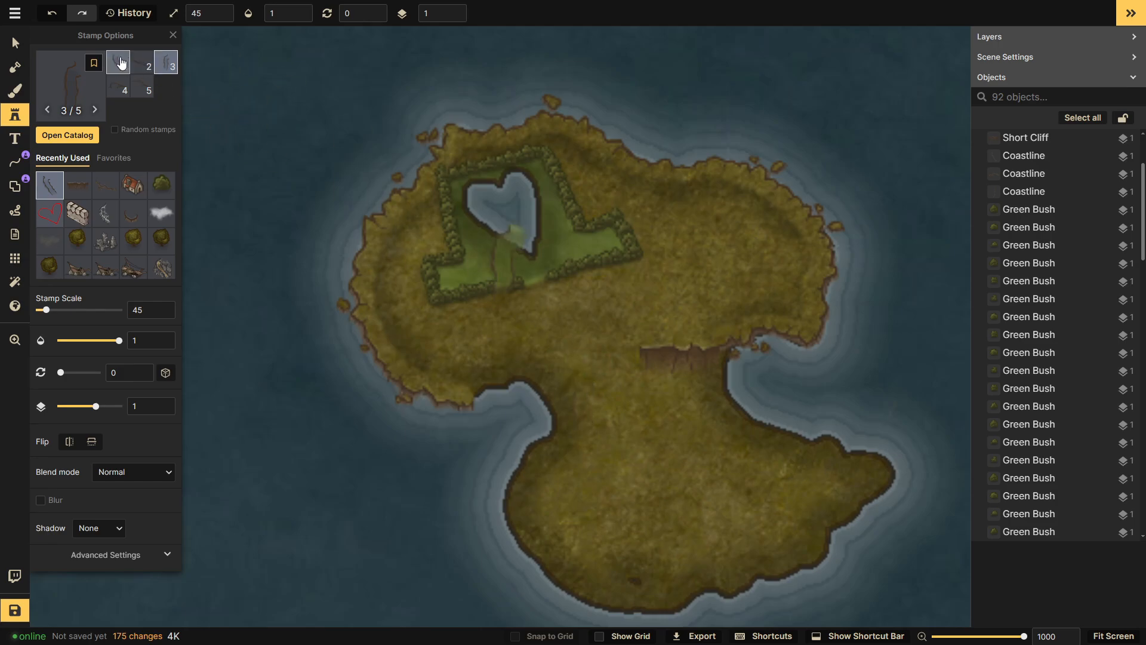
{"action": "left_click", "coordinate": [585, 393]}
{"action": "key", "text": "Escape"}
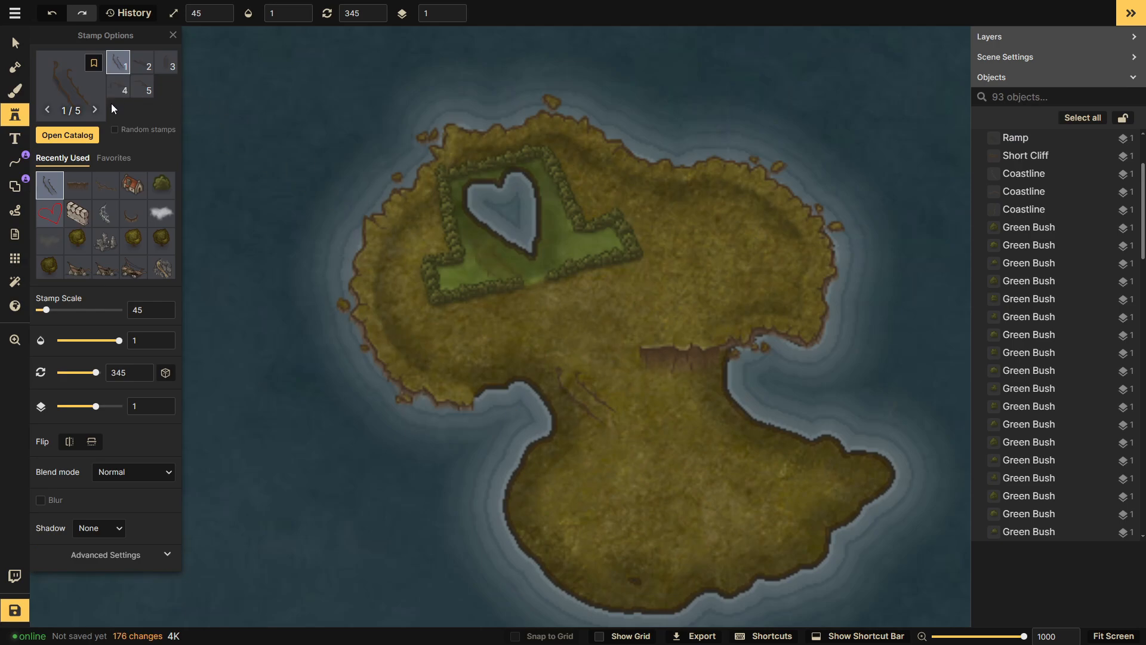
- Place variant 8 of the Short Cliff stamp at scale 45 between the ramp and the first short cliff
{"action": "left_click", "coordinate": [78, 185]}
{"action": "left_click", "coordinate": [118, 86]}
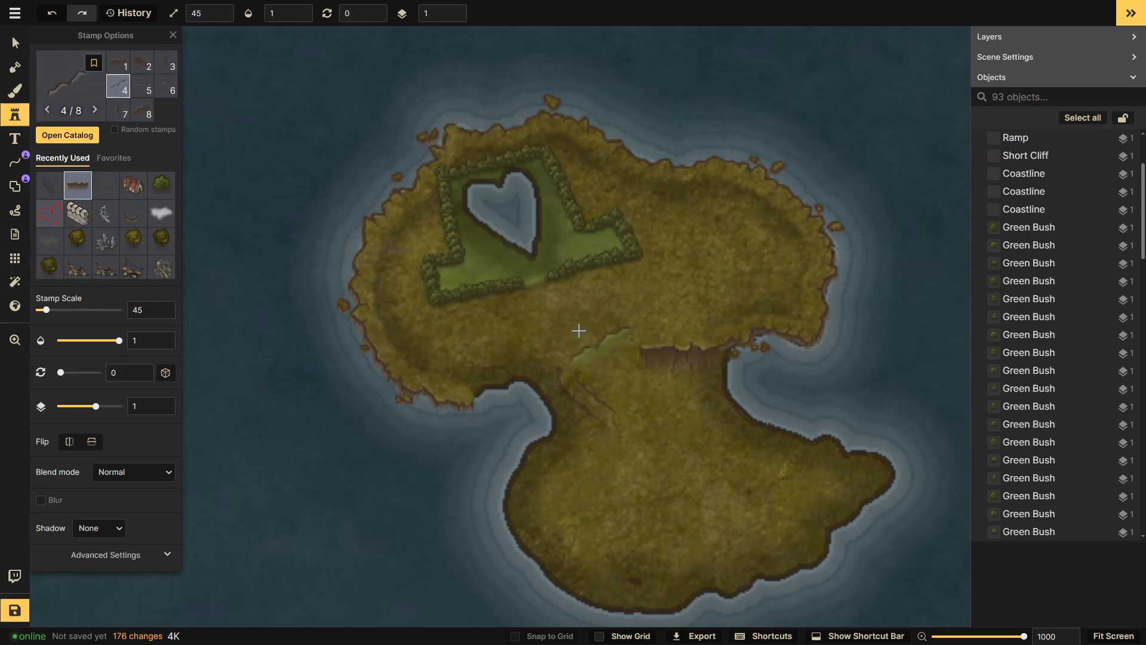
{"action": "left_click", "coordinate": [150, 111]}
{"action": "left_click", "coordinate": [609, 376]}
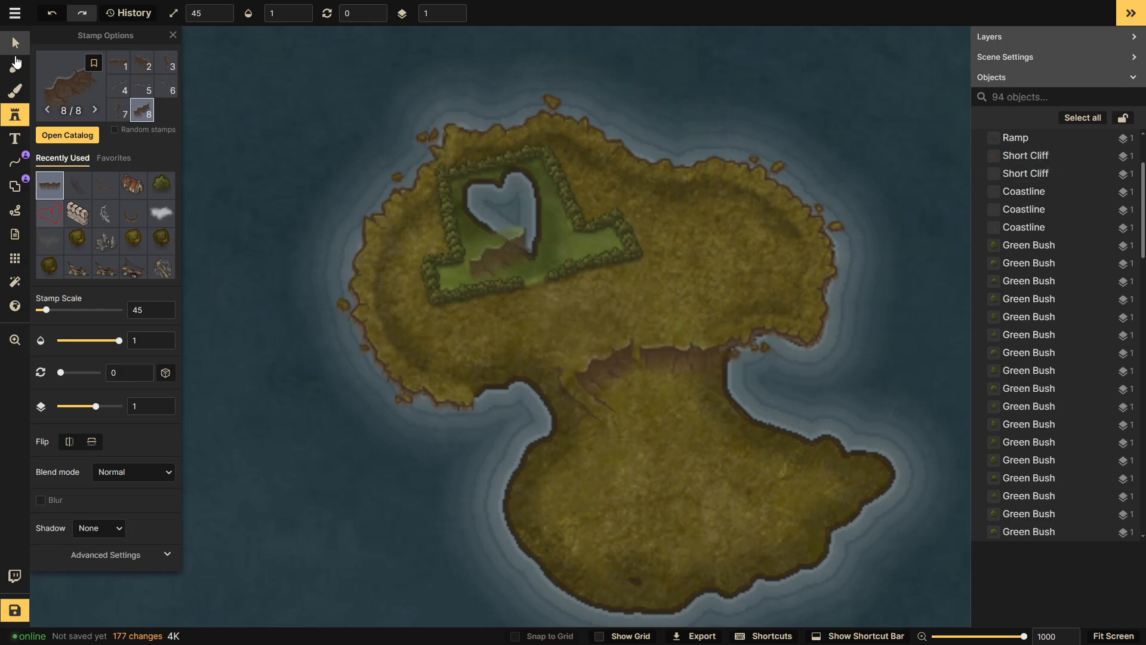
- Select the ramp and the adjoining short cliff together and shift them slightly southeast to line up with the first cliff
{"action": "left_click", "coordinate": [16, 44]}
{"action": "key", "text": "Escape"}
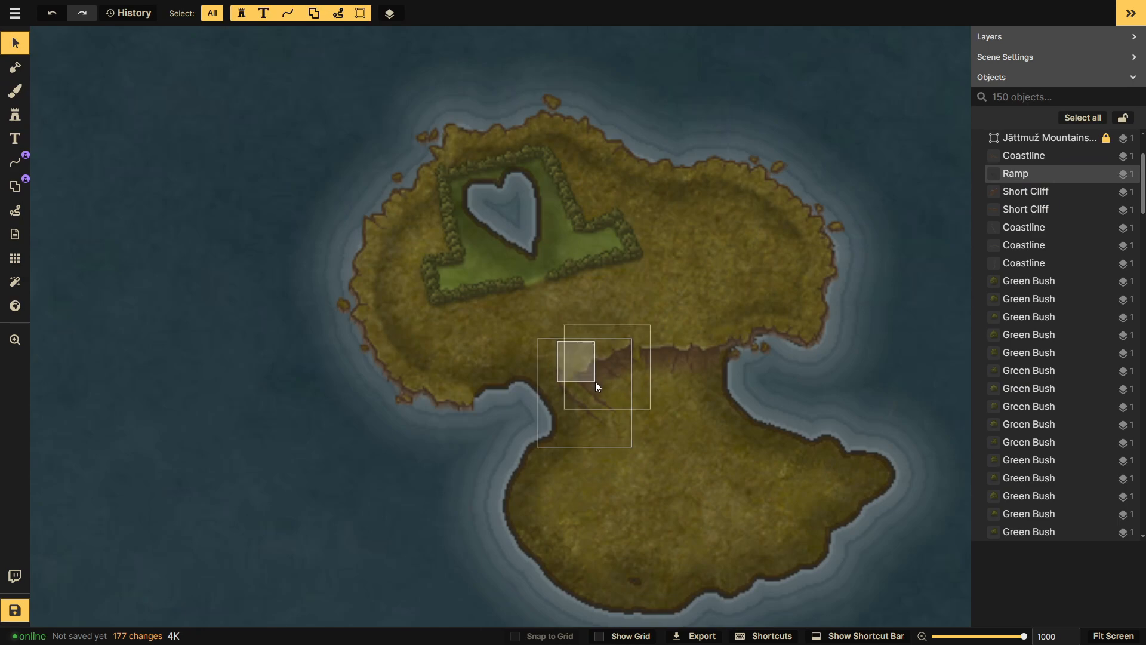
{"action": "left_click_drag", "start_coordinate": [596, 383], "coordinate": [606, 385]}
{"action": "left_click", "coordinate": [716, 284]}
{"action": "key", "text": "Escape"}
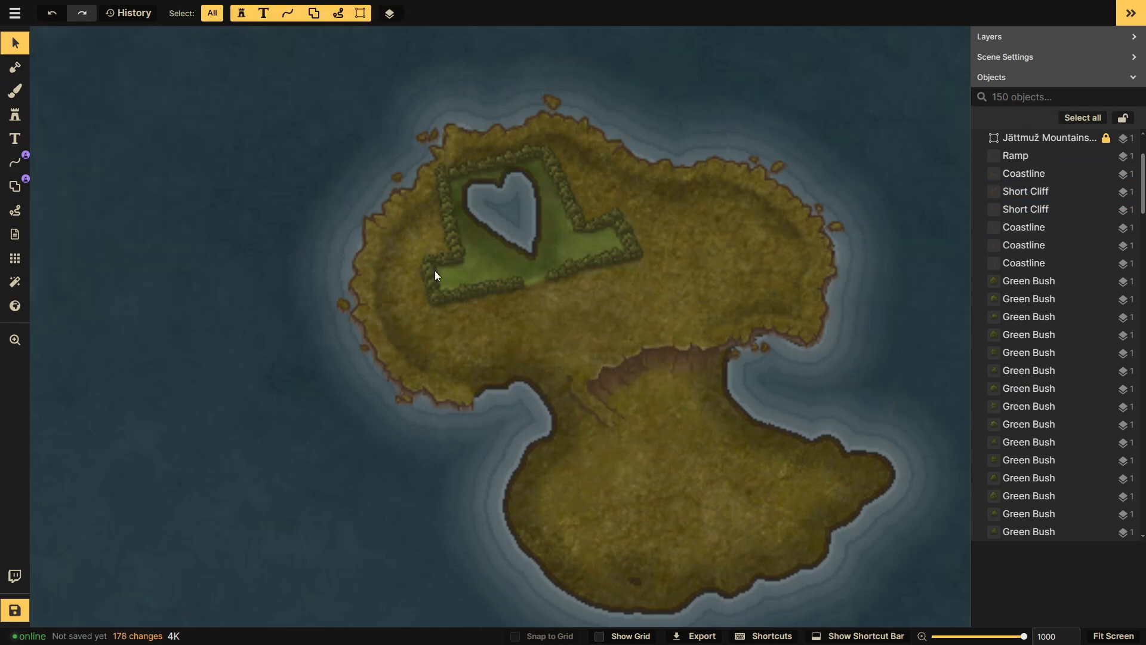
- Try an unrotated variant 1 Short Cliff stamp along the northern shore of the western bay
{"action": "left_click", "coordinate": [15, 114]}
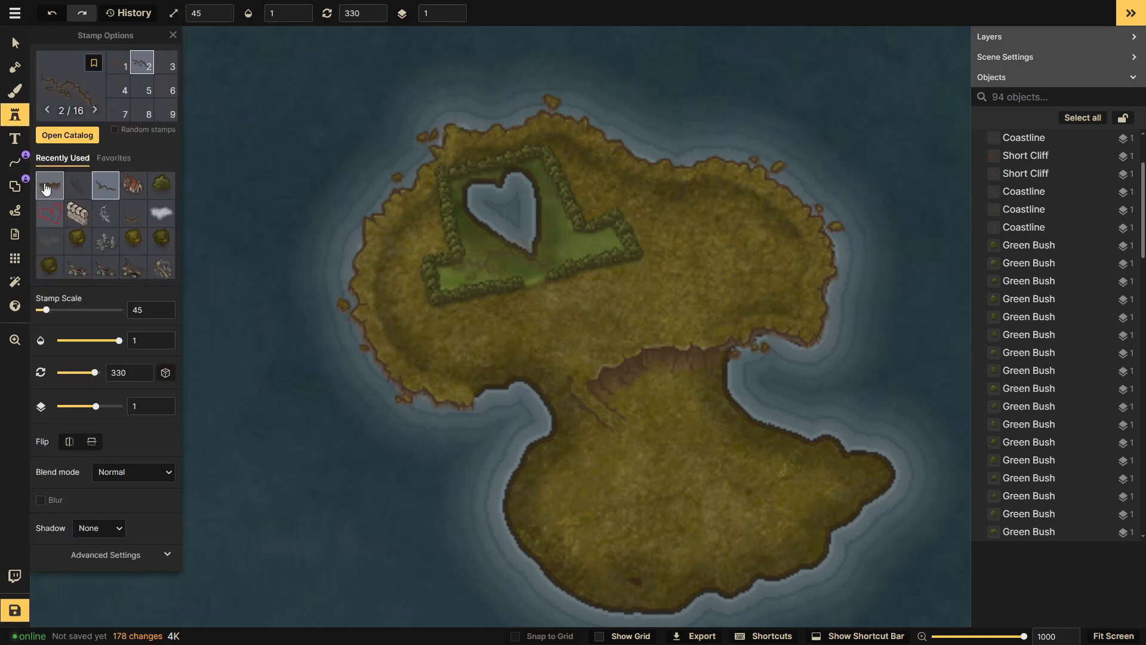
{"action": "left_click", "coordinate": [69, 84]}
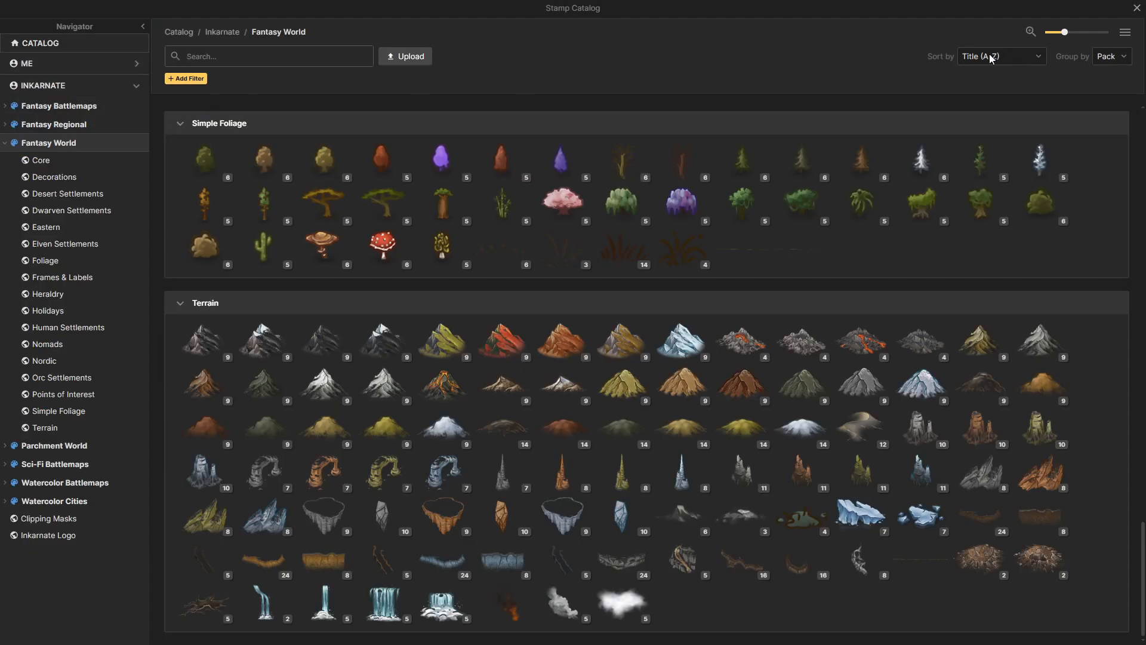
{"action": "left_click", "coordinate": [1137, 8]}
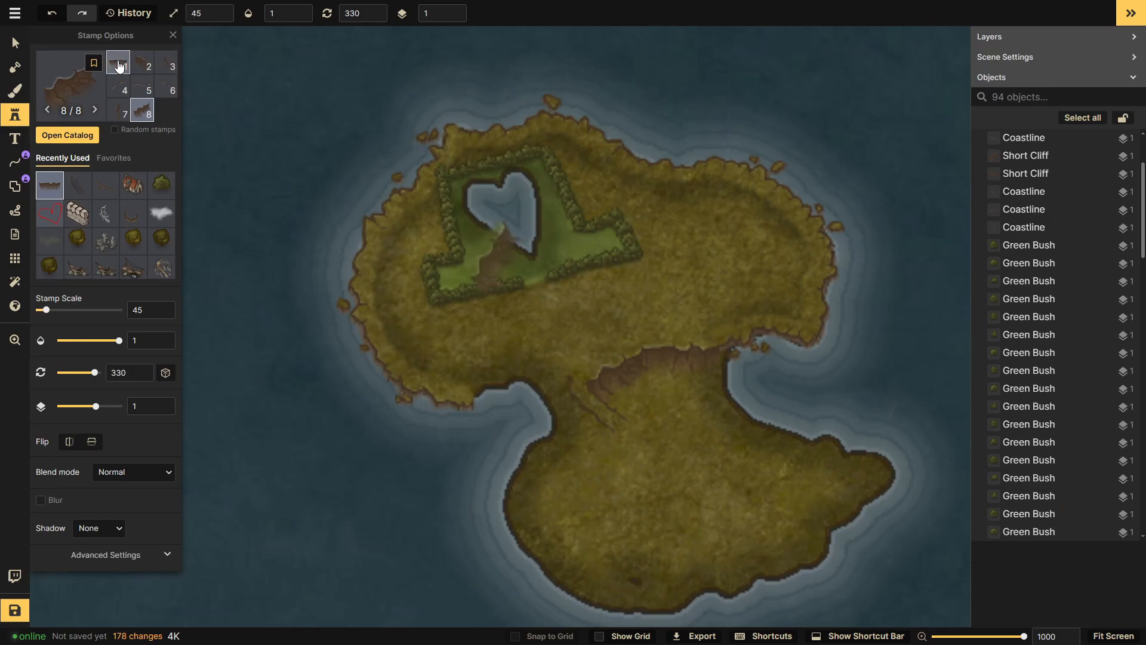
{"action": "scroll", "coordinate": [538, 399], "scroll_direction": "up", "scroll_amount": 3}
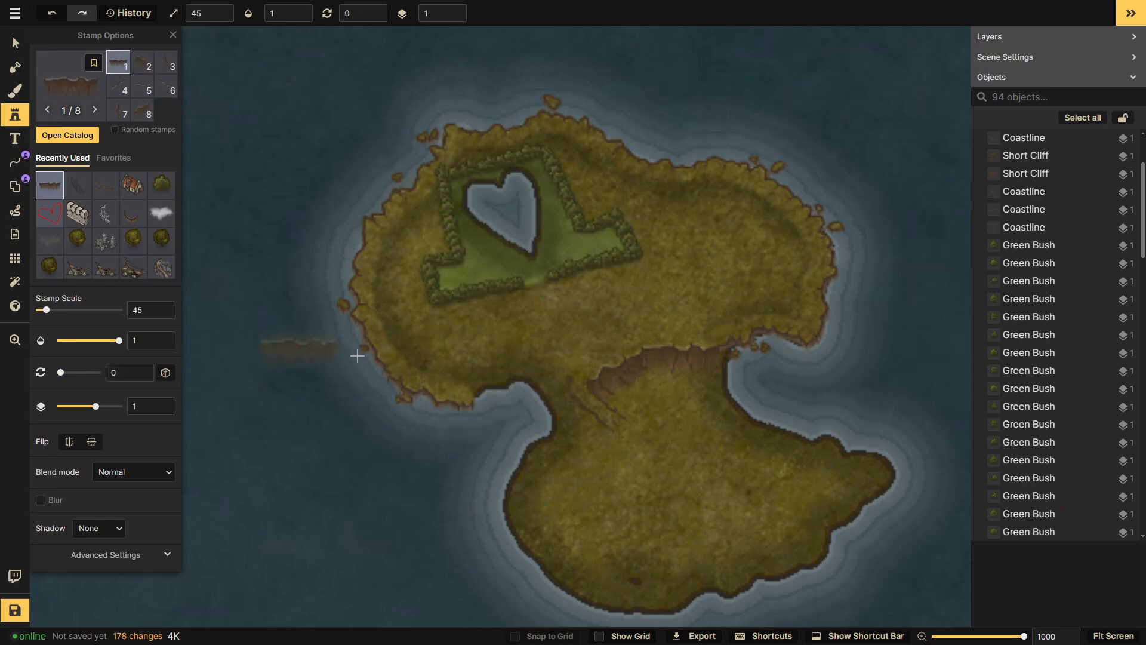
{"action": "left_click", "coordinate": [534, 399]}
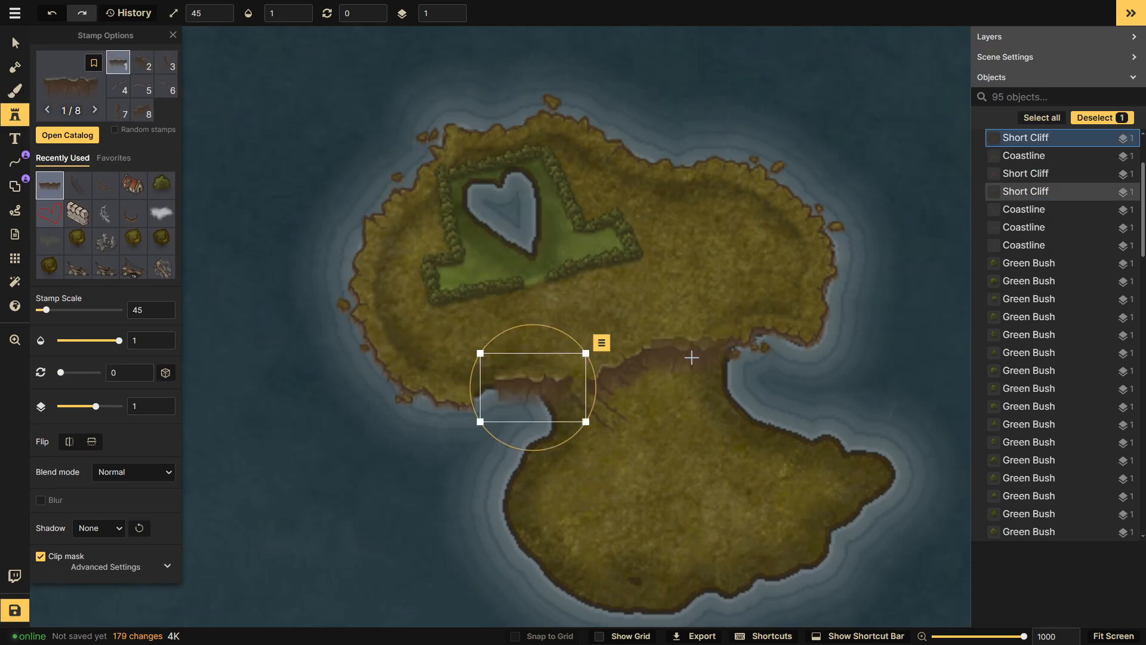
{"action": "key", "text": "Escape"}
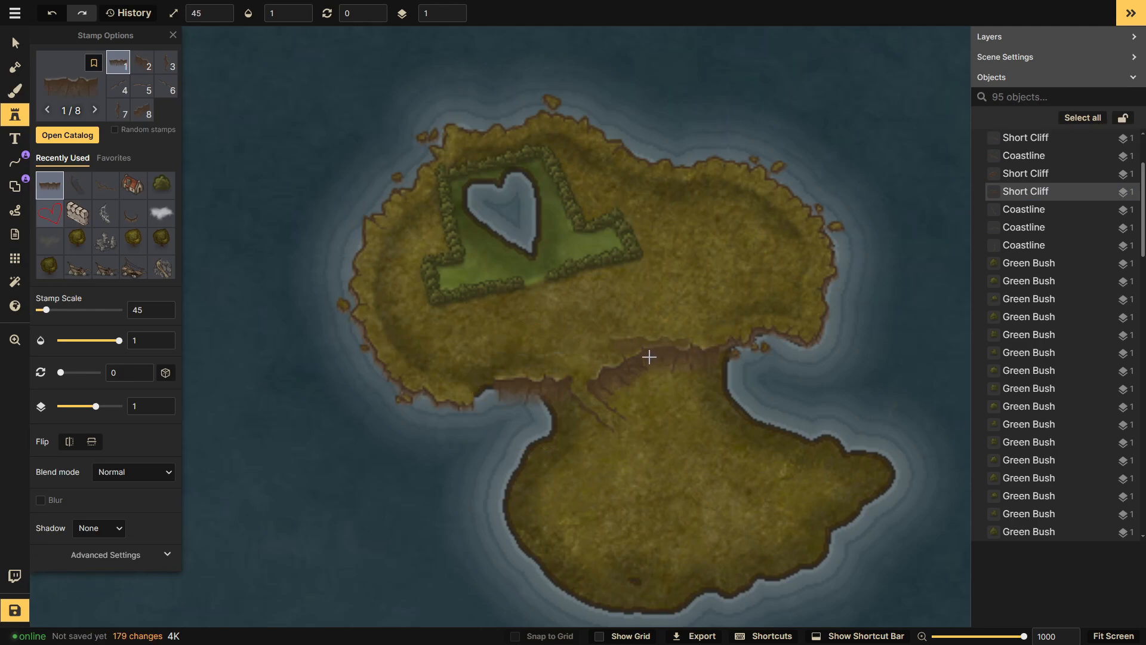
- Try a second Short Cliff stamp rotated to 345 degrees on the western bay's shore, and delete both cliffs placed there
{"action": "left_click", "coordinate": [493, 399]}
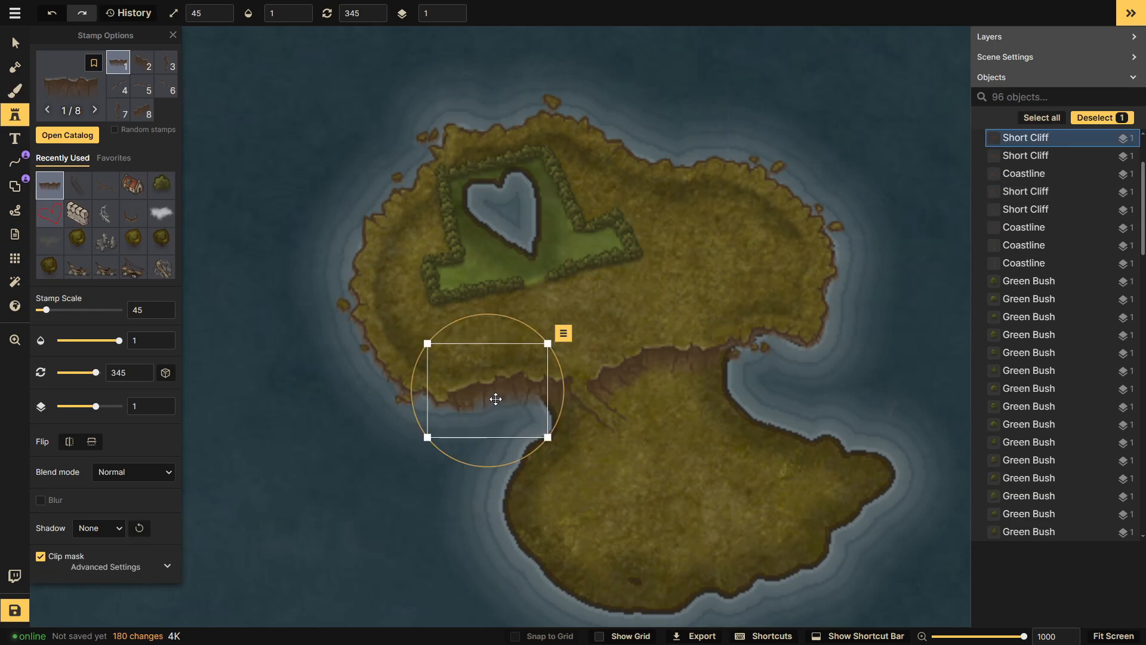
{"action": "key", "text": "Delete"}
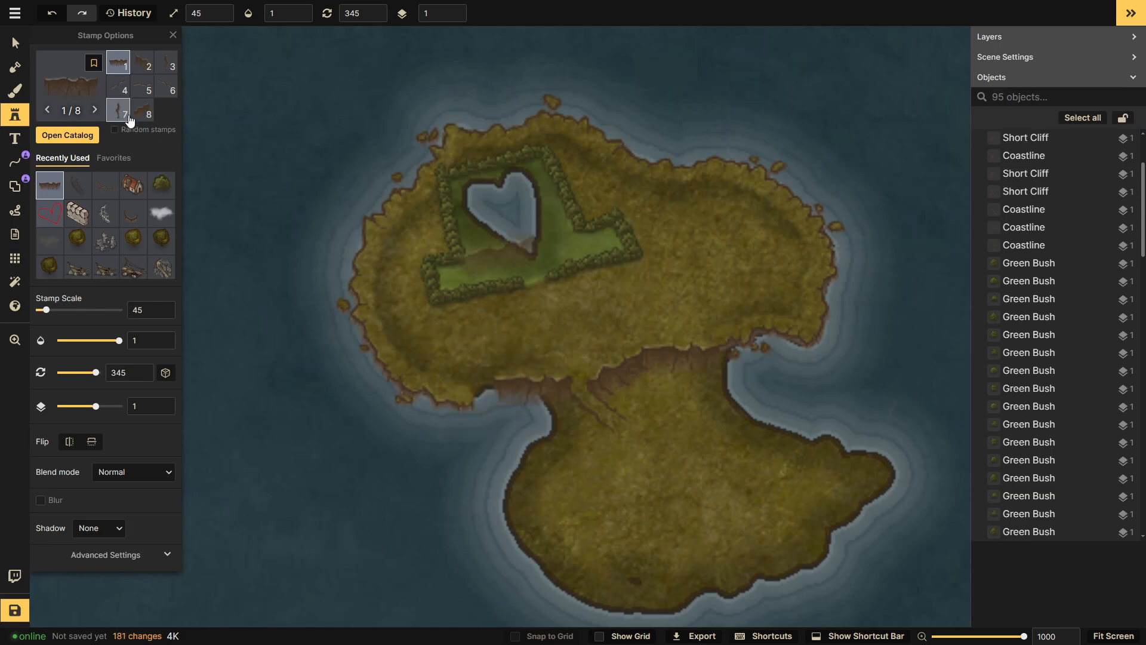
{"action": "left_click", "coordinate": [15, 43]}
{"action": "left_click", "coordinate": [490, 393]}
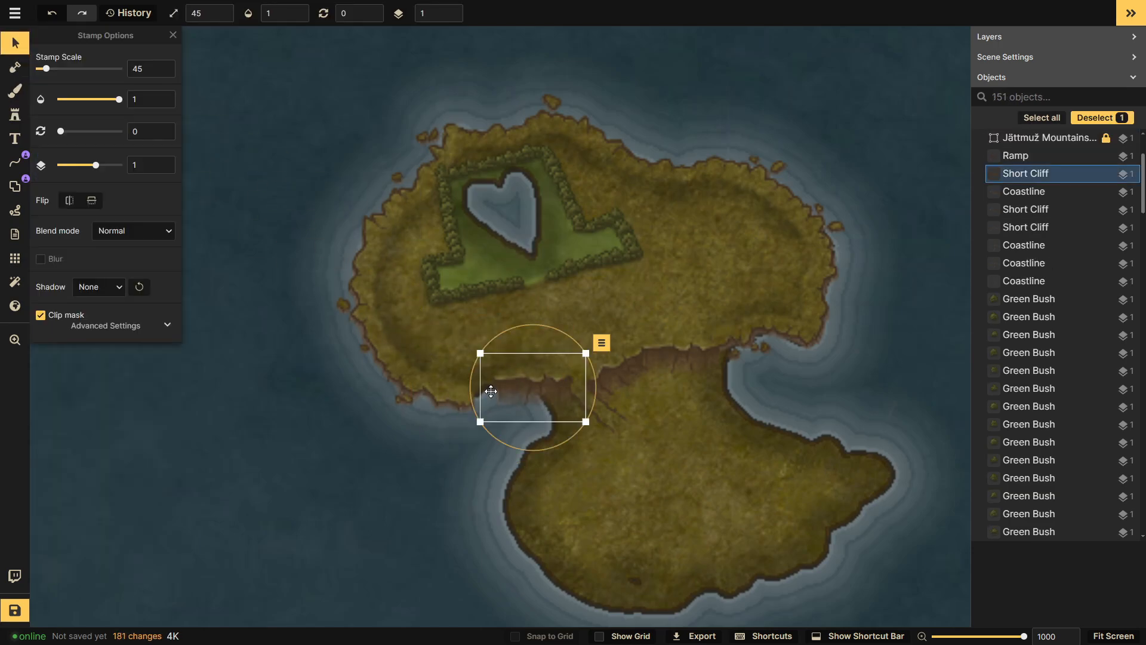
{"action": "key", "text": "Delete"}
- Place variant 2 of the brown Short Coastline stamp at scale 45, unrotated, at the eastern end of the southwestern coastline
{"action": "left_click", "coordinate": [15, 117]}
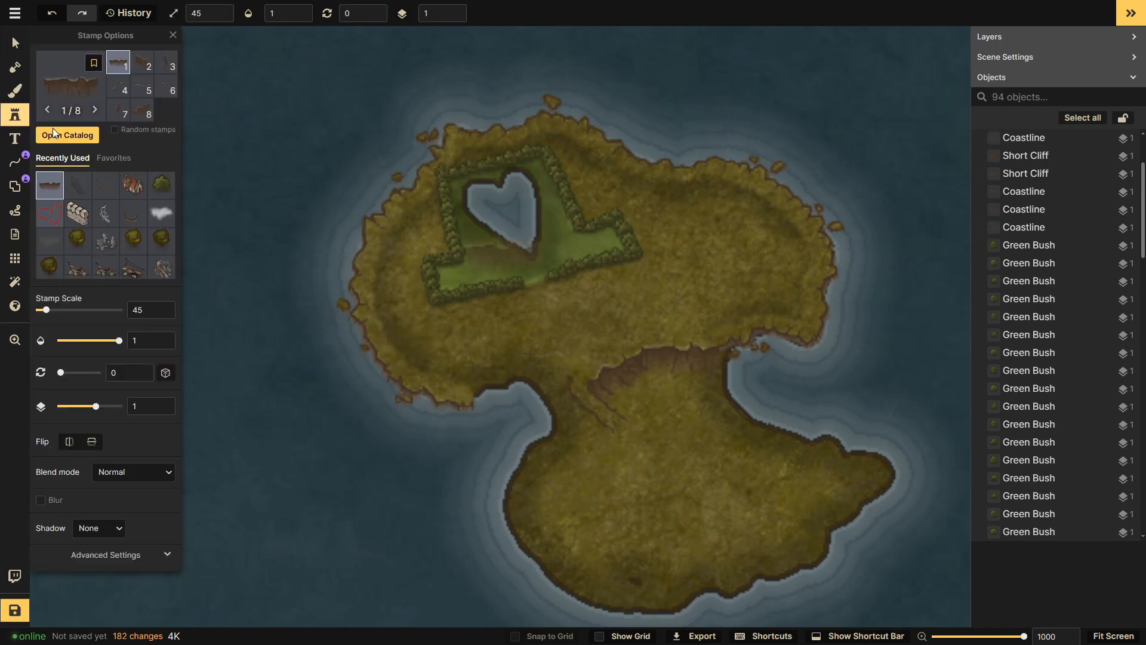
{"action": "left_click", "coordinate": [110, 190]}
{"action": "left_click", "coordinate": [134, 213]}
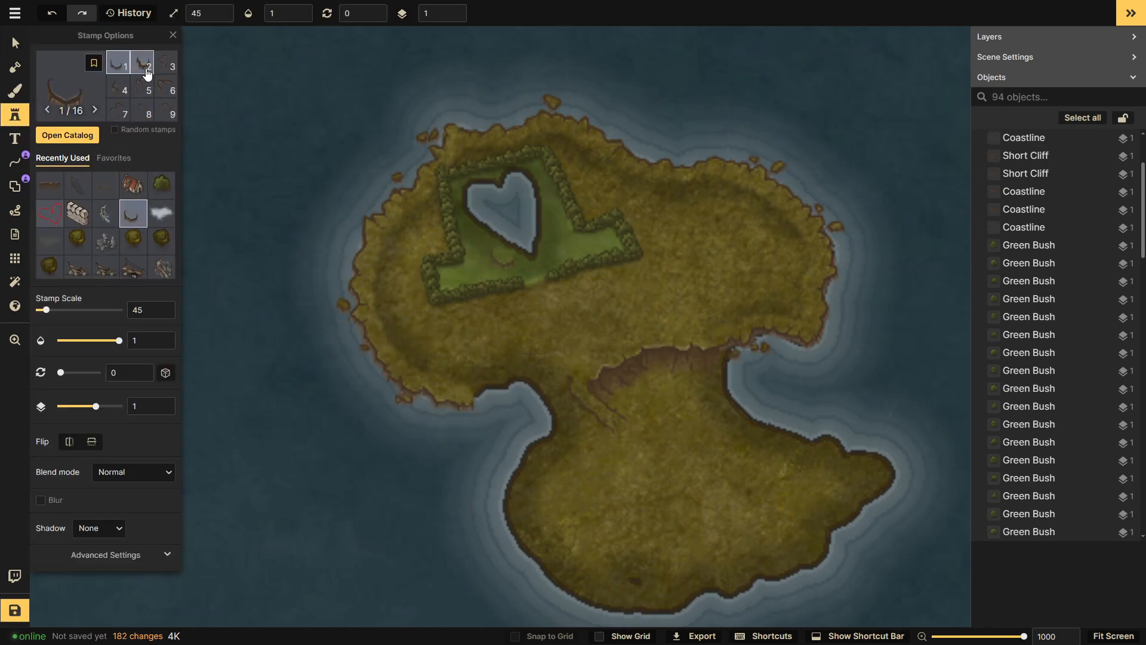
{"action": "left_click", "coordinate": [77, 89]}
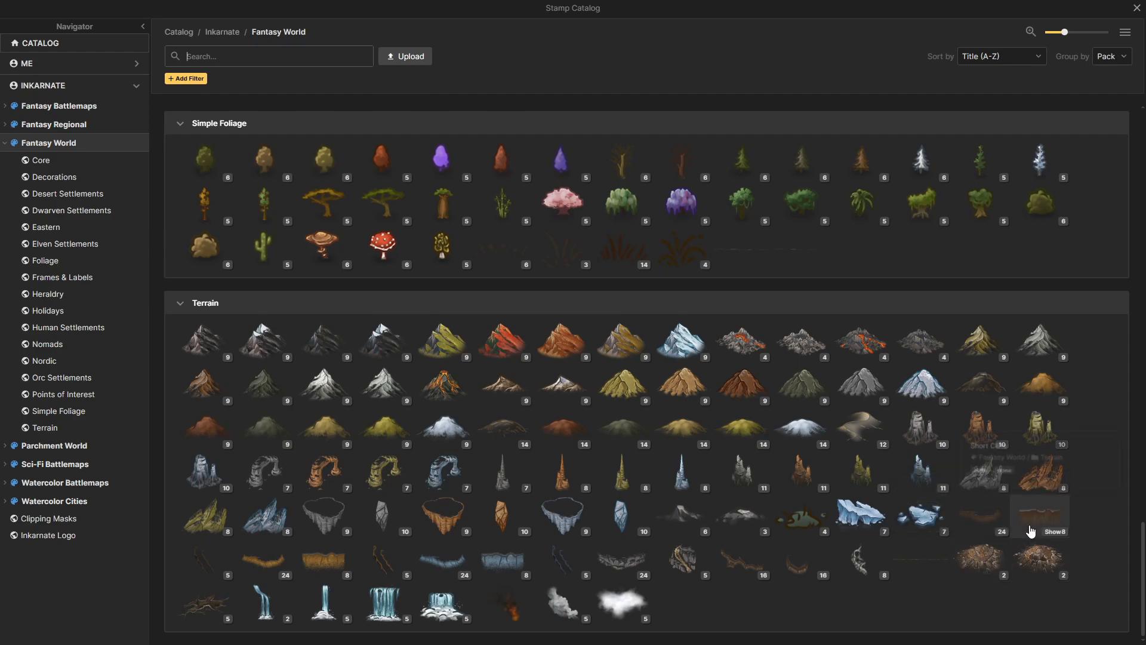
{"action": "left_click", "coordinate": [797, 561]}
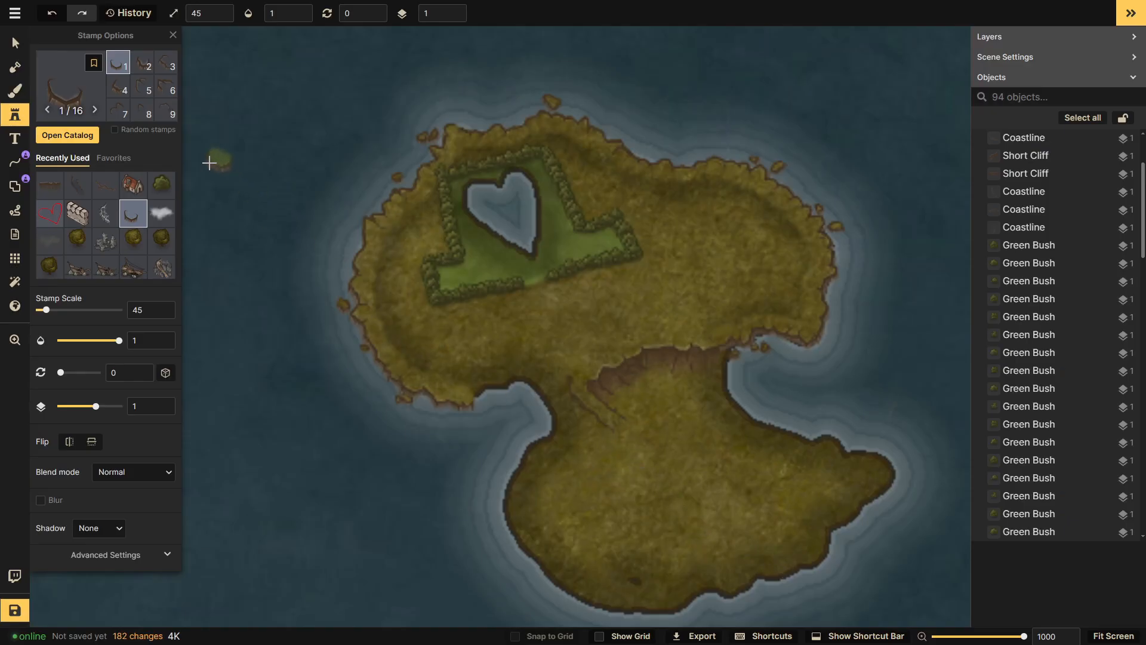
{"action": "scroll", "coordinate": [148, 104], "scroll_direction": "down", "scroll_amount": 2}
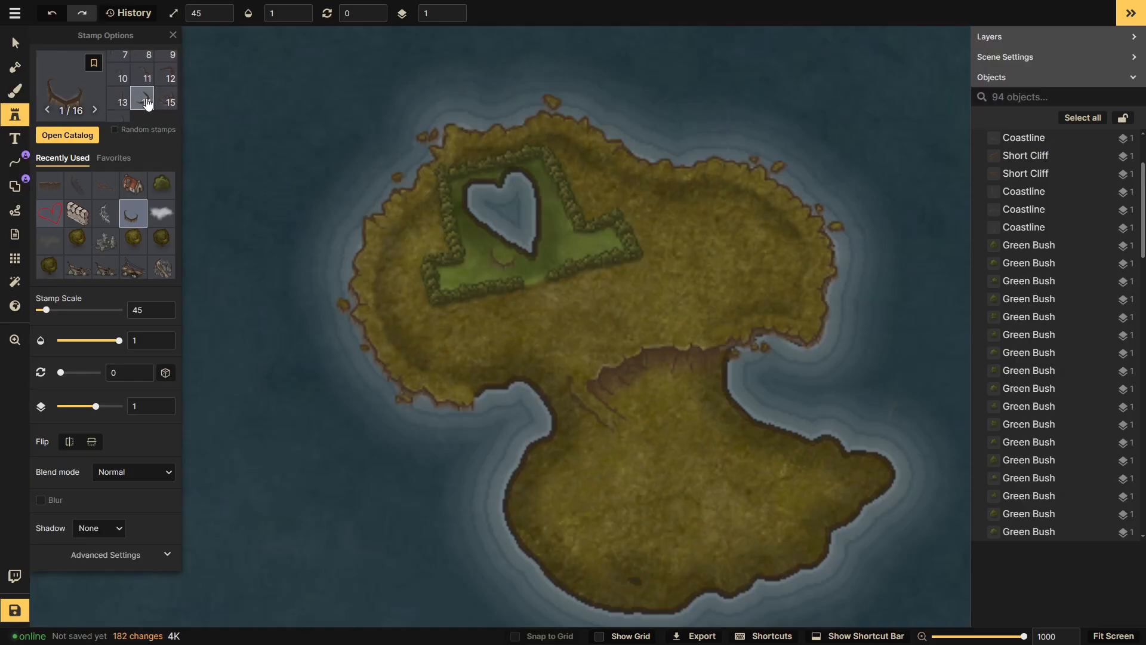
{"action": "scroll", "coordinate": [155, 103], "scroll_direction": "up", "scroll_amount": 2}
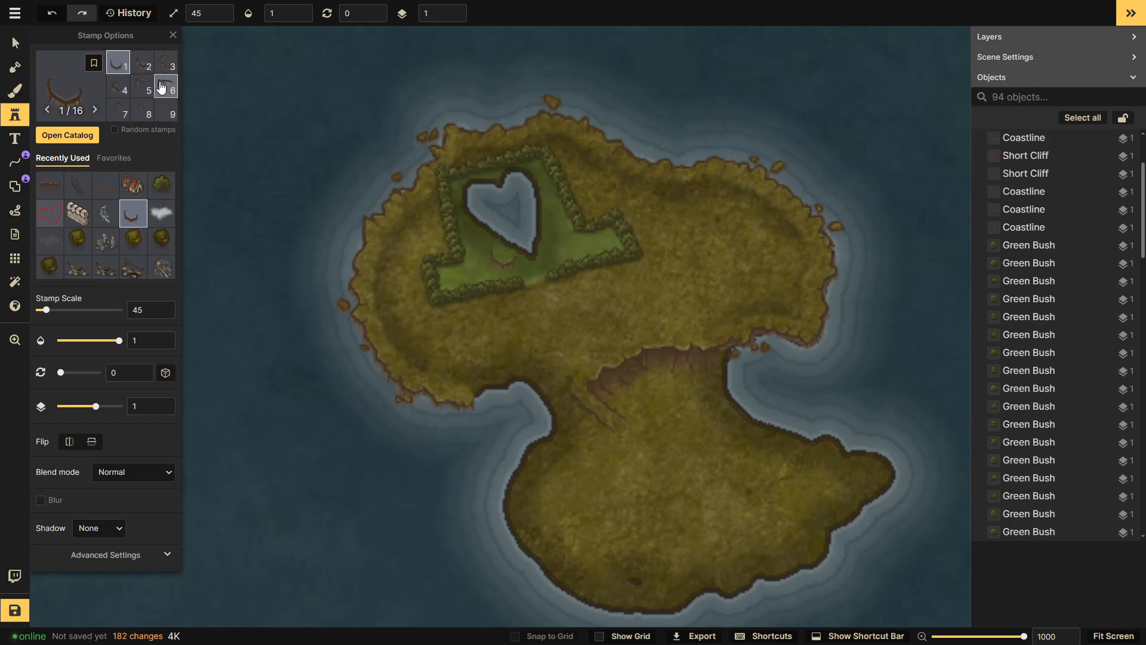
{"action": "left_click", "coordinate": [143, 64]}
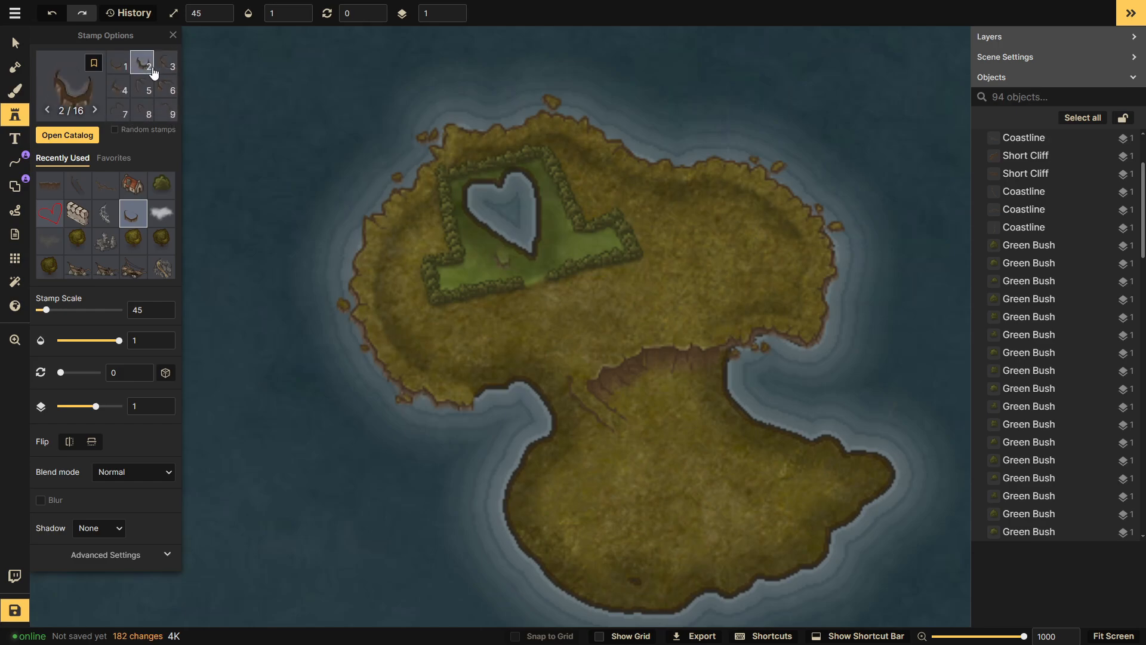
{"action": "left_click", "coordinate": [477, 405]}
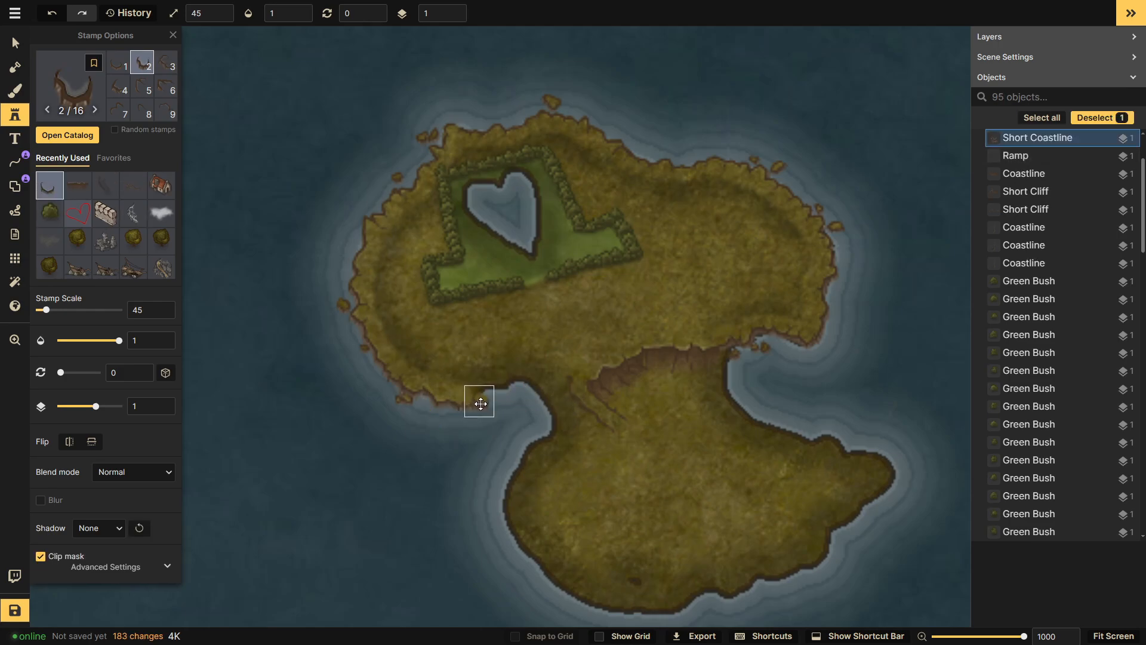
{"action": "key", "text": "Escape"}
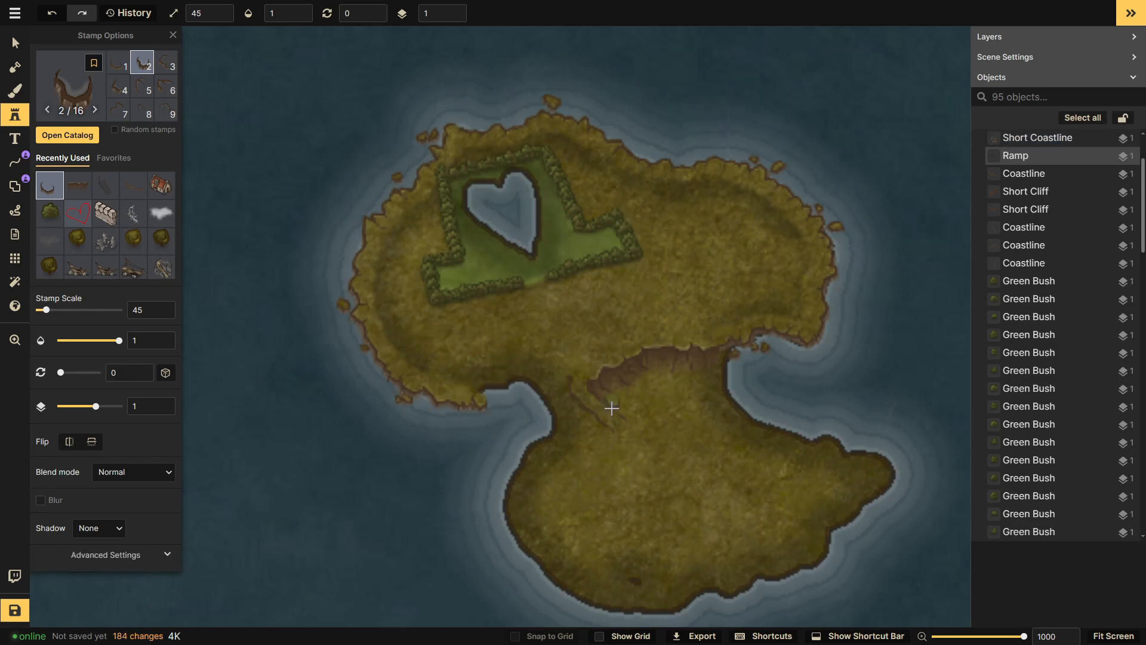
- Place variant 1 of the Short Coastline stamp at scale 45, unrotated, to extend the southwestern coastline's eastern end
{"action": "left_click", "coordinate": [117, 85]}
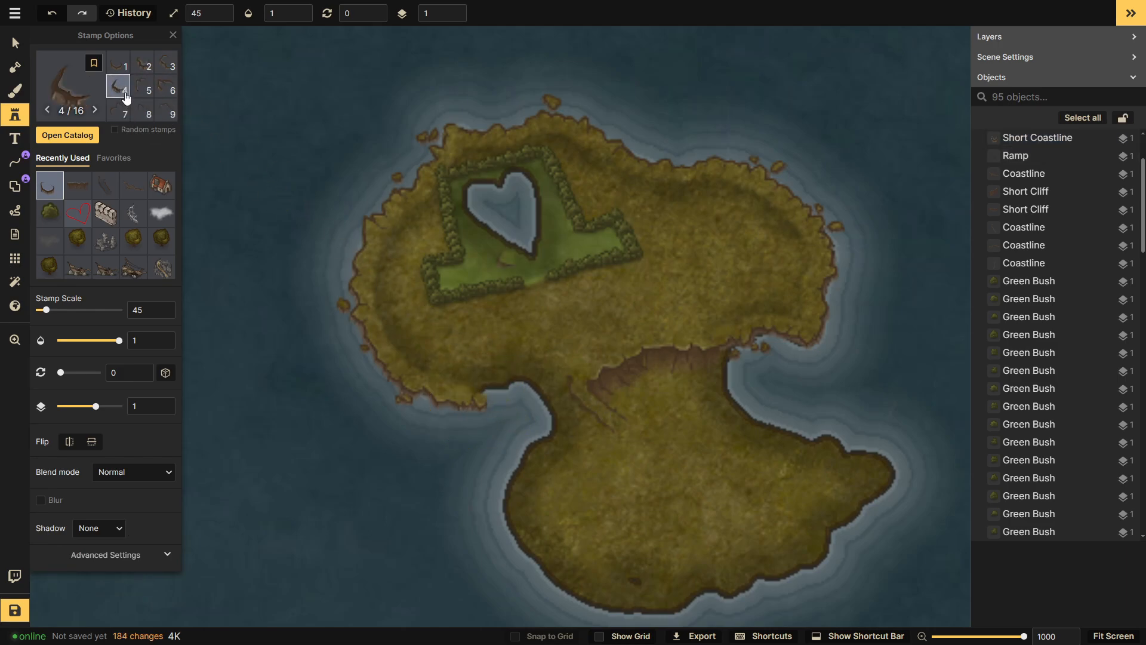
{"action": "left_click", "coordinate": [119, 64]}
{"action": "left_click", "coordinate": [497, 415]}
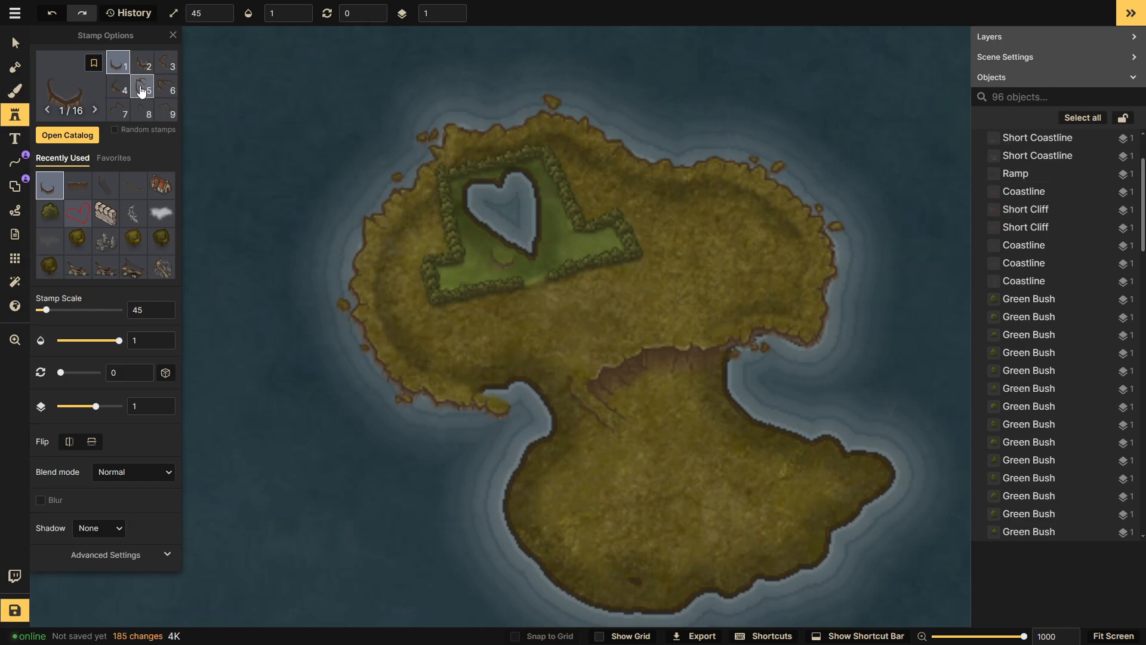
- Add variant 13 of the Short Coastline stamp beside the western bay and nudge it slightly to join the neighbouring coastline piece
{"action": "left_click", "coordinate": [142, 64]}
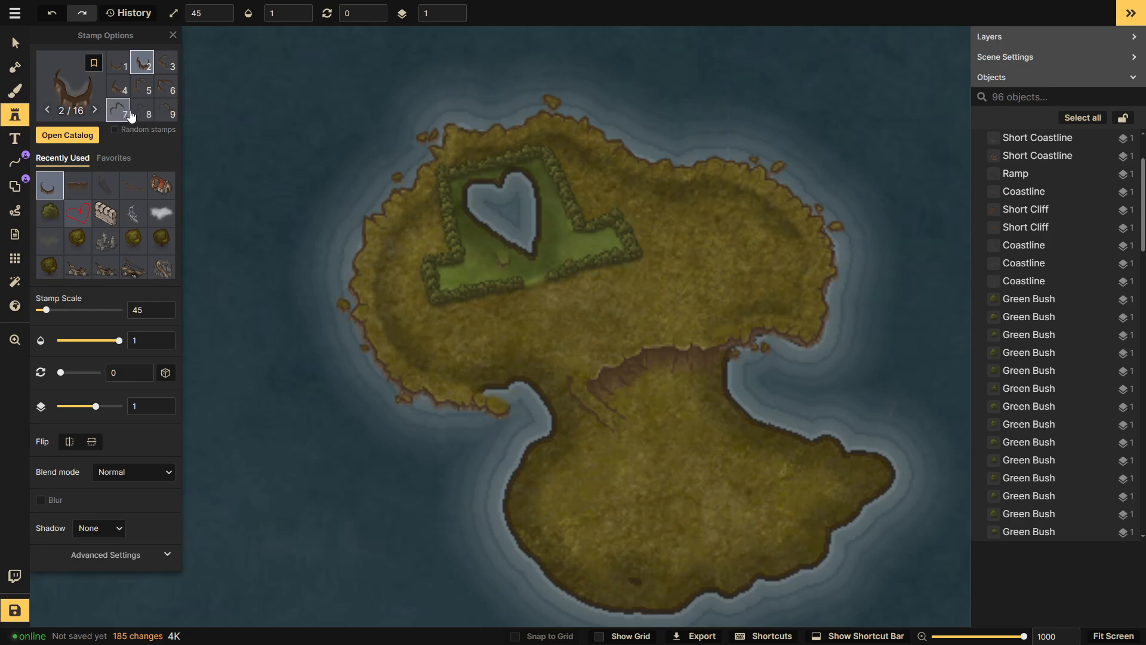
{"action": "scroll", "coordinate": [143, 90], "scroll_direction": "down", "scroll_amount": 3}
{"action": "left_click", "coordinate": [118, 86]}
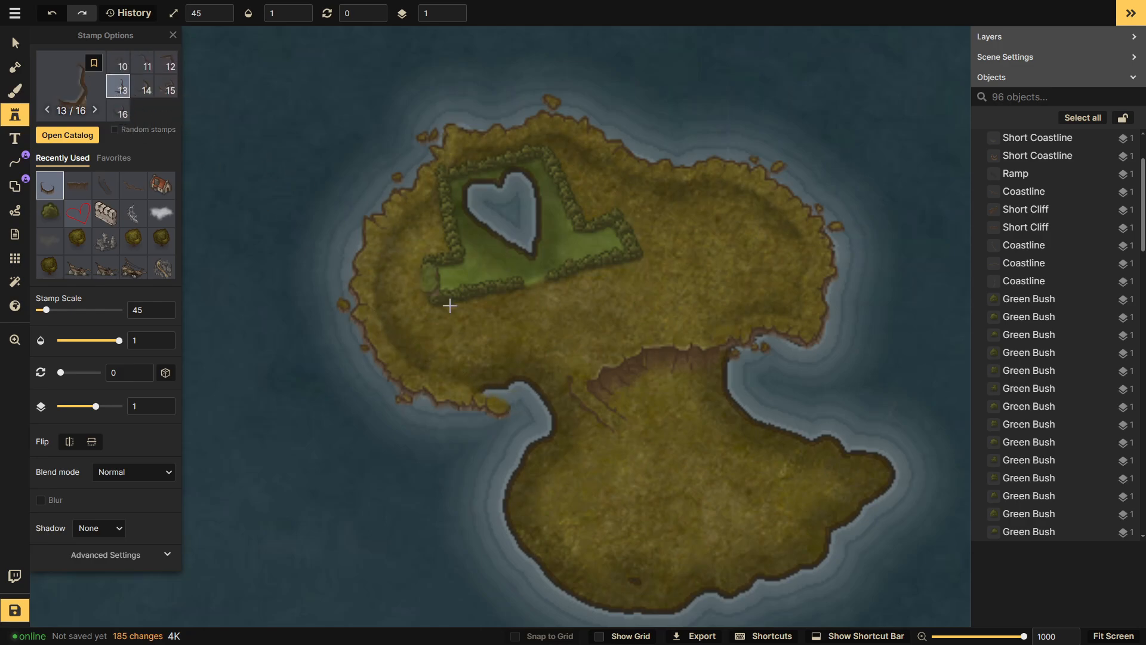
{"action": "left_click", "coordinate": [517, 404]}
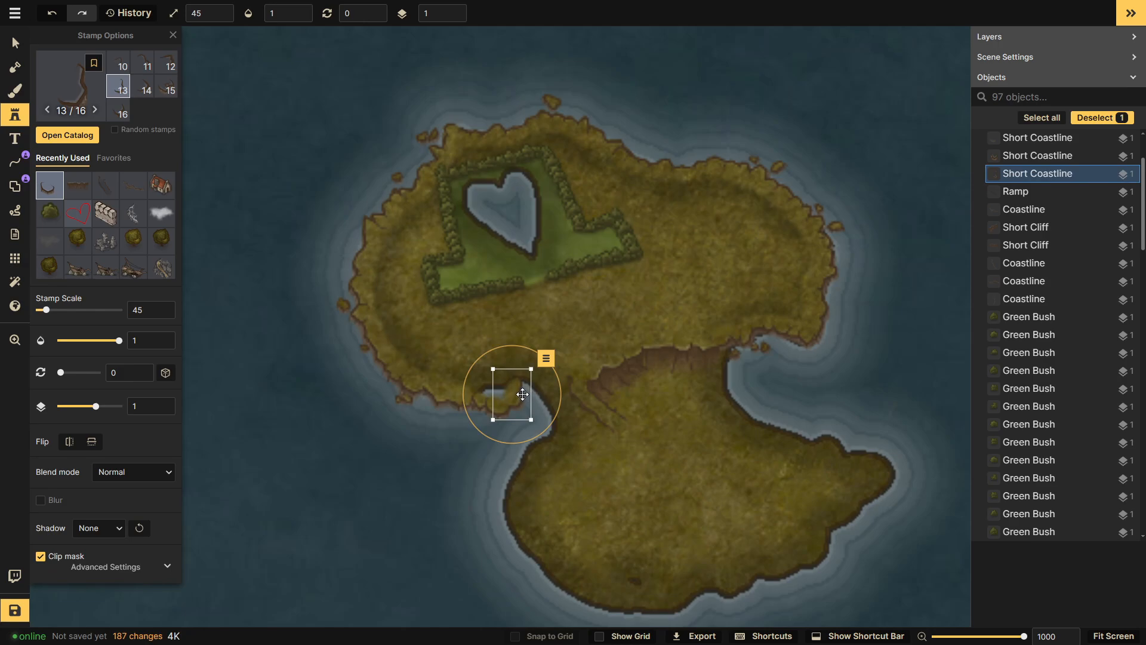
{"action": "left_click_drag", "start_coordinate": [523, 394], "coordinate": [521, 396]}
{"action": "key", "text": "Escape"}
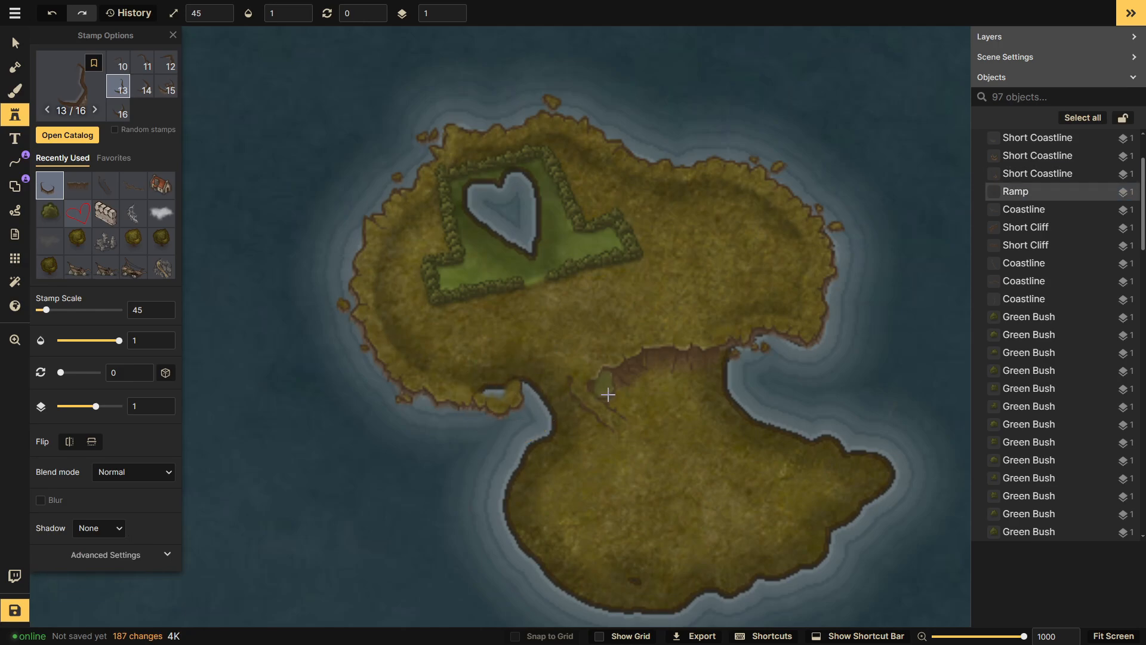
- Place two variant 1 Short Cliff stamps narrowed to width 44 side by side between the southwestern coastline and the ramp
{"action": "left_click", "coordinate": [86, 186]}
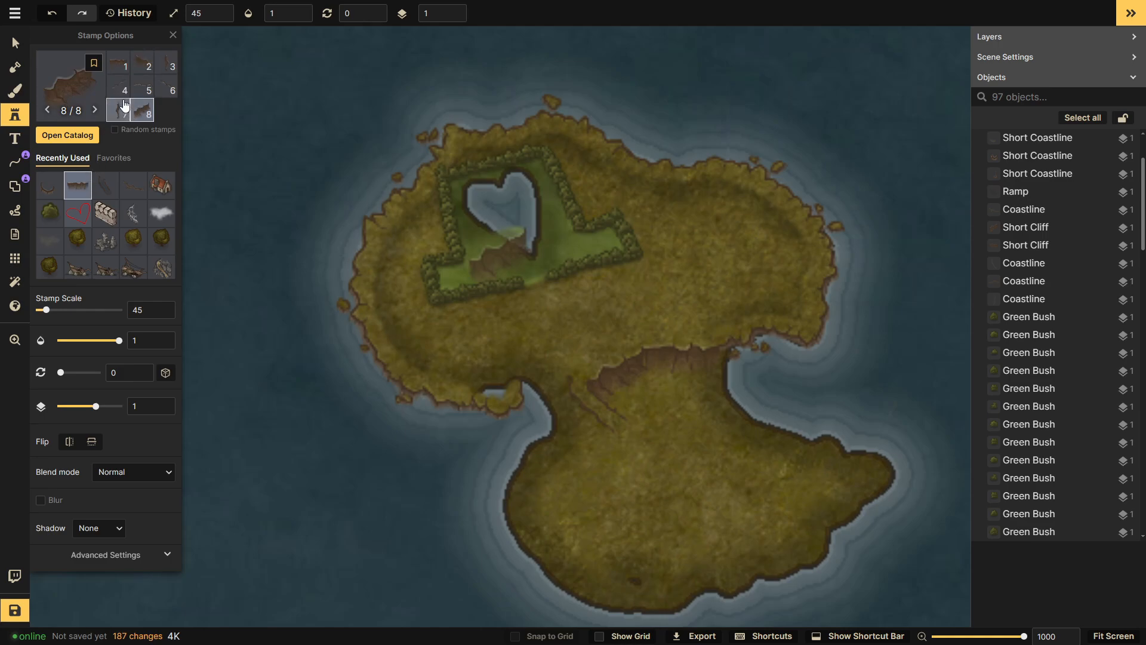
{"action": "left_click", "coordinate": [118, 62]}
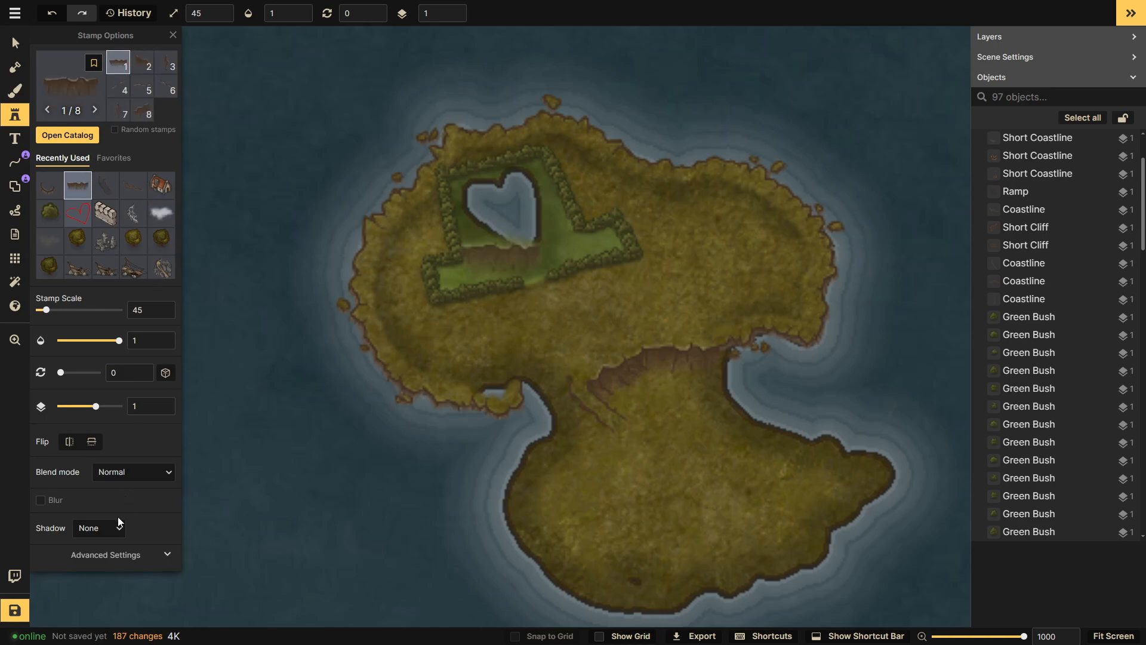
{"action": "left_click", "coordinate": [128, 555]}
{"action": "scroll", "coordinate": [120, 526], "scroll_direction": "down", "scroll_amount": 2}
{"action": "left_click", "coordinate": [127, 435]}
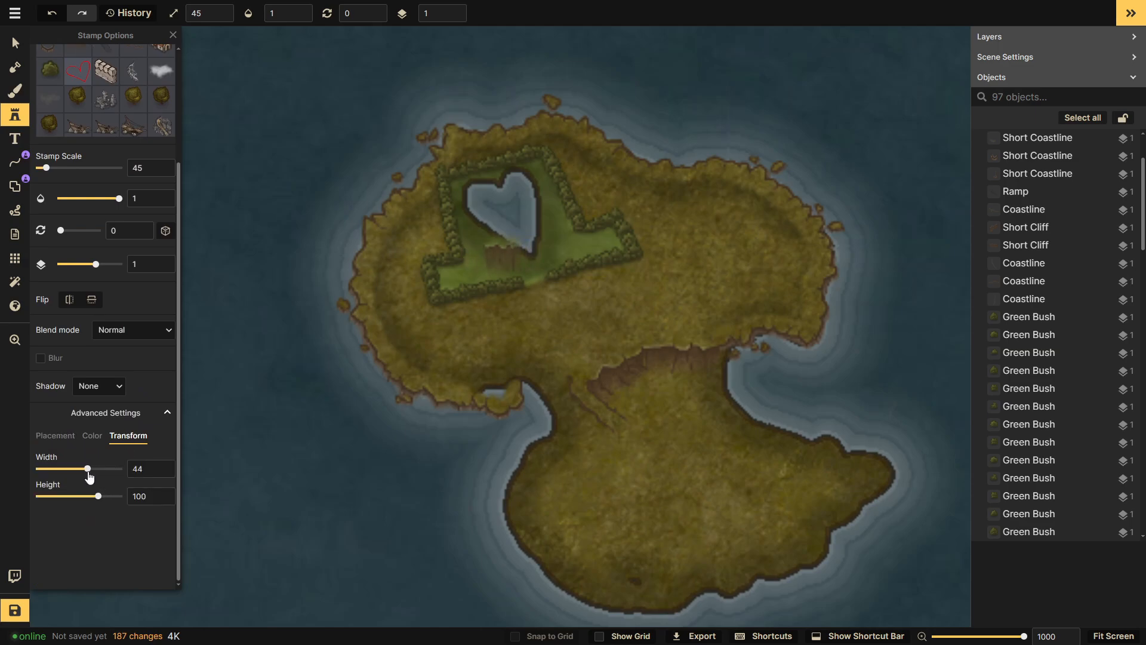
{"action": "left_click", "coordinate": [540, 400]}
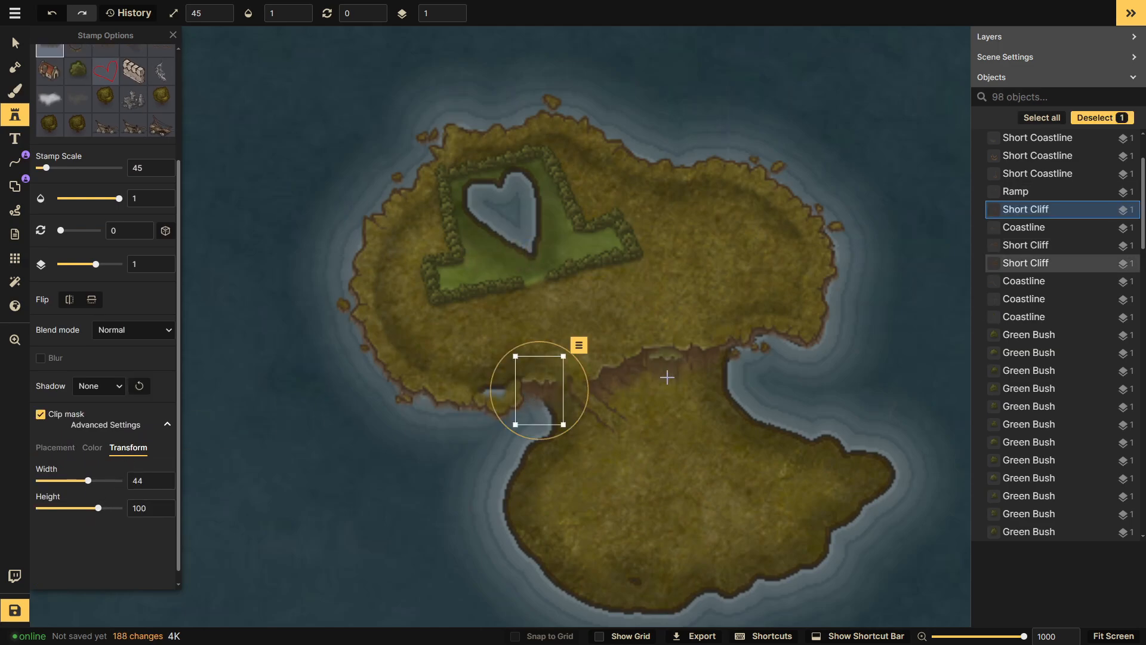
{"action": "left_click", "coordinate": [554, 398]}
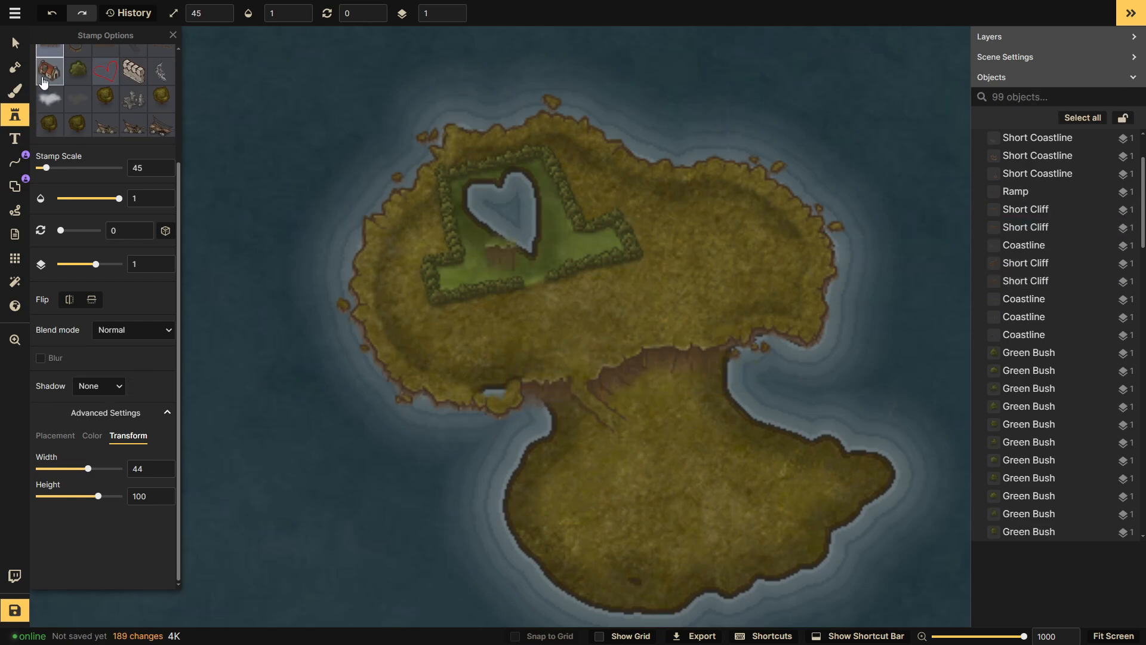
- Add land to the mask with a size 3 brush to fill the water gaps around the new coastline and cliffs
{"action": "left_click", "coordinate": [20, 72]}
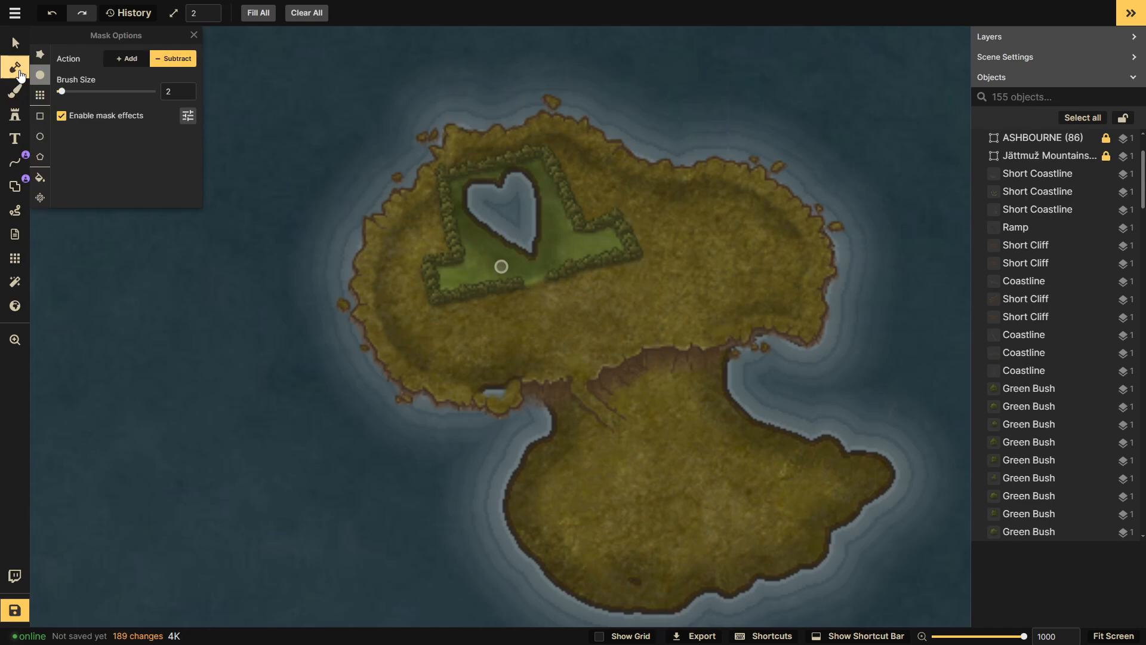
{"action": "left_click", "coordinate": [126, 62]}
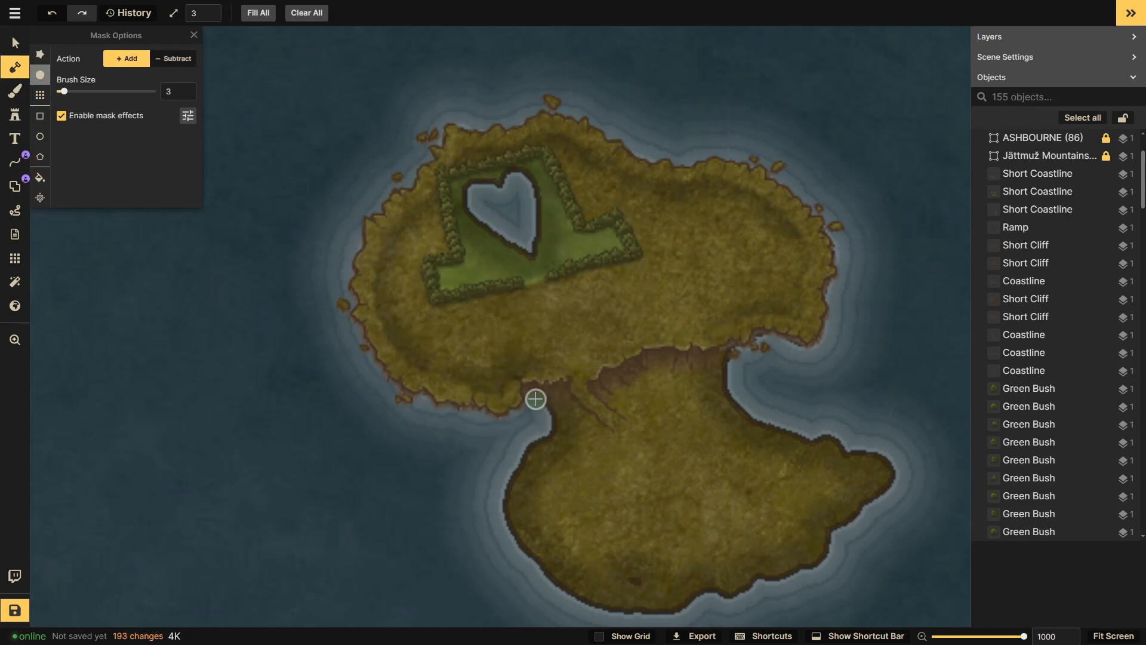
{"action": "left_click_drag", "start_coordinate": [532, 397], "coordinate": [566, 427]}
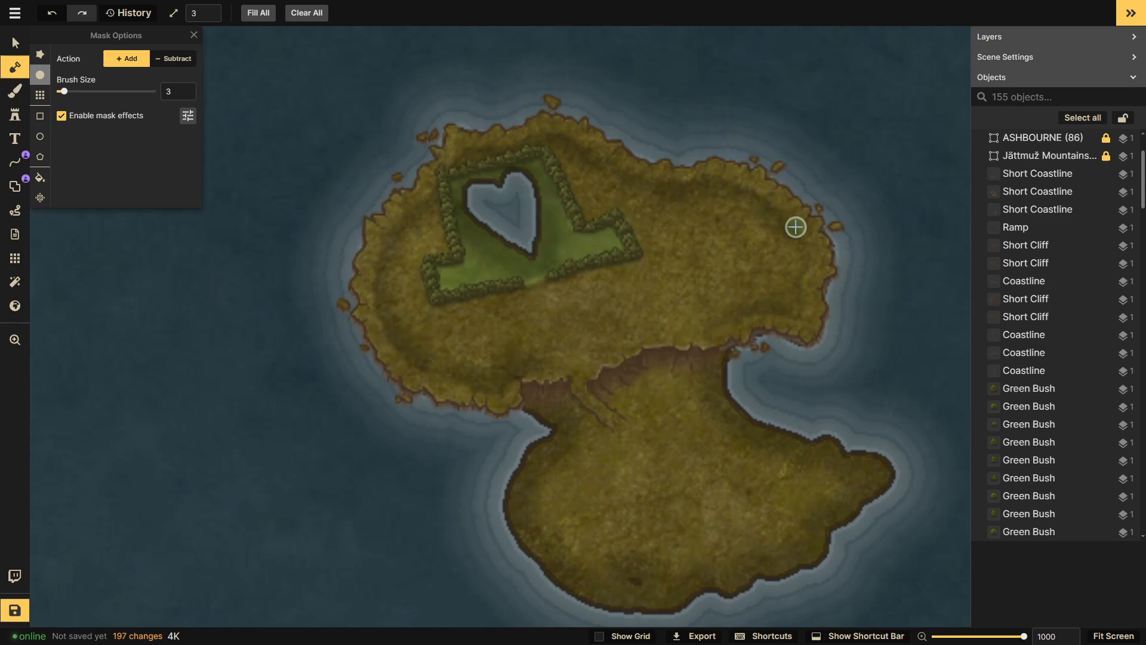
- Paint the lighter yellow-brown grass texture on the foreground across the southern lowland below the cliffs, enlarging the brush to 13
{"action": "left_click", "coordinate": [10, 89]}
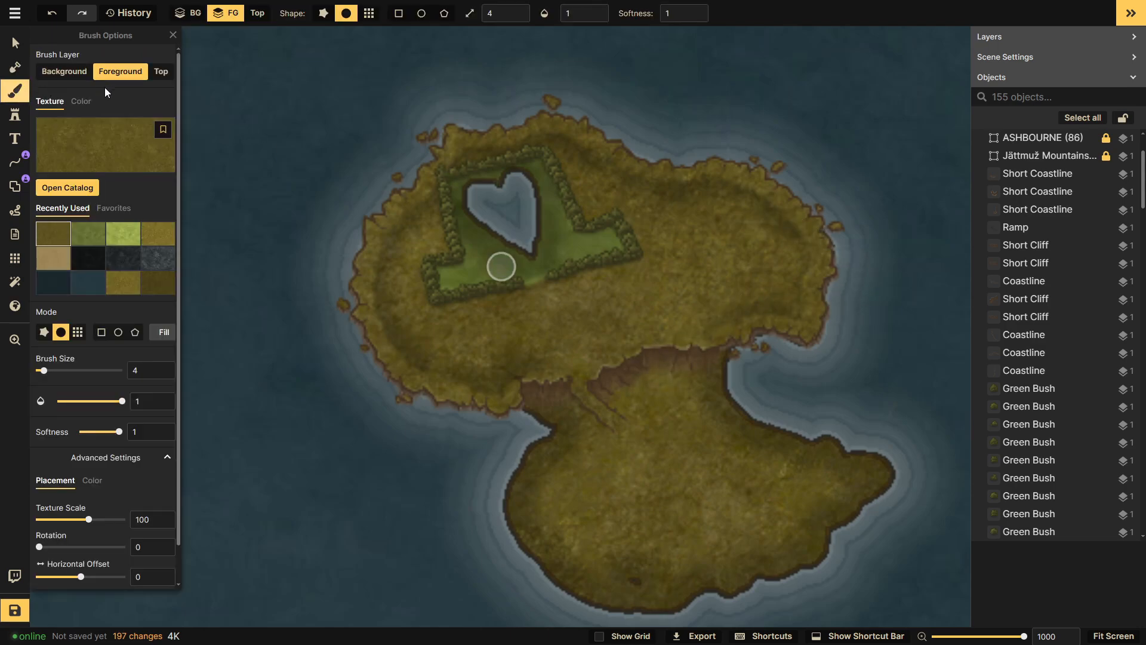
{"action": "left_click", "coordinate": [155, 240]}
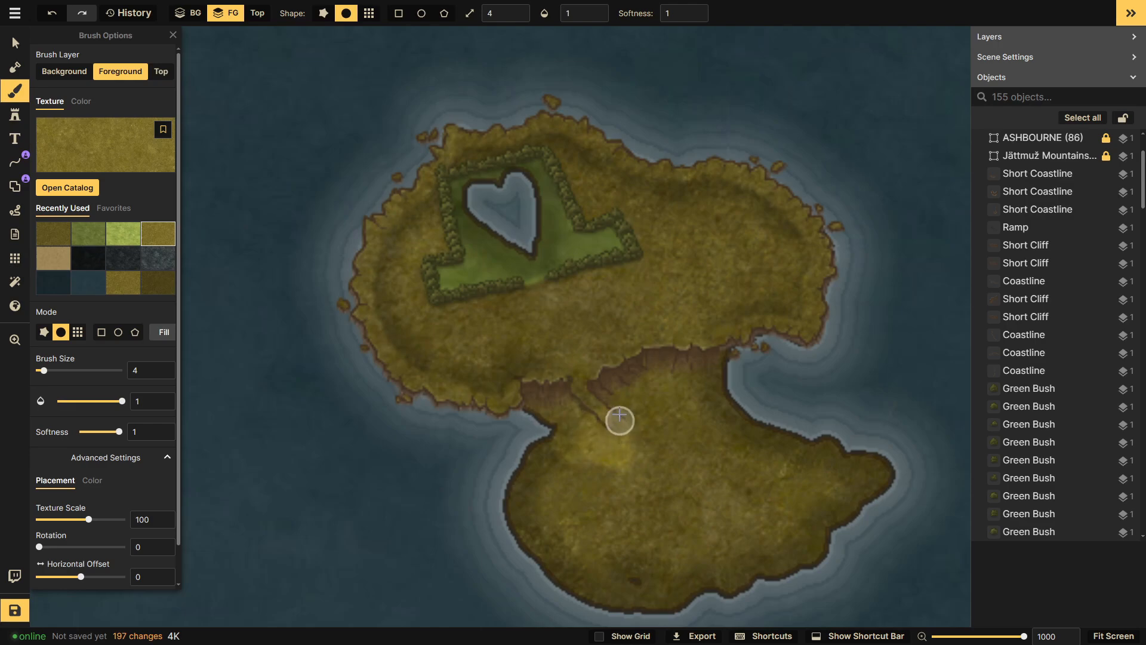
{"action": "mouse_move", "coordinate": [620, 415]}
{"action": "left_mouse_down"}
{"action": "mouse_move", "coordinate": [642, 385]}
{"action": "mouse_move", "coordinate": [645, 403]}
{"action": "mouse_move", "coordinate": [684, 402]}
{"action": "mouse_move", "coordinate": [703, 393]}
{"action": "mouse_move", "coordinate": [706, 375]}
{"action": "mouse_move", "coordinate": [703, 458]}
{"action": "mouse_move", "coordinate": [743, 482]}
{"action": "left_mouse_up"}
{"action": "key", "text": "bracketright"}
{"action": "key", "text": "bracketright"}
{"action": "key", "text": "bracketright"}
{"action": "key", "text": "bracketright"}
{"action": "key", "text": "bracketright"}
{"action": "key", "text": "bracketright"}
{"action": "key", "text": "bracketright"}
{"action": "key", "text": "bracketright"}
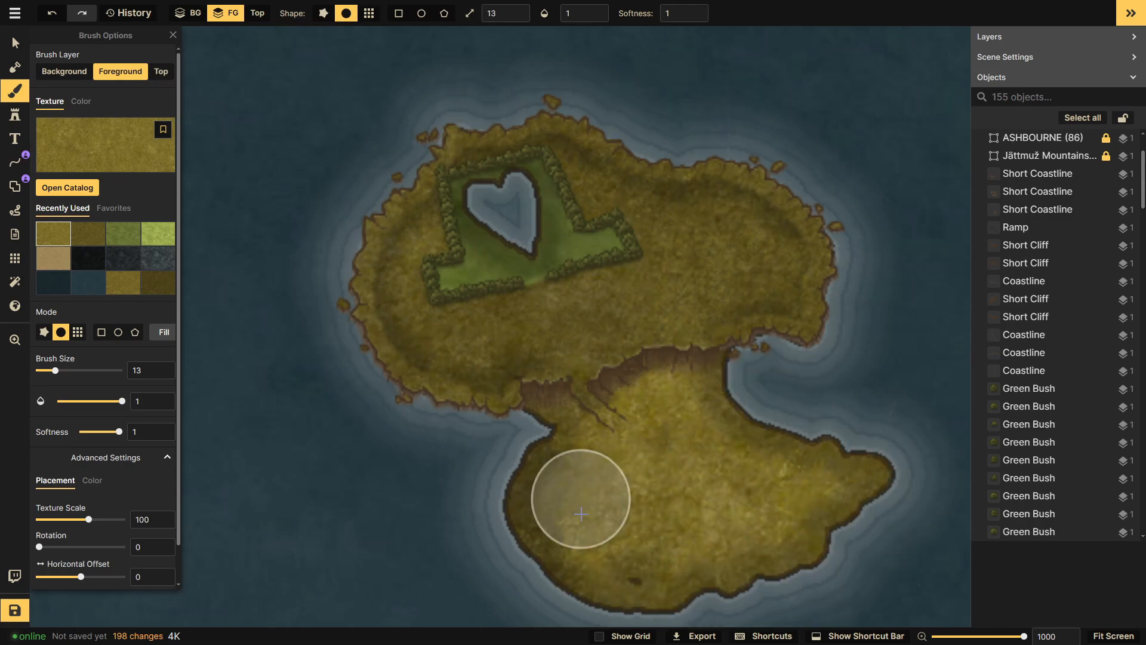
{"action": "mouse_move", "coordinate": [520, 511]}
{"action": "left_mouse_down"}
{"action": "mouse_move", "coordinate": [542, 552]}
{"action": "mouse_move", "coordinate": [566, 550]}
{"action": "mouse_move", "coordinate": [610, 576]}
{"action": "mouse_move", "coordinate": [721, 583]}
{"action": "left_mouse_up"}
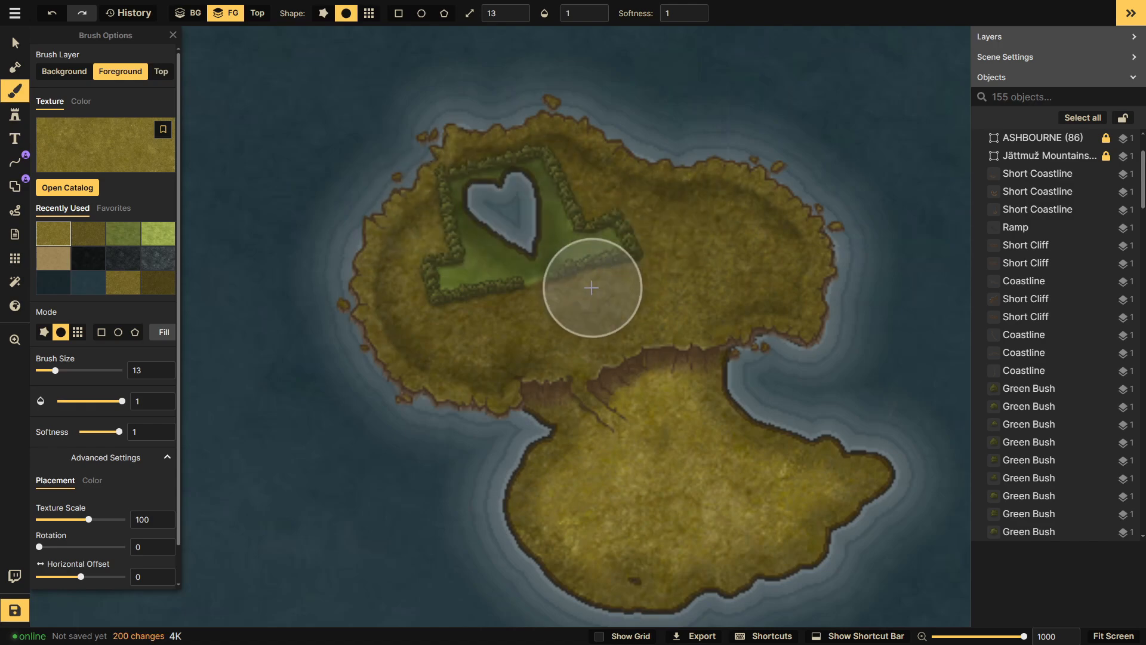
- Examine the walled town and surrounding terrain elsewhere on the map, and return to the decorated northern island
{"action": "scroll", "coordinate": [581, 312], "scroll_direction": "down", "scroll_amount": 3}
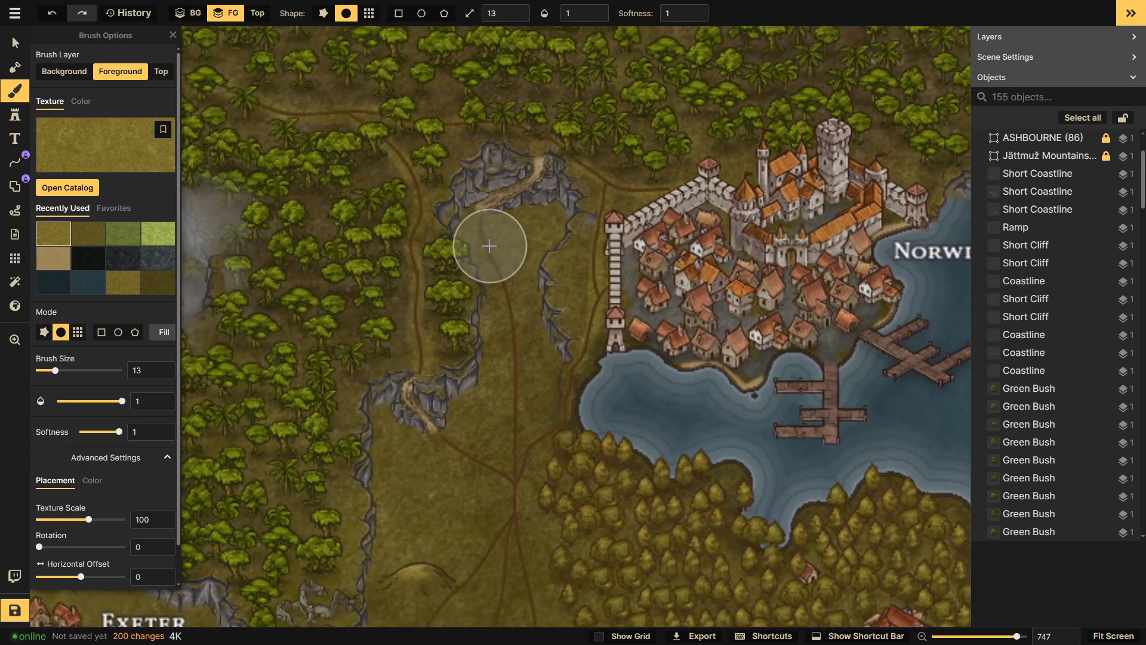
{"action": "left_click_drag", "start_coordinate": [623, 258], "coordinate": [322, 349]}
{"action": "left_click_drag", "start_coordinate": [680, 269], "coordinate": [325, 325]}
{"action": "left_click_drag", "start_coordinate": [854, 292], "coordinate": [275, 331]}
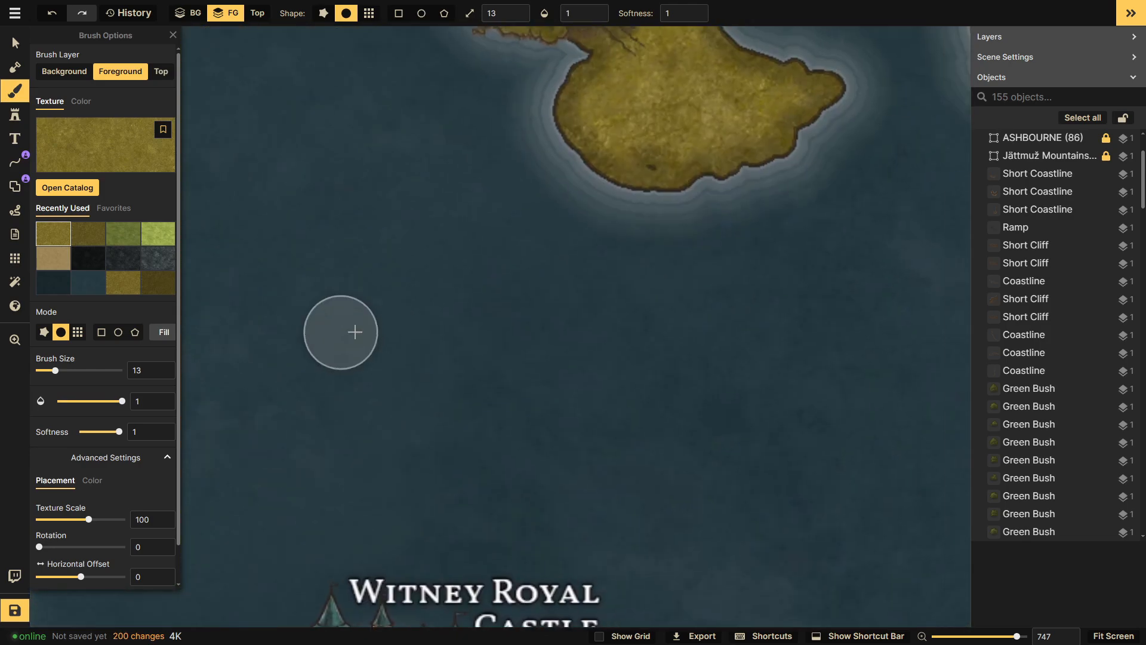
{"action": "left_click_drag", "start_coordinate": [787, 261], "coordinate": [632, 456]}
{"action": "scroll", "coordinate": [461, 250], "scroll_direction": "up", "scroll_amount": 3}
{"action": "left_click_drag", "start_coordinate": [490, 262], "coordinate": [504, 370]}
{"action": "scroll", "coordinate": [574, 432], "scroll_direction": "down", "scroll_amount": 2}
{"action": "scroll", "coordinate": [561, 424], "scroll_direction": "up", "scroll_amount": 2}
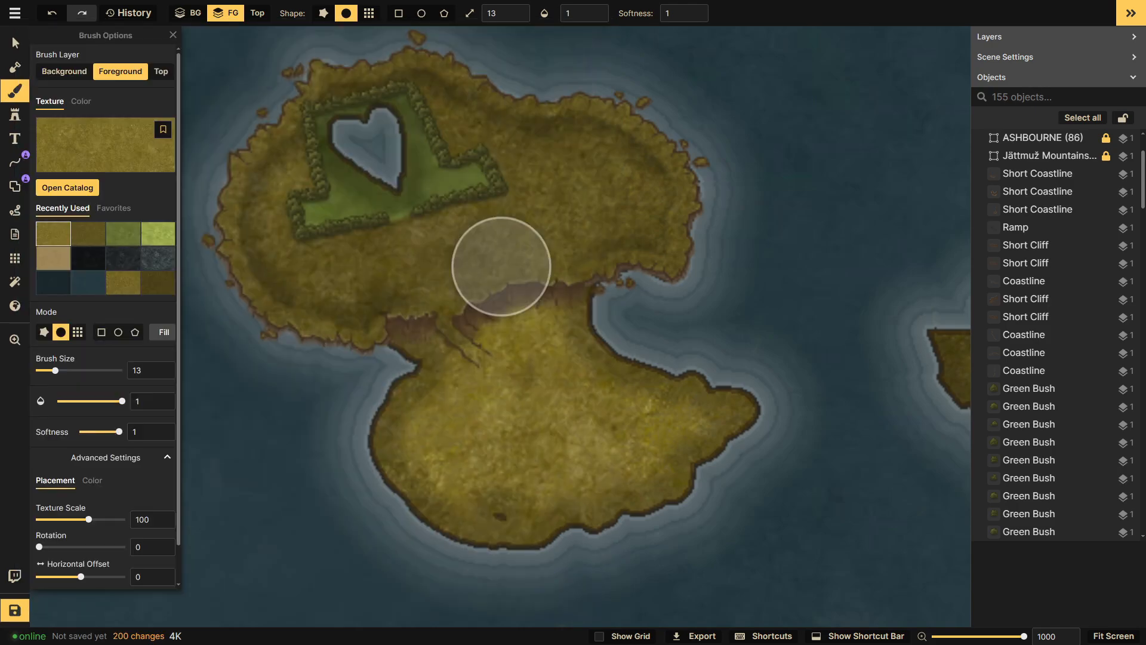
- Browse the Fantasy World stamp catalog and pick the stone Human Wall stamp from Human Settlements
{"action": "left_click", "coordinate": [15, 115]}
{"action": "left_click", "coordinate": [54, 133]}
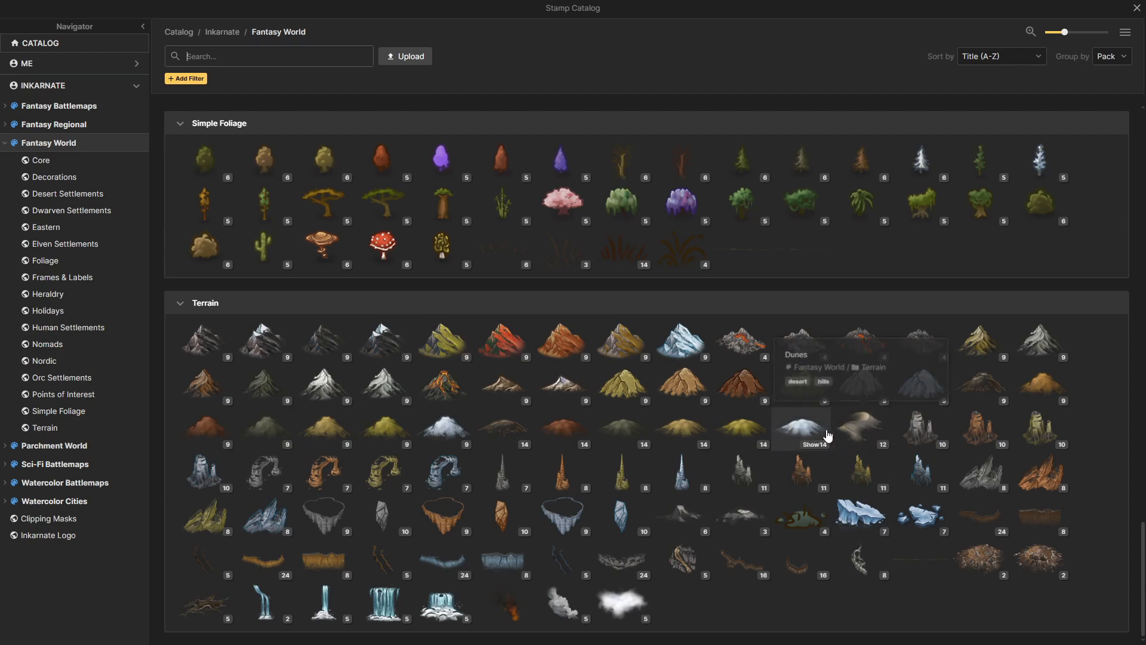
{"action": "scroll", "coordinate": [826, 435], "scroll_direction": "up", "scroll_amount": 8}
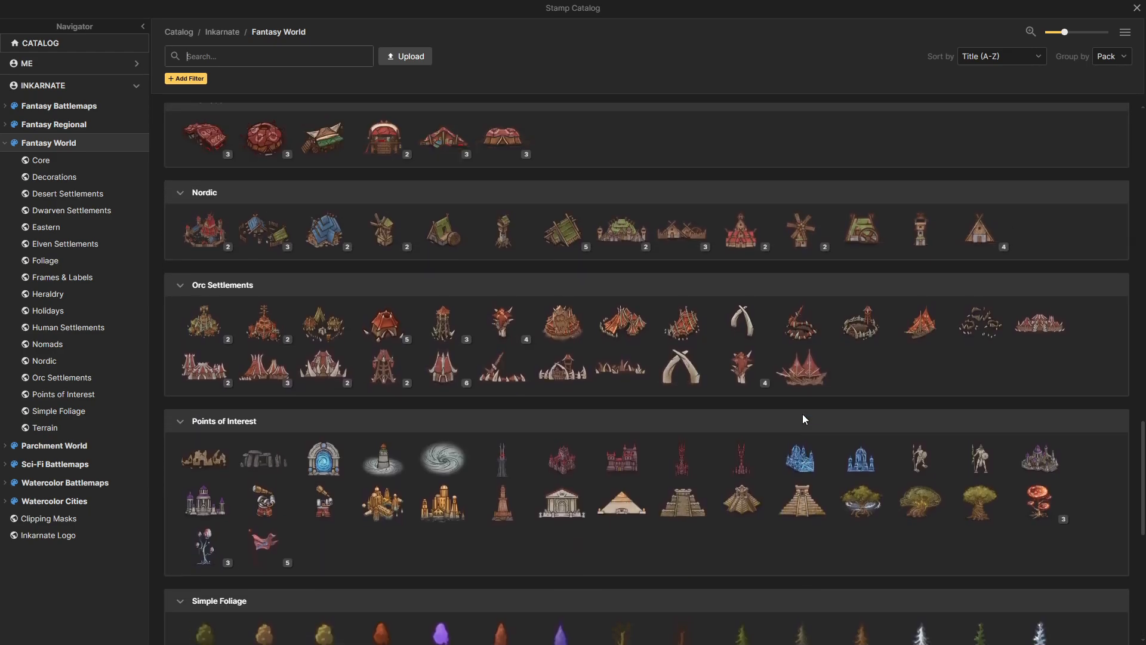
{"action": "scroll", "coordinate": [804, 418], "scroll_direction": "up", "scroll_amount": 6}
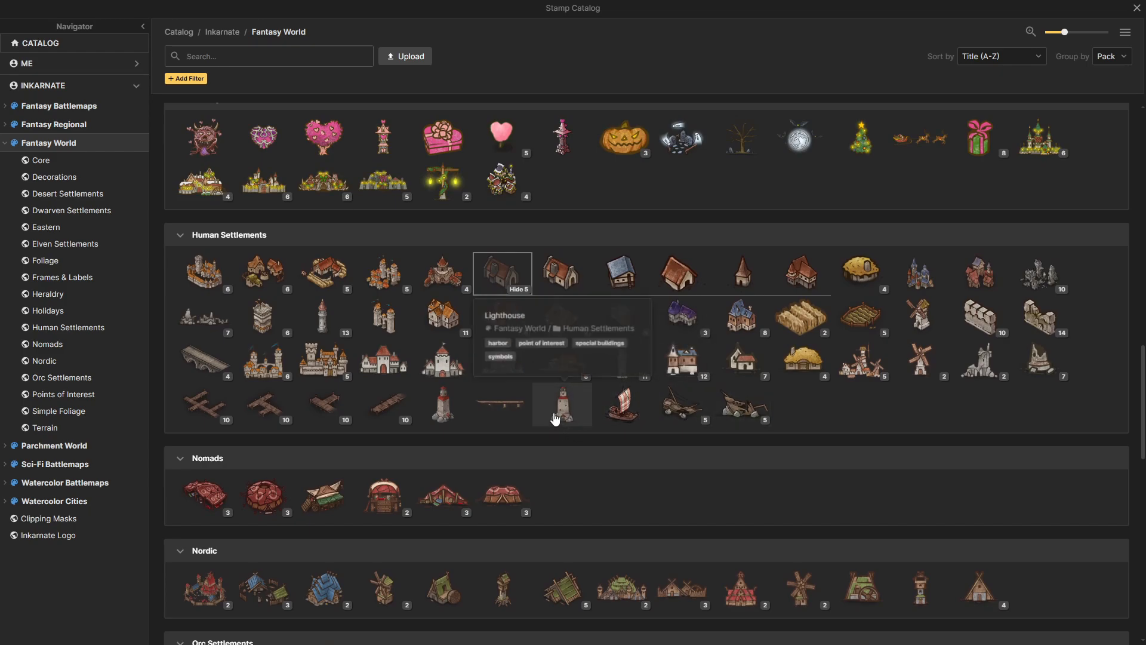
{"action": "scroll", "coordinate": [860, 441], "scroll_direction": "up", "scroll_amount": 5}
{"action": "scroll", "coordinate": [856, 441], "scroll_direction": "down", "scroll_amount": 5}
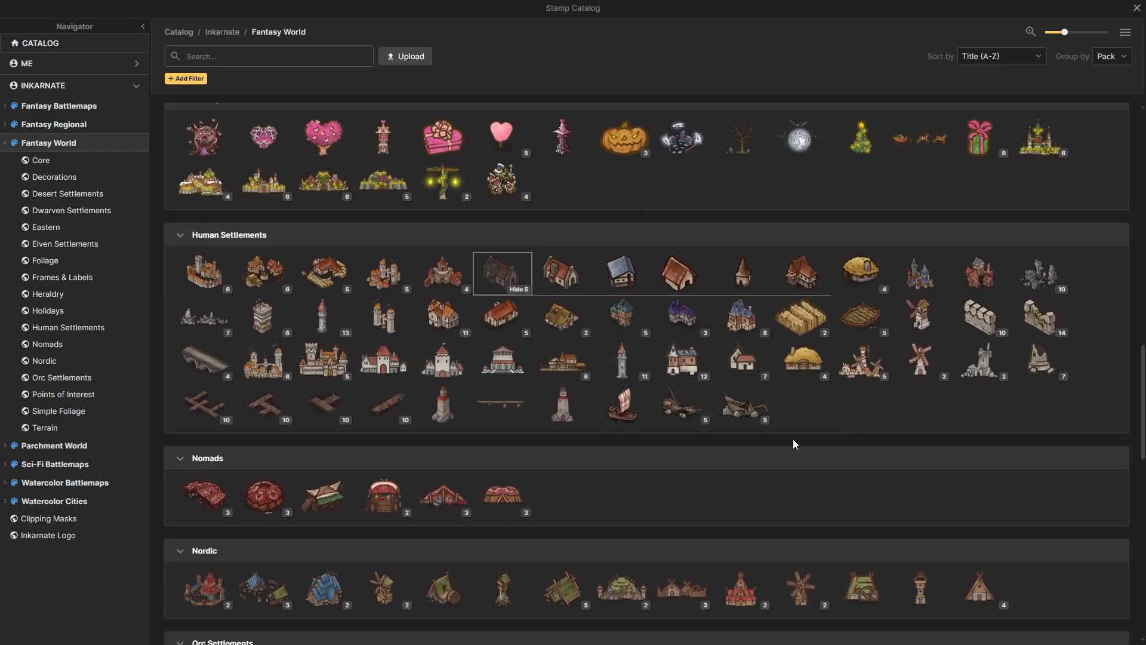
{"action": "left_click", "coordinate": [979, 317]}
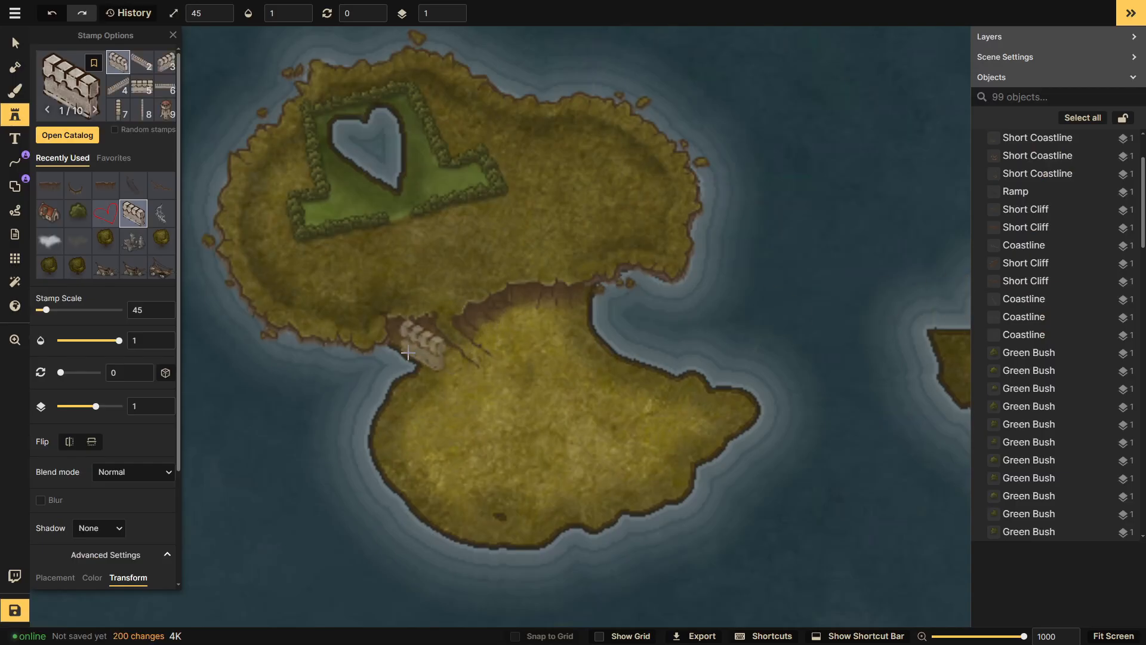
- Load variant 5 of the Human Wall at scale 54 into the Stamp tool by selecting an existing wall in the ASHBOURNE group
{"action": "left_click", "coordinate": [17, 44]}
{"action": "scroll", "coordinate": [1088, 263], "scroll_direction": "up", "scroll_amount": 2}
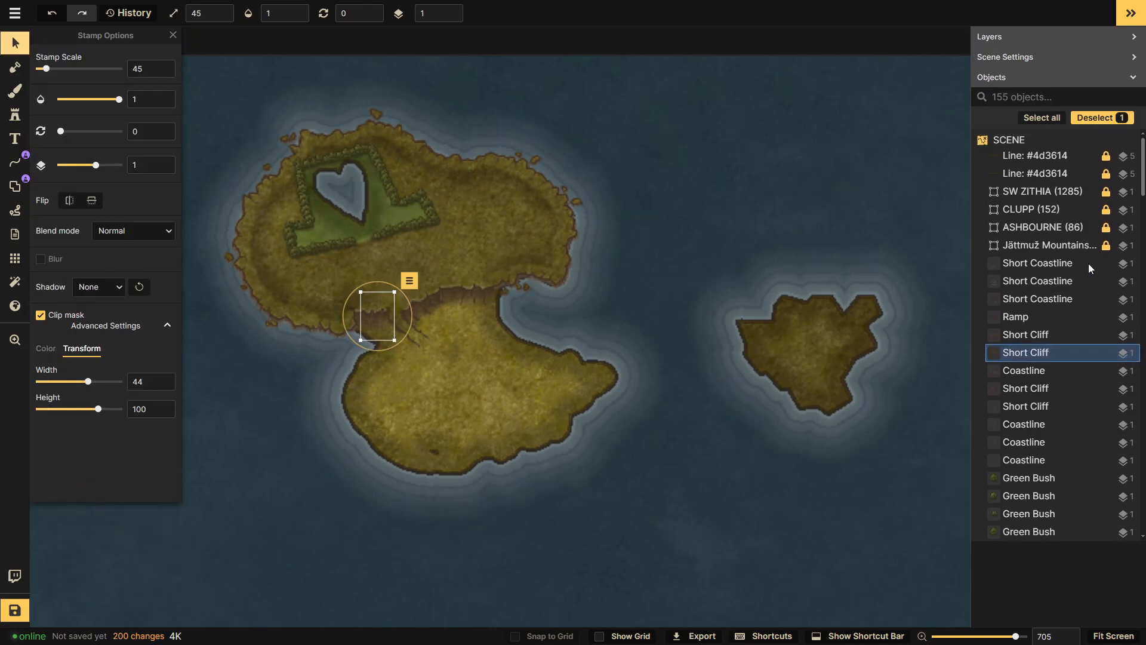
{"action": "left_click", "coordinate": [1042, 229]}
{"action": "double_click", "coordinate": [1042, 227]}
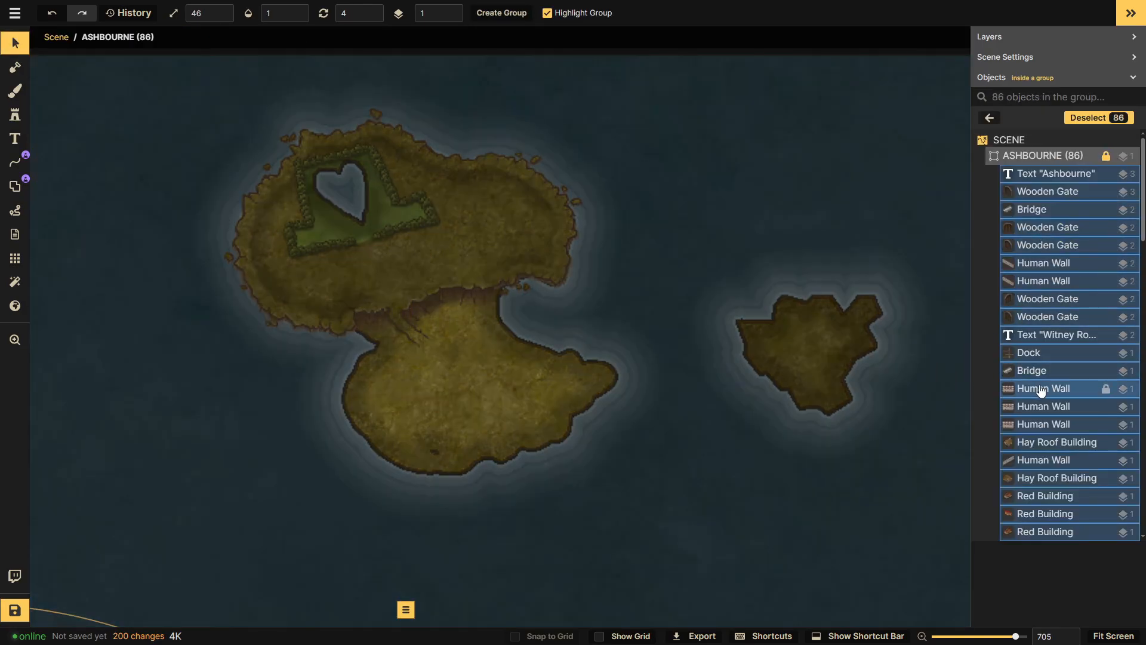
{"action": "left_click", "coordinate": [1016, 389]}
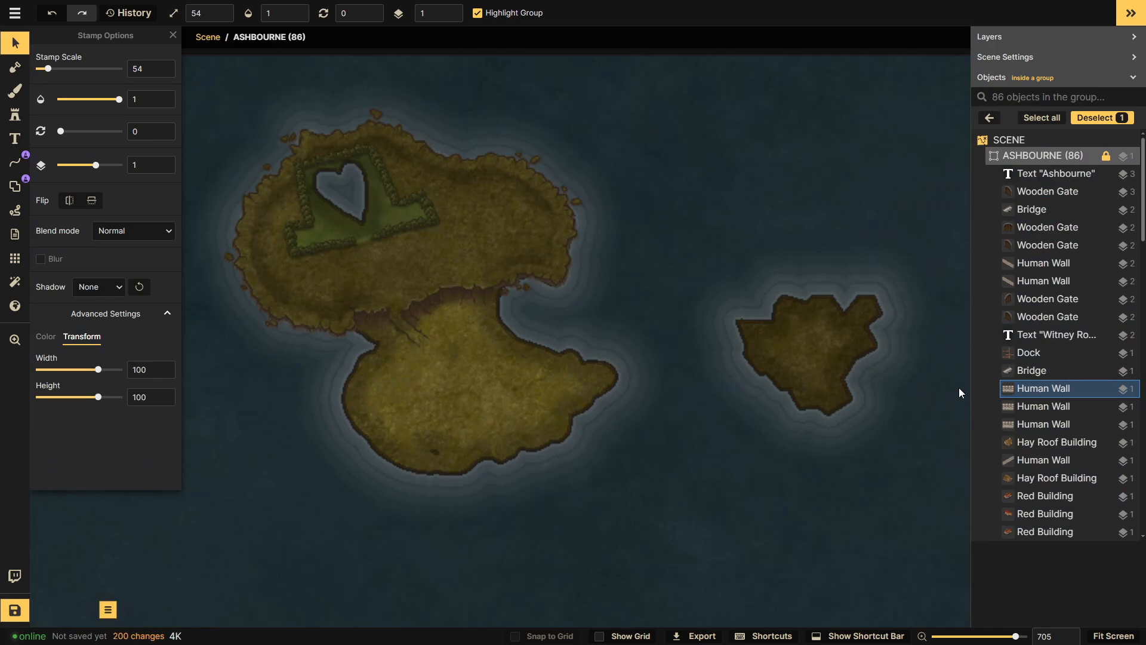
{"action": "left_click", "coordinate": [173, 37]}
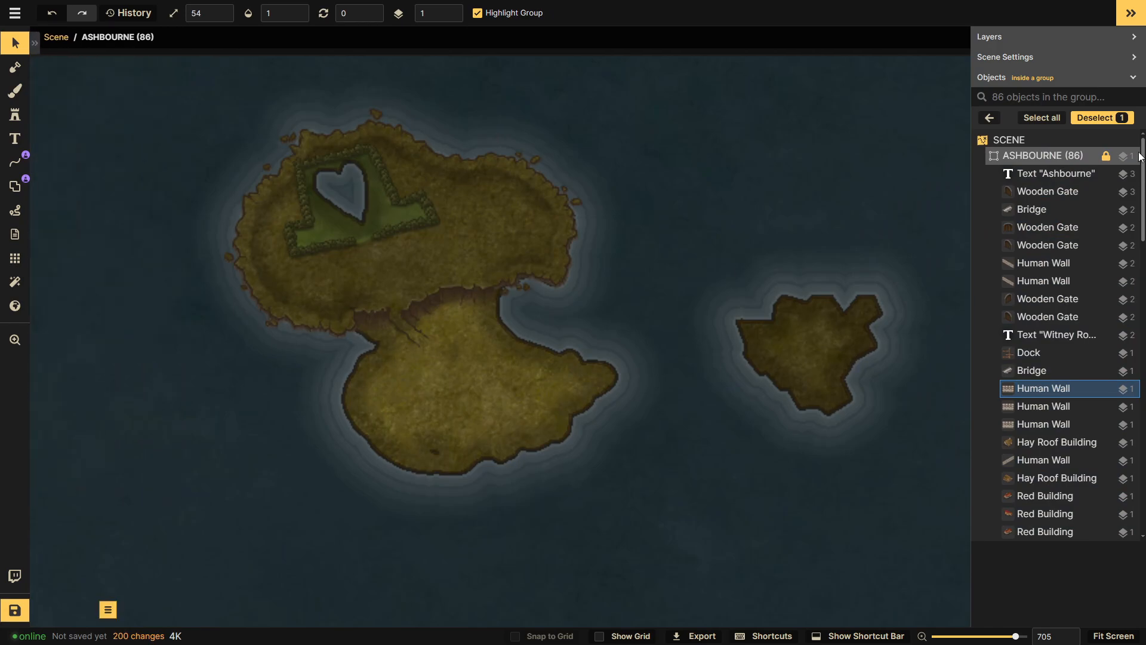
{"action": "left_click", "coordinate": [990, 118]}
{"action": "left_click", "coordinate": [679, 149]}
{"action": "left_click", "coordinate": [15, 114]}
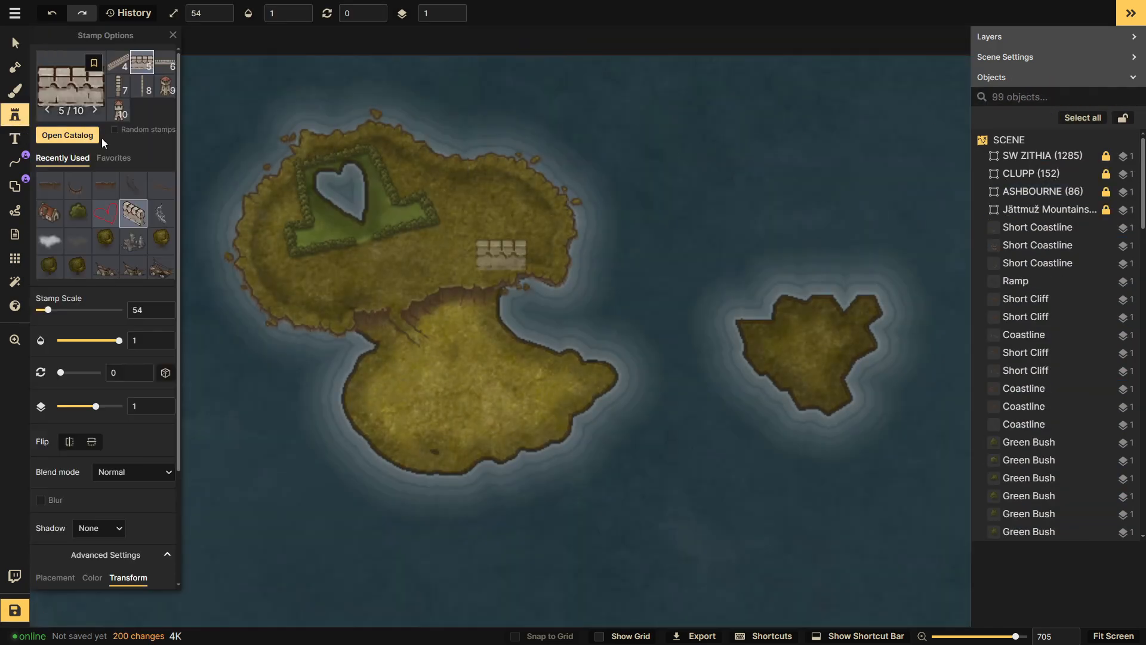
- Place a variant 9 Human Wall Tower at scale 54 on the lowland's southwestern shore and a variant 5 Human Wall segment east of it
{"action": "scroll", "coordinate": [383, 388], "scroll_direction": "up", "scroll_amount": 3}
{"action": "scroll", "coordinate": [361, 393], "scroll_direction": "up", "scroll_amount": 1}
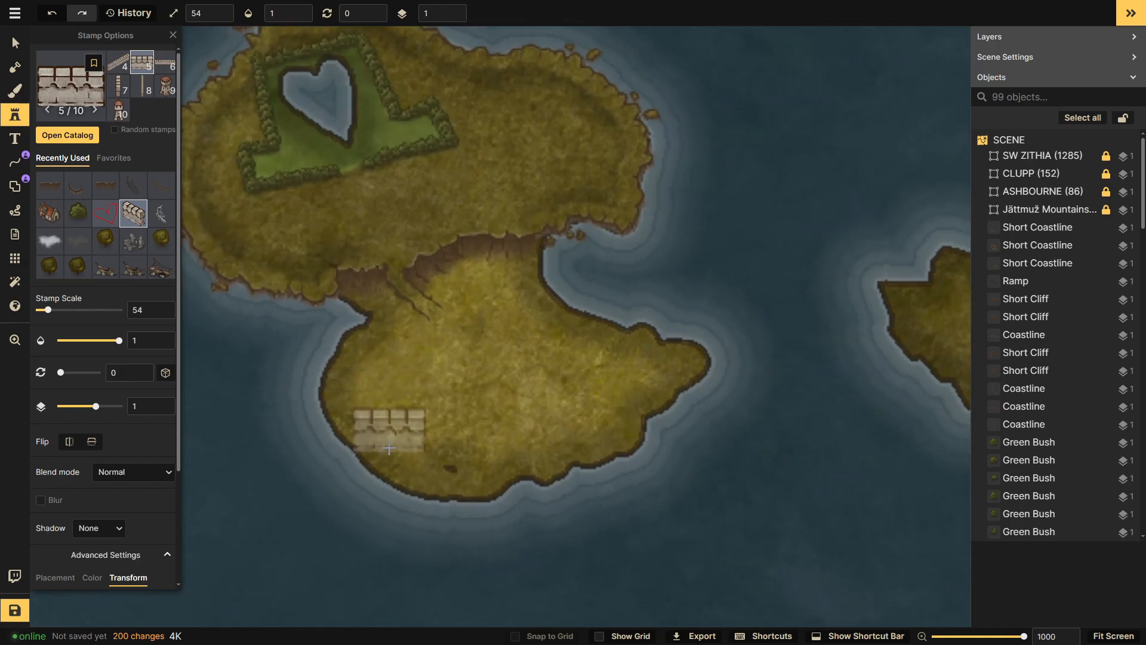
{"action": "left_click", "coordinate": [166, 85]}
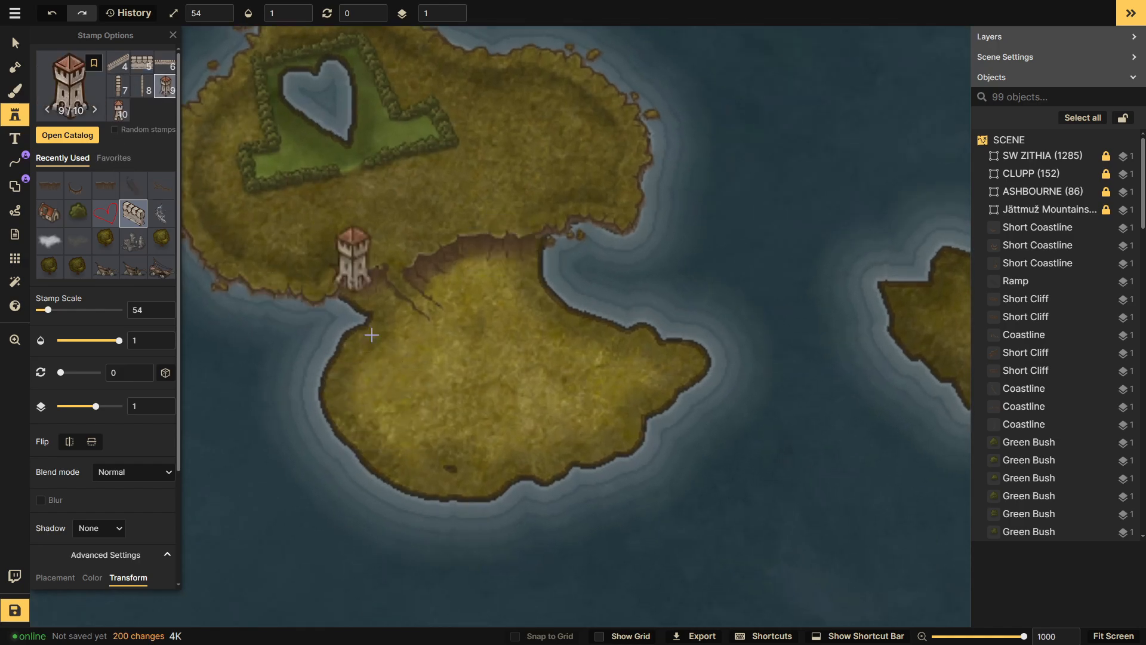
{"action": "left_click", "coordinate": [367, 451]}
{"action": "key", "text": "Escape"}
{"action": "key", "text": "5"}
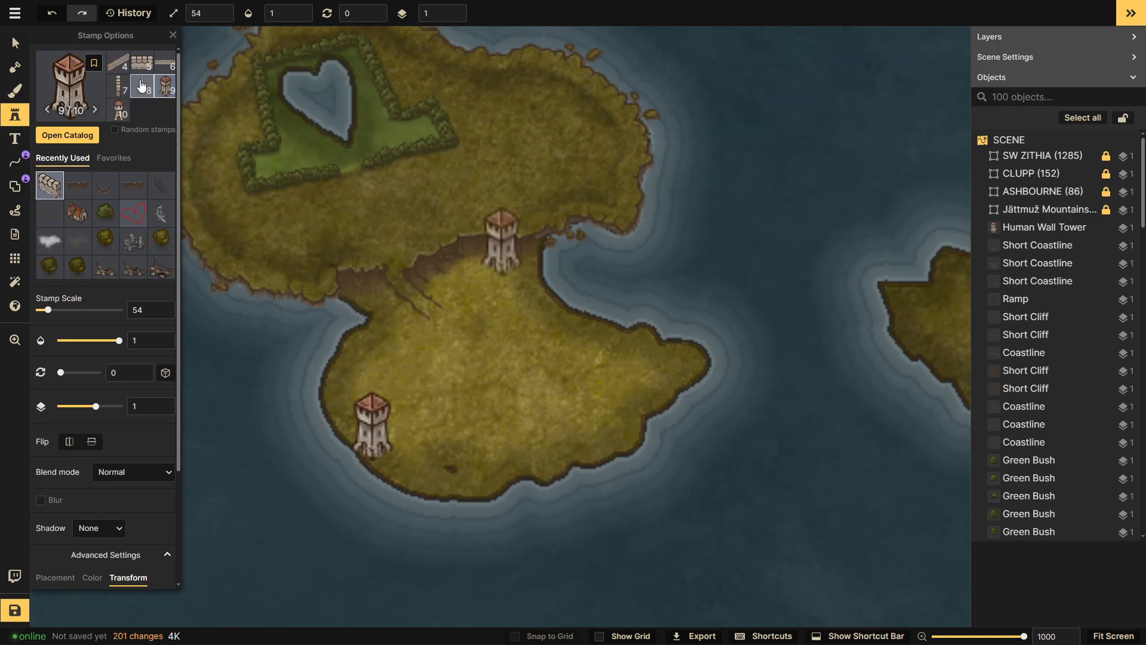
{"action": "left_click", "coordinate": [411, 445]}
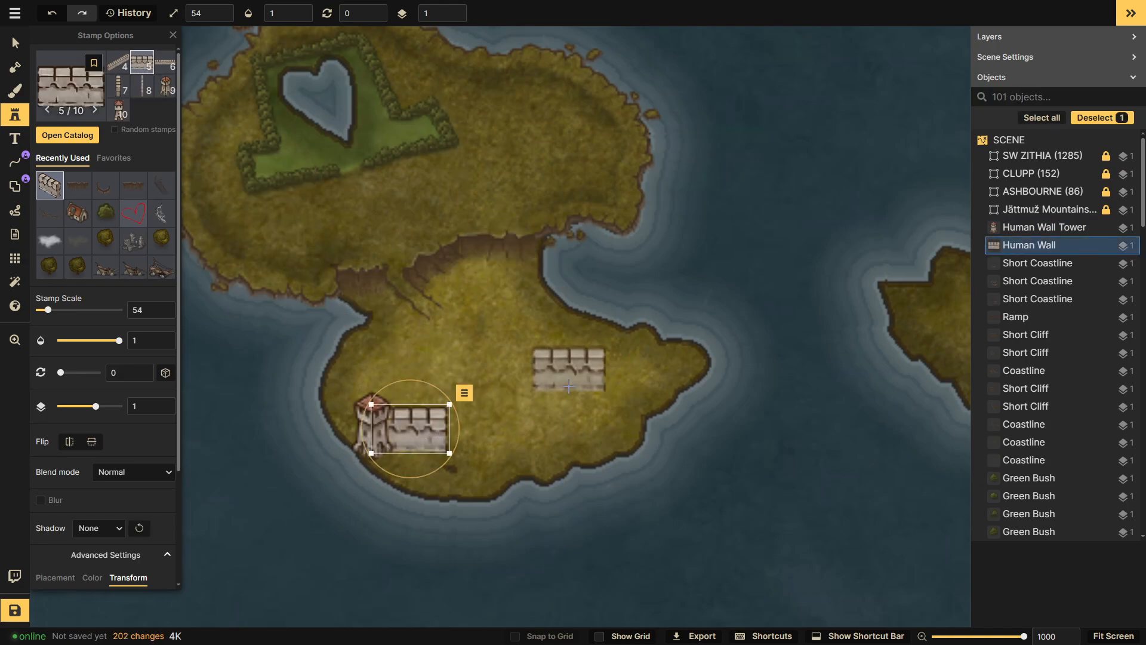
- Deselect the wall segment and load variant 4 of the Human Fortified Cities stamp from the Human Settlements catalog
{"action": "key", "text": "Escape"}
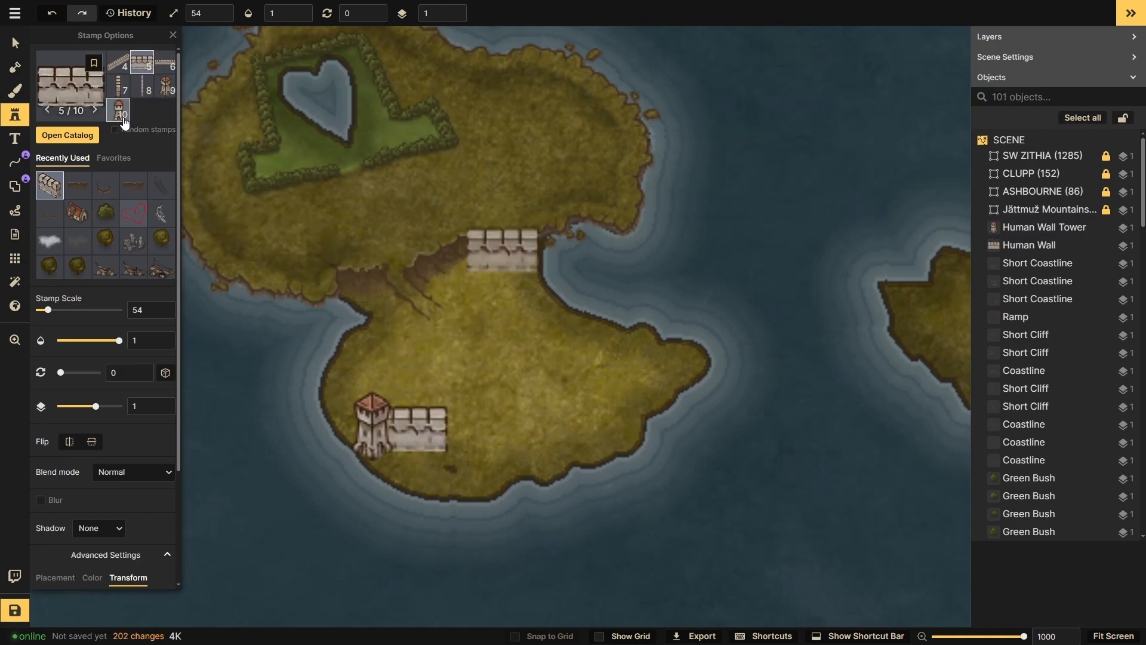
{"action": "key", "text": "0"}
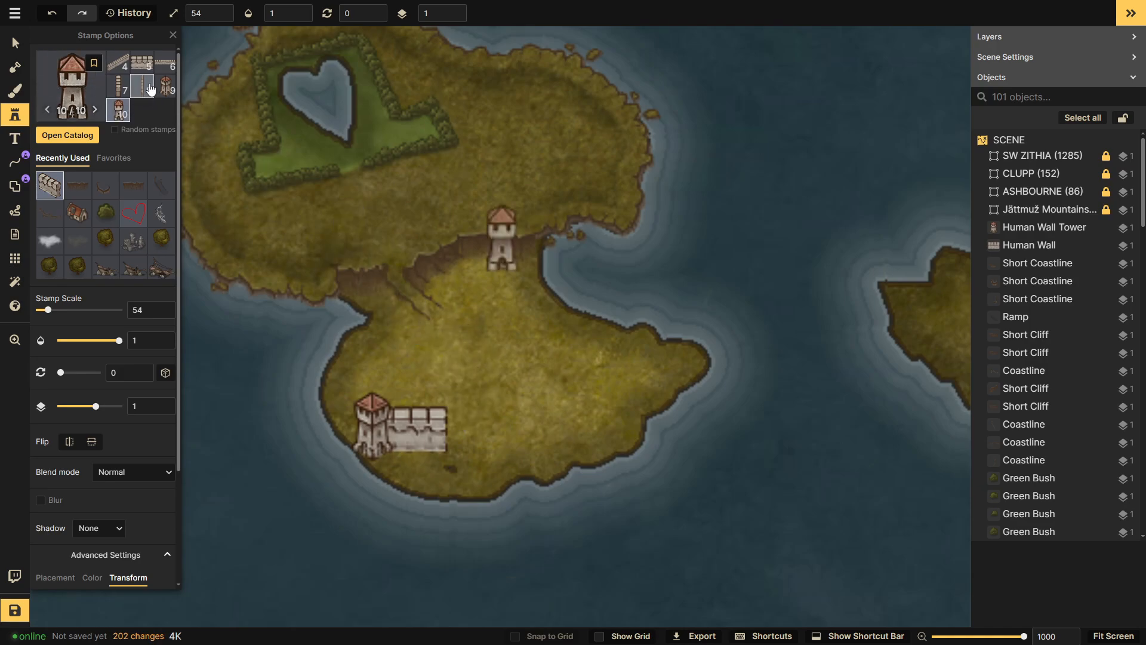
{"action": "left_click", "coordinate": [67, 135]}
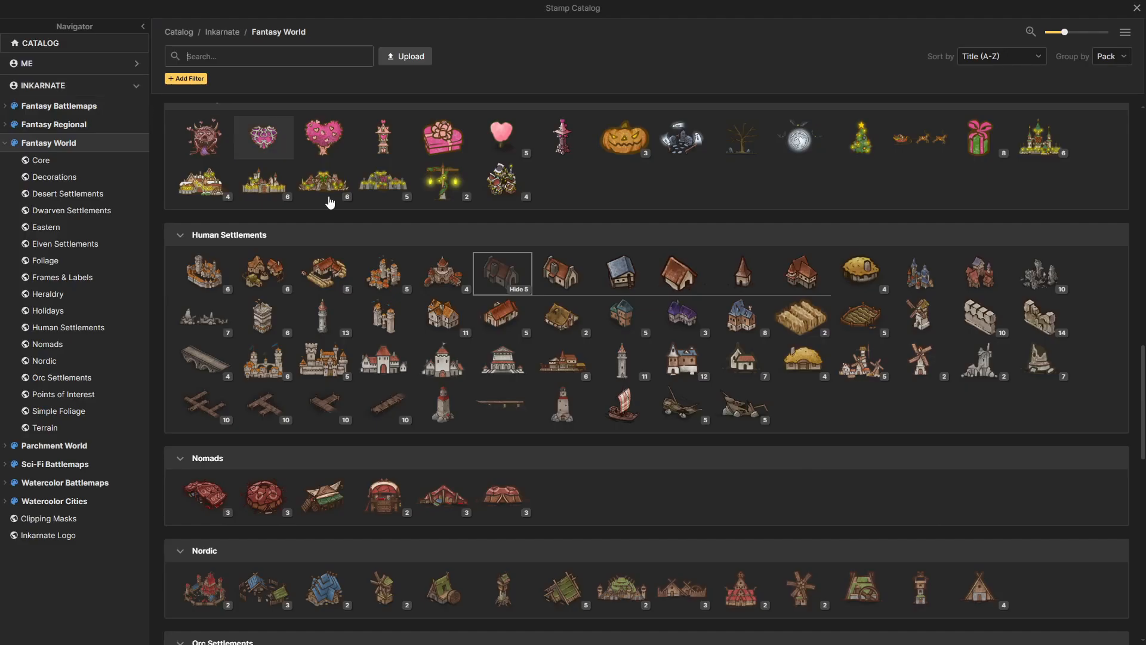
{"action": "left_click", "coordinate": [457, 289]}
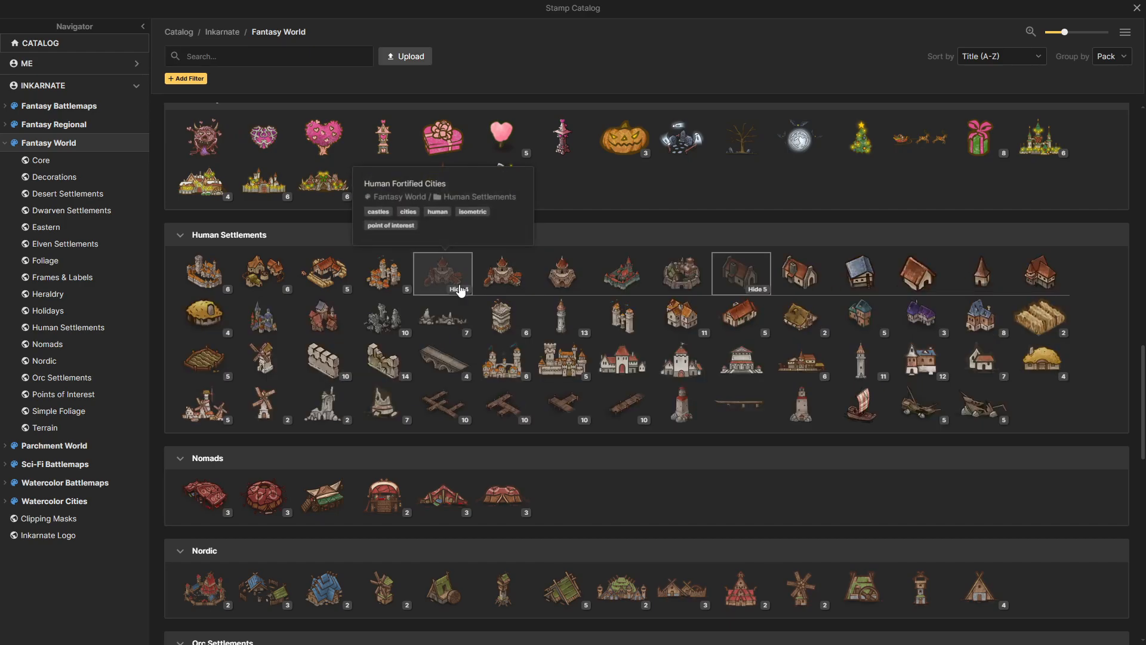
{"action": "left_click", "coordinate": [679, 281]}
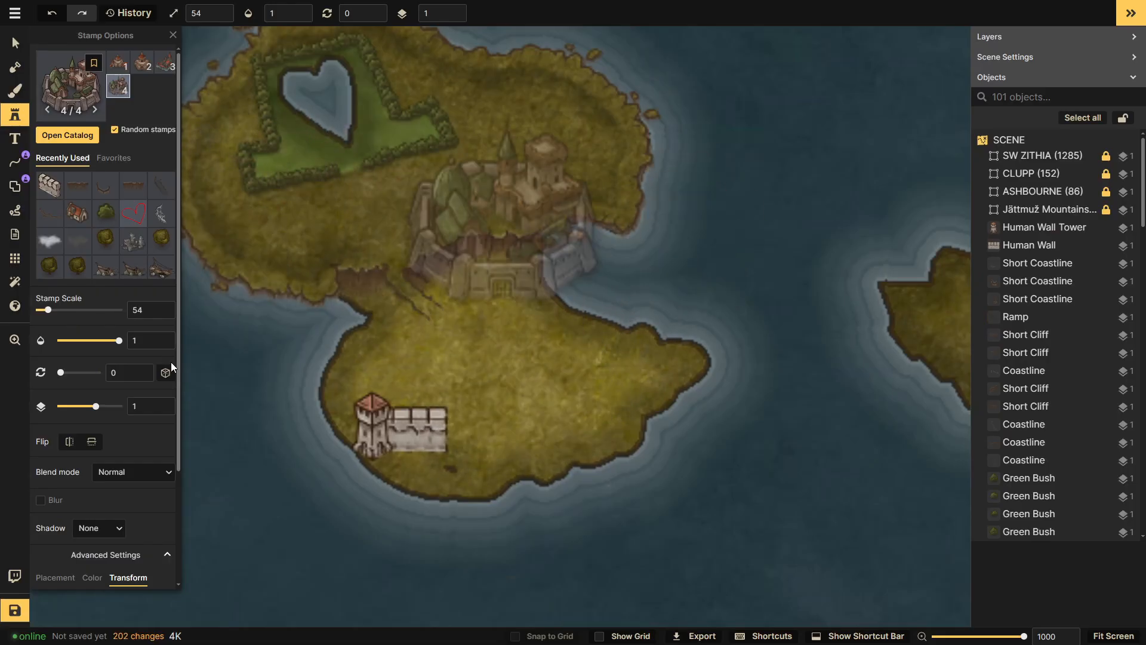
- Try the Human Fortified City at scale 40 against the wall segment's eastern end, and delete it again
{"action": "left_click", "coordinate": [164, 314]}
{"action": "left_click", "coordinate": [165, 314]}
{"action": "left_click", "coordinate": [164, 315]}
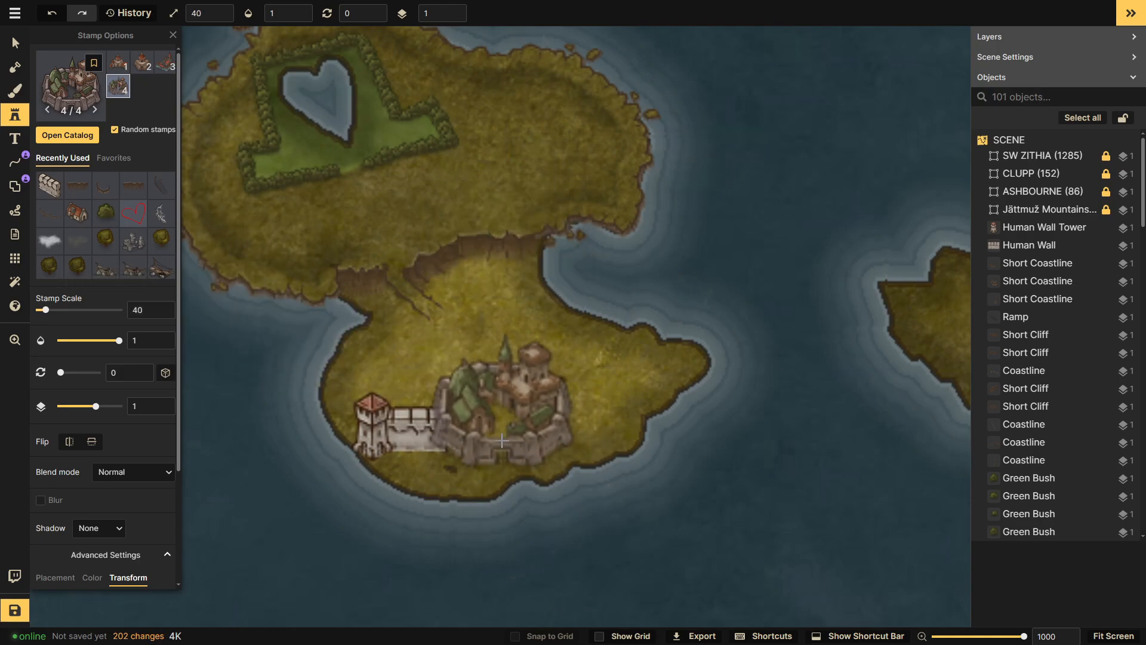
{"action": "left_click", "coordinate": [489, 437]}
{"action": "left_click_drag", "start_coordinate": [487, 433], "coordinate": [481, 424]}
{"action": "left_click", "coordinate": [639, 398]}
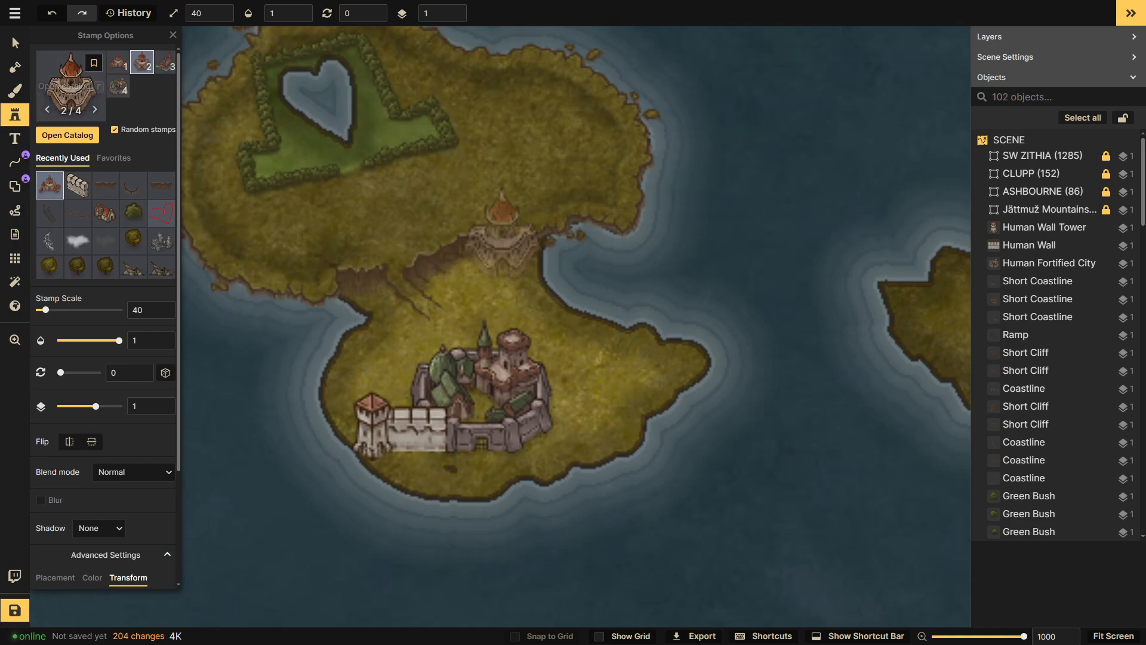
{"action": "left_click", "coordinate": [15, 43]}
{"action": "key", "text": "Delete"}
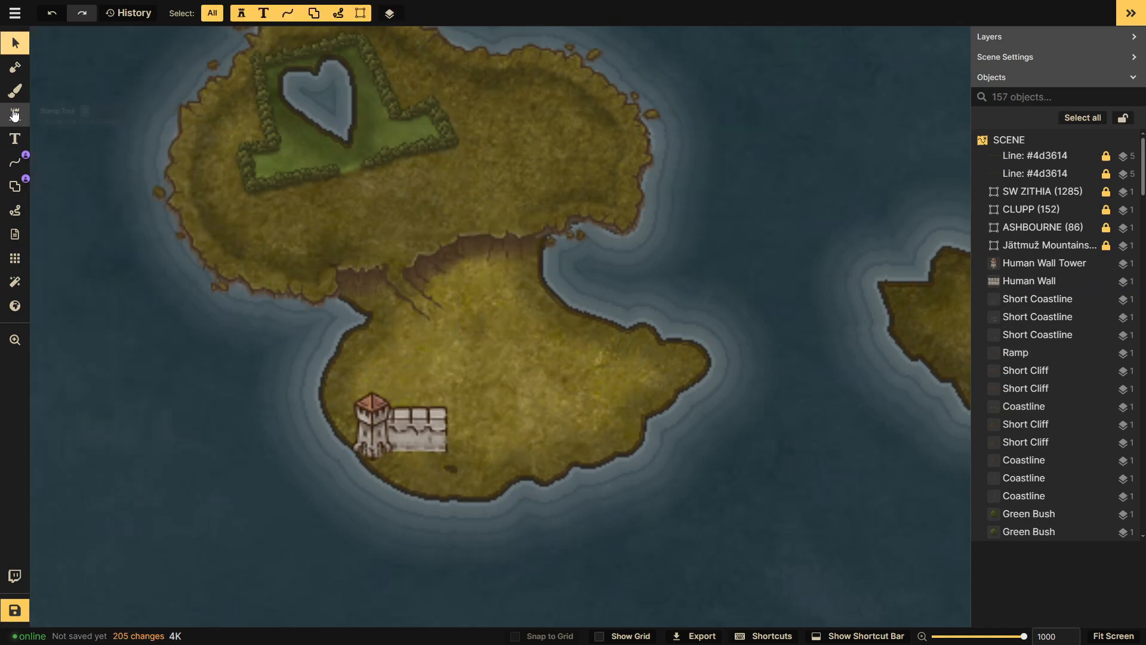
- Load variant 3 of the six Human Castle stamps from the Human Settlements catalog
{"action": "left_click", "coordinate": [15, 114]}
{"action": "left_click", "coordinate": [61, 128]}
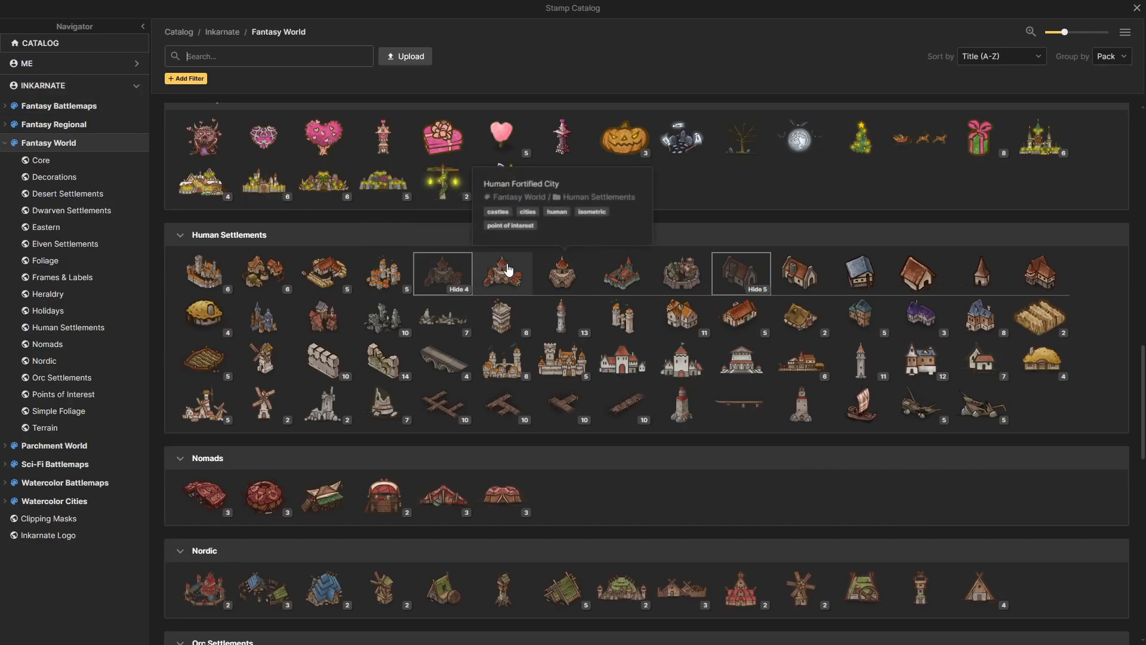
{"action": "left_click", "coordinate": [224, 289]}
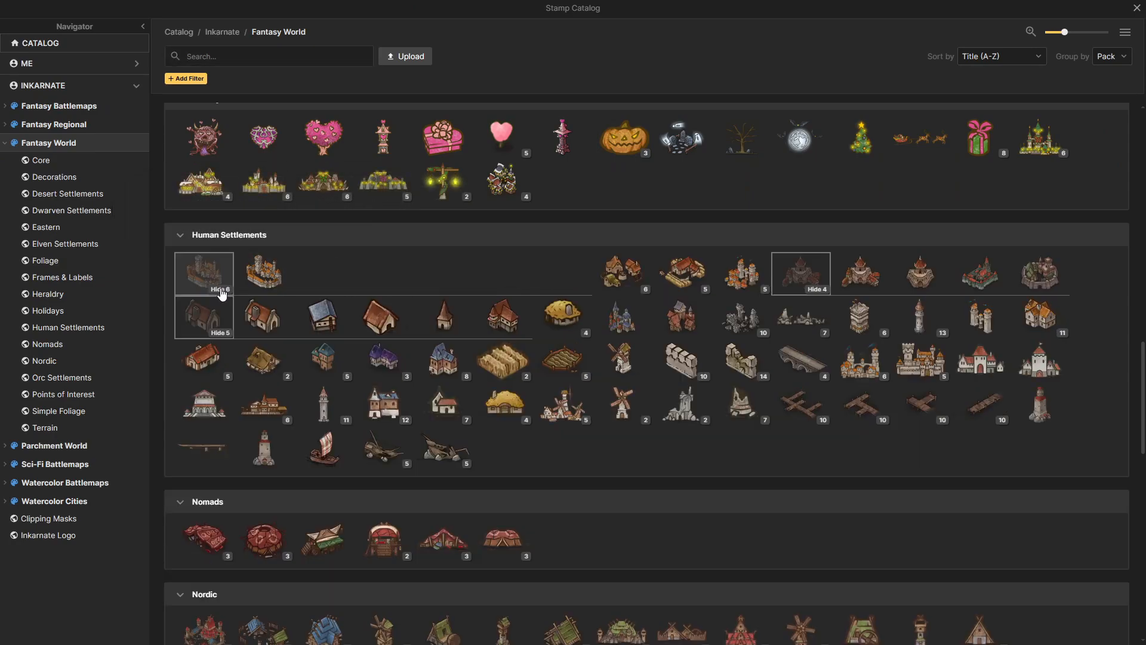
{"action": "left_click", "coordinate": [351, 299]}
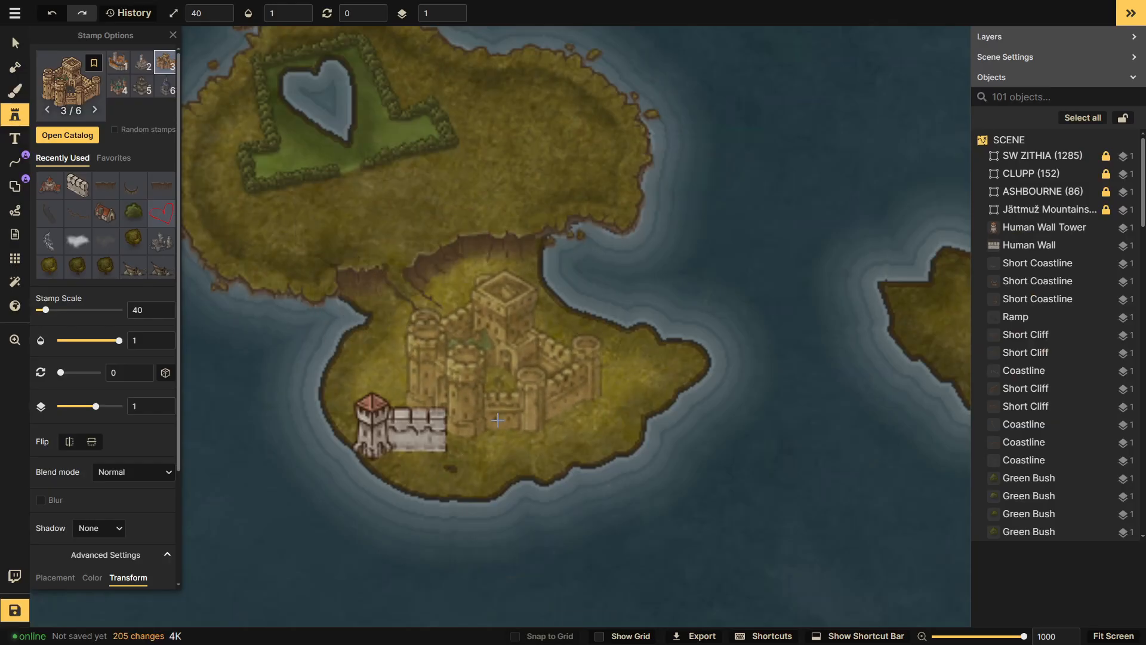
- Place the Human Castle on the southern lowland against the wall segment's eastern end and set its scale to 29
{"action": "scroll", "coordinate": [484, 438], "scroll_direction": "down", "scroll_amount": 1}
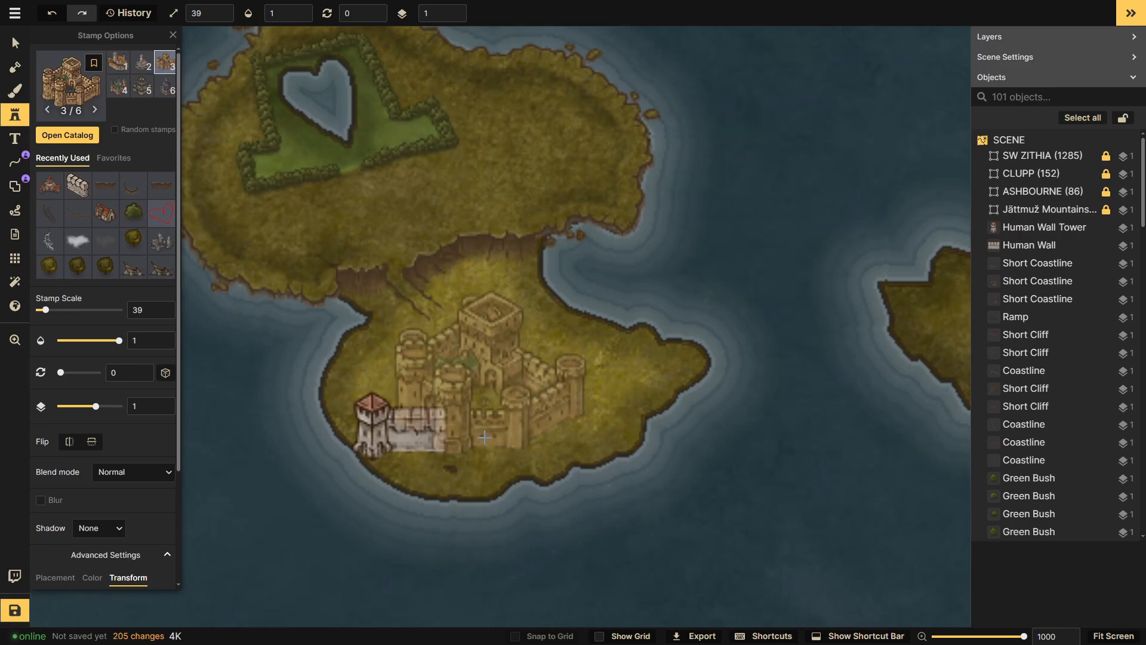
{"action": "scroll", "coordinate": [496, 430], "scroll_direction": "down", "scroll_amount": 17}
{"action": "left_click", "coordinate": [524, 418]}
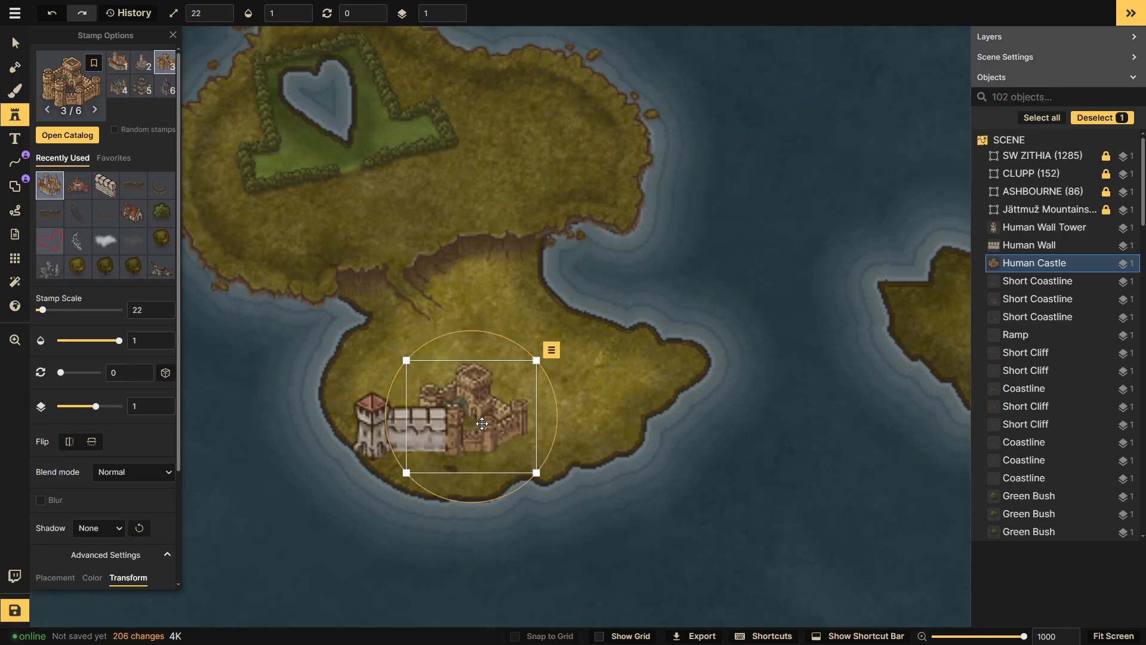
{"action": "scroll", "coordinate": [486, 421], "scroll_direction": "up", "scroll_amount": 3}
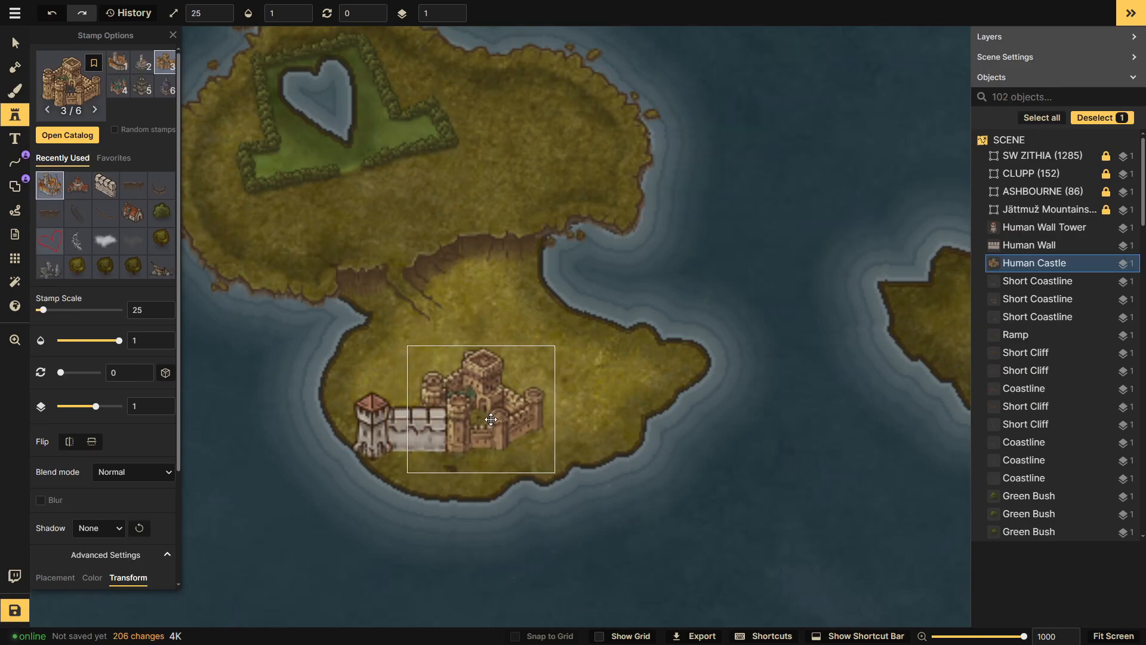
{"action": "scroll", "coordinate": [491, 421], "scroll_direction": "up", "scroll_amount": 2}
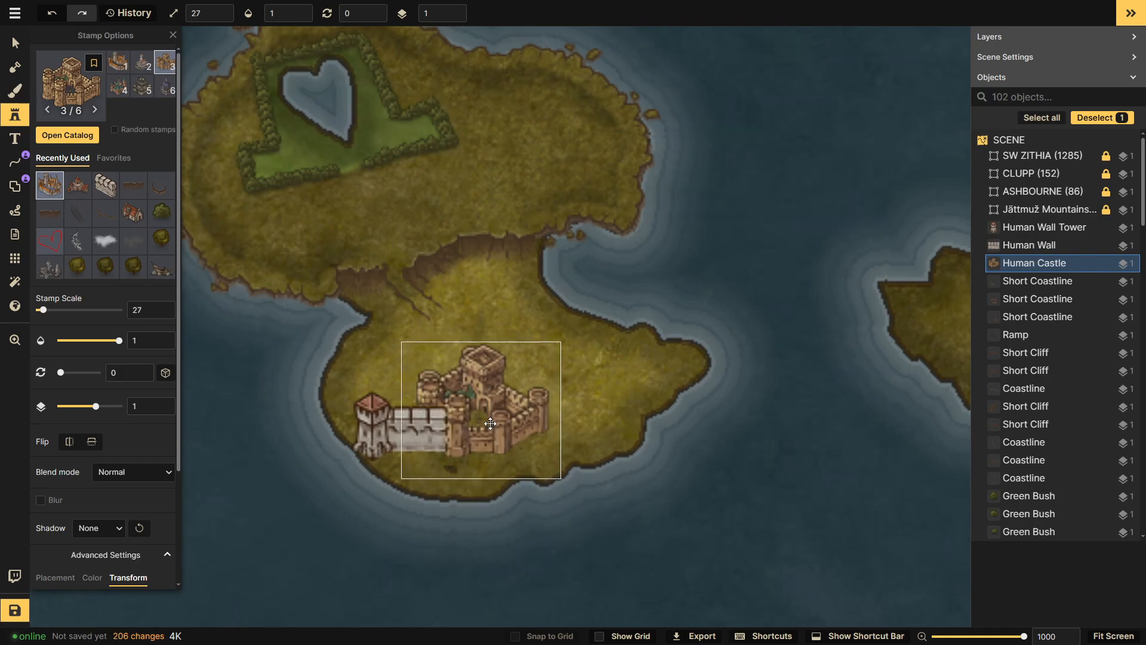
{"action": "scroll", "coordinate": [491, 422], "scroll_direction": "up", "scroll_amount": 2}
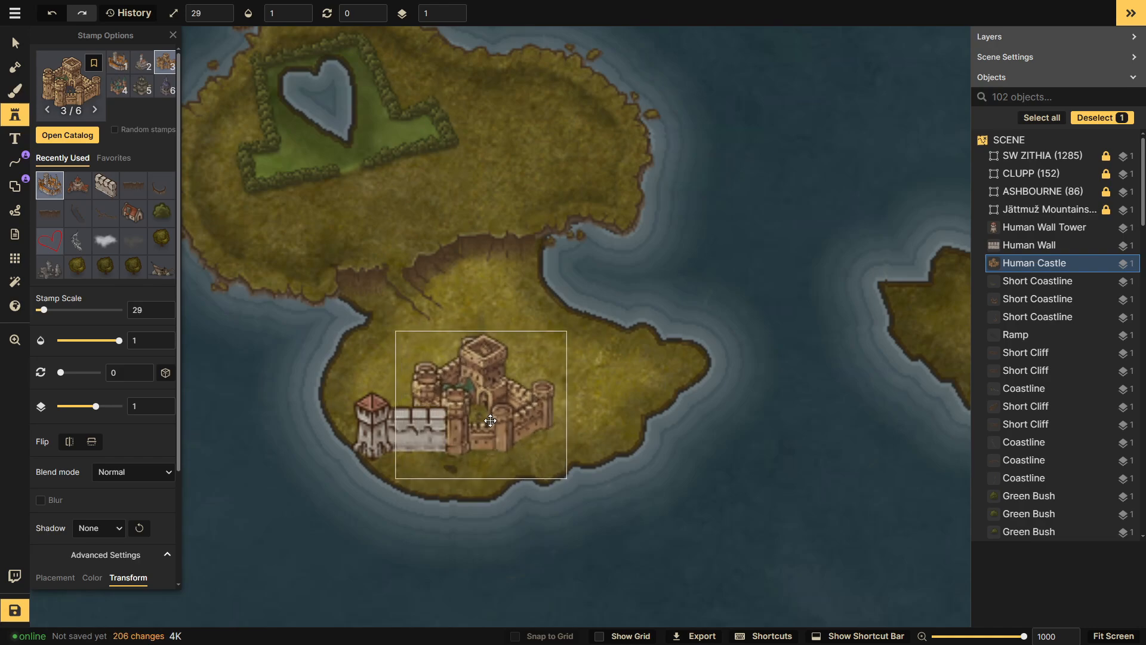
{"action": "left_click", "coordinate": [645, 380]}
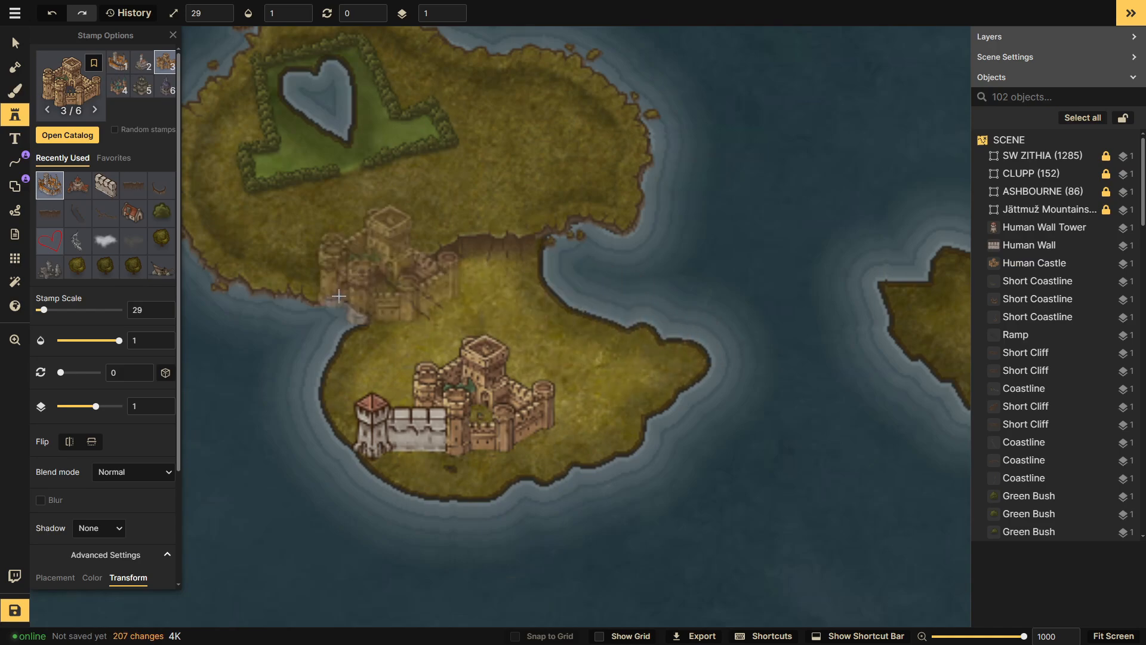
- Select the placed Human Castle with the Select tool
{"action": "left_click", "coordinate": [17, 44]}
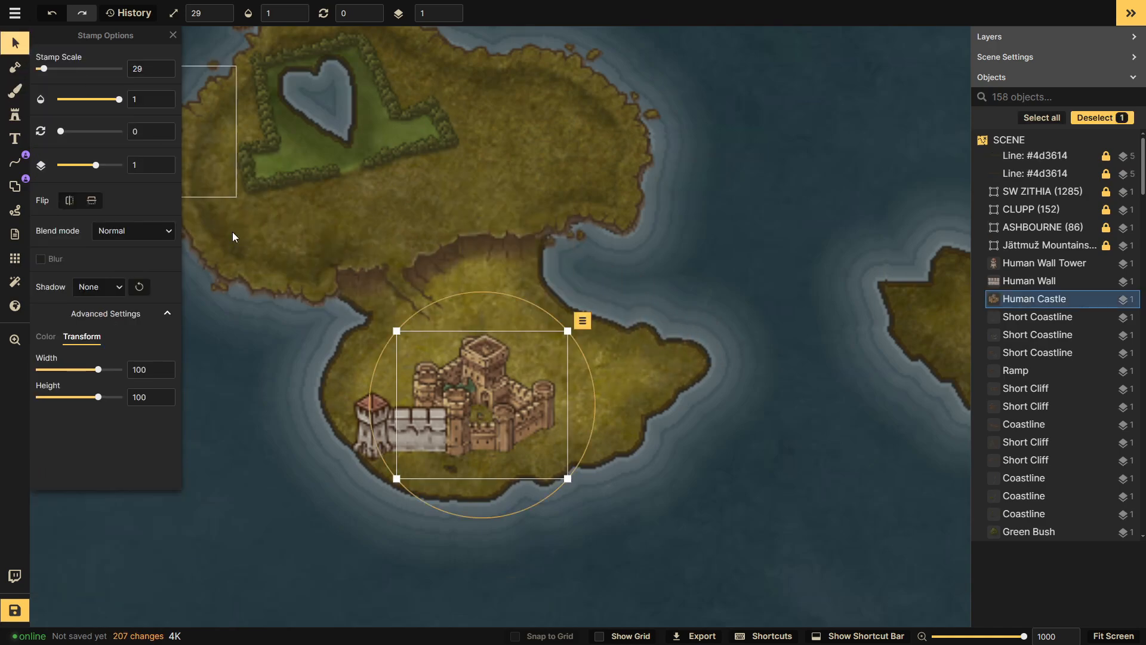
- Recolour the wall and its tower with hue -46, saturation 157, brightness 98 and contrast 148
{"action": "left_click", "coordinate": [336, 381]}
{"action": "left_click", "coordinate": [384, 428]}
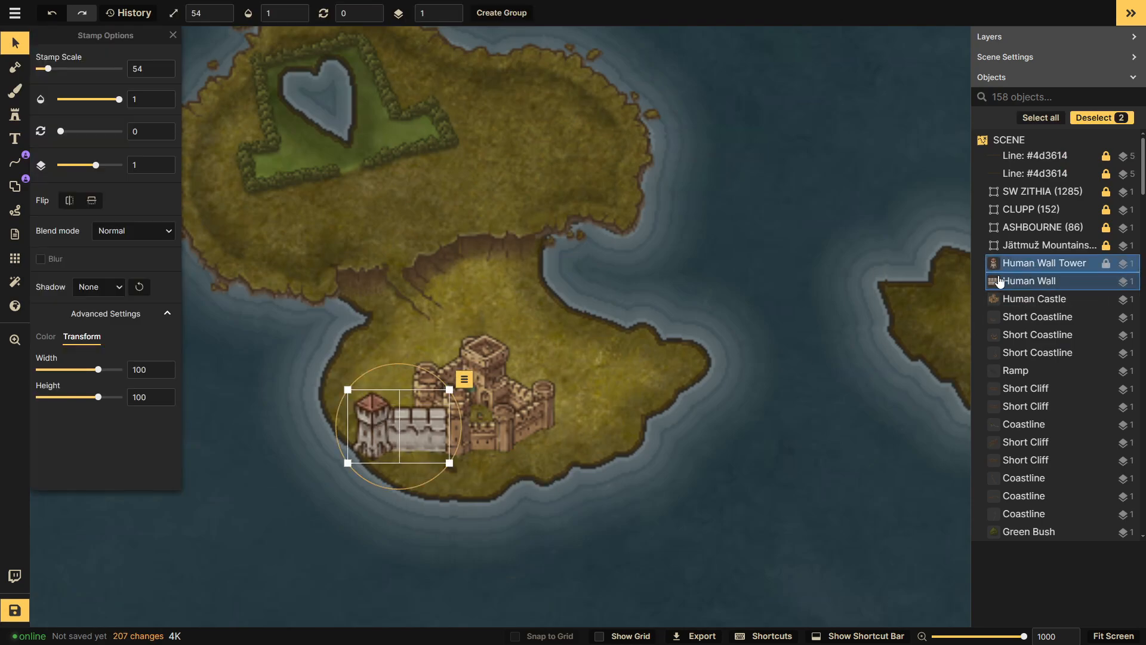
{"action": "left_click", "coordinate": [48, 338]}
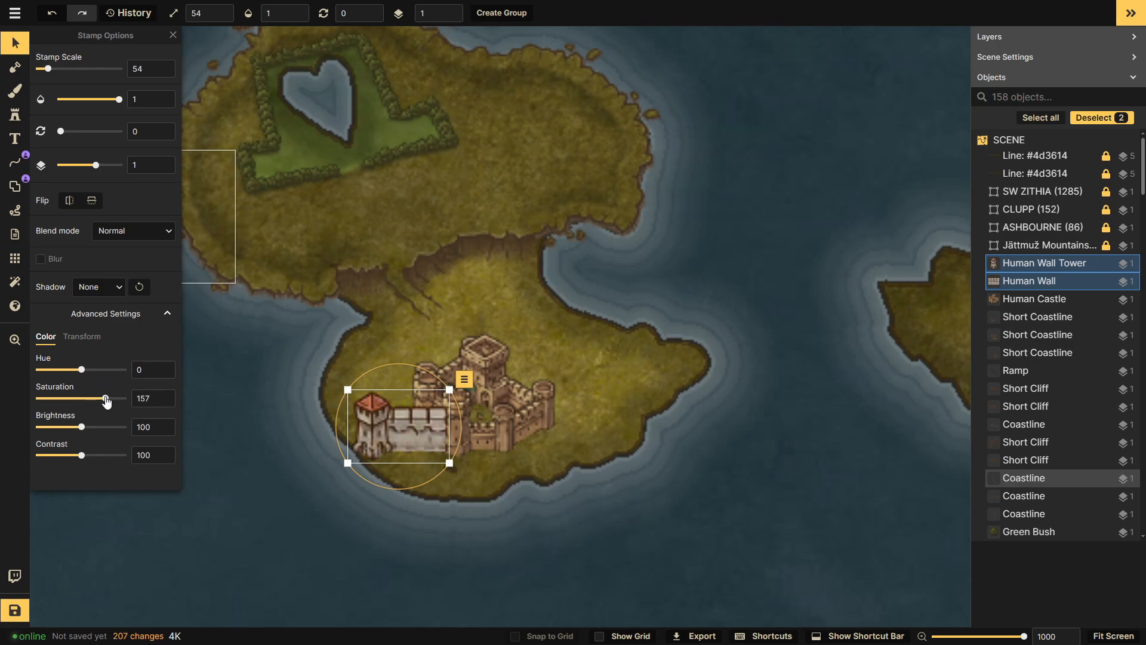
{"action": "mouse_move", "coordinate": [79, 431]}
{"action": "left_mouse_down"}
{"action": "mouse_move", "coordinate": [111, 457]}
{"action": "mouse_move", "coordinate": [80, 427]}
{"action": "left_mouse_up"}
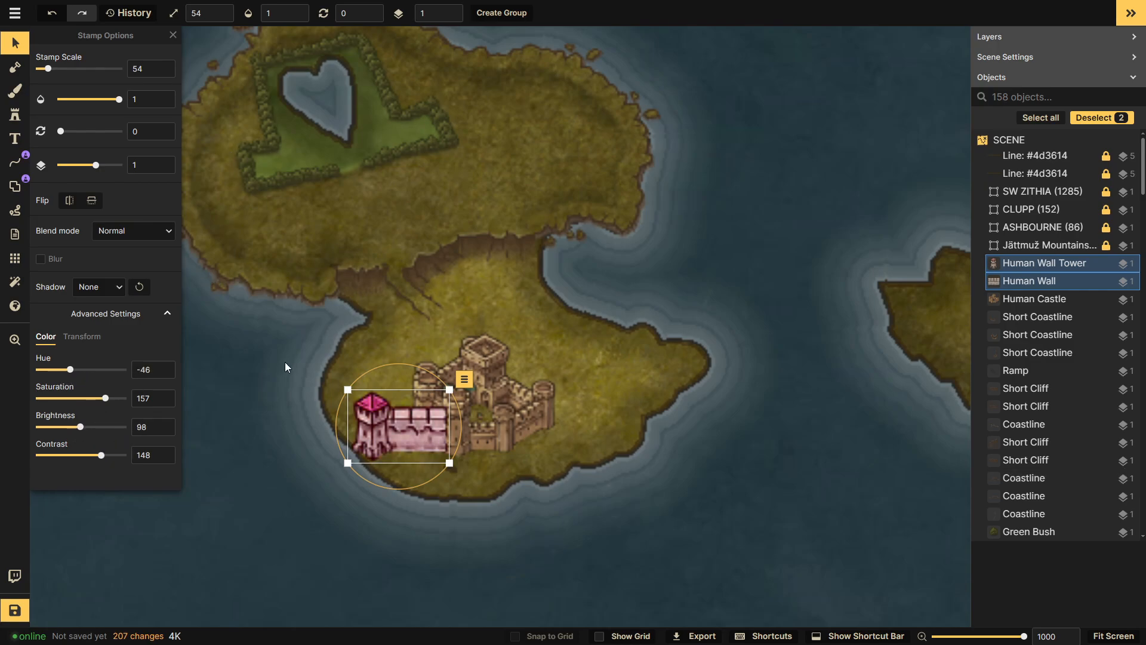
{"action": "left_click", "coordinate": [299, 338]}
- Search the Fantasy World stamp catalog for "walls", then close the catalog
{"action": "left_click", "coordinate": [15, 115]}
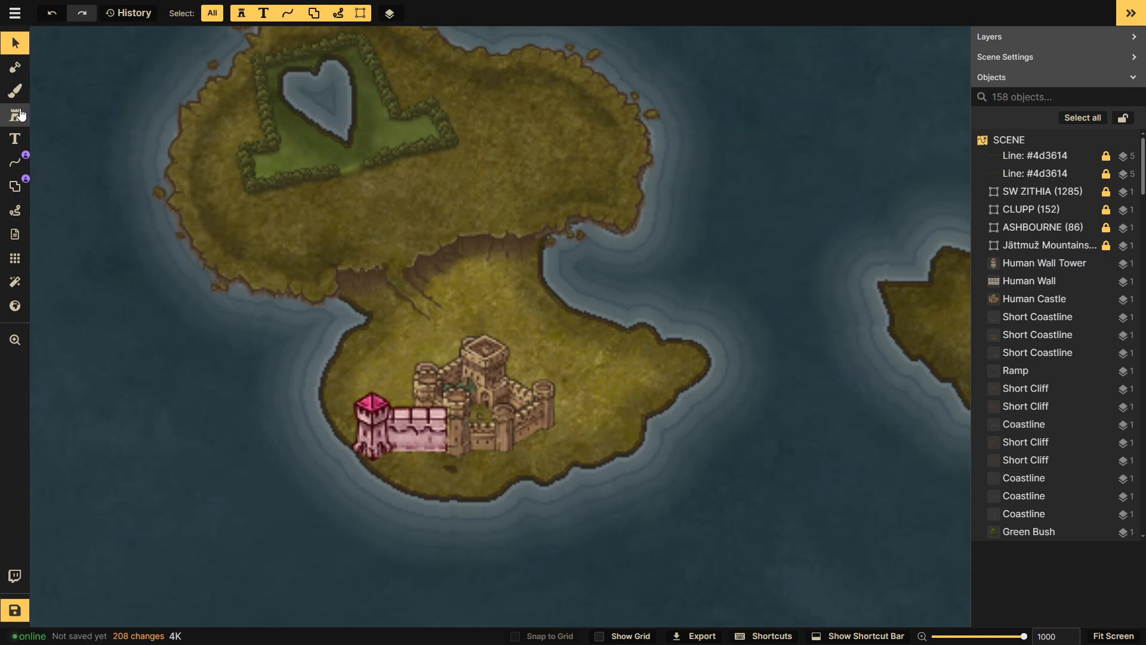
{"action": "left_click", "coordinate": [65, 129]}
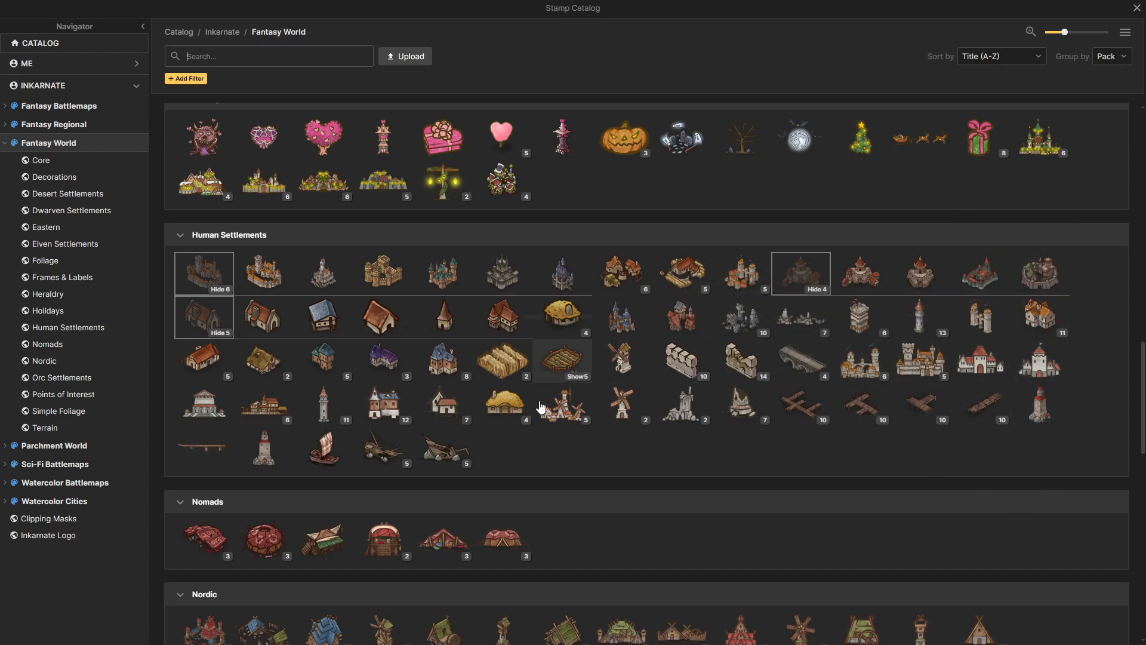
{"action": "scroll", "coordinate": [561, 442], "scroll_direction": "up", "scroll_amount": 4}
{"action": "scroll", "coordinate": [555, 439], "scroll_direction": "down", "scroll_amount": 1}
{"action": "scroll", "coordinate": [567, 429], "scroll_direction": "up", "scroll_amount": 3}
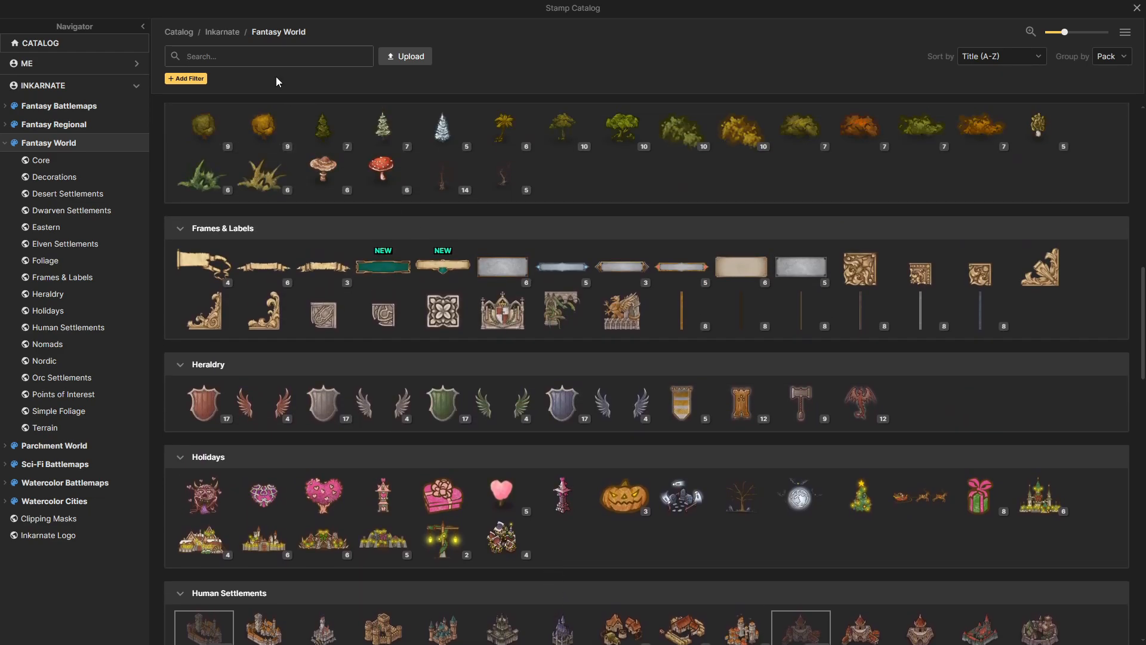
{"action": "type", "text": "walls"}
{"action": "key", "text": "Return"}
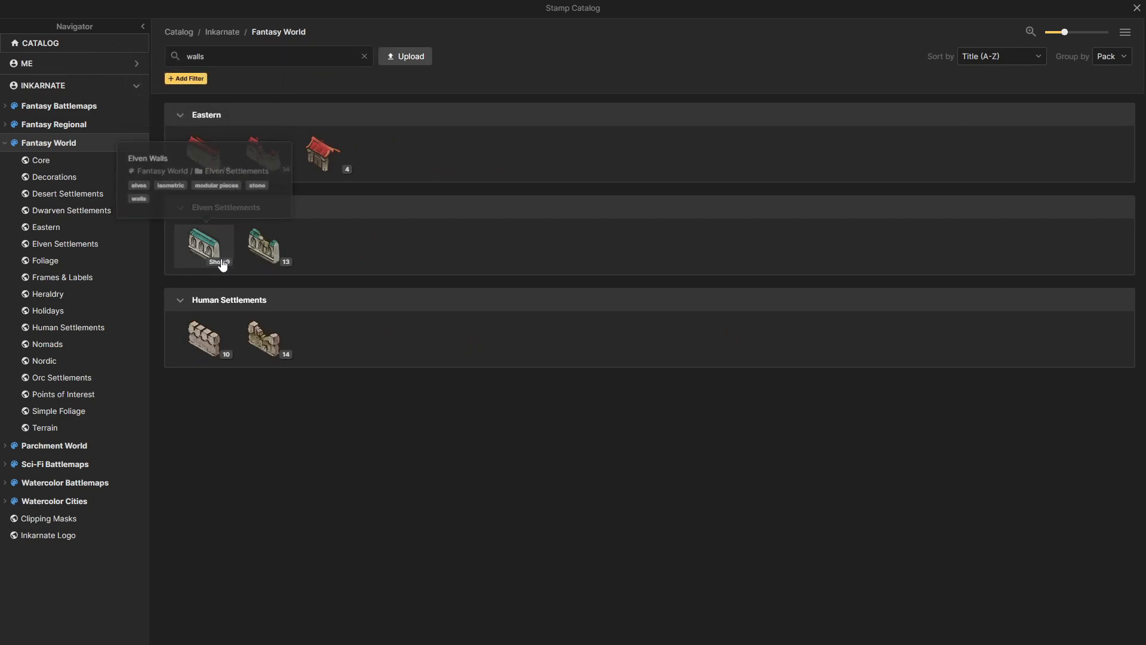
{"action": "left_click", "coordinate": [1136, 10]}
- Load the recently used human castle stamp in its original colours and preview its fifth variant
{"action": "left_click", "coordinate": [15, 43]}
{"action": "left_click", "coordinate": [15, 114]}
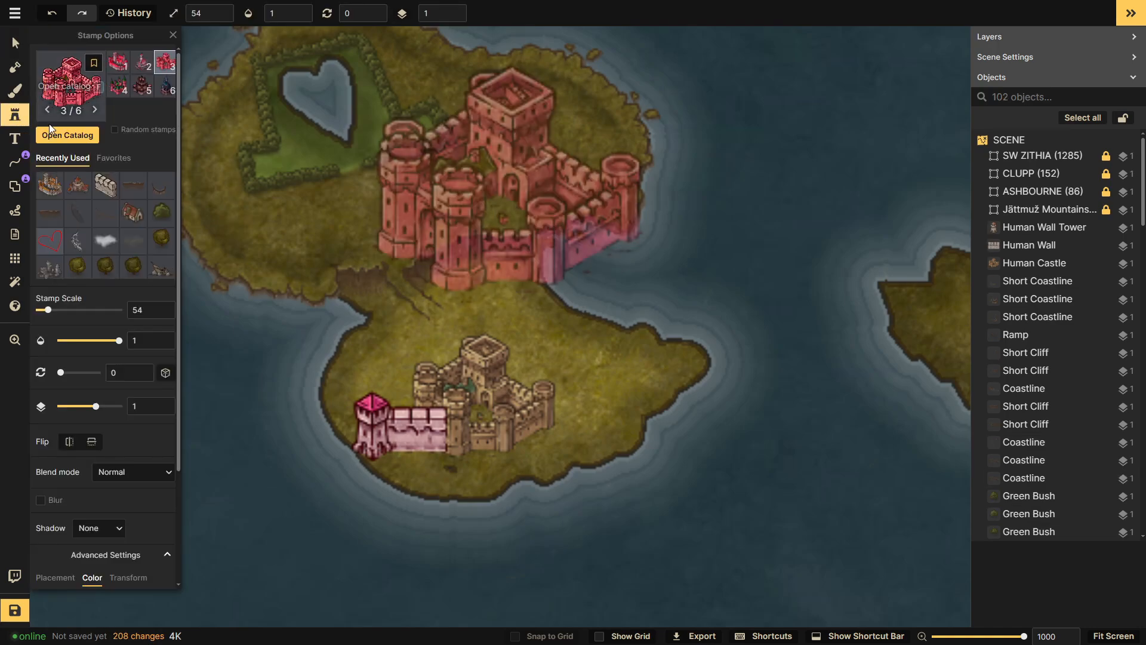
{"action": "left_click", "coordinate": [60, 191]}
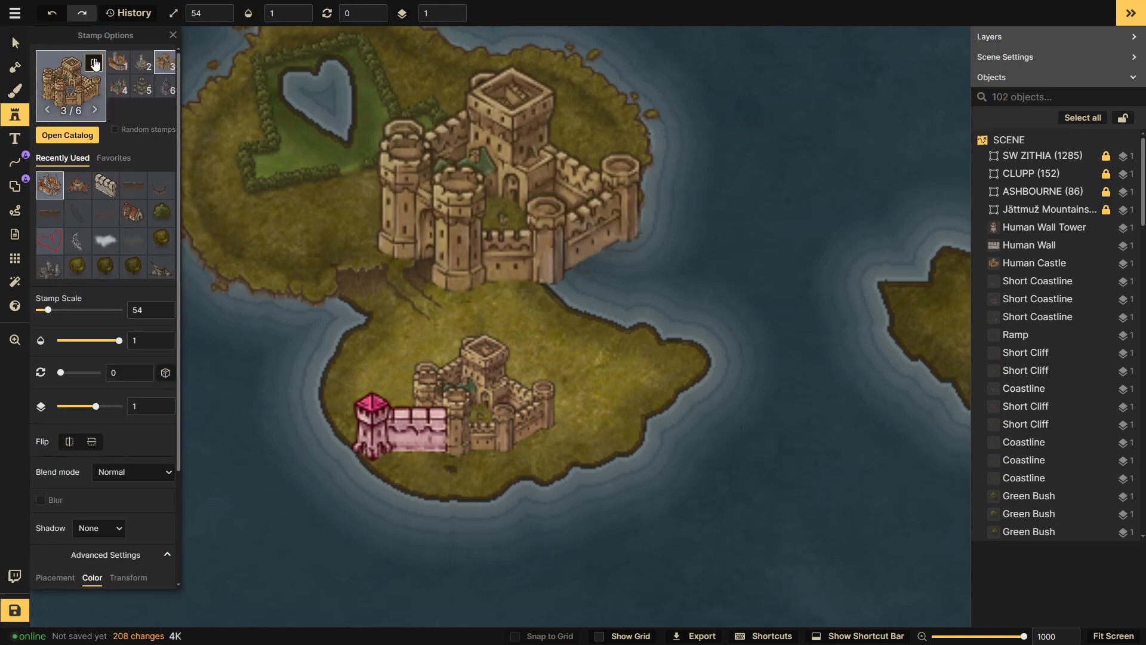
{"action": "left_click", "coordinate": [142, 85]}
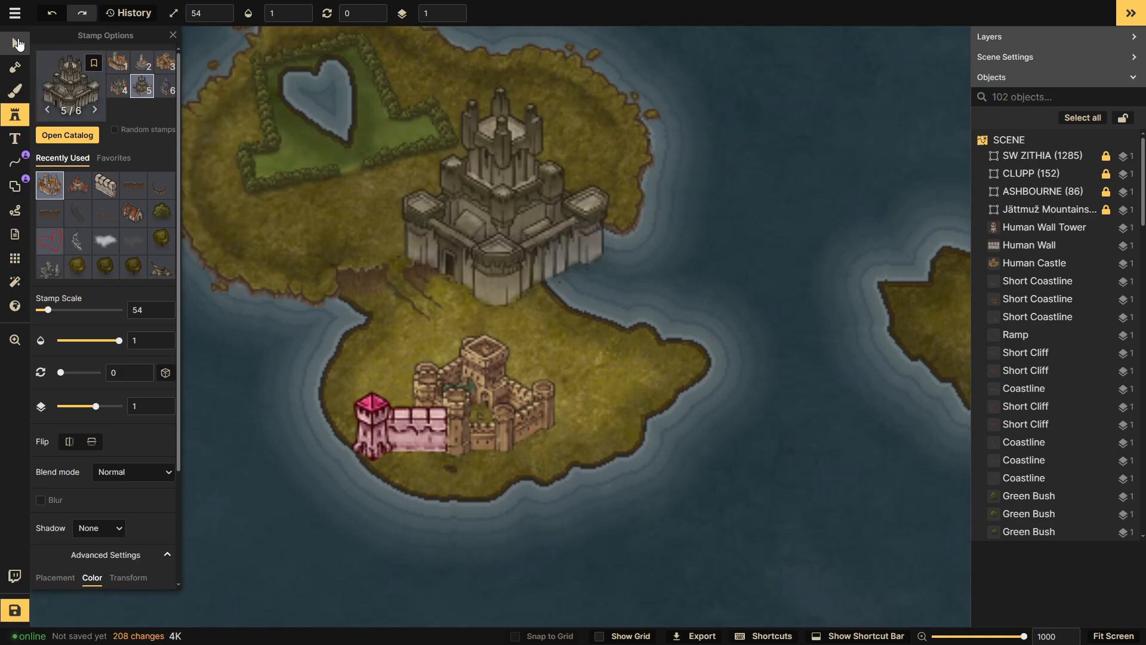
- Delete the castle, the pink wall and the pink tower from the southern peninsula
{"action": "left_click", "coordinate": [15, 43]}
{"action": "left_click", "coordinate": [506, 428]}
{"action": "key", "text": "Delete"}
{"action": "left_click_drag", "start_coordinate": [501, 421], "coordinate": [363, 436]}
{"action": "key", "text": "Delete"}
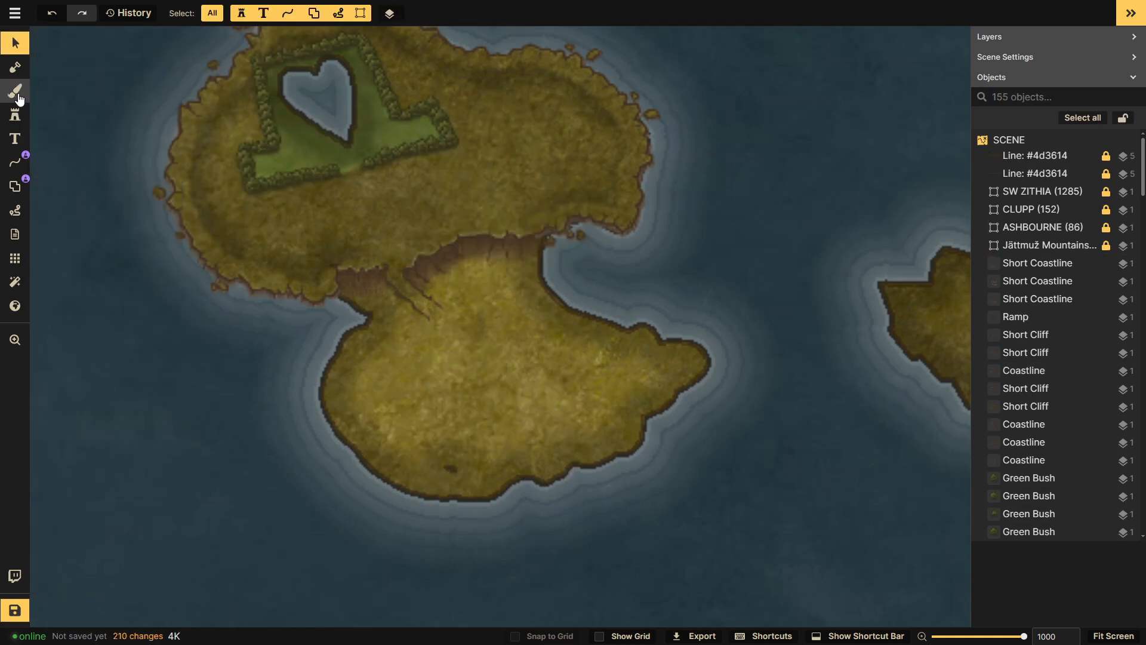
- Place the ninth human wall variant, a doorless tower, near the peninsula's southwest shore
{"action": "left_click", "coordinate": [15, 115]}
{"action": "left_click", "coordinate": [131, 209]}
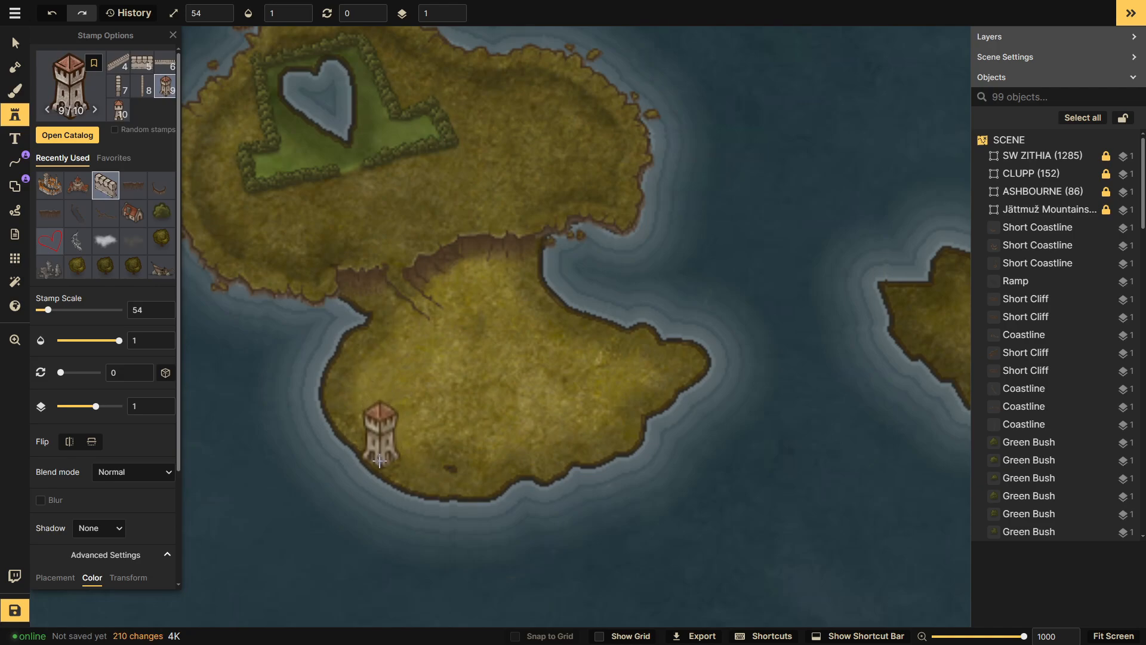
{"action": "left_click", "coordinate": [380, 460]}
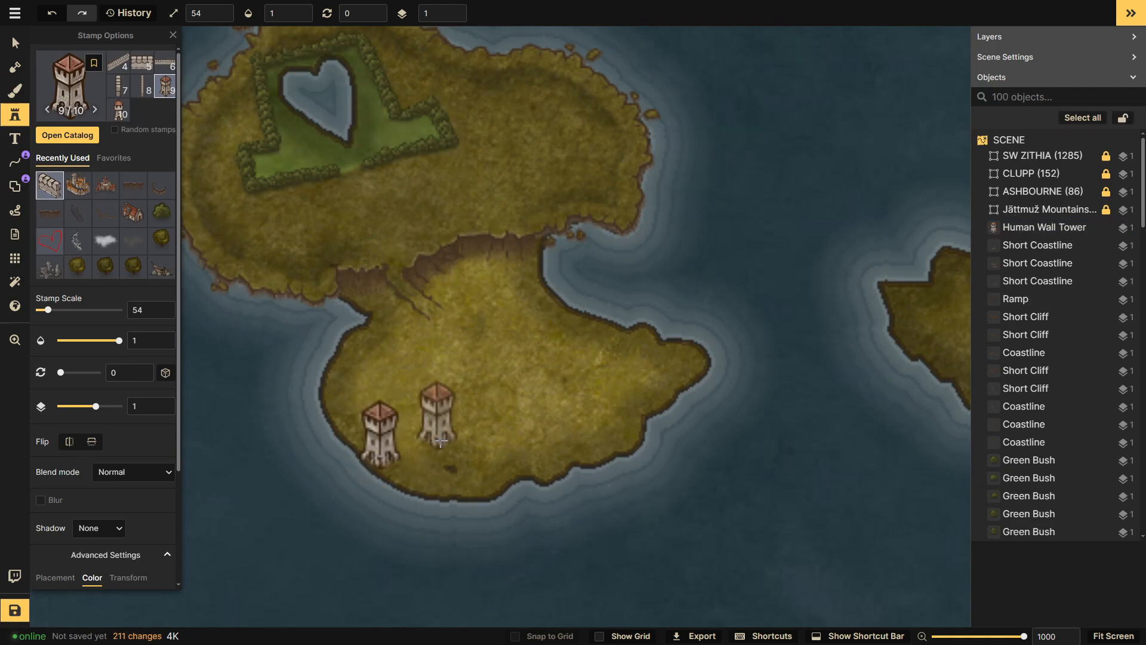
- Place the third human wall variant, a diagonal segment, running northeast from the tower
{"action": "left_click", "coordinate": [143, 66]}
{"action": "scroll", "coordinate": [141, 79], "scroll_direction": "up", "scroll_amount": 1}
{"action": "left_click", "coordinate": [121, 65]}
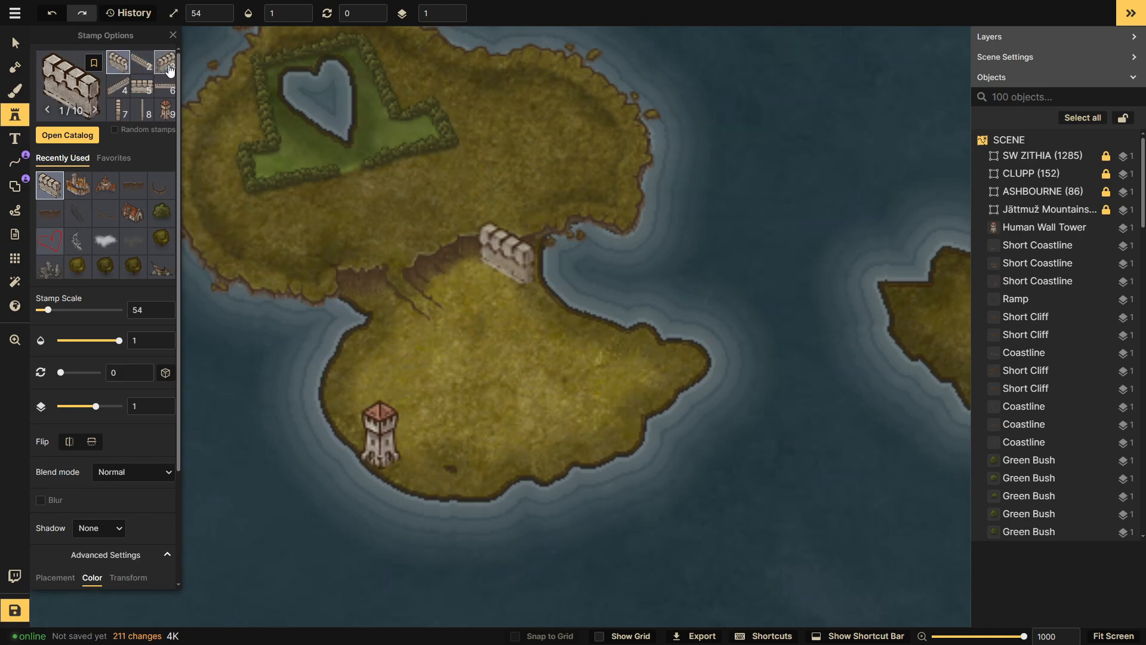
{"action": "left_click", "coordinate": [165, 62]}
{"action": "left_click", "coordinate": [411, 424]}
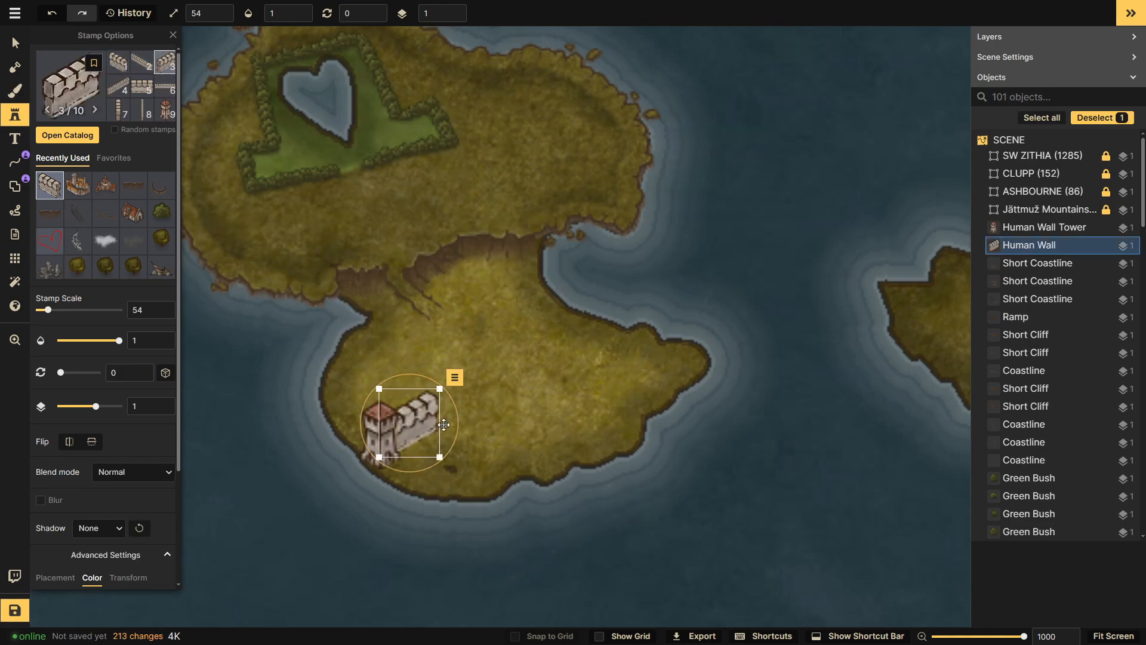
{"action": "key", "text": "Escape"}
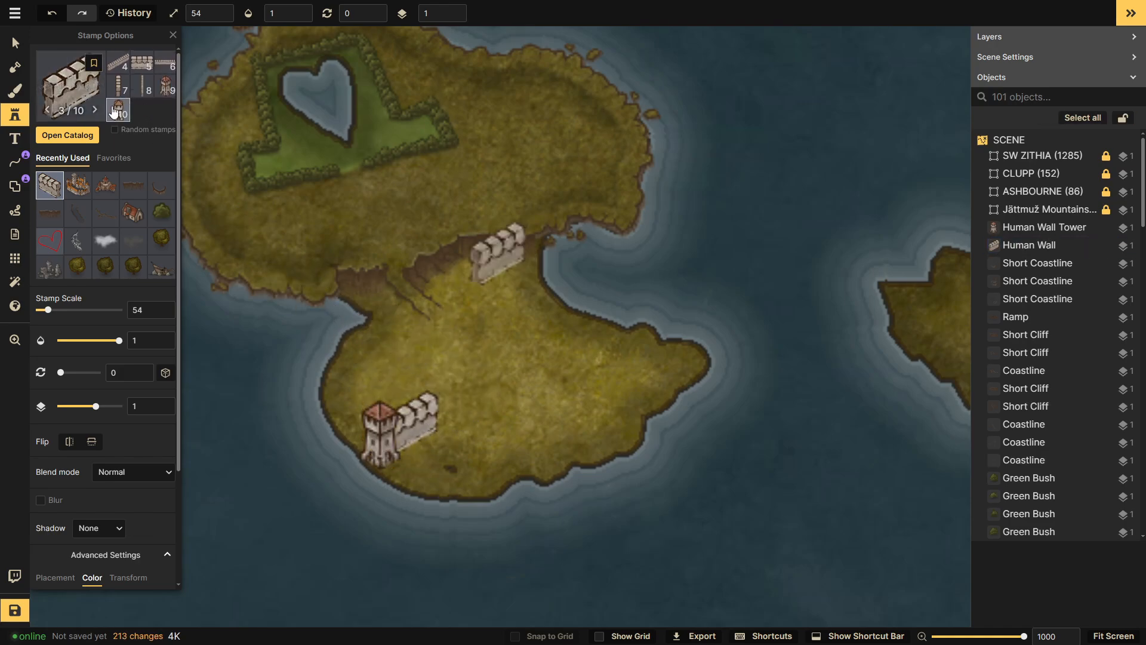
- Place the tenth wall variant, a tower with a doorway, at the diagonal wall's upper end and set its layer to 2
{"action": "left_click", "coordinate": [115, 111]}
{"action": "left_click", "coordinate": [454, 425]}
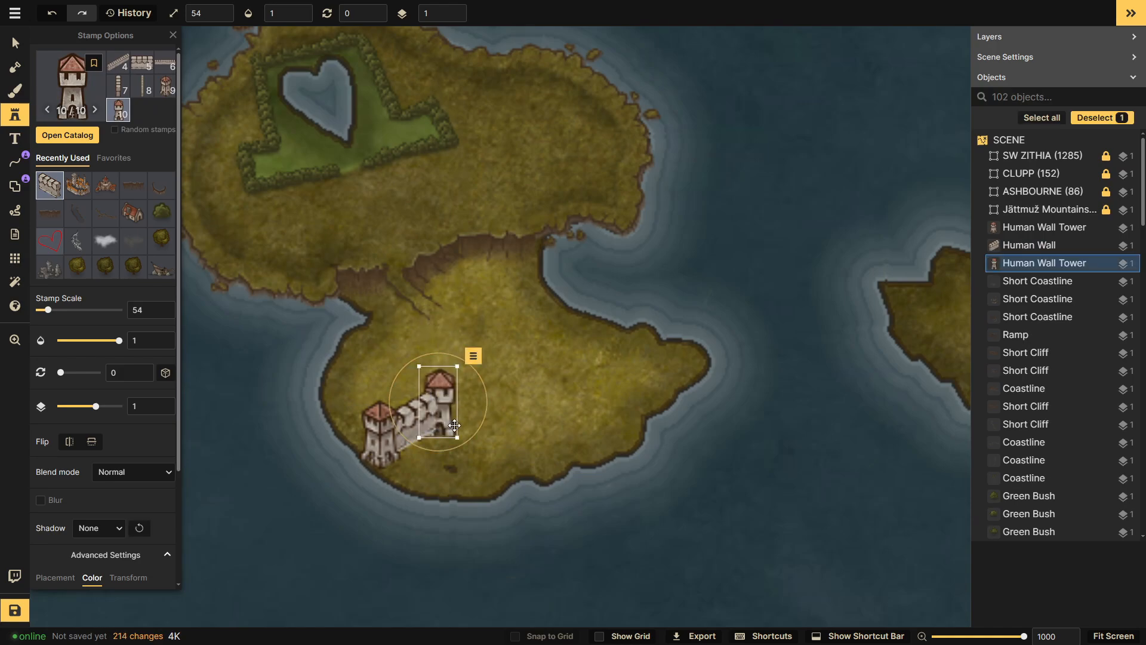
{"action": "left_click", "coordinate": [166, 404]}
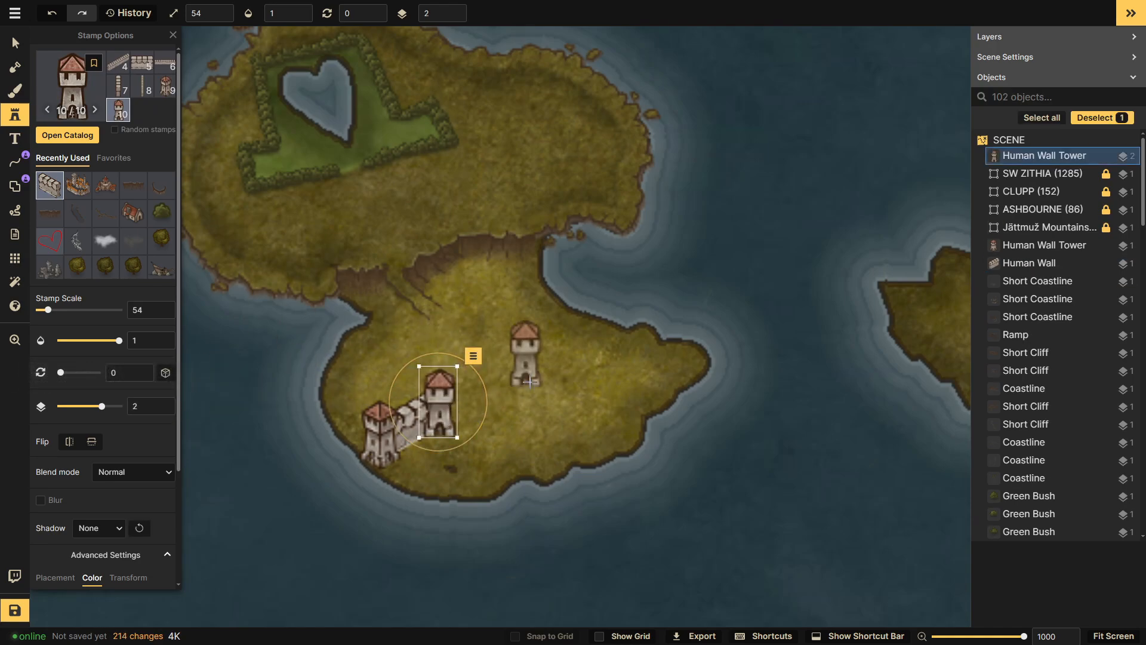
{"action": "key", "text": "Escape"}
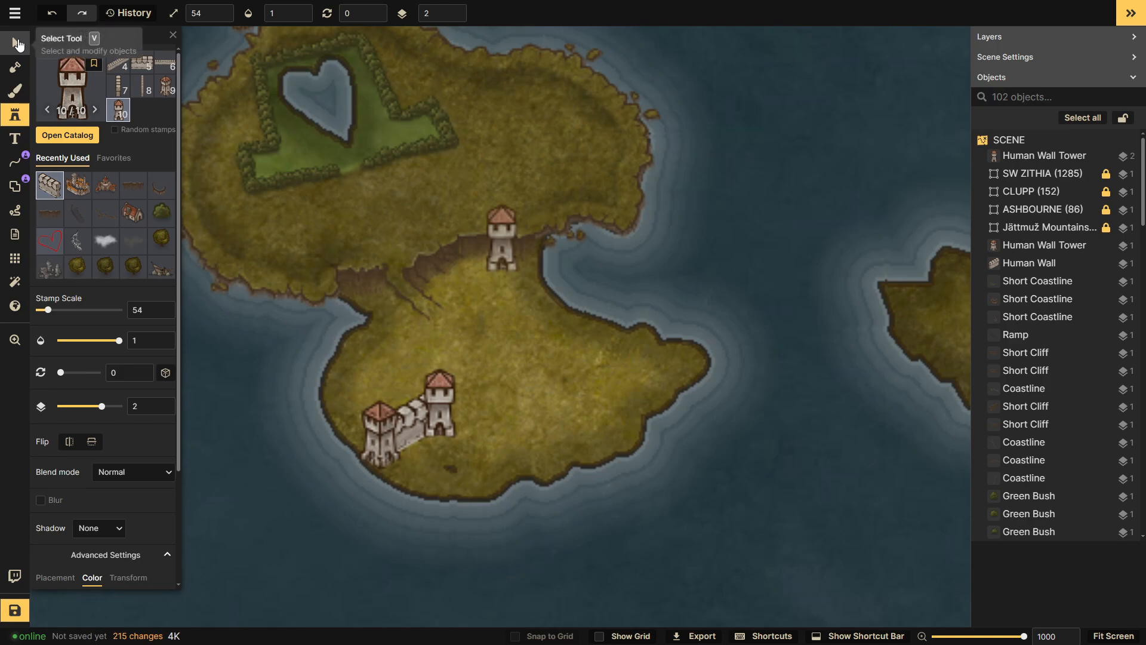
- Try layer 0 for the doorway tower instead of layer 2, and undo its placement
{"action": "key", "text": "ctrl+z"}
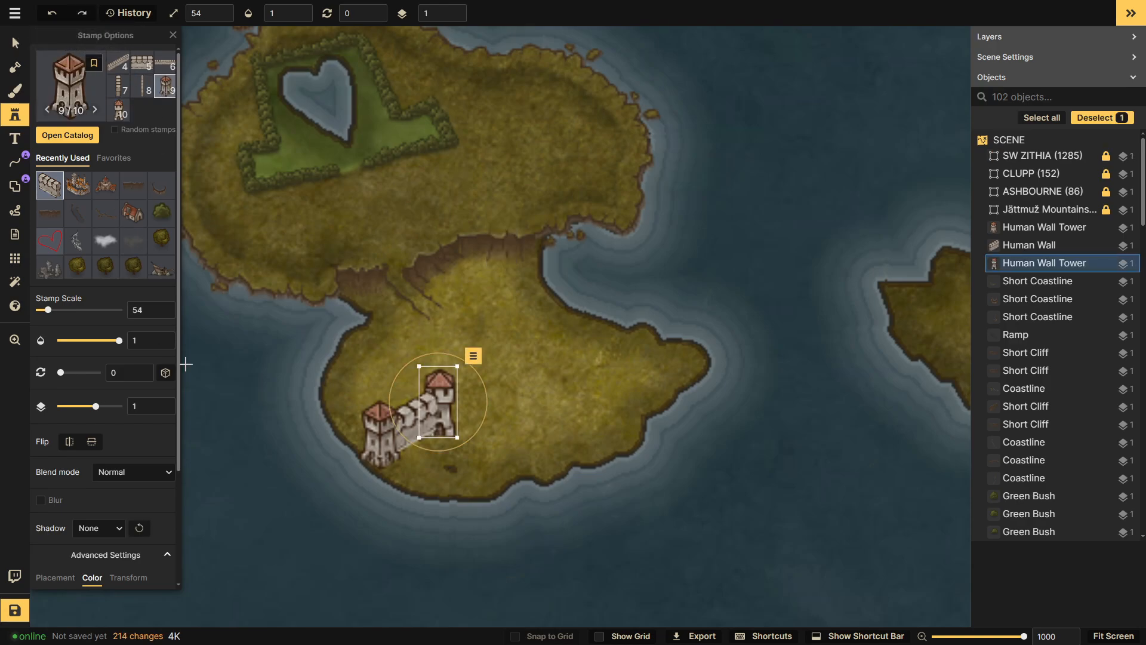
{"action": "left_click", "coordinate": [164, 410]}
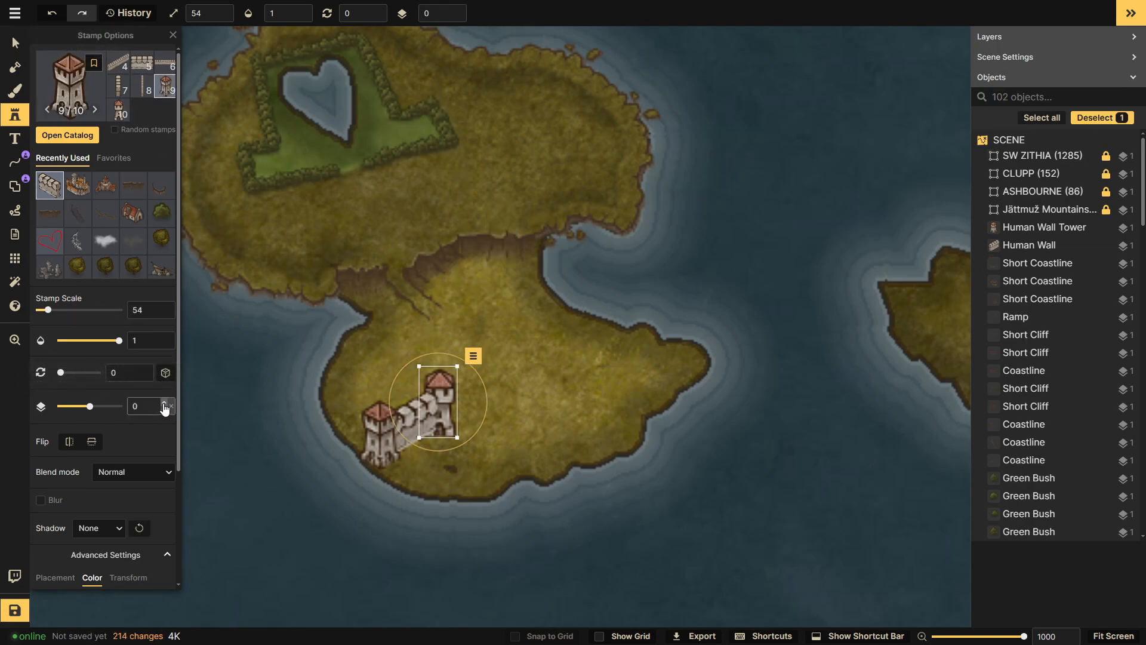
{"action": "right_click", "coordinate": [462, 420]}
{"action": "left_click", "coordinate": [446, 349]}
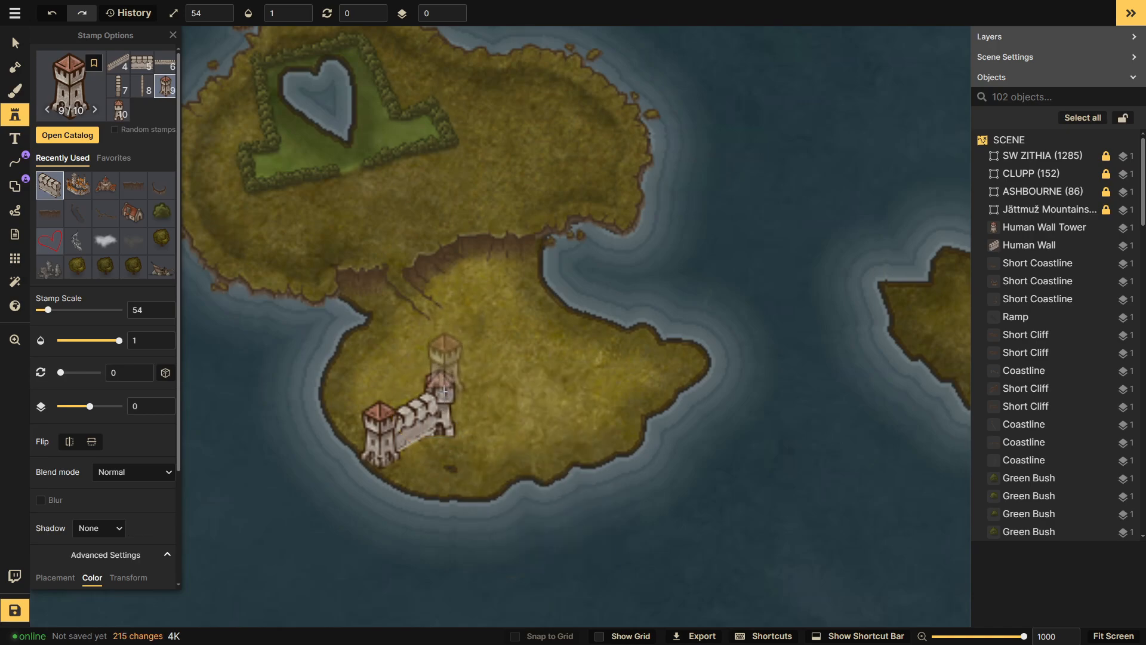
{"action": "key", "text": "ctrl+z"}
{"action": "key", "text": "ctrl+z"}
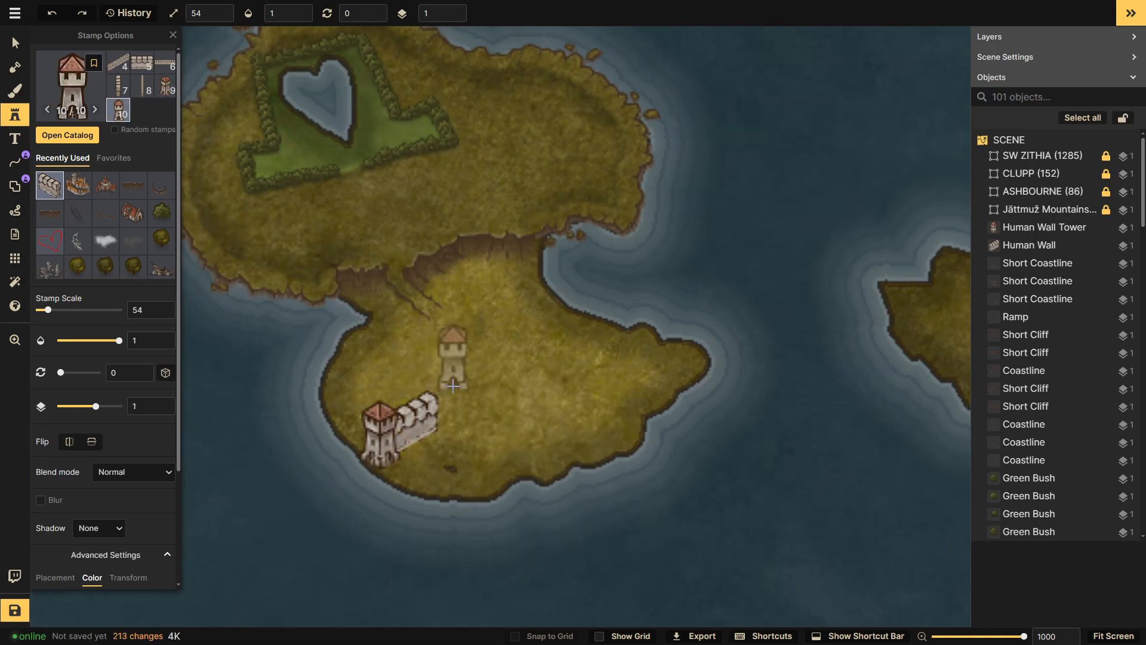
- Place the ninth wall variant, the doorless tower, at the diagonal wall's upper end and align it with the wall
{"action": "key", "text": "9"}
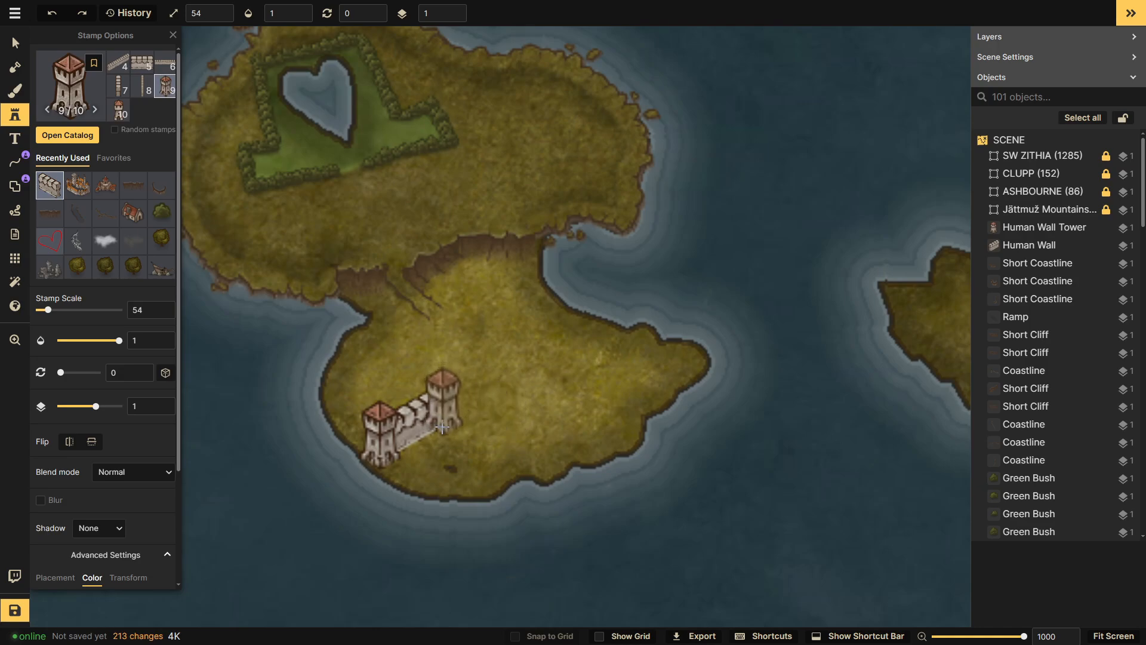
{"action": "left_click", "coordinate": [435, 426]}
{"action": "left_click_drag", "start_coordinate": [435, 426], "coordinate": [439, 426]}
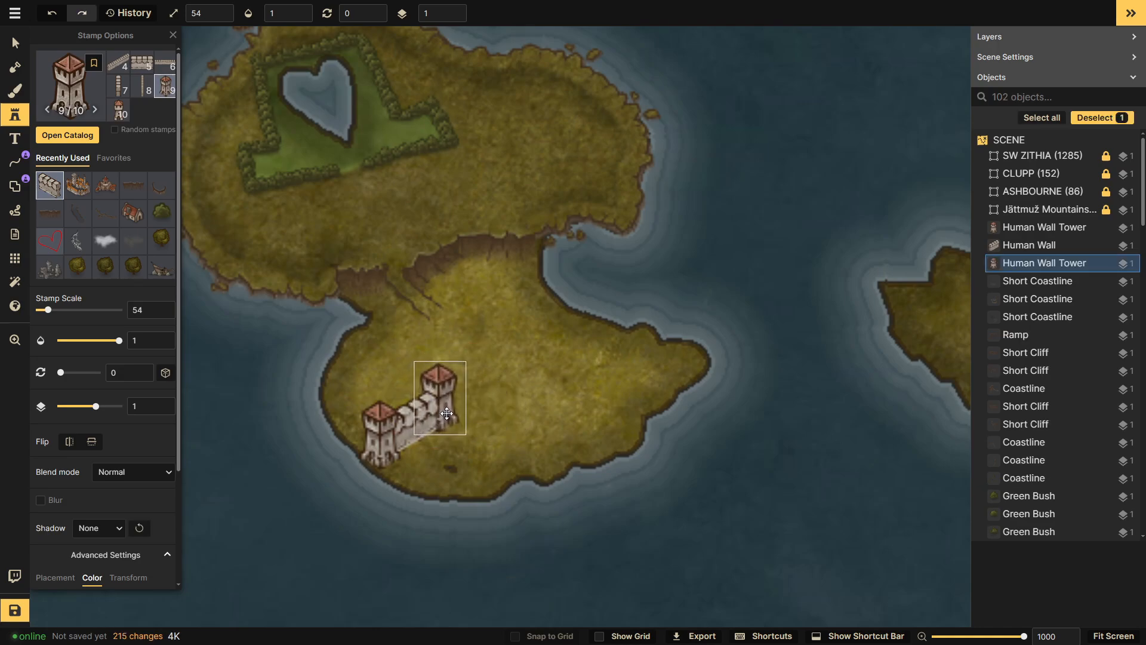
{"action": "key", "text": "Escape"}
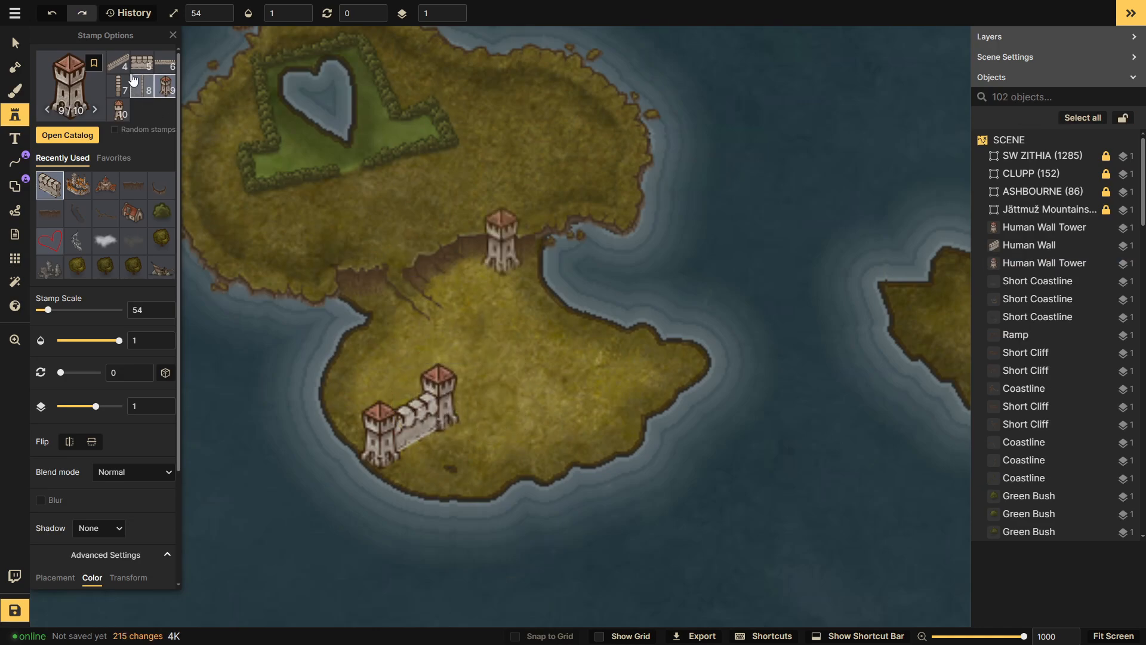
- Place the fifth wall variant as a straight segment east of the second tower, with the doorway tower (variant 10) at its end
{"action": "key", "text": "5"}
{"action": "left_click", "coordinate": [487, 410]}
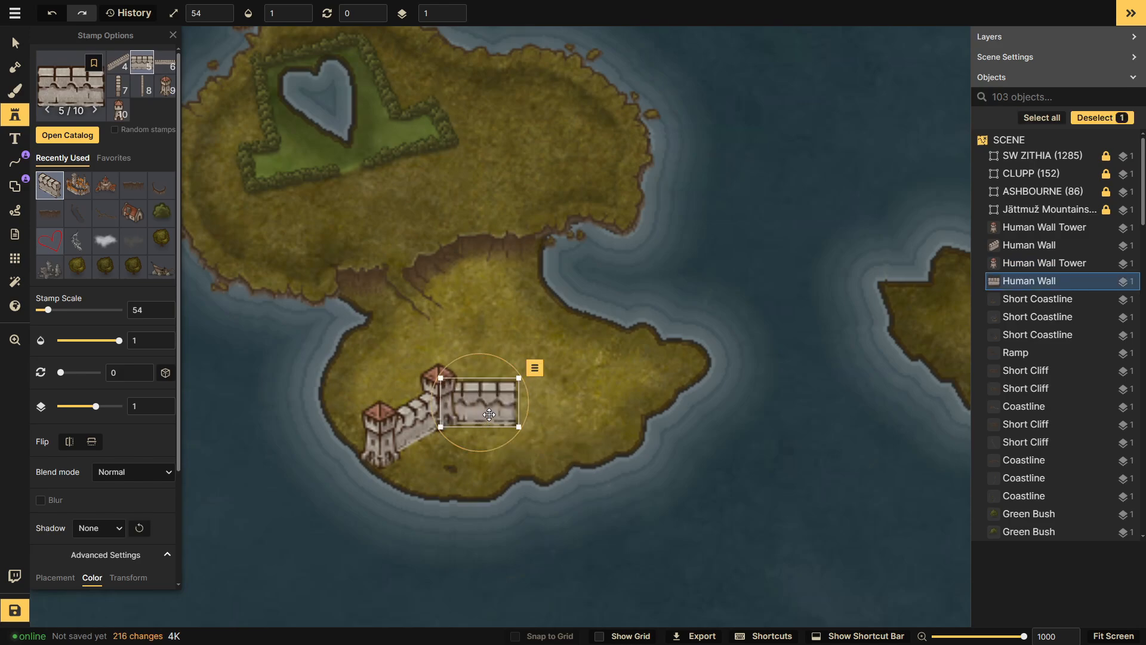
{"action": "key", "text": "Escape"}
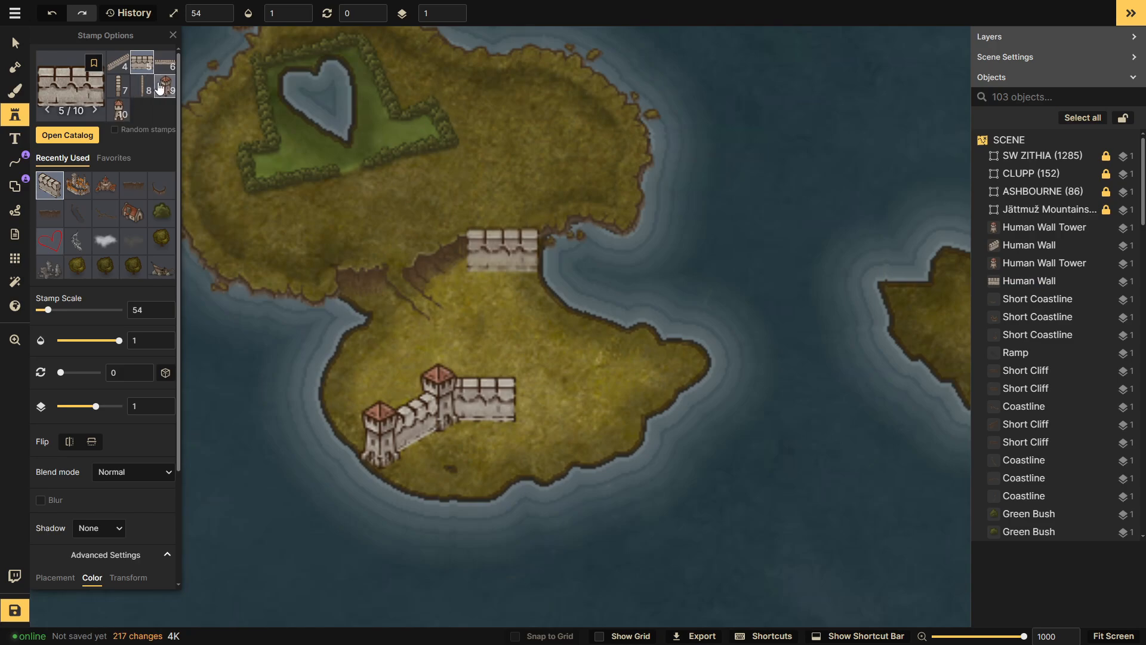
{"action": "left_click", "coordinate": [119, 110]}
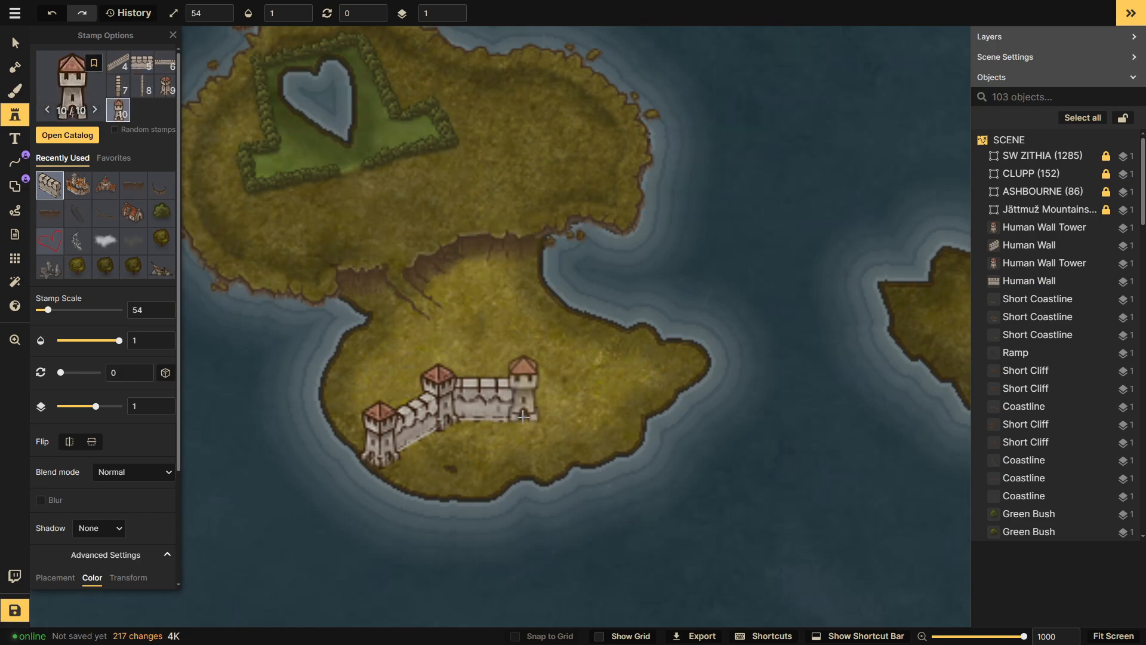
{"action": "left_click", "coordinate": [524, 415]}
- Select all the wall and tower pieces together and move them slightly southeast on the peninsula
{"action": "left_click", "coordinate": [11, 37]}
{"action": "left_click", "coordinate": [416, 314]}
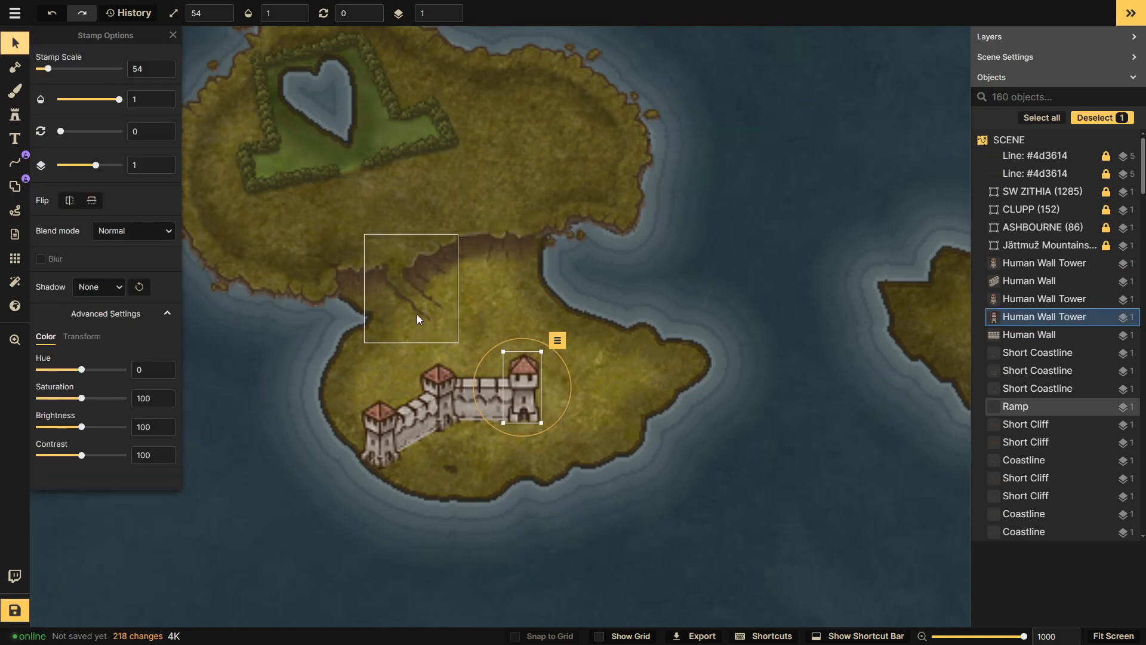
{"action": "left_click", "coordinate": [488, 344]}
{"action": "left_click_drag", "start_coordinate": [384, 361], "coordinate": [513, 421]}
{"action": "left_click_drag", "start_coordinate": [237, 66], "coordinate": [145, 175]}
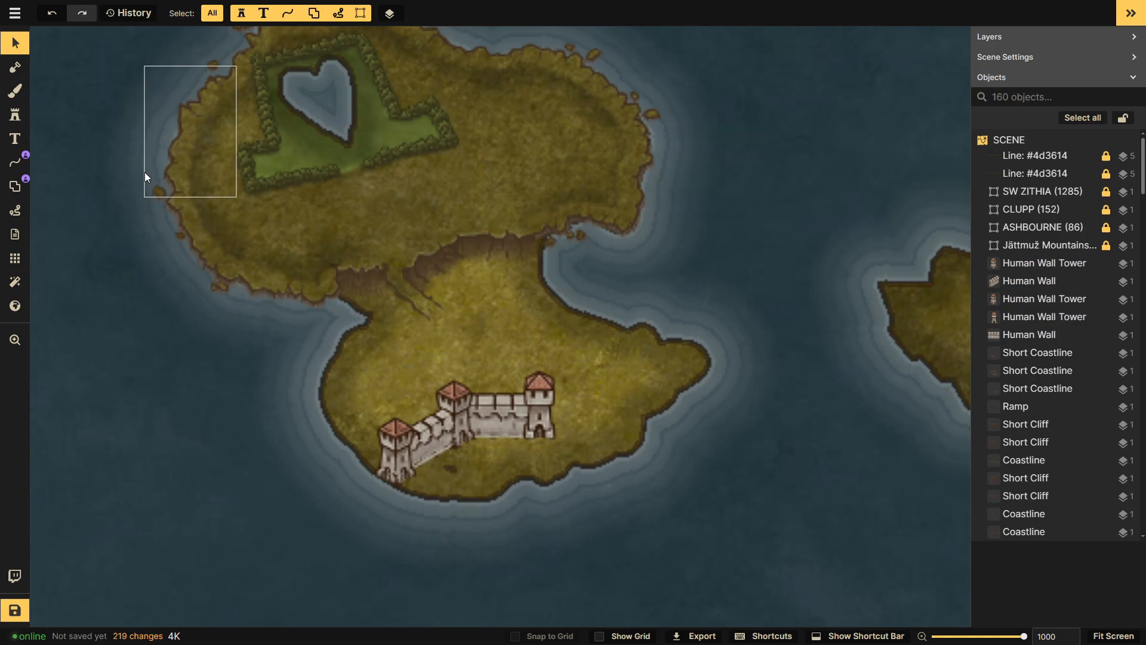
- Reset the stamp rotation to 0 and place another straight wall segment (variant 5) east of the doorway tower
{"action": "left_click", "coordinate": [15, 117]}
{"action": "left_click", "coordinate": [51, 186]}
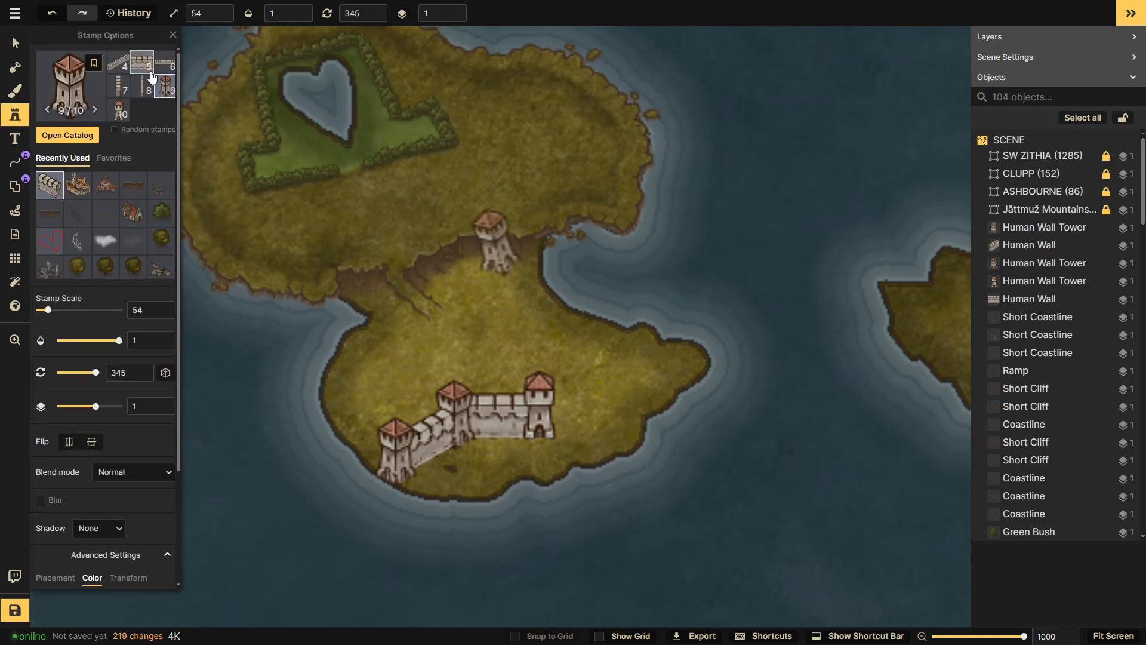
{"action": "scroll", "coordinate": [143, 103], "scroll_direction": "down", "scroll_amount": 1}
{"action": "left_click", "coordinate": [118, 112]}
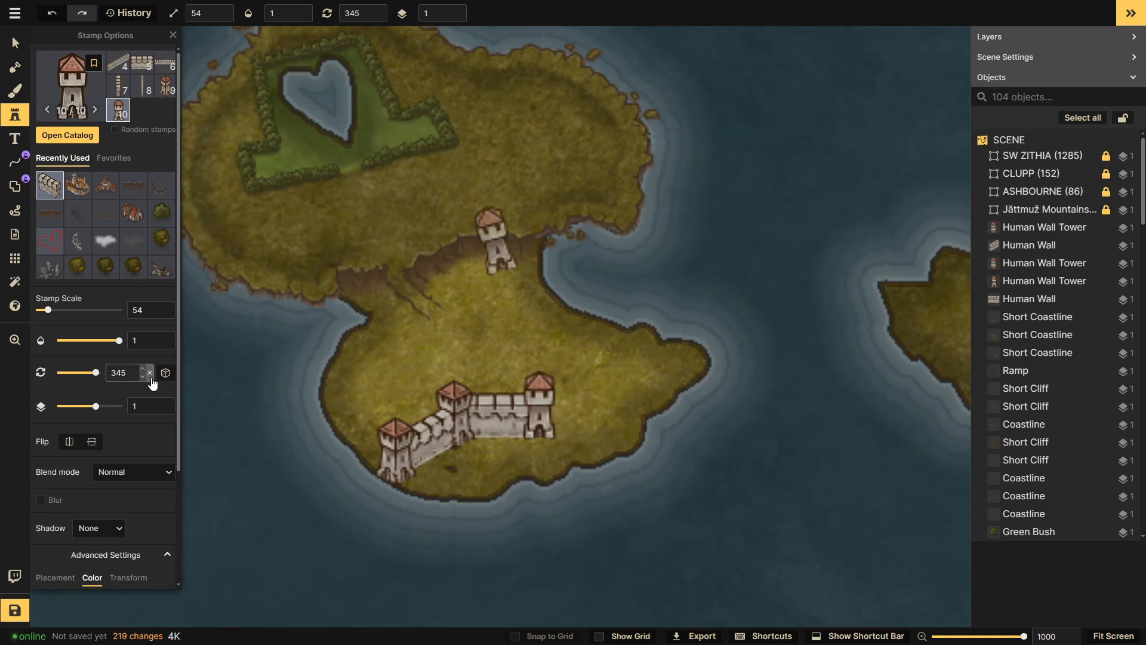
{"action": "left_click", "coordinate": [150, 373]}
{"action": "left_click", "coordinate": [149, 70]}
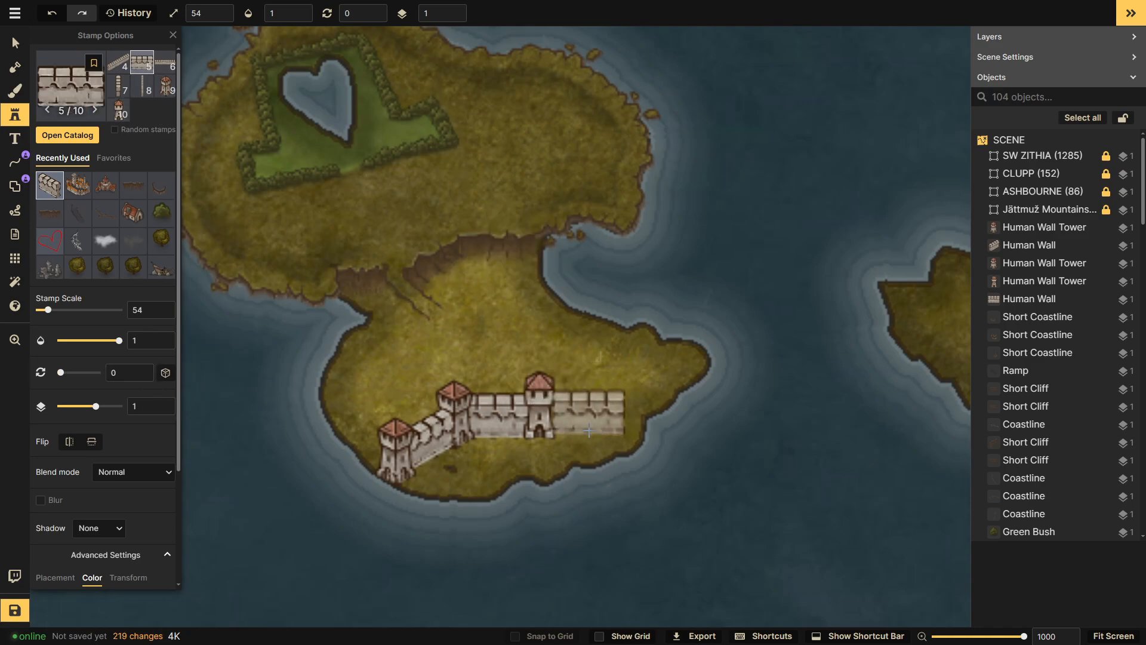
{"action": "left_click", "coordinate": [585, 418]}
{"action": "left_click_drag", "start_coordinate": [588, 430], "coordinate": [591, 428]}
{"action": "left_click", "coordinate": [715, 398]}
- Place the doorless tower (variant 9) at the east end of the straight wall and save the map
{"action": "left_click", "coordinate": [168, 93]}
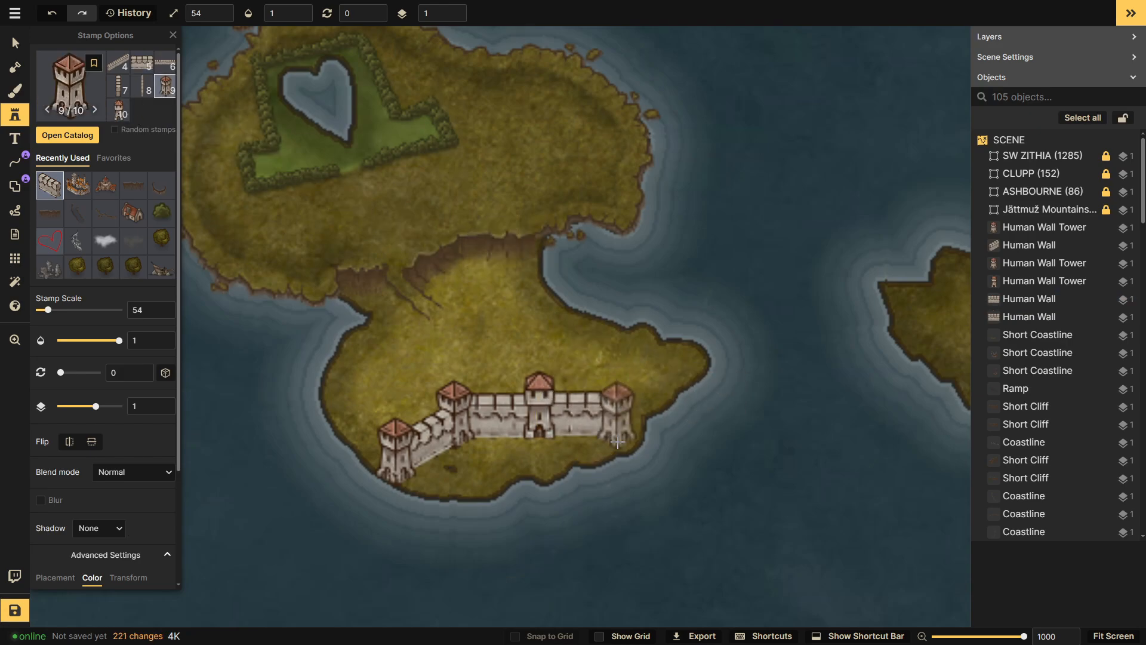
{"action": "left_click", "coordinate": [629, 434]}
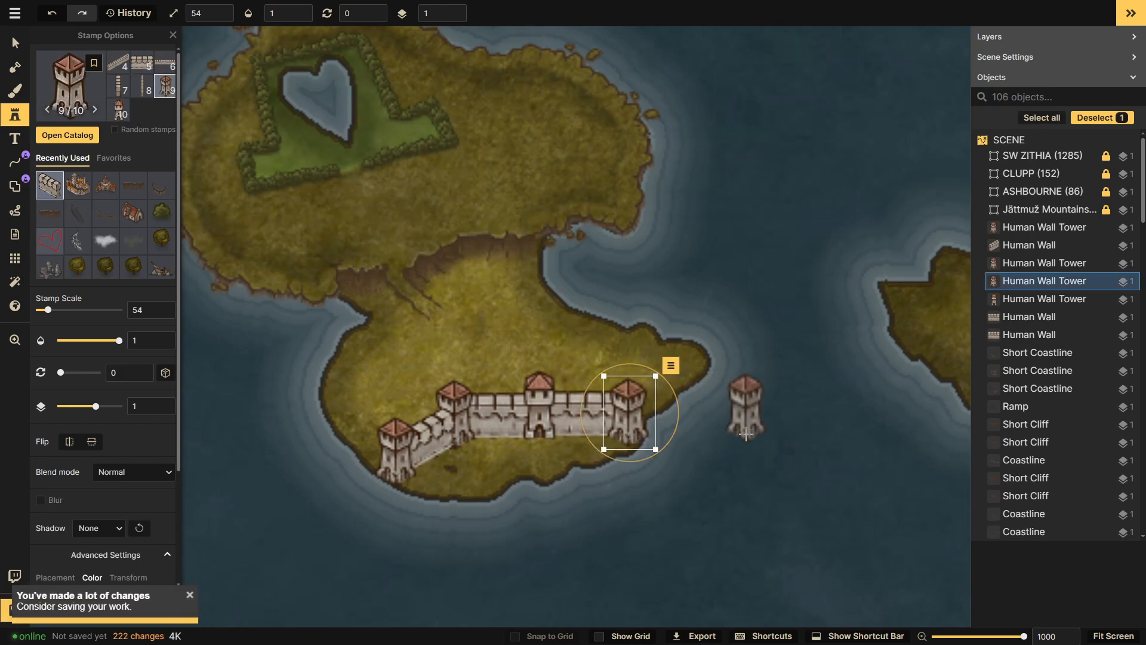
{"action": "left_click", "coordinate": [746, 434]}
{"action": "left_click", "coordinate": [15, 612]}
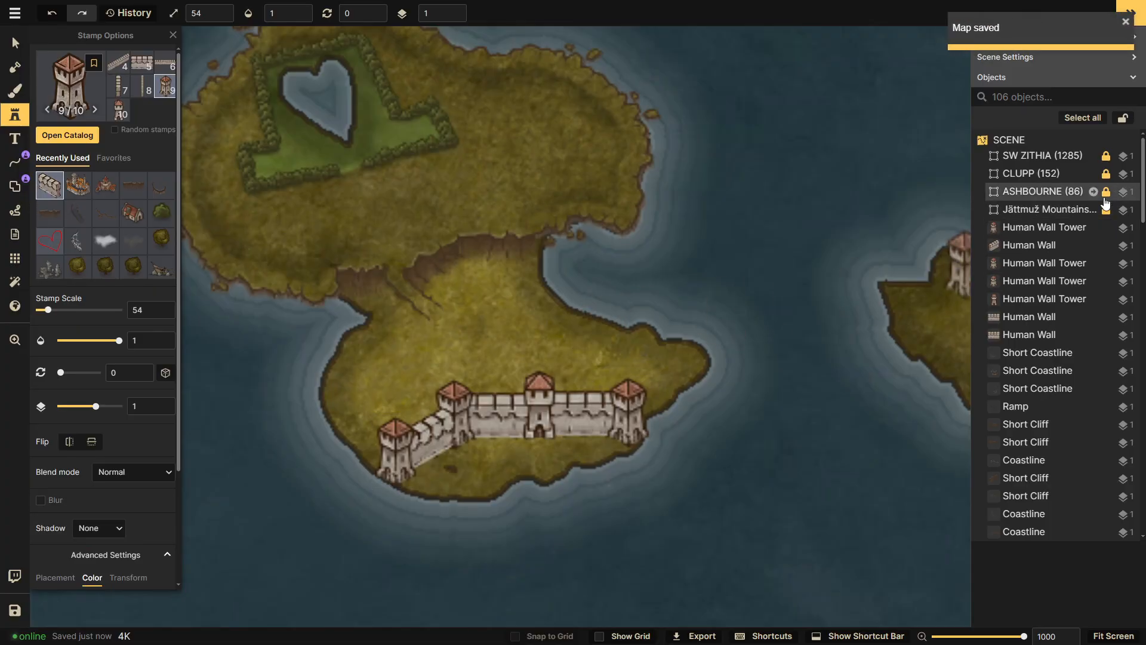
- Reuse the Wooden Gate stamp from the ASHBOURNE group and place its second variant in the wall between the second tower and the doorway tower
{"action": "double_click", "coordinate": [1030, 191]}
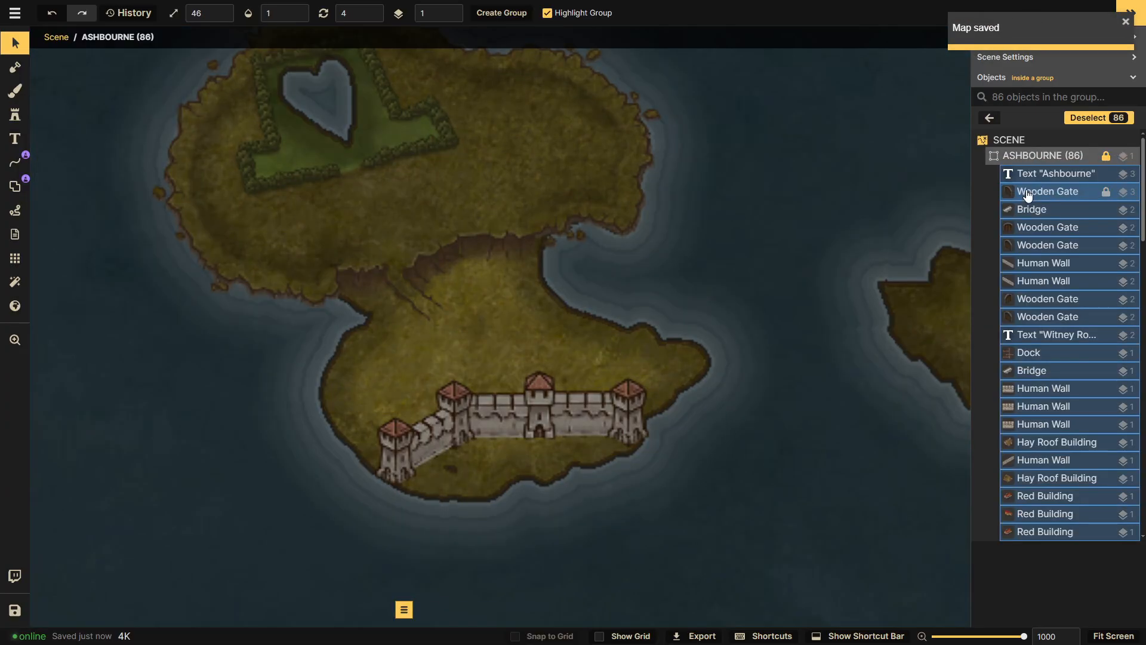
{"action": "left_click", "coordinate": [1042, 192]}
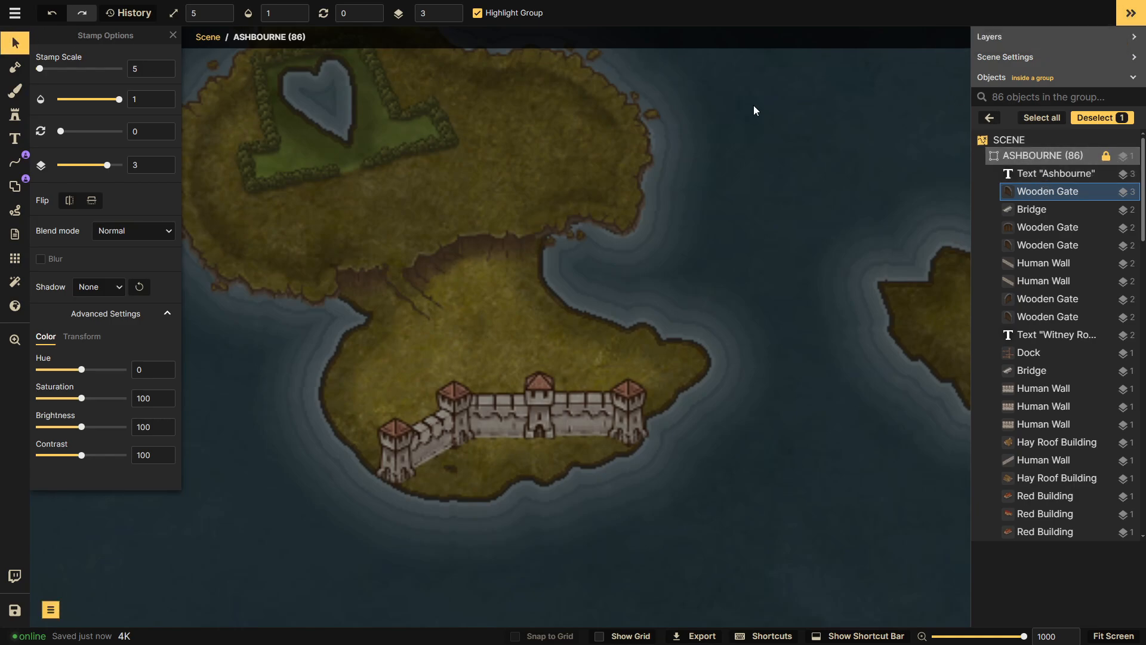
{"action": "left_click", "coordinate": [990, 119]}
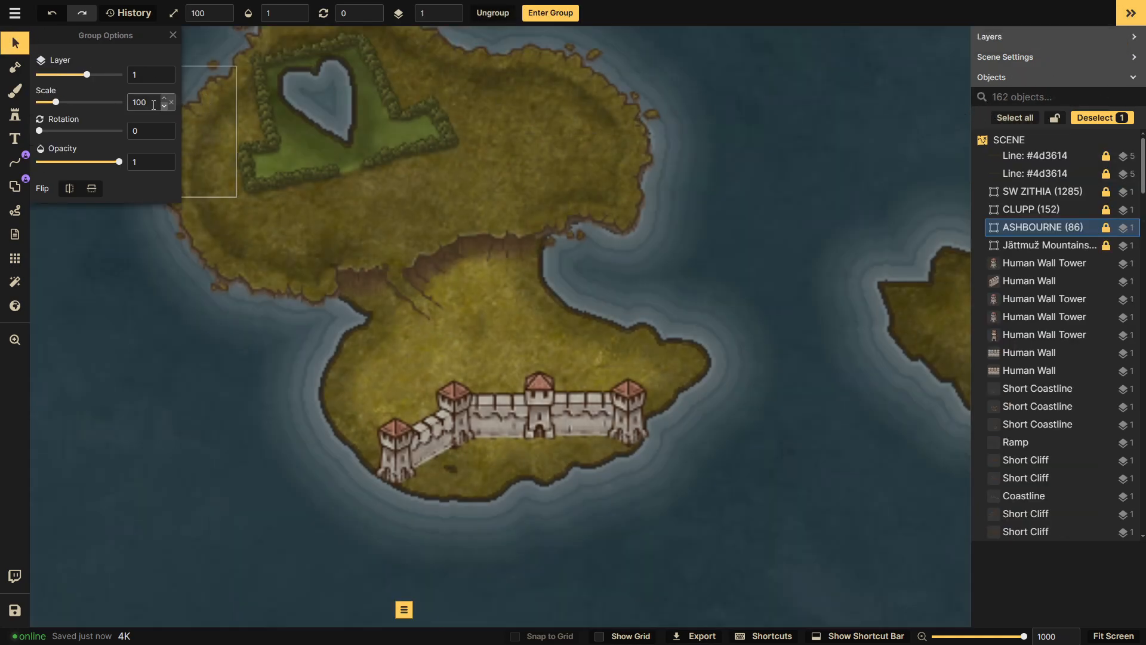
{"action": "left_click", "coordinate": [15, 115]}
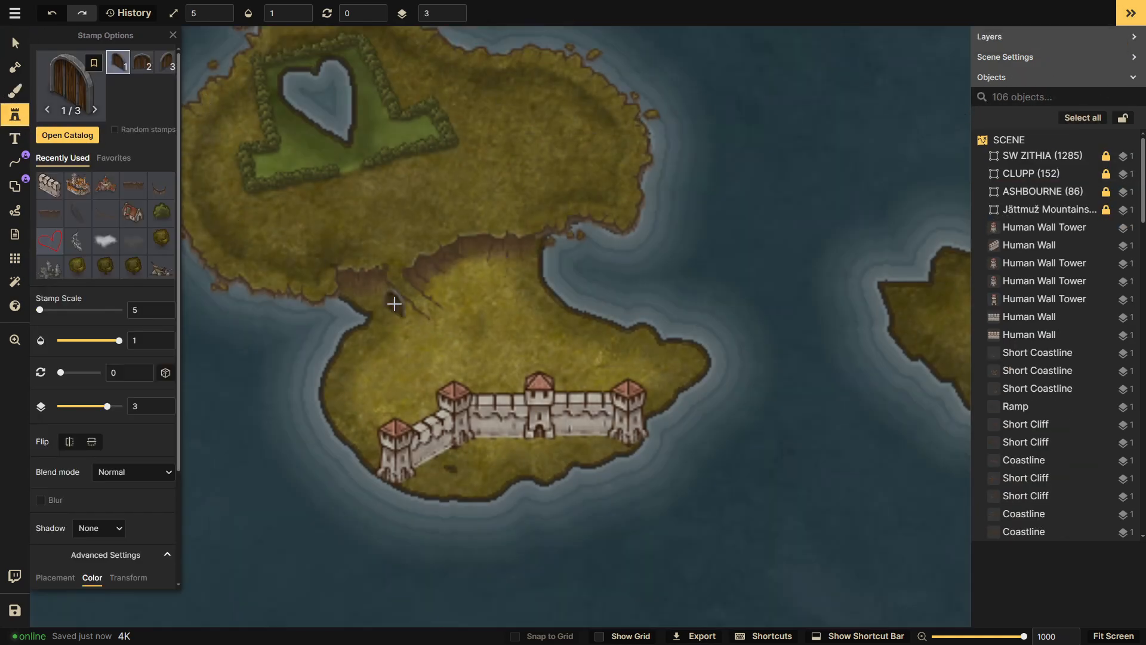
{"action": "left_click", "coordinate": [141, 66]}
{"action": "left_click", "coordinate": [498, 428]}
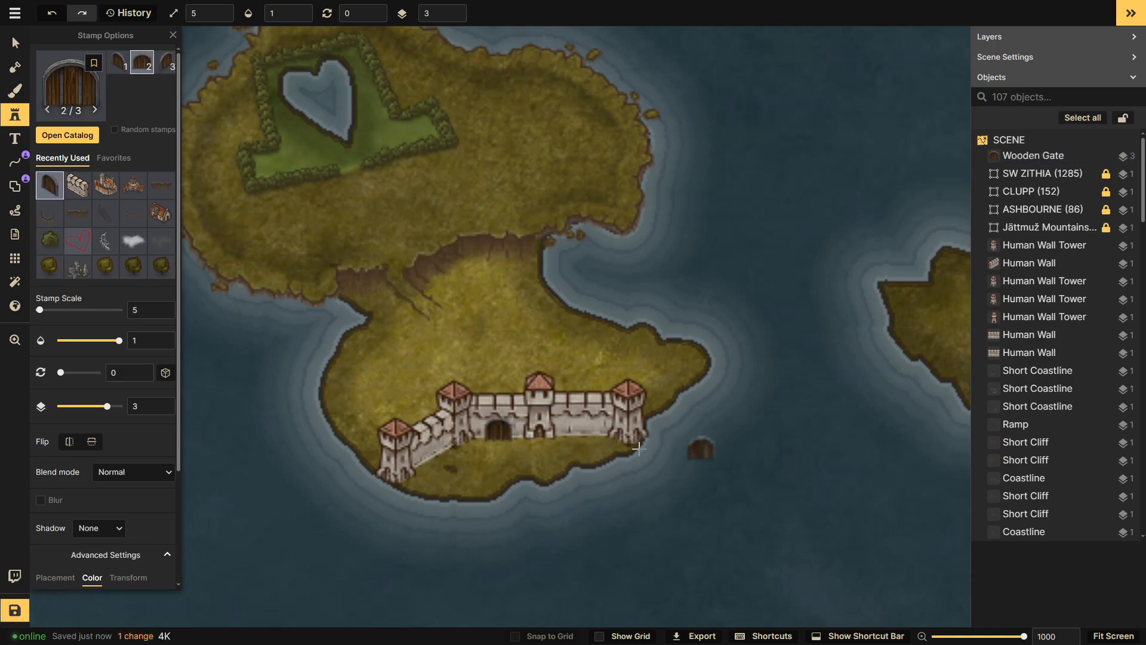
- Nudge the wooden gate slightly within the wall segment and deselect it
{"action": "left_click", "coordinate": [15, 43]}
{"action": "left_click_drag", "start_coordinate": [504, 431], "coordinate": [503, 428]}
{"action": "left_click", "coordinate": [804, 409]}
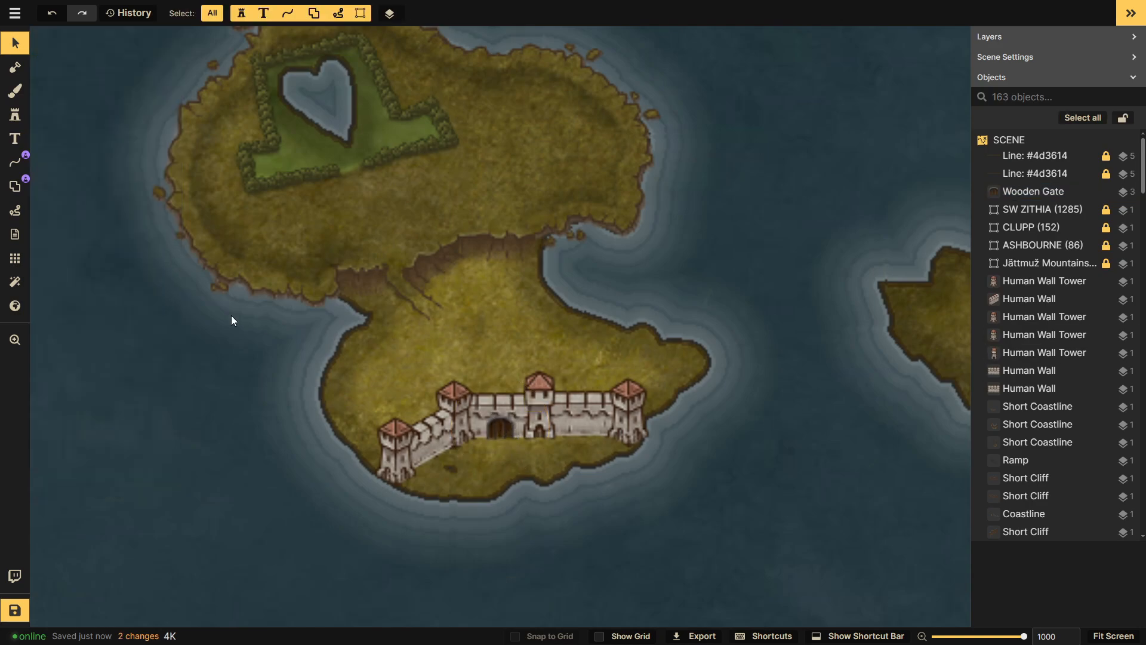
- Try painting the ground south of the wall with a grey Barren Lands texture on the foreground at brush size 4
{"action": "key", "text": "b"}
{"action": "scroll", "coordinate": [122, 257], "scroll_direction": "down", "scroll_amount": 1}
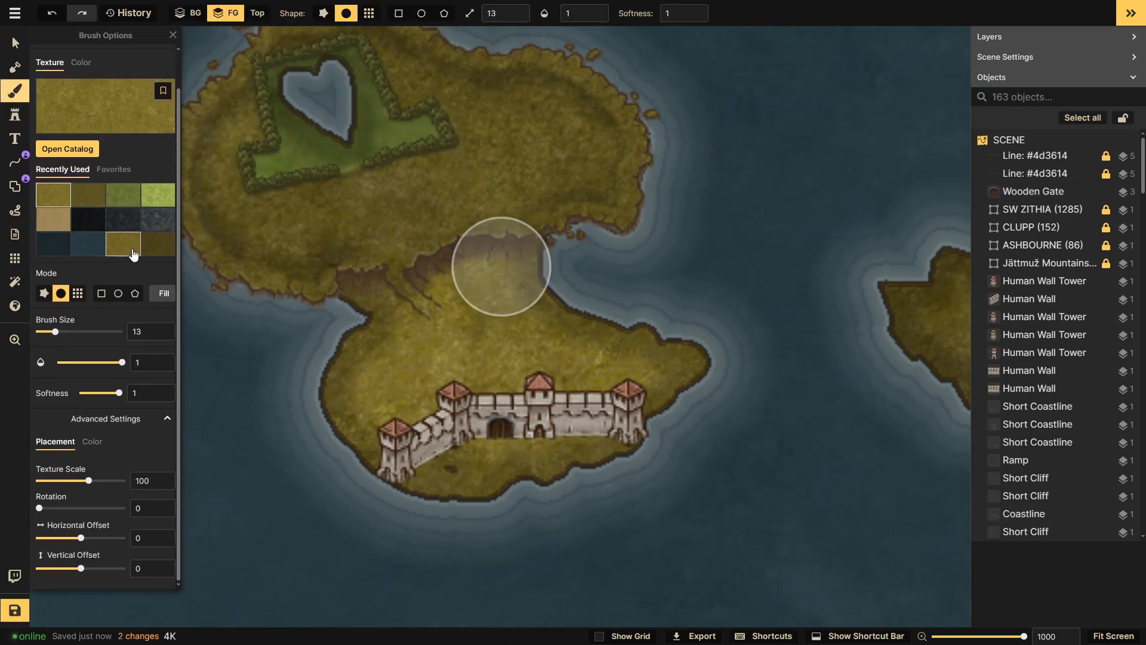
{"action": "scroll", "coordinate": [134, 251], "scroll_direction": "up", "scroll_amount": 1}
{"action": "left_click", "coordinate": [93, 125]}
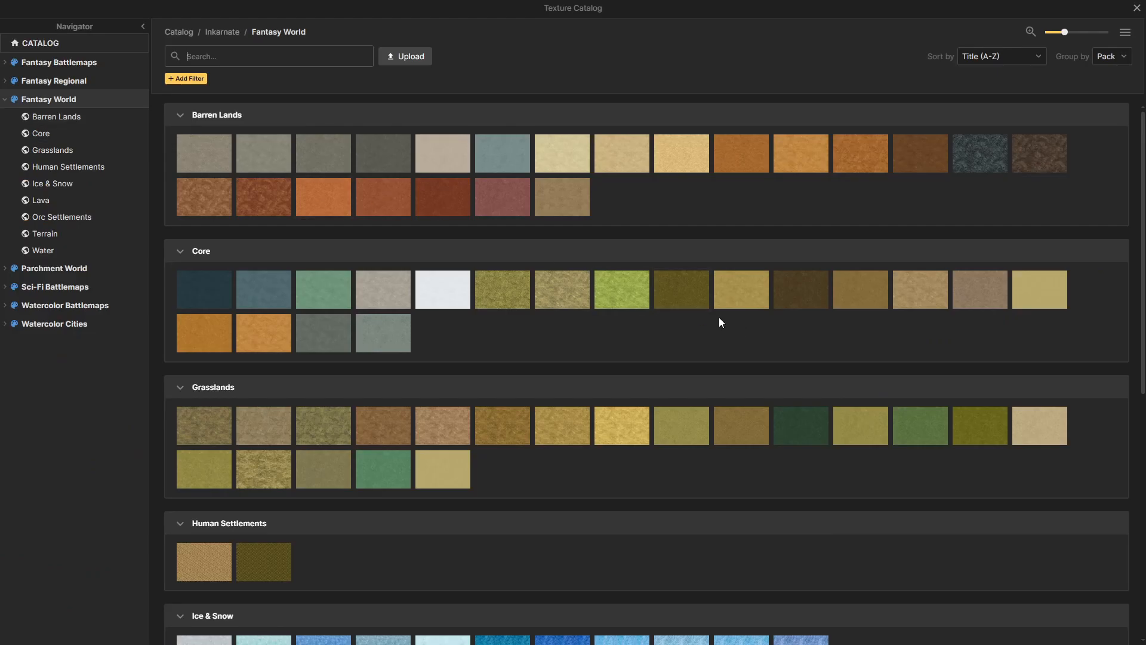
{"action": "left_click", "coordinate": [352, 149]}
{"action": "left_click_drag", "start_coordinate": [55, 370], "coordinate": [43, 371]}
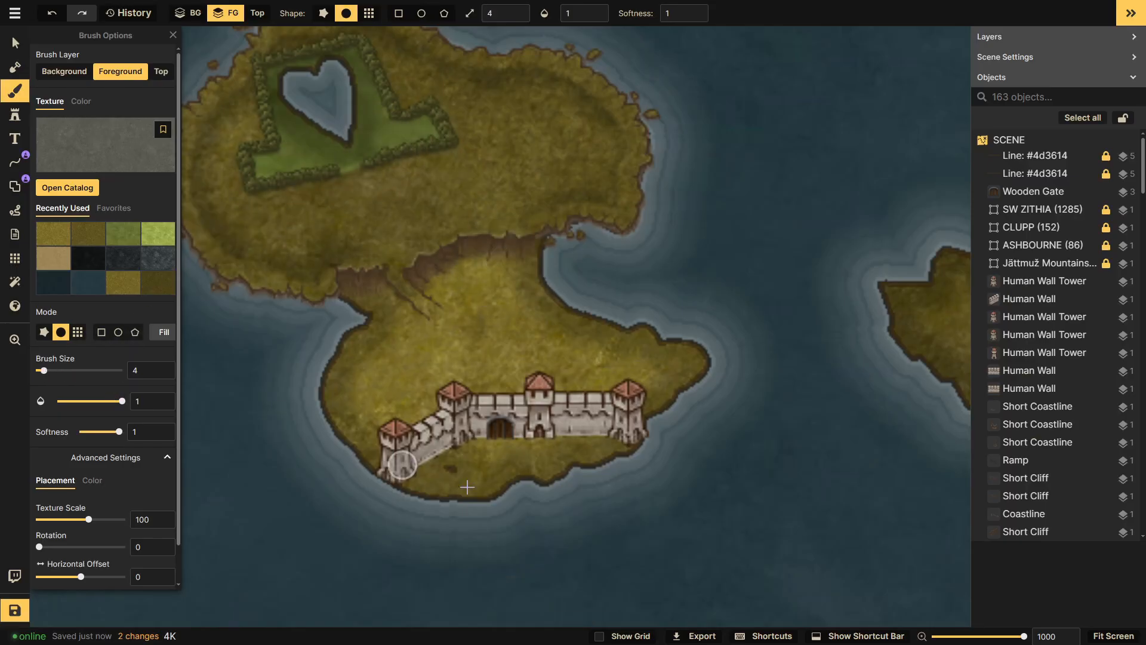
{"action": "mouse_move", "coordinate": [435, 481]}
{"action": "left_mouse_down"}
{"action": "mouse_move", "coordinate": [461, 512]}
{"action": "mouse_move", "coordinate": [435, 499]}
{"action": "mouse_move", "coordinate": [465, 464]}
{"action": "mouse_move", "coordinate": [473, 476]}
{"action": "mouse_move", "coordinate": [528, 468]}
{"action": "mouse_move", "coordinate": [529, 444]}
{"action": "mouse_move", "coordinate": [508, 460]}
{"action": "mouse_move", "coordinate": [591, 470]}
{"action": "mouse_move", "coordinate": [617, 457]}
{"action": "left_mouse_up"}
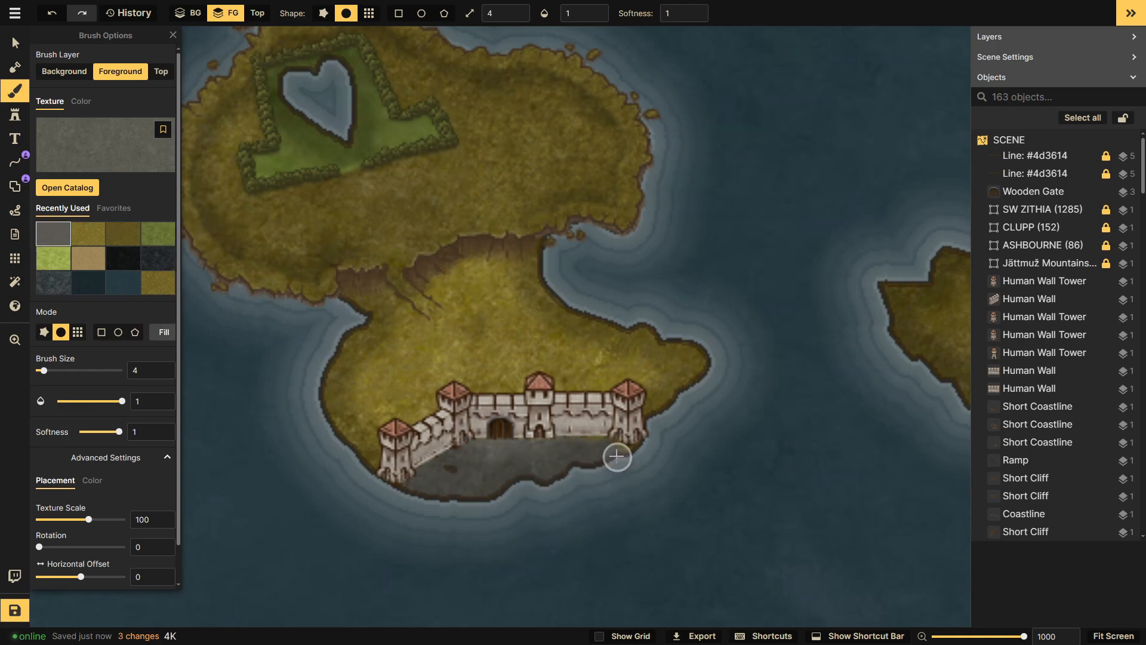
- Undo the grey ground painting and the last move of the wooden gate
{"action": "key", "text": "ctrl+z"}
{"action": "key", "text": "ctrl+z"}
{"action": "left_click", "coordinate": [572, 482]}
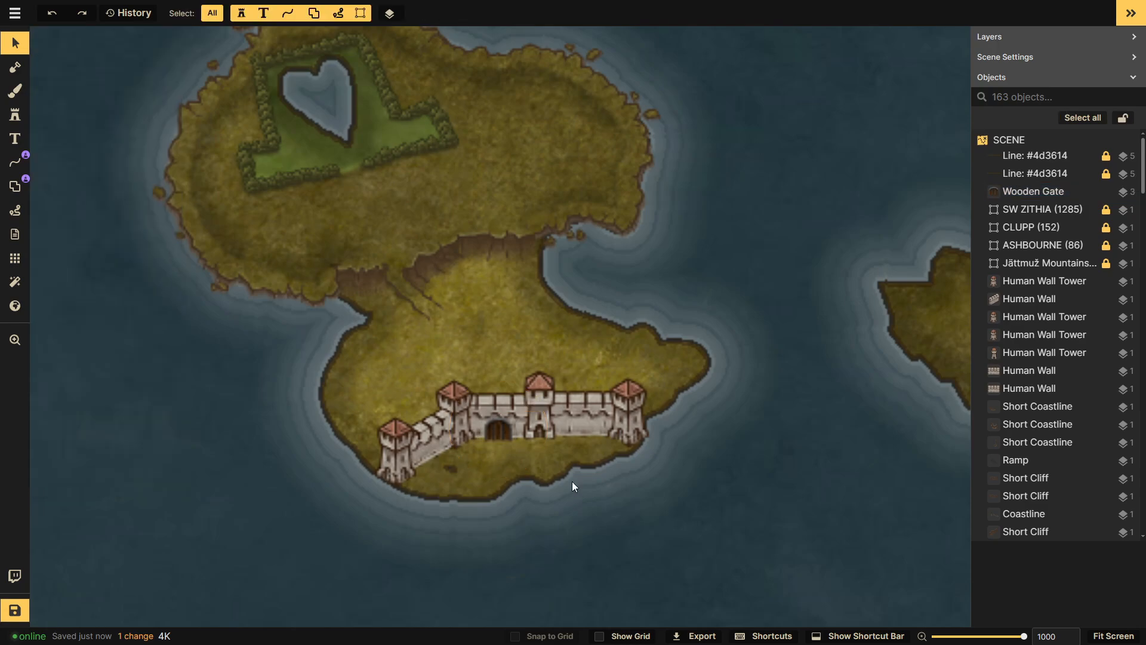
- Fill the small dark patch in the ground south of the wall's diagonal segment with the Mask tool
{"action": "left_click", "coordinate": [15, 67]}
{"action": "left_click_drag", "start_coordinate": [449, 467], "coordinate": [463, 468]}
{"action": "key", "text": "b"}
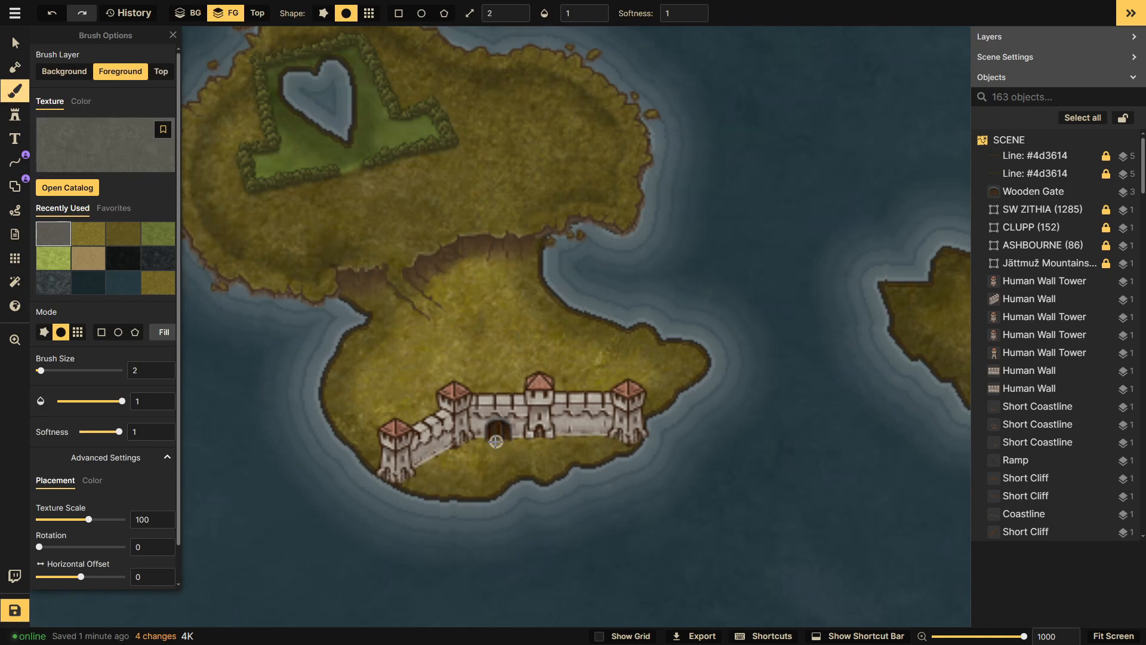
- Place the first variant of the Large Docks stamp from Human Settlements at scale 45 off the peninsula's southeast shore
{"action": "key", "text": "s"}
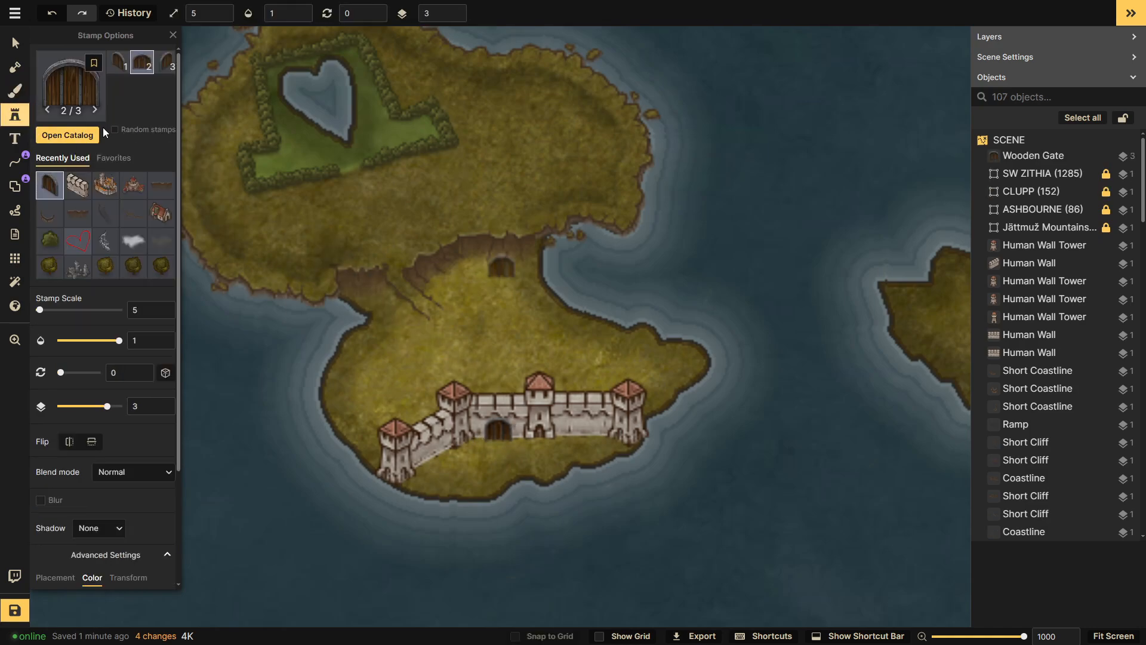
{"action": "left_click", "coordinate": [71, 98]}
{"action": "left_click", "coordinate": [364, 56]}
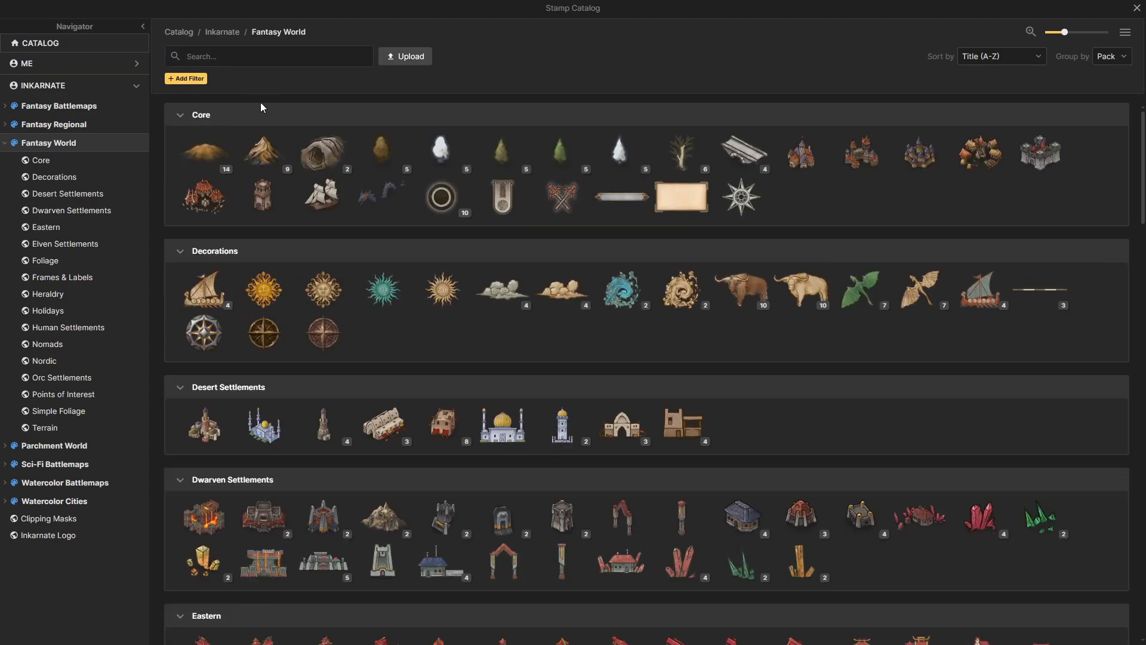
{"action": "scroll", "coordinate": [345, 307], "scroll_direction": "down", "scroll_amount": 20}
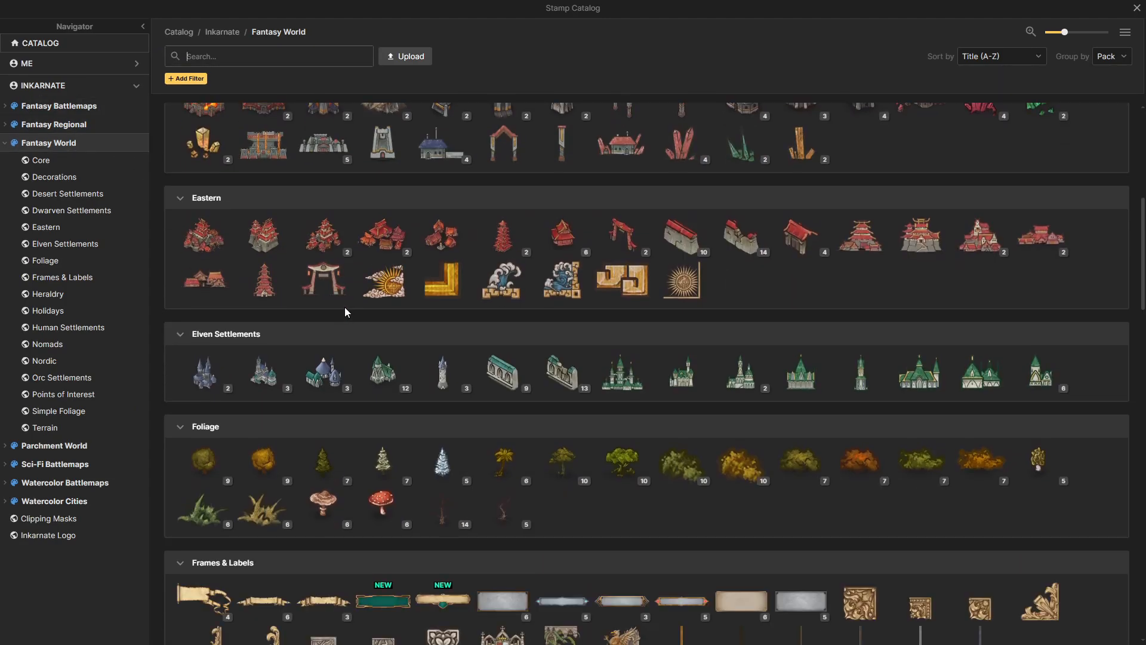
{"action": "scroll", "coordinate": [418, 353], "scroll_direction": "down", "scroll_amount": 3}
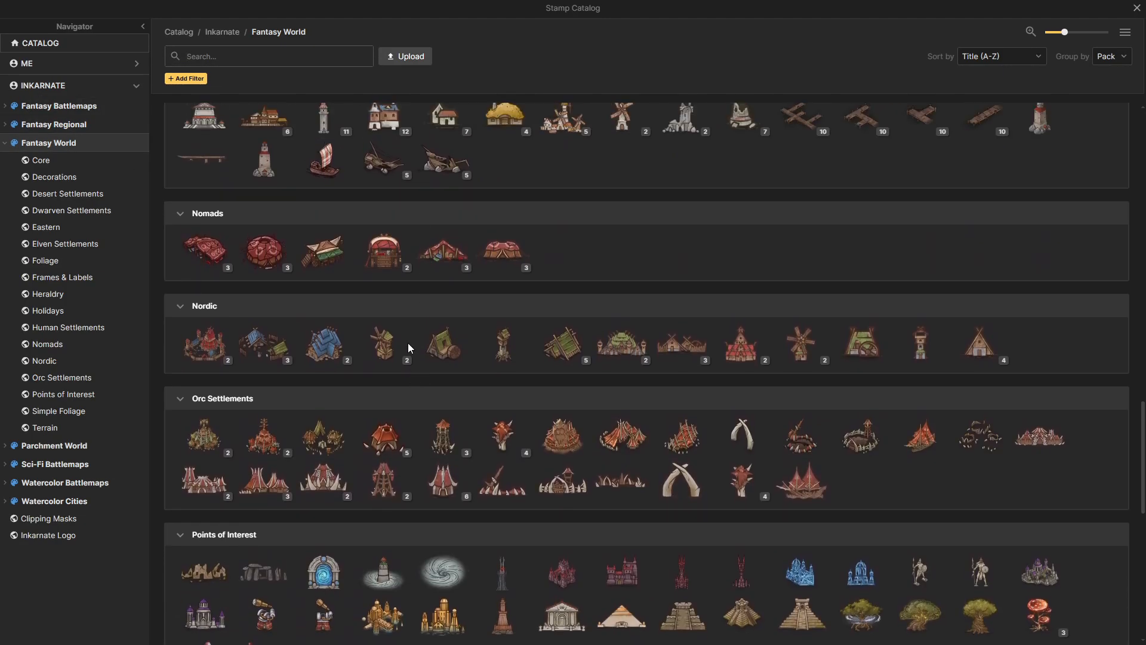
{"action": "scroll", "coordinate": [271, 275], "scroll_direction": "up", "scroll_amount": 3}
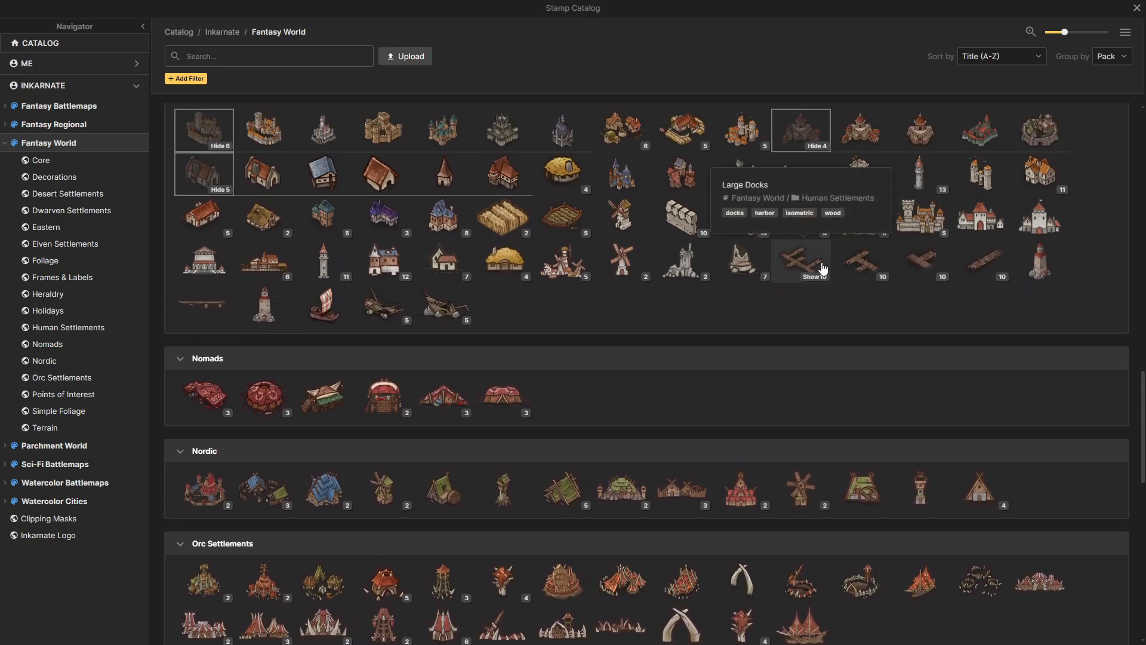
{"action": "left_click", "coordinate": [823, 268]}
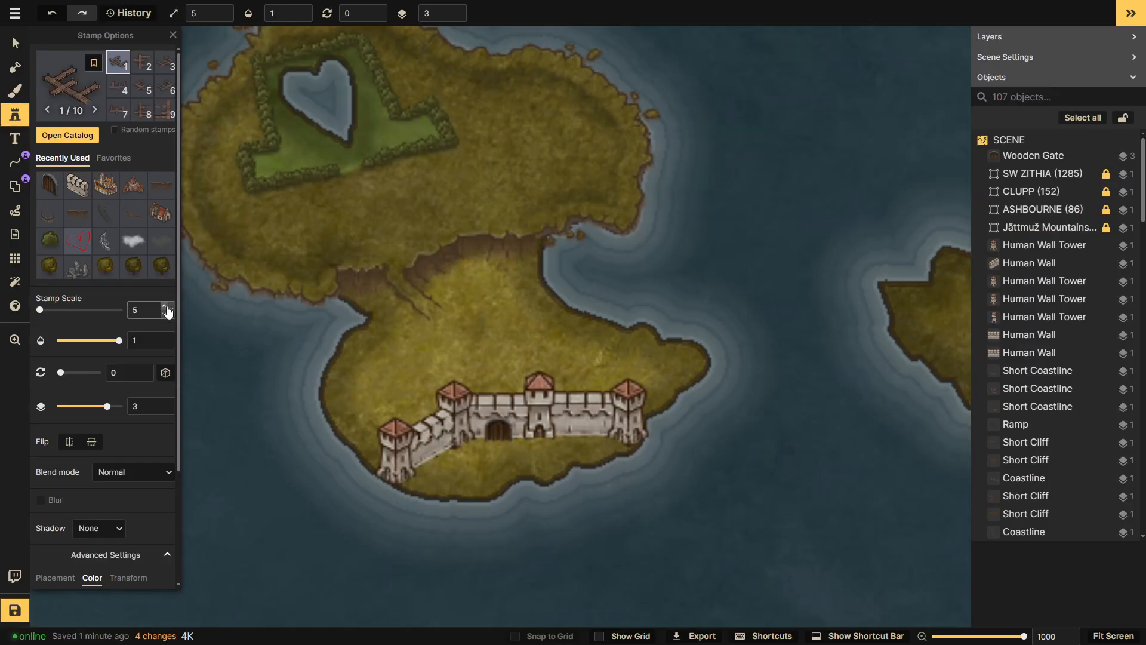
{"action": "scroll", "coordinate": [168, 311], "scroll_direction": "up", "scroll_amount": 20}
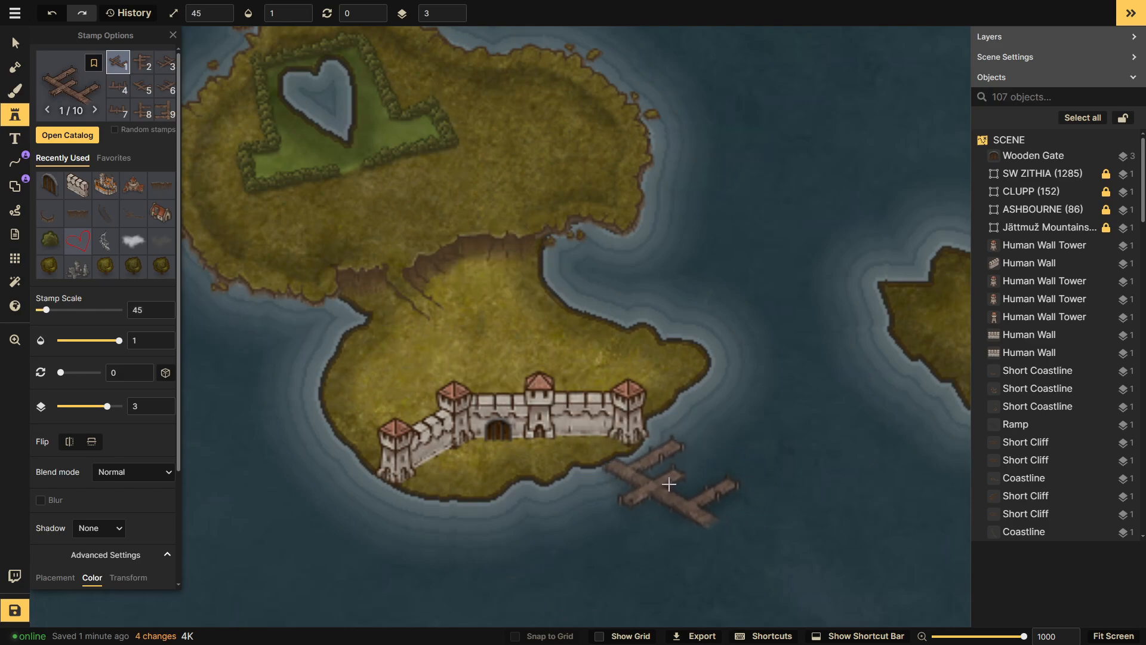
{"action": "left_click", "coordinate": [669, 483]}
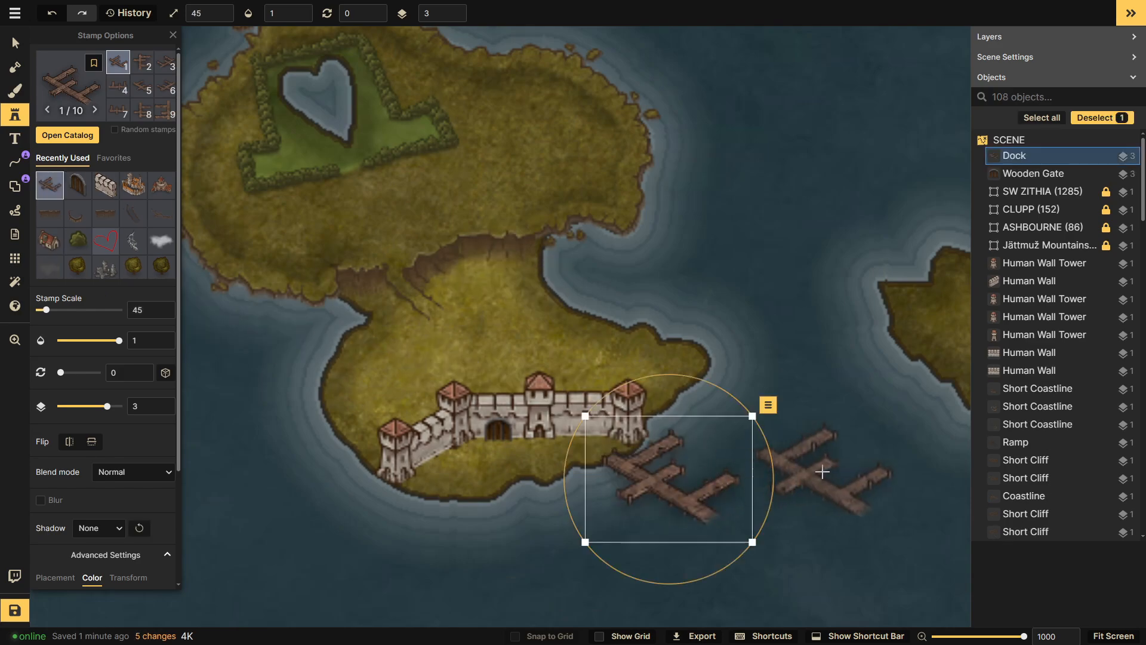
- Place the ninth Large Docks variant off the peninsula's southwest shore, below the westernmost tower
{"action": "left_click", "coordinate": [142, 61]}
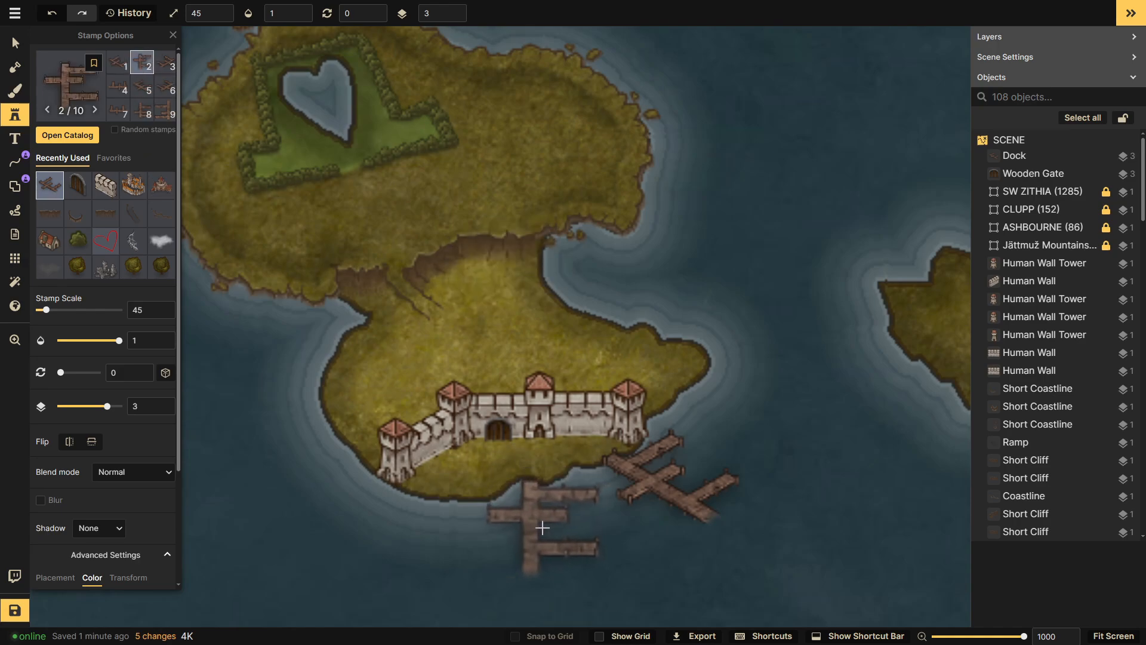
{"action": "left_click", "coordinate": [166, 61]}
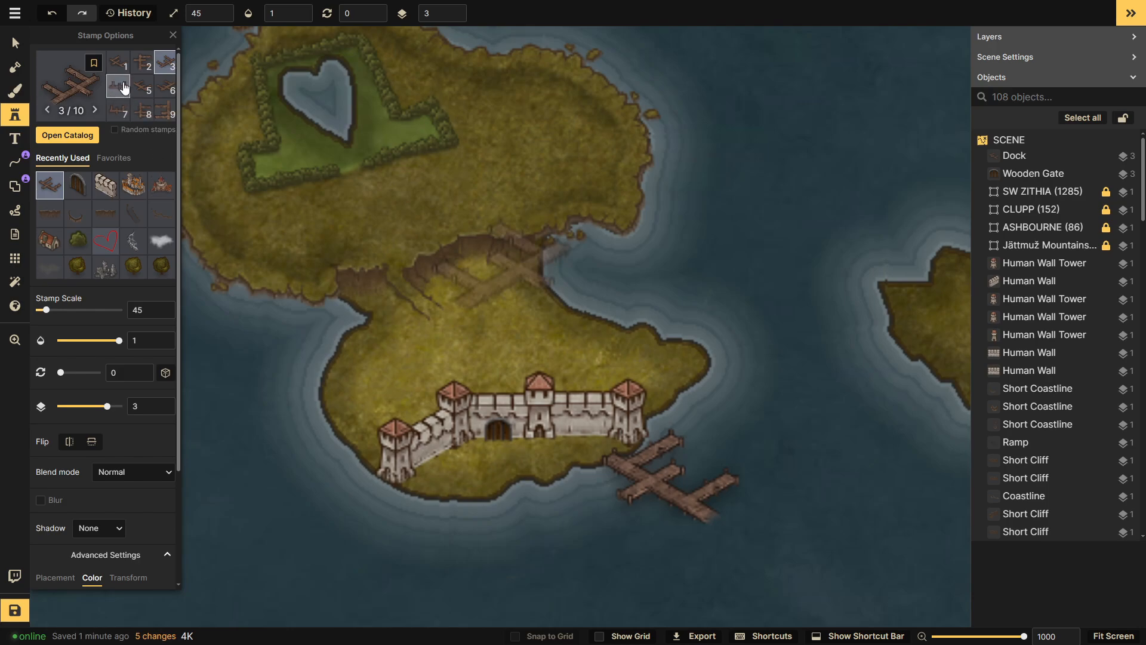
{"action": "left_click", "coordinate": [162, 111]}
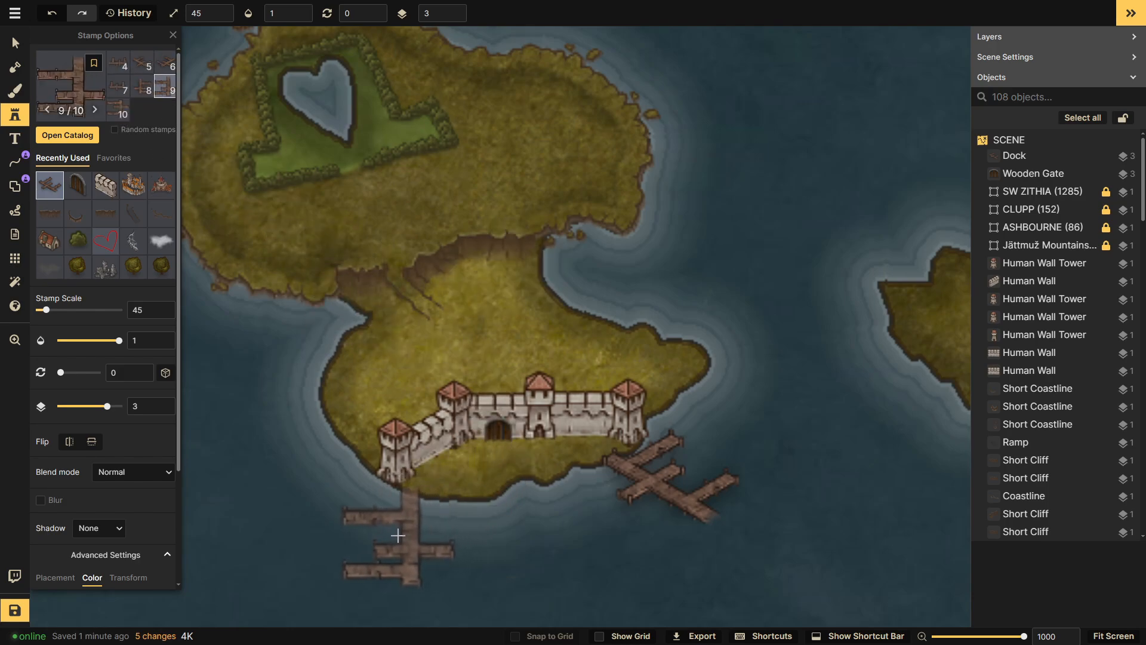
{"action": "left_click", "coordinate": [405, 536]}
{"action": "left_click", "coordinate": [502, 269]}
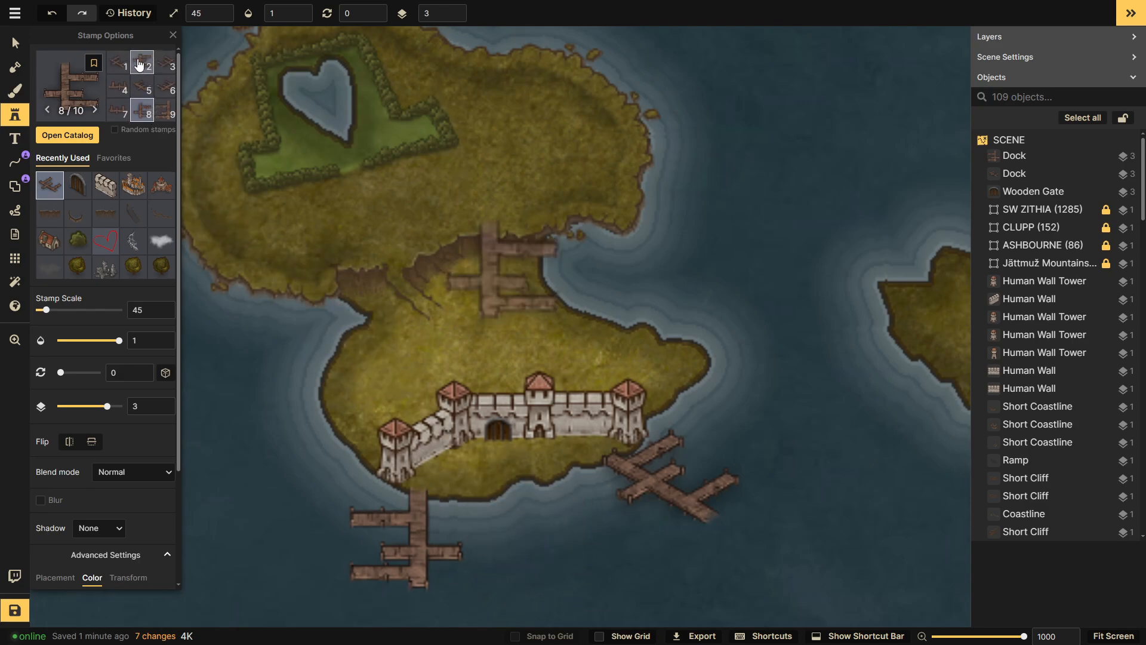
{"action": "left_click", "coordinate": [127, 69]}
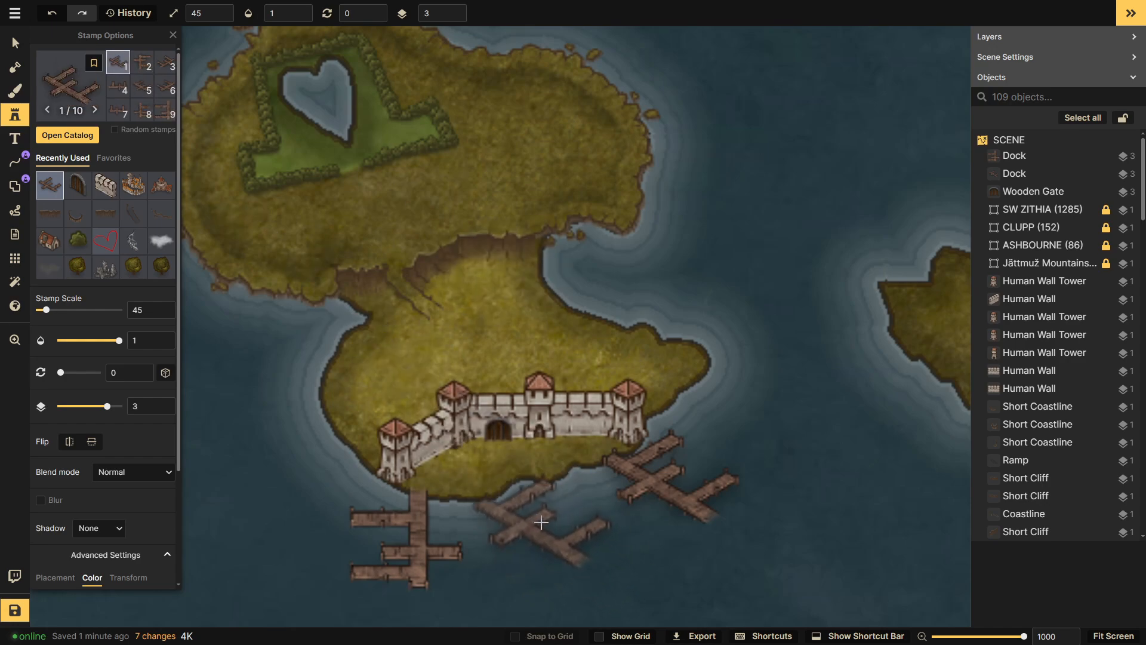
{"action": "left_click", "coordinate": [105, 89]}
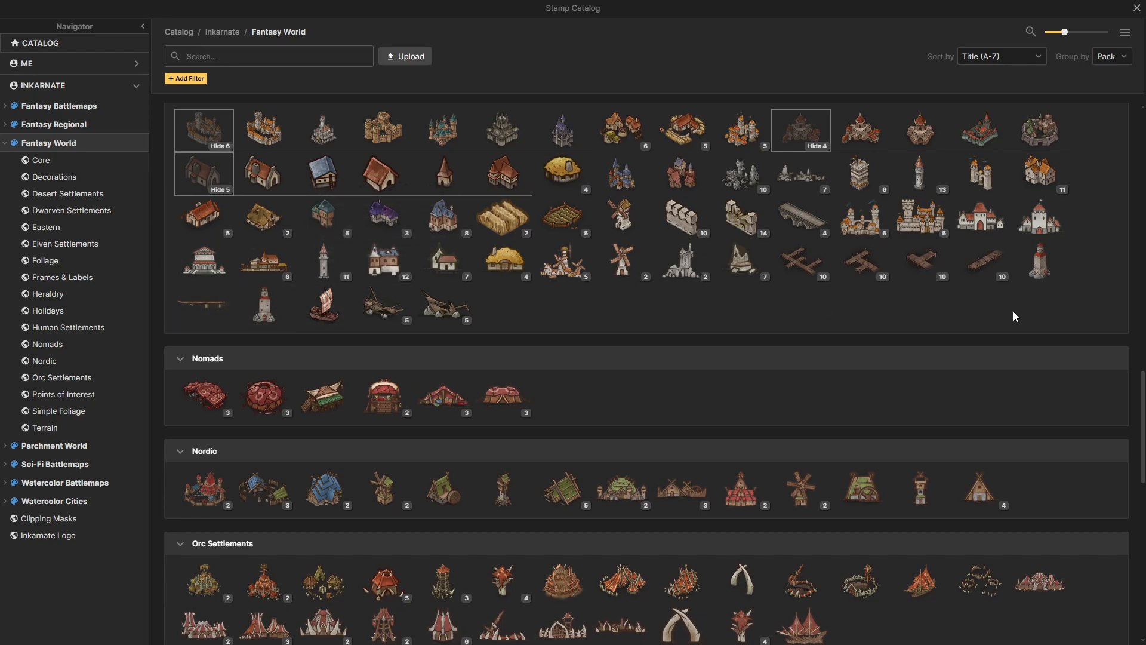
{"action": "left_click", "coordinate": [984, 263]}
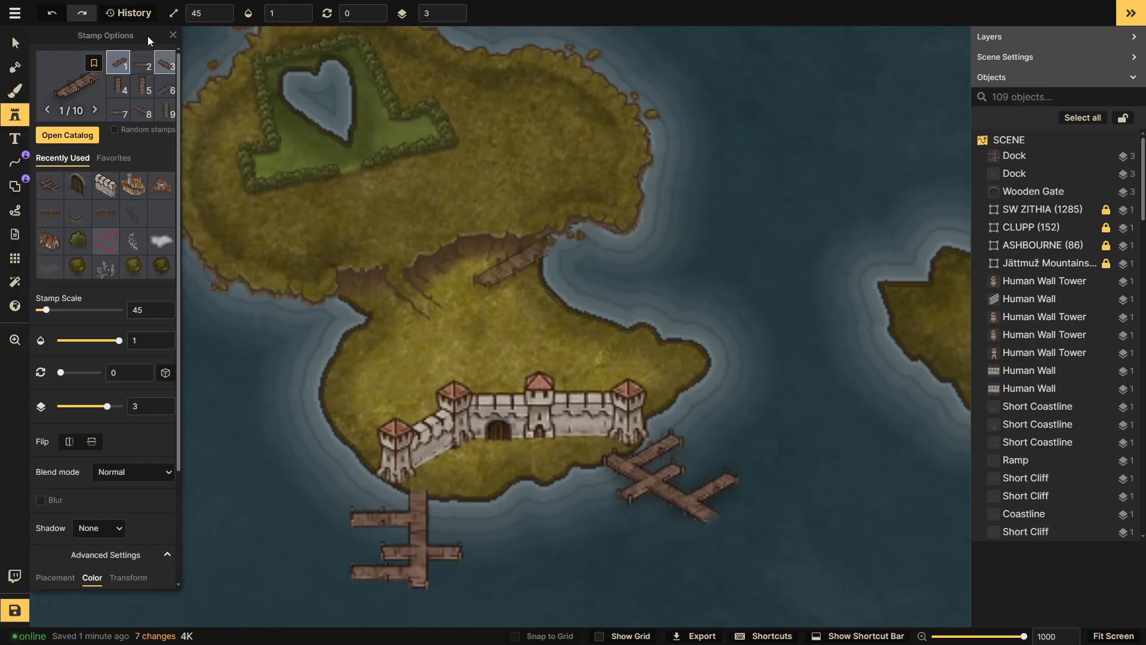
{"action": "left_click", "coordinate": [143, 111]}
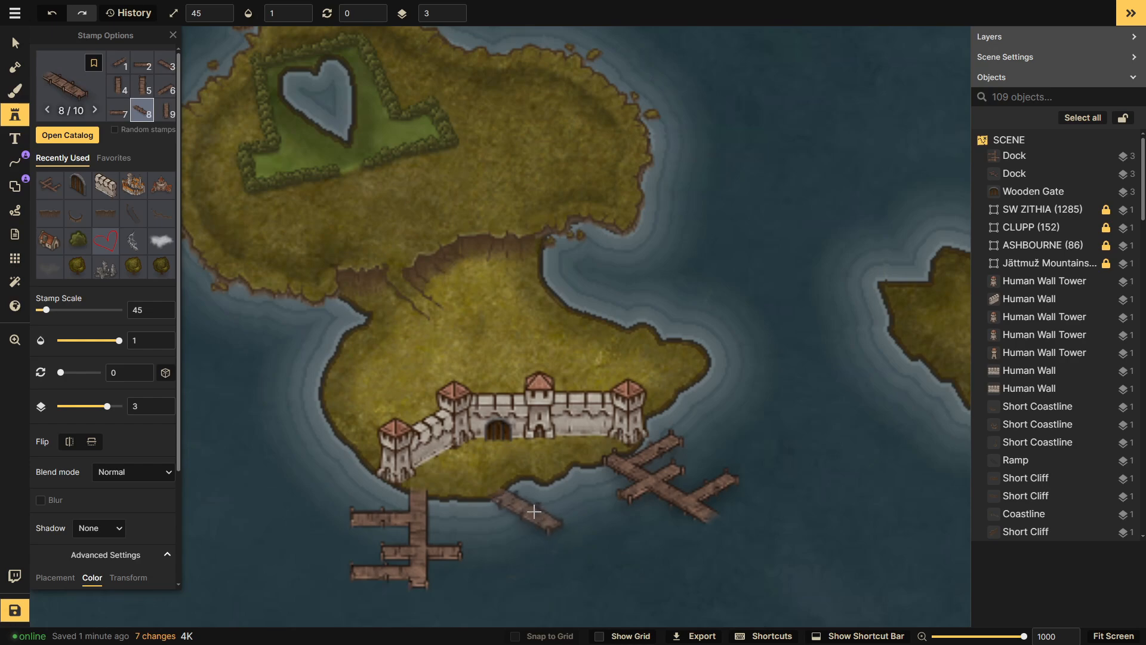
{"action": "left_click", "coordinate": [496, 269]}
- Place the fifth variant of the smaller branching dock stamp from Human Settlements on the south shore between the two large docks
{"action": "left_click", "coordinate": [67, 135]}
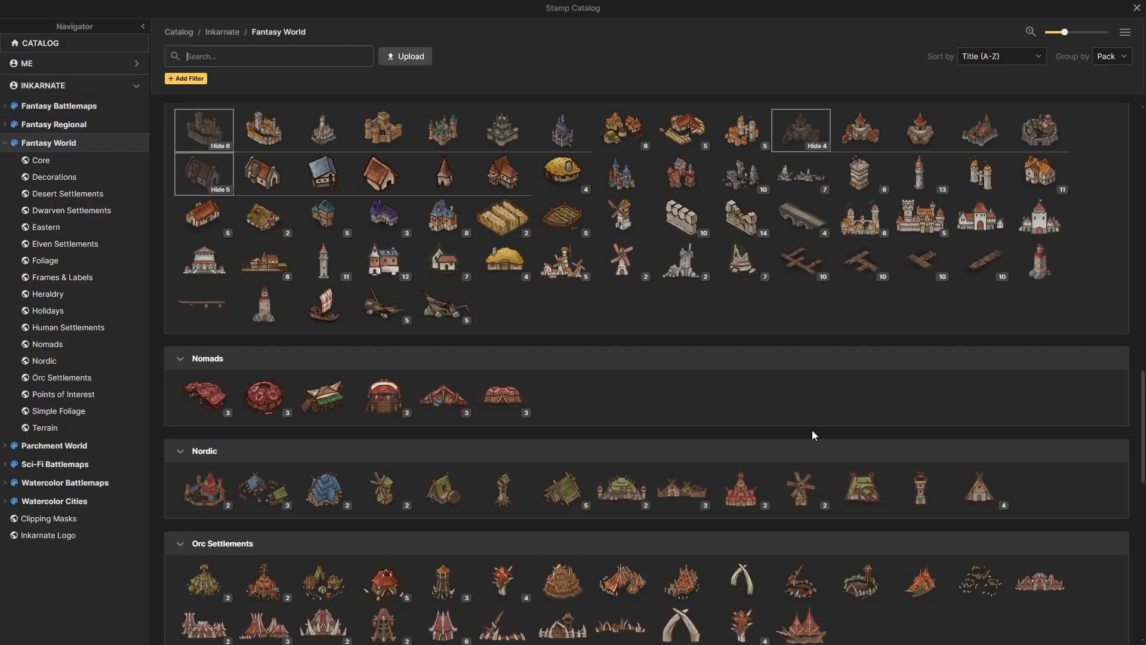
{"action": "left_click", "coordinate": [898, 263]}
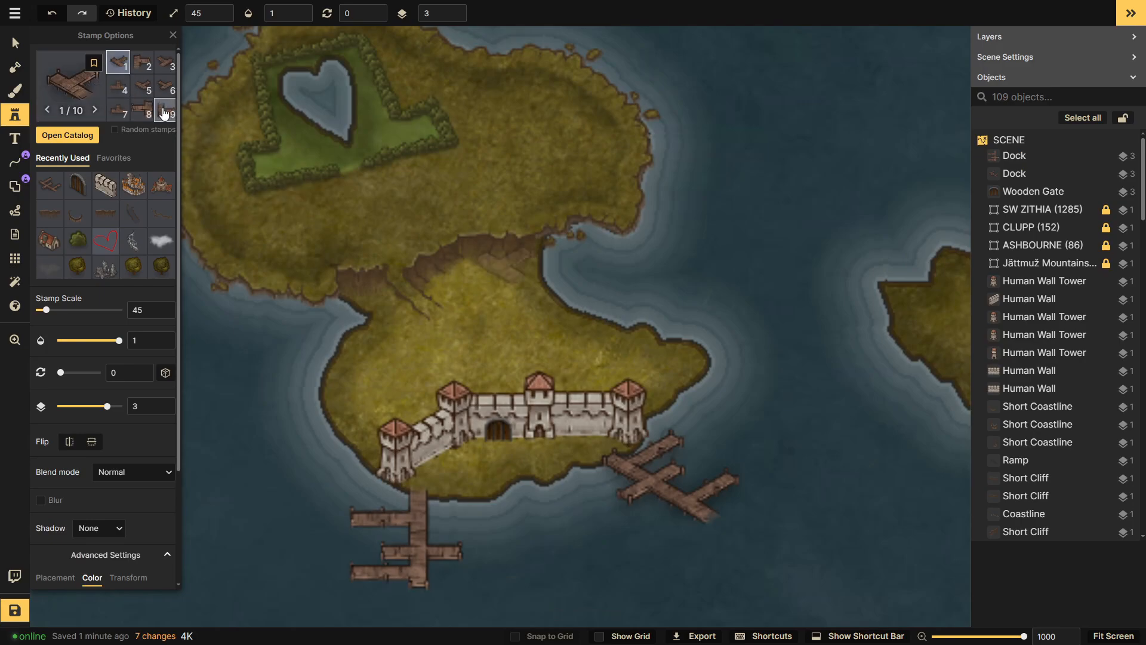
{"action": "left_click", "coordinate": [145, 91]}
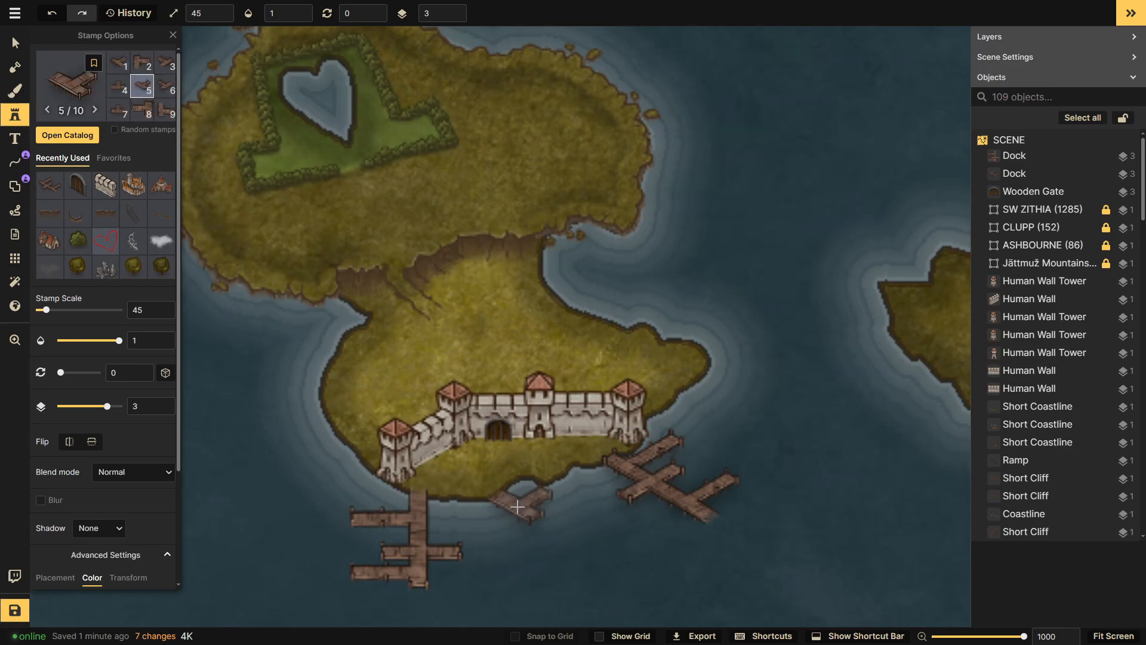
{"action": "left_click", "coordinate": [517, 506]}
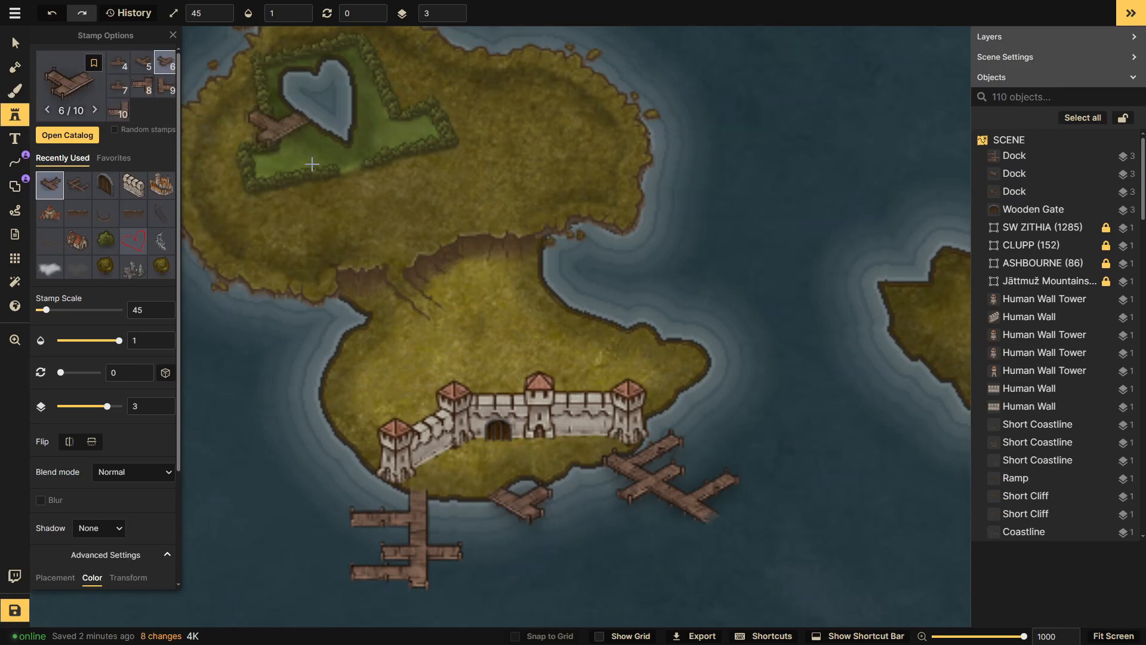
- Extend the central south-shore dock with the sixth stamp variant, the fifth variant, and a horizontally flipped fifth variant
{"action": "left_click", "coordinate": [563, 532]}
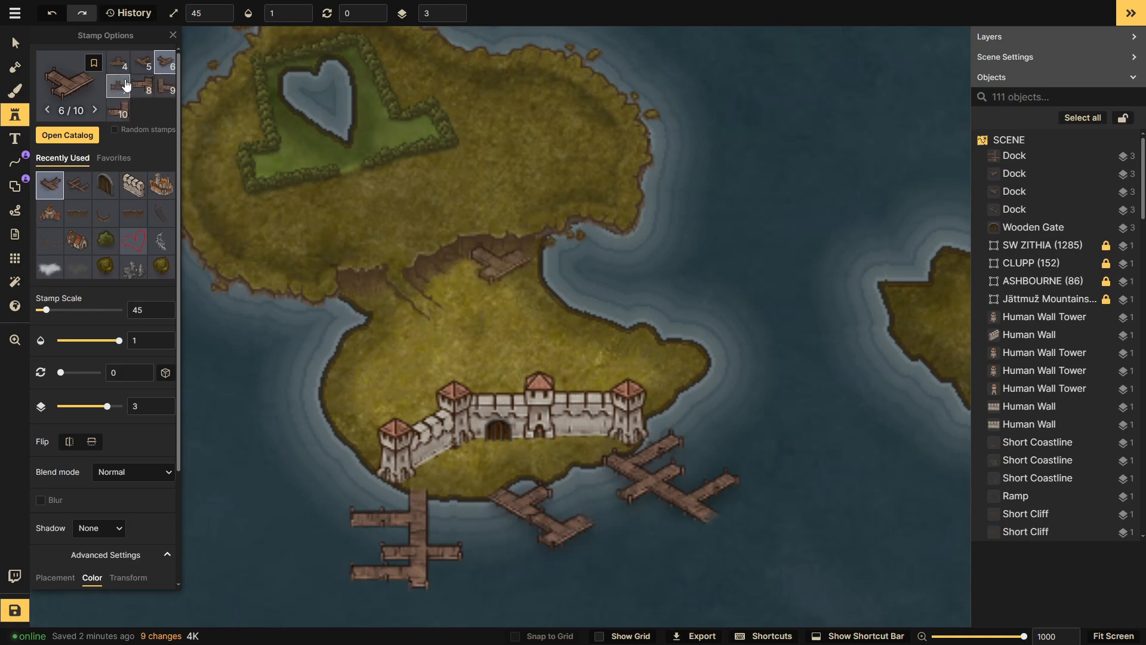
{"action": "left_click", "coordinate": [139, 67]}
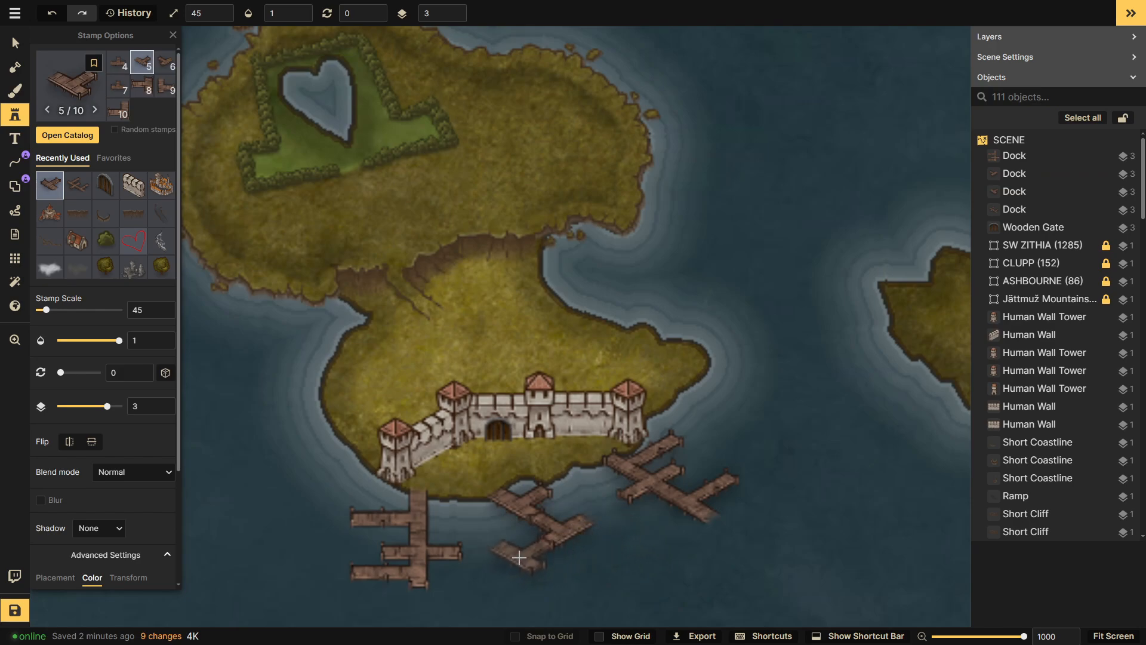
{"action": "left_click", "coordinate": [69, 441]}
{"action": "left_click", "coordinate": [524, 554]}
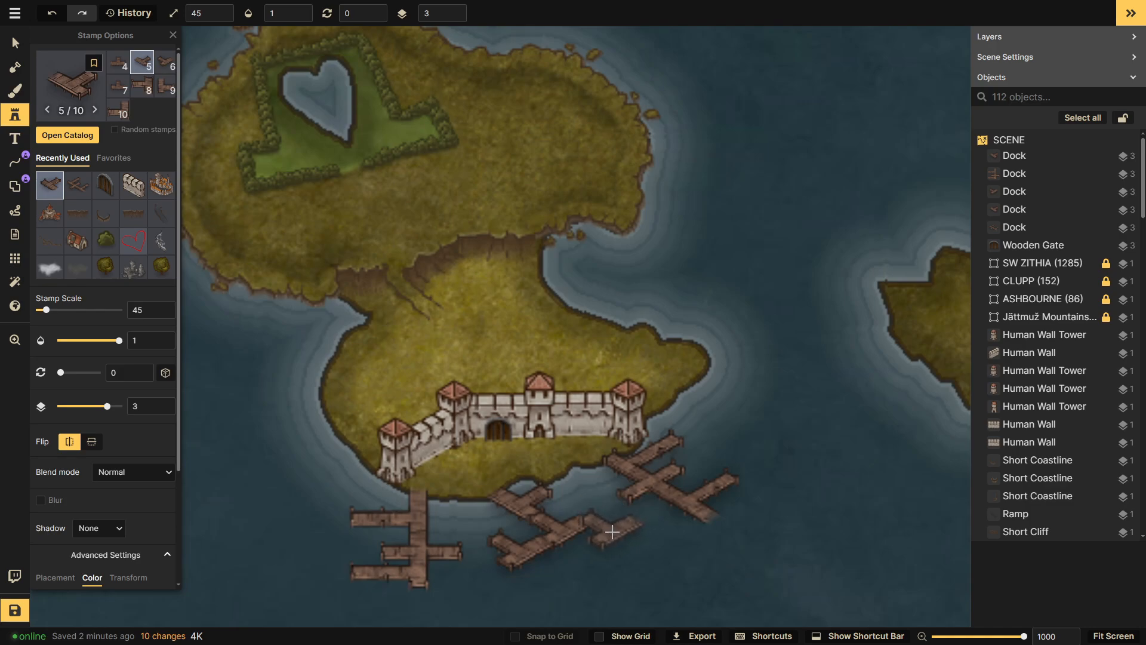
{"action": "left_click", "coordinate": [608, 530]}
{"action": "left_click_drag", "start_coordinate": [608, 531], "coordinate": [613, 530]}
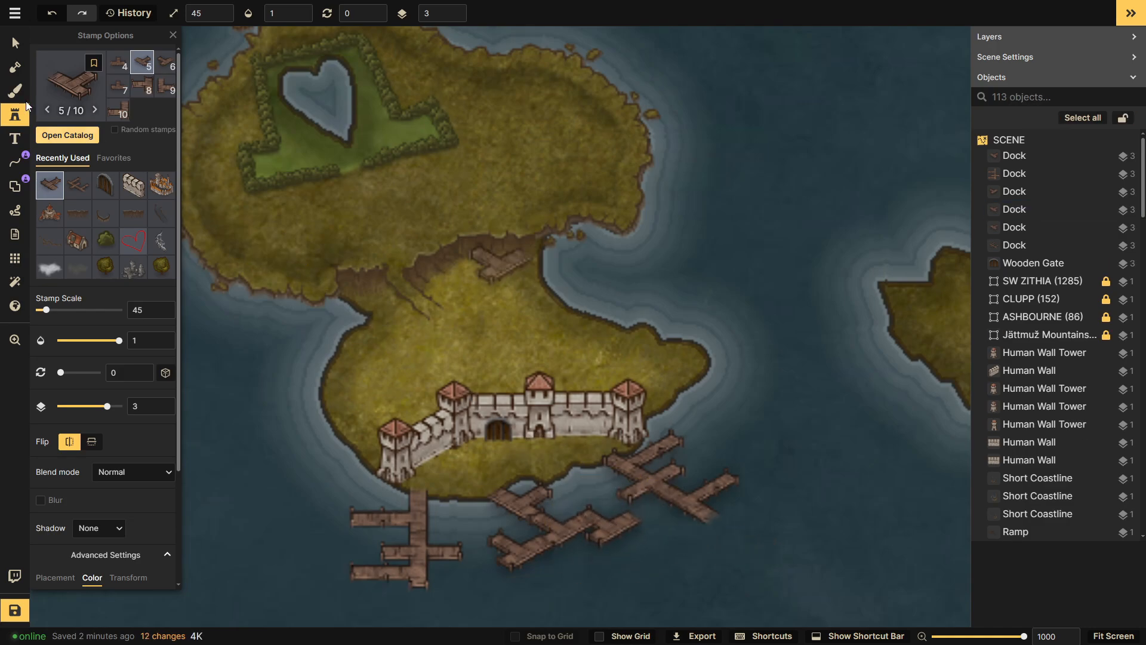
- Shift the large southwest dock slightly west and rotate it to 15 degrees
{"action": "left_click", "coordinate": [14, 51]}
{"action": "left_click", "coordinate": [239, 418]}
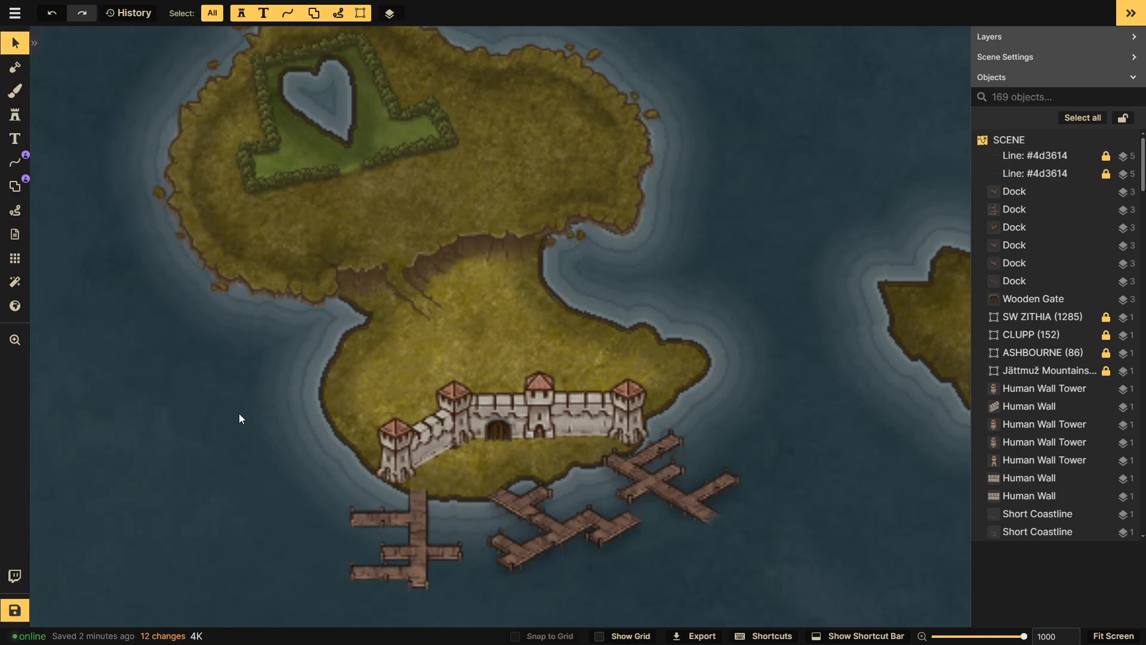
{"action": "left_click", "coordinate": [378, 560]}
{"action": "left_click_drag", "start_coordinate": [416, 549], "coordinate": [401, 548]}
{"action": "scroll", "coordinate": [410, 552], "scroll_direction": "up", "scroll_amount": 1}
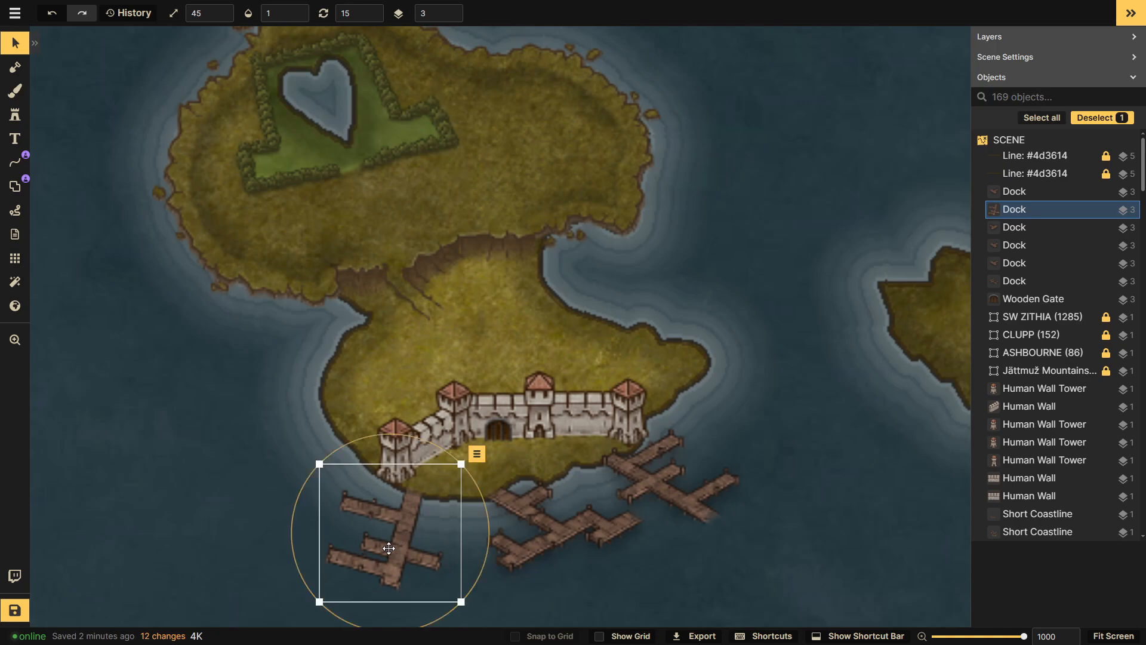
{"action": "left_click", "coordinate": [311, 542]}
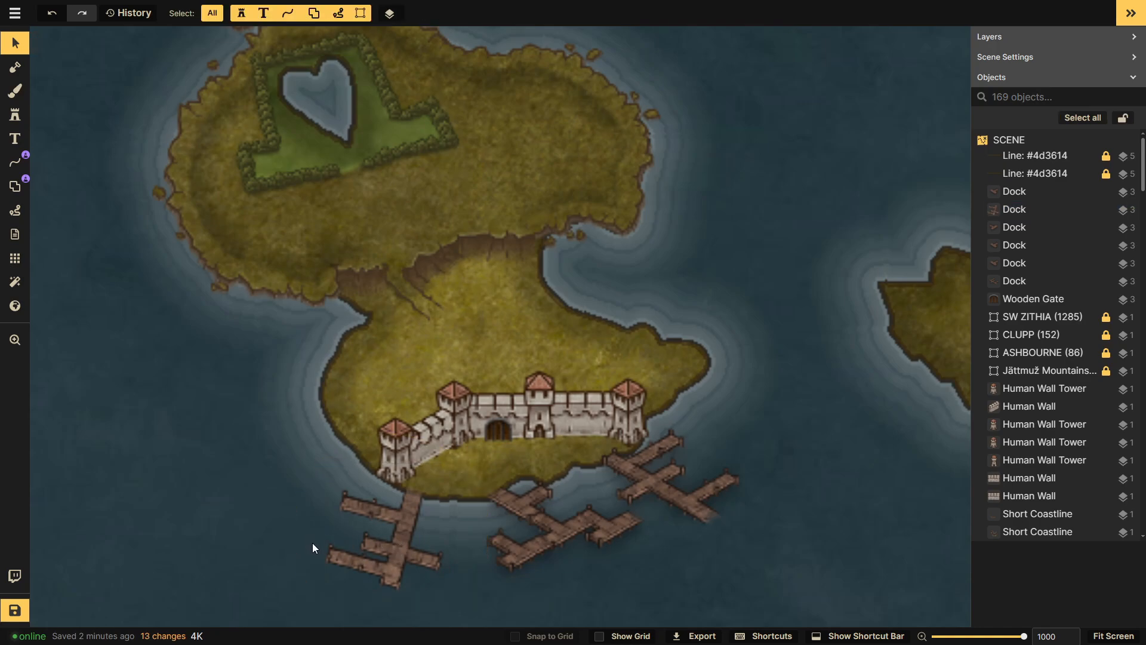
- Select the four connected pieces of the central dock and shift them together slightly west
{"action": "left_click", "coordinate": [558, 574]}
{"action": "left_click_drag", "start_coordinate": [595, 599], "coordinate": [539, 546]}
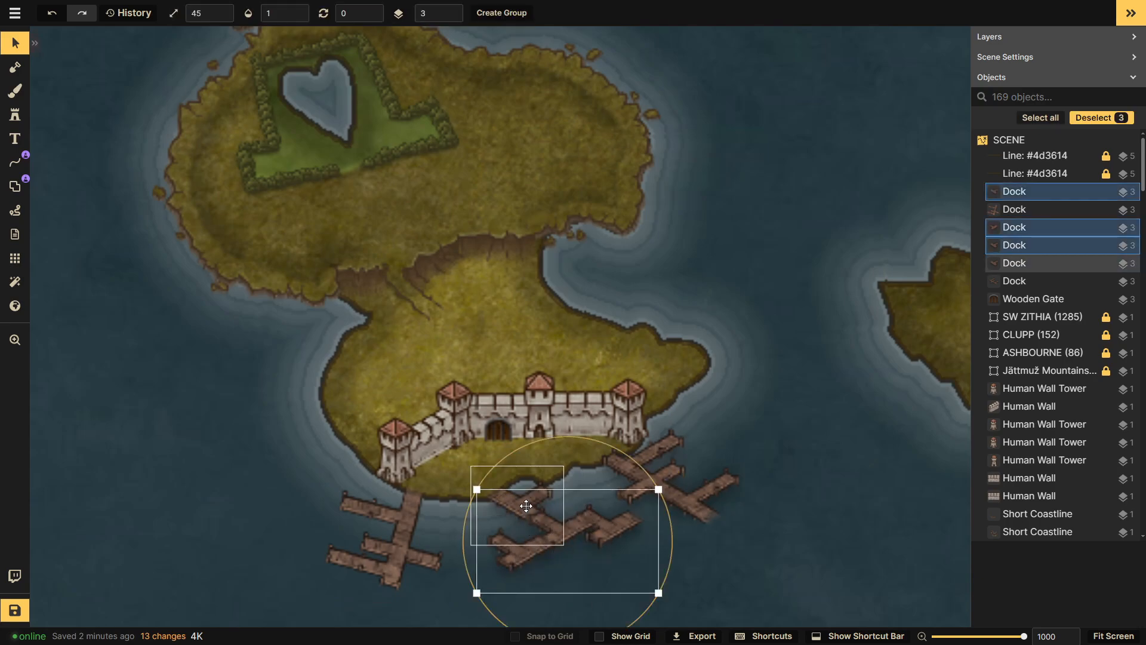
{"action": "left_click", "coordinate": [526, 507], "text": "shift"}
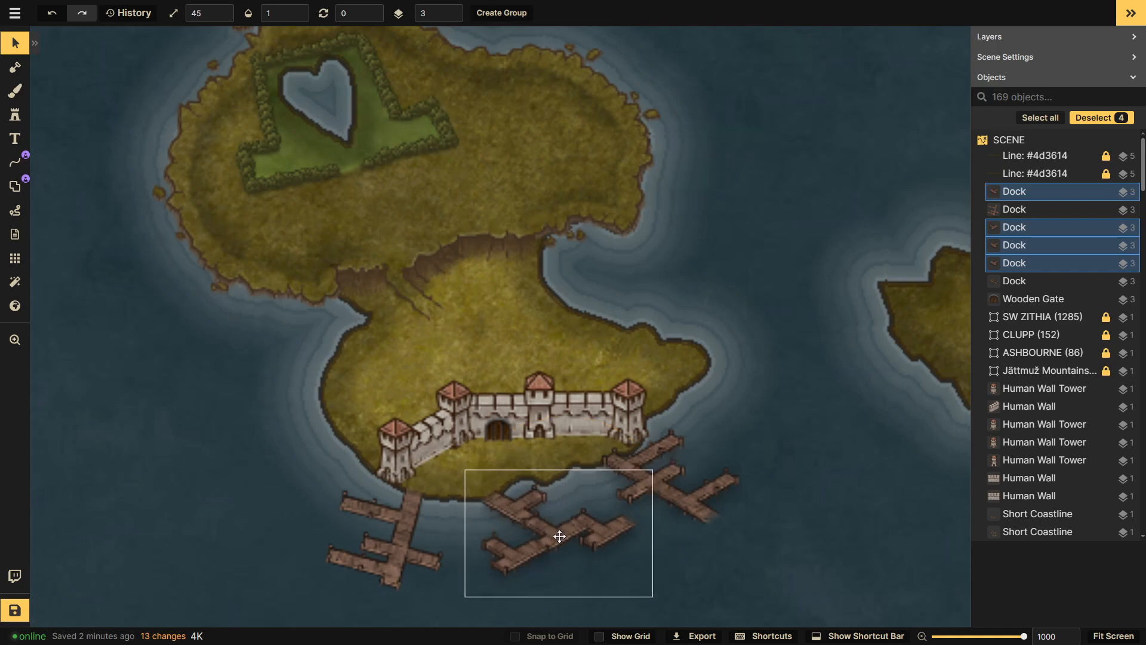
{"action": "left_click", "coordinate": [764, 564]}
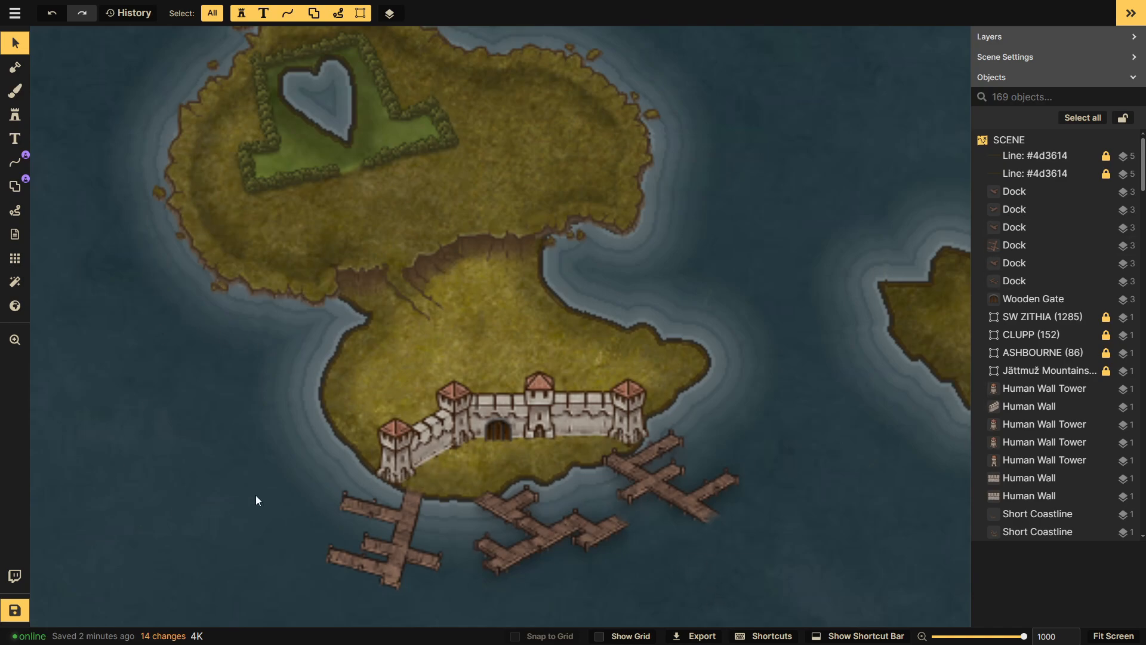
{"action": "left_click", "coordinate": [15, 115]}
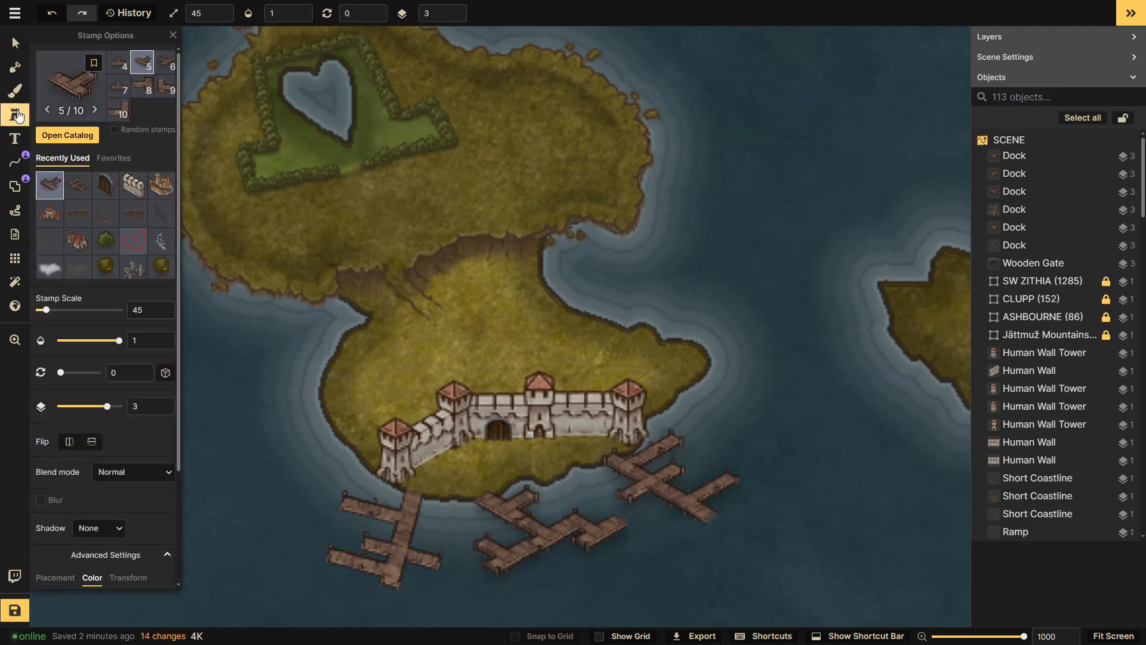
{"action": "left_click", "coordinate": [48, 67]}
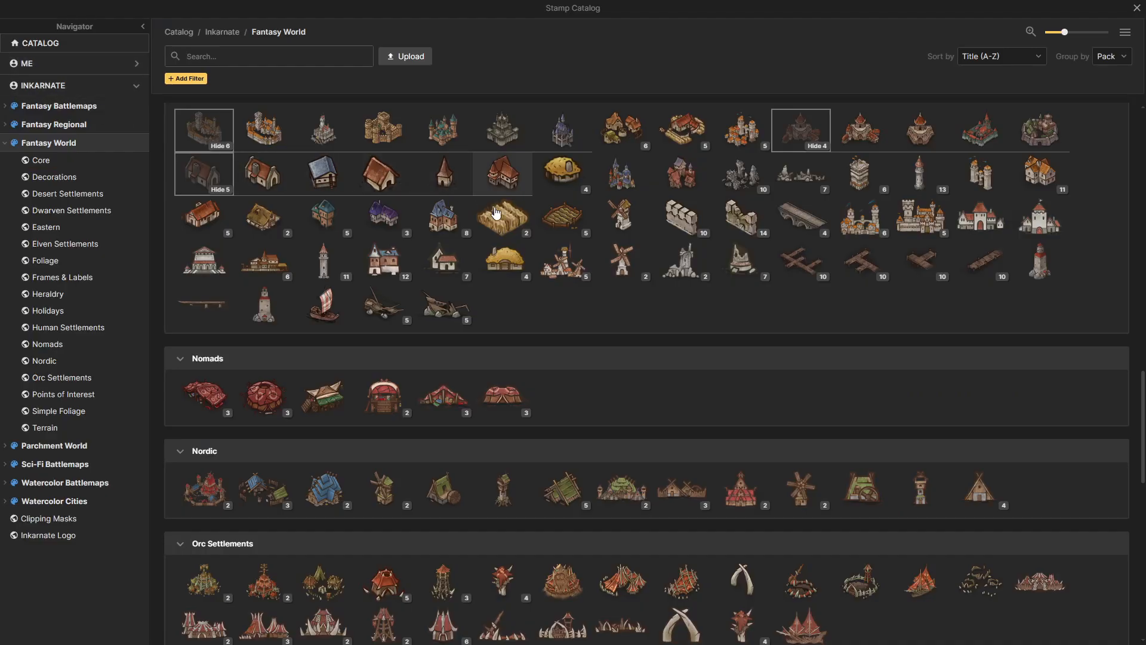
{"action": "left_click", "coordinate": [215, 186]}
{"action": "left_click", "coordinate": [217, 142]}
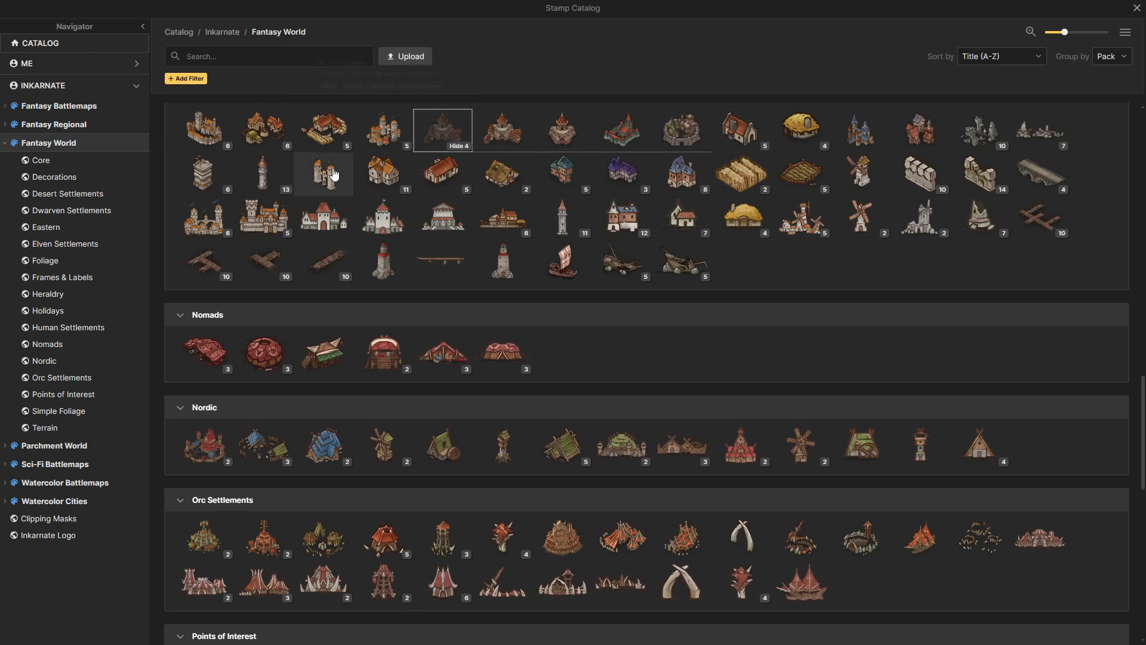
{"action": "left_click", "coordinate": [756, 147]}
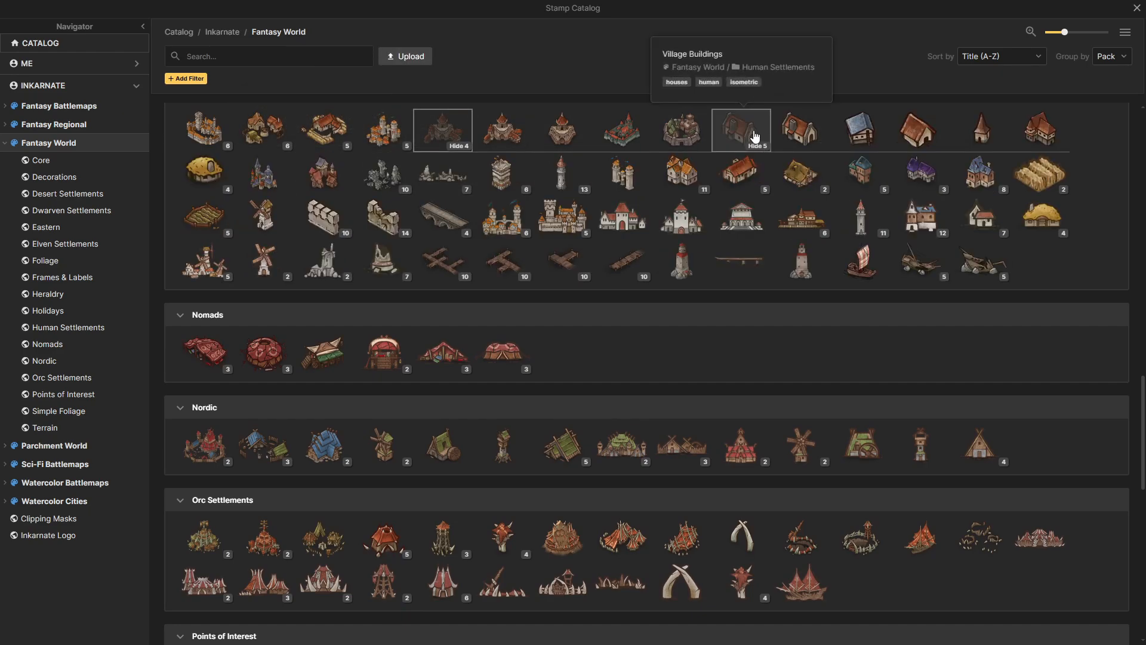
{"action": "left_click", "coordinate": [751, 132]}
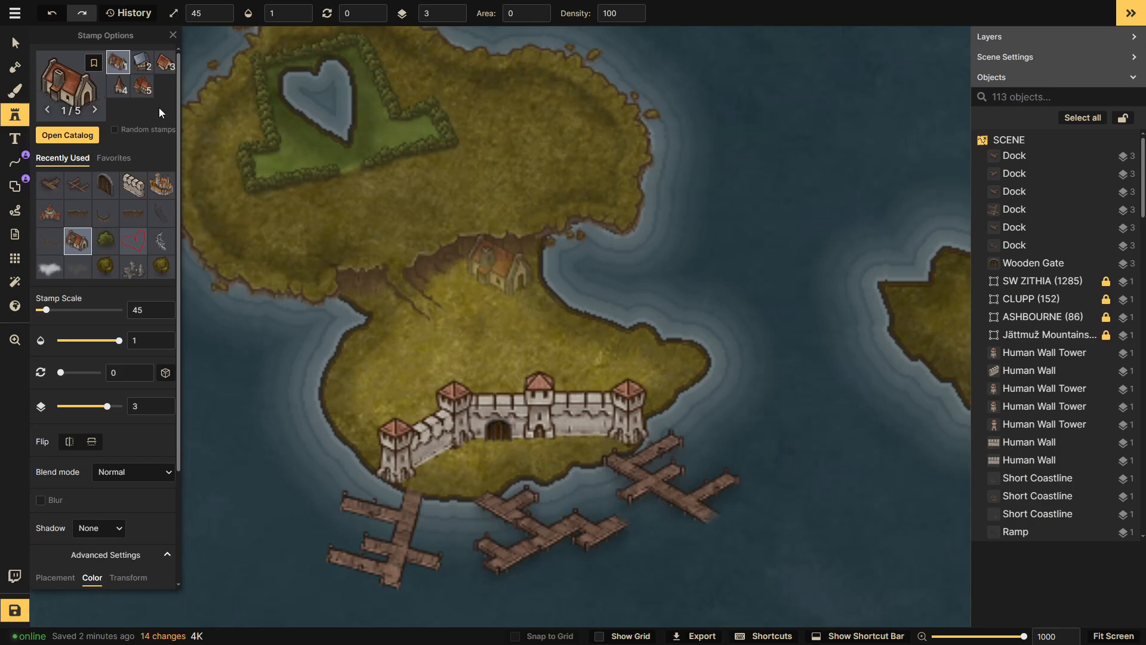
- Try the second Orange Buildings variant from Human Settlements with hue 31 north of the wall and delete it
{"action": "left_click", "coordinate": [69, 84]}
{"action": "scroll", "coordinate": [378, 225], "scroll_direction": "up", "scroll_amount": 2}
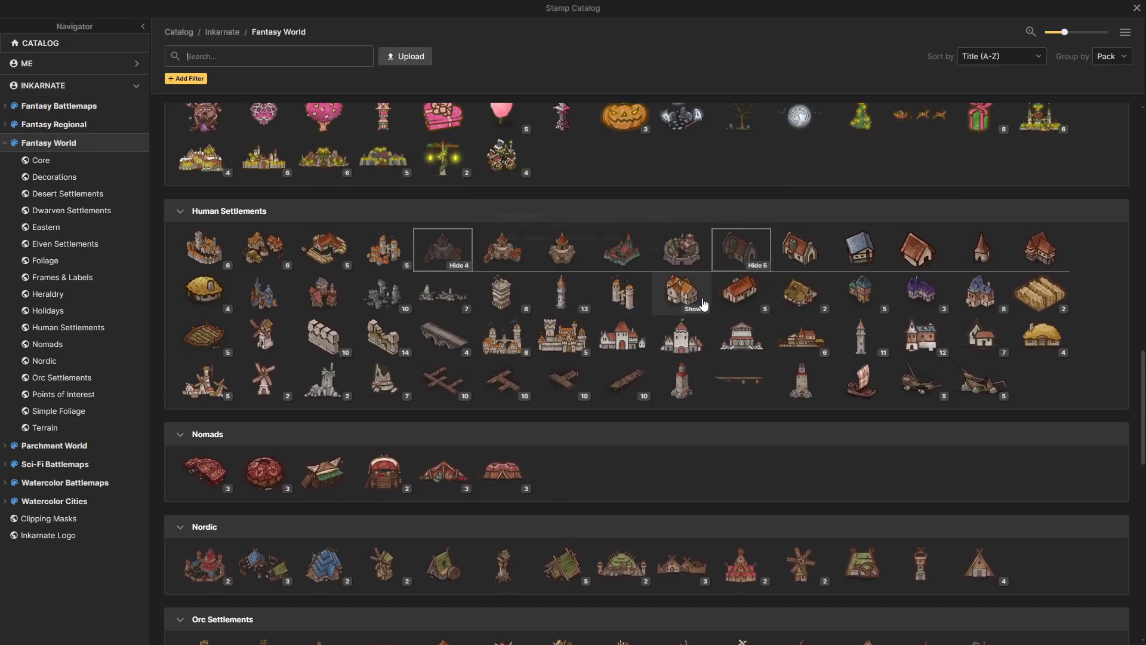
{"action": "left_click", "coordinate": [693, 309]}
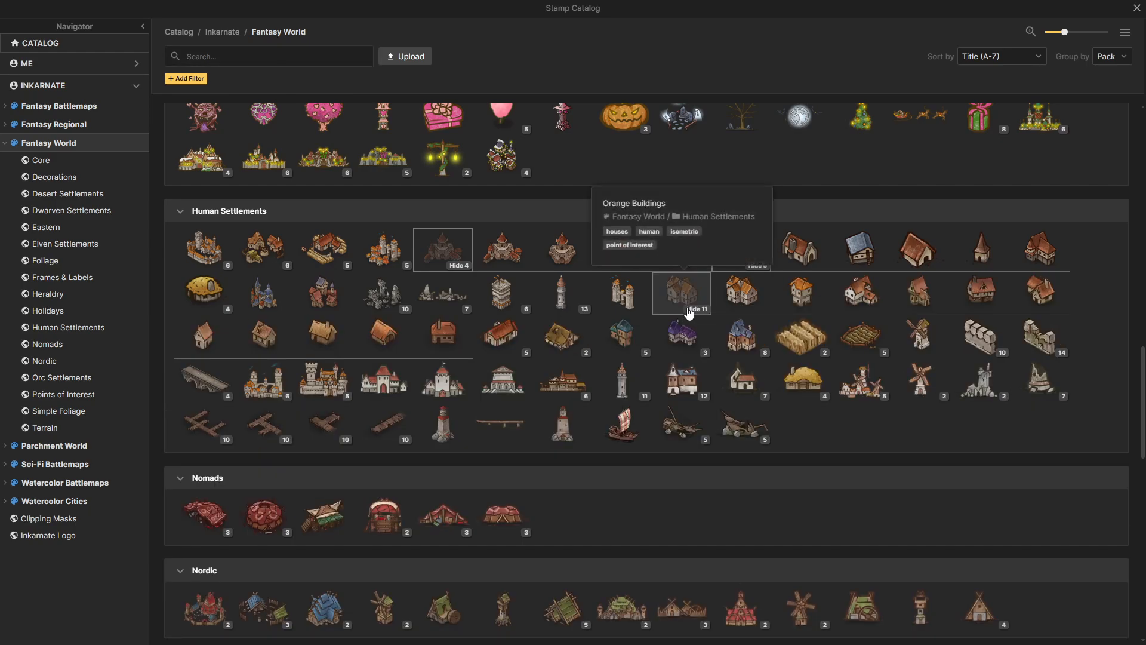
{"action": "left_click", "coordinate": [801, 292]}
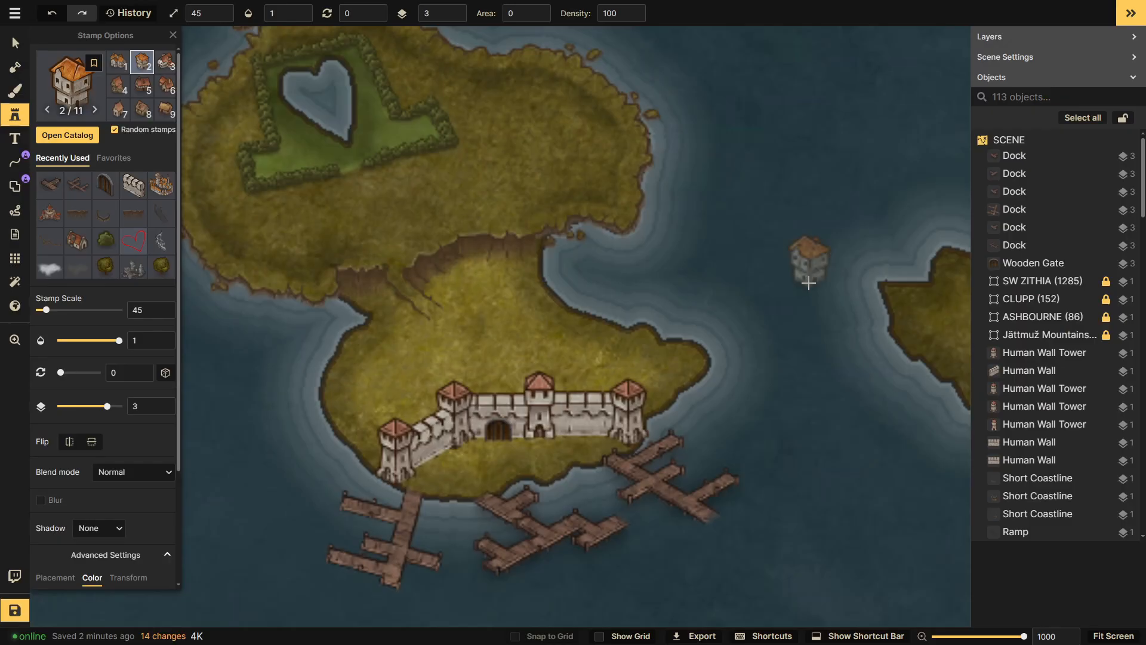
{"action": "left_click", "coordinate": [492, 266]}
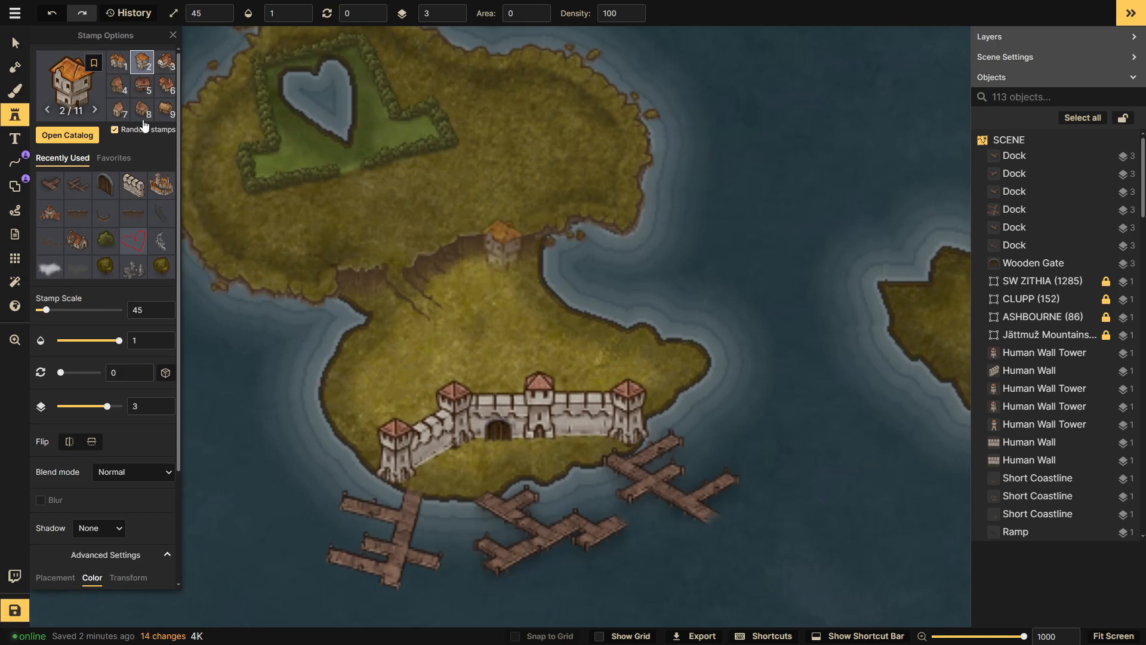
{"action": "scroll", "coordinate": [88, 487], "scroll_direction": "down", "scroll_amount": 3}
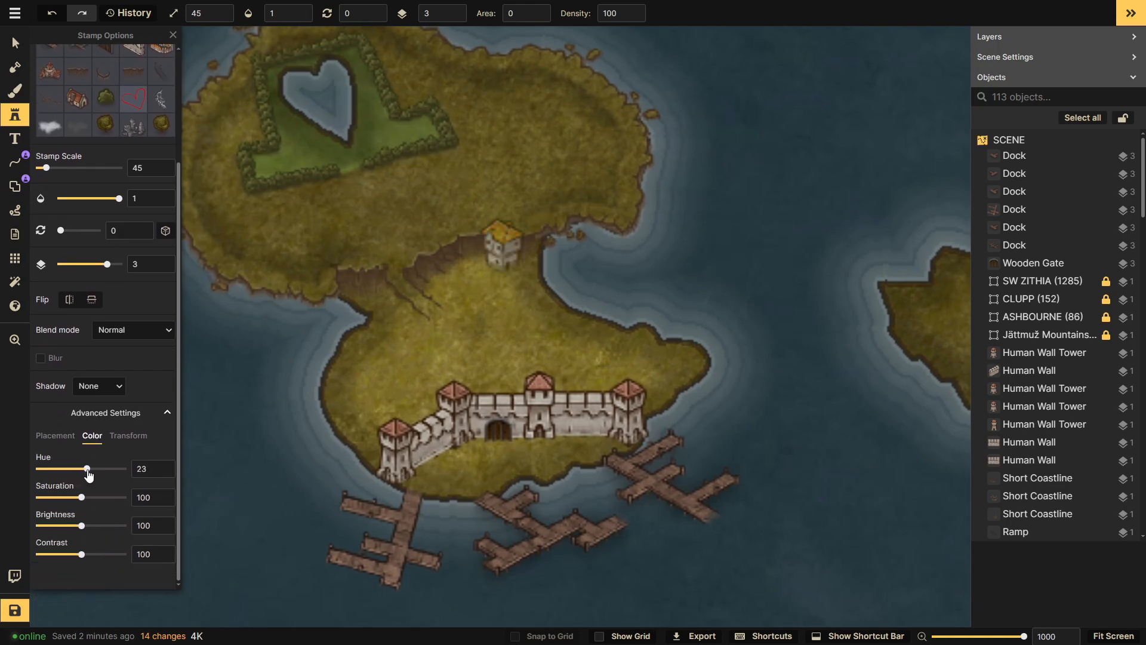
{"action": "left_click_drag", "start_coordinate": [88, 470], "coordinate": [90, 469]}
{"action": "left_click", "coordinate": [517, 327]}
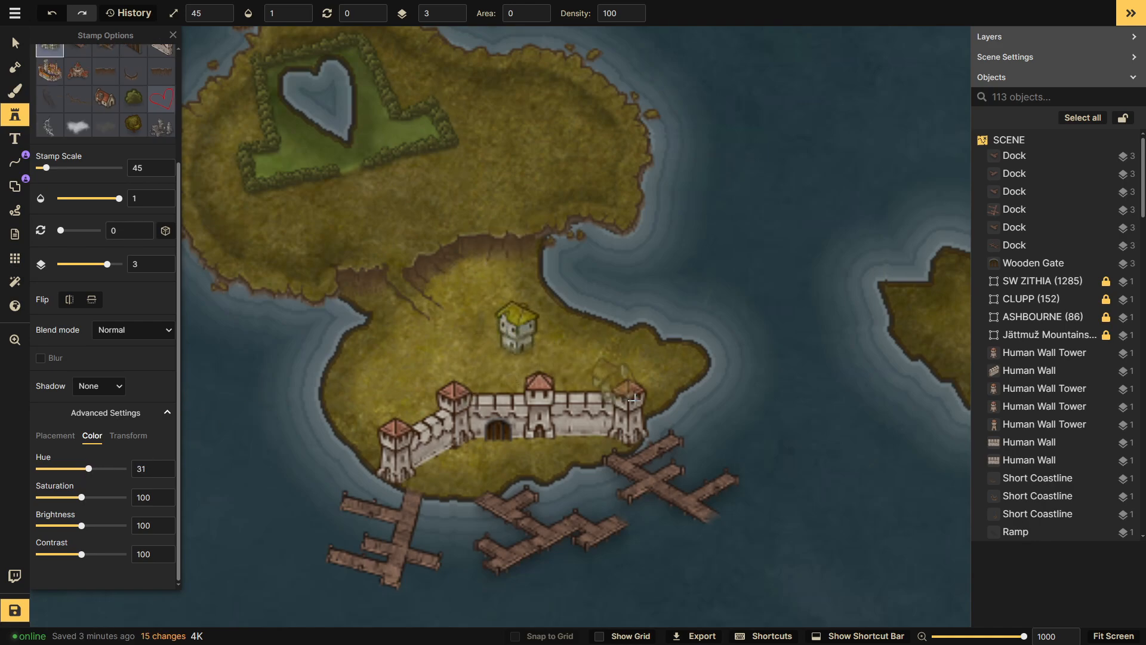
{"action": "left_click", "coordinate": [19, 43]}
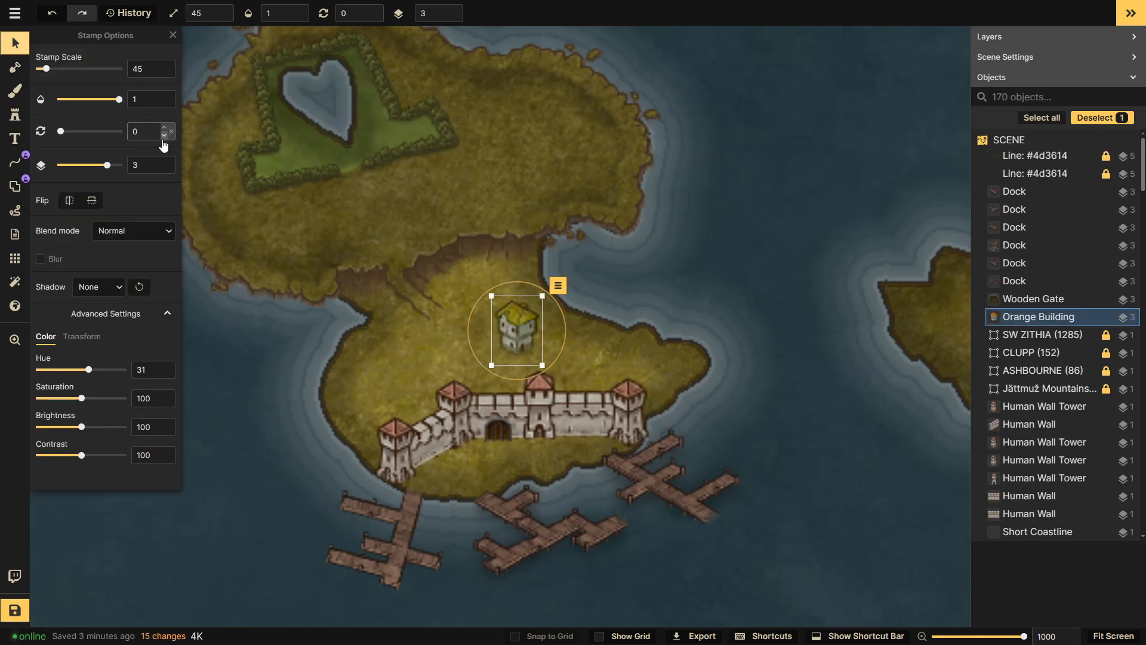
{"action": "key", "text": "Delete"}
- Place four Blue Building stamps from Human Settlements at scale 45 in a diagonal row north of the wall, using random variants
{"action": "left_click", "coordinate": [16, 114]}
{"action": "left_click", "coordinate": [72, 86]}
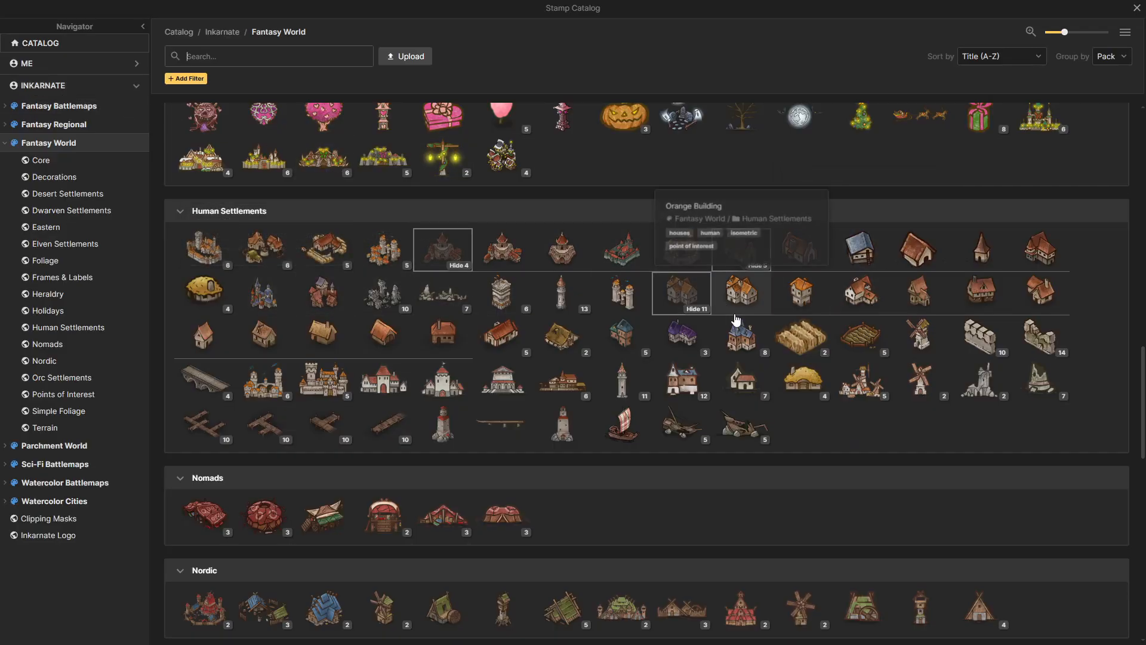
{"action": "left_click", "coordinate": [745, 356]}
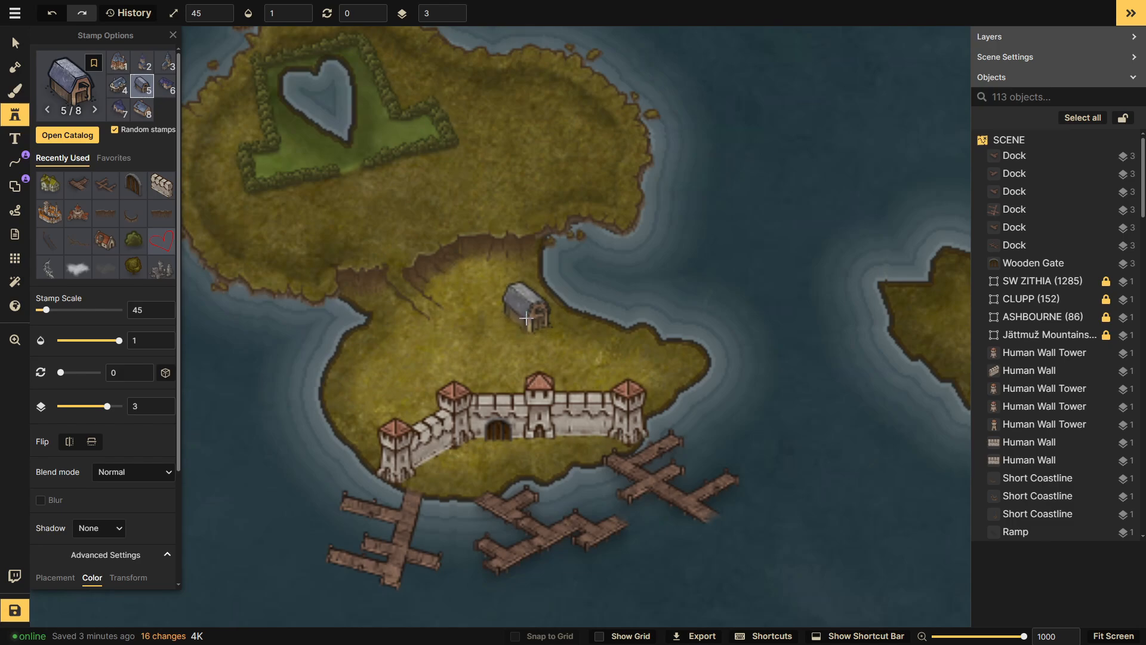
{"action": "left_click", "coordinate": [525, 307]}
{"action": "left_click", "coordinate": [496, 329]}
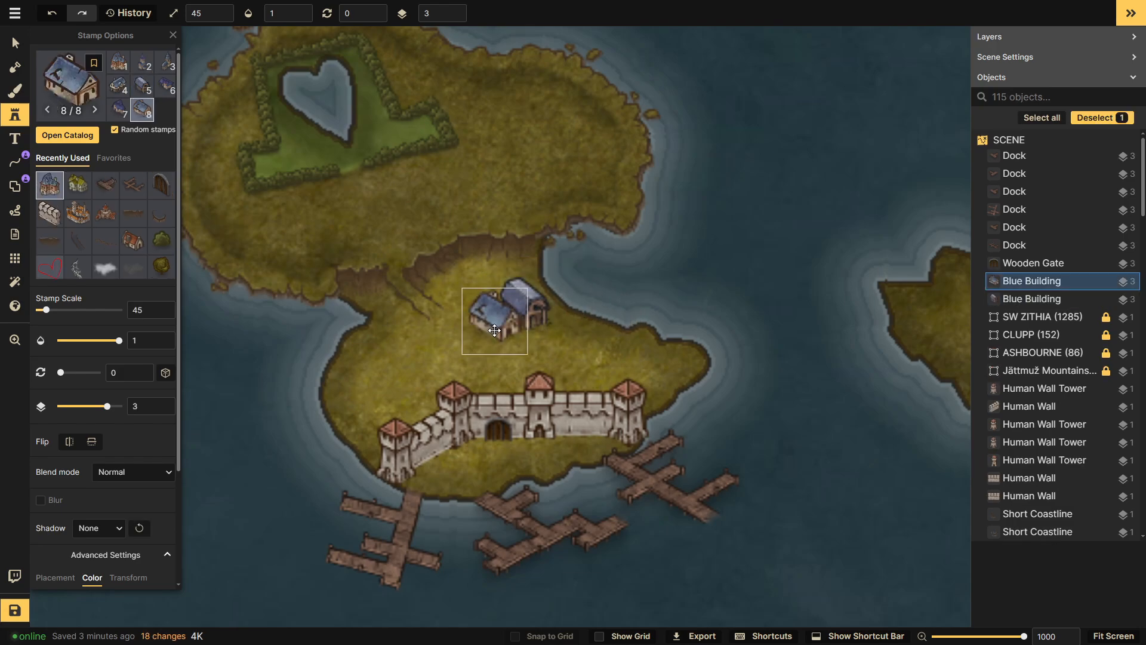
{"action": "left_click", "coordinate": [465, 346]}
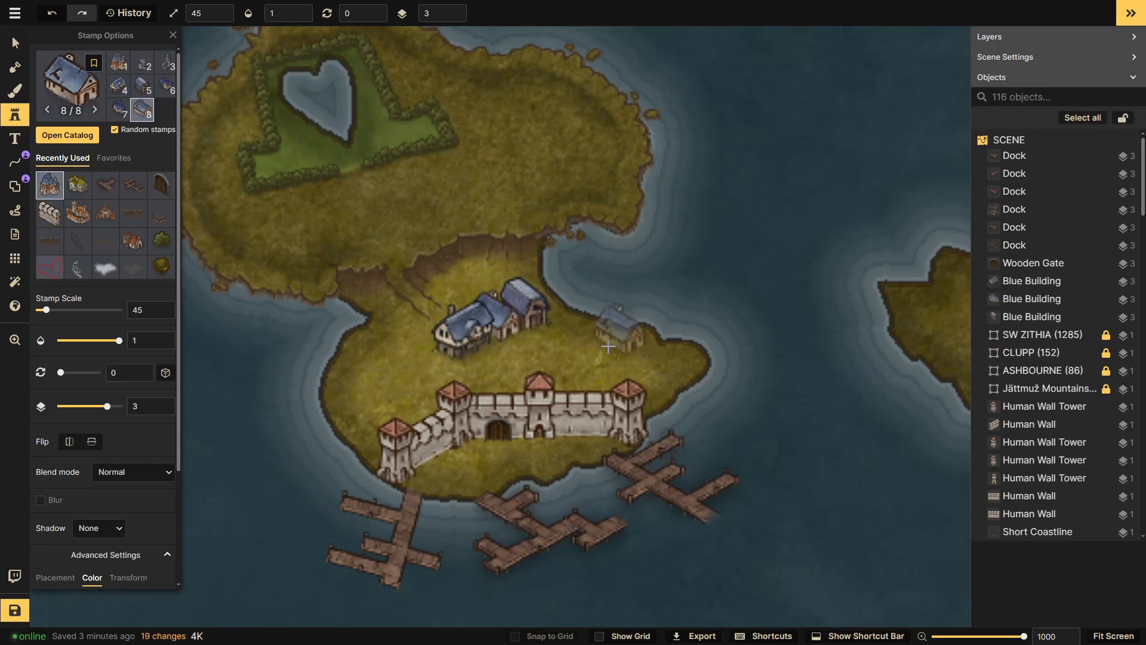
{"action": "left_click", "coordinate": [429, 353]}
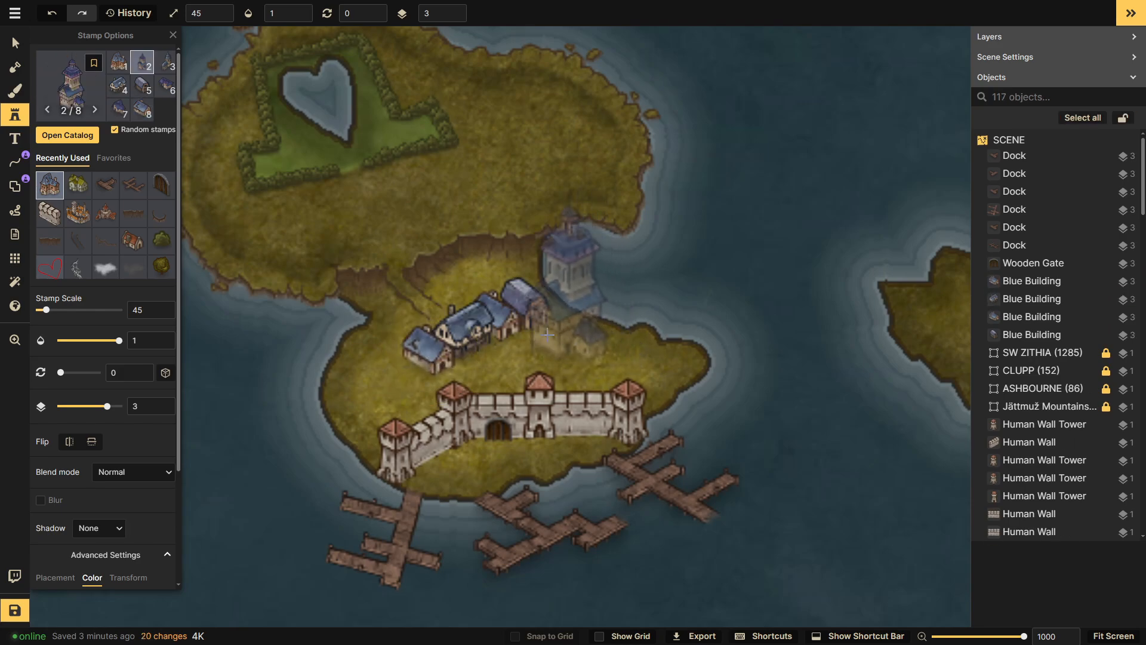
- Place the third Blue Building variant, a tower, east of the row and two more blue buildings just behind the wall near the gate
{"action": "left_click", "coordinate": [167, 66]}
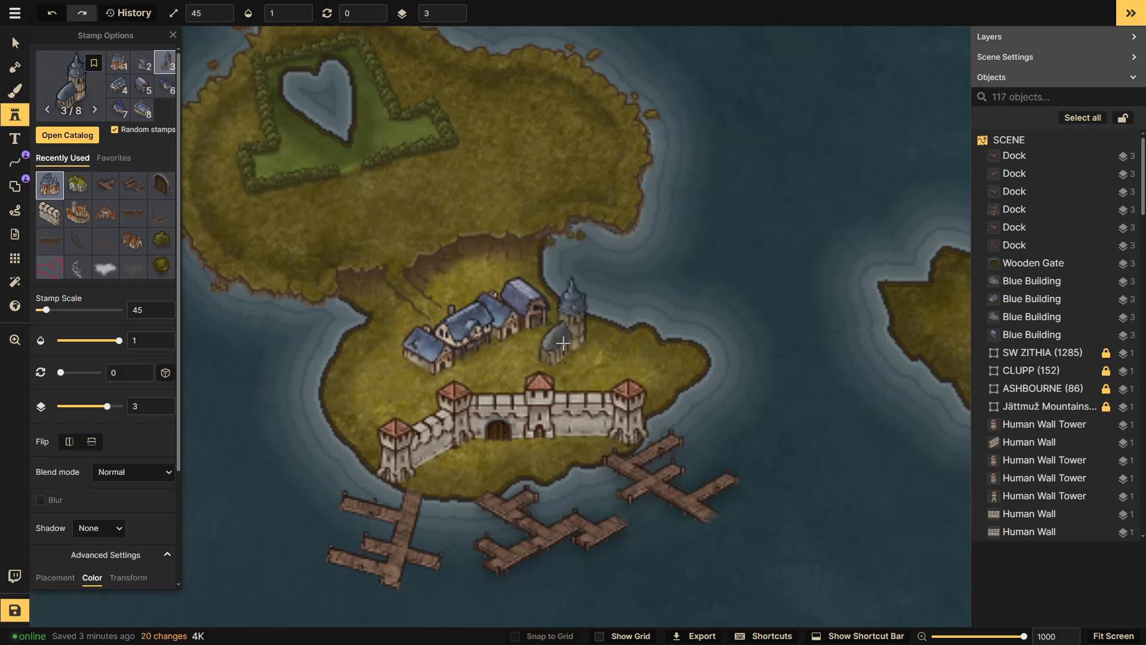
{"action": "left_click", "coordinate": [558, 335]}
{"action": "left_click", "coordinate": [523, 369]}
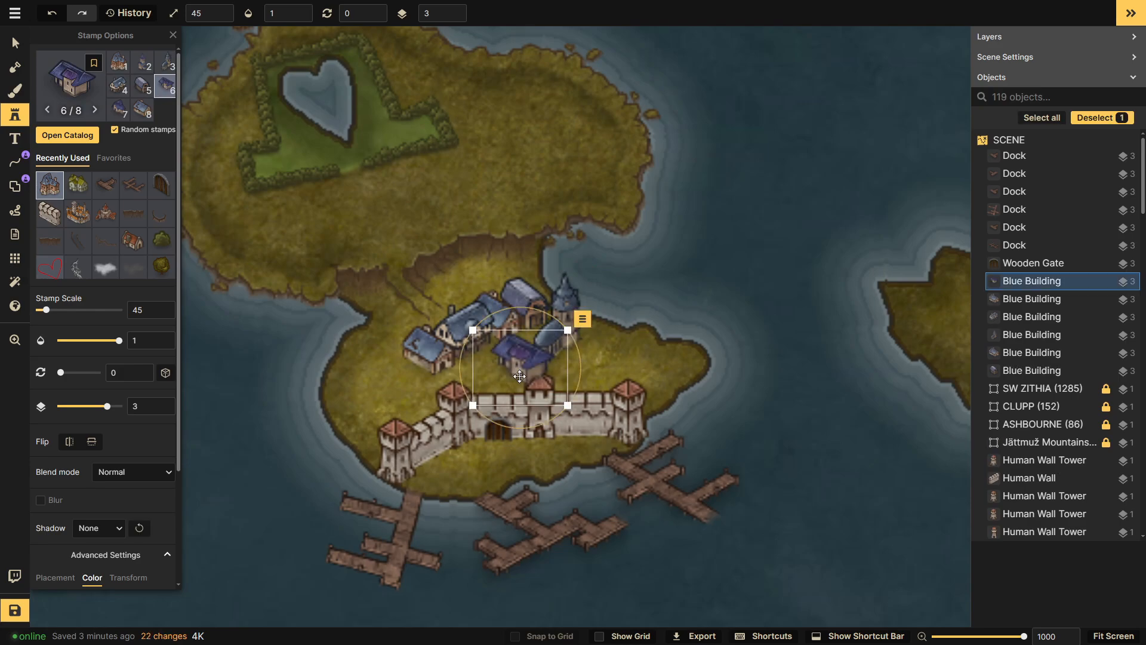
{"action": "left_click", "coordinate": [487, 386]}
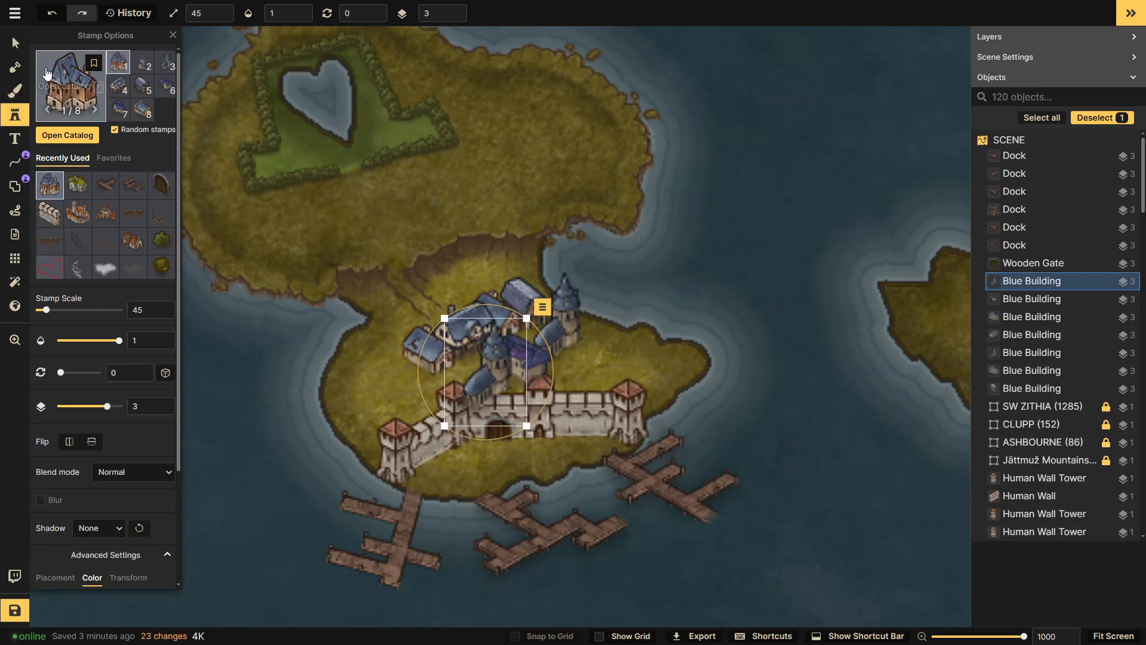
- Try layer 2 for the blue tower building behind the gate and restore it to layer 3
{"action": "left_click", "coordinate": [18, 40]}
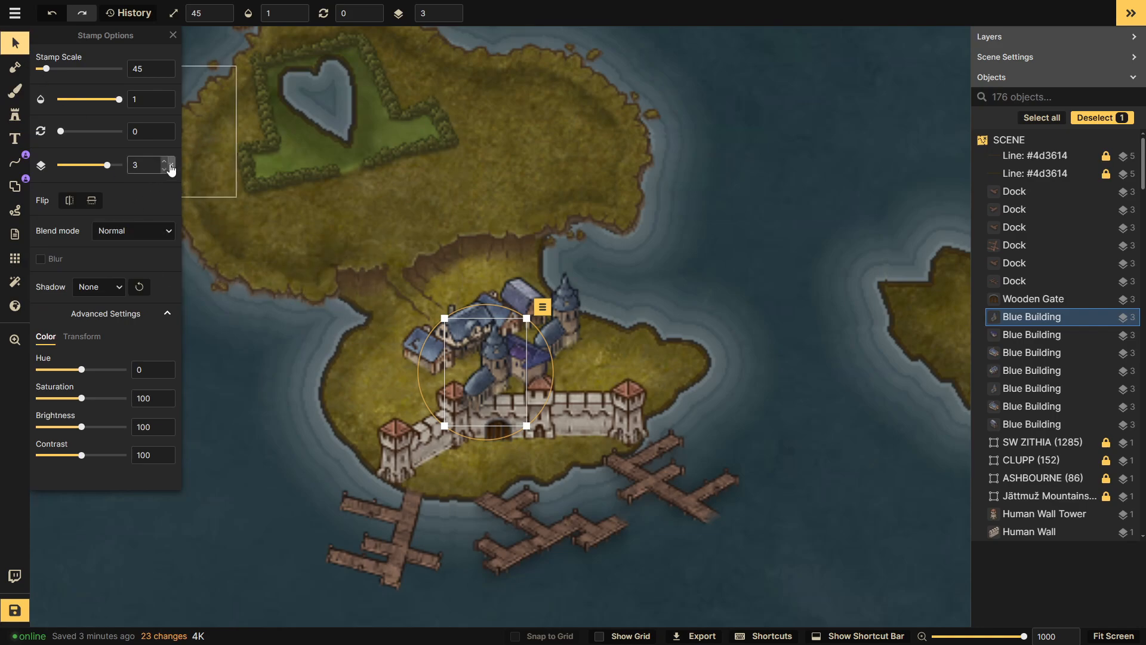
{"action": "left_click", "coordinate": [165, 168]}
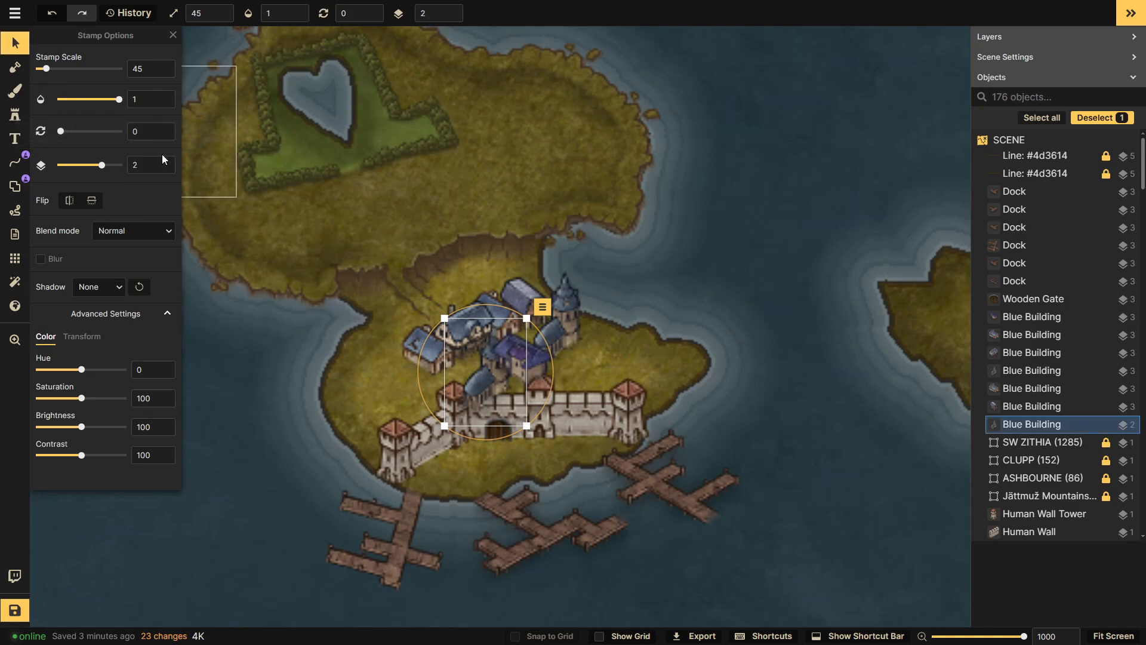
{"action": "left_click", "coordinate": [165, 162]}
{"action": "left_click", "coordinate": [679, 312]}
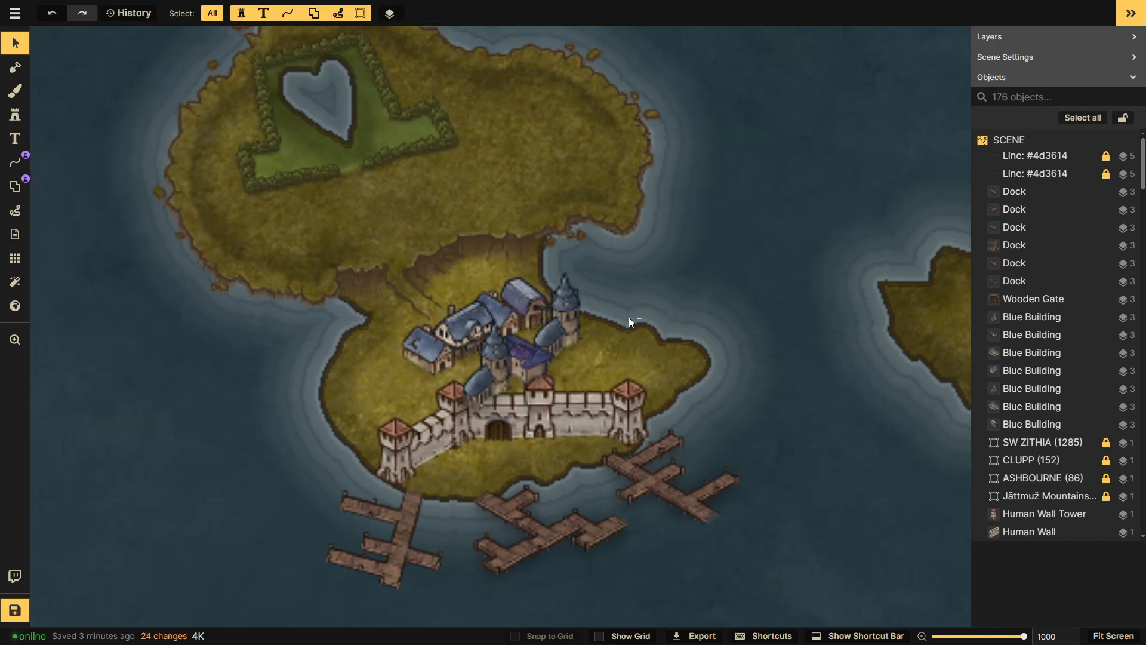
- Select all seven blue buildings north of the wall and move them to layer 1
{"action": "left_click", "coordinate": [466, 363]}
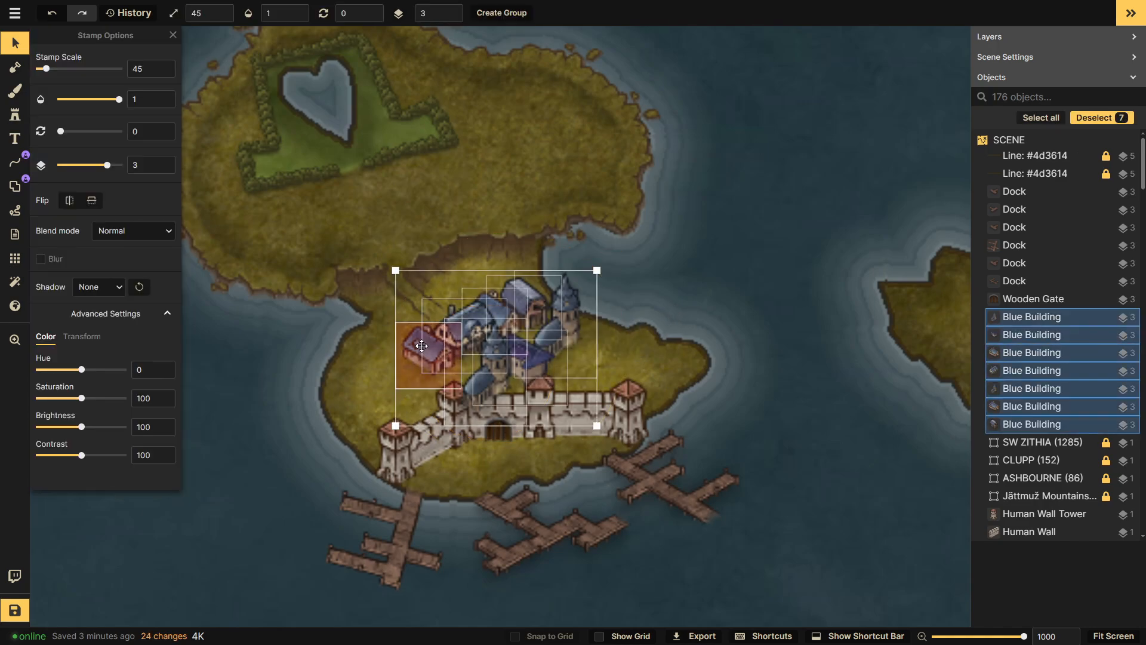
{"action": "left_click", "coordinate": [166, 169]}
{"action": "left_click", "coordinate": [165, 169]}
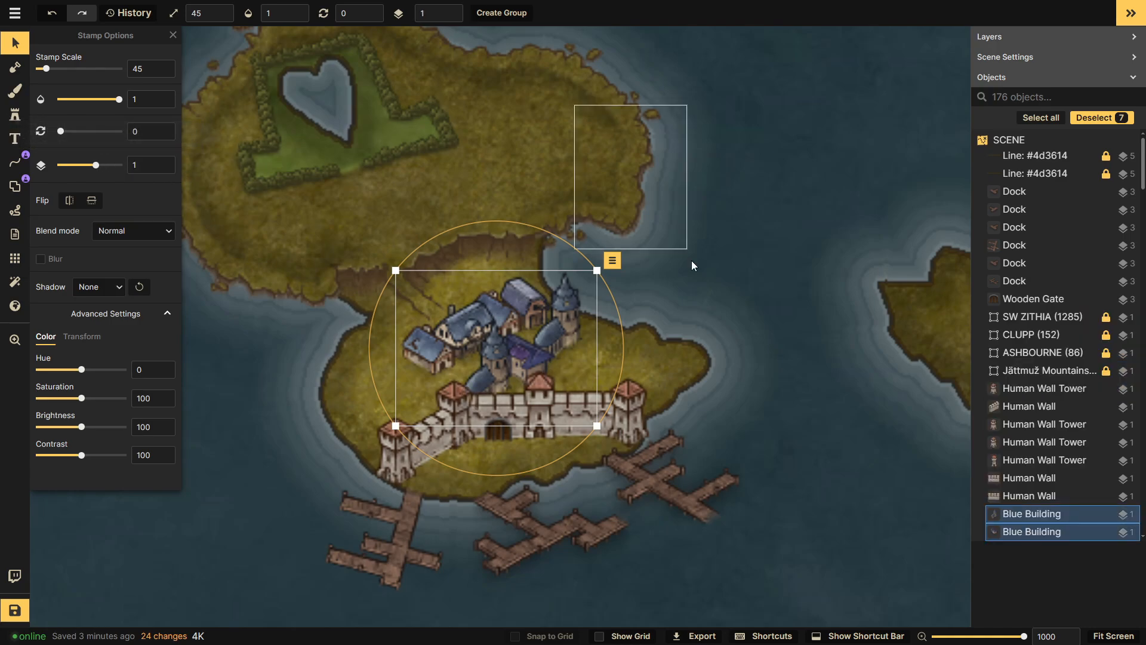
- Place the seventh Blue Building variant at scale 45 just behind the eastern end of the wall
{"action": "left_click", "coordinate": [747, 277]}
{"action": "key", "text": "s"}
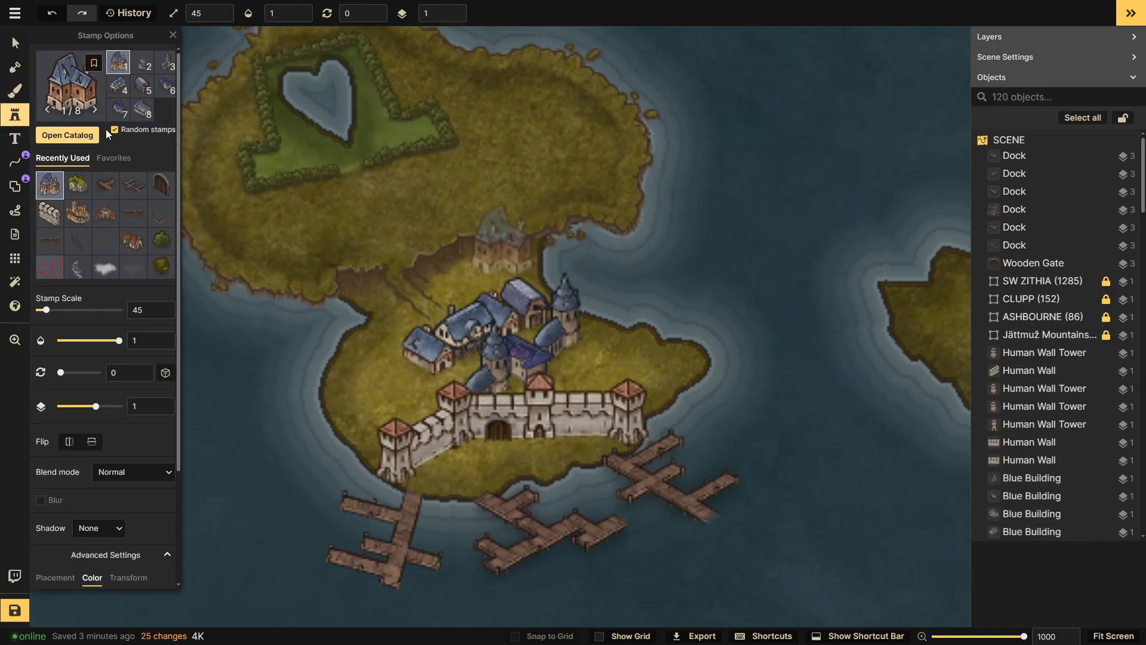
{"action": "left_click", "coordinate": [142, 91]}
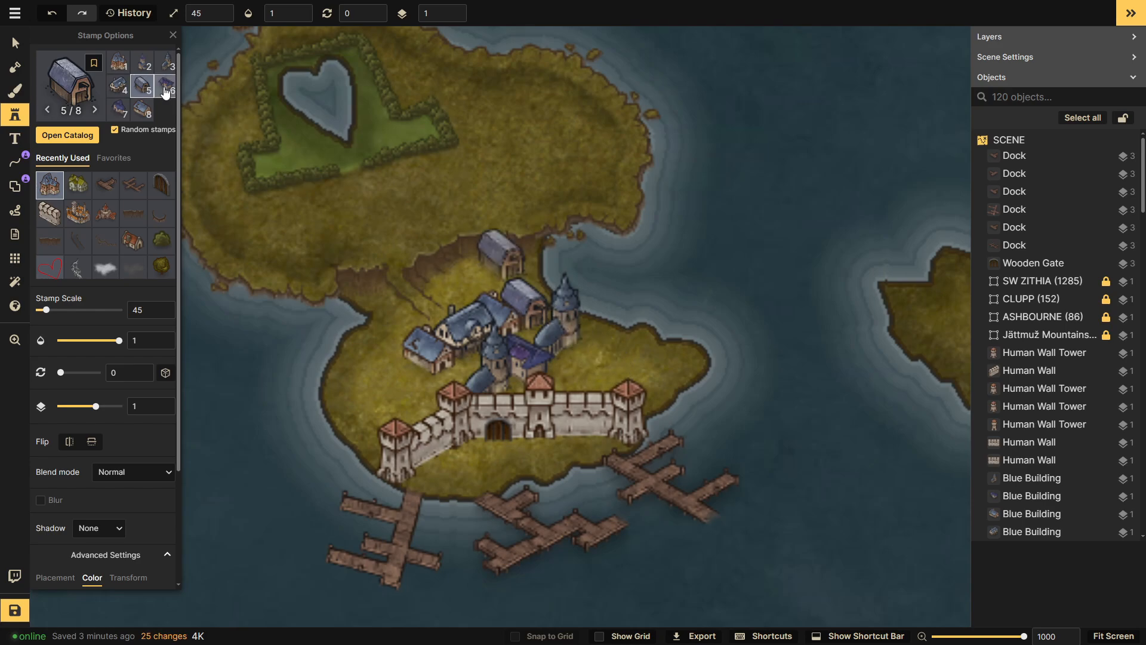
{"action": "left_click", "coordinate": [149, 68]}
{"action": "left_click", "coordinate": [165, 69]}
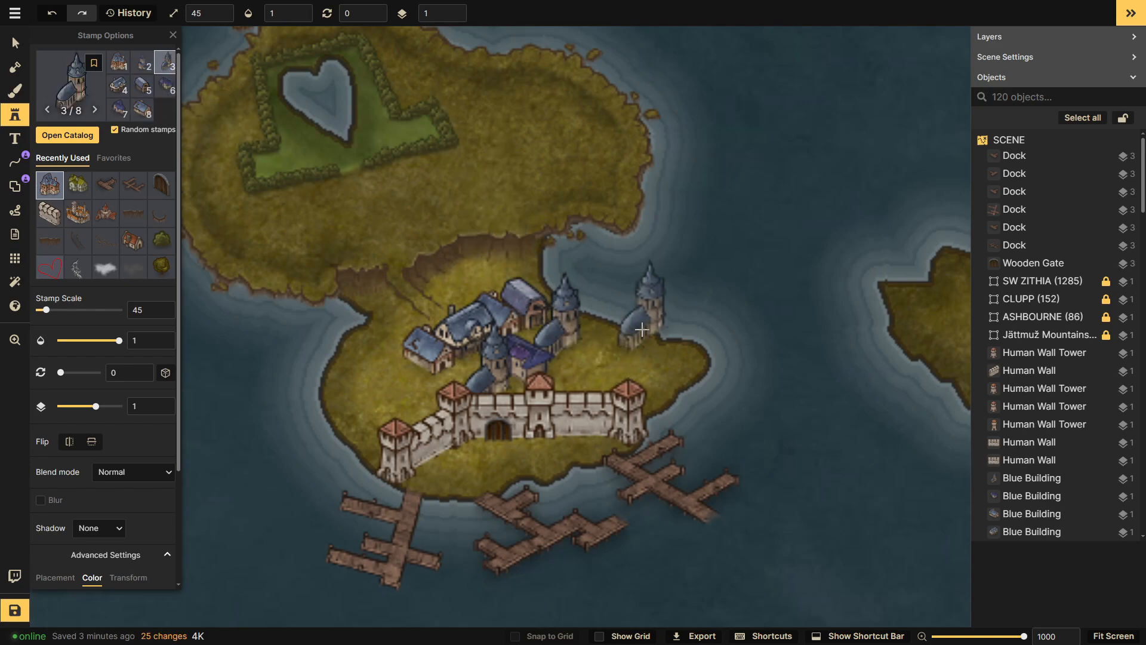
{"action": "left_click", "coordinate": [118, 110]}
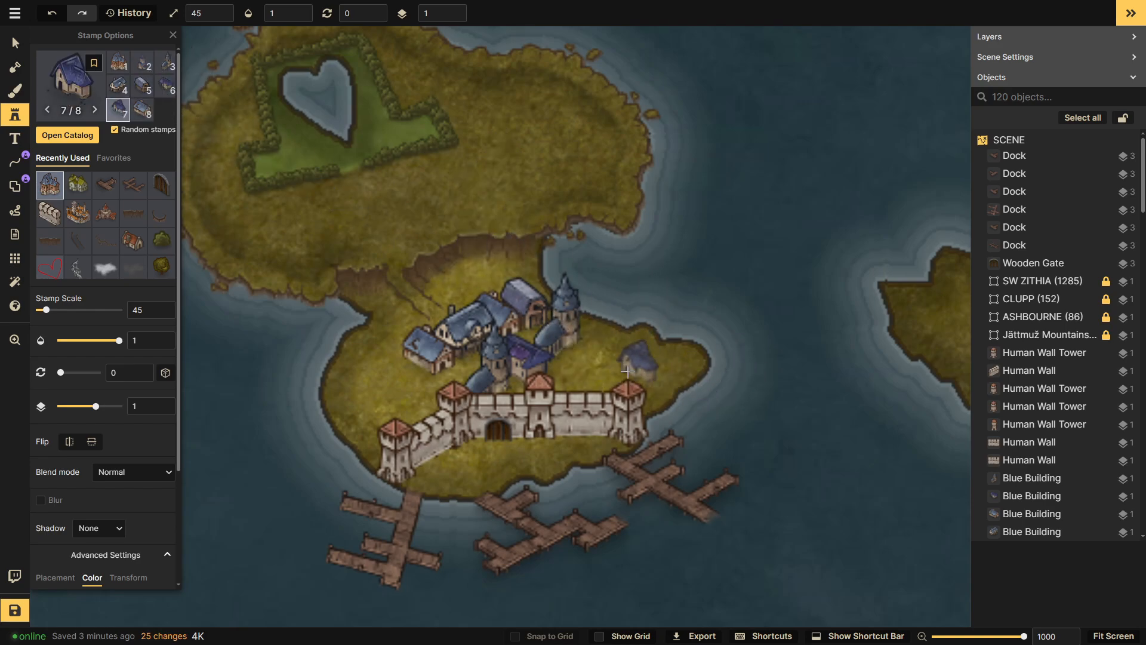
{"action": "left_click", "coordinate": [611, 369]}
{"action": "left_click", "coordinate": [789, 363]}
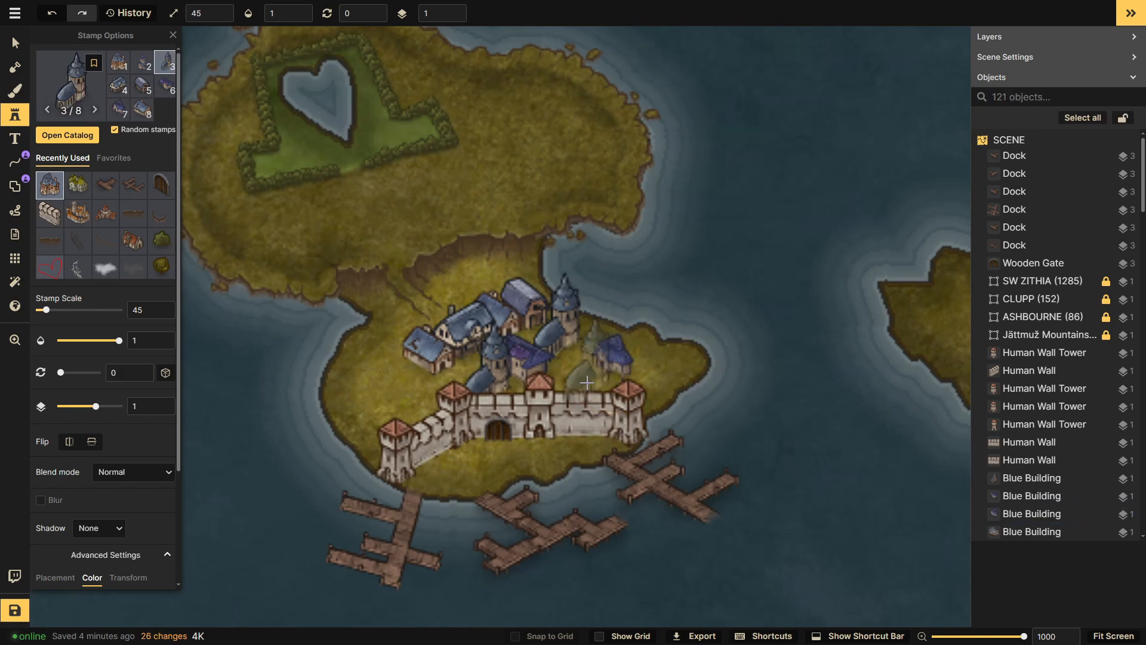
- Add a blue tower building behind the eastern wall section and a blue barn at the western end of the diagonal row
{"action": "left_click", "coordinate": [585, 367]}
{"action": "left_click", "coordinate": [819, 392]}
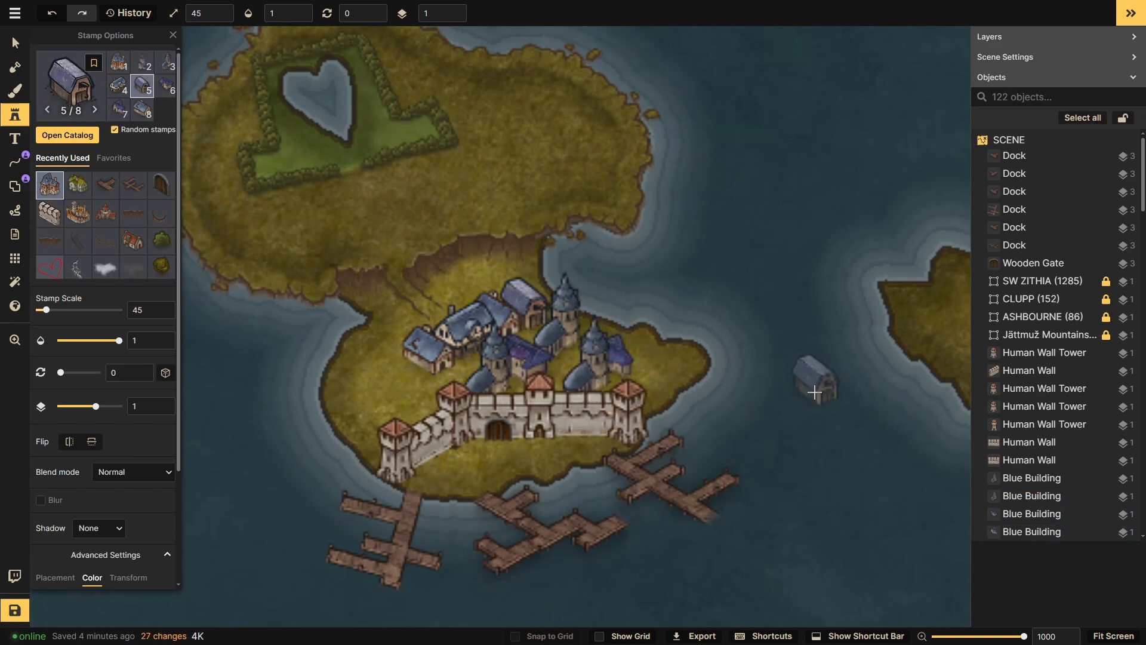
{"action": "left_click", "coordinate": [402, 381]}
{"action": "left_click", "coordinate": [767, 364]}
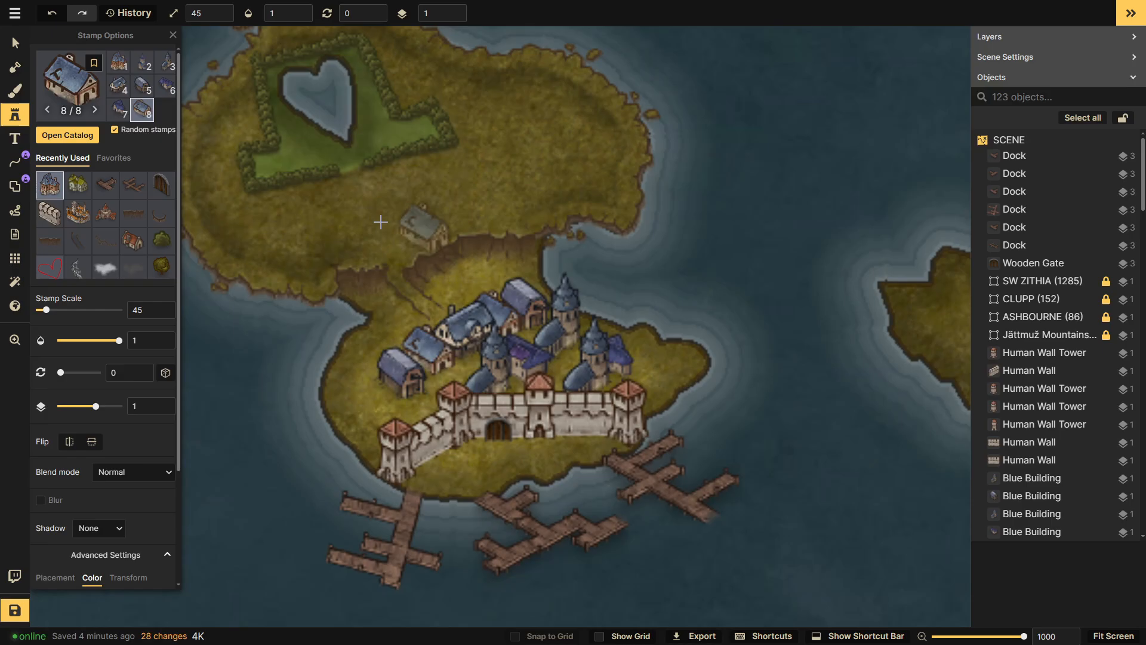
- Place the fourth Village Building variant from Human Settlements, a small pointed tower, on the shore northeast of the wall
{"action": "left_click", "coordinate": [47, 63]}
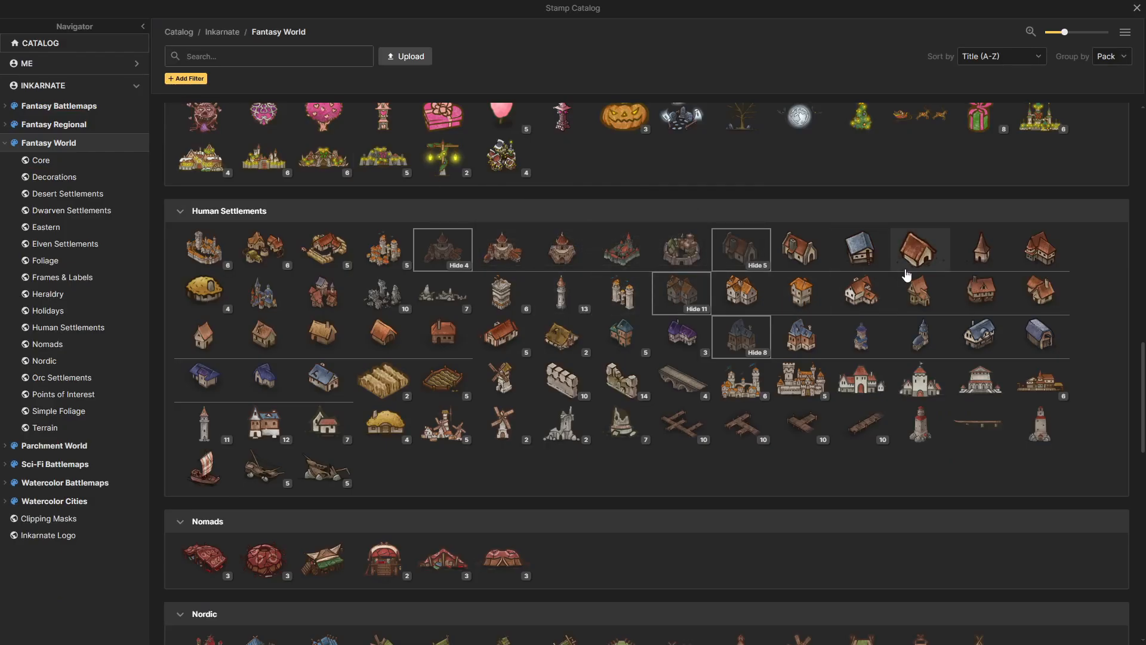
{"action": "left_click", "coordinate": [794, 289]}
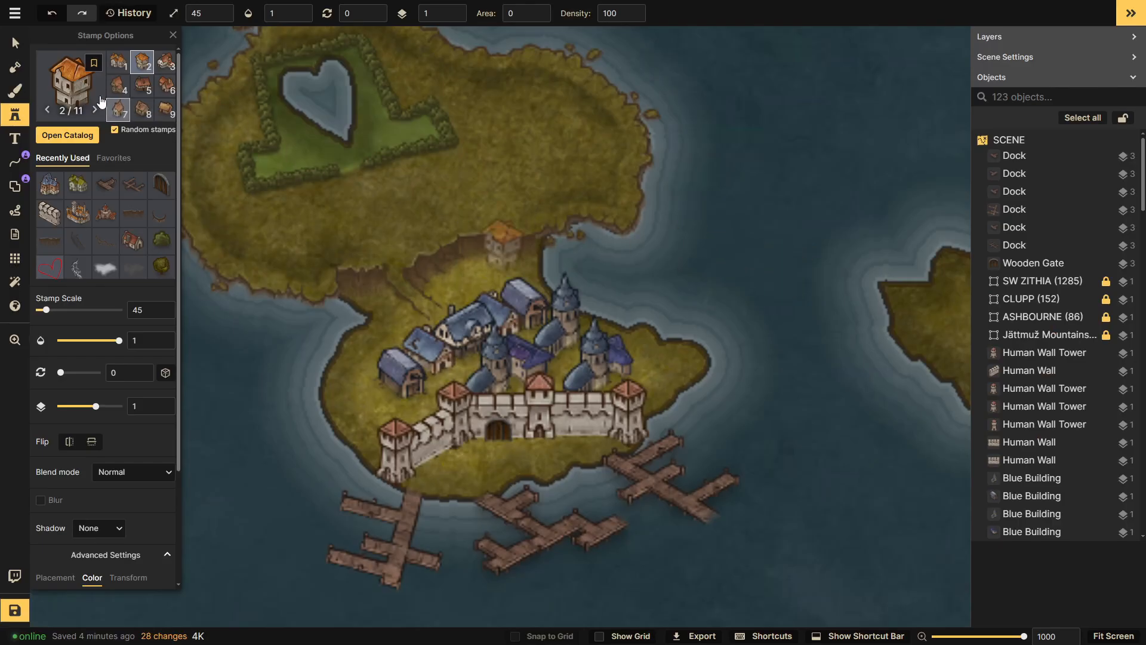
{"action": "left_click", "coordinate": [69, 83]}
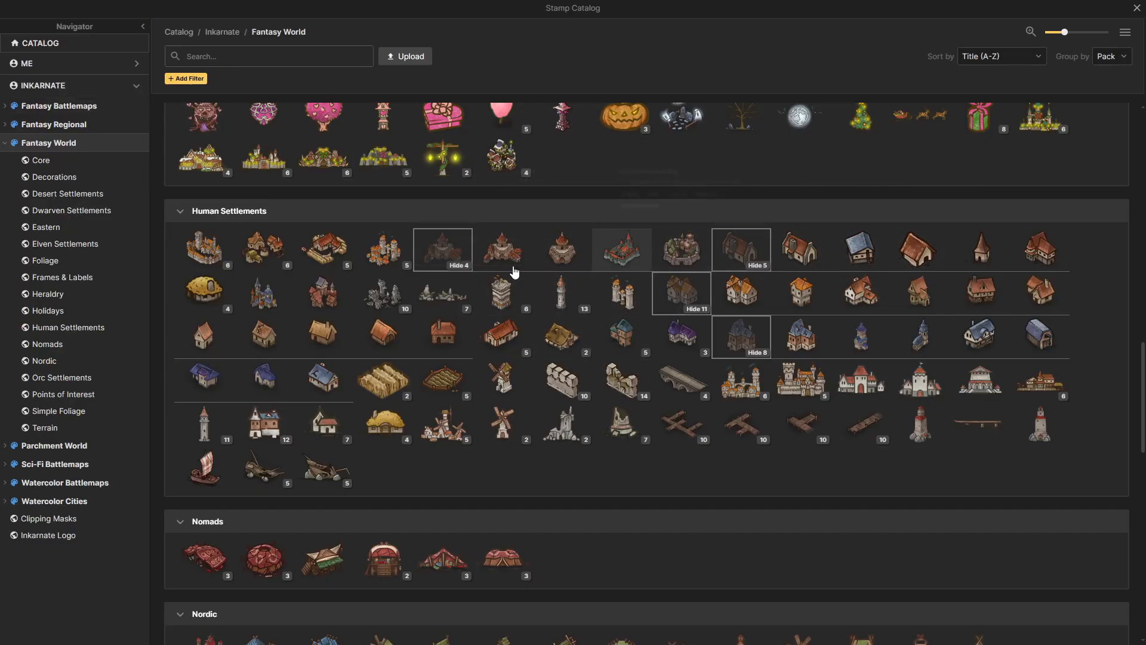
{"action": "left_click", "coordinate": [980, 261]}
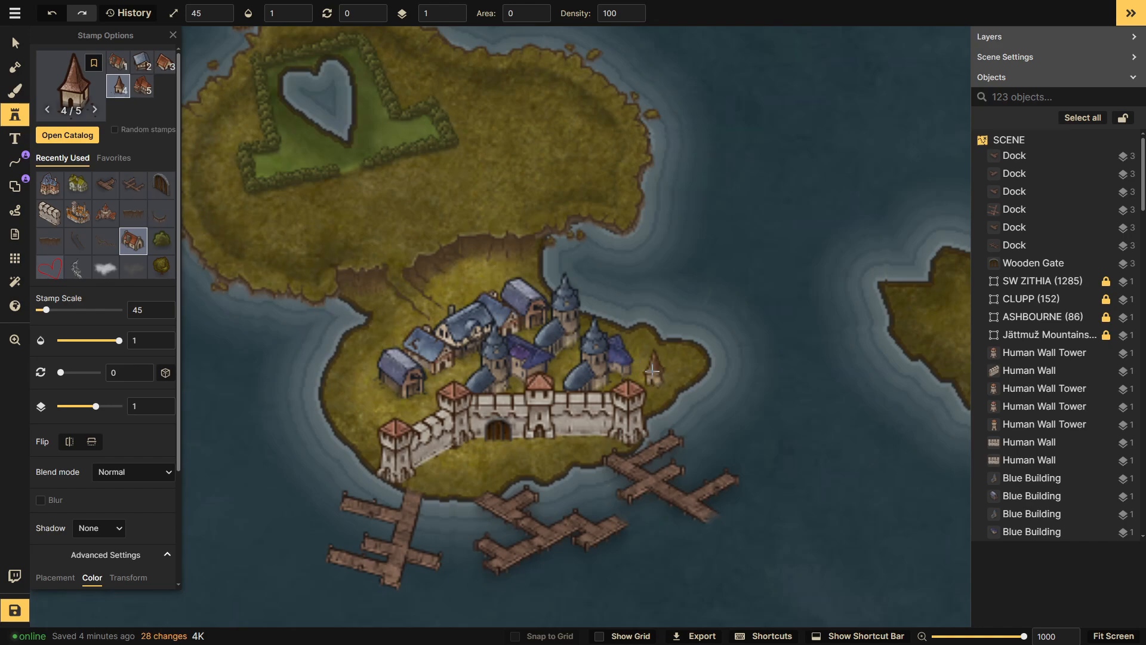
{"action": "left_click", "coordinate": [641, 325]}
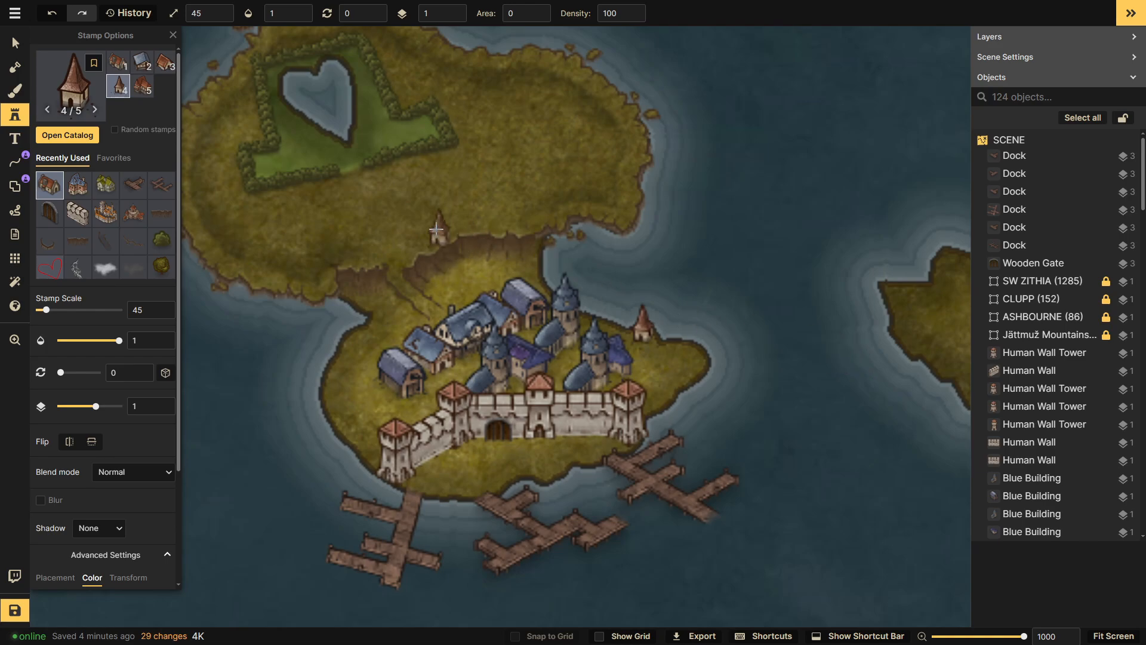
- Set the mask brush to Subtract at size 2 for trimming the land around the town
{"action": "left_click", "coordinate": [27, 67]}
{"action": "left_click", "coordinate": [179, 58]}
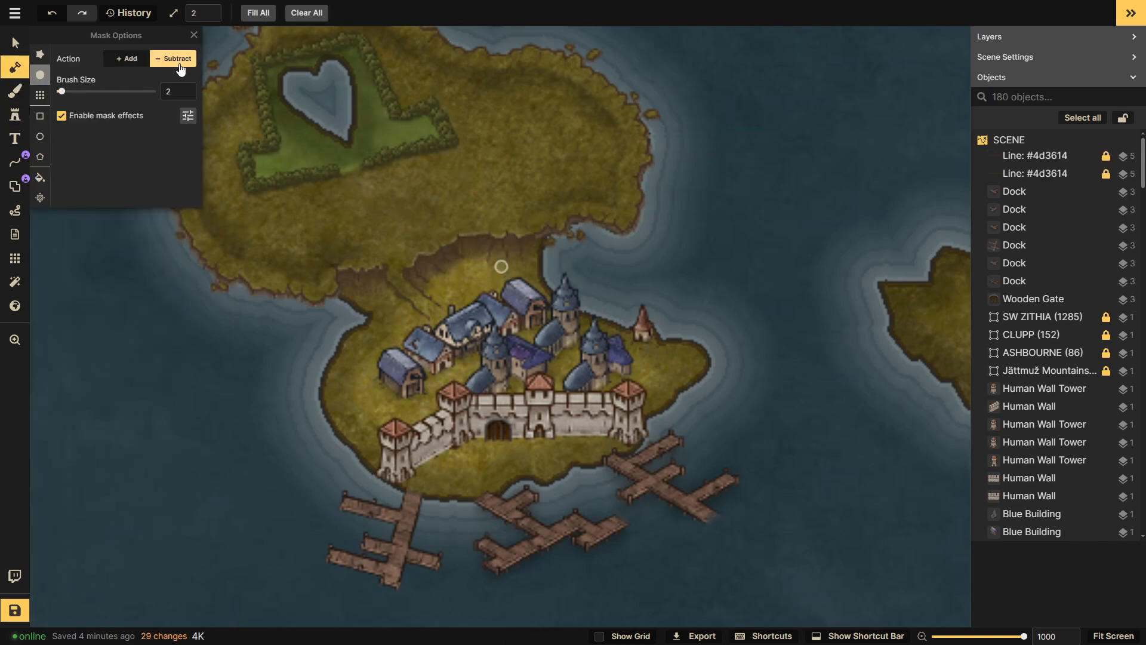
{"action": "left_click", "coordinate": [18, 113]}
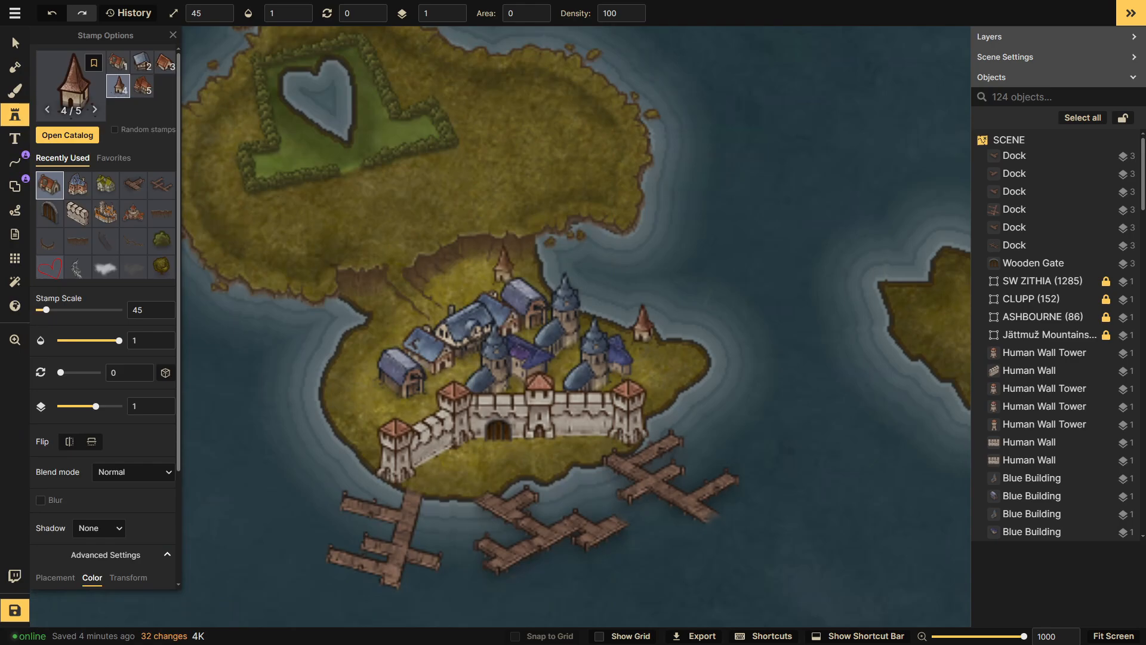
- Choose the three-variant Small Tent stamp from the Nomads pack of the stamp catalog
{"action": "left_click", "coordinate": [71, 83]}
{"action": "scroll", "coordinate": [353, 371], "scroll_direction": "down", "scroll_amount": 4}
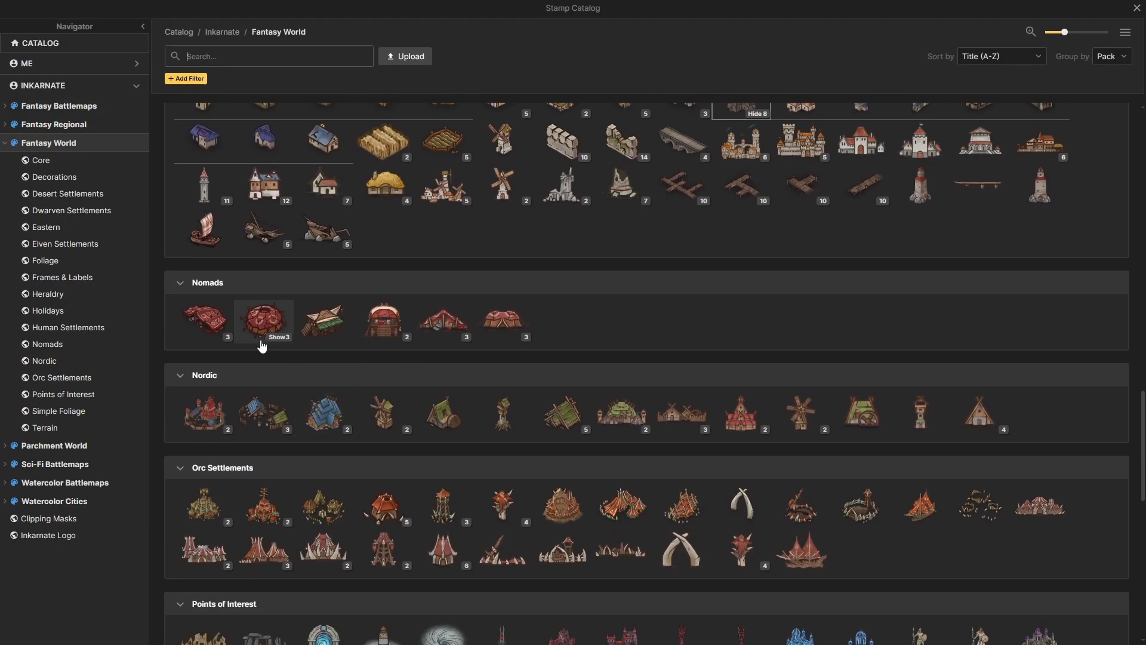
{"action": "left_click", "coordinate": [205, 321]}
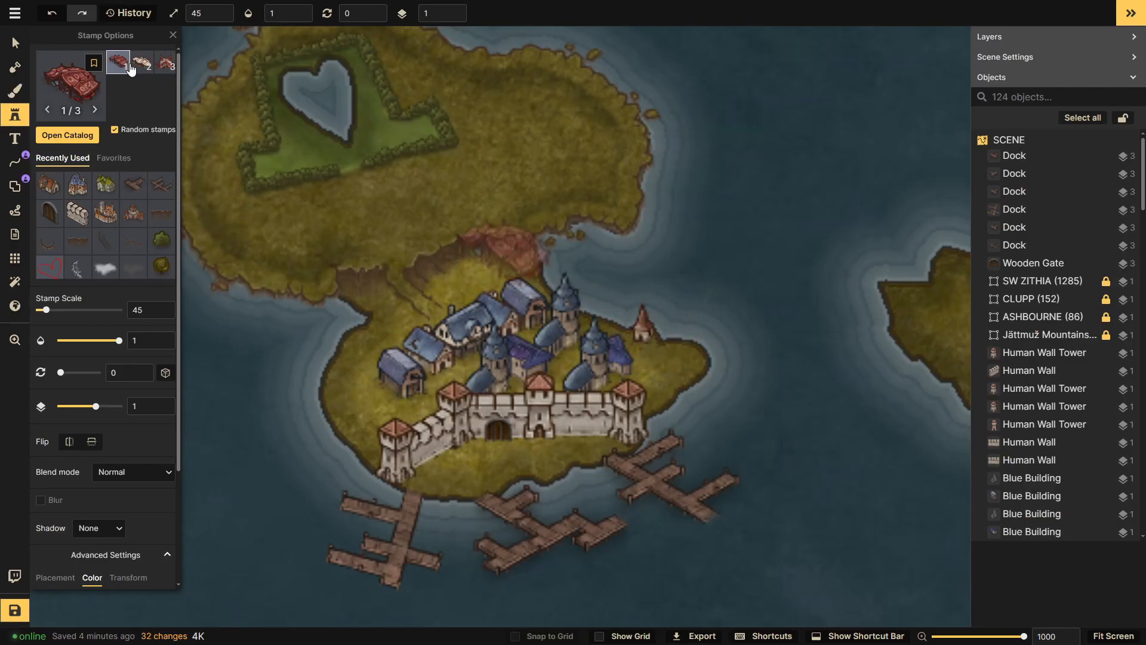
{"action": "left_click", "coordinate": [72, 83]}
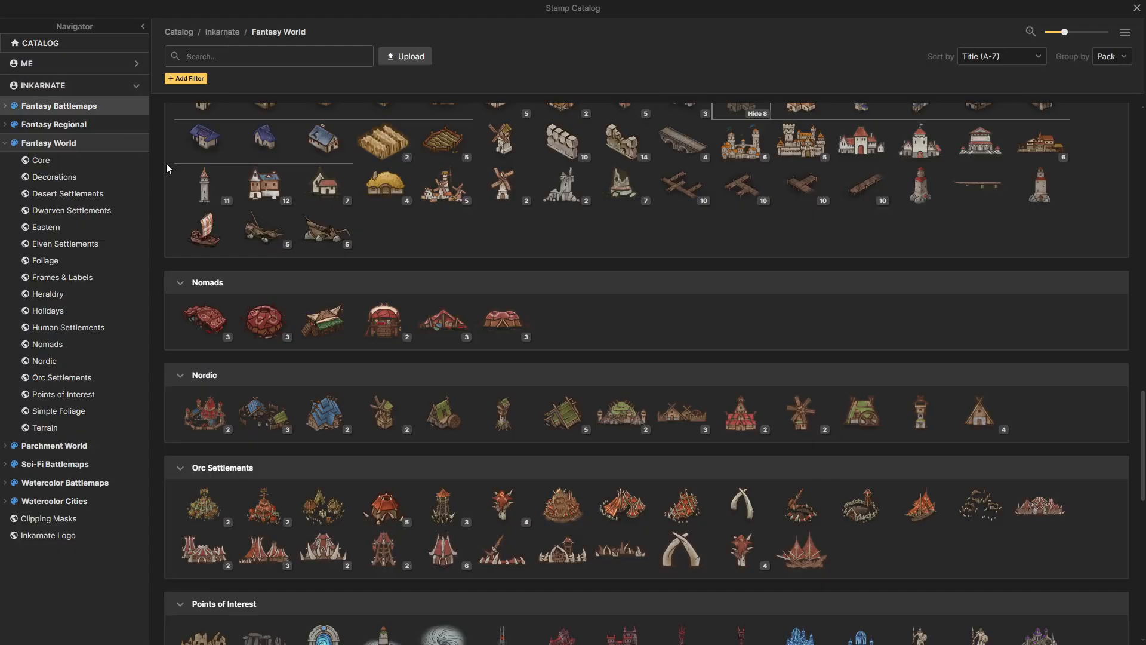
{"action": "left_click", "coordinate": [281, 337]}
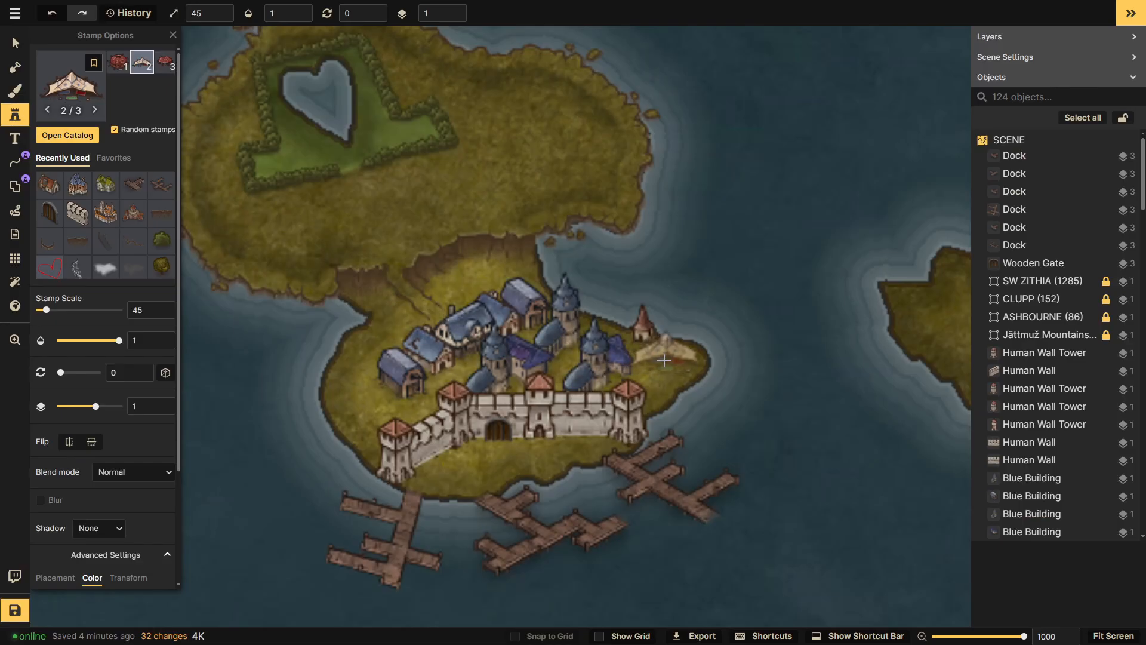
- Extend the peninsula's eastern tip with the mask brush in Add mode at size 3 and place the white Small Tent there
{"action": "left_click_drag", "start_coordinate": [691, 357], "coordinate": [520, 357]}
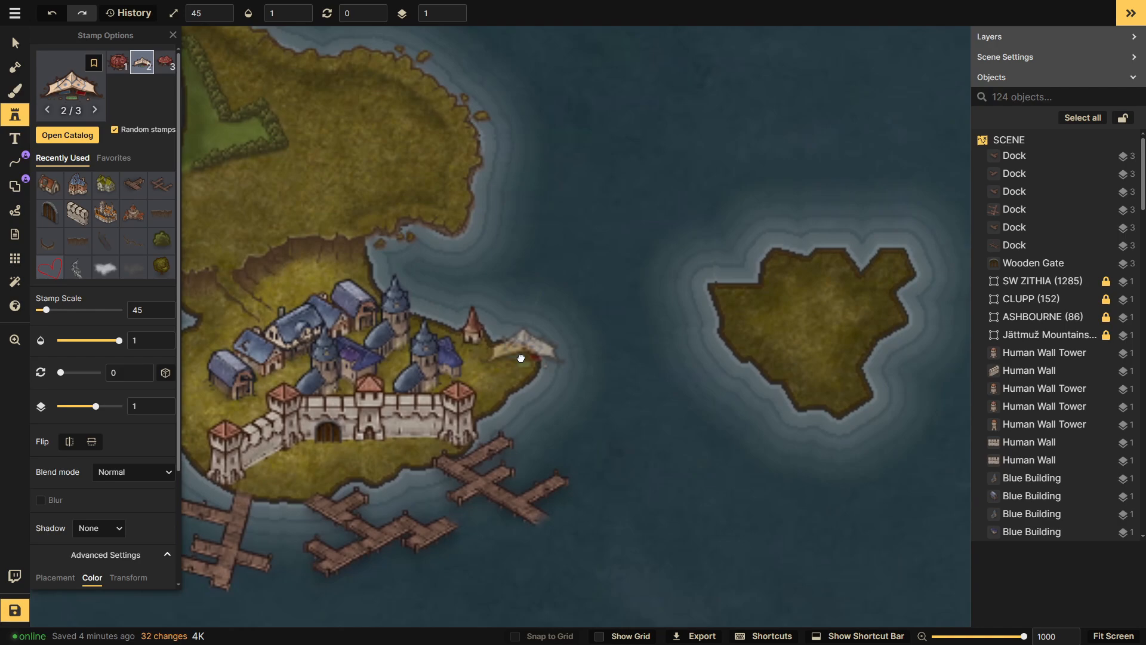
{"action": "left_click", "coordinate": [14, 72]}
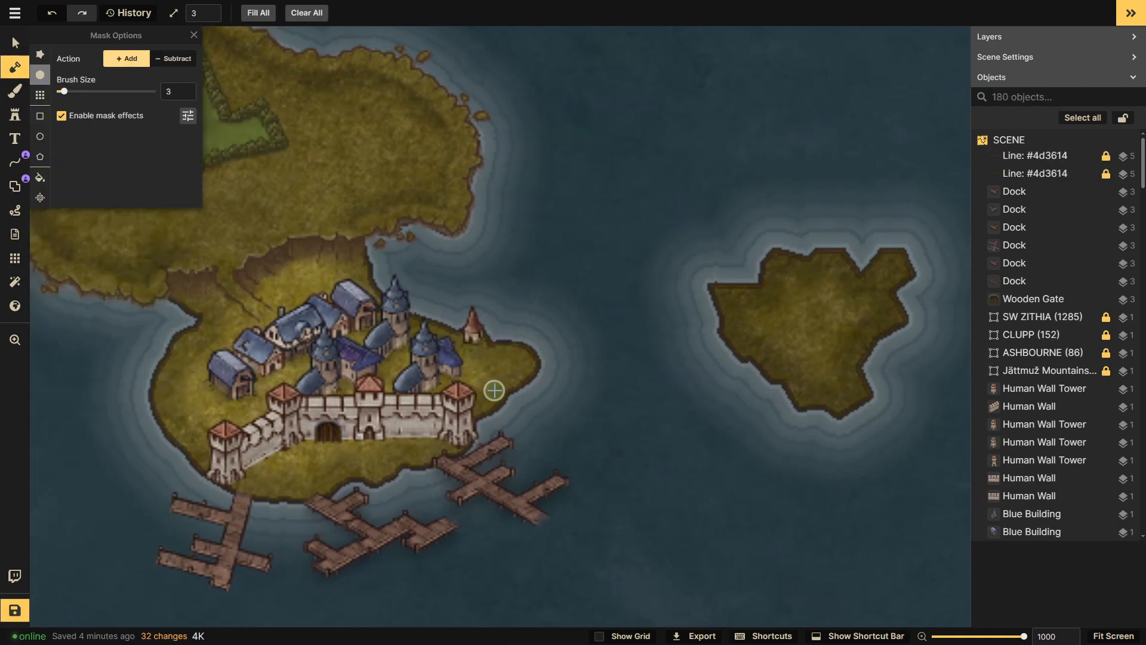
{"action": "left_click_drag", "start_coordinate": [526, 360], "coordinate": [523, 387]}
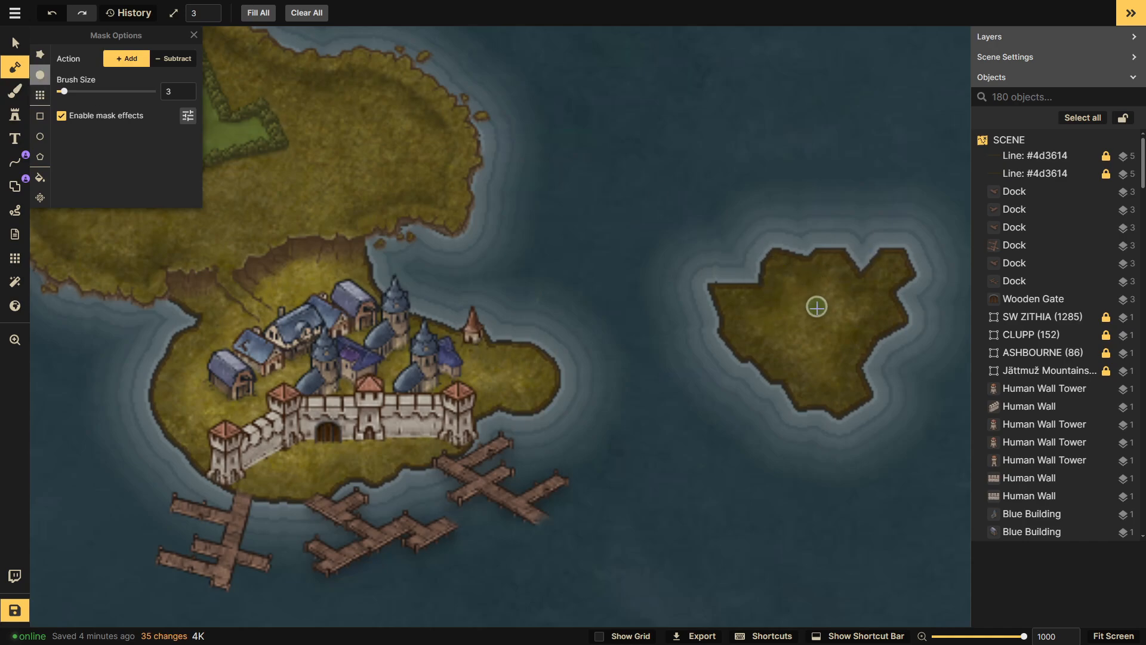
{"action": "left_click", "coordinate": [14, 114]}
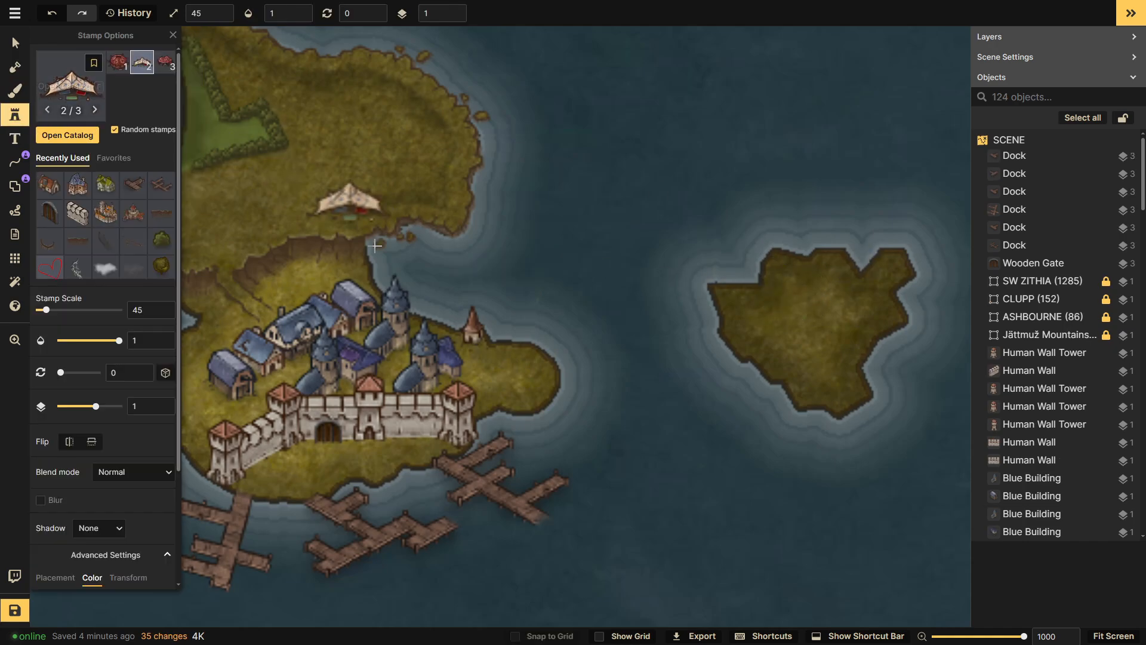
{"action": "key", "text": "Escape"}
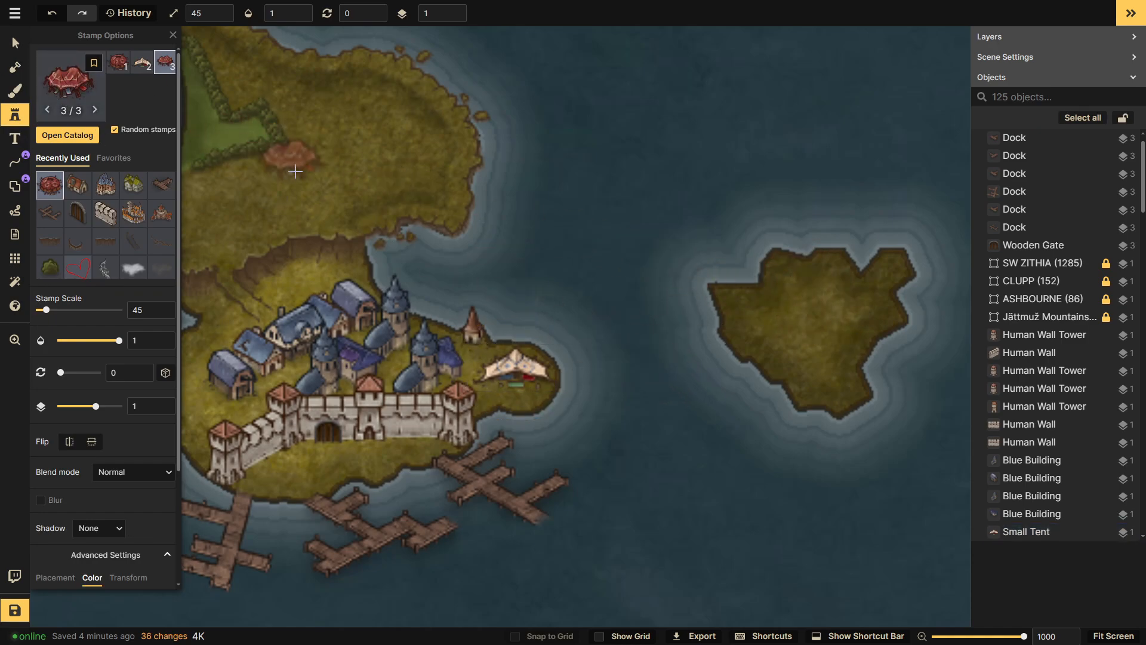
{"action": "left_click_drag", "start_coordinate": [276, 151], "coordinate": [536, 193]}
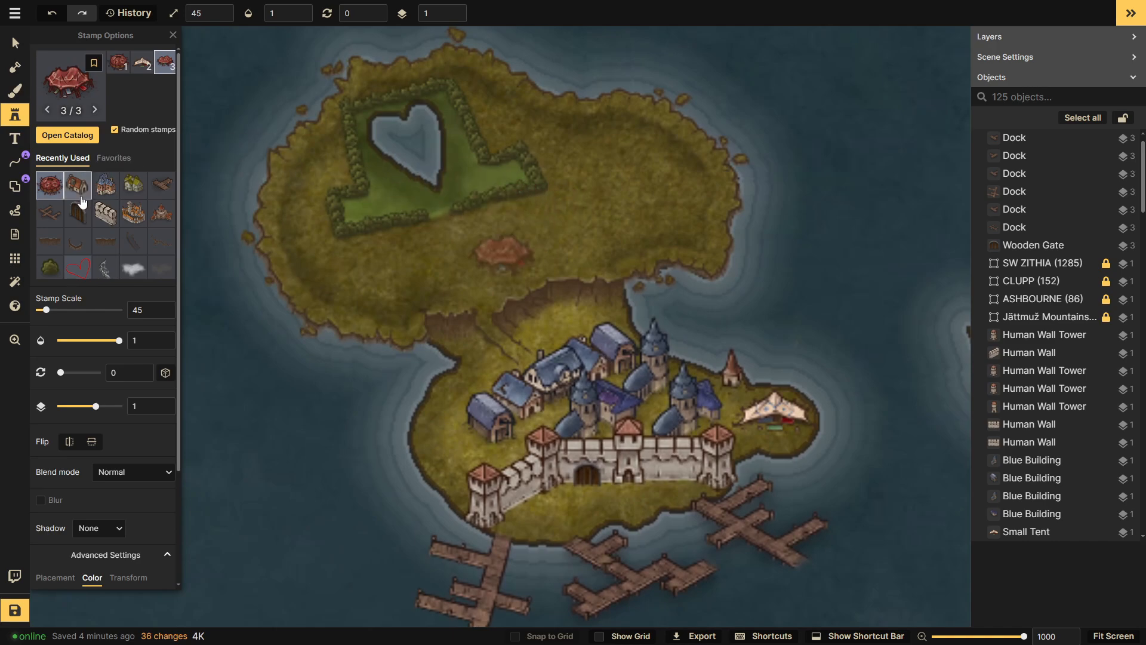
{"action": "left_click", "coordinate": [106, 185]}
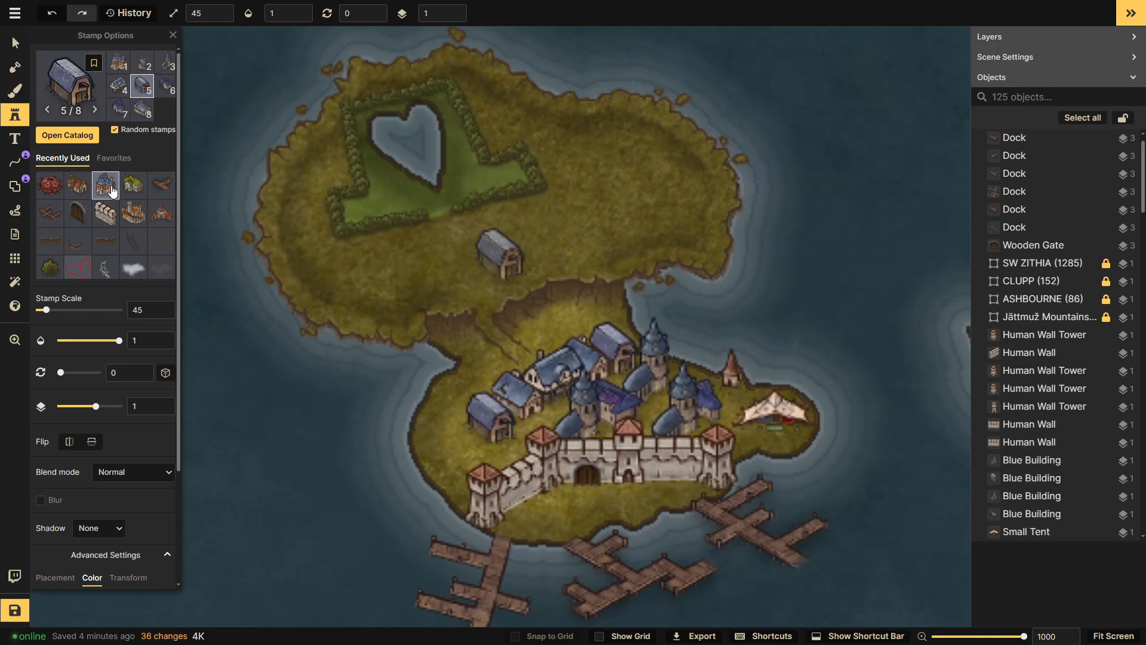
{"action": "left_click_drag", "start_coordinate": [561, 166], "coordinate": [512, 276]}
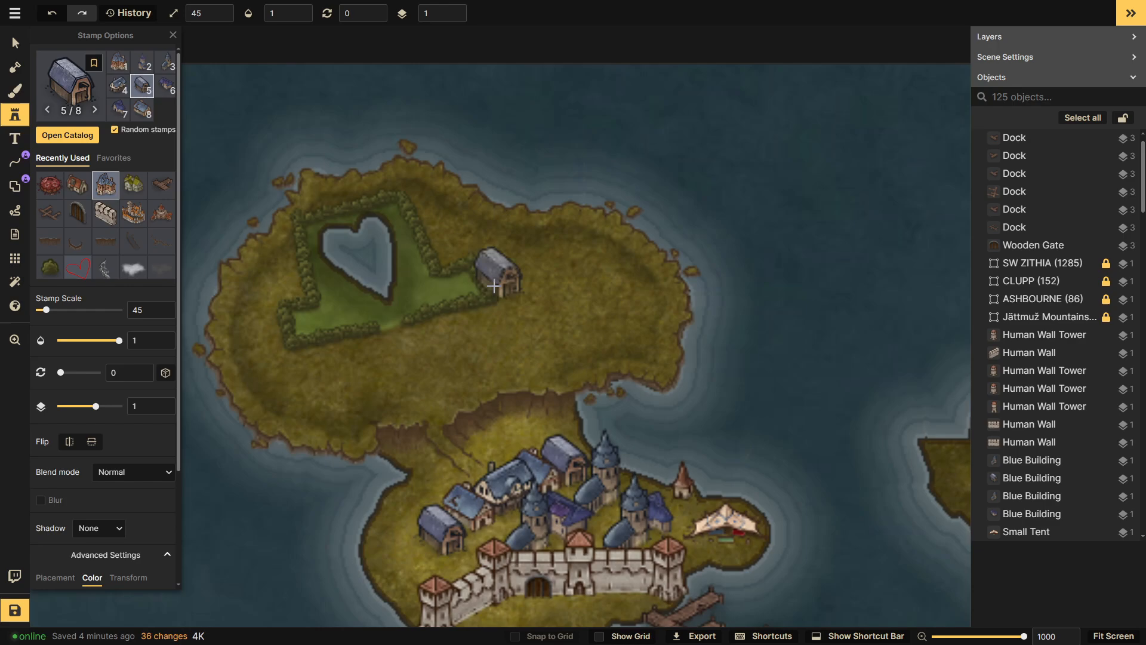
{"action": "left_click", "coordinate": [170, 90]}
{"action": "left_click", "coordinate": [121, 112]}
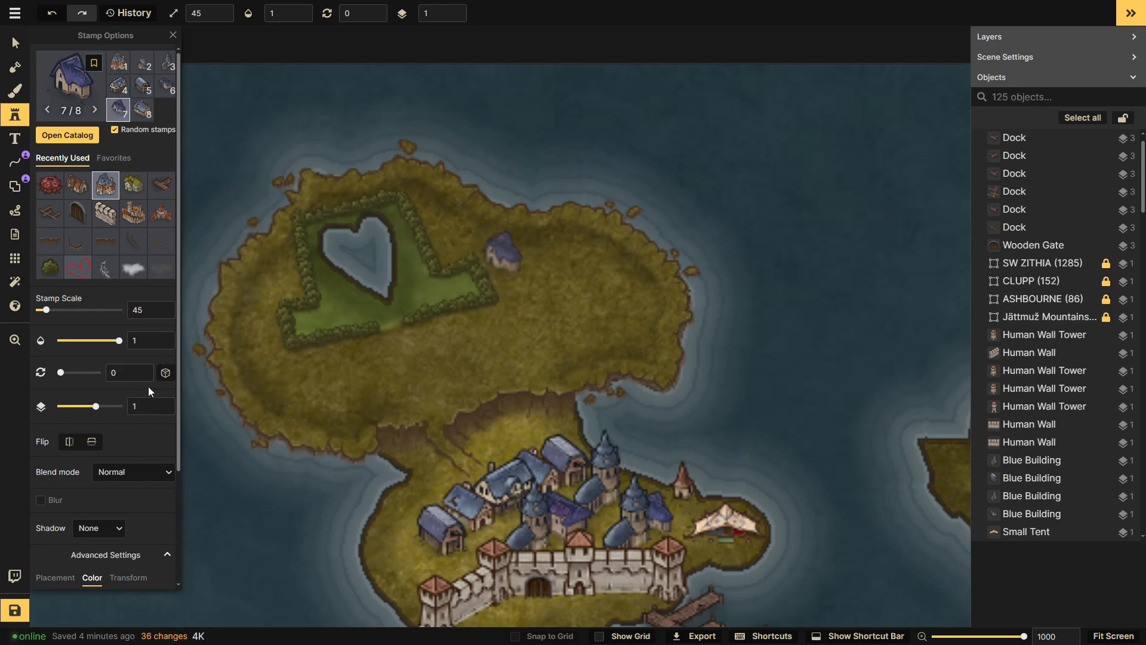
{"action": "left_click", "coordinate": [69, 441]}
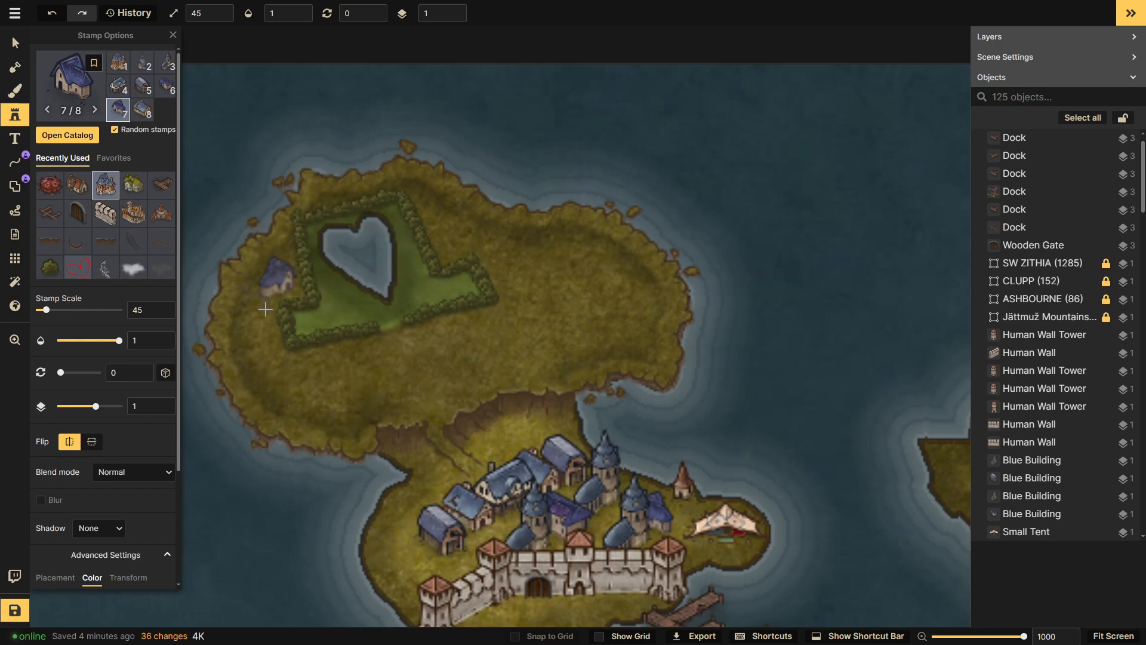
- Place the eighth Orange Building variant from Human Settlements at scale 45 just south of the hedged garden's southwest corner
{"action": "left_click", "coordinate": [67, 135]}
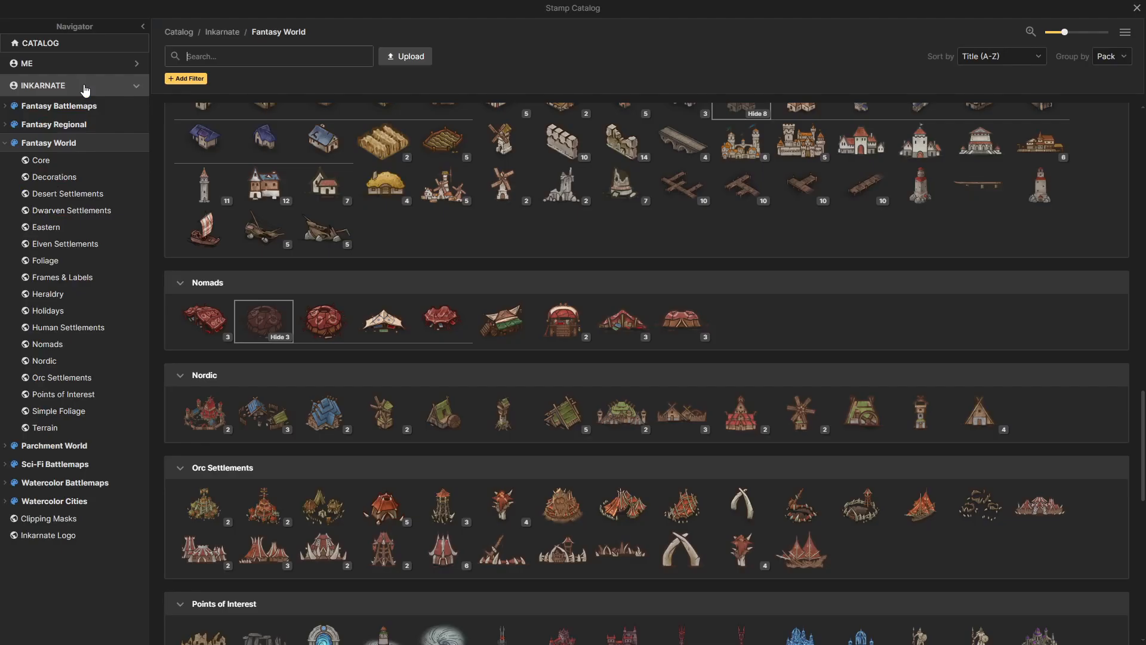
{"action": "scroll", "coordinate": [381, 288], "scroll_direction": "up", "scroll_amount": 5}
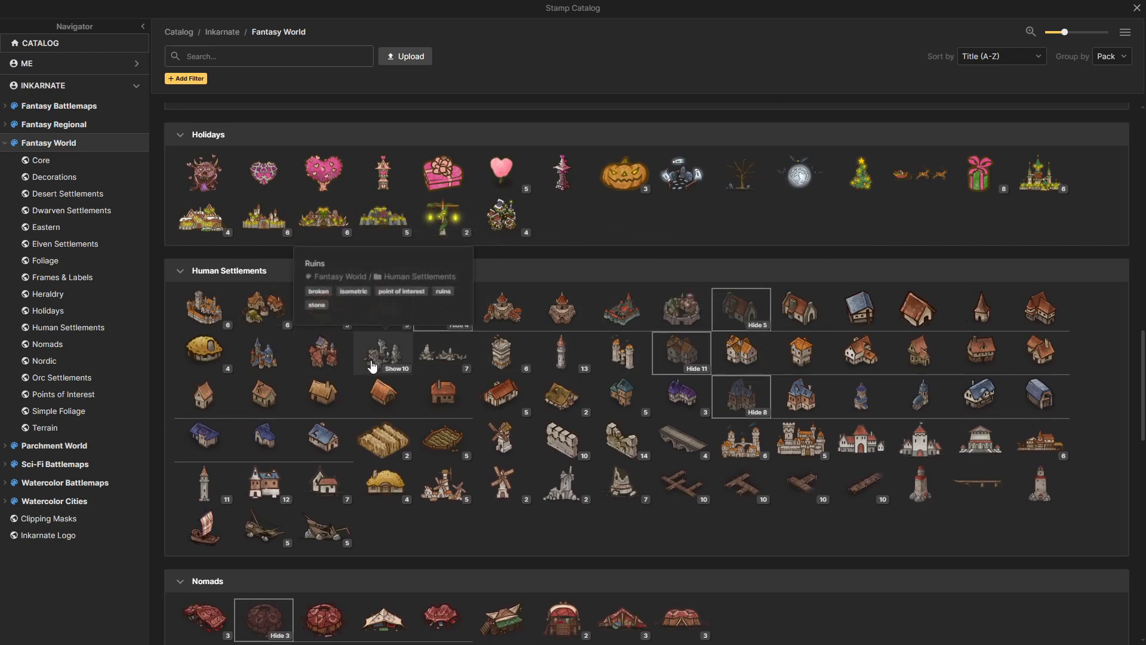
{"action": "left_click", "coordinate": [743, 358]}
{"action": "scroll", "coordinate": [154, 111], "scroll_direction": "down", "scroll_amount": 1}
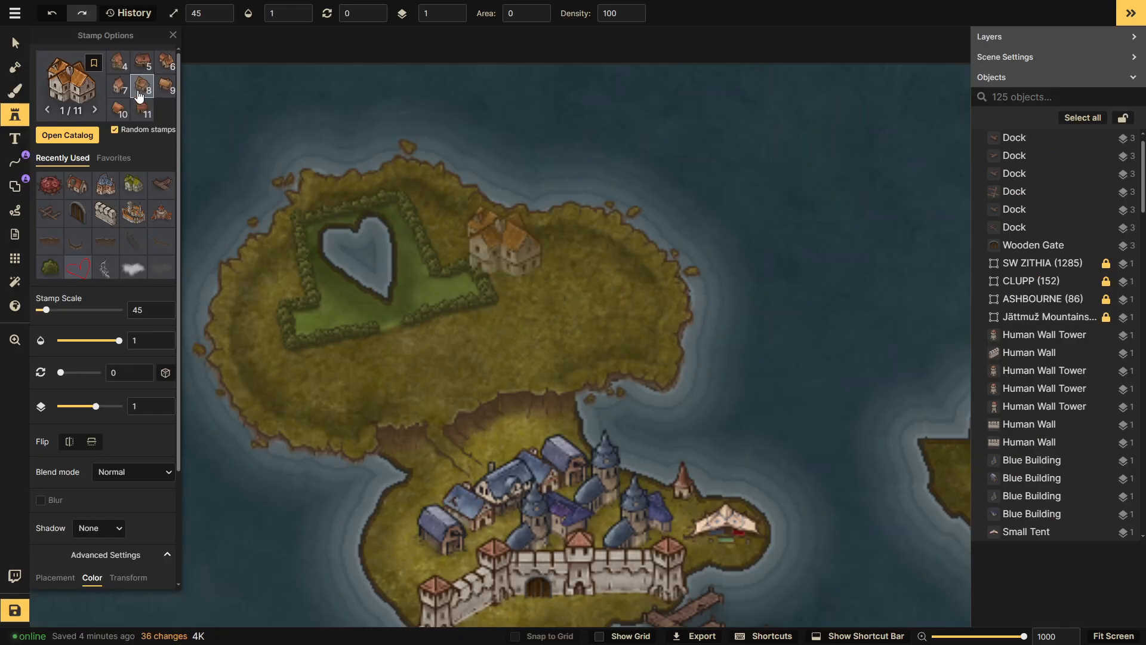
{"action": "left_click", "coordinate": [144, 90]}
{"action": "left_click", "coordinate": [296, 376]}
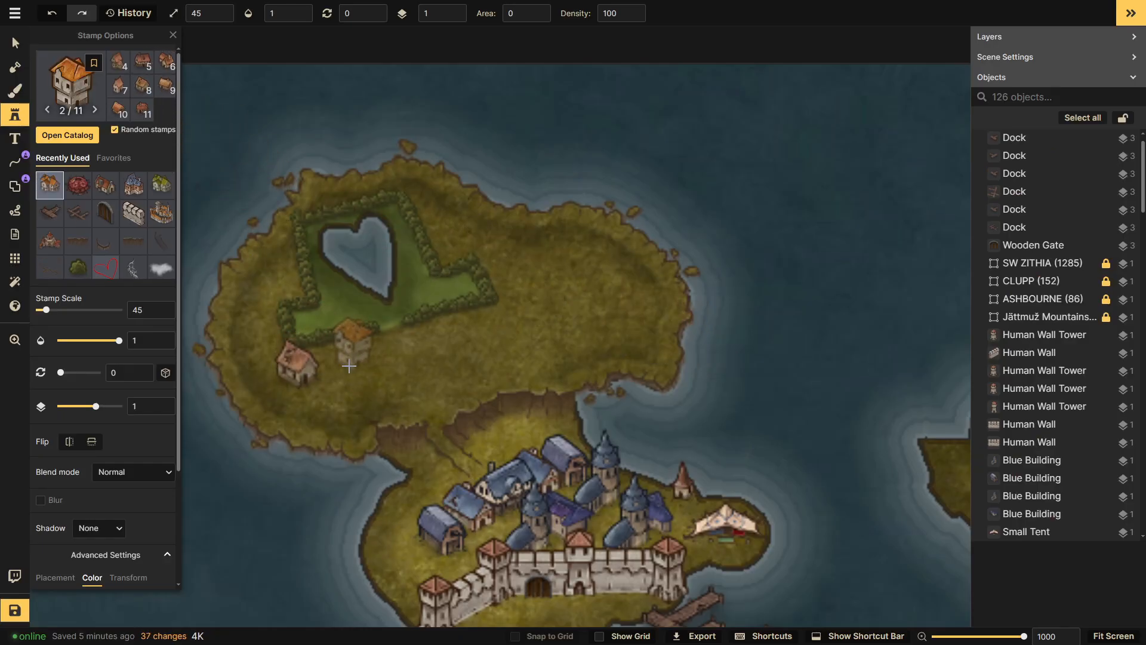
- Turn off random stamps and place a second eighth-variant Orange Building close beside the house south of the hedged garden
{"action": "left_click", "coordinate": [145, 133]}
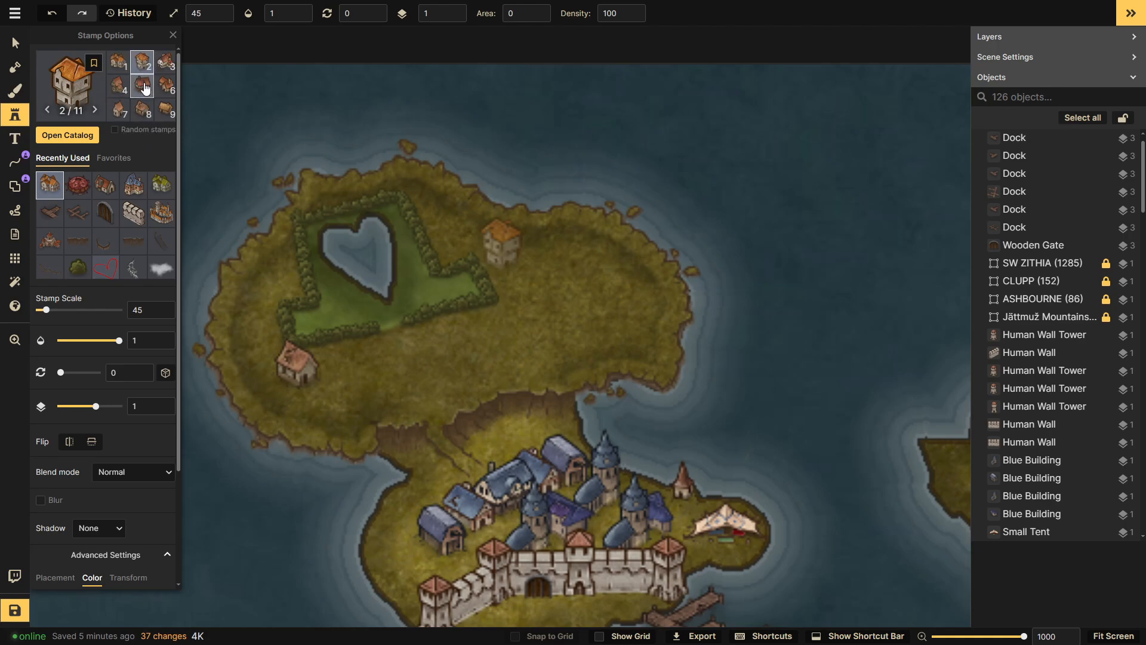
{"action": "left_click", "coordinate": [143, 85]}
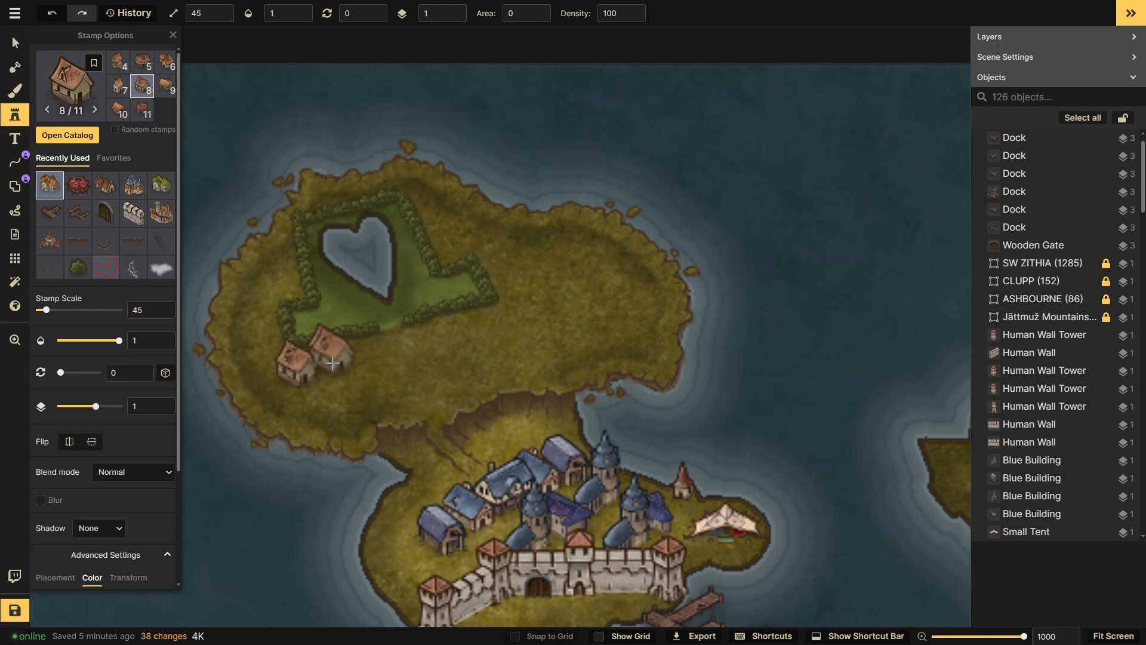
{"action": "left_click", "coordinate": [332, 360]}
{"action": "key", "text": "v"}
{"action": "left_click", "coordinate": [333, 363]}
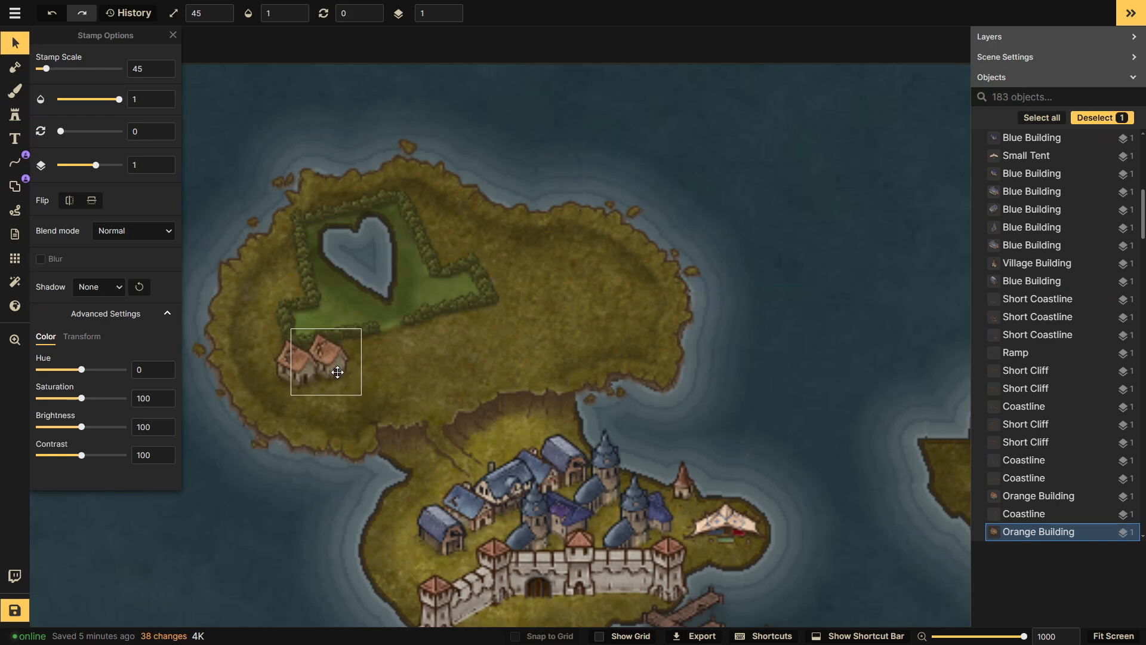
- Place a third eighth-variant Orange Building at the east end of the two-house row south of the garden
{"action": "key", "text": "b"}
{"action": "left_click", "coordinate": [15, 91]}
{"action": "left_click", "coordinate": [15, 67]}
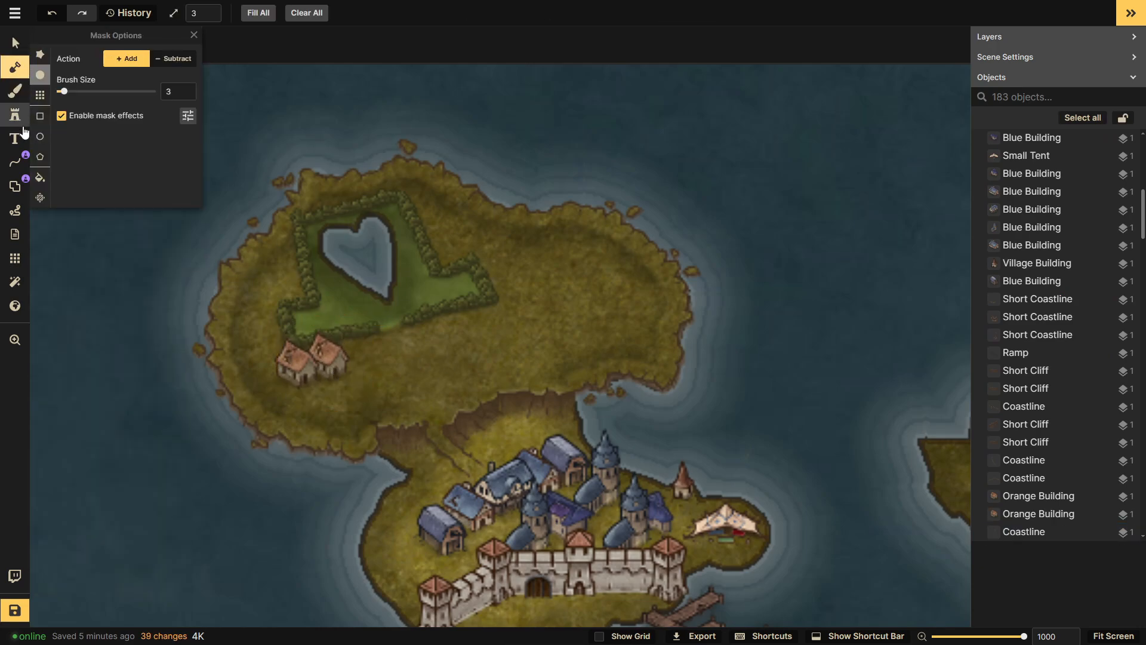
{"action": "left_click", "coordinate": [14, 115]}
{"action": "left_click", "coordinate": [377, 369]}
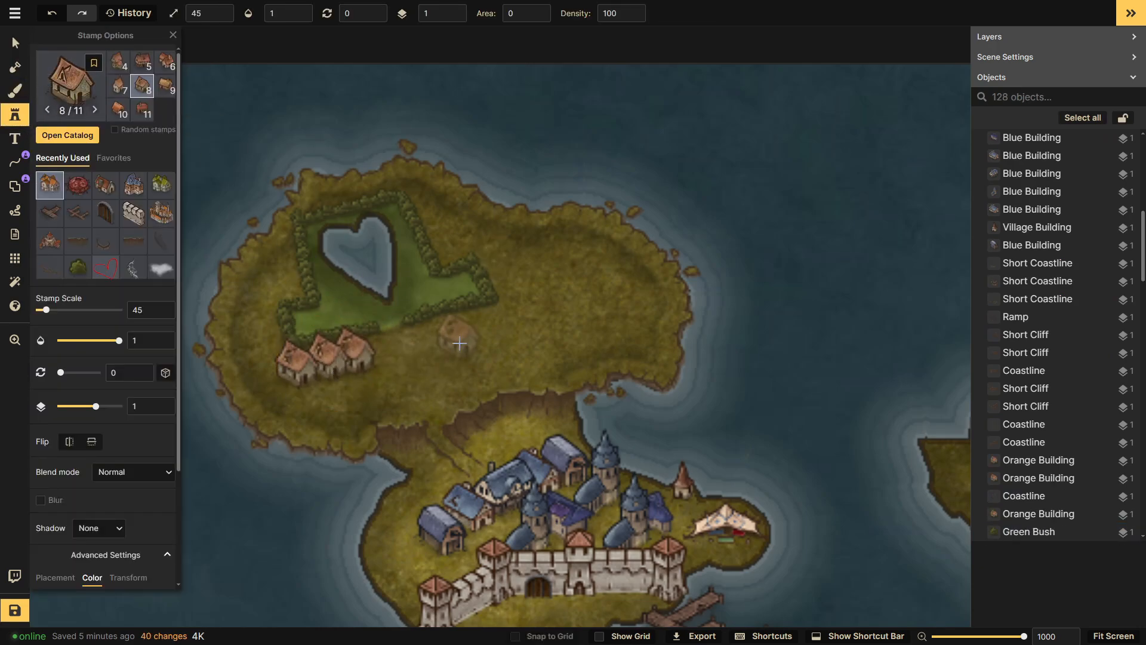
- Place a row of three eighth-variant Orange Buildings below the garden's southeast corner and a row of four further east
{"action": "left_click", "coordinate": [445, 342]}
{"action": "left_click", "coordinate": [461, 336]}
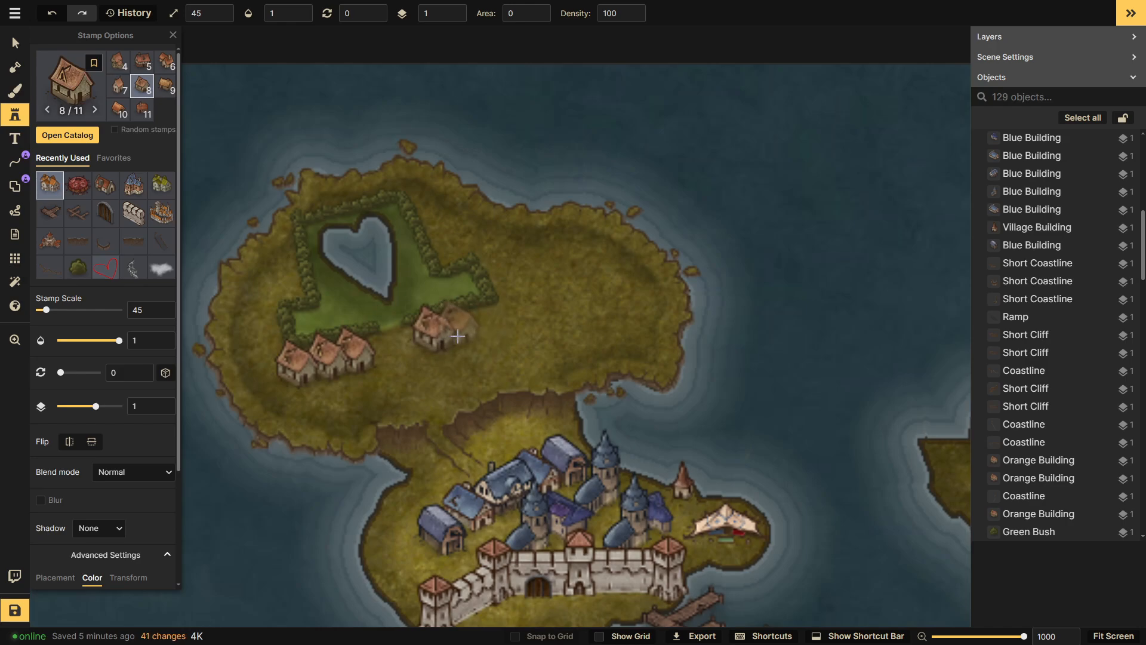
{"action": "left_click", "coordinate": [488, 327]}
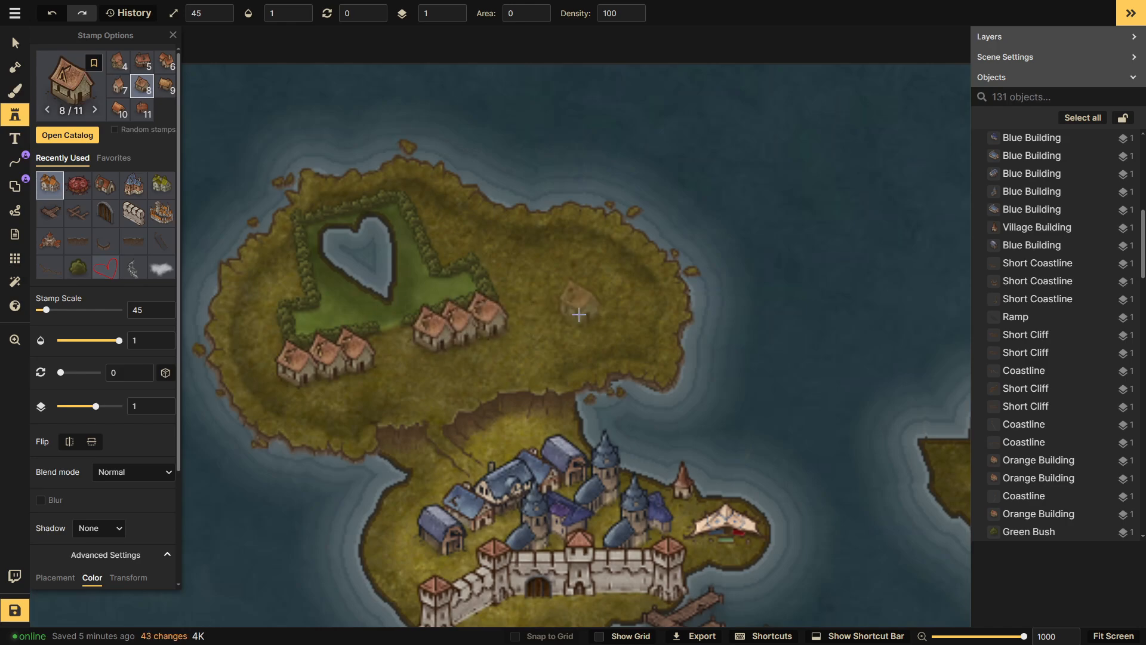
{"action": "left_click", "coordinate": [543, 310]}
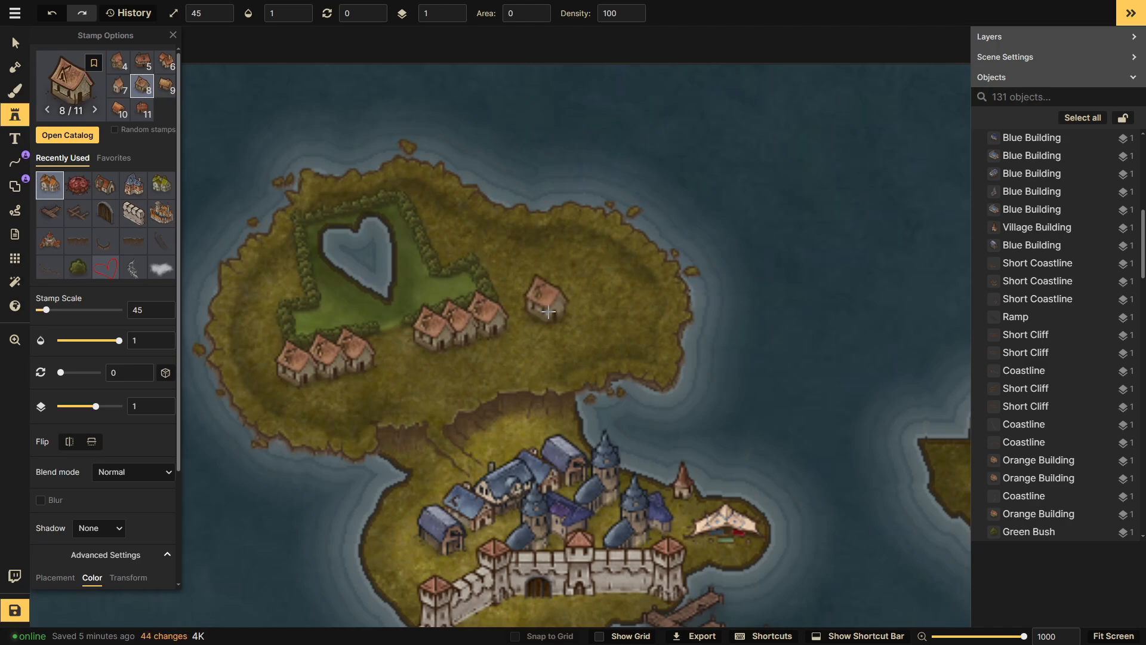
{"action": "left_click", "coordinate": [572, 298]}
{"action": "left_click", "coordinate": [604, 295]}
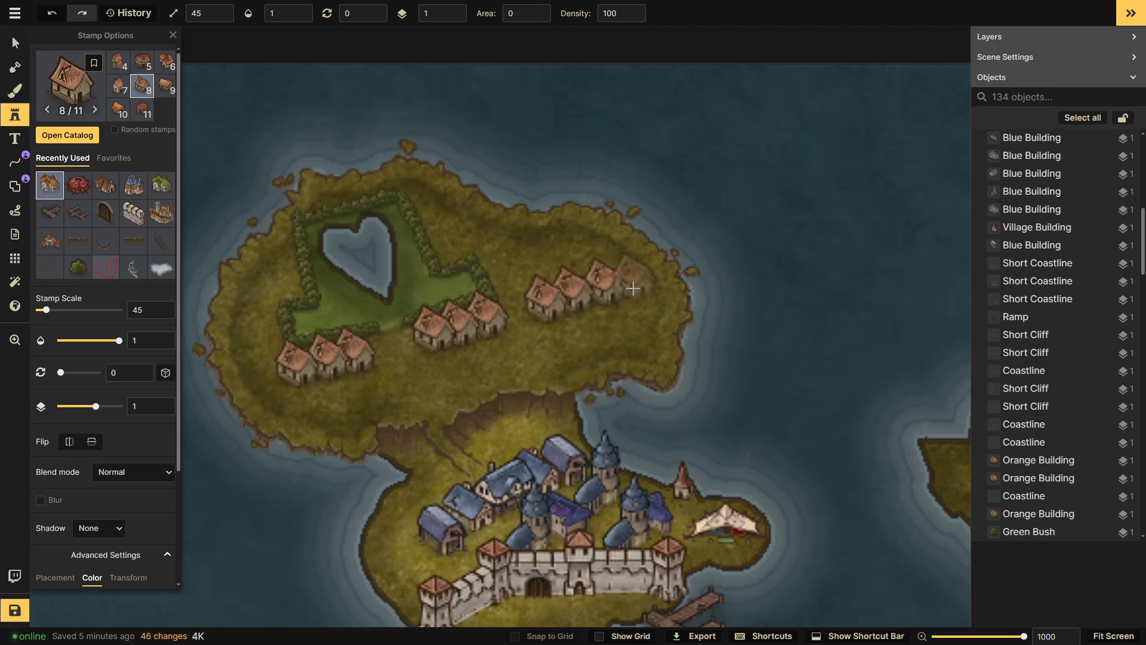
{"action": "left_click", "coordinate": [630, 289]}
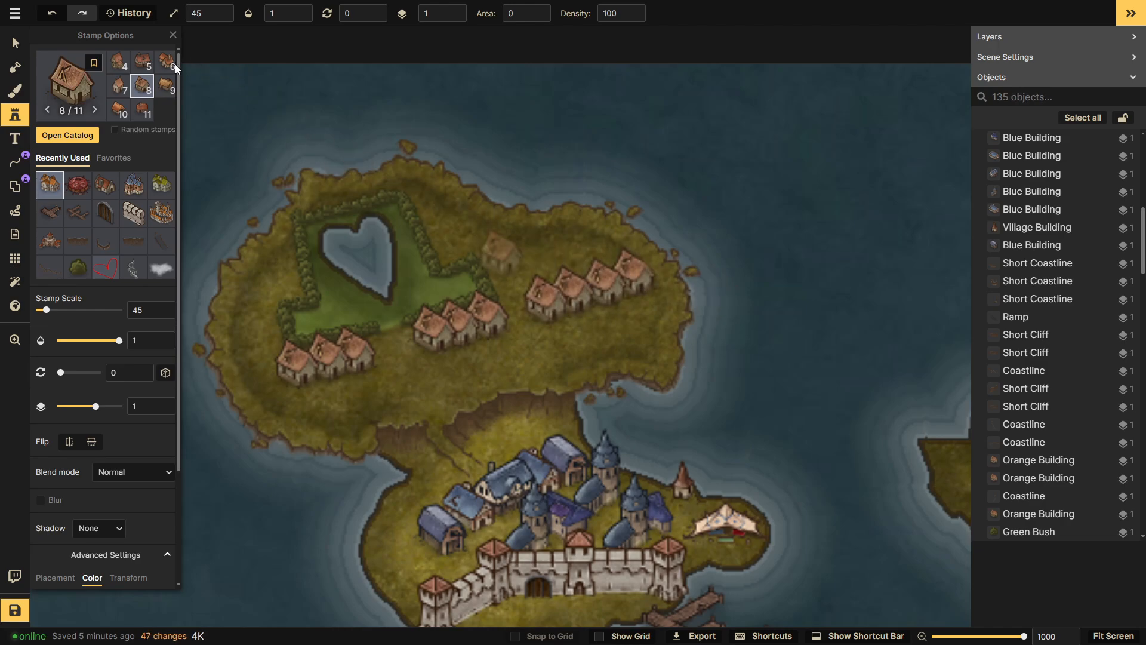
- Choose the fourth Orange Building variant and place three of them in a diagonal row behind the eastern row of four houses
{"action": "scroll", "coordinate": [149, 89], "scroll_direction": "up", "scroll_amount": 1}
{"action": "left_click", "coordinate": [143, 87]}
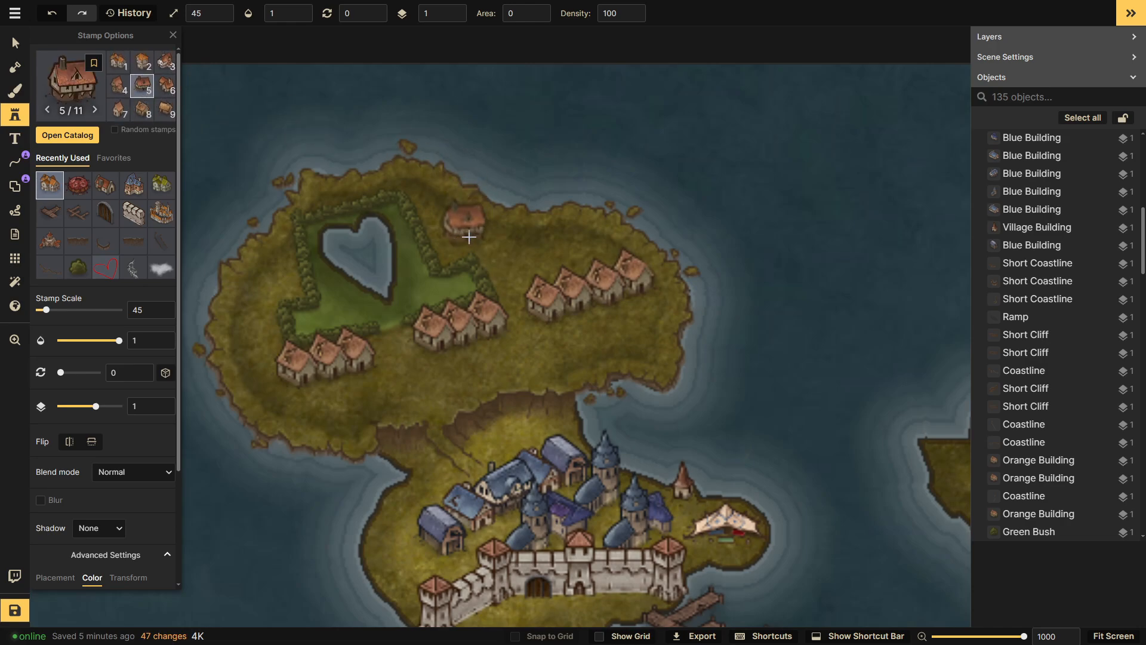
{"action": "left_click", "coordinate": [160, 92]}
{"action": "scroll", "coordinate": [160, 92], "scroll_direction": "down", "scroll_amount": 1}
{"action": "left_click", "coordinate": [145, 90]}
{"action": "left_click", "coordinate": [125, 81]}
{"action": "scroll", "coordinate": [126, 78], "scroll_direction": "up", "scroll_amount": 1}
{"action": "left_click", "coordinate": [125, 77]}
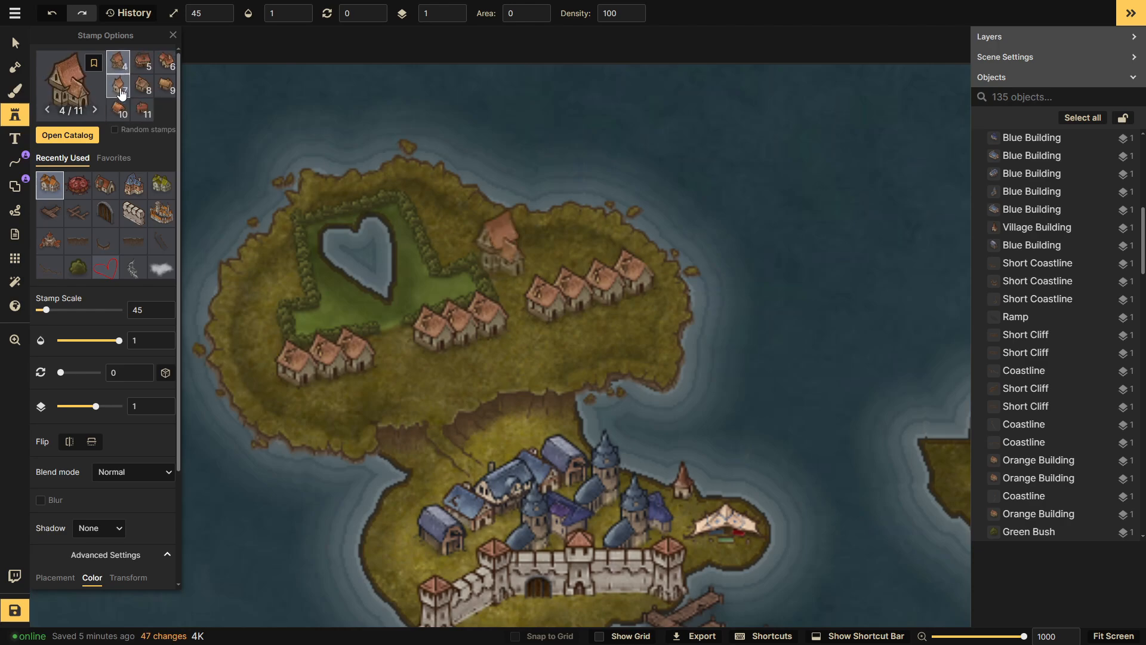
{"action": "left_click", "coordinate": [500, 271]}
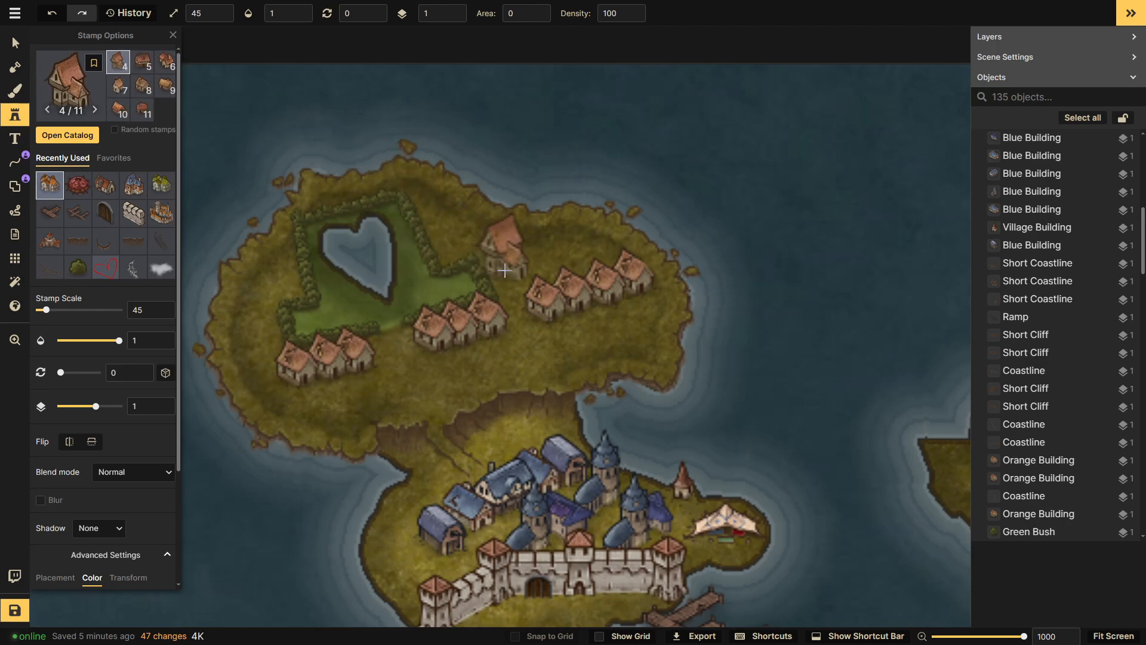
{"action": "left_click", "coordinate": [545, 257]}
{"action": "left_click", "coordinate": [592, 227]}
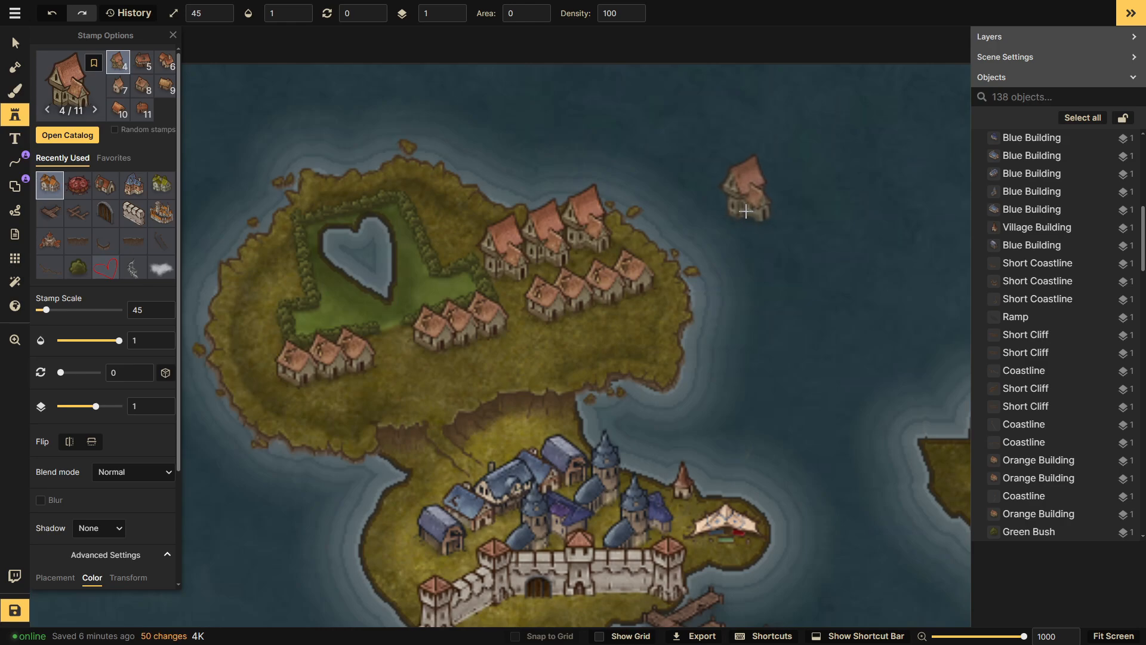
{"action": "left_click", "coordinate": [95, 106]}
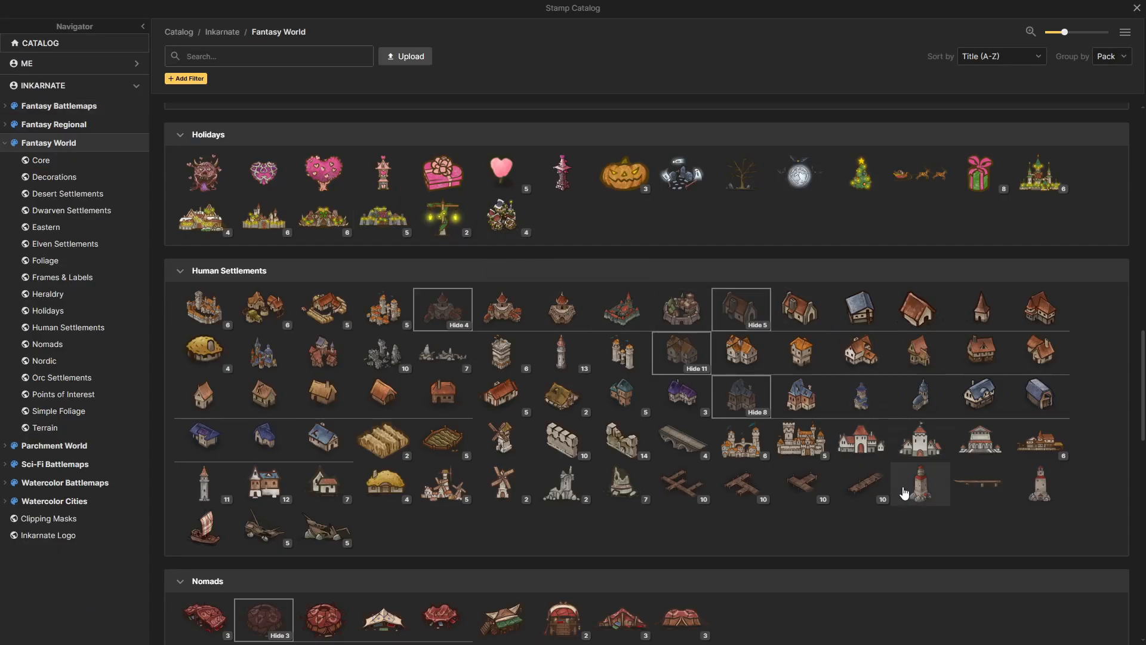
{"action": "mouse_move", "coordinate": [929, 498]}
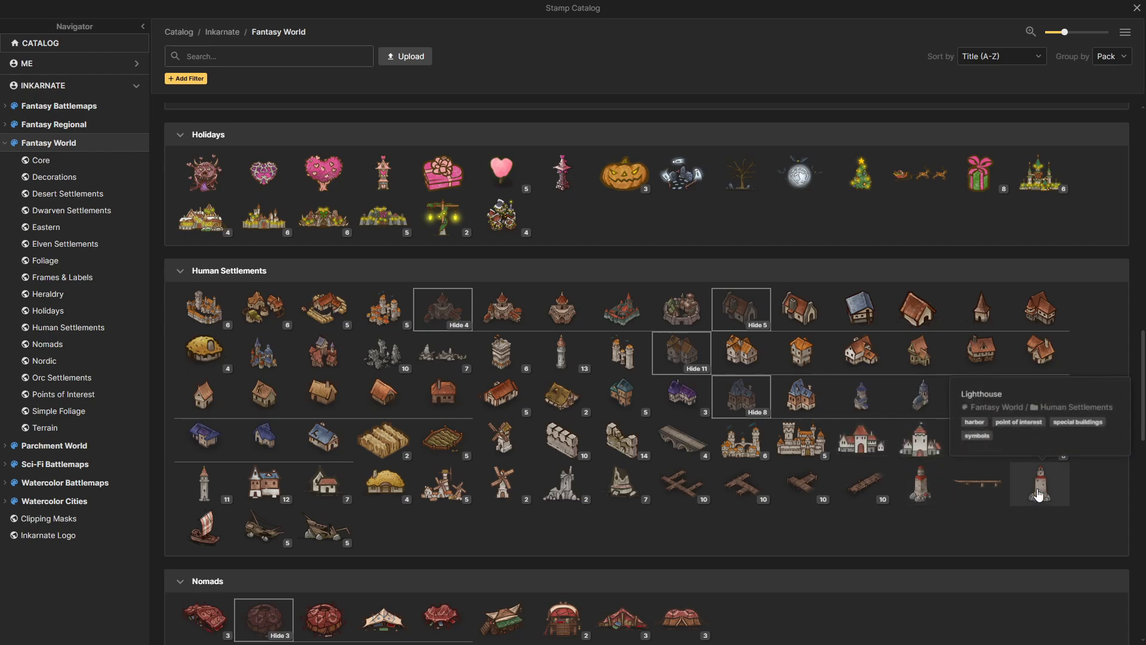
{"action": "left_click", "coordinate": [928, 496]}
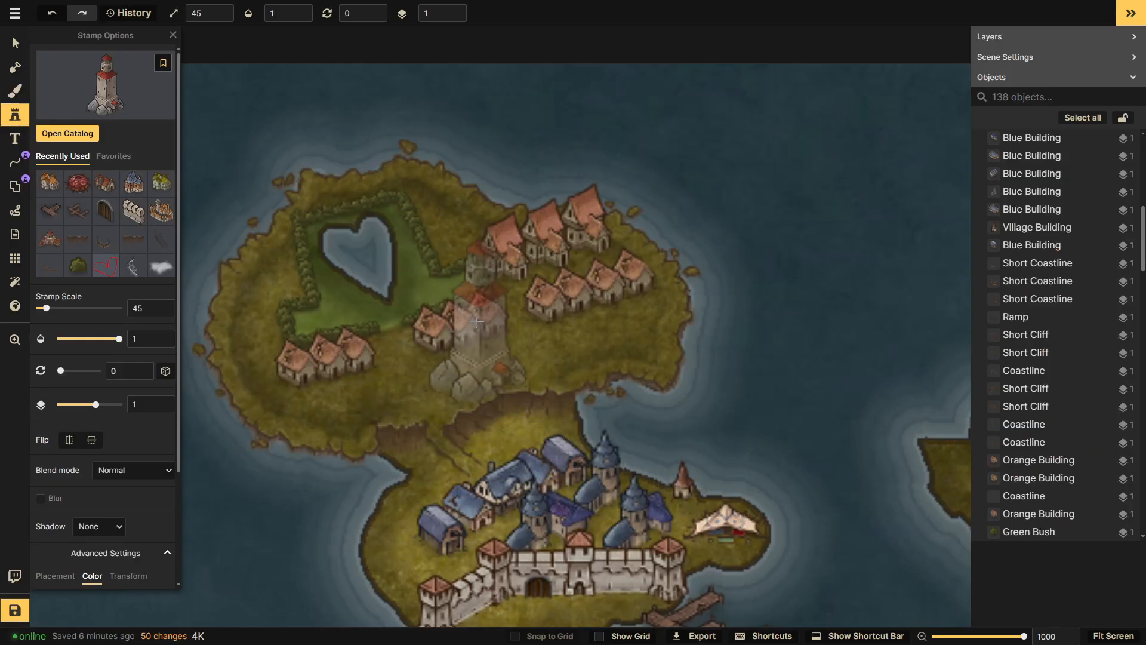
- Search the stamp catalog for "windmill" and choose the two-variant Nordic Windmill
{"action": "left_click", "coordinate": [95, 90]}
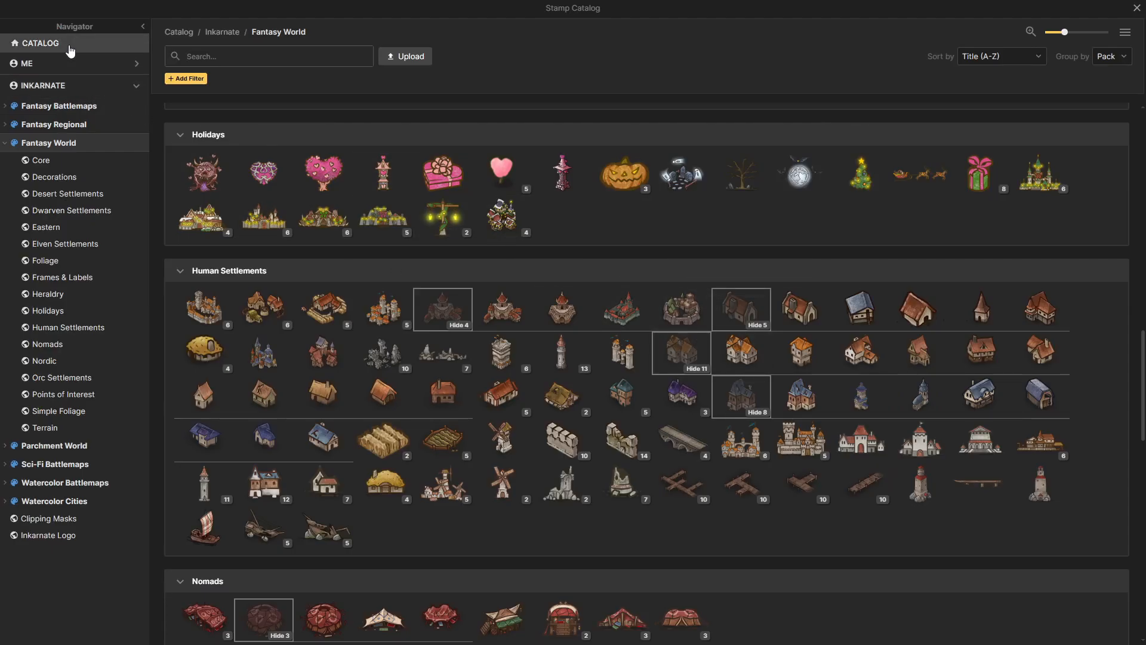
{"action": "left_click", "coordinate": [312, 57]}
{"action": "type", "text": "w"}
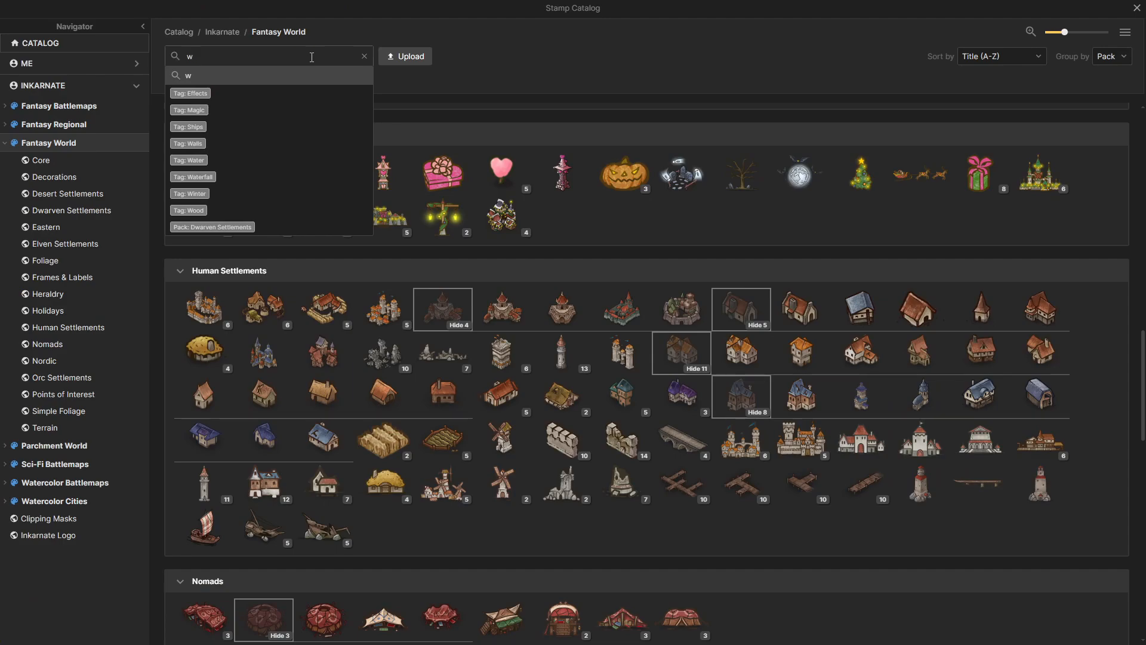
{"action": "type", "text": "infd"}
{"action": "key", "text": "BackSpace"}
{"action": "key", "text": "BackSpace"}
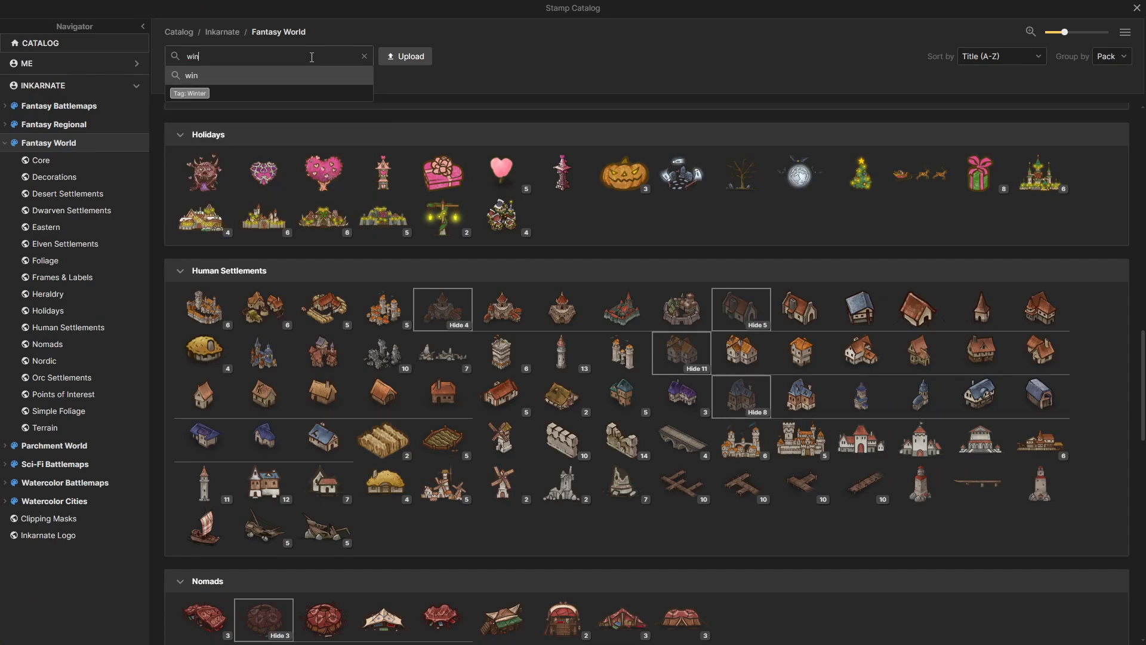
{"action": "type", "text": "dmill"}
{"action": "key", "text": "Return"}
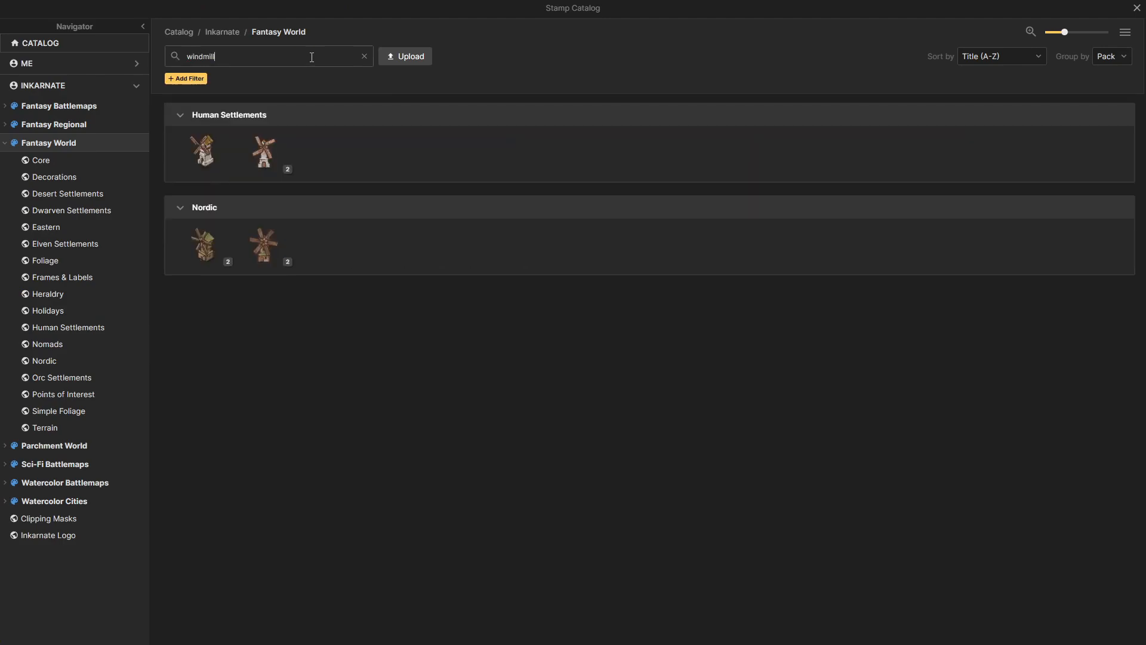
{"action": "left_click", "coordinate": [226, 263]}
{"action": "left_click", "coordinate": [222, 262]}
{"action": "left_click", "coordinate": [205, 151]}
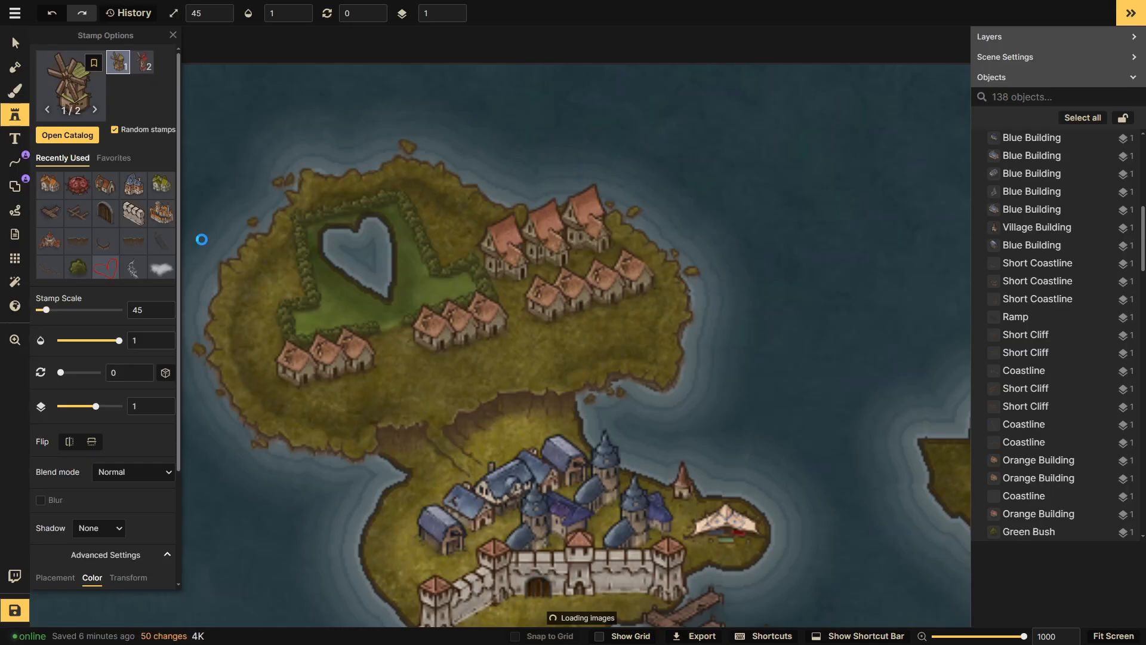
- Place a horizontally flipped Nordic Windmill at scale 27 above the cliffs south of the middle house row, and put it on layer 2
{"action": "left_click", "coordinate": [487, 252]}
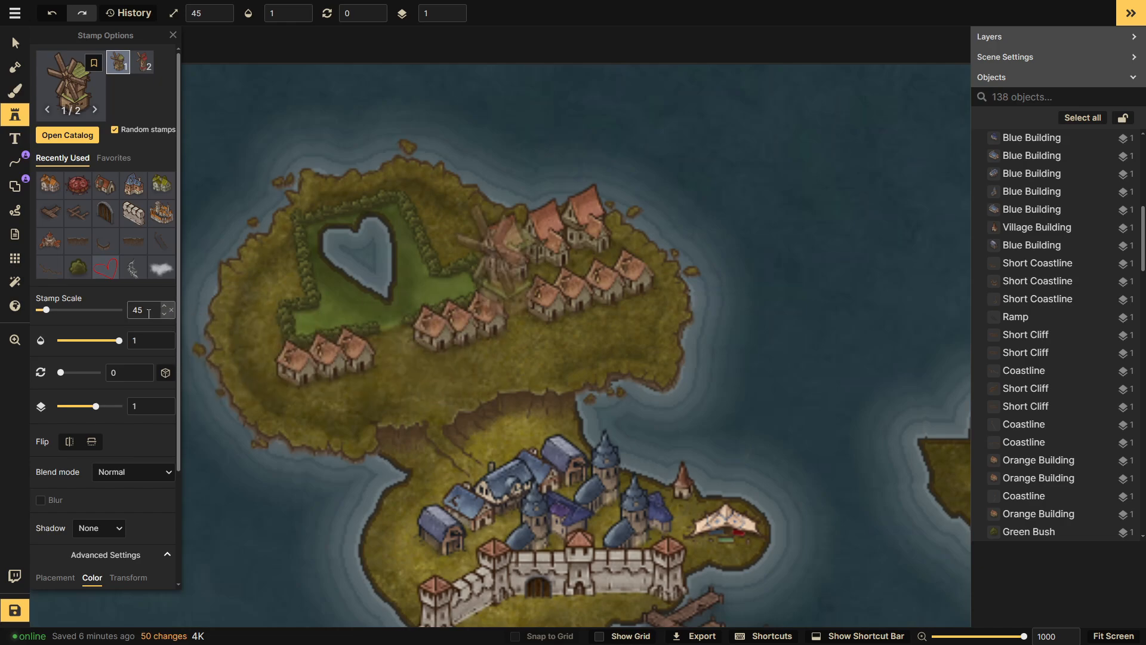
{"action": "left_click", "coordinate": [165, 315]}
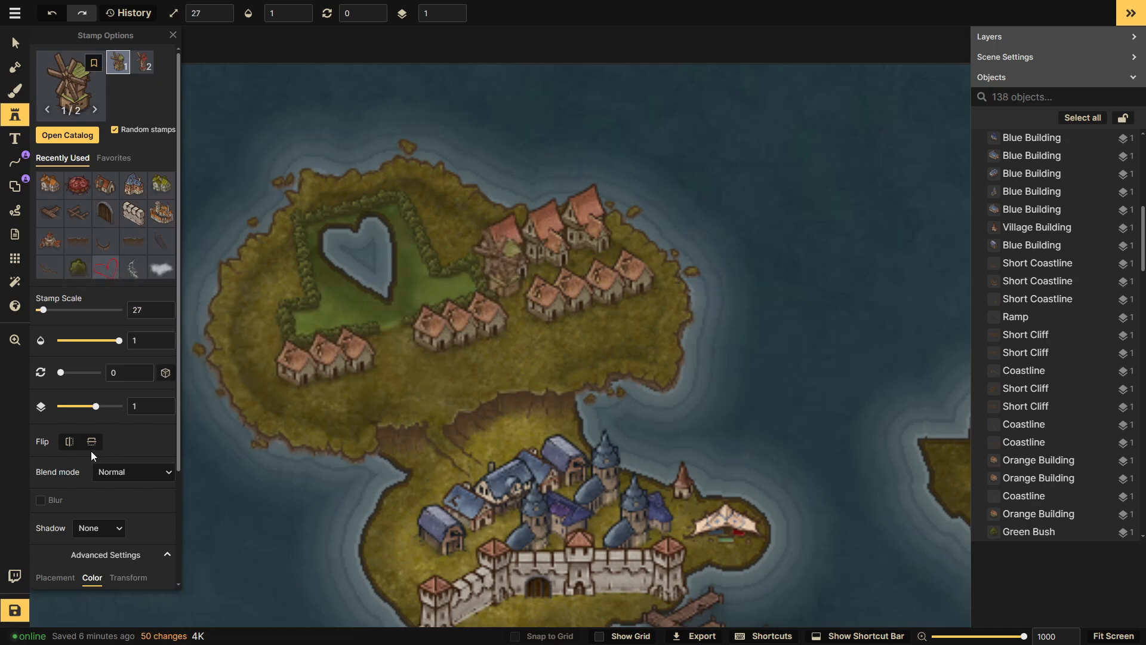
{"action": "left_click", "coordinate": [70, 443]}
{"action": "left_click", "coordinate": [470, 369]}
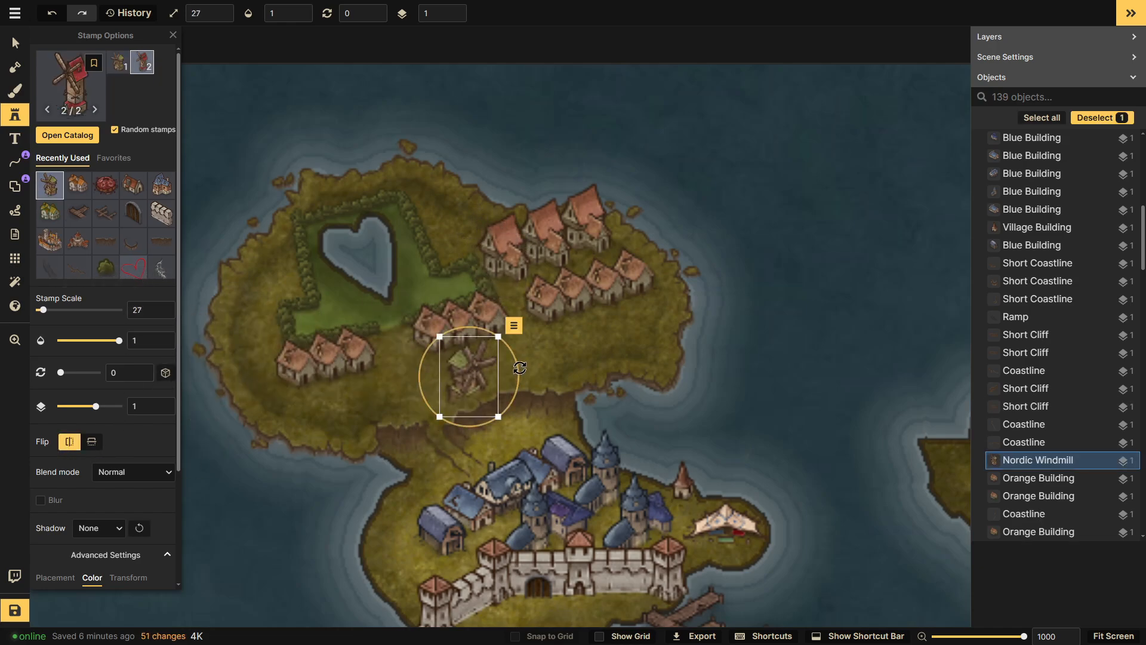
{"action": "left_click", "coordinate": [13, 40]}
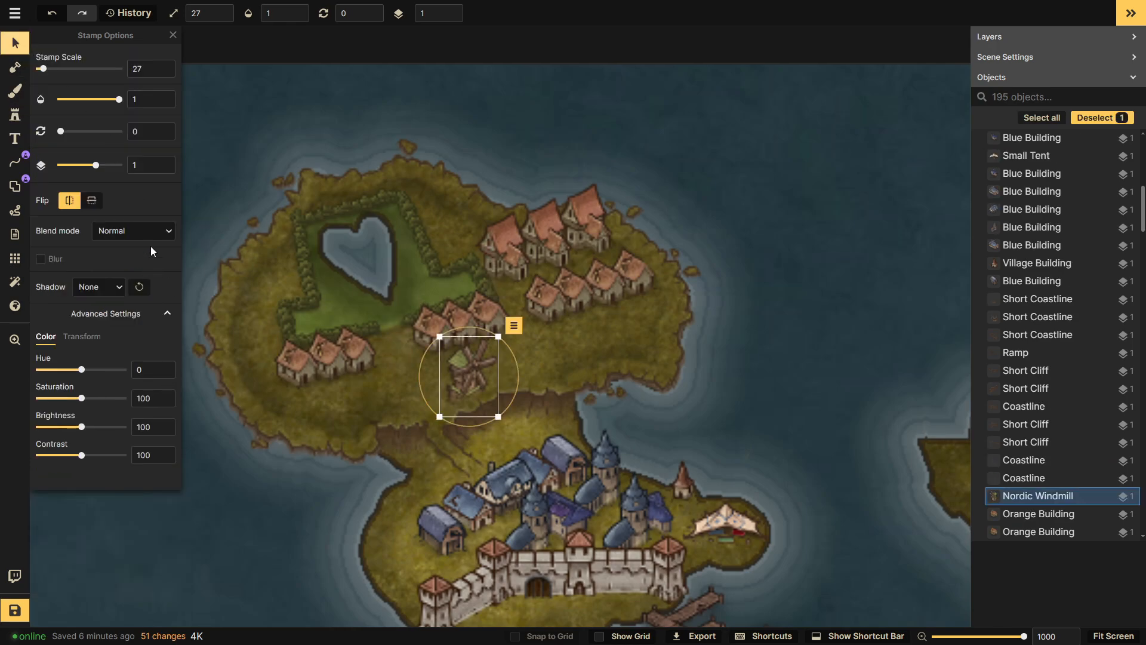
{"action": "left_click", "coordinate": [624, 339]}
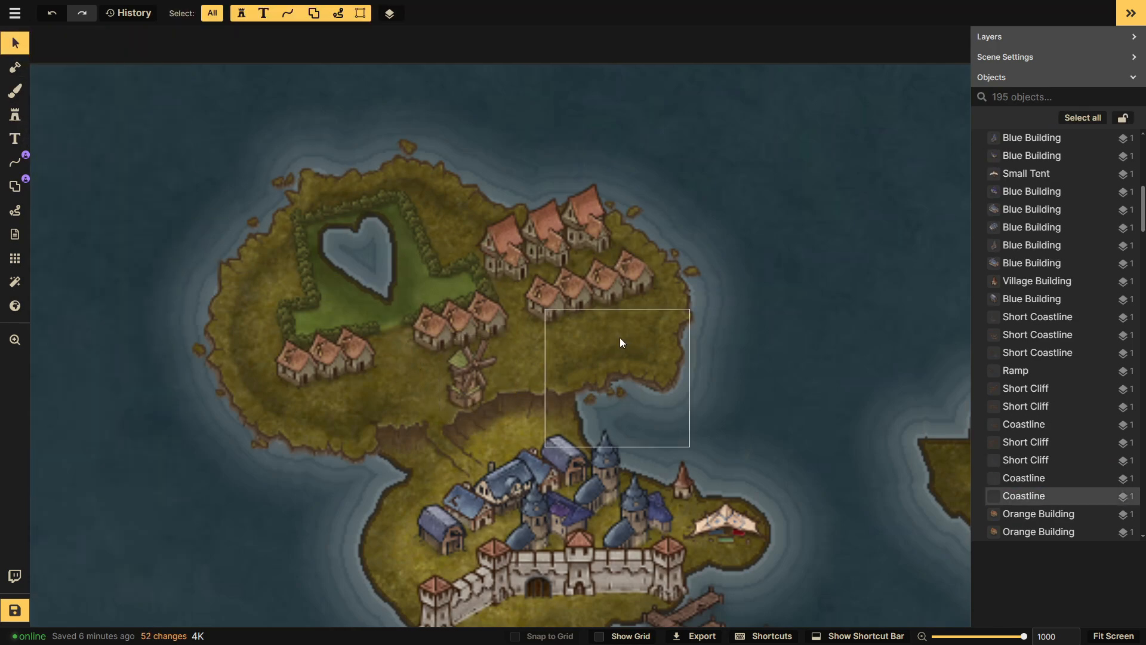
- Place two more horizontally flipped Nordic Windmills on layer 2, in a row east of the first windmill
{"action": "left_click", "coordinate": [27, 116]}
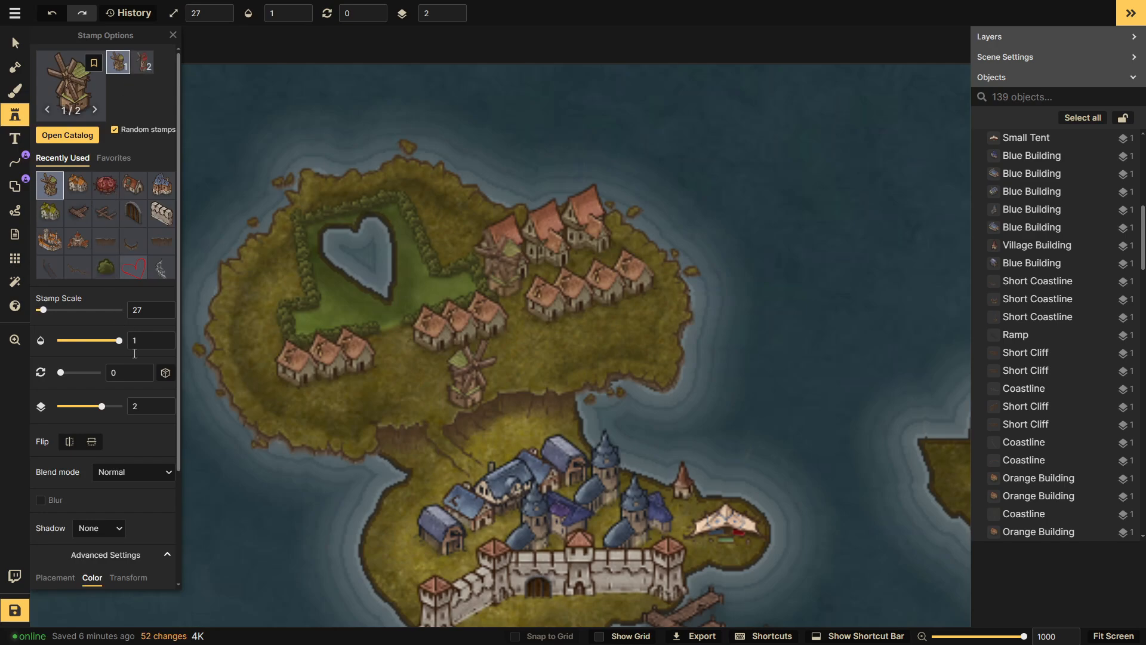
{"action": "left_click", "coordinate": [69, 441]}
{"action": "left_click", "coordinate": [471, 374]}
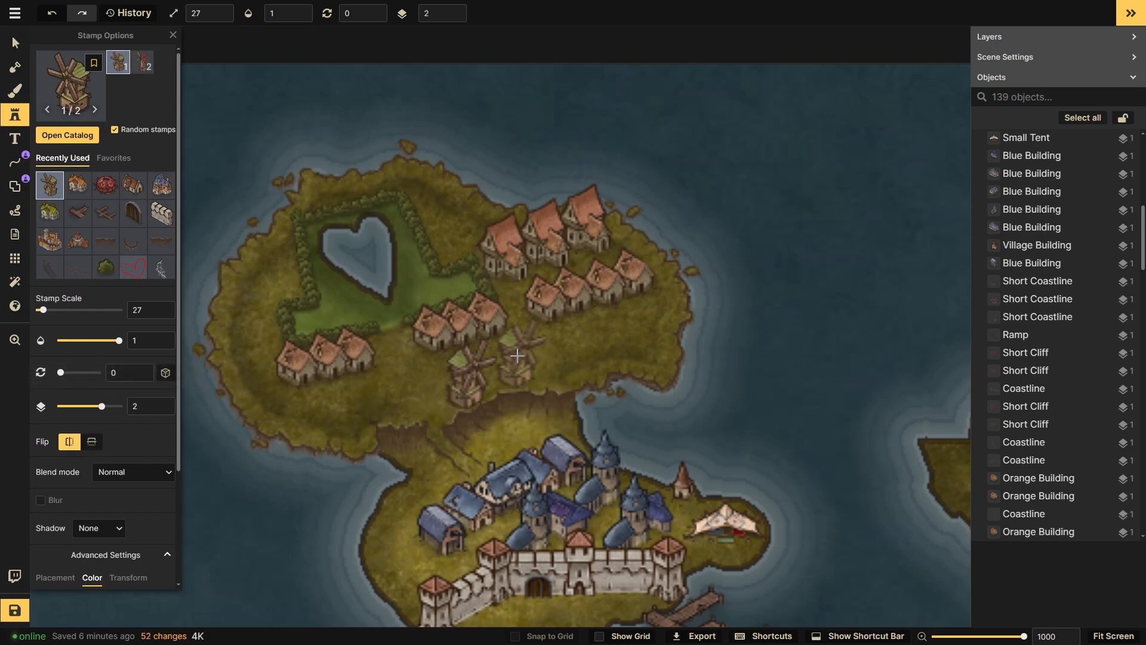
{"action": "left_click", "coordinate": [518, 356]}
{"action": "left_click", "coordinate": [568, 353]}
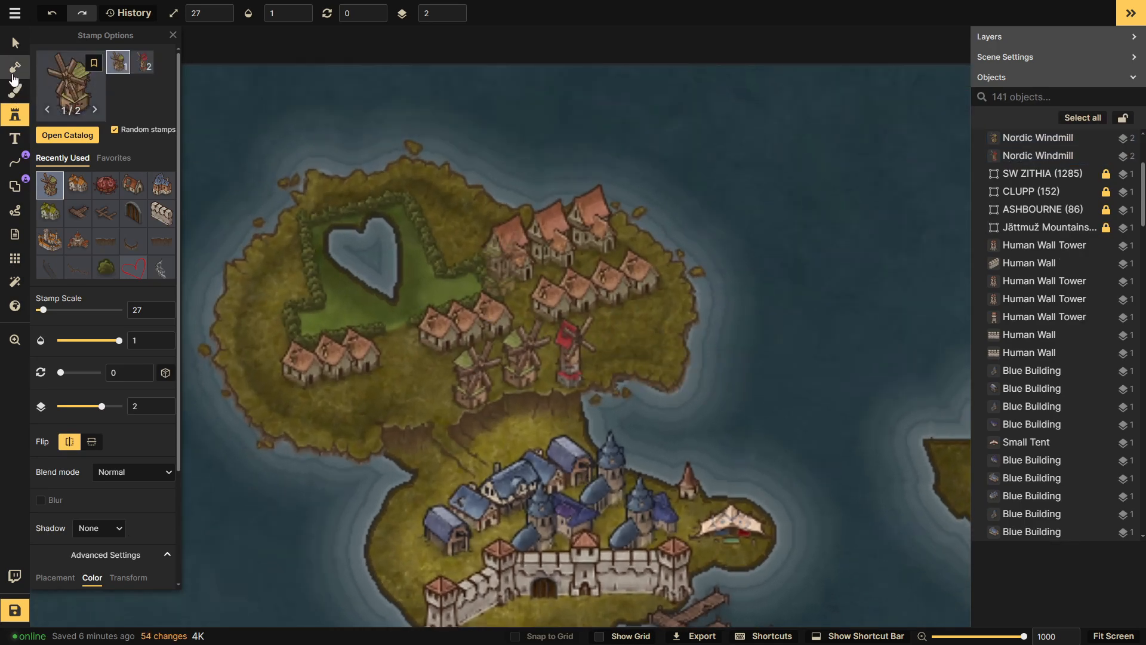
- Paint grey roads with the size 2 Foreground brush along the village house rows and down the cliff ramp into the walled town
{"action": "left_click", "coordinate": [18, 92]}
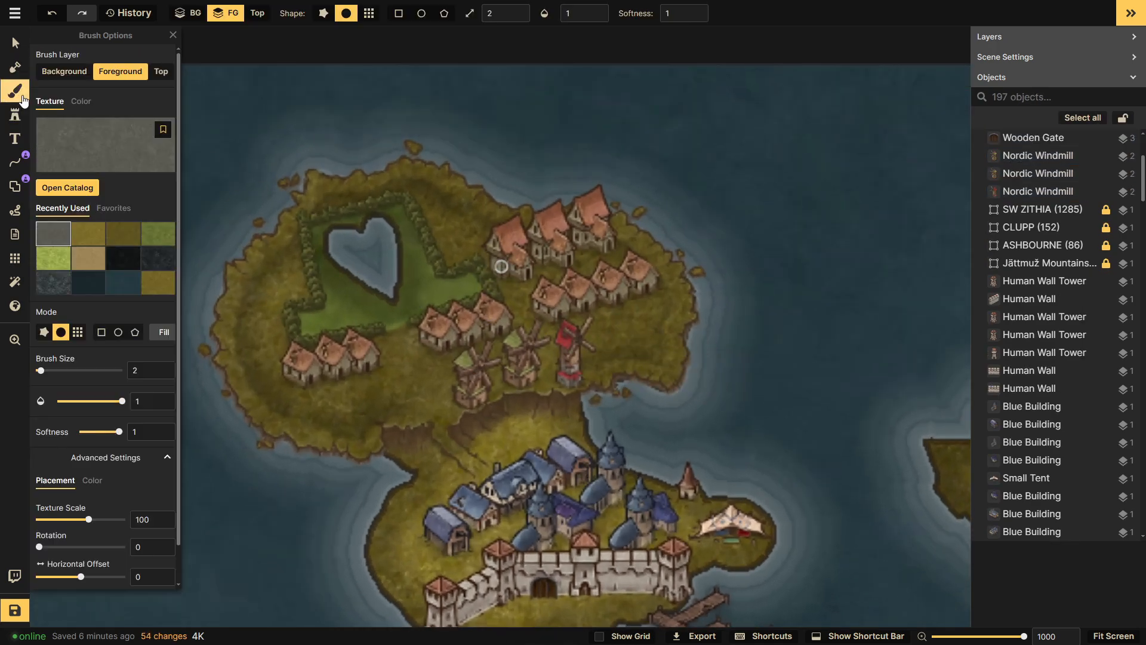
{"action": "left_click_drag", "start_coordinate": [227, 298], "coordinate": [294, 317]}
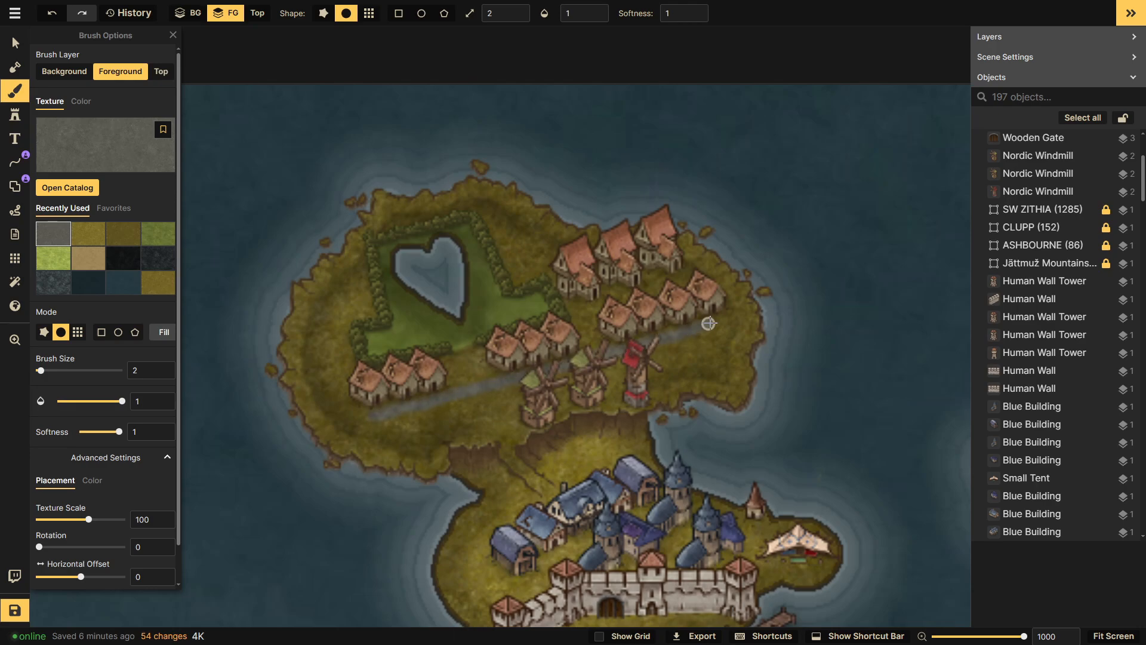
{"action": "left_click_drag", "start_coordinate": [579, 317], "coordinate": [607, 305]}
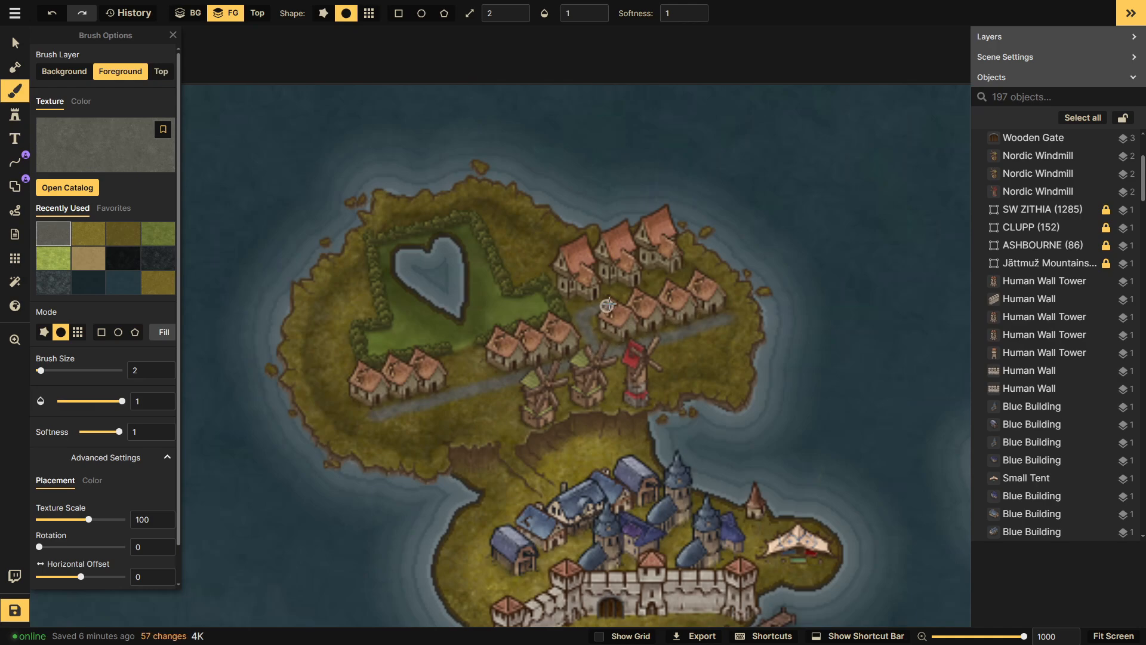
{"action": "left_click_drag", "start_coordinate": [612, 415], "coordinate": [550, 204]}
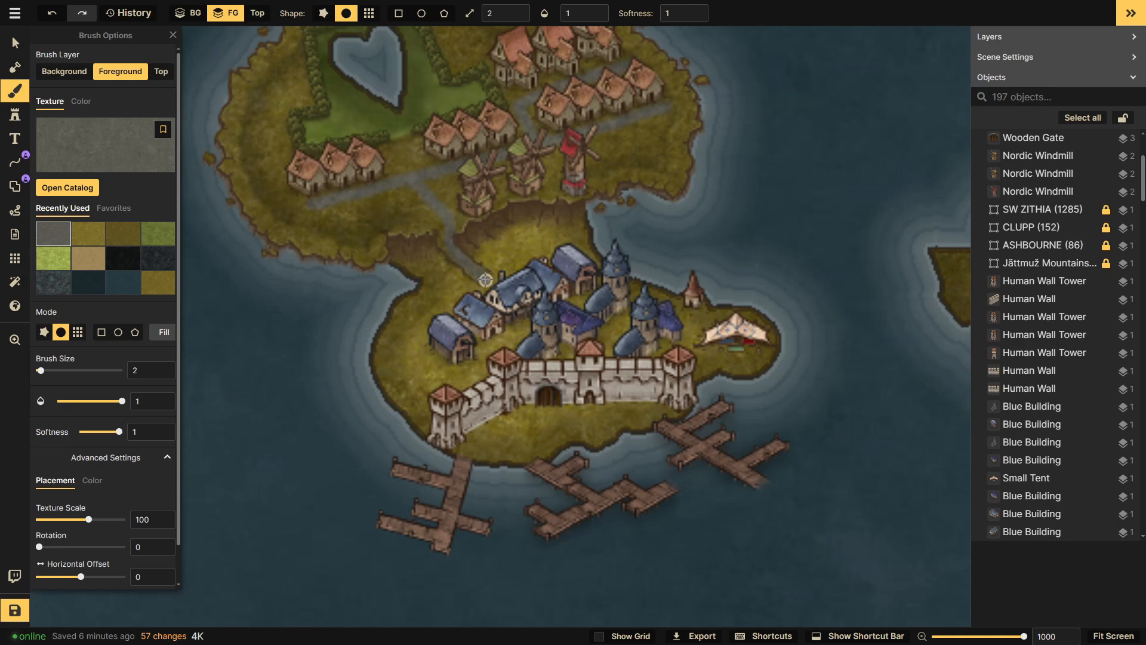
{"action": "left_click_drag", "start_coordinate": [463, 369], "coordinate": [530, 331]}
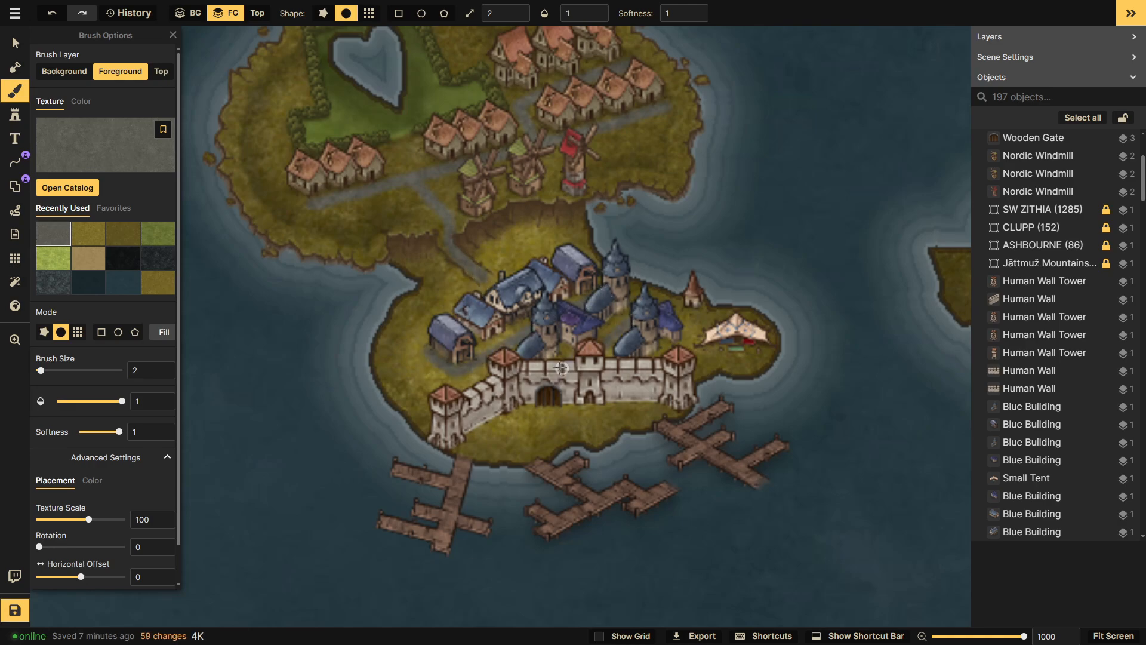
- Paint grey roads with the size 2 Foreground brush through the walled town and outside the wall, linking the gate to the docks
{"action": "left_click_drag", "start_coordinate": [547, 334], "coordinate": [568, 352]}
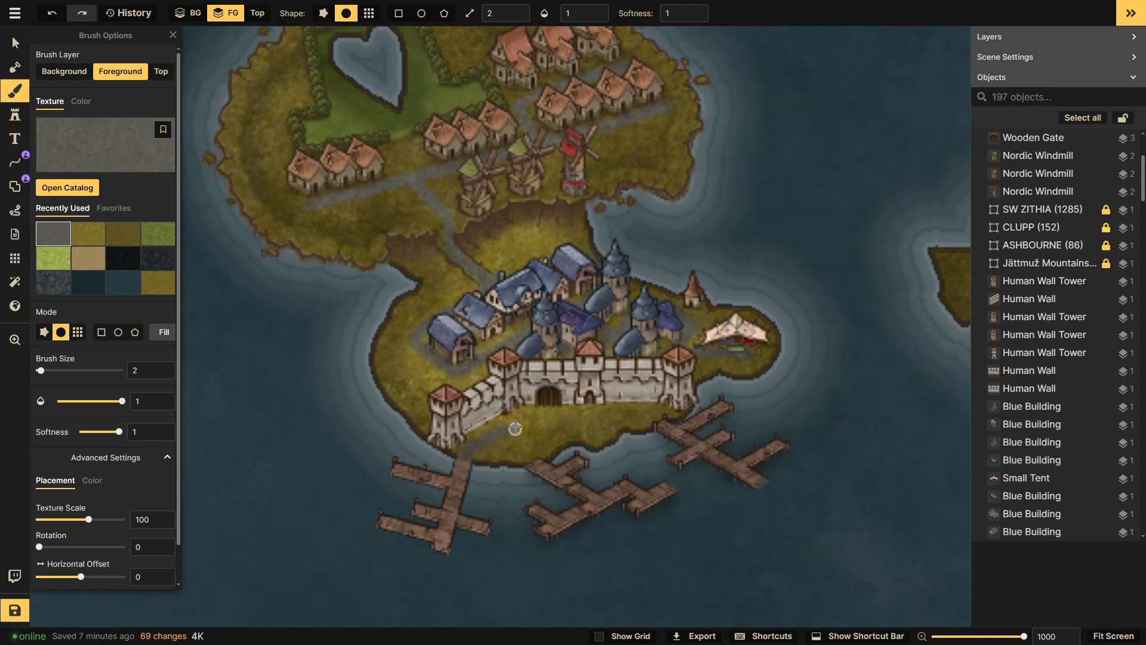
{"action": "left_click_drag", "start_coordinate": [544, 415], "coordinate": [555, 402]}
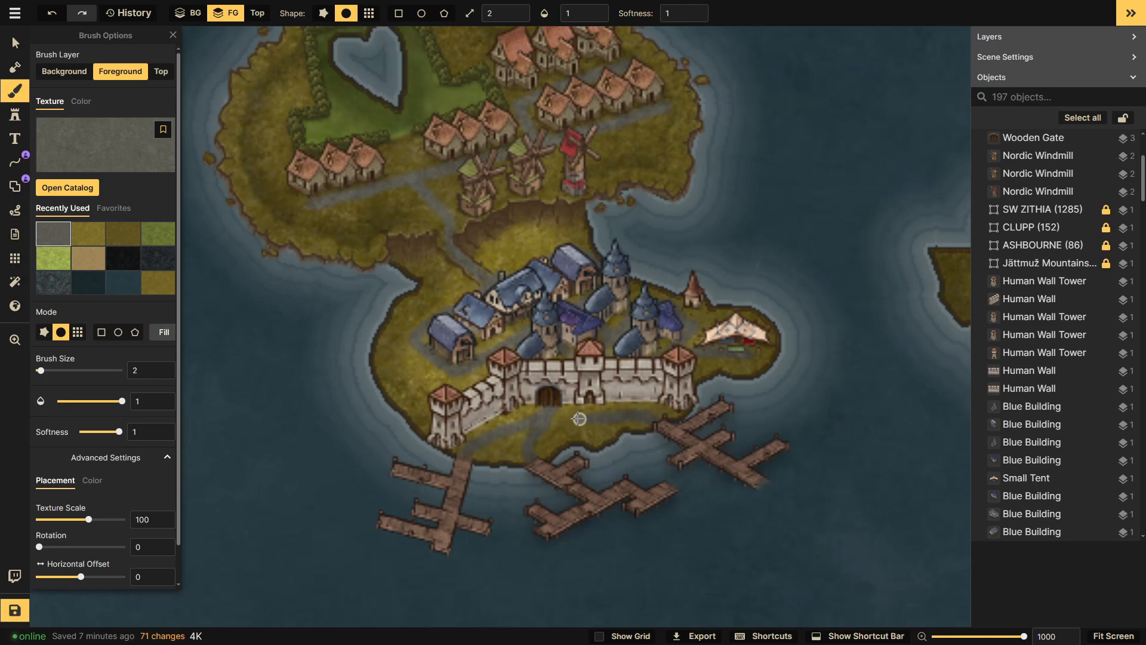
{"action": "left_click", "coordinate": [550, 406]}
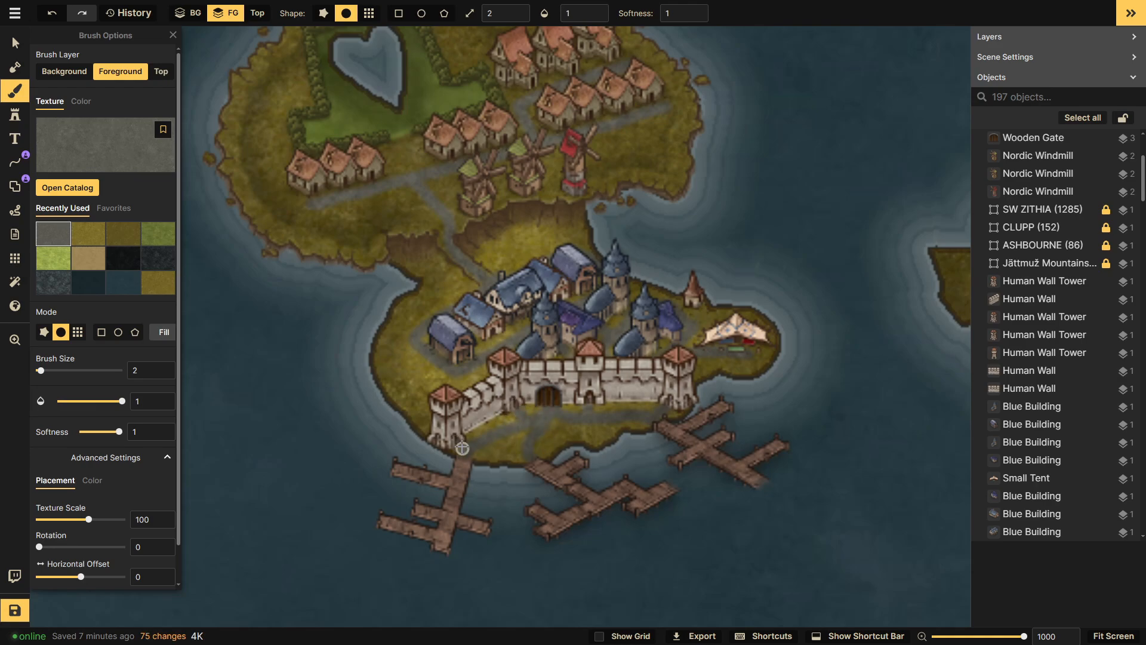
- Clear the windmill search in the stamp catalog and browse the Fantasy World stamps down to the Holidays pack
{"action": "left_click", "coordinate": [15, 114]}
{"action": "left_click", "coordinate": [52, 121]}
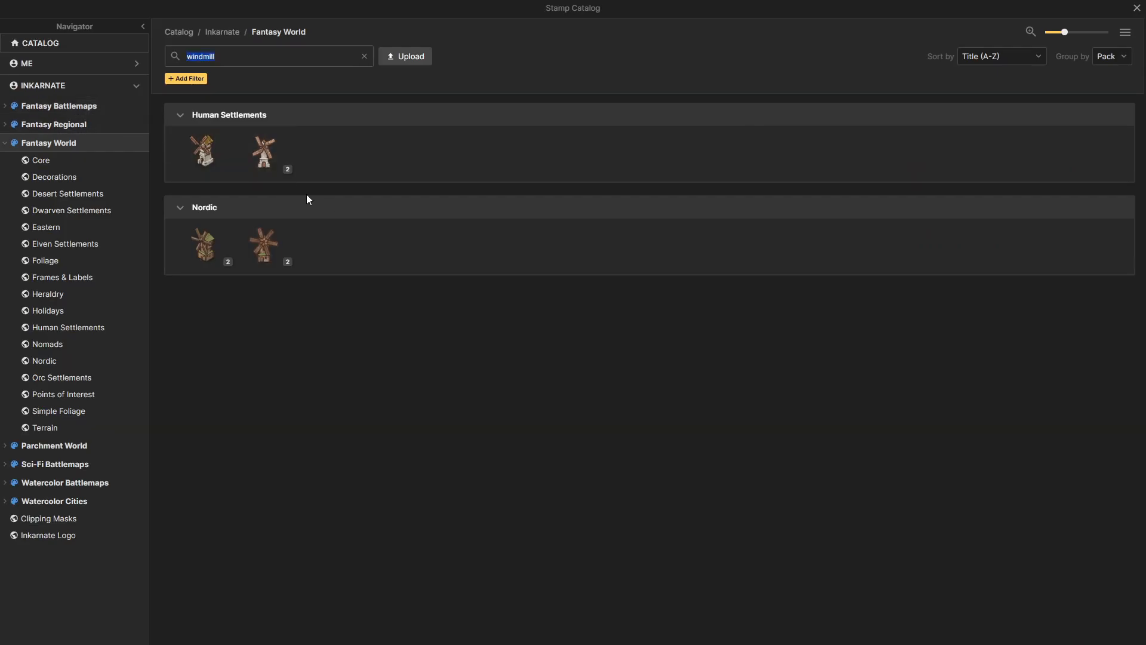
{"action": "left_click", "coordinate": [364, 57]}
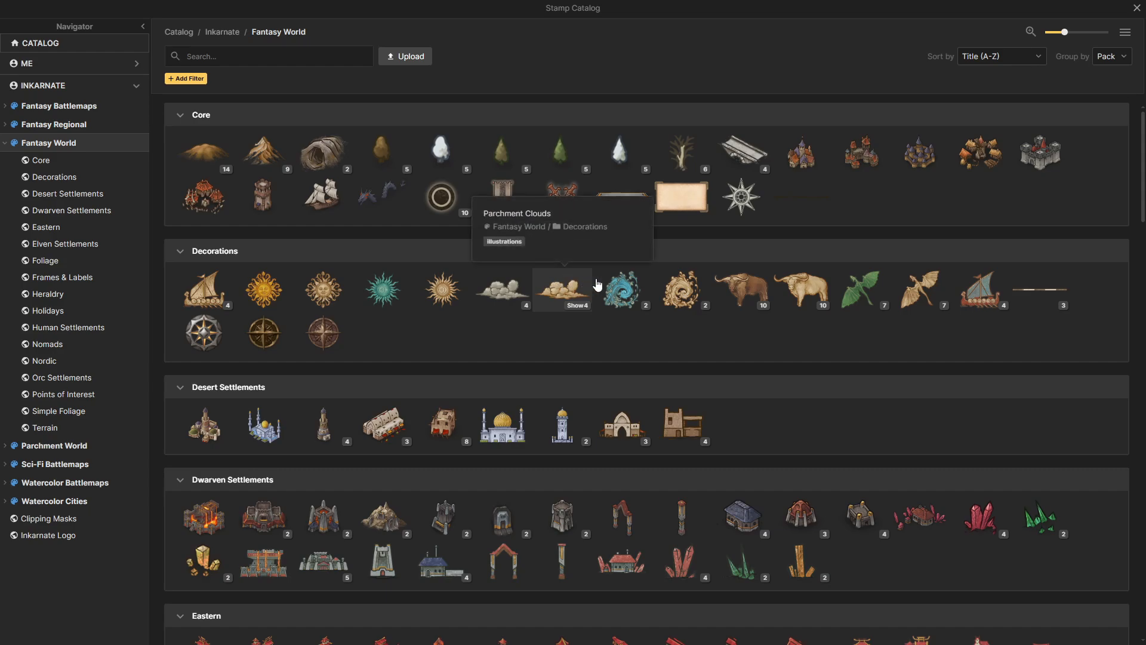
{"action": "scroll", "coordinate": [589, 313], "scroll_direction": "down", "scroll_amount": 2}
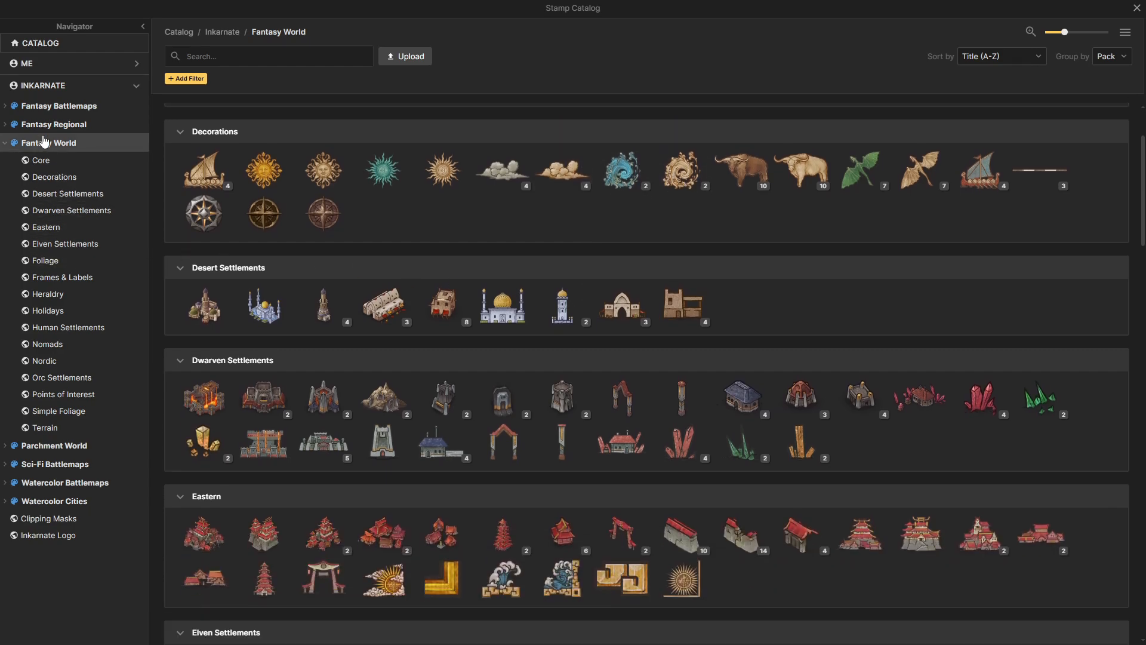
{"action": "scroll", "coordinate": [531, 266], "scroll_direction": "down", "scroll_amount": 8}
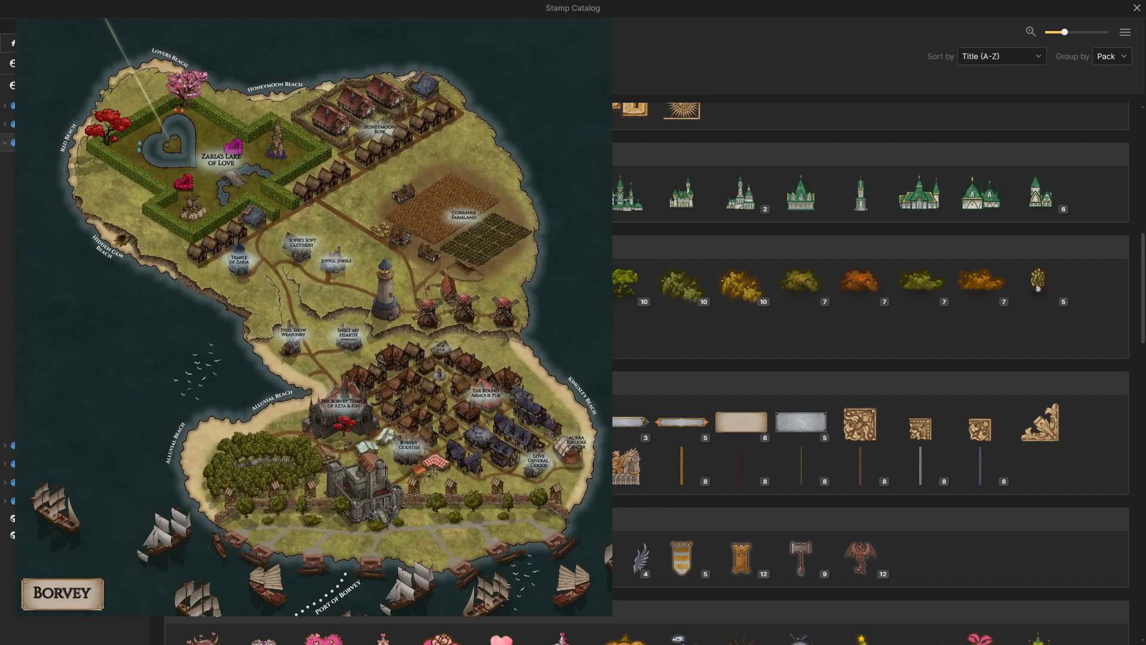
{"action": "scroll", "coordinate": [1038, 288], "scroll_direction": "down", "scroll_amount": 8}
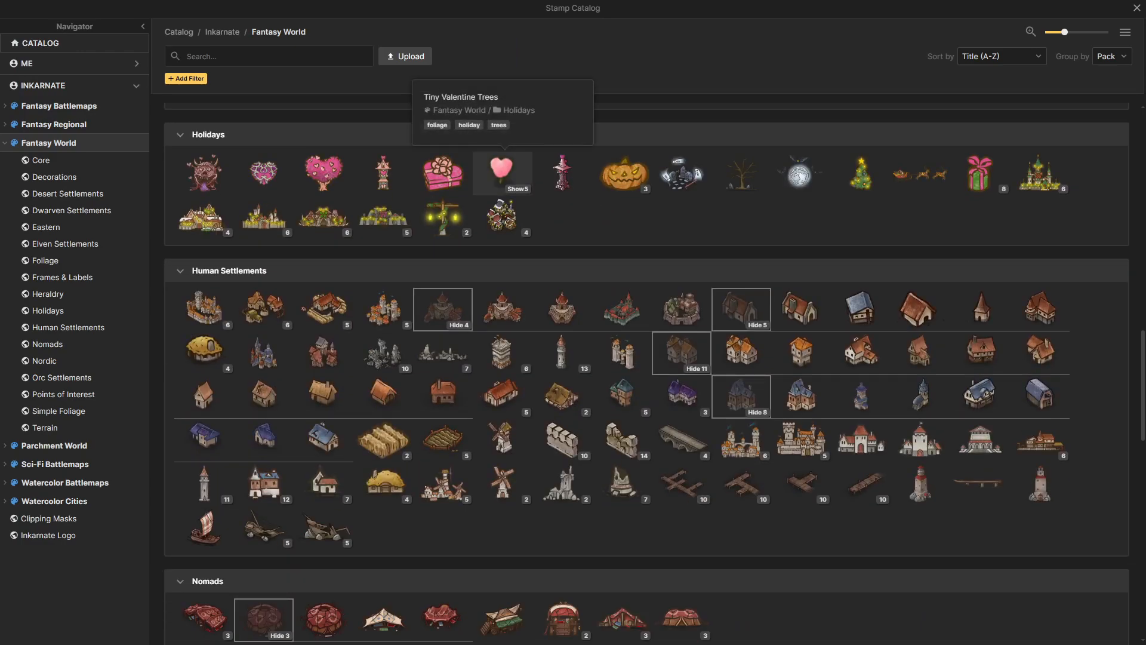
- Choose the Tiny Valentine Trees stamp and place its first variant at scale 47 on the hedge corner northeast of the heart-shaped lake
{"action": "left_click", "coordinate": [517, 189]}
{"action": "left_click", "coordinate": [517, 191]}
{"action": "left_click", "coordinate": [510, 180]}
{"action": "left_click_drag", "start_coordinate": [375, 135], "coordinate": [398, 229]}
{"action": "left_click", "coordinate": [80, 91]}
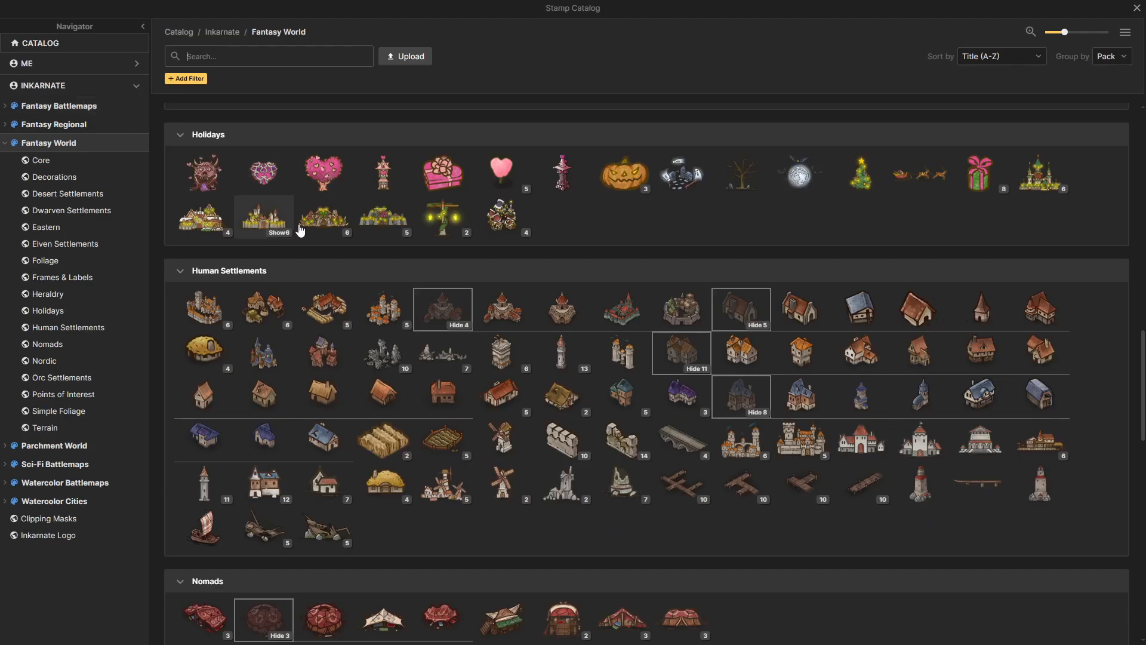
{"action": "left_click", "coordinate": [505, 178]}
{"action": "left_click", "coordinate": [166, 306]}
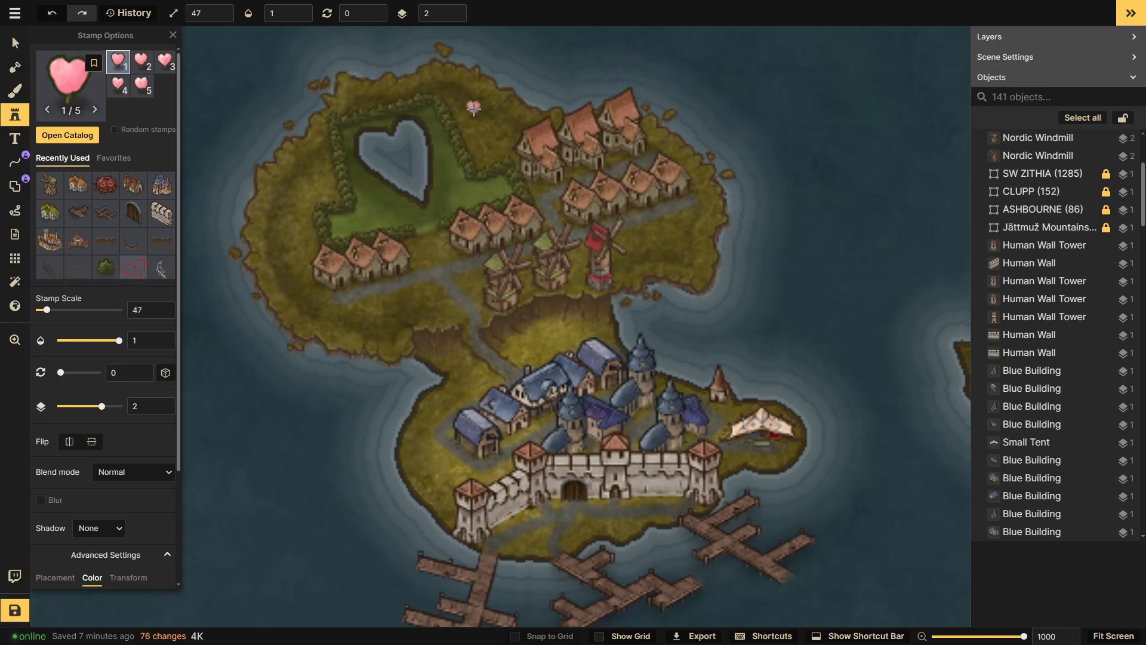
{"action": "left_click", "coordinate": [429, 109]}
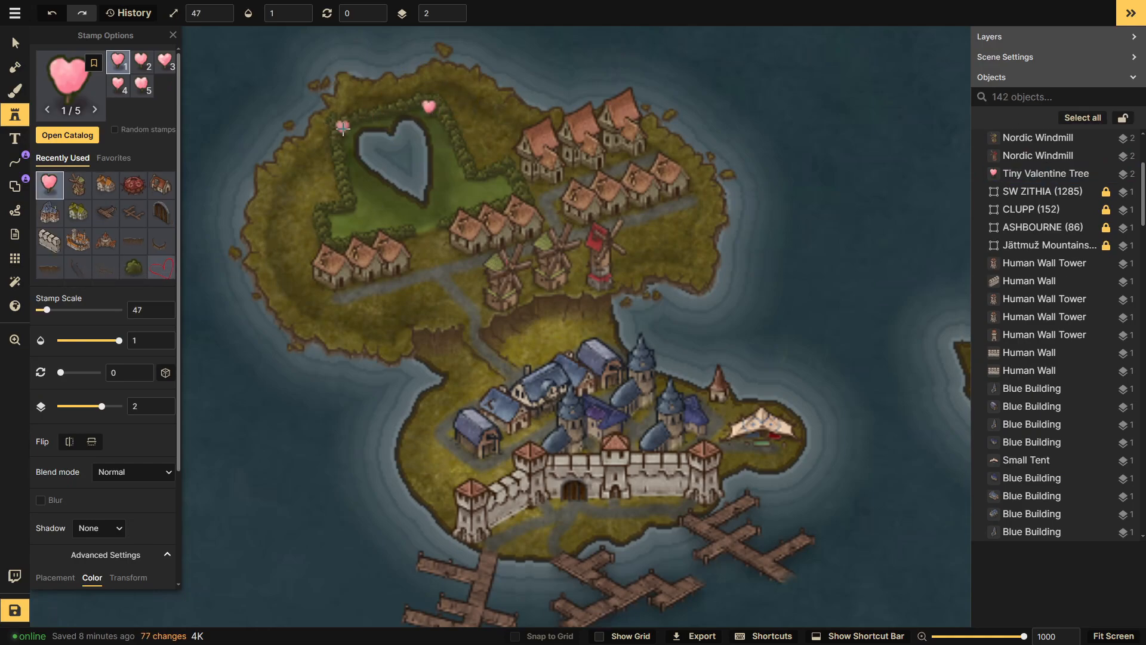
- Collapse the expanded stamp groups in the catalog's Human Settlements pack
{"action": "left_click", "coordinate": [67, 135]}
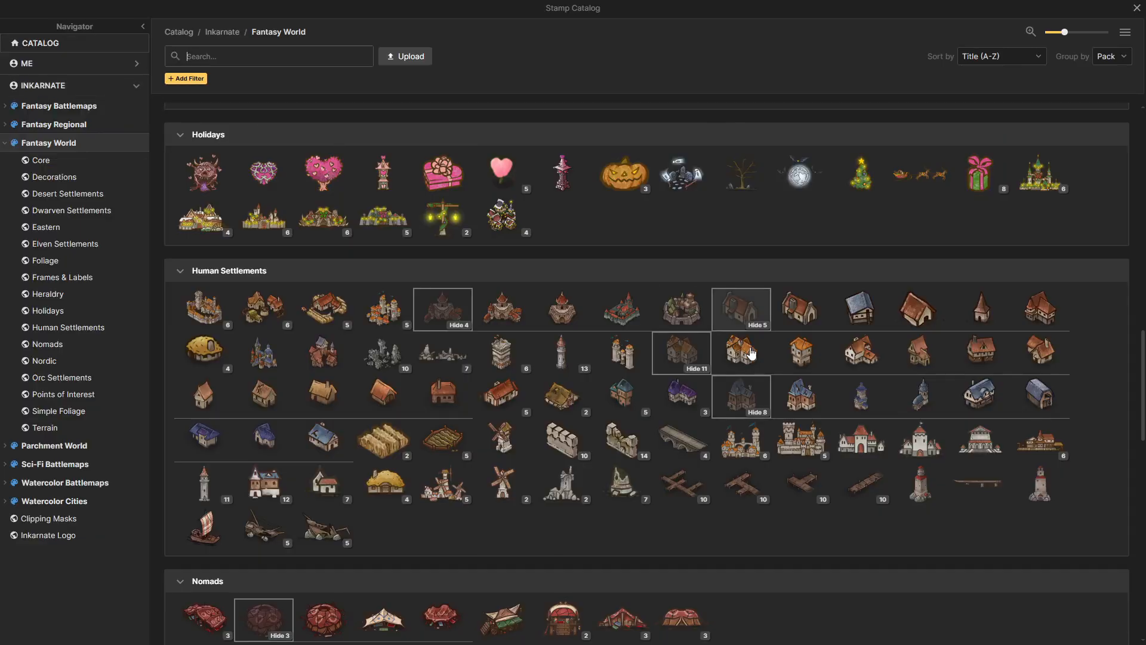
{"action": "left_click", "coordinate": [454, 326]}
{"action": "left_click", "coordinate": [459, 369]}
{"action": "left_click", "coordinate": [507, 324]}
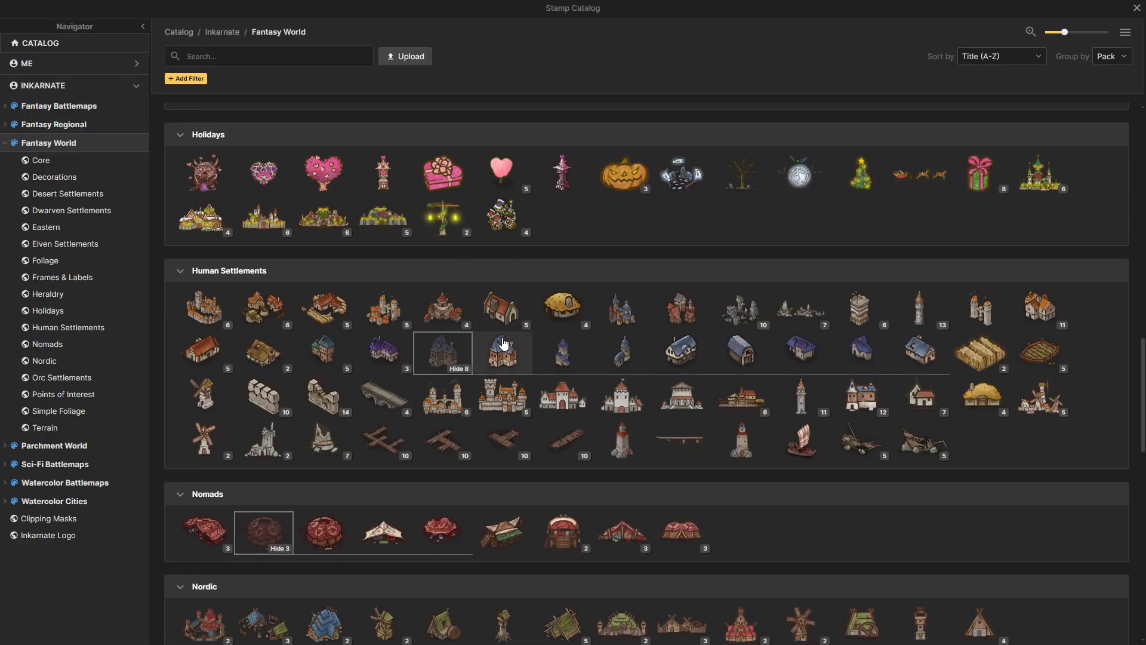
{"action": "left_click", "coordinate": [457, 364]}
- Choose the Pointy Autumn Trees from the Simple Foliage pack and place one on the hedge corner northwest of the heart-shaped lake
{"action": "scroll", "coordinate": [525, 350], "scroll_direction": "down", "scroll_amount": 10}
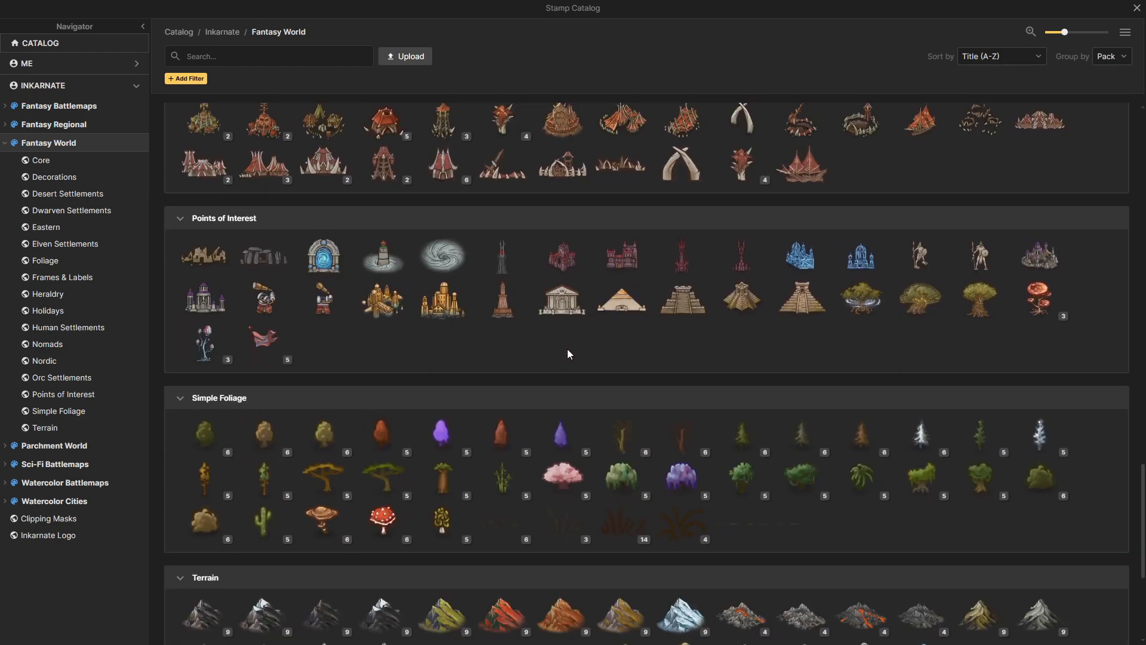
{"action": "scroll", "coordinate": [568, 349], "scroll_direction": "down", "scroll_amount": 2}
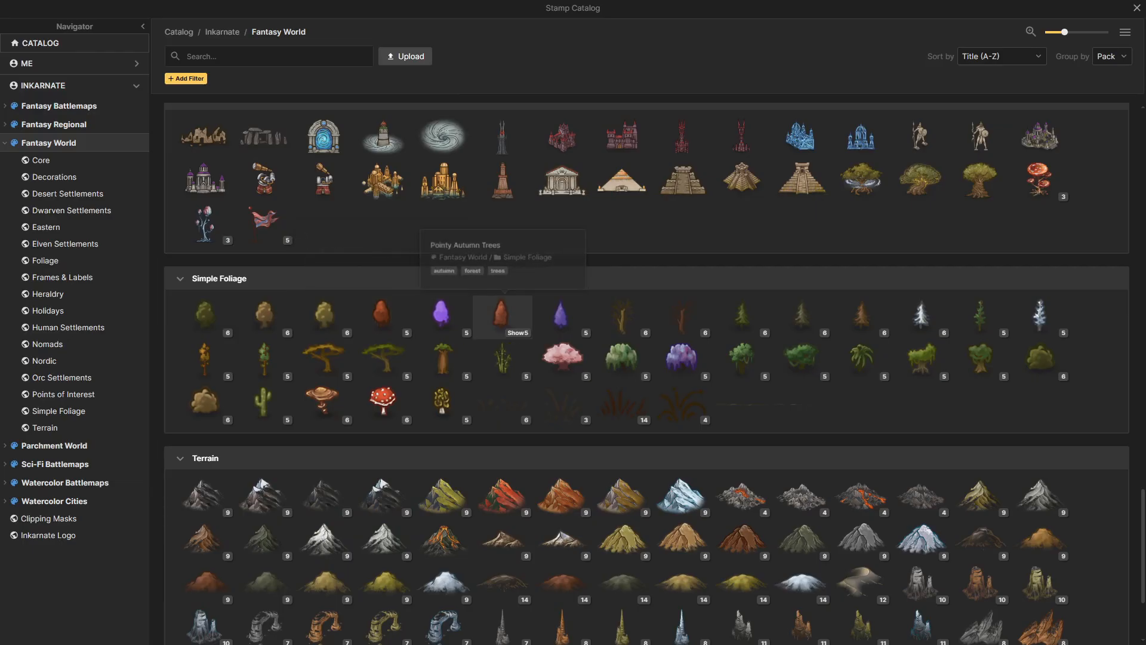
{"action": "left_click", "coordinate": [381, 313]}
{"action": "left_click", "coordinate": [348, 132]}
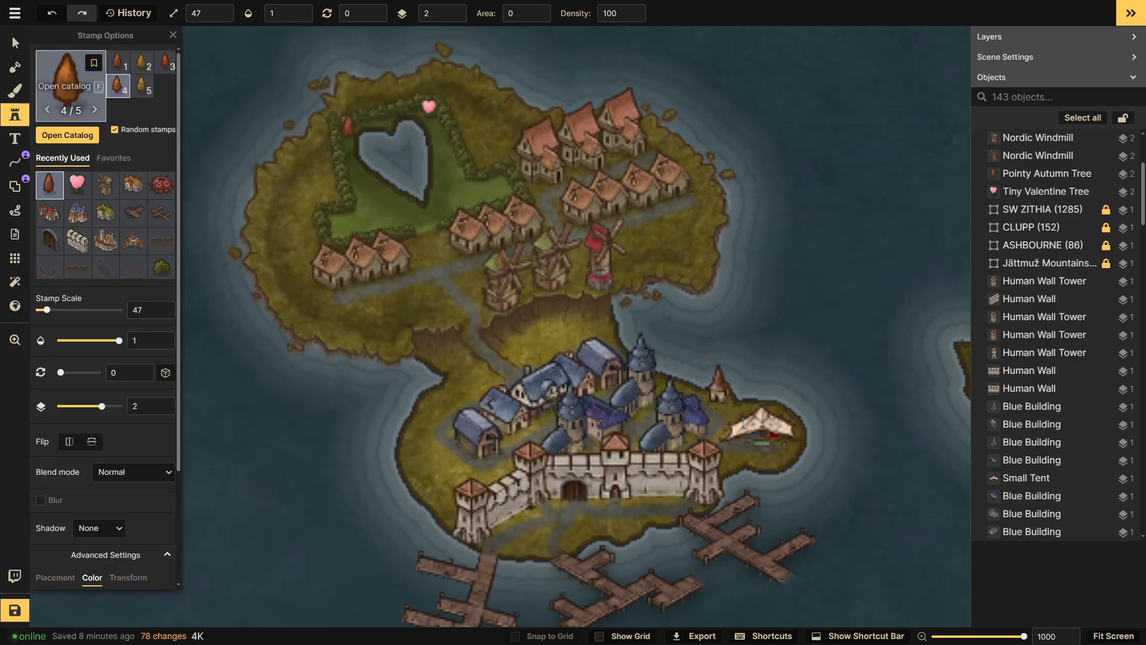
- Choose the Green Karsts from the Terrain pack, set the scale to 14, and place the first variant at the garden's east side
{"action": "left_click", "coordinate": [84, 96]}
{"action": "scroll", "coordinate": [608, 412], "scroll_direction": "down", "scroll_amount": 10}
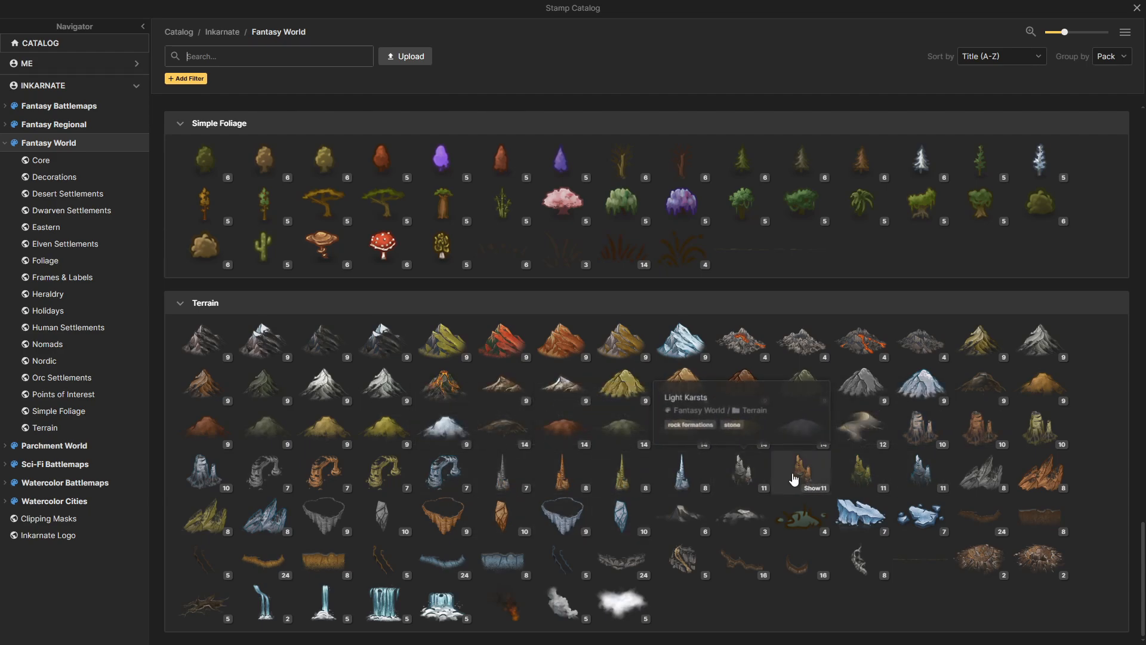
{"action": "left_click", "coordinate": [863, 475]}
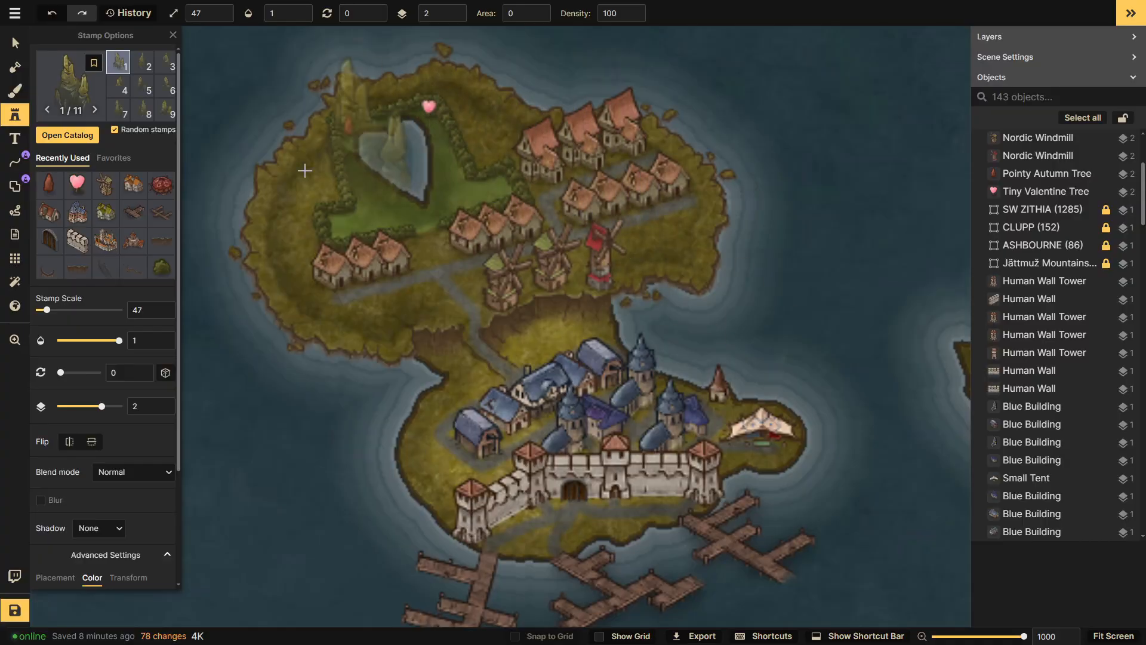
{"action": "left_click", "coordinate": [163, 314]}
{"action": "left_click", "coordinate": [163, 314]}
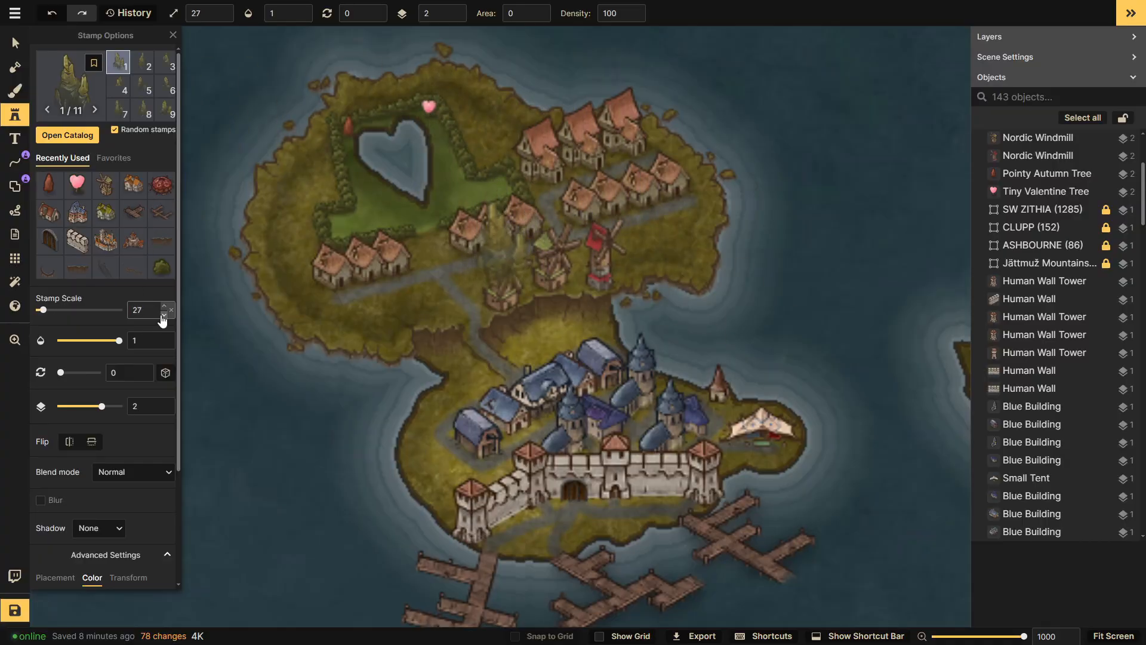
{"action": "left_click", "coordinate": [164, 315]}
{"action": "left_click", "coordinate": [469, 182]}
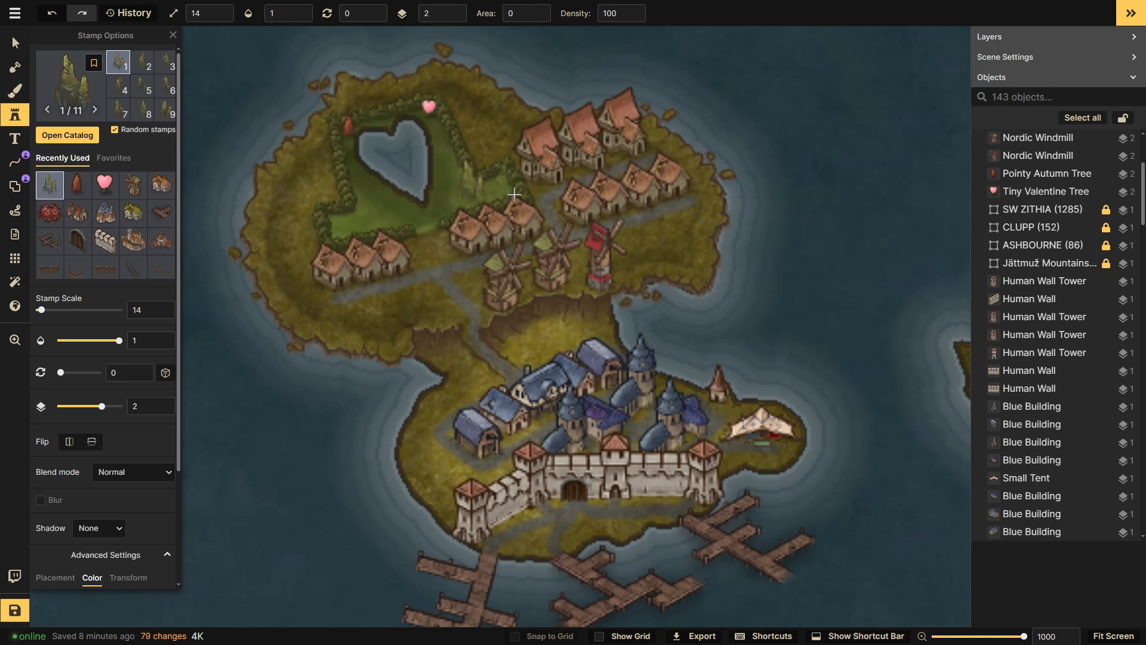
- Place the fourth Green Karst variant at the southwest corner of the hedged garden
{"action": "left_click", "coordinate": [67, 135]}
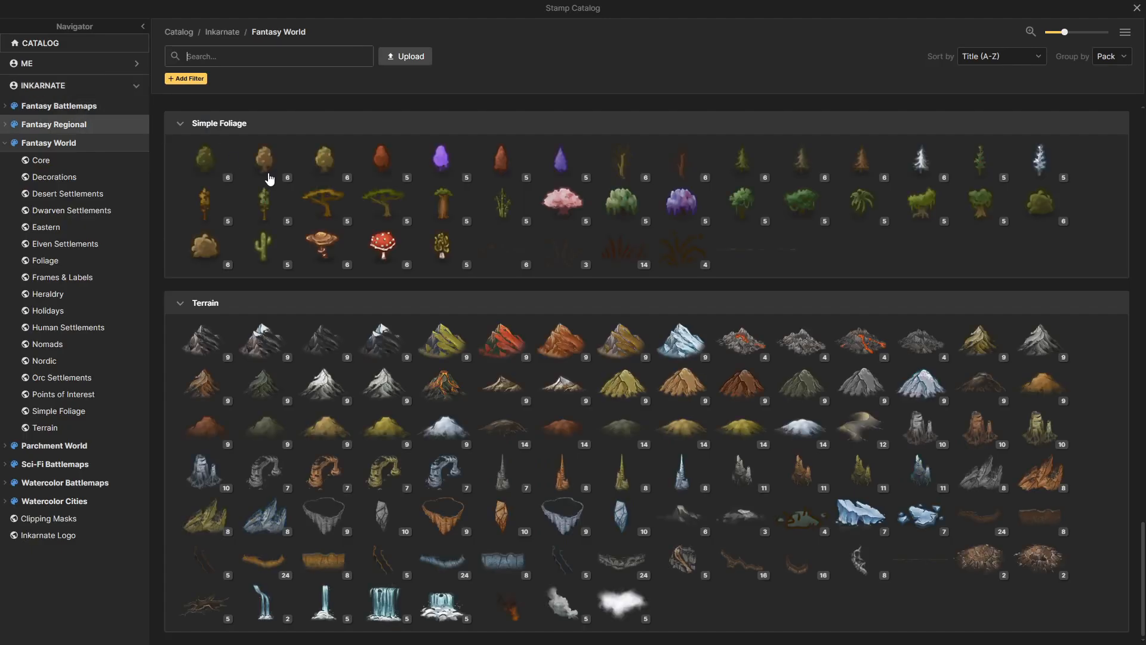
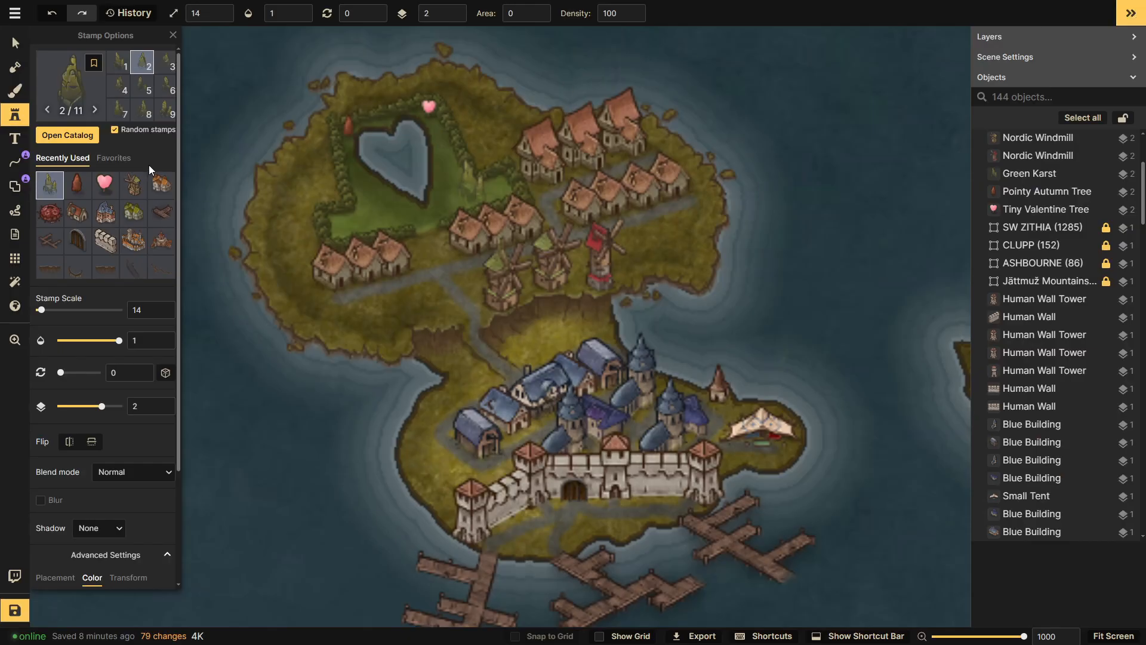
{"action": "left_click", "coordinate": [119, 86]}
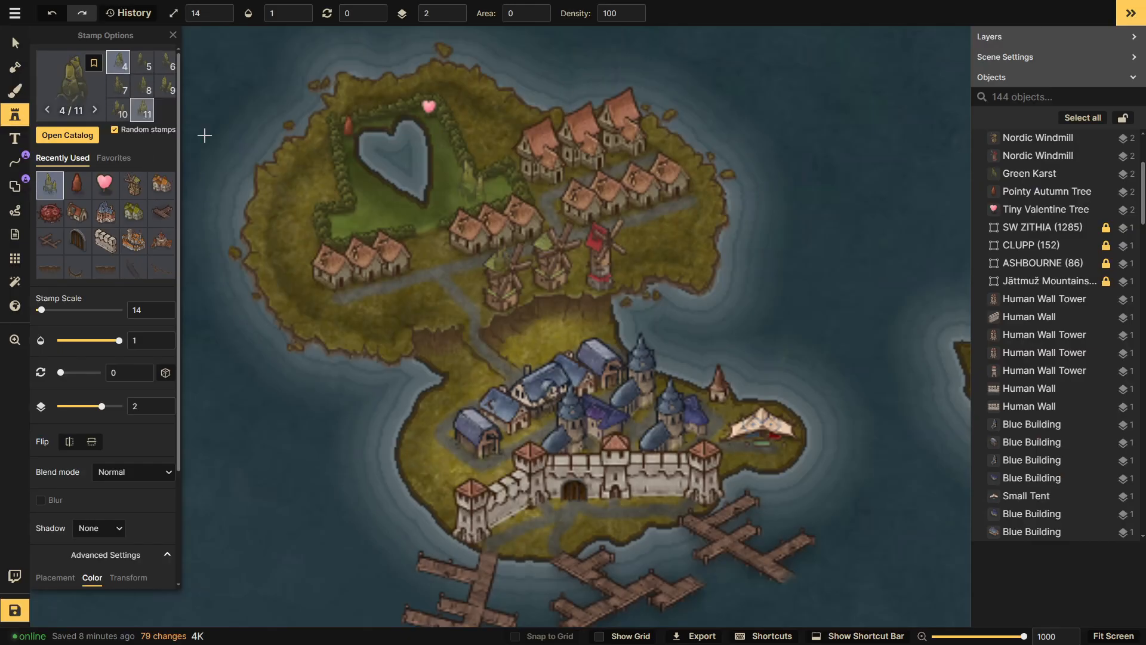
{"action": "left_click", "coordinate": [353, 222]}
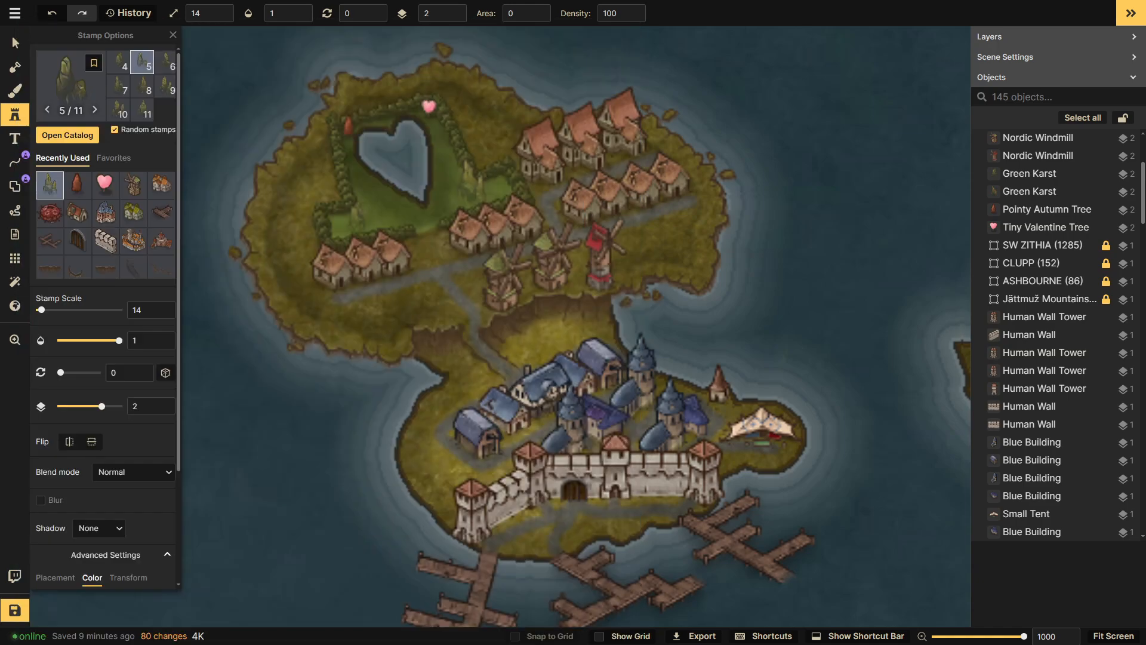
- Carve a small curved pond south of the heart-shaped lake by subtracting land mask with a size 1 brush
{"action": "left_click", "coordinate": [15, 67]}
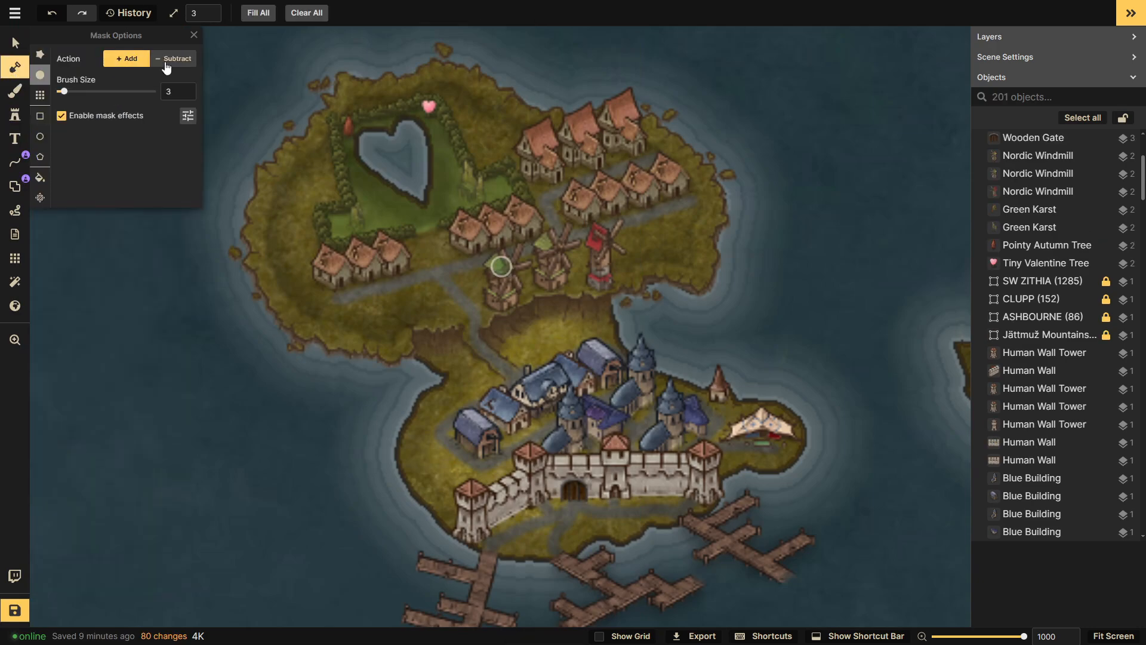
{"action": "left_click", "coordinate": [173, 58]}
{"action": "left_click_drag", "start_coordinate": [62, 93], "coordinate": [59, 94]}
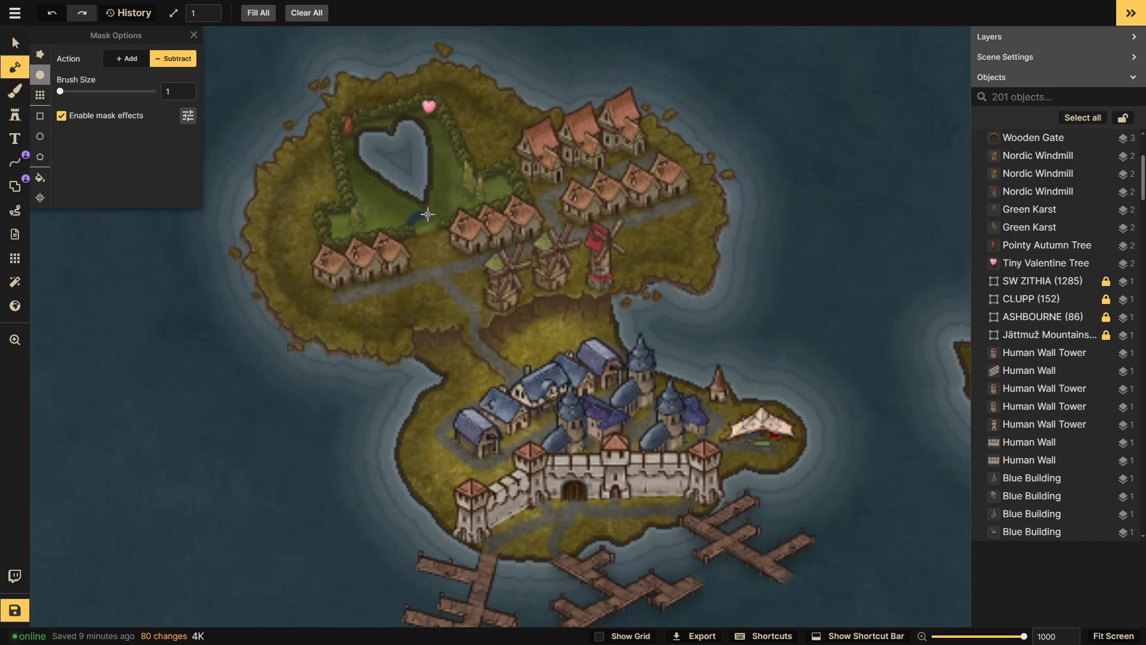
{"action": "left_click", "coordinate": [446, 219]}
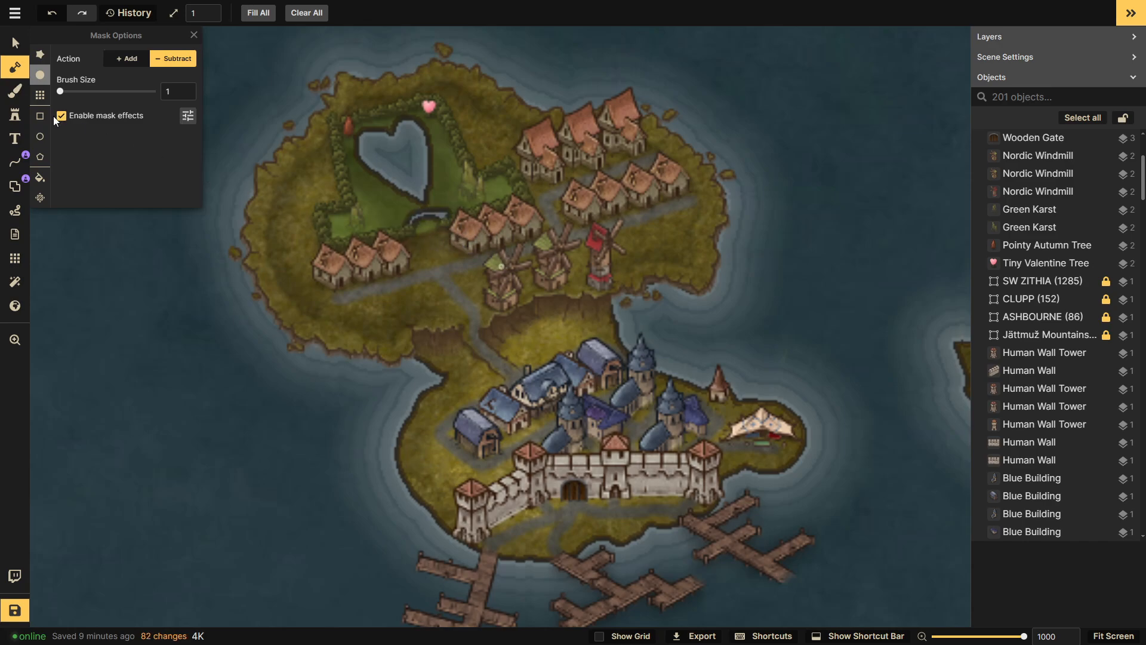
- Search the stamp catalog for "arch", try a Green Mesa Arch over the small curved pond, and delete it
{"action": "key", "text": "s"}
{"action": "left_click", "coordinate": [72, 95]}
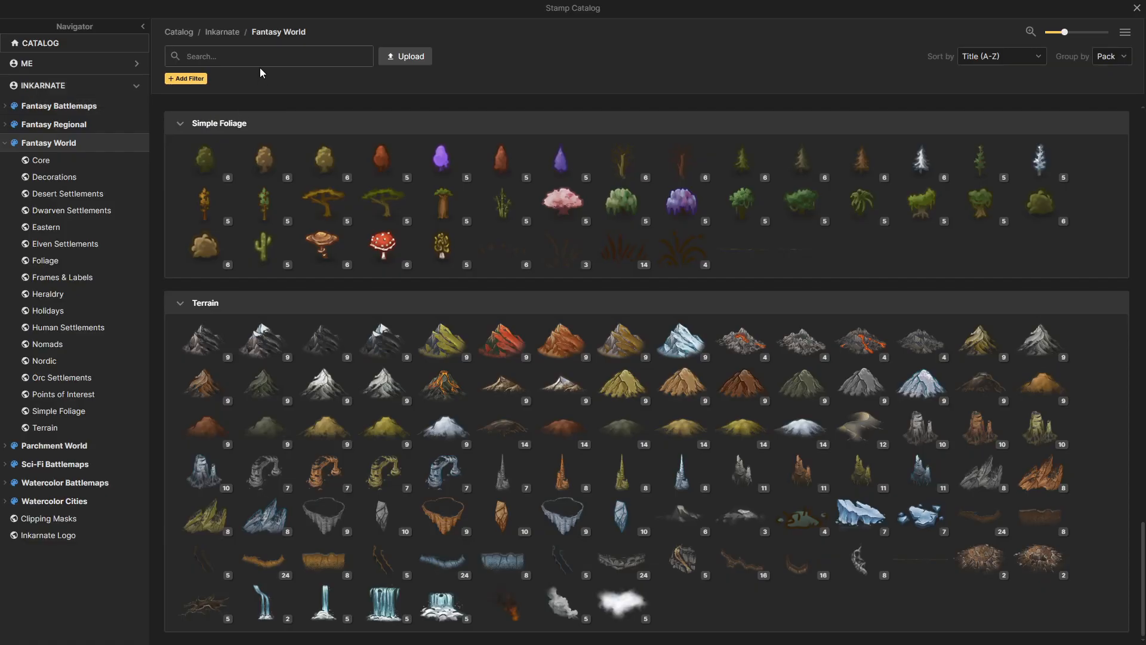
{"action": "type", "text": "arch"}
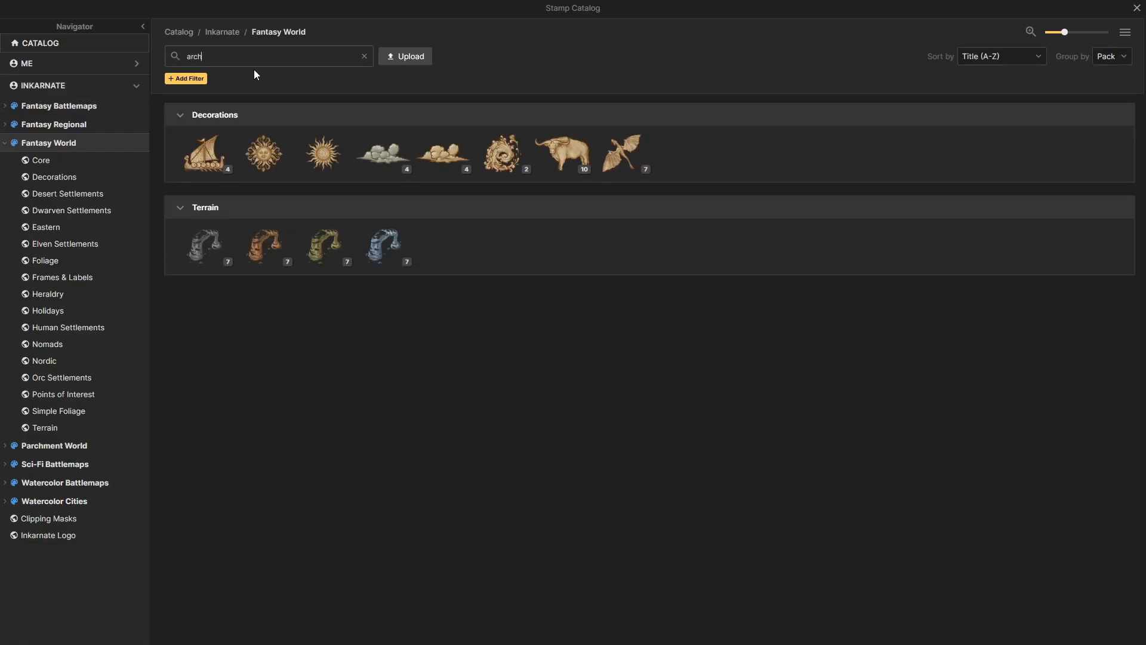
{"action": "left_click", "coordinate": [314, 251]}
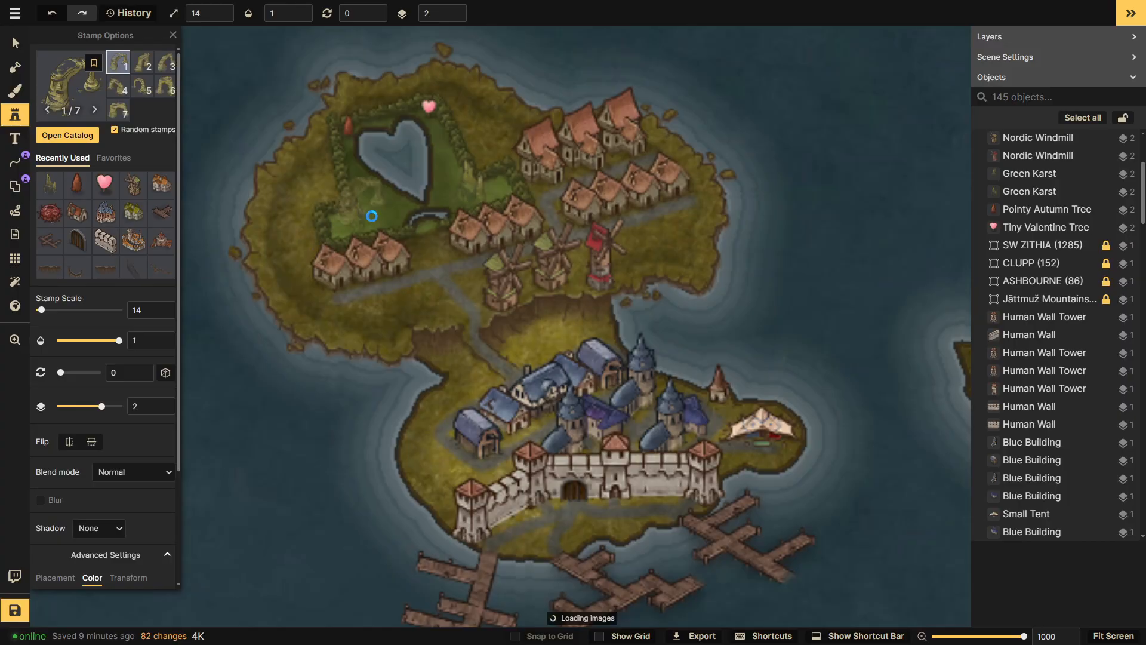
{"action": "left_click", "coordinate": [429, 233]}
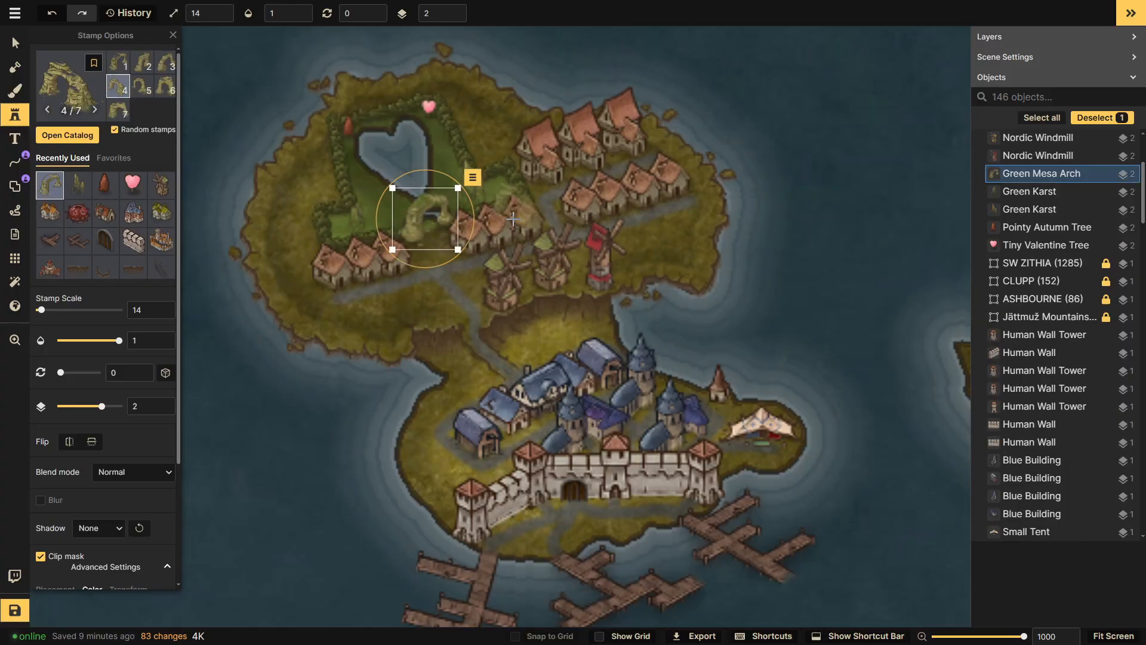
{"action": "key", "text": "Delete"}
{"action": "left_click", "coordinate": [22, 51]}
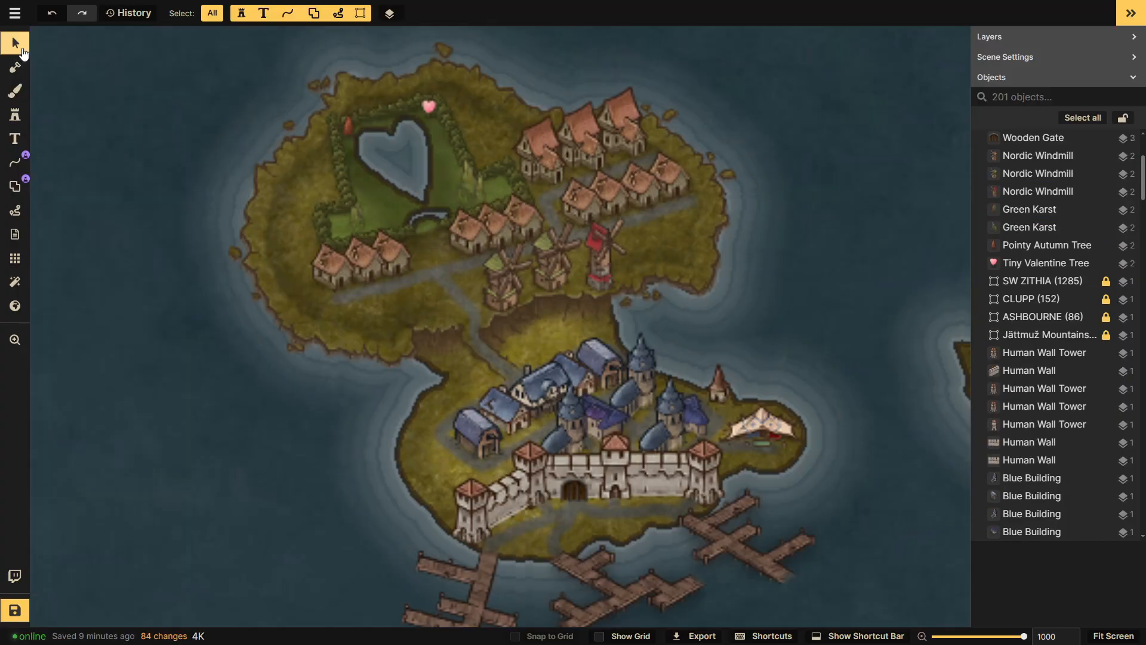
{"action": "scroll", "coordinate": [301, 245], "scroll_direction": "down", "scroll_amount": 4}
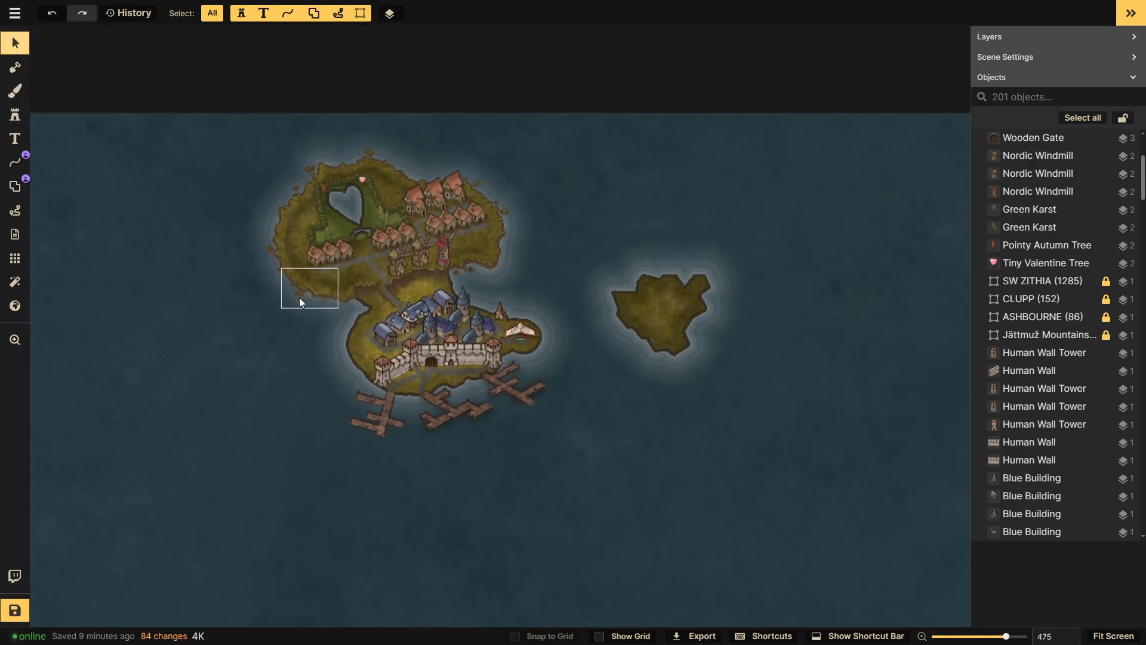
{"action": "scroll", "coordinate": [300, 302], "scroll_direction": "up", "scroll_amount": 2}
{"action": "scroll", "coordinate": [255, 254], "scroll_direction": "up", "scroll_amount": 1}
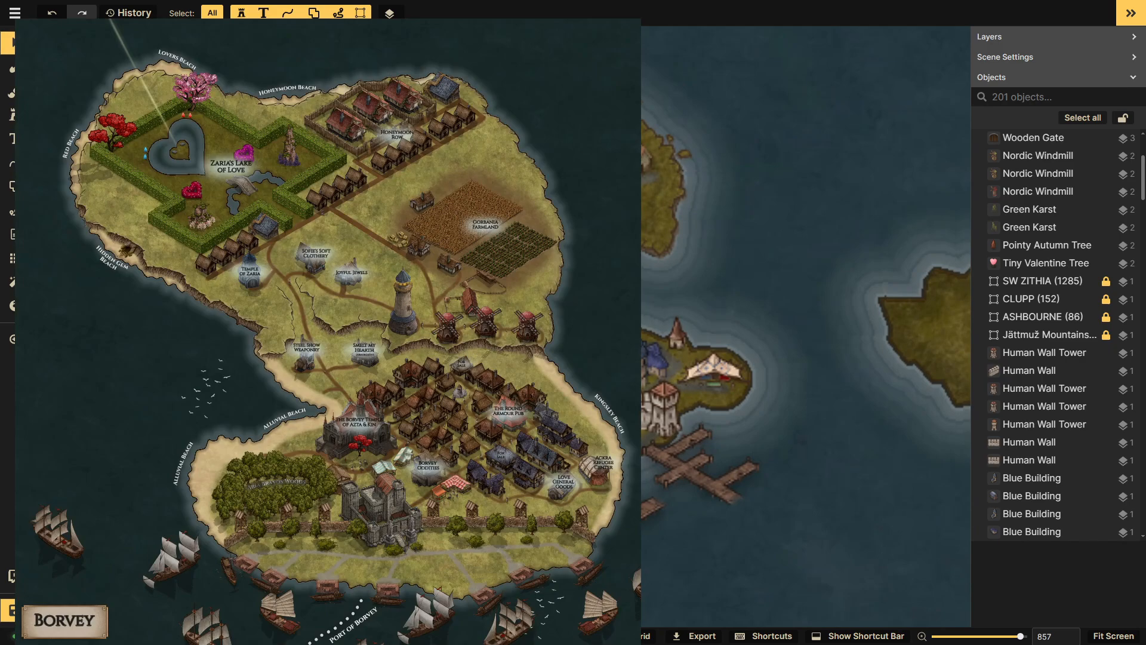
{"action": "scroll", "coordinate": [449, 381], "scroll_direction": "up", "scroll_amount": 3}
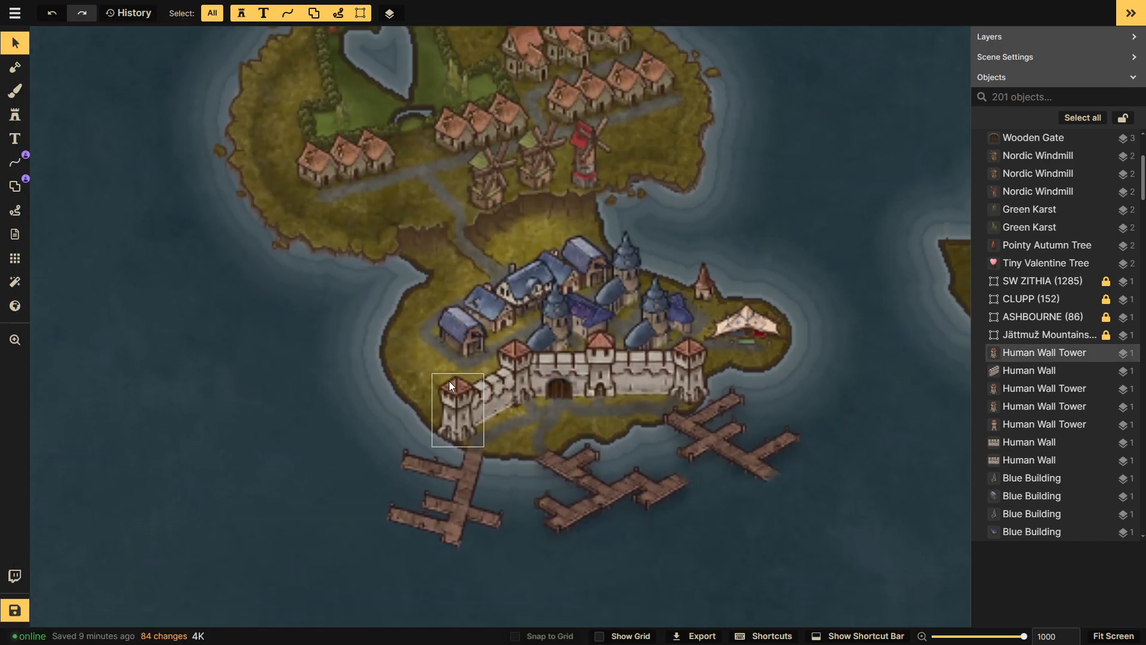
- Add land mask with a size 3 brush to widen the town's western coast and extend the shore beside the small tower
{"action": "left_click", "coordinate": [16, 75]}
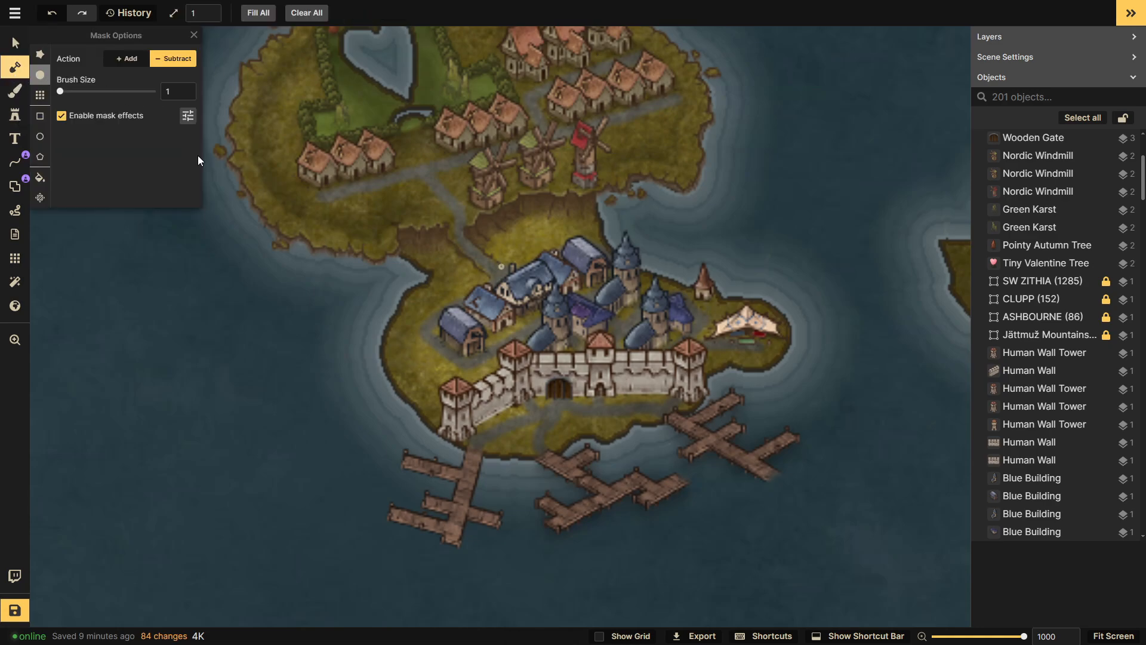
{"action": "left_click", "coordinate": [142, 61]}
{"action": "mouse_move", "coordinate": [401, 308]}
{"action": "left_mouse_down"}
{"action": "mouse_move", "coordinate": [371, 362]}
{"action": "mouse_move", "coordinate": [383, 409]}
{"action": "mouse_move", "coordinate": [425, 425]}
{"action": "mouse_move", "coordinate": [384, 367]}
{"action": "mouse_move", "coordinate": [418, 402]}
{"action": "left_mouse_up"}
{"action": "mouse_move", "coordinate": [359, 382]}
{"action": "left_mouse_down"}
{"action": "mouse_move", "coordinate": [387, 302]}
{"action": "mouse_move", "coordinate": [340, 353]}
{"action": "mouse_move", "coordinate": [381, 419]}
{"action": "left_mouse_up"}
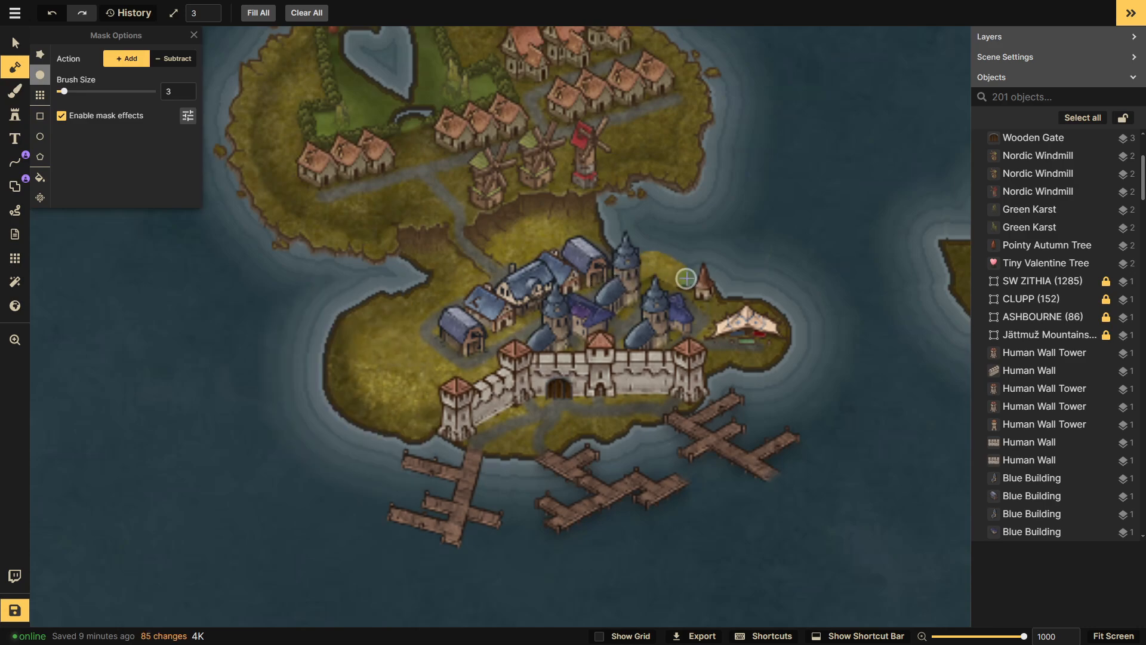
{"action": "mouse_move", "coordinate": [727, 286]}
{"action": "left_mouse_down"}
{"action": "mouse_move", "coordinate": [725, 297]}
{"action": "mouse_move", "coordinate": [718, 261]}
{"action": "left_mouse_up"}
- Move the small red-roofed tower slightly northeast onto the extended shore above the tent
{"action": "left_click", "coordinate": [12, 43]}
{"action": "left_click", "coordinate": [701, 276]}
{"action": "left_click", "coordinate": [816, 239]}
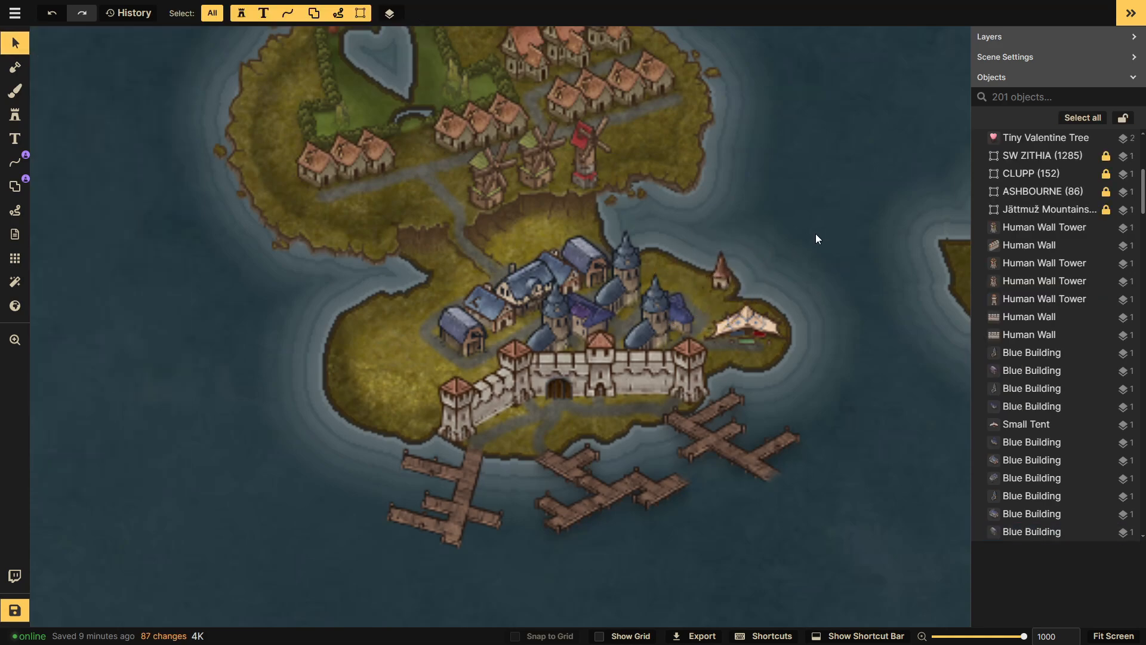
{"action": "left_click", "coordinate": [15, 138]}
{"action": "left_click", "coordinate": [15, 114]}
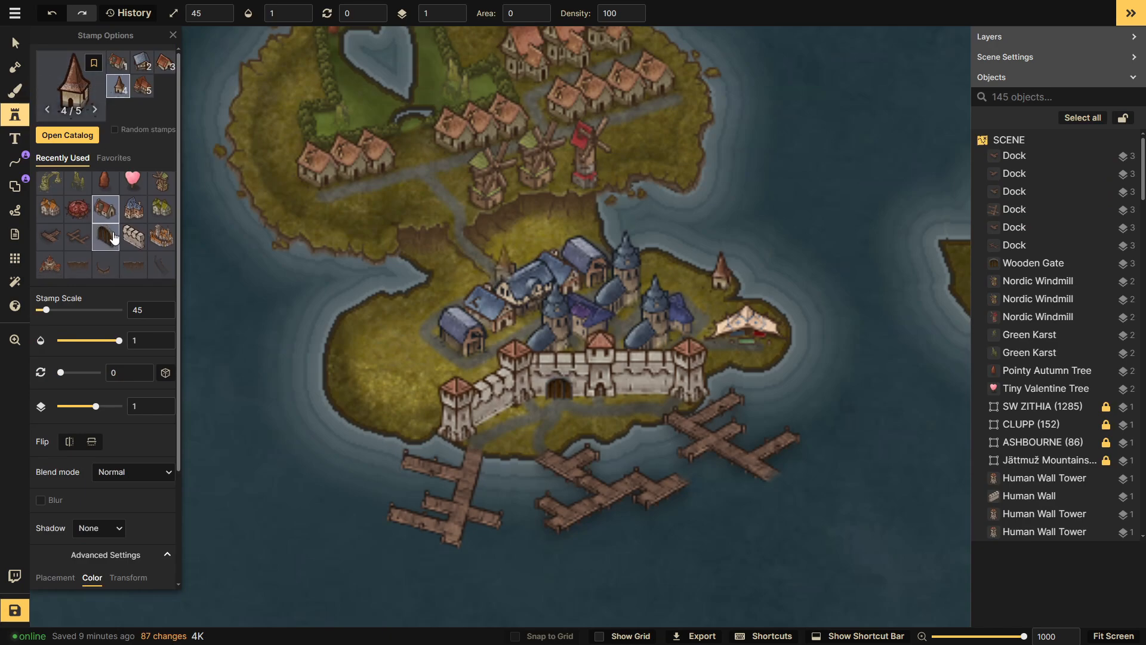
{"action": "left_click", "coordinate": [15, 43]}
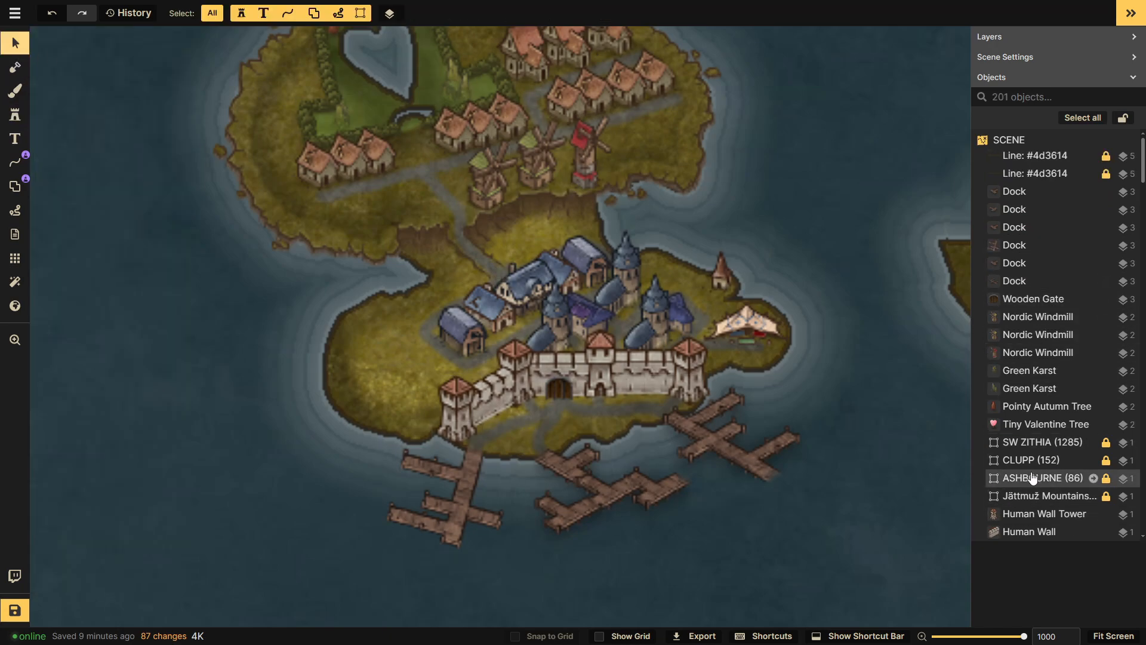
- Find the HERSTINGS group near Hersting's Keep and check the stamp settings of one of its forest trees
{"action": "scroll", "coordinate": [1030, 467], "scroll_direction": "down", "scroll_amount": 1}
{"action": "scroll", "coordinate": [619, 469], "scroll_direction": "down", "scroll_amount": 1}
{"action": "scroll", "coordinate": [299, 478], "scroll_direction": "down", "scroll_amount": 2}
{"action": "left_click_drag", "start_coordinate": [206, 445], "coordinate": [496, 291]}
{"action": "scroll", "coordinate": [340, 347], "scroll_direction": "down", "scroll_amount": 2}
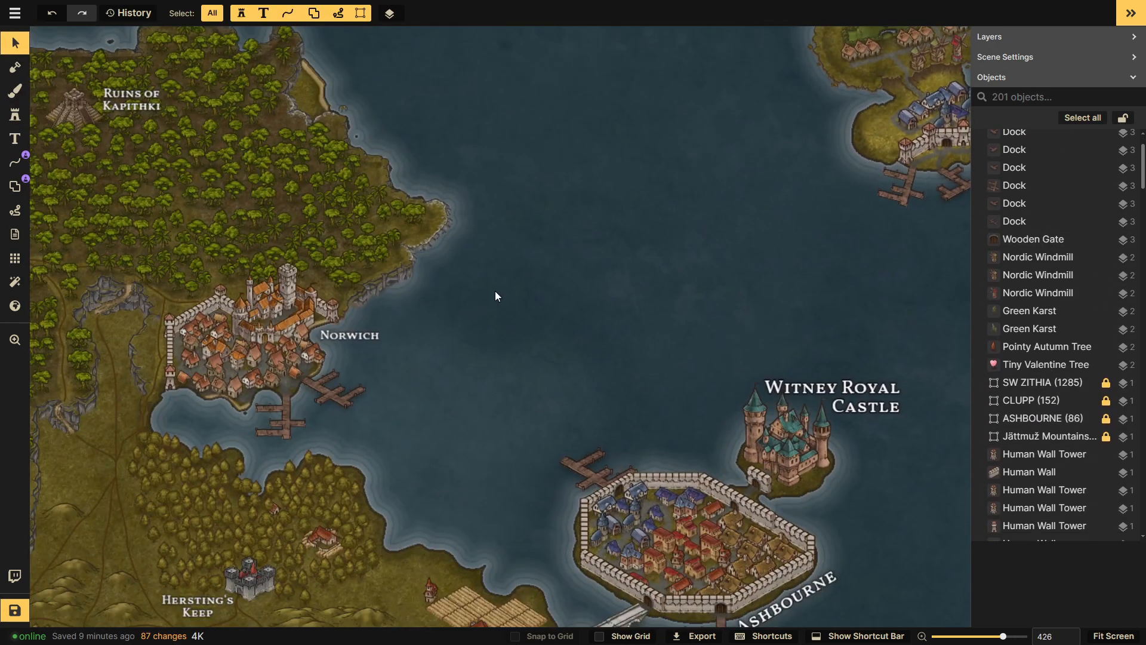
{"action": "left_click_drag", "start_coordinate": [309, 485], "coordinate": [533, 214]}
{"action": "scroll", "coordinate": [532, 214], "scroll_direction": "up", "scroll_amount": 1}
{"action": "scroll", "coordinate": [1054, 298], "scroll_direction": "down", "scroll_amount": 20}
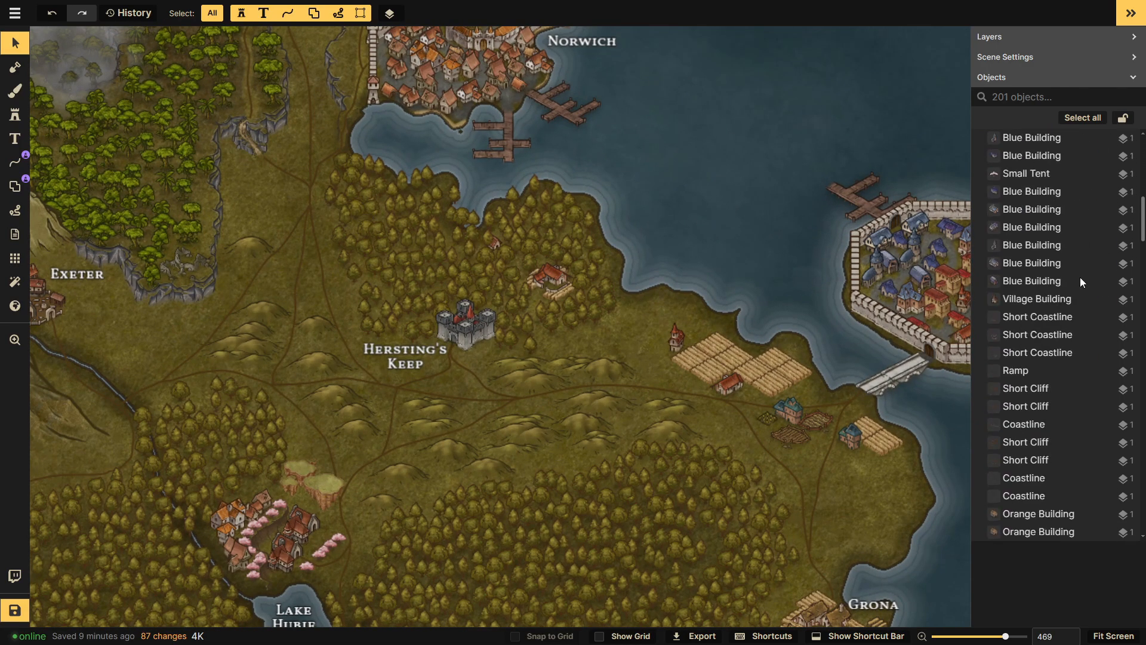
{"action": "scroll", "coordinate": [1053, 306], "scroll_direction": "down", "scroll_amount": 5}
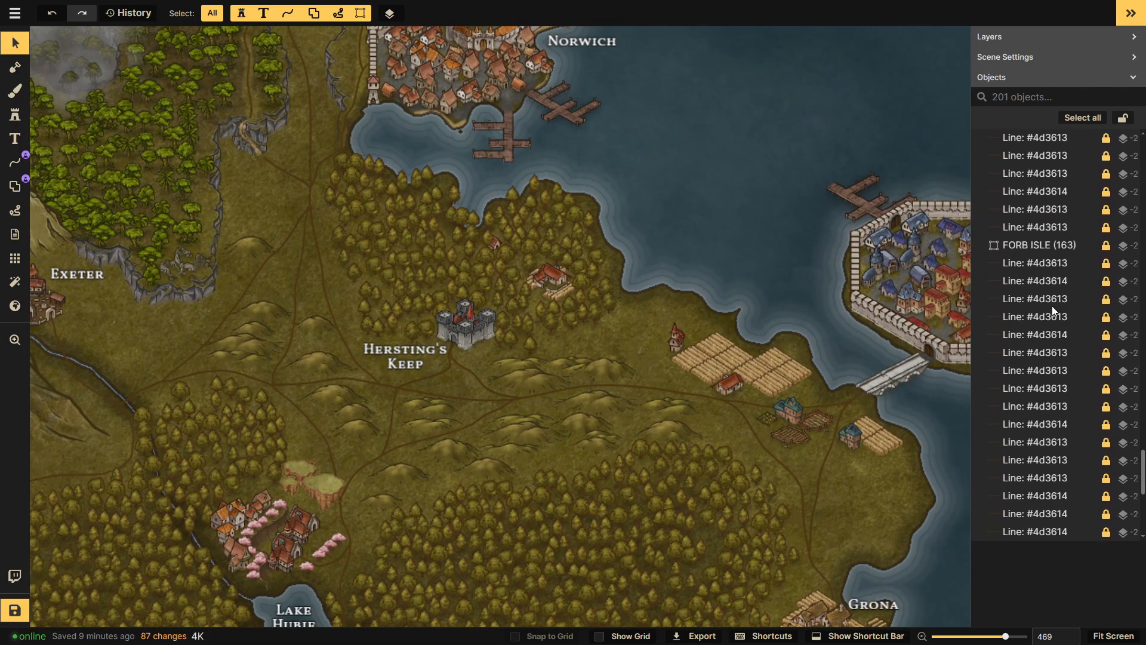
{"action": "scroll", "coordinate": [1052, 306], "scroll_direction": "up", "scroll_amount": 5}
{"action": "double_click", "coordinate": [1054, 290]}
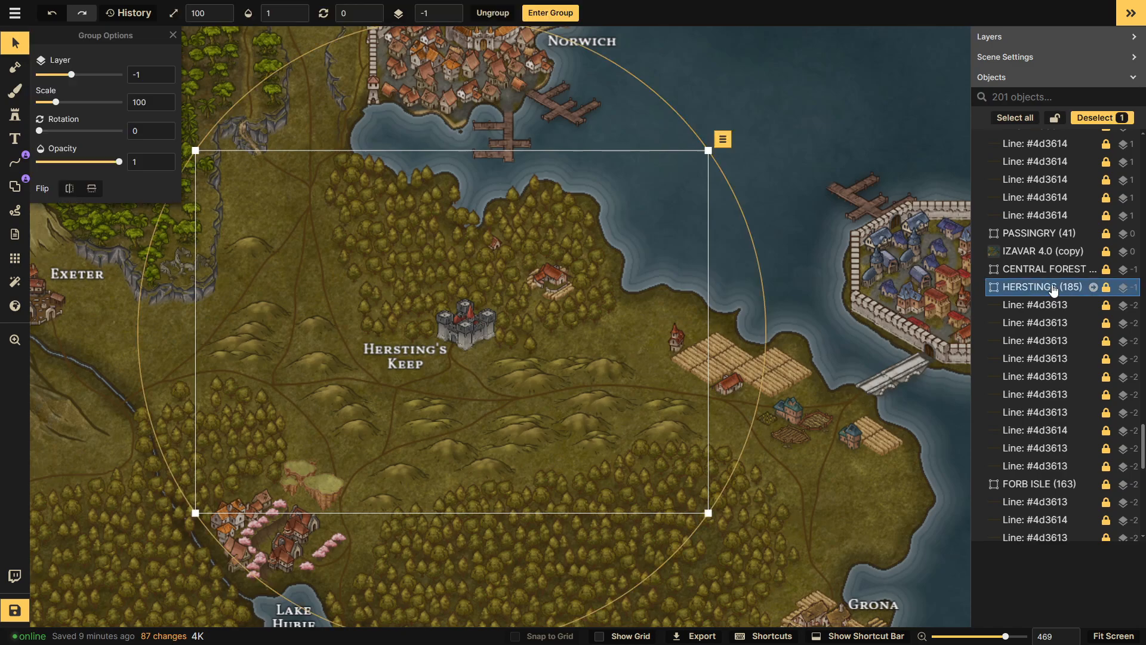
{"action": "left_click", "coordinate": [444, 224]}
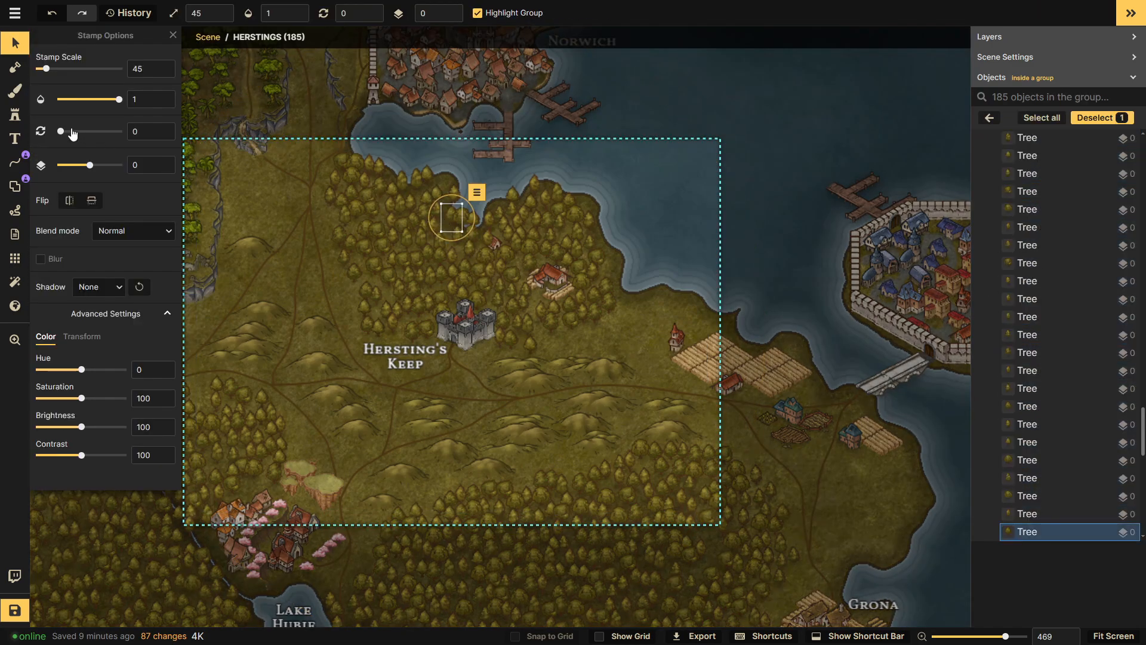
{"action": "left_click", "coordinate": [989, 117]}
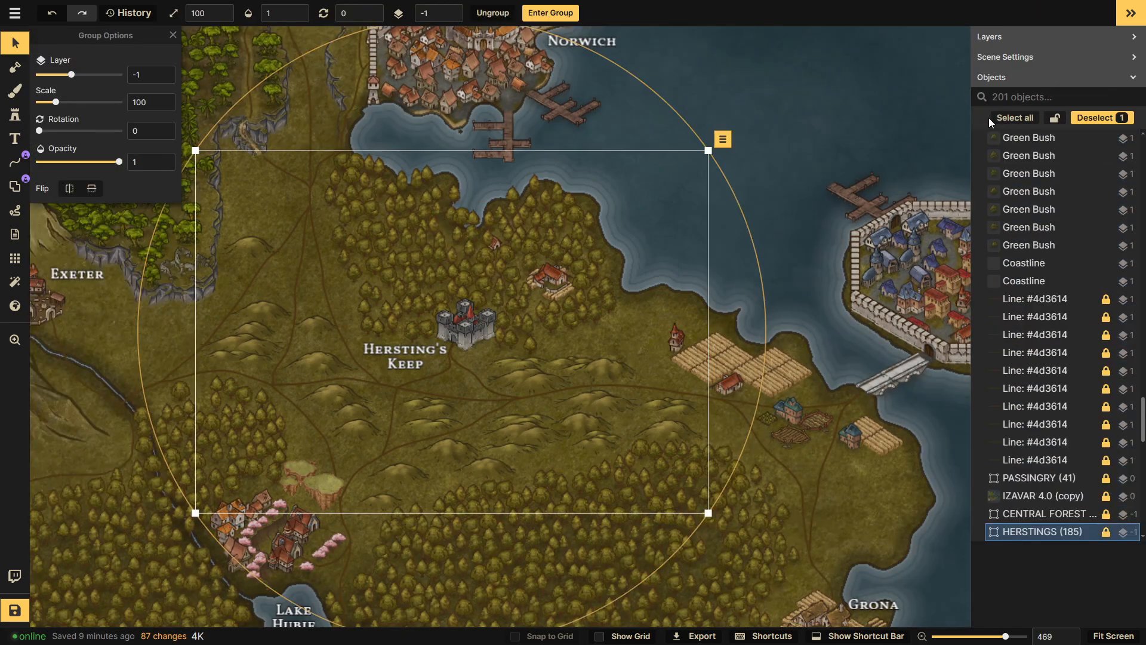
- Return to the walled town, clear the "arch" search from the stamp catalog, and choose the green round Tree from the Foliage pack
{"action": "left_click", "coordinate": [775, 113]}
{"action": "left_click_drag", "start_coordinate": [840, 108], "coordinate": [538, 355]}
{"action": "scroll", "coordinate": [424, 221], "scroll_direction": "up", "scroll_amount": 1}
{"action": "scroll", "coordinate": [424, 221], "scroll_direction": "up", "scroll_amount": 5}
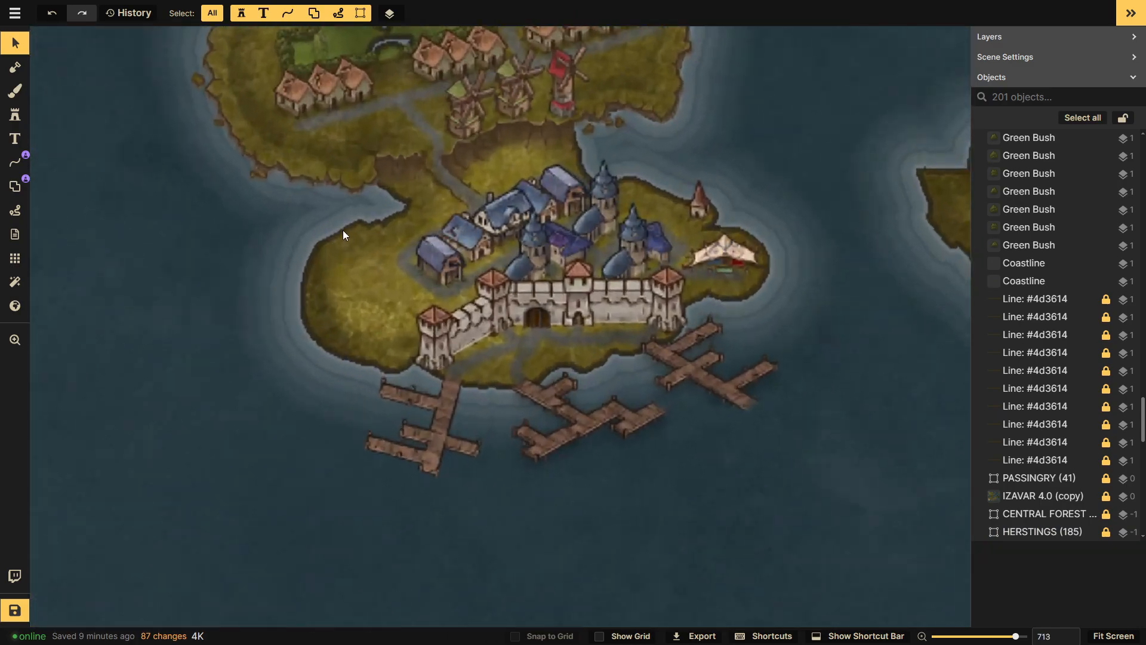
{"action": "left_click", "coordinate": [15, 115]}
{"action": "left_click", "coordinate": [46, 205]}
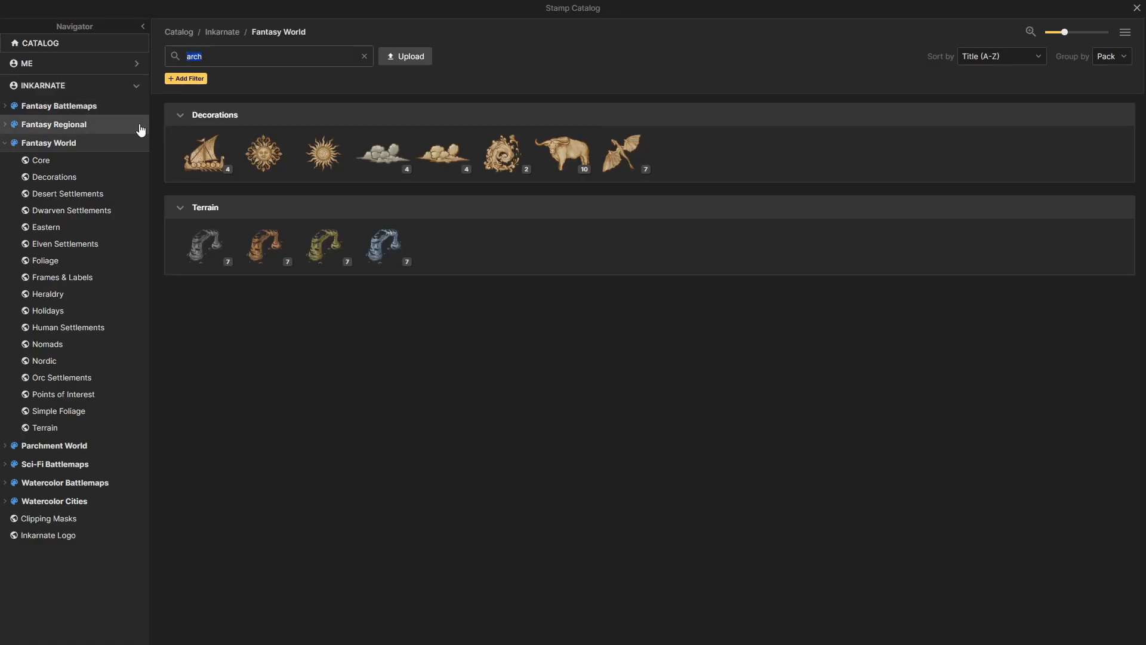
{"action": "left_click", "coordinate": [364, 55]}
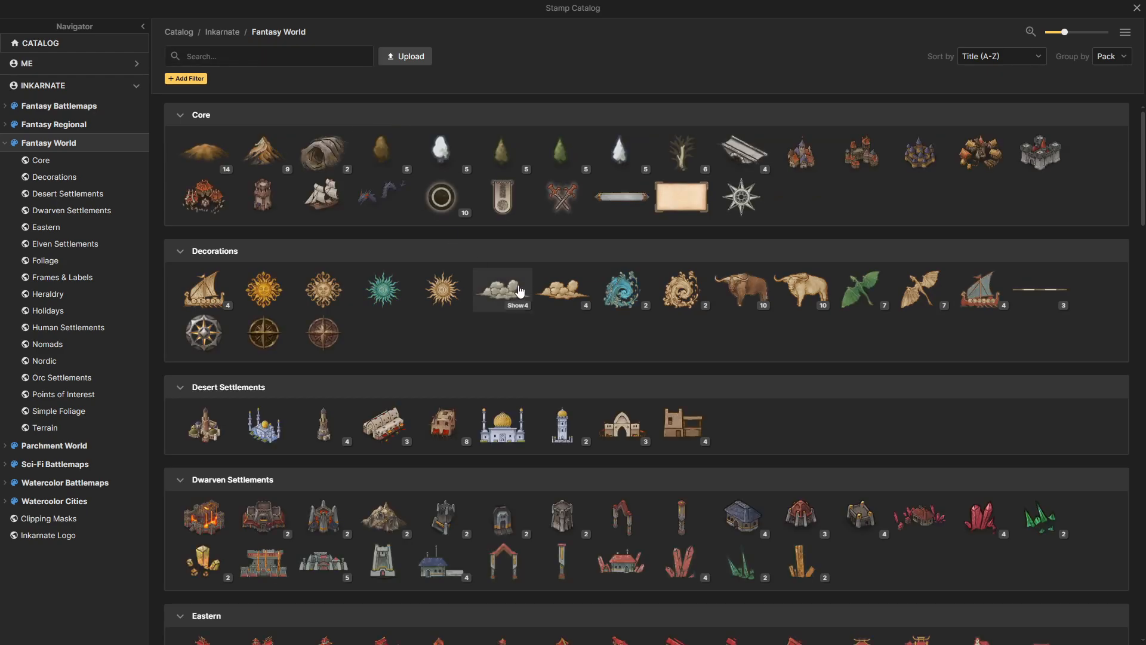
{"action": "scroll", "coordinate": [522, 276], "scroll_direction": "down", "scroll_amount": 5}
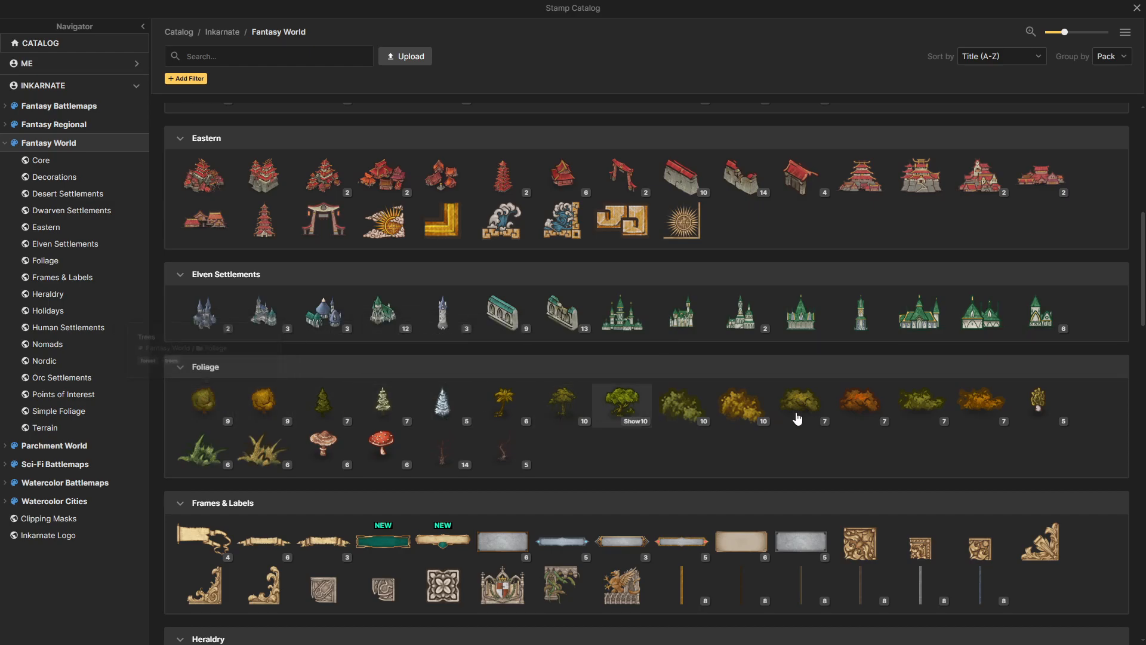
{"action": "scroll", "coordinate": [412, 419], "scroll_direction": "down", "scroll_amount": 1}
{"action": "scroll", "coordinate": [412, 417], "scroll_direction": "down", "scroll_amount": 20}
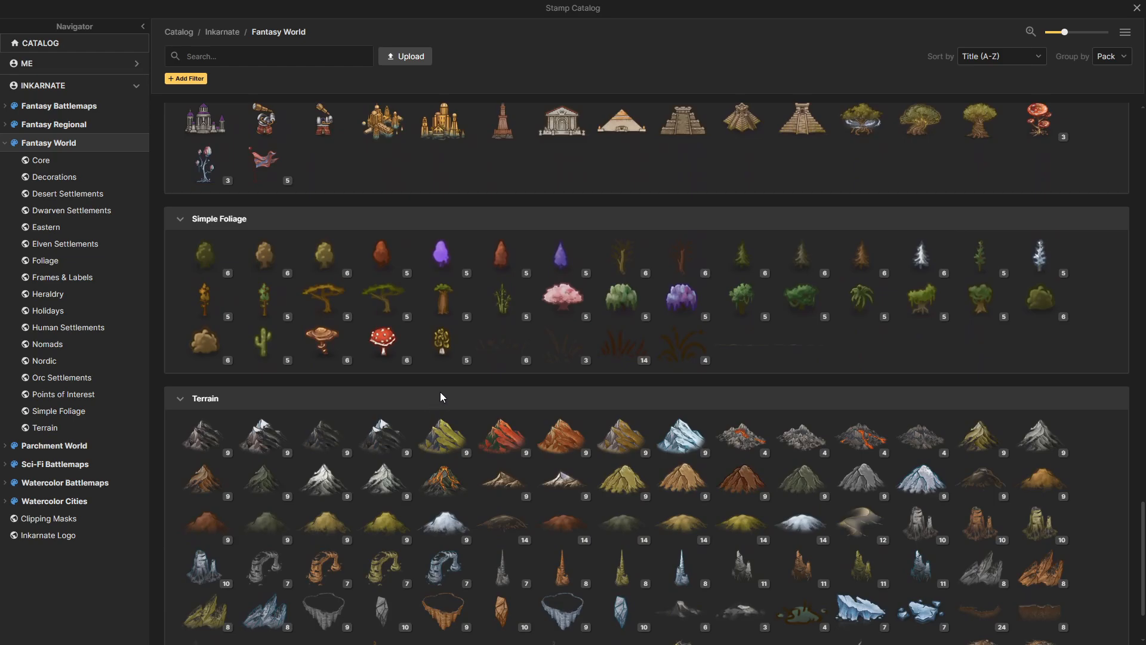
{"action": "scroll", "coordinate": [436, 389], "scroll_direction": "up", "scroll_amount": 20}
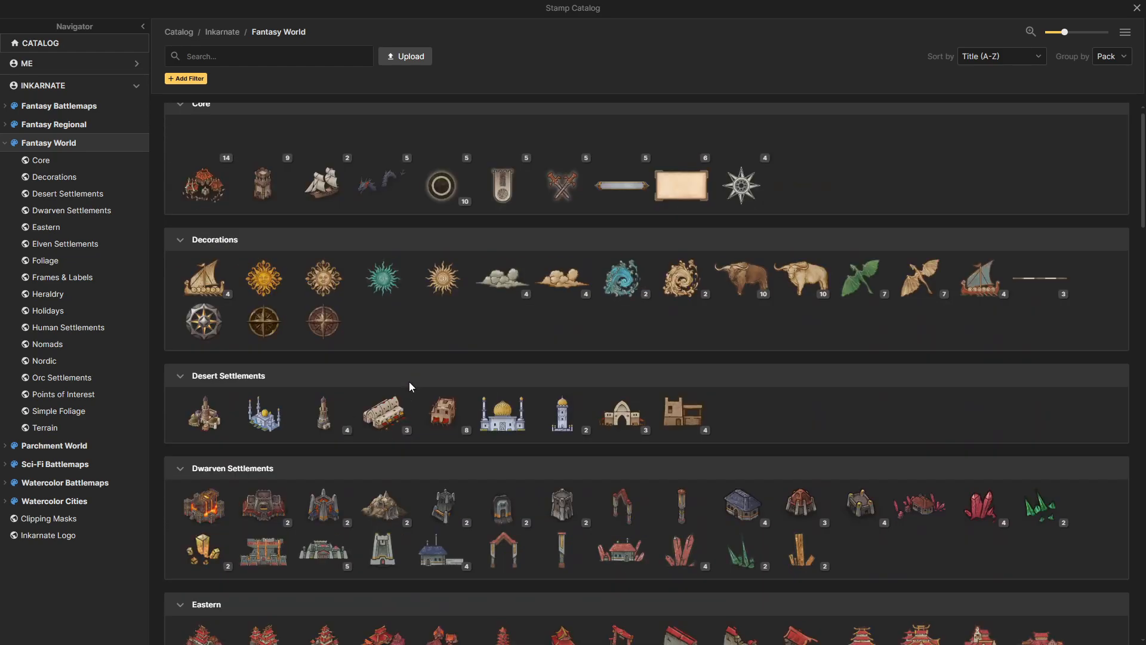
{"action": "scroll", "coordinate": [410, 384], "scroll_direction": "down", "scroll_amount": 2}
{"action": "scroll", "coordinate": [410, 384], "scroll_direction": "up", "scroll_amount": 2}
{"action": "scroll", "coordinate": [409, 384], "scroll_direction": "down", "scroll_amount": 7}
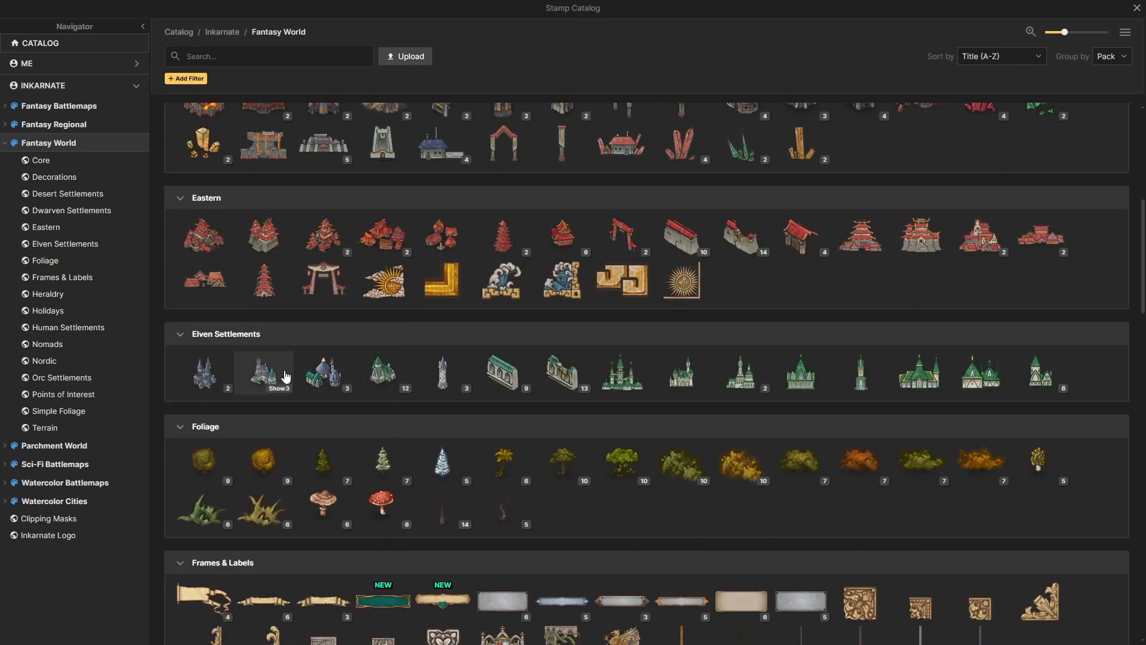
{"action": "scroll", "coordinate": [287, 376], "scroll_direction": "down", "scroll_amount": 1}
{"action": "left_click", "coordinate": [208, 401]}
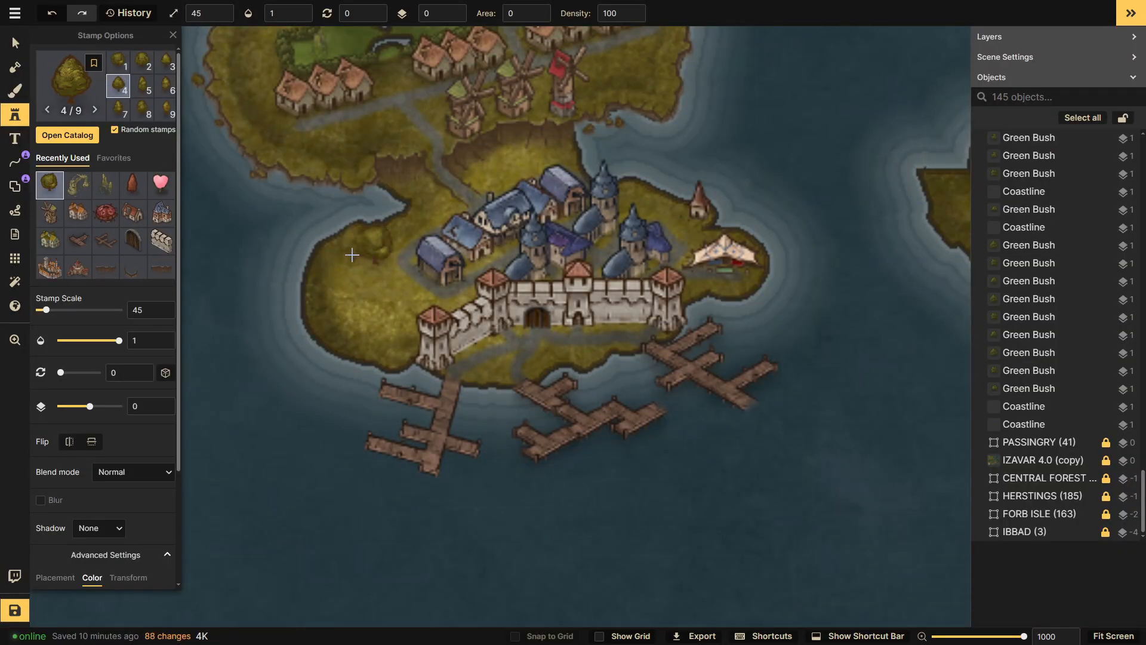
- Fill the land west of the walled town with a dense forest of random Tree stamps at scale 45 on layer 0
{"action": "left_click", "coordinate": [351, 254]}
{"action": "left_click", "coordinate": [328, 272]}
{"action": "left_click", "coordinate": [363, 274]}
{"action": "left_click", "coordinate": [344, 285]}
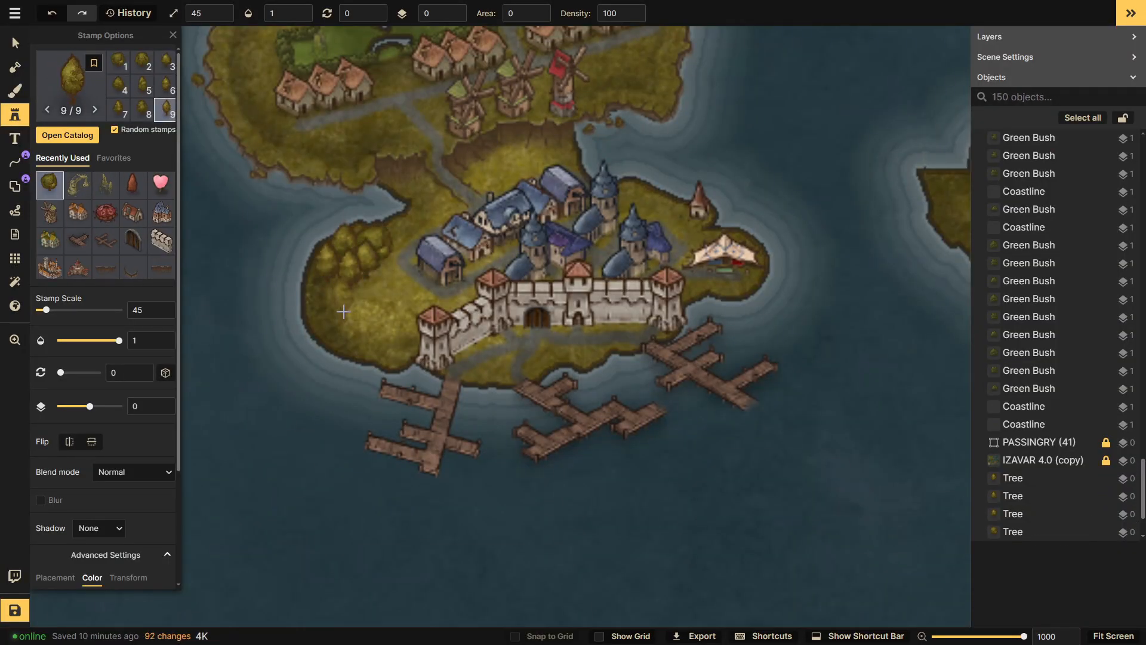
{"action": "left_click", "coordinate": [340, 302]}
{"action": "left_click", "coordinate": [326, 325]}
{"action": "left_click", "coordinate": [357, 314]}
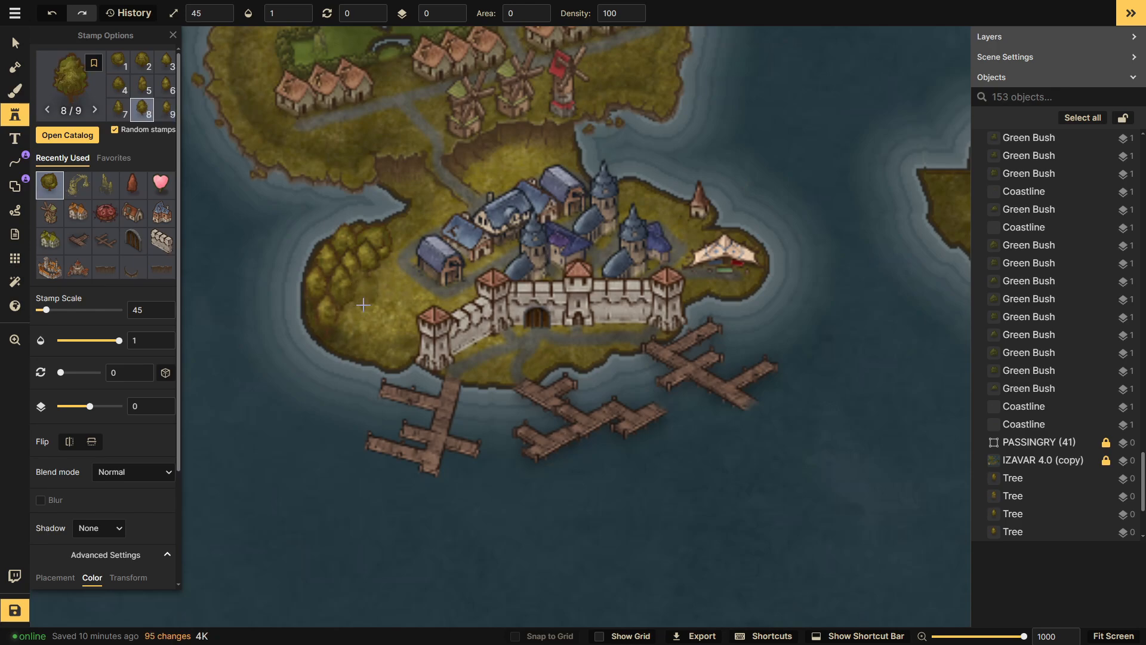
{"action": "left_click", "coordinate": [361, 304]}
{"action": "left_click", "coordinate": [359, 336]}
{"action": "left_click", "coordinate": [382, 346]}
{"action": "left_click", "coordinate": [395, 334]}
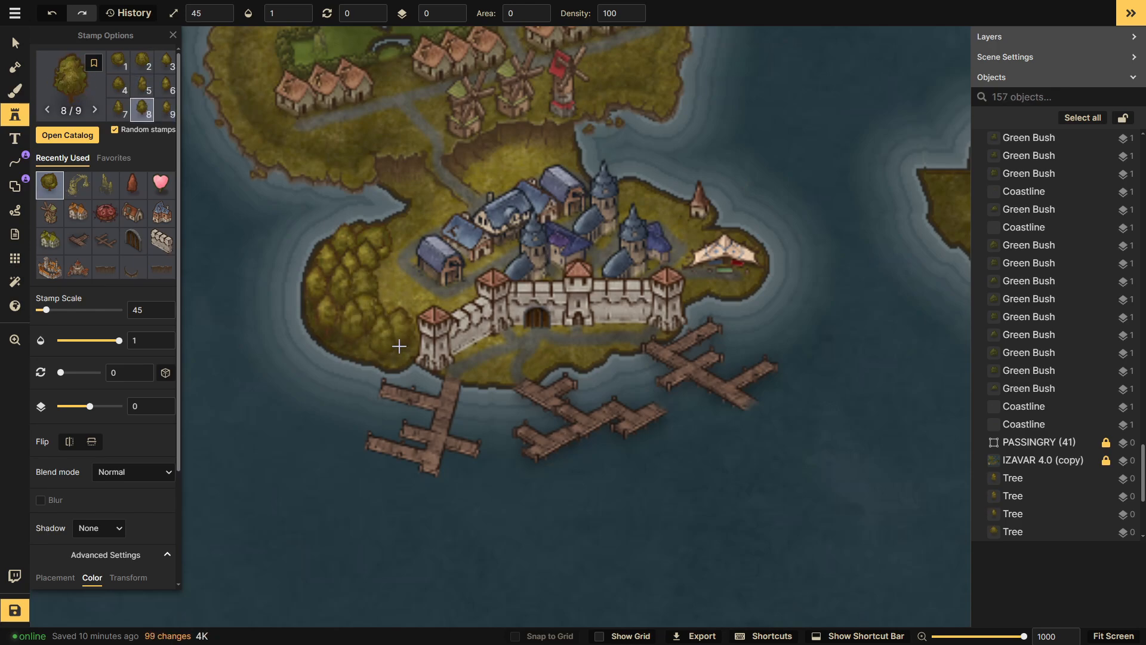
{"action": "left_click", "coordinate": [404, 324]}
{"action": "left_click", "coordinate": [408, 311]}
{"action": "left_click", "coordinate": [393, 287]}
{"action": "left_click", "coordinate": [404, 294]}
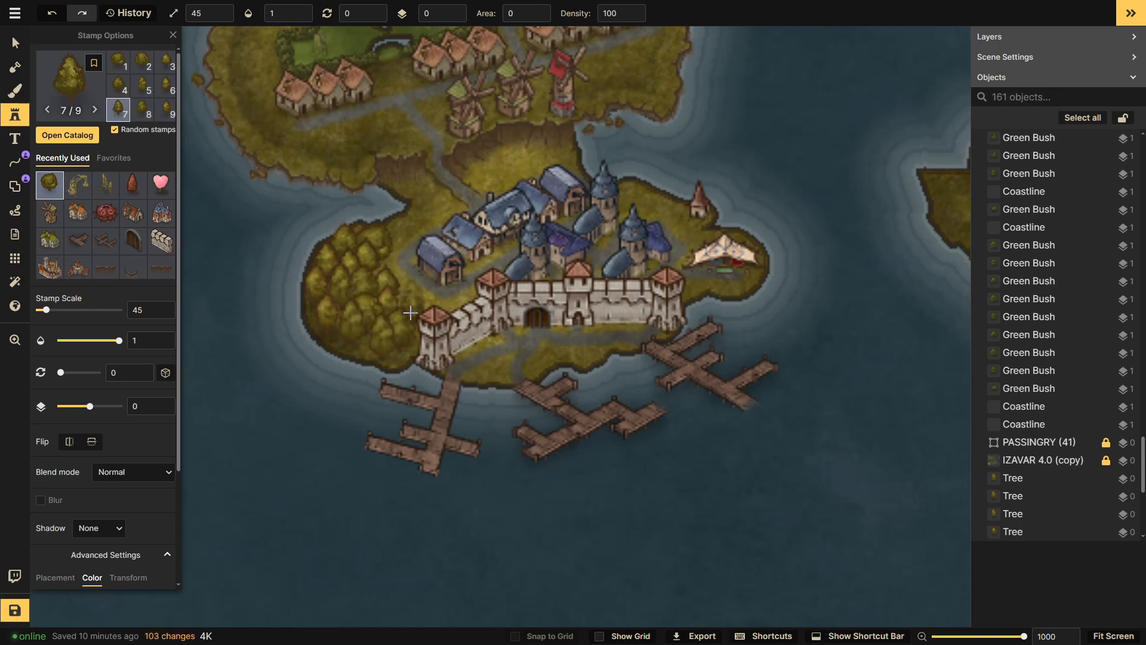
{"action": "left_click", "coordinate": [387, 286]}
{"action": "left_click", "coordinate": [417, 299]}
- Extend the forest with more trees northwest of the blue houses and beside the western wall tower
{"action": "left_click", "coordinate": [425, 248]}
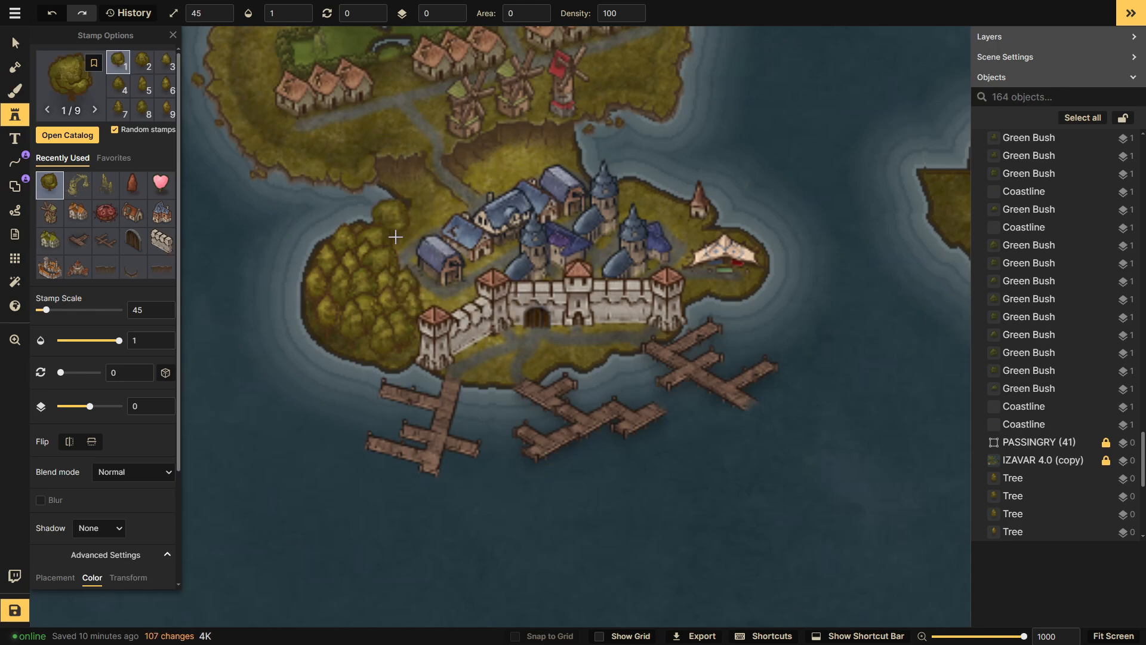
{"action": "left_click", "coordinate": [397, 240]}
{"action": "left_click", "coordinate": [393, 239]}
{"action": "left_click", "coordinate": [427, 317]}
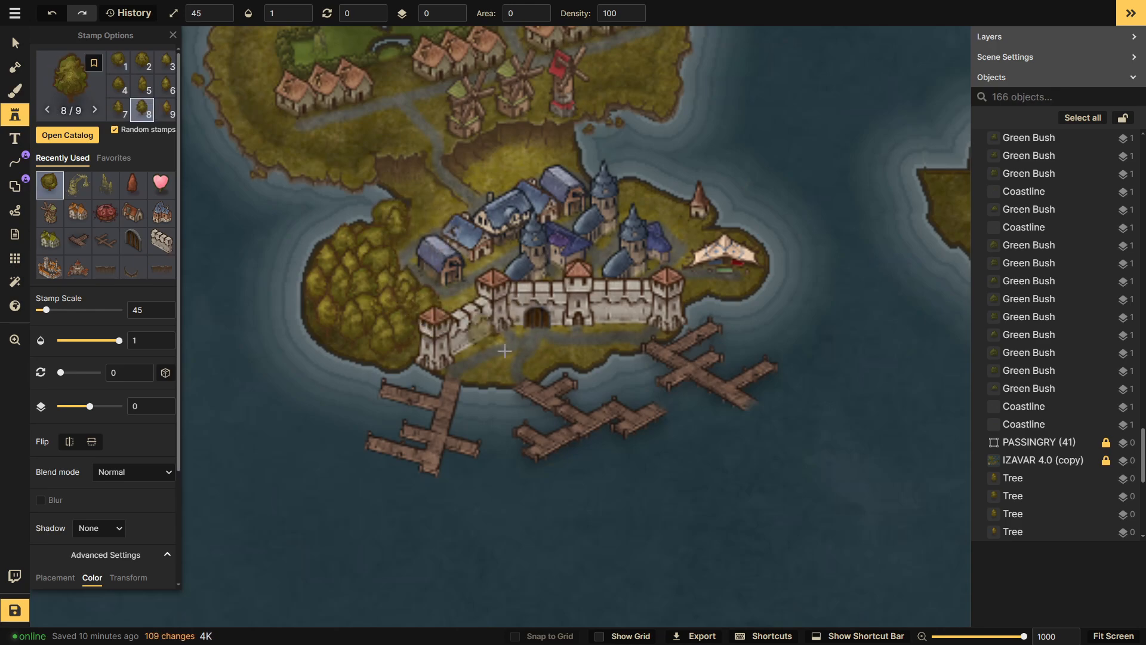
- Place a small cluster of three trees northeast of the blue towers, toward the small red-roofed tower
{"action": "left_click", "coordinate": [639, 179]}
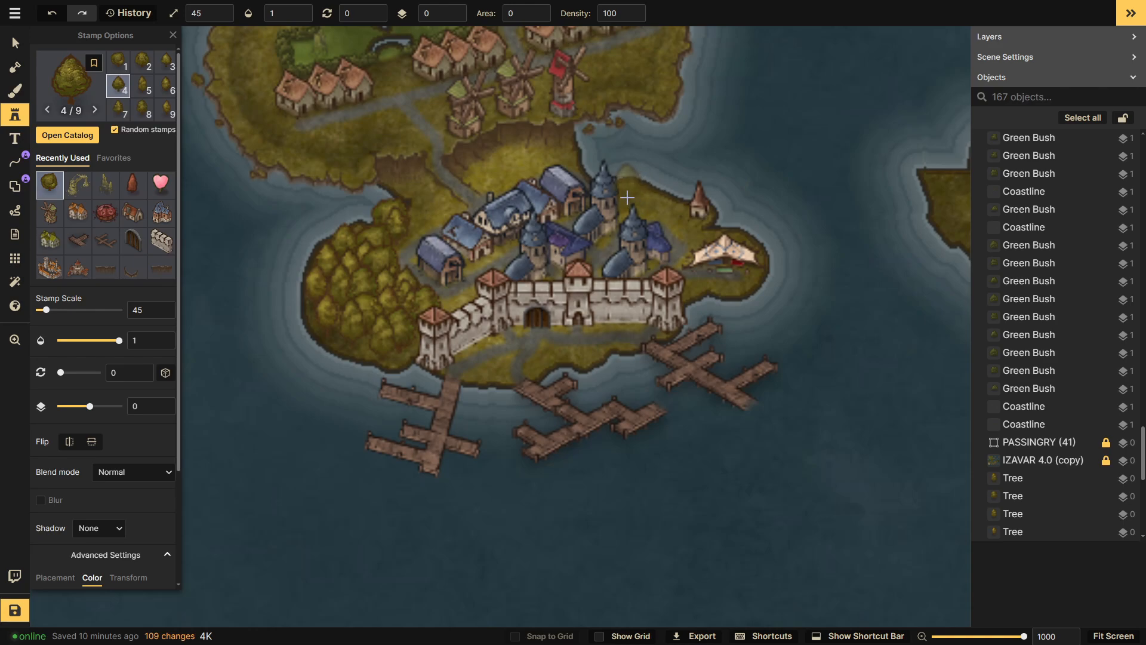
{"action": "left_click", "coordinate": [645, 183]}
{"action": "left_click", "coordinate": [661, 186]}
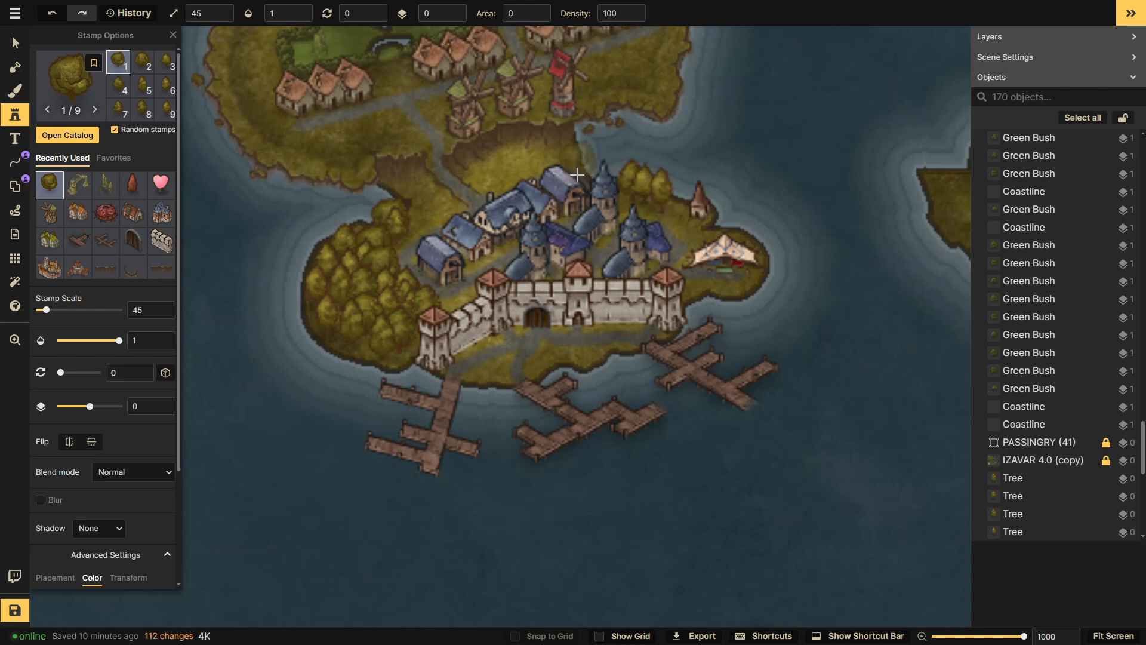
- Try two trees below the cliff north of the blue houses, then undo both placements
{"action": "left_click", "coordinate": [554, 164]}
{"action": "left_click", "coordinate": [534, 161]}
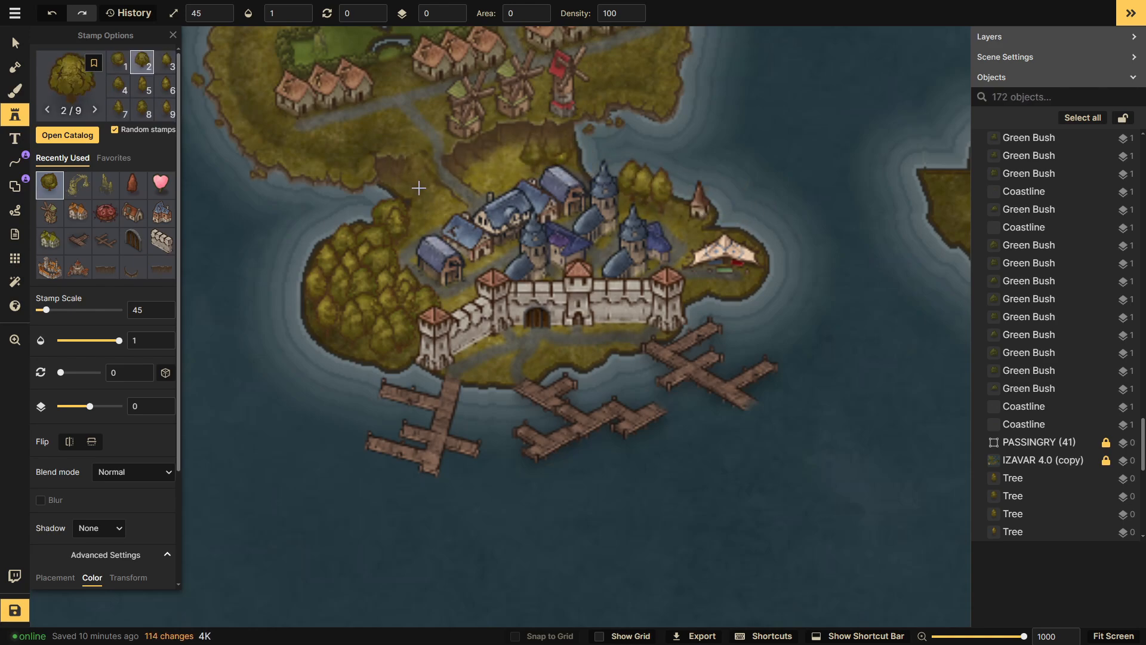
{"action": "key", "text": "ctrl+z"}
{"action": "key", "text": "ctrl+z"}
- Choose the Crop Field from the Human Settlements pack and place its second variant at scale 45 just east of the red windmill
{"action": "left_click", "coordinate": [15, 43]}
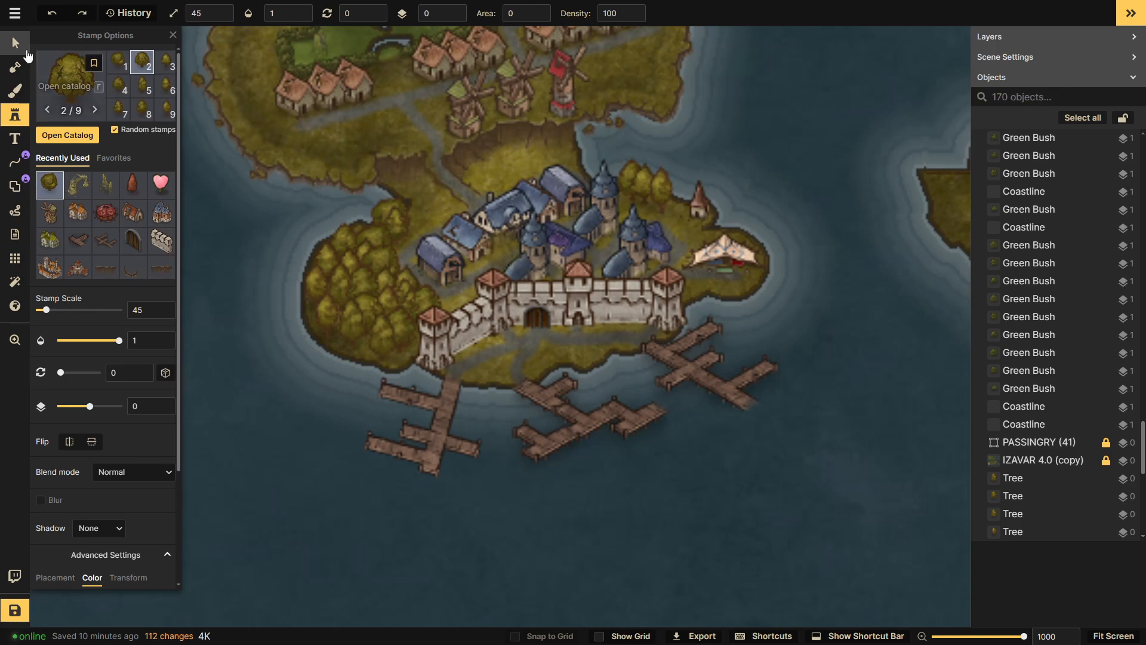
{"action": "scroll", "coordinate": [700, 226], "scroll_direction": "down", "scroll_amount": 3}
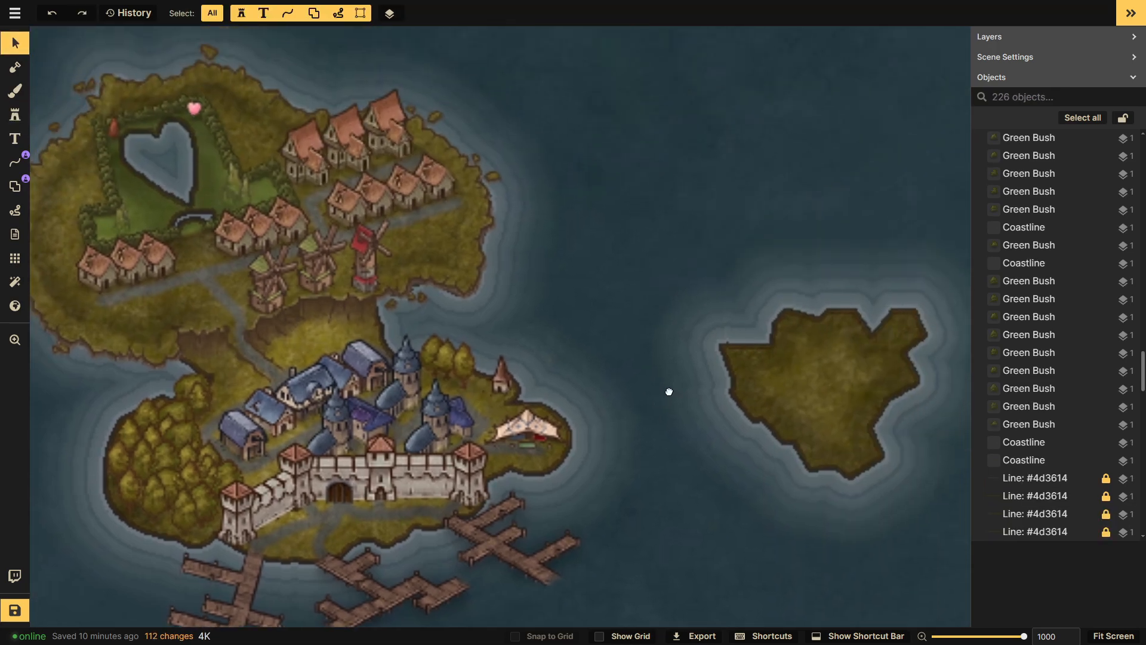
{"action": "left_click", "coordinate": [15, 115]}
{"action": "left_click", "coordinate": [66, 123]}
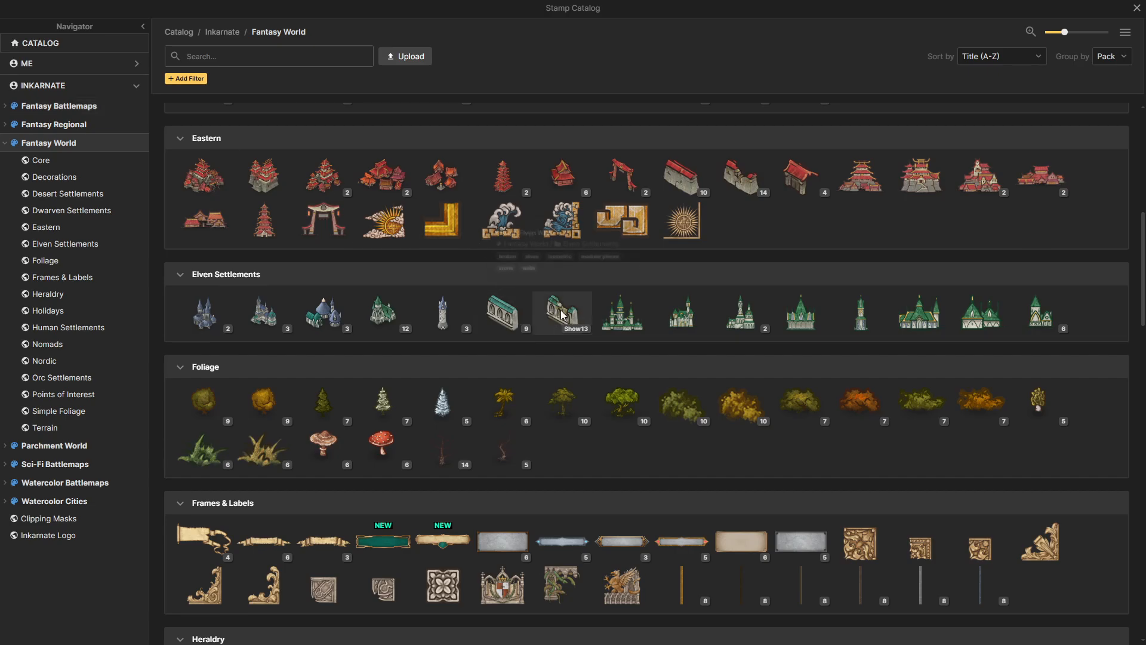
{"action": "scroll", "coordinate": [572, 305], "scroll_direction": "down", "scroll_amount": 10}
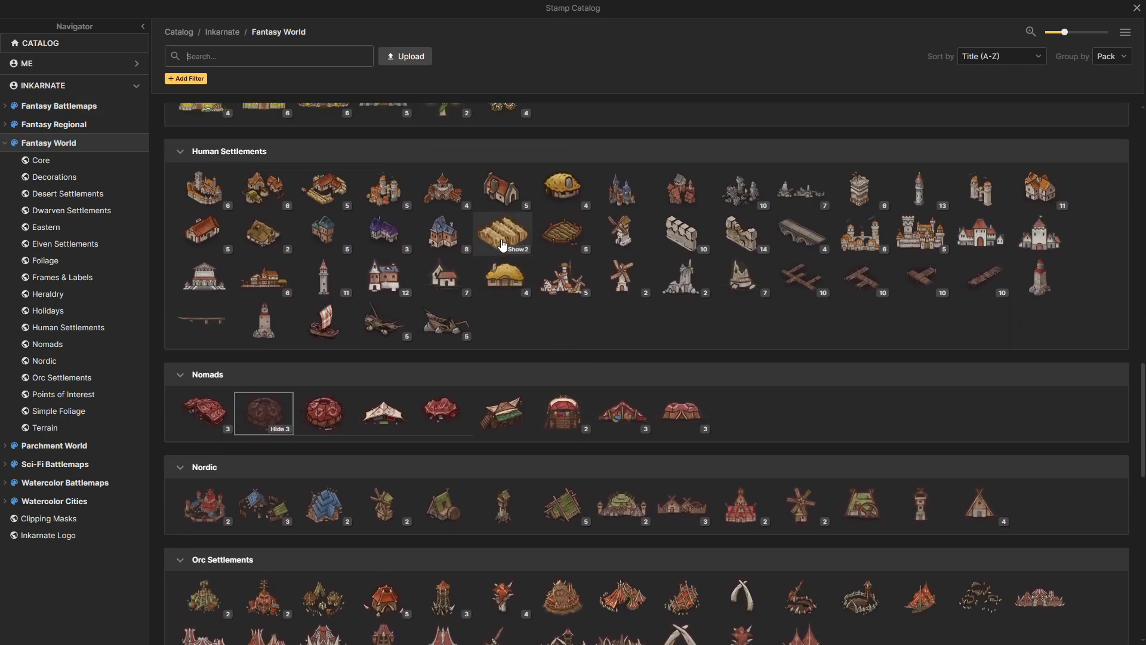
{"action": "left_click", "coordinate": [501, 242]}
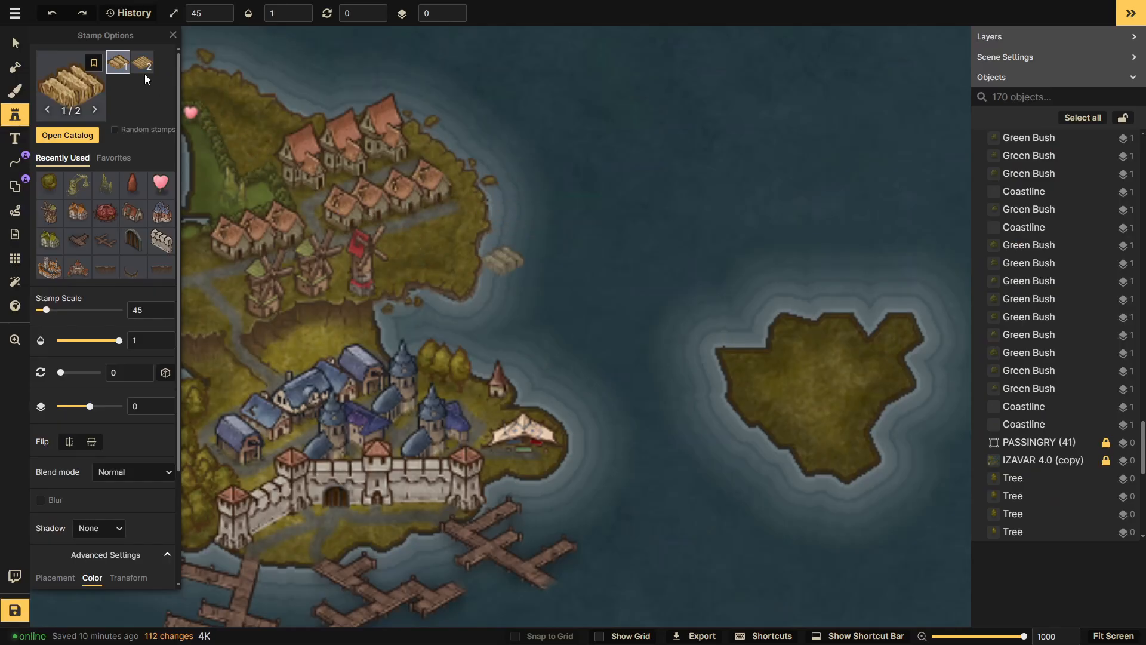
{"action": "left_click", "coordinate": [142, 62]}
{"action": "left_click", "coordinate": [418, 246]}
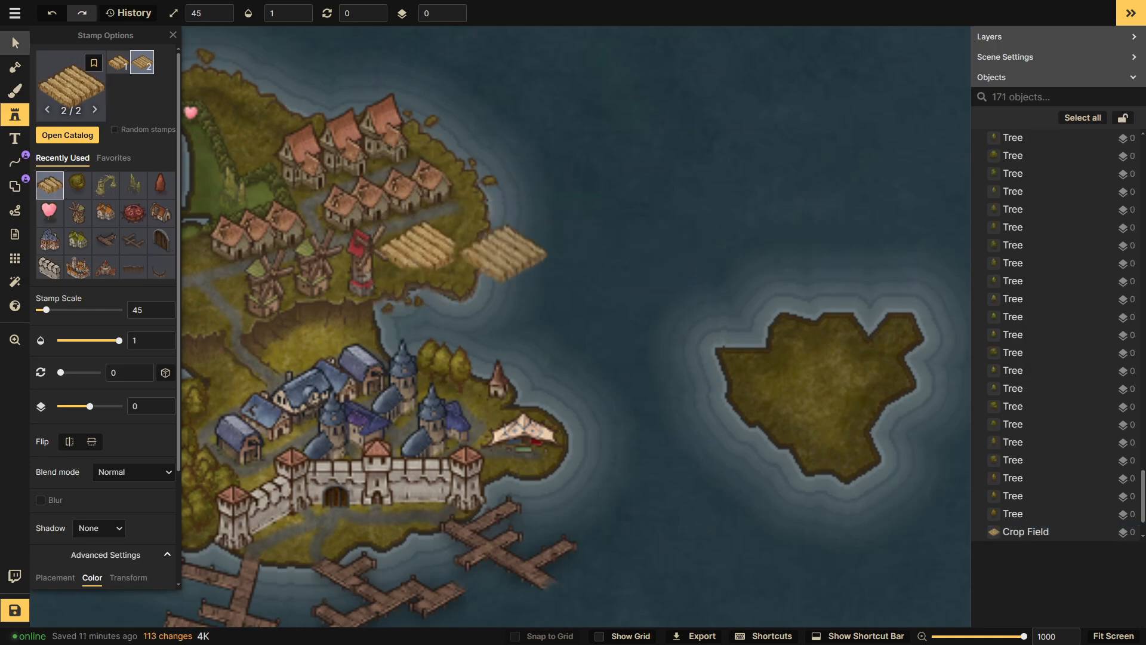
{"action": "left_click", "coordinate": [15, 43]}
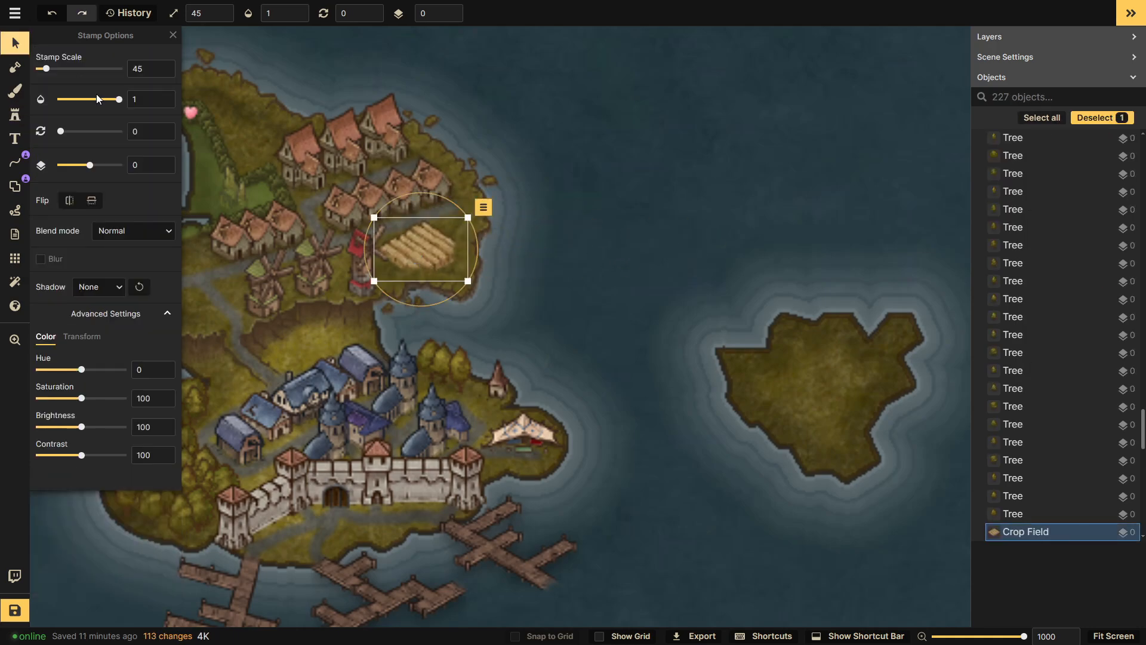
- Raise the crop field to layer 2 and the red windmill beside it to layer 3
{"action": "left_click", "coordinate": [165, 161]}
{"action": "left_click", "coordinate": [166, 161]}
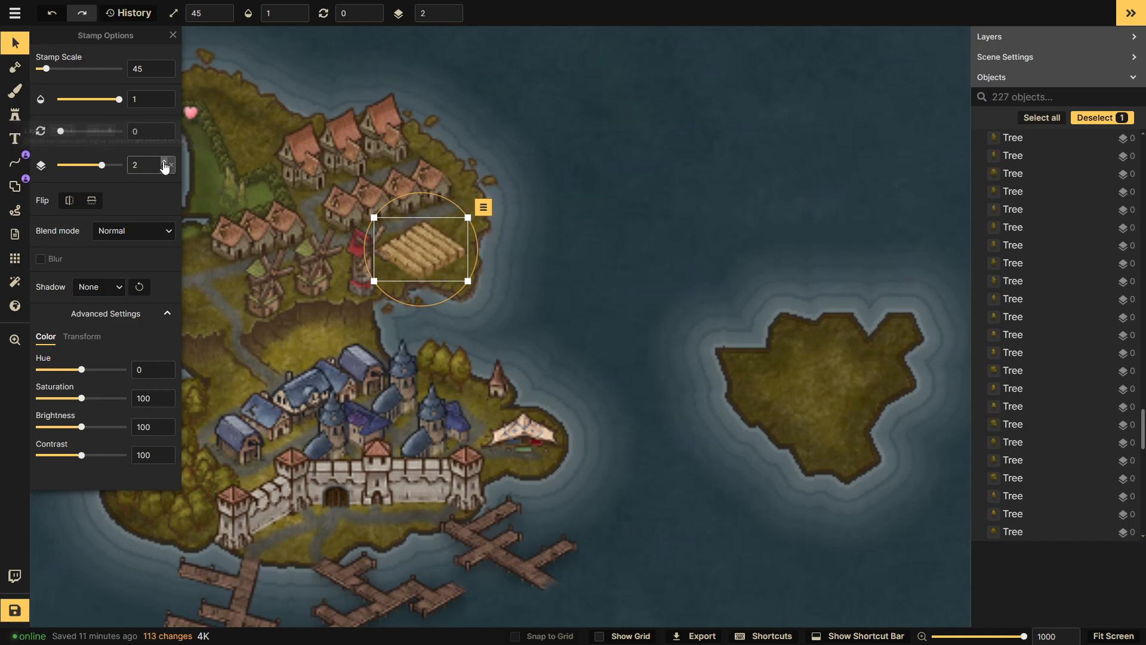
{"action": "left_click", "coordinate": [595, 277]}
{"action": "left_click", "coordinate": [345, 273]}
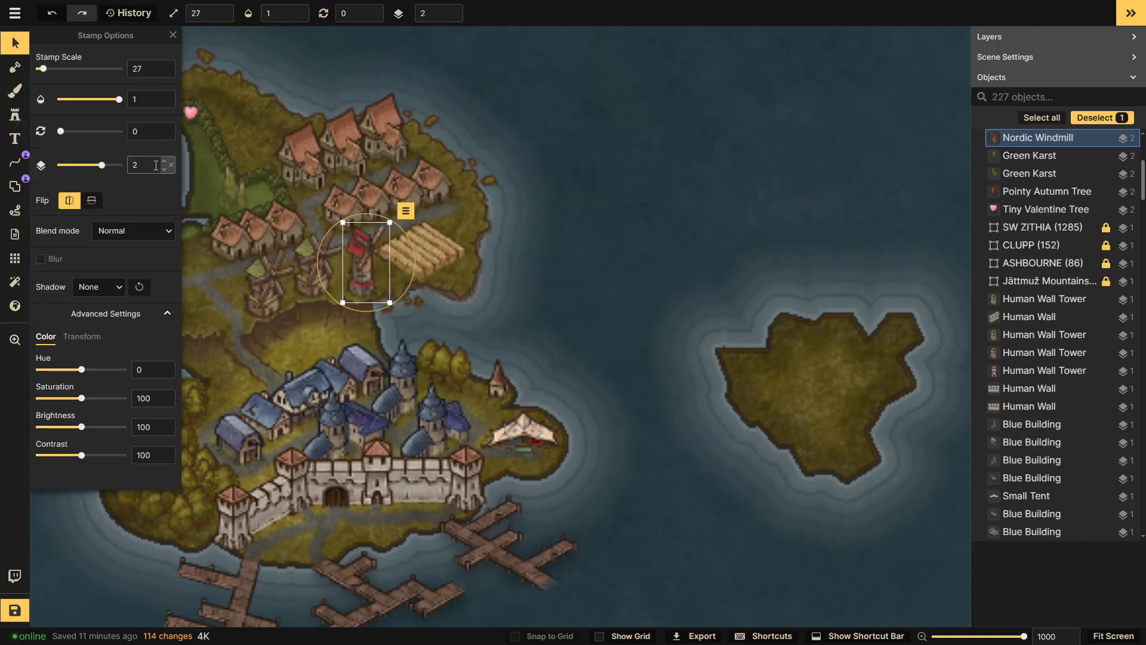
{"action": "left_click", "coordinate": [166, 161]}
{"action": "left_click", "coordinate": [701, 220]}
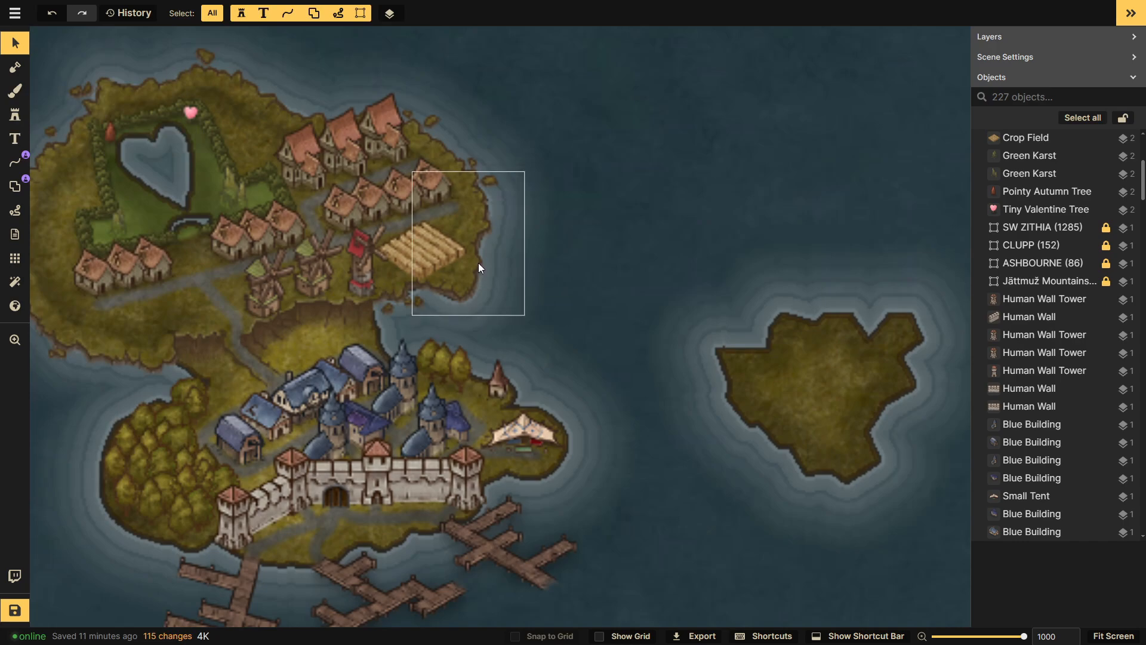
{"action": "left_click", "coordinate": [509, 306]}
{"action": "left_click", "coordinate": [629, 307]}
- Look over the whole island with its village, walled town and docks, and its position relative to the surrounding coasts
{"action": "scroll", "coordinate": [425, 286], "scroll_direction": "down", "scroll_amount": 2}
{"action": "left_click_drag", "start_coordinate": [466, 284], "coordinate": [621, 238]}
{"action": "scroll", "coordinate": [621, 238], "scroll_direction": "down", "scroll_amount": 1}
{"action": "scroll", "coordinate": [587, 250], "scroll_direction": "up", "scroll_amount": 1}
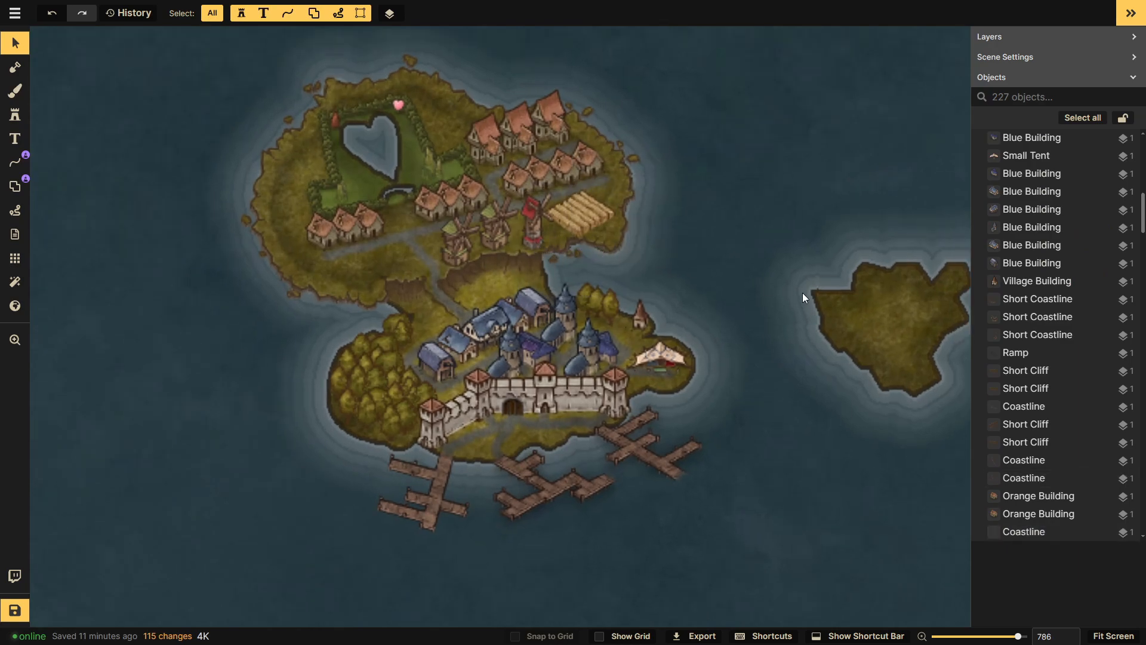
{"action": "scroll", "coordinate": [746, 274], "scroll_direction": "down", "scroll_amount": 2}
{"action": "scroll", "coordinate": [726, 282], "scroll_direction": "down", "scroll_amount": 2}
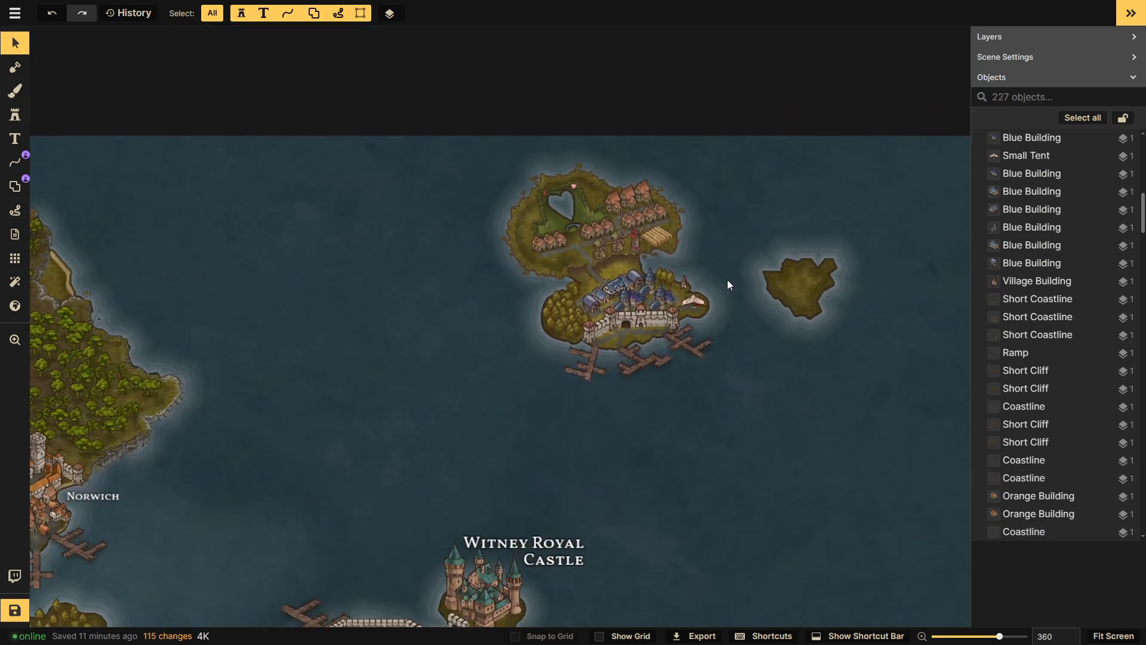
{"action": "scroll", "coordinate": [727, 279], "scroll_direction": "up", "scroll_amount": 2}
{"action": "scroll", "coordinate": [693, 266], "scroll_direction": "up", "scroll_amount": 2}
{"action": "left_click_drag", "start_coordinate": [690, 270], "coordinate": [652, 287]}
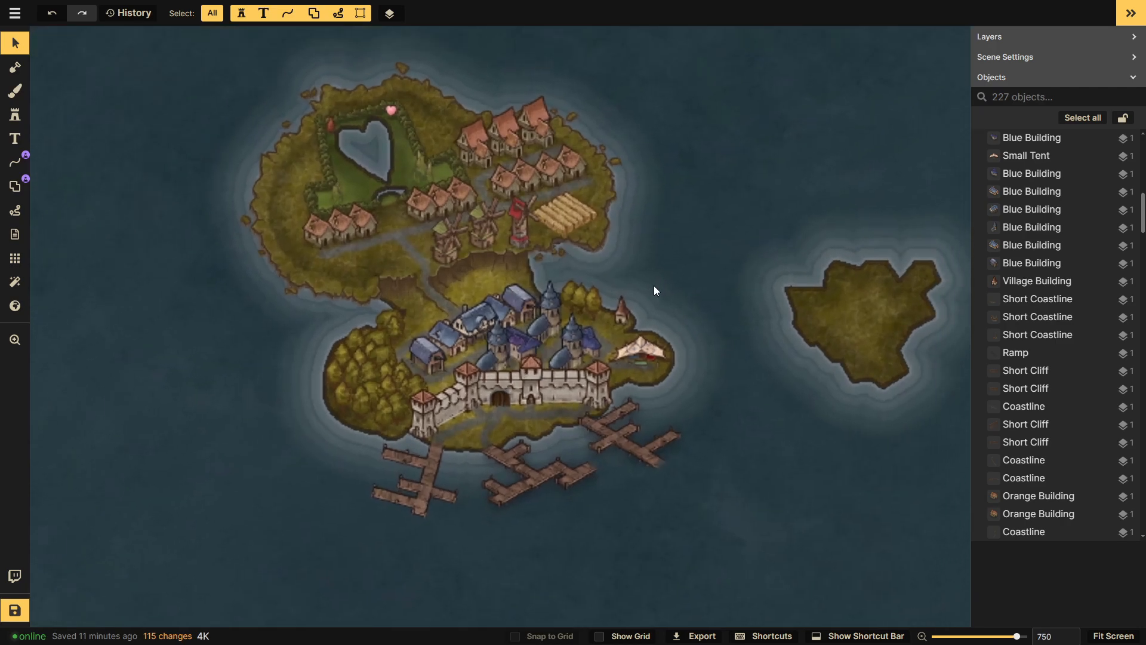
{"action": "scroll", "coordinate": [519, 304], "scroll_direction": "down", "scroll_amount": 1}
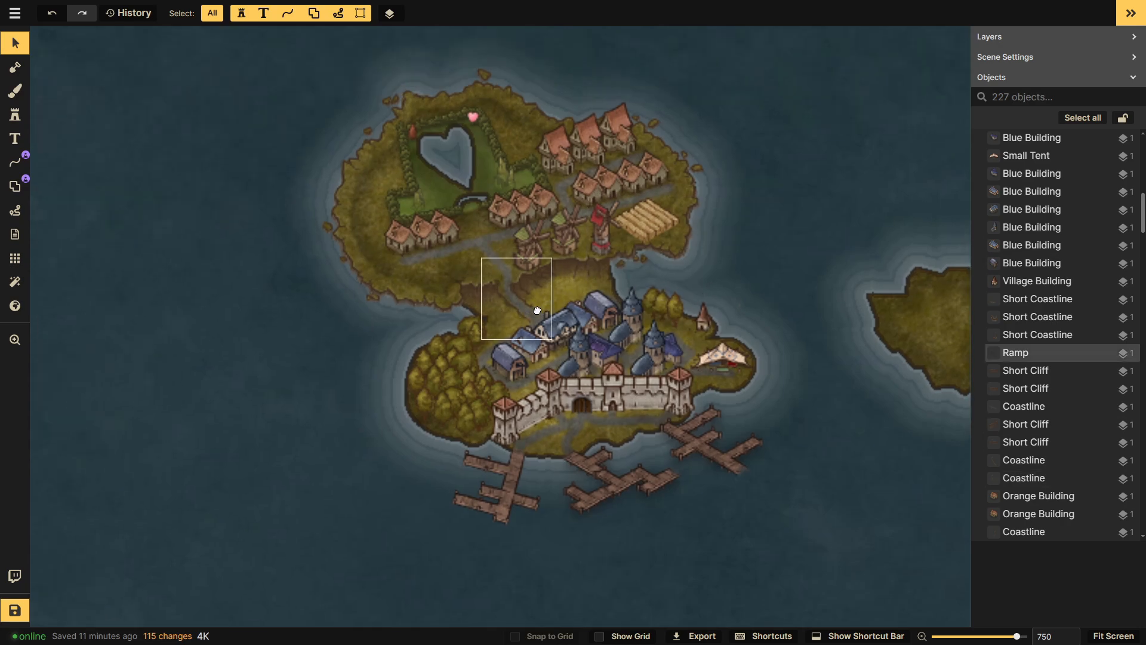
{"action": "left_click_drag", "start_coordinate": [391, 302], "coordinate": [656, 371]}
- Hide the object list and examine the island's shoreline and the neighbouring islands at different scales
{"action": "left_click", "coordinate": [1131, 14]}
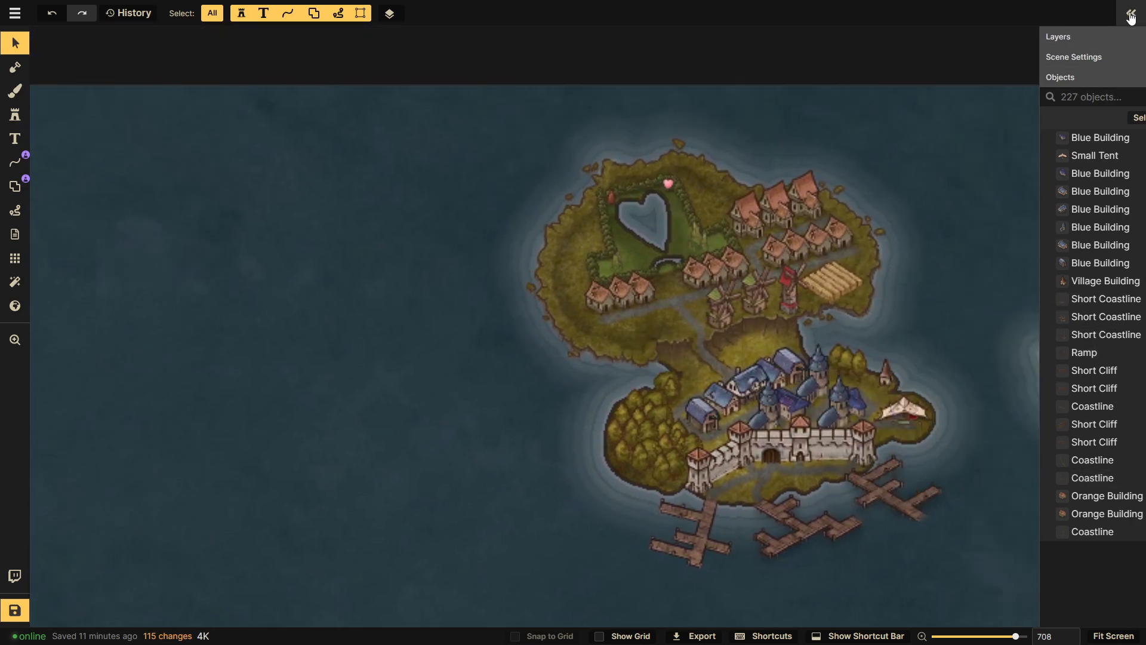
{"action": "left_click_drag", "start_coordinate": [188, 289], "coordinate": [312, 320]}
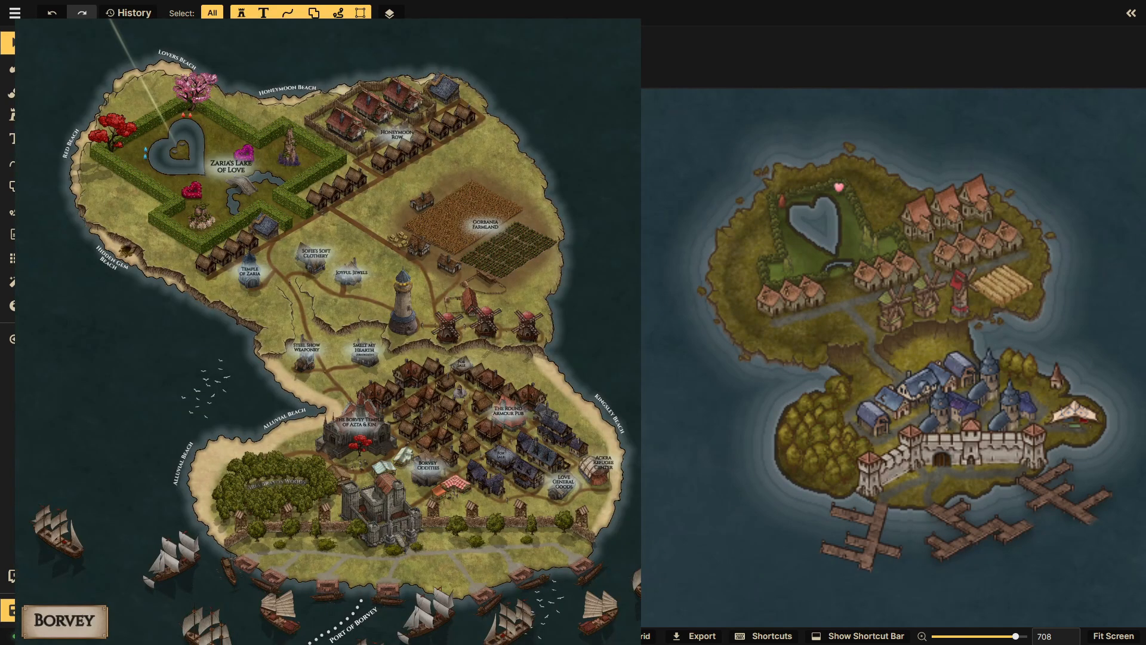
{"action": "scroll", "coordinate": [629, 378], "scroll_direction": "down", "scroll_amount": 5}
{"action": "left_click_drag", "start_coordinate": [628, 378], "coordinate": [595, 182]}
{"action": "scroll", "coordinate": [595, 183], "scroll_direction": "down", "scroll_amount": 2}
{"action": "scroll", "coordinate": [586, 129], "scroll_direction": "up", "scroll_amount": 10}
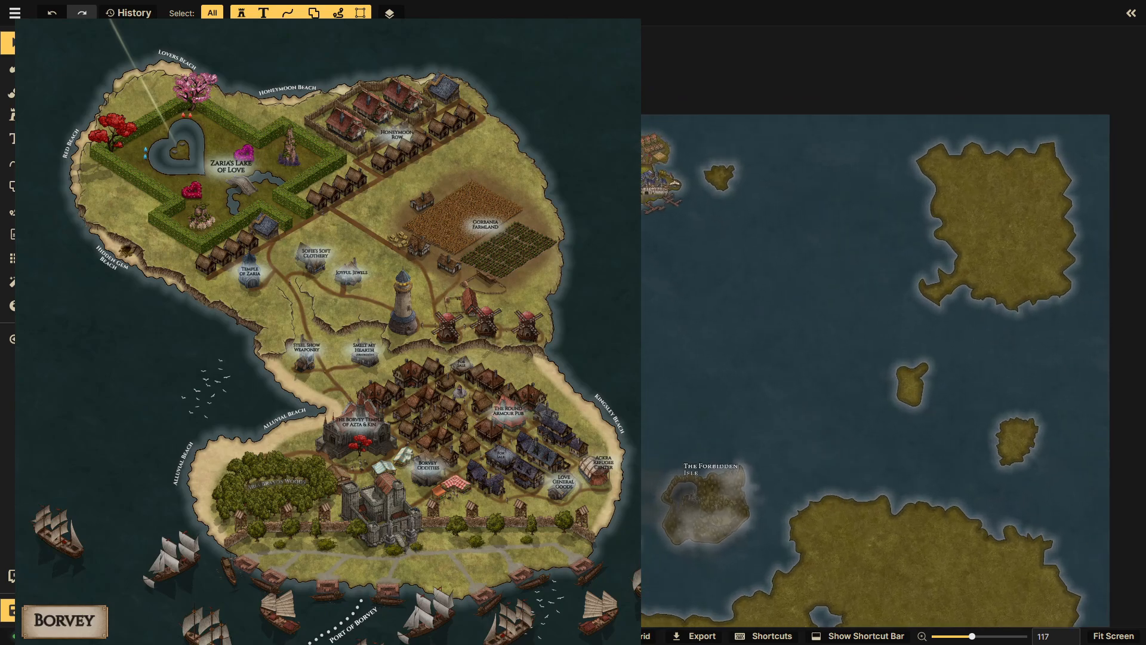
{"action": "scroll", "coordinate": [586, 129], "scroll_direction": "up", "scroll_amount": 8}
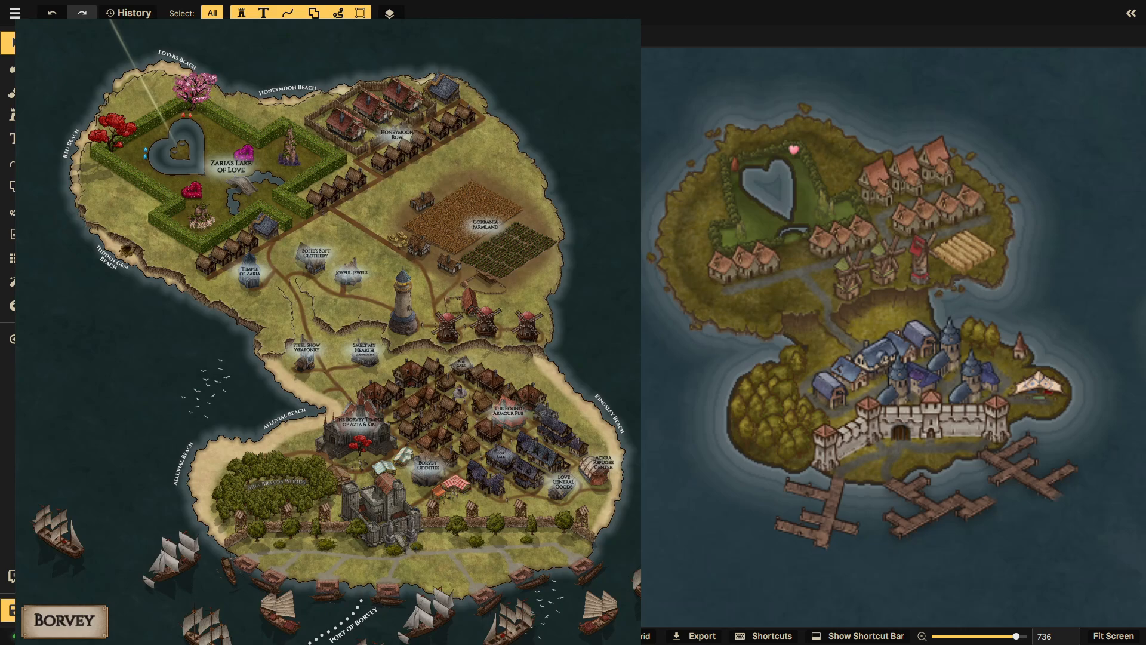
{"action": "scroll", "coordinate": [635, 204], "scroll_direction": "up", "scroll_amount": 1}
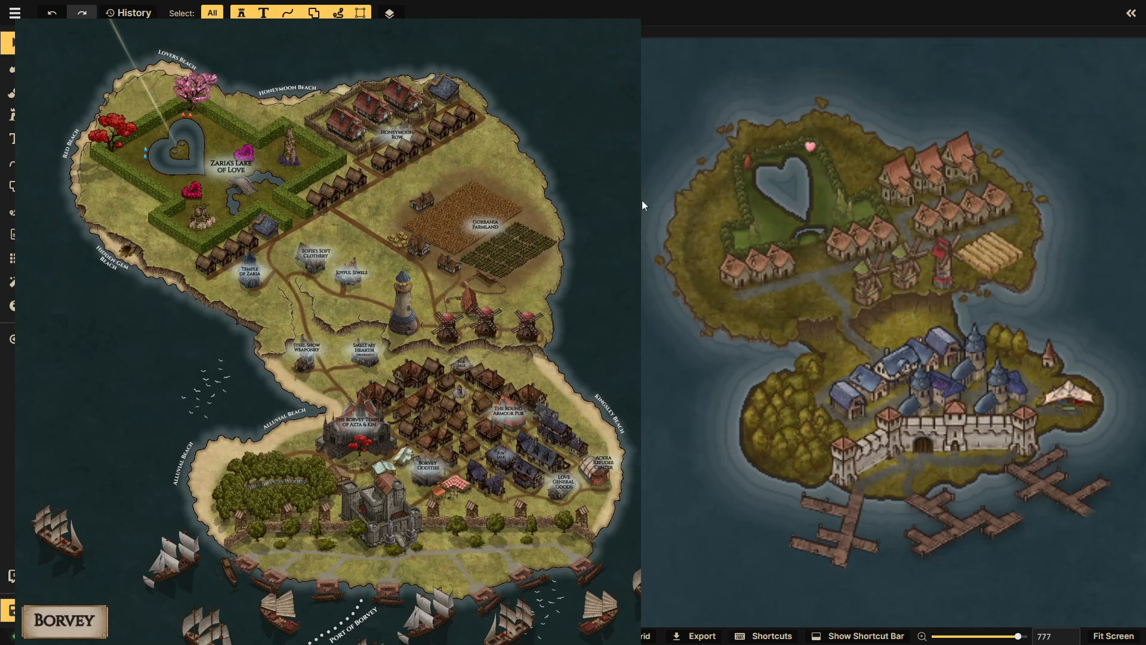
{"action": "left_click_drag", "start_coordinate": [641, 205], "coordinate": [379, 117]}
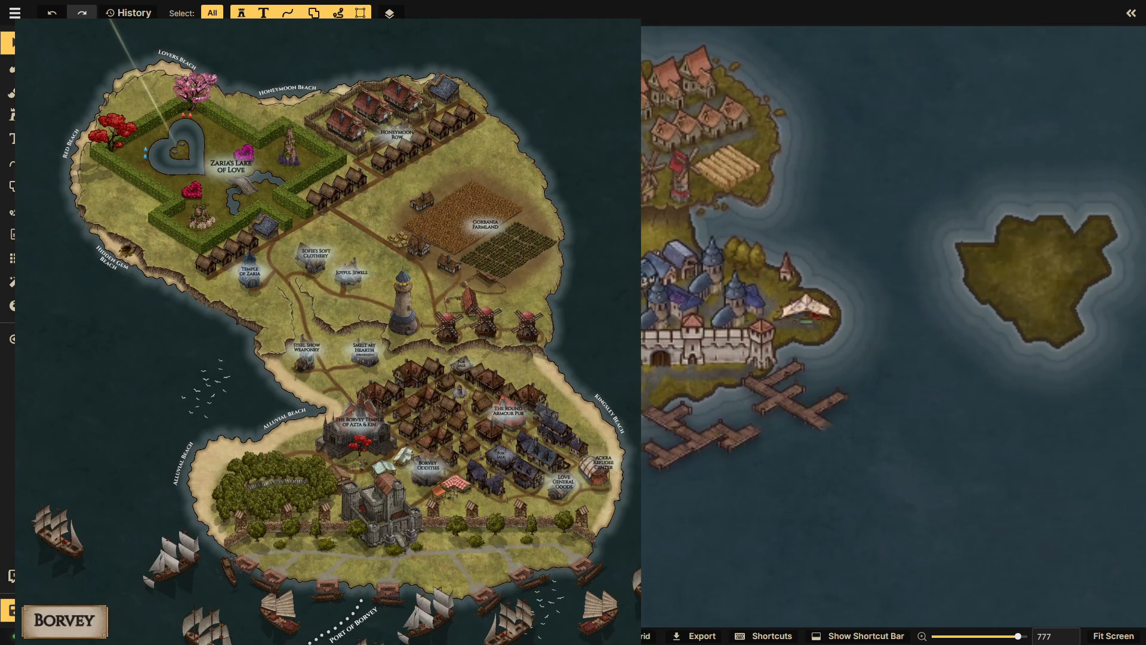
- Paint a narrow sandy beach along the walled town's southern and eastern shoreline with a size 2 foreground brush
{"action": "scroll", "coordinate": [379, 117], "scroll_direction": "up", "scroll_amount": 5}
{"action": "left_click", "coordinate": [12, 91]}
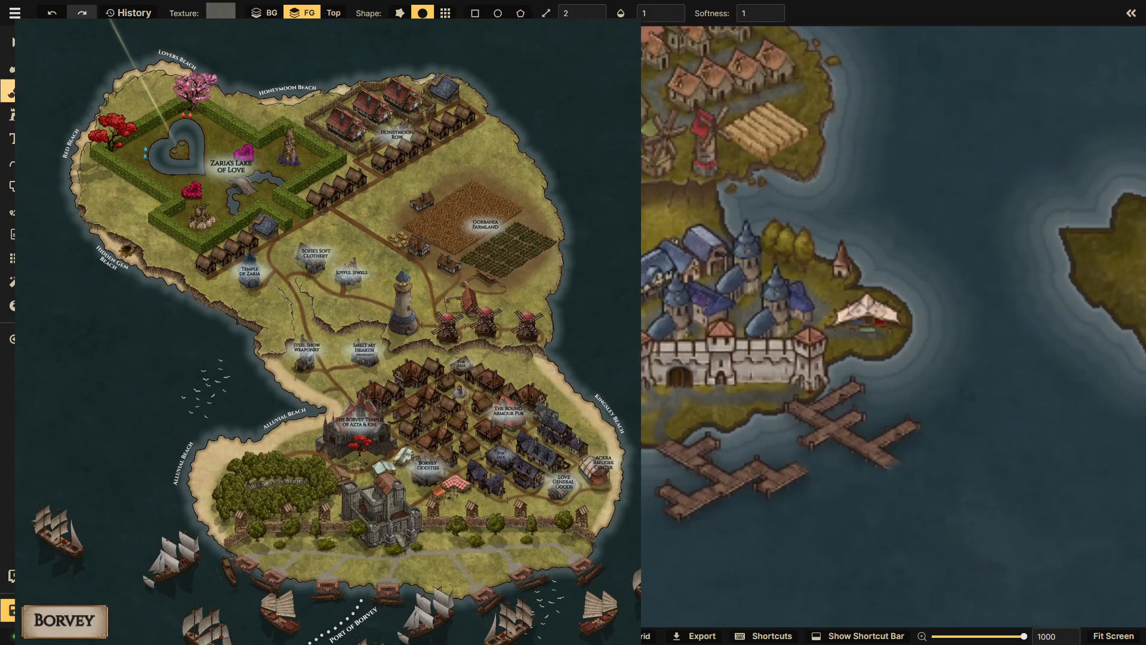
{"action": "left_click", "coordinate": [220, 13]}
{"action": "left_click", "coordinate": [661, 159]}
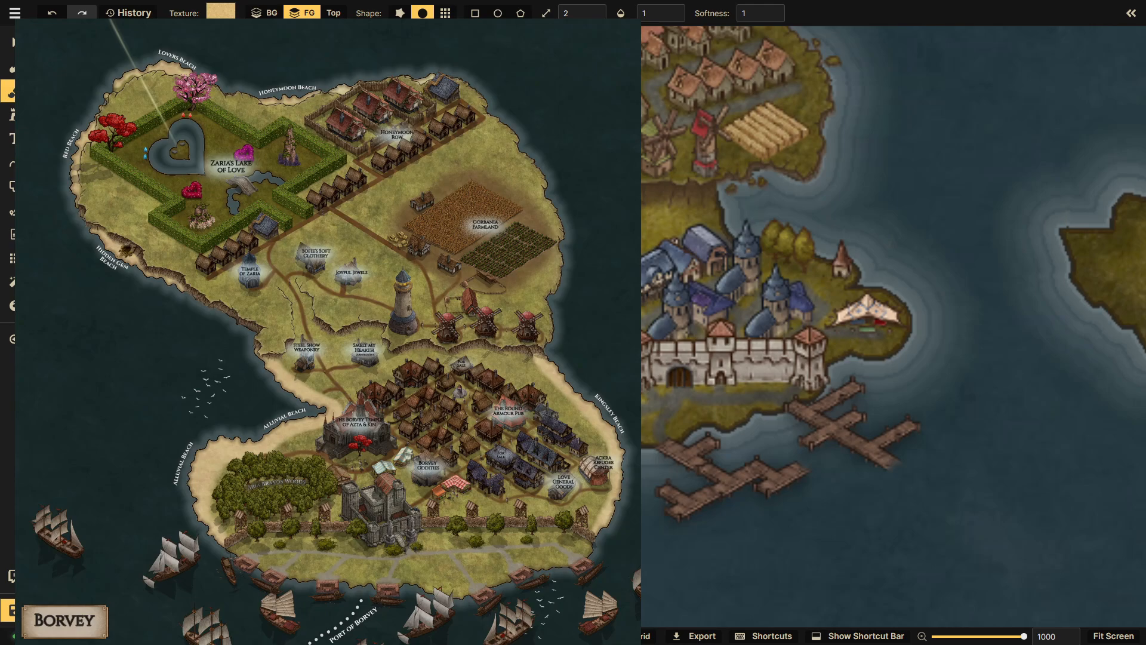
{"action": "mouse_move", "coordinate": [645, 444]}
{"action": "left_mouse_down"}
{"action": "mouse_move", "coordinate": [855, 381]}
{"action": "mouse_move", "coordinate": [832, 383]}
{"action": "mouse_move", "coordinate": [848, 355]}
{"action": "mouse_move", "coordinate": [824, 371]}
{"action": "mouse_move", "coordinate": [839, 352]}
{"action": "mouse_move", "coordinate": [878, 361]}
{"action": "mouse_move", "coordinate": [908, 325]}
{"action": "mouse_move", "coordinate": [856, 271]}
{"action": "left_mouse_up"}
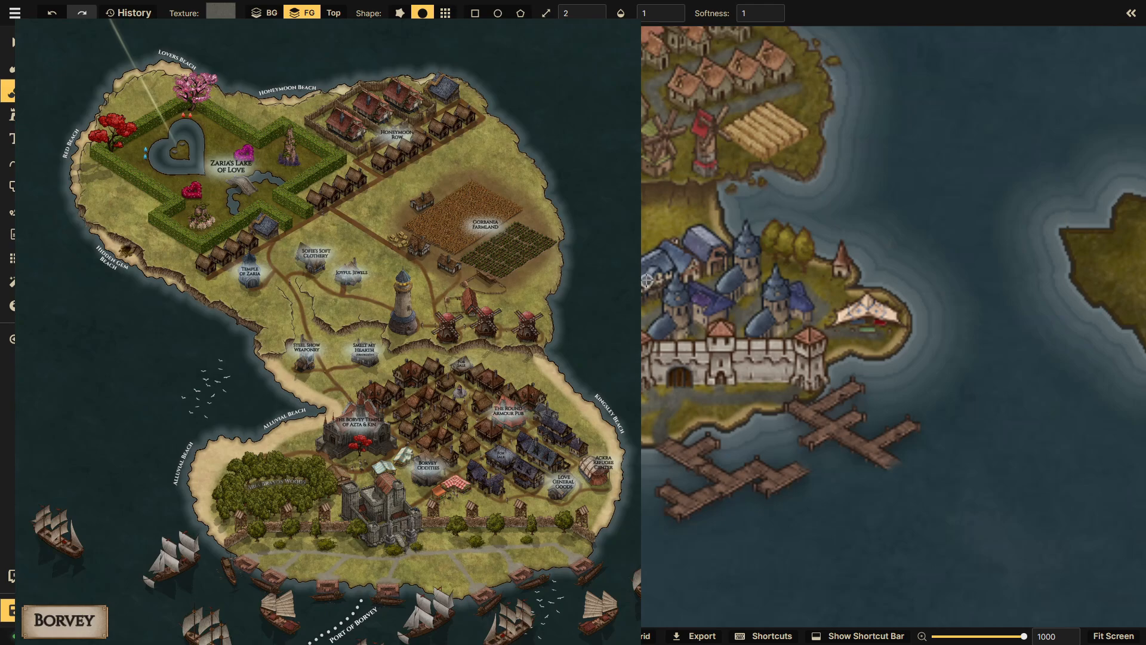
{"action": "scroll", "coordinate": [647, 280], "scroll_direction": "down", "scroll_amount": 3}
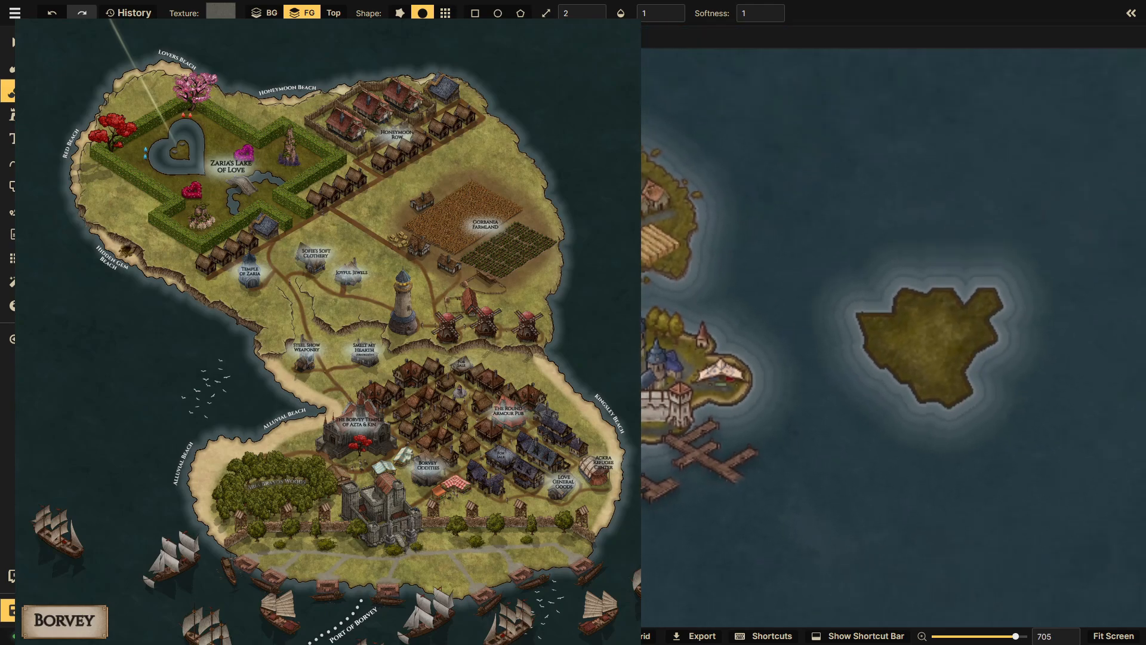
{"action": "left_click", "coordinate": [8, 43]}
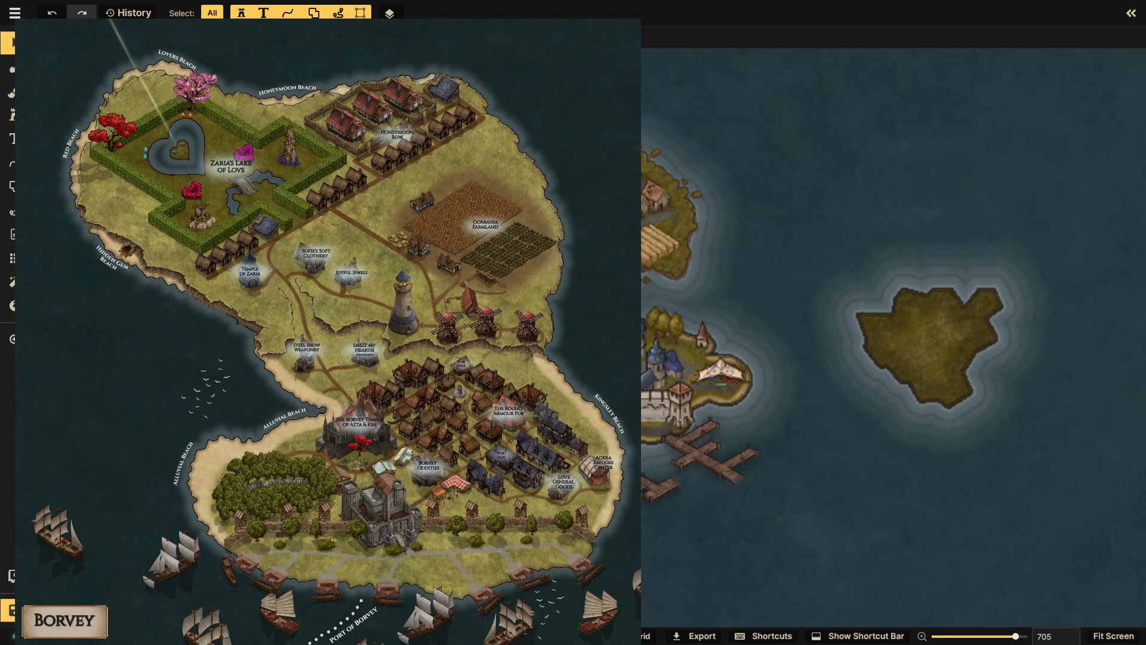
- Duplicate the Witney Royal Castle text label inside the ASHBOURNE group and take the copy out of the group
{"action": "left_click", "coordinate": [8, 139]}
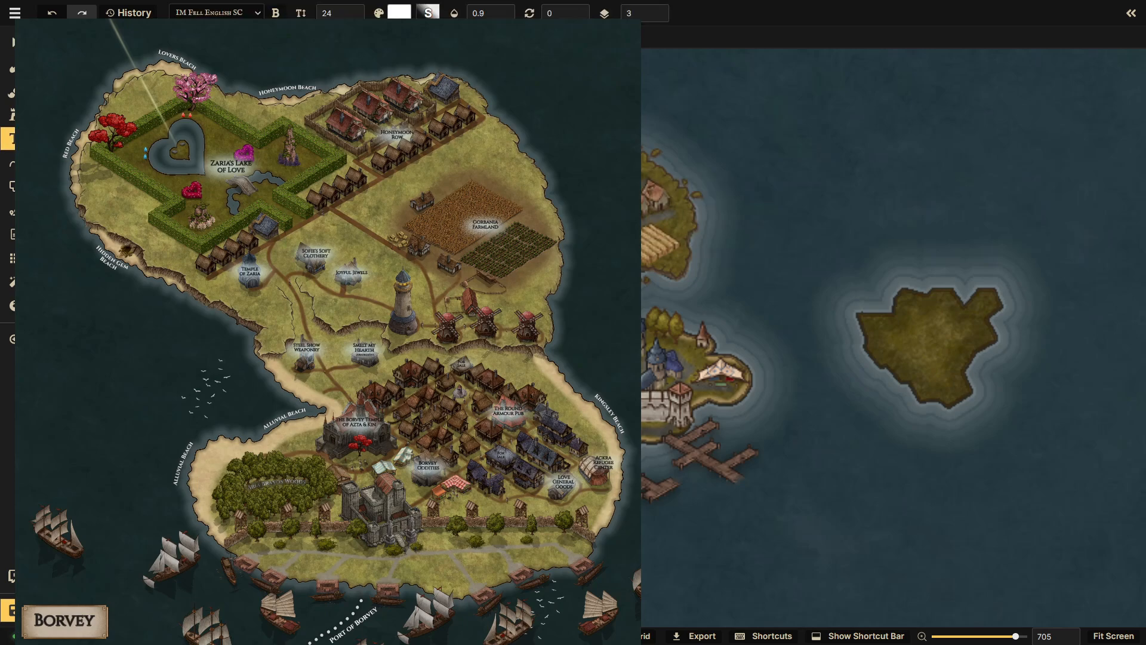
{"action": "key", "text": "Escape"}
{"action": "left_click", "coordinate": [1131, 12]}
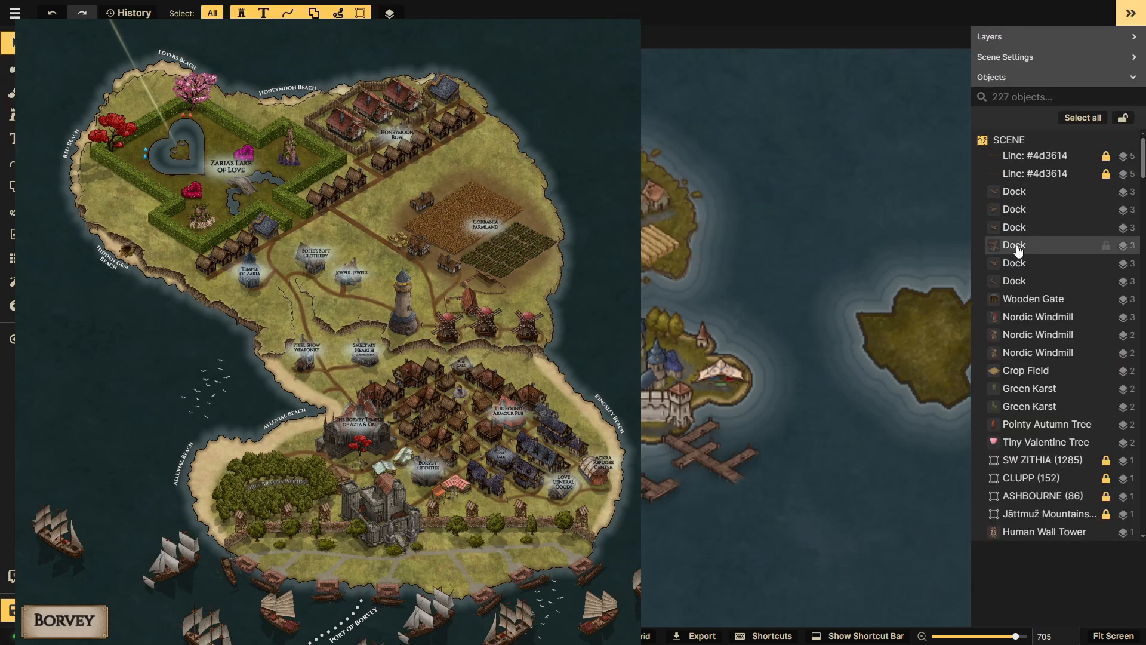
{"action": "scroll", "coordinate": [1039, 358], "scroll_direction": "down", "scroll_amount": 2}
{"action": "double_click", "coordinate": [1042, 448]}
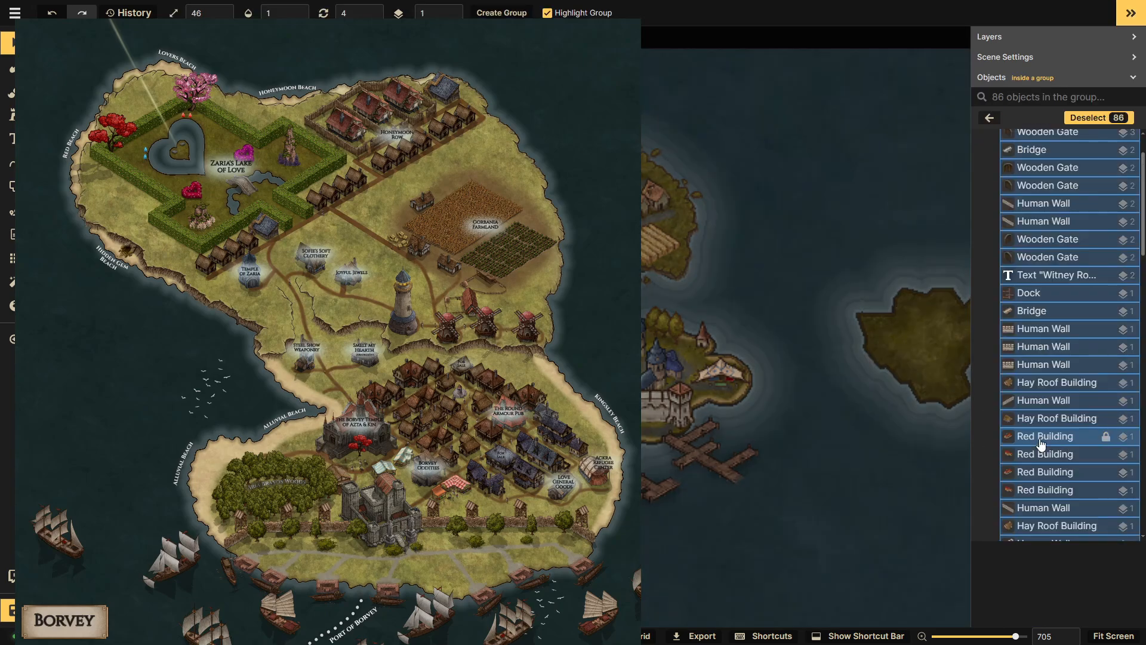
{"action": "scroll", "coordinate": [1042, 358], "scroll_direction": "up", "scroll_amount": 2}
{"action": "left_click", "coordinate": [1050, 173]}
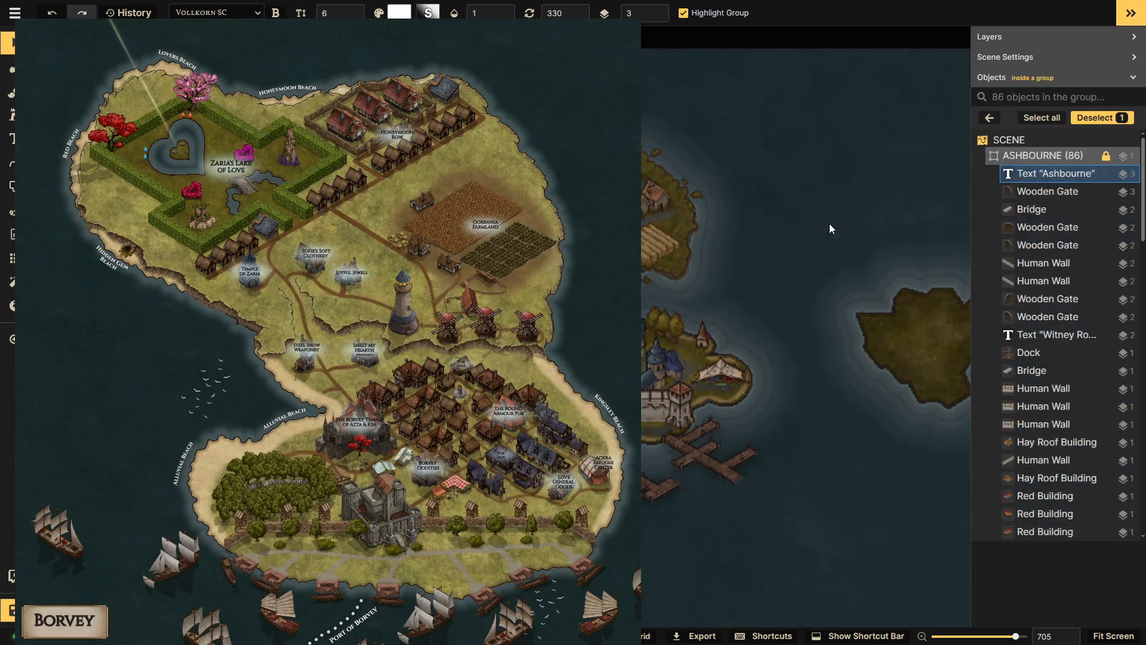
{"action": "left_click", "coordinate": [1066, 339]}
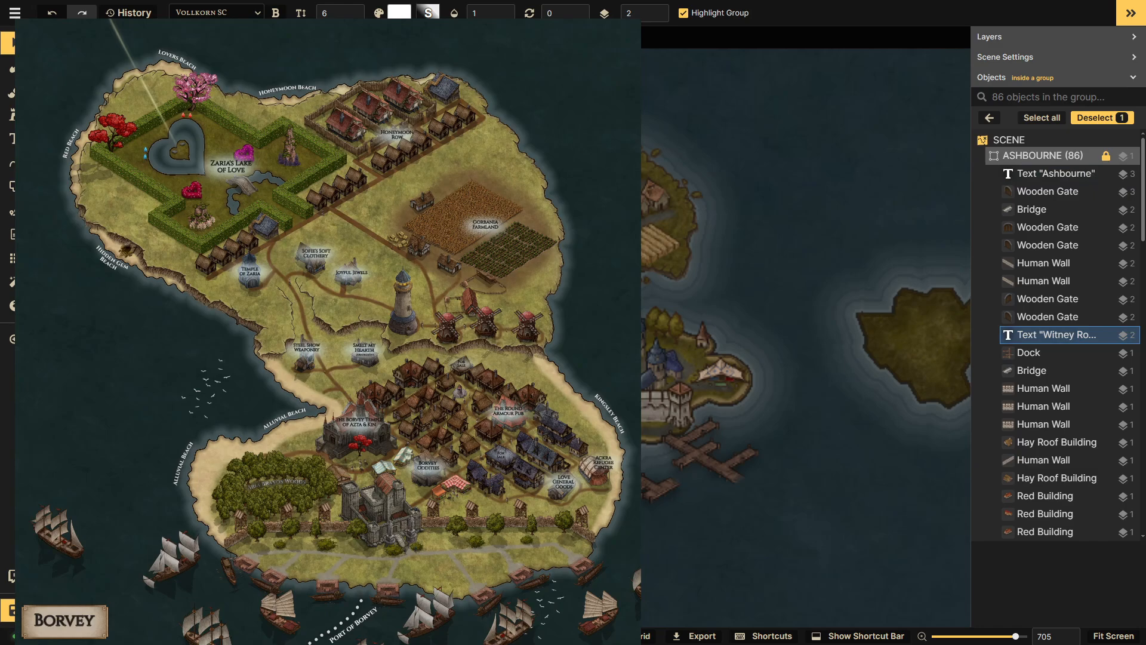
{"action": "key", "text": "ctrl+d"}
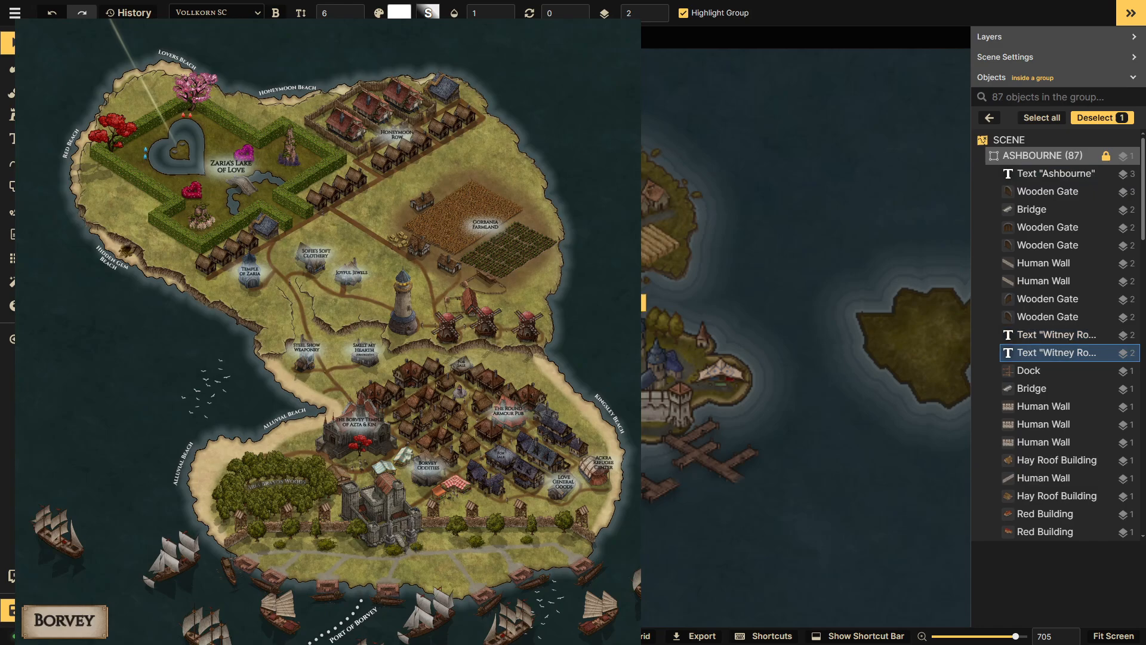
{"action": "key", "text": "Delete"}
{"action": "left_click", "coordinate": [991, 119]}
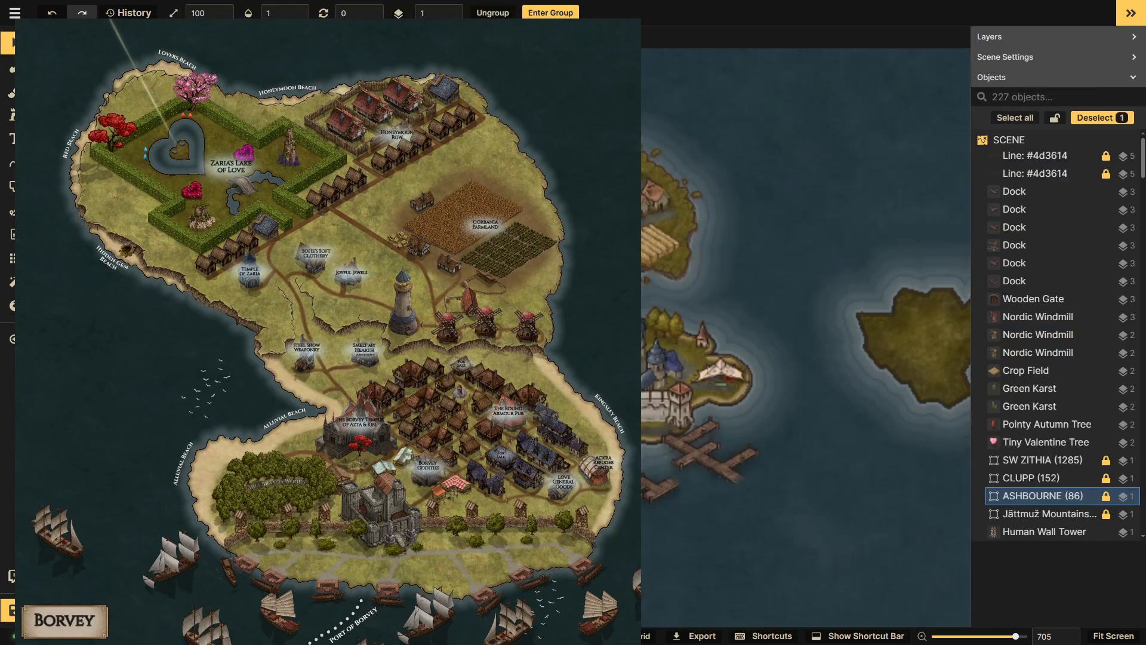
- Paste the copied label into the scene, reword it as Borvey at size 4, and place it just northeast of the walled town
{"action": "key", "text": "Escape"}
{"action": "key", "text": "ctrl+v"}
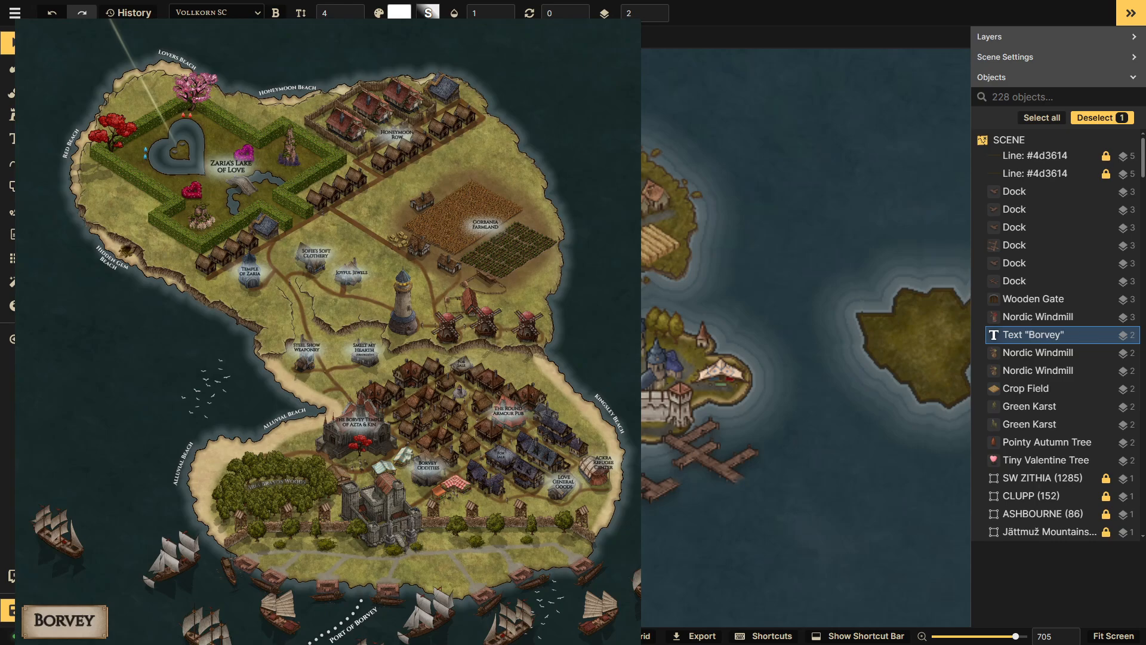
{"action": "left_click_drag", "start_coordinate": [579, 295], "coordinate": [577, 164]}
- Reword the duplicated Borvey label as a two-line "Zaria's Lake of Love" northwest of the heart-shaped lake
{"action": "left_click", "coordinate": [788, 234]}
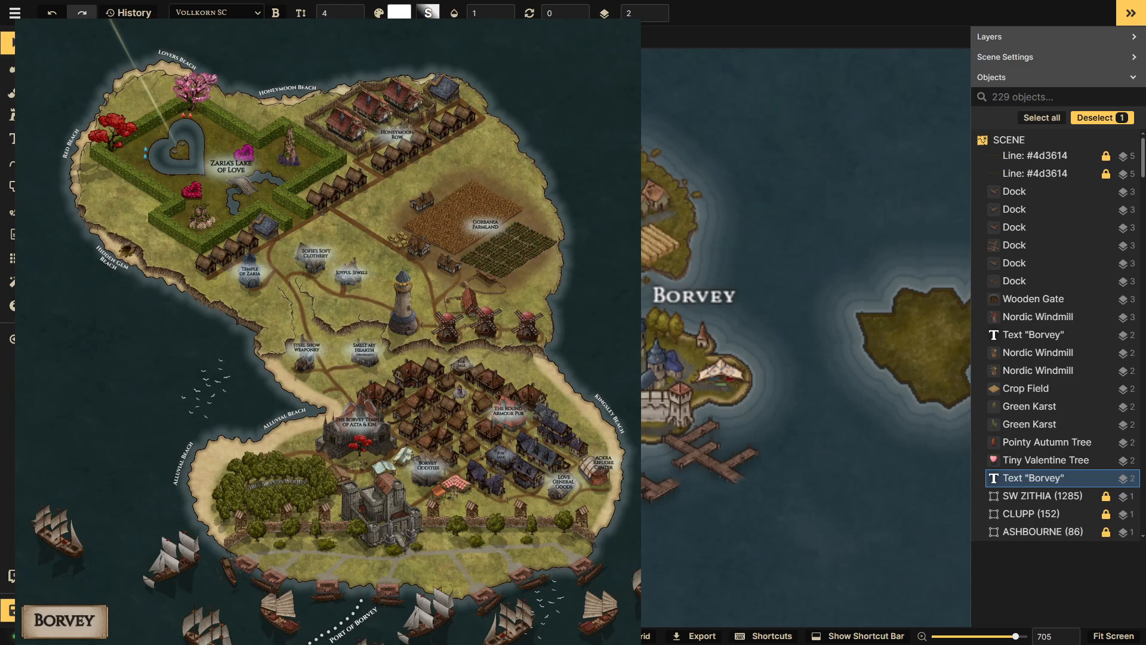
{"action": "key", "text": "Return"}
{"action": "key", "text": "Escape"}
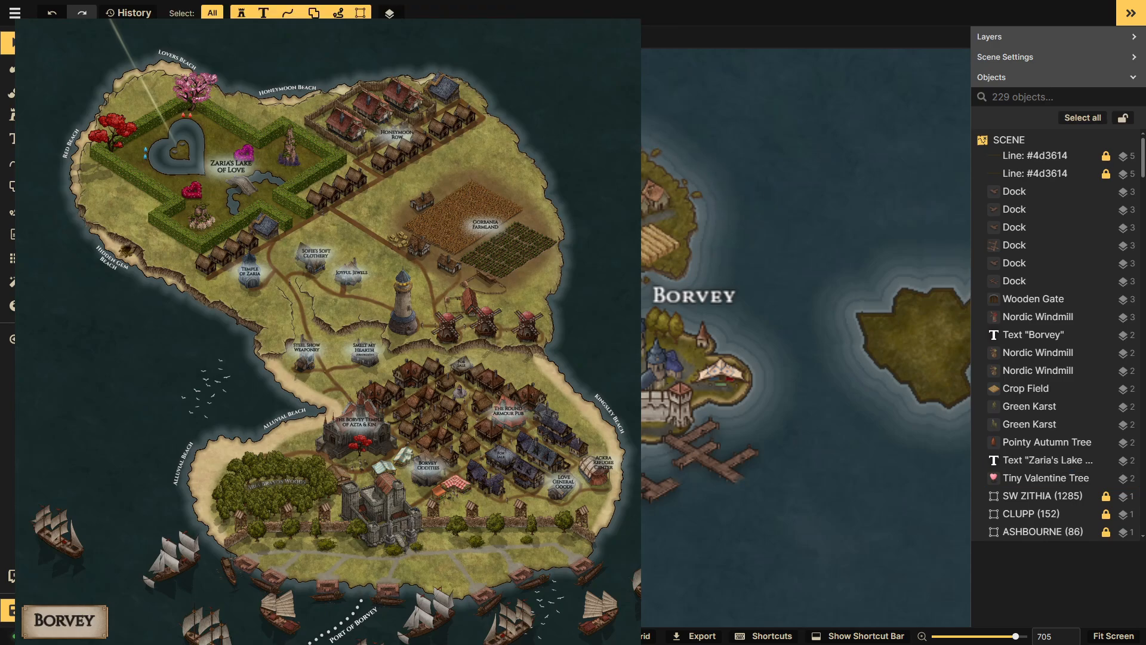
- Survey the labelled island together with the southern continents, the eastern isles and the coast around Ashbourne
{"action": "scroll", "coordinate": [726, 224], "scroll_direction": "down", "scroll_amount": 3}
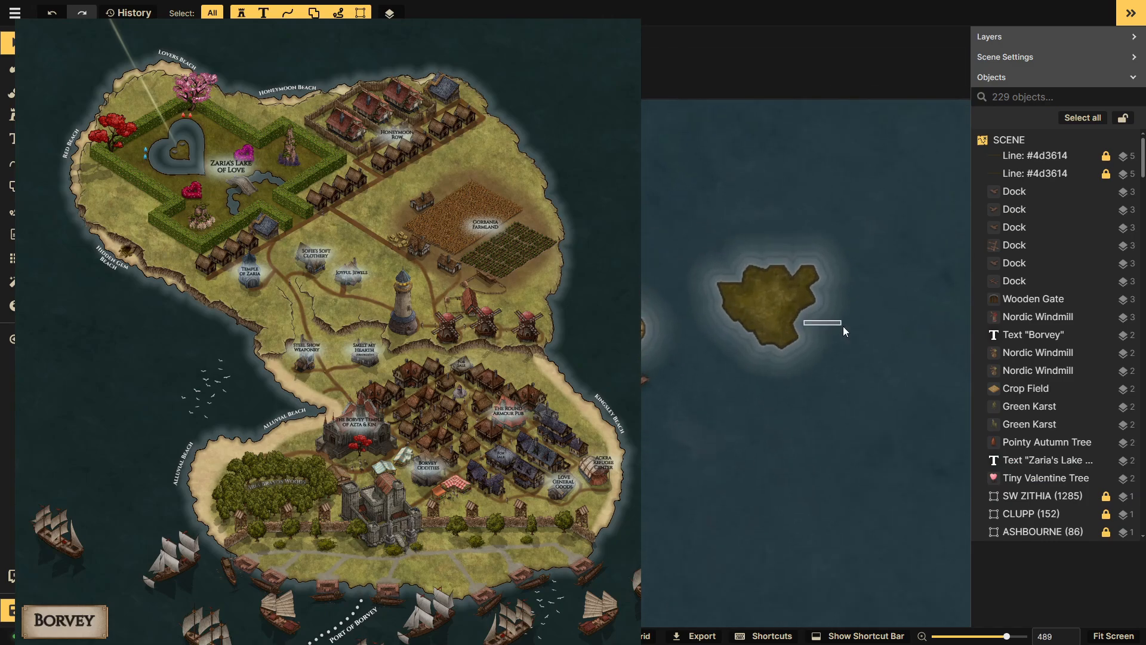
{"action": "left_click_drag", "start_coordinate": [843, 326], "coordinate": [876, 336]}
{"action": "scroll", "coordinate": [649, 283], "scroll_direction": "up", "scroll_amount": 3}
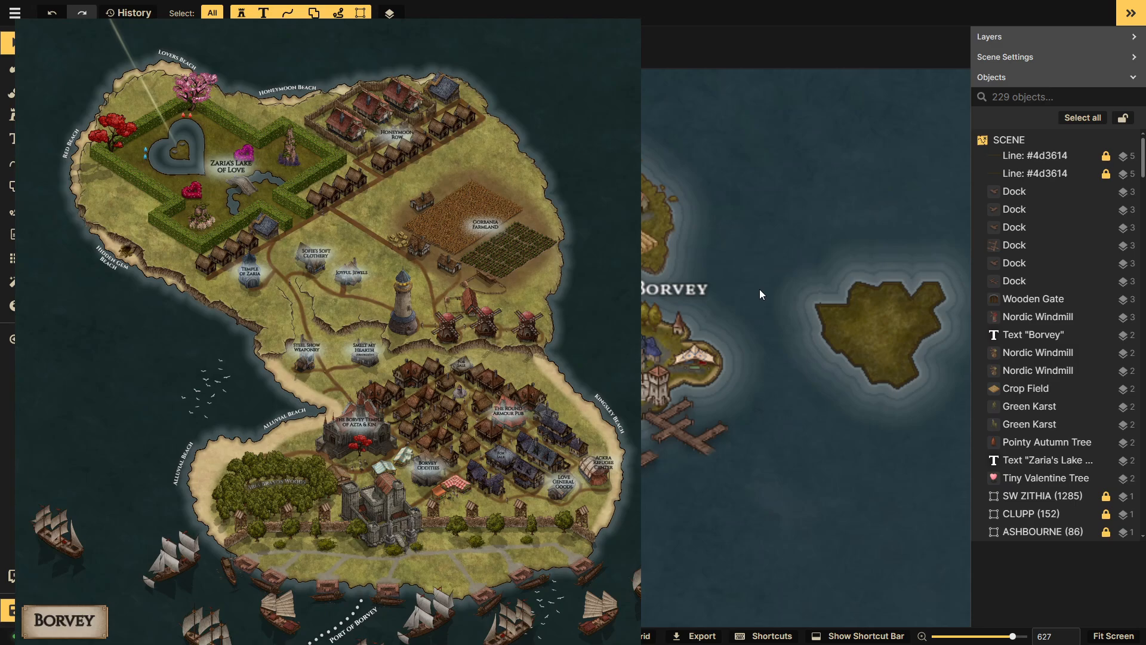
{"action": "scroll", "coordinate": [772, 232], "scroll_direction": "down", "scroll_amount": 5}
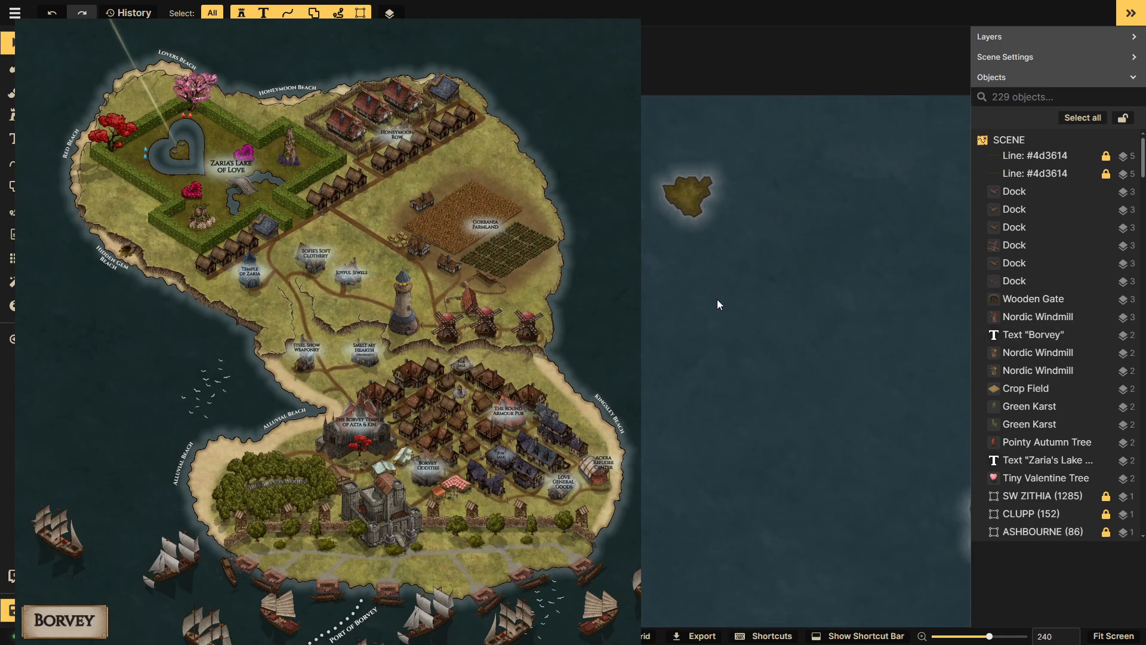
{"action": "scroll", "coordinate": [718, 299], "scroll_direction": "down", "scroll_amount": 5}
{"action": "scroll", "coordinate": [686, 97], "scroll_direction": "down", "scroll_amount": 1}
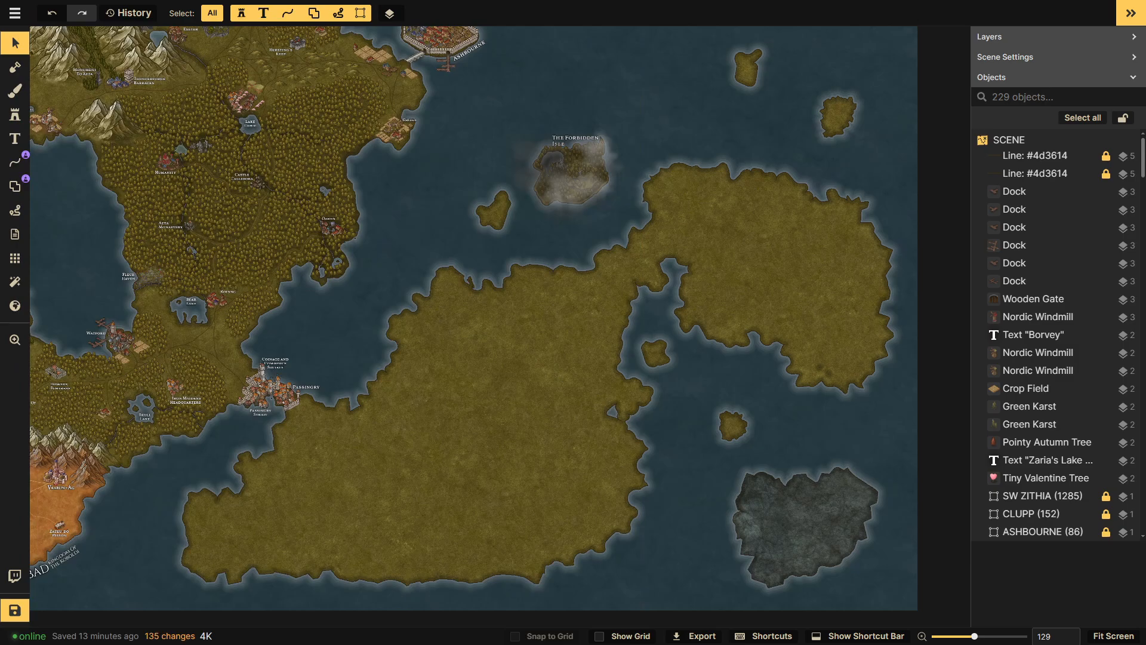
{"action": "left_click_drag", "start_coordinate": [472, 209], "coordinate": [642, 567]}
{"action": "scroll", "coordinate": [642, 568], "scroll_direction": "up", "scroll_amount": 4}
{"action": "left_click_drag", "start_coordinate": [826, 146], "coordinate": [412, 307]}
{"action": "scroll", "coordinate": [402, 320], "scroll_direction": "up", "scroll_amount": 5}
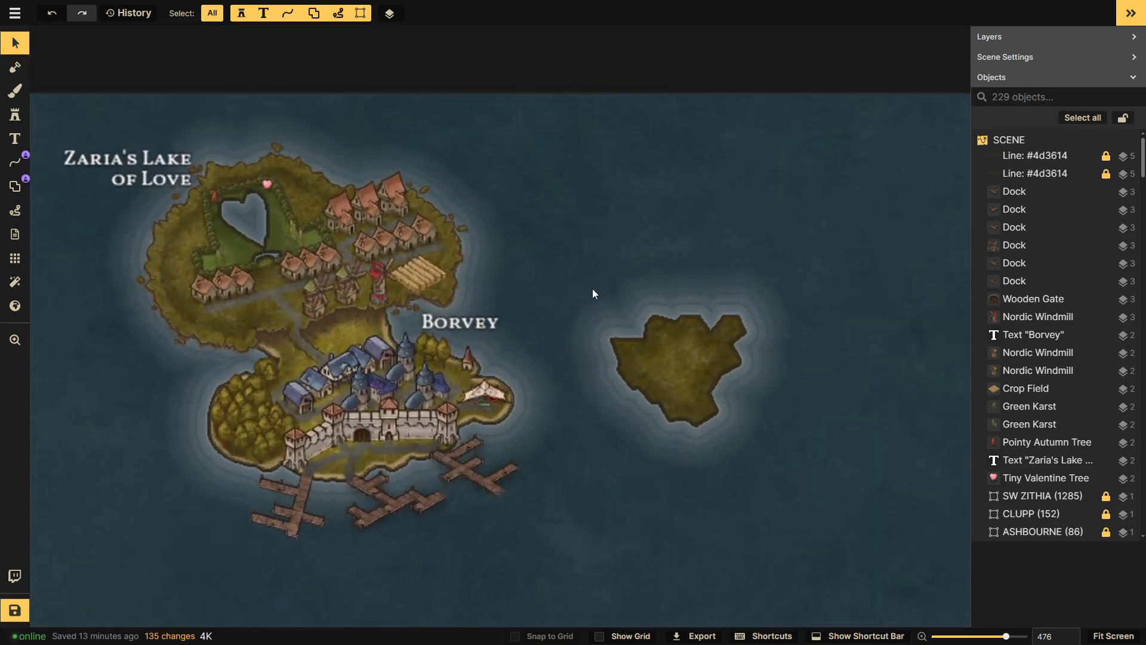
{"action": "left_click_drag", "start_coordinate": [594, 292], "coordinate": [700, 257]}
{"action": "scroll", "coordinate": [679, 245], "scroll_direction": "down", "scroll_amount": 1}
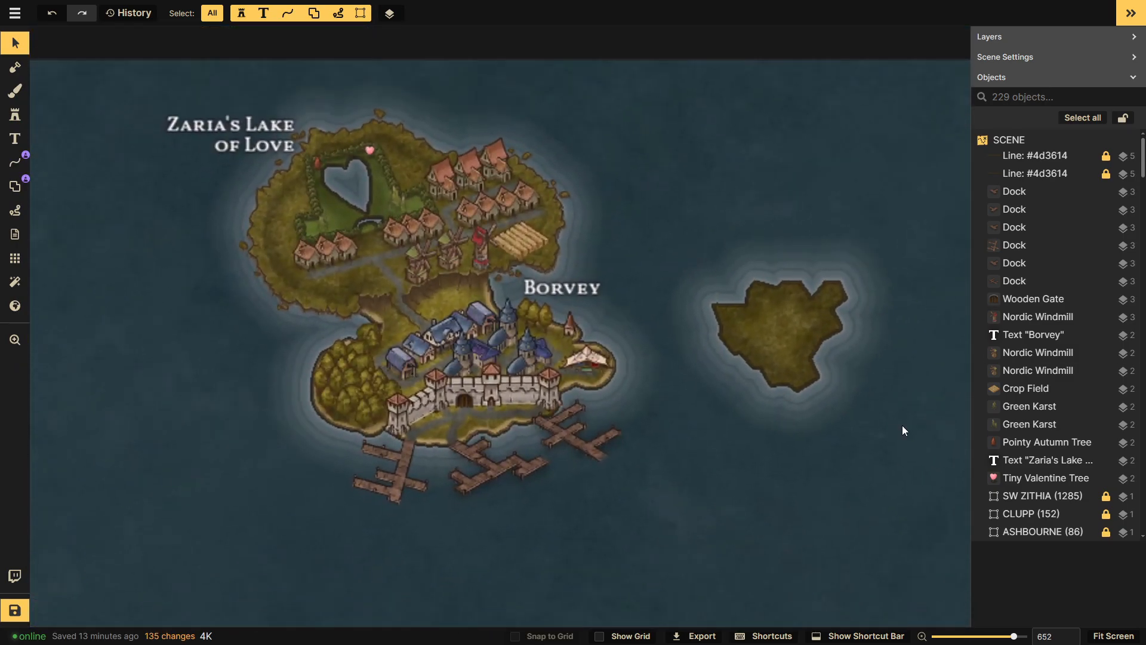
{"action": "left_click_drag", "start_coordinate": [823, 361], "coordinate": [935, 376]}
{"action": "scroll", "coordinate": [935, 376], "scroll_direction": "down", "scroll_amount": 5}
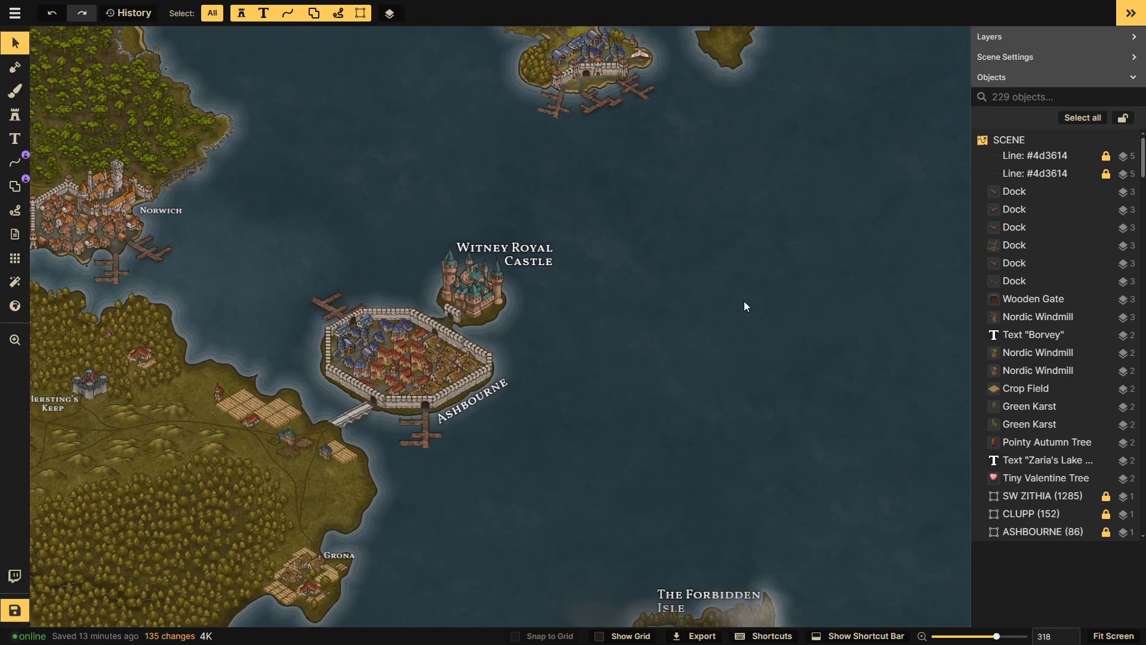
- Examine the southern part of the map, from the Passingry coast across the empty southern continent to the grey rocky island
{"action": "left_click_drag", "start_coordinate": [734, 383], "coordinate": [680, 42]}
{"action": "left_click_drag", "start_coordinate": [723, 532], "coordinate": [553, 550]}
{"action": "left_click_drag", "start_coordinate": [615, 507], "coordinate": [693, 176]}
{"action": "left_click_drag", "start_coordinate": [536, 435], "coordinate": [602, 394]}
{"action": "scroll", "coordinate": [603, 393], "scroll_direction": "down", "scroll_amount": 1}
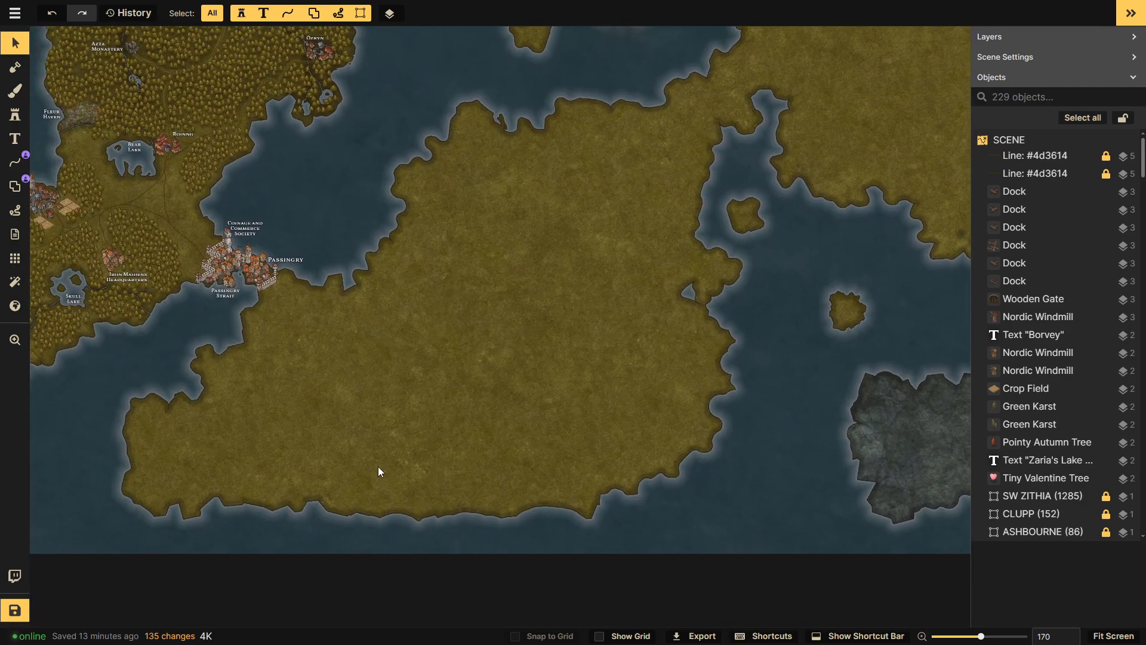
{"action": "left_click_drag", "start_coordinate": [349, 458], "coordinate": [352, 512]}
{"action": "left_click_drag", "start_coordinate": [451, 162], "coordinate": [473, 109]}
{"action": "left_click_drag", "start_coordinate": [429, 194], "coordinate": [515, 164]}
{"action": "left_click_drag", "start_coordinate": [761, 385], "coordinate": [475, 379]}
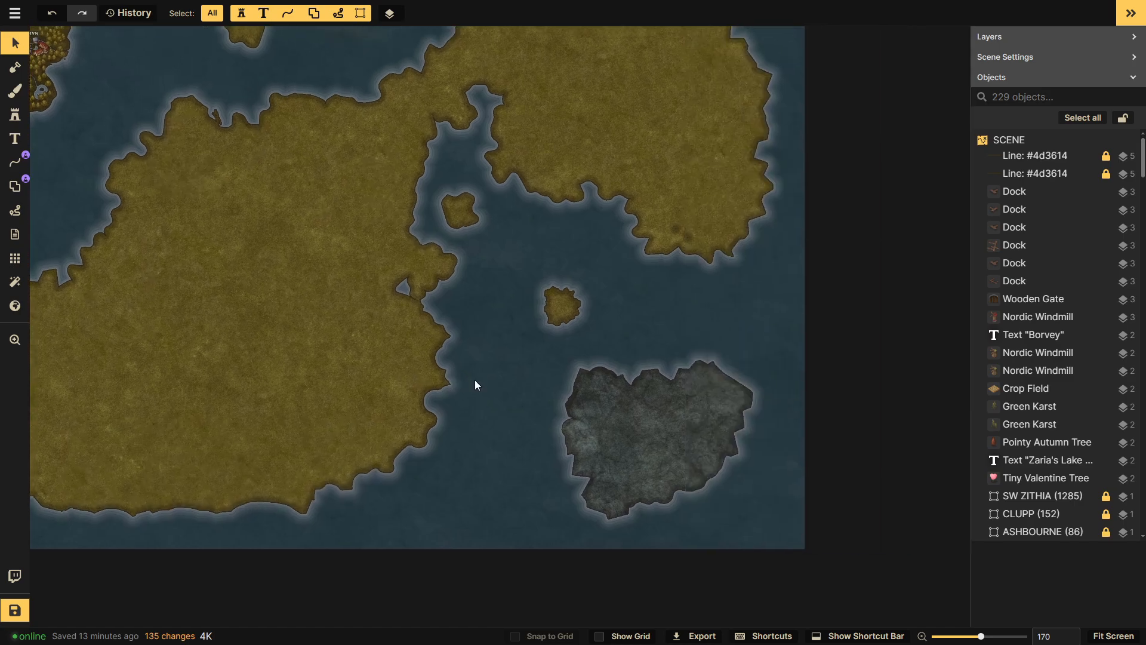
{"action": "left_click_drag", "start_coordinate": [542, 330], "coordinate": [548, 353]}
{"action": "scroll", "coordinate": [742, 278], "scroll_direction": "up", "scroll_amount": 1}
{"action": "scroll", "coordinate": [740, 277], "scroll_direction": "down", "scroll_amount": 1}
- Examine the eastern landmasses, the Forbidden Isle and the detailed western continent in relation to the Borvey island
{"action": "left_click_drag", "start_coordinate": [740, 277], "coordinate": [698, 531]}
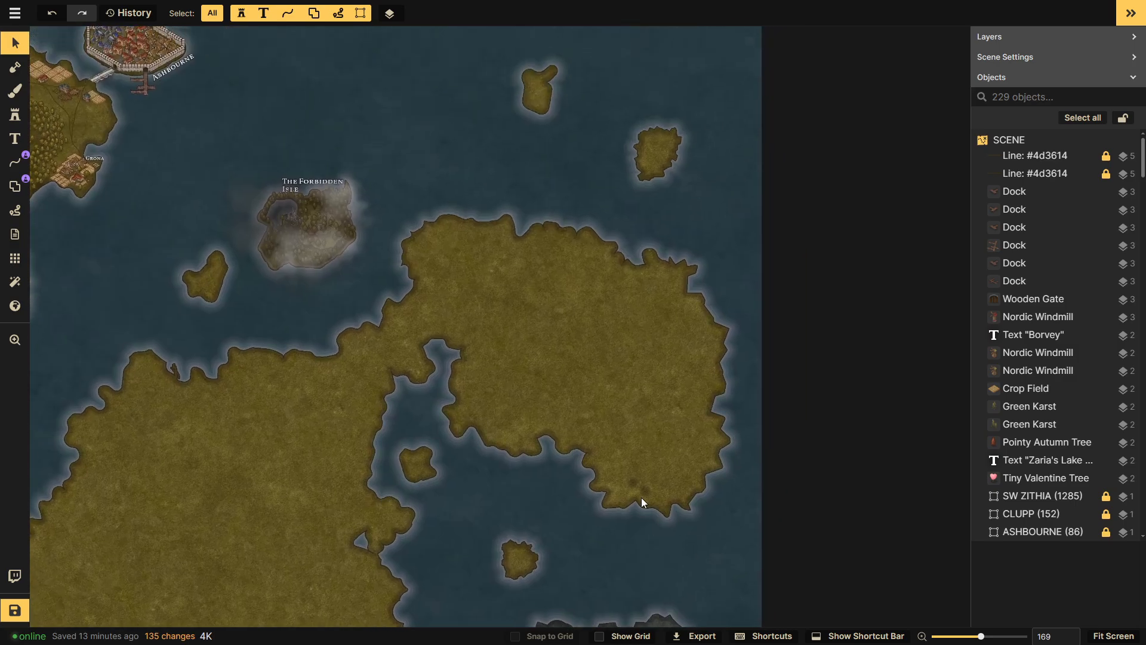
{"action": "left_click_drag", "start_coordinate": [382, 200], "coordinate": [782, 525]}
{"action": "left_click_drag", "start_coordinate": [557, 148], "coordinate": [510, 375]}
{"action": "left_click_drag", "start_coordinate": [520, 102], "coordinate": [825, 386]}
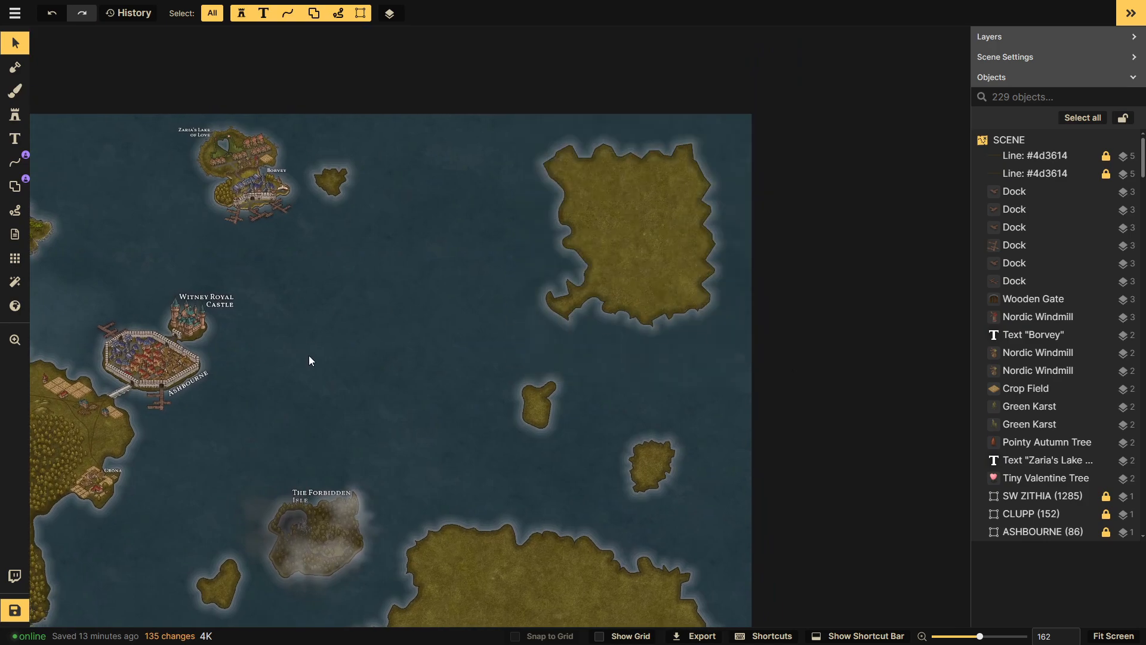
{"action": "scroll", "coordinate": [594, 246], "scroll_direction": "down", "scroll_amount": 3}
{"action": "left_click_drag", "start_coordinate": [309, 356], "coordinate": [614, 205]}
{"action": "scroll", "coordinate": [614, 205], "scroll_direction": "down", "scroll_amount": 3}
{"action": "left_click_drag", "start_coordinate": [616, 279], "coordinate": [582, 314]}
{"action": "scroll", "coordinate": [583, 315], "scroll_direction": "up", "scroll_amount": 1}
{"action": "scroll", "coordinate": [582, 314], "scroll_direction": "down", "scroll_amount": 2}
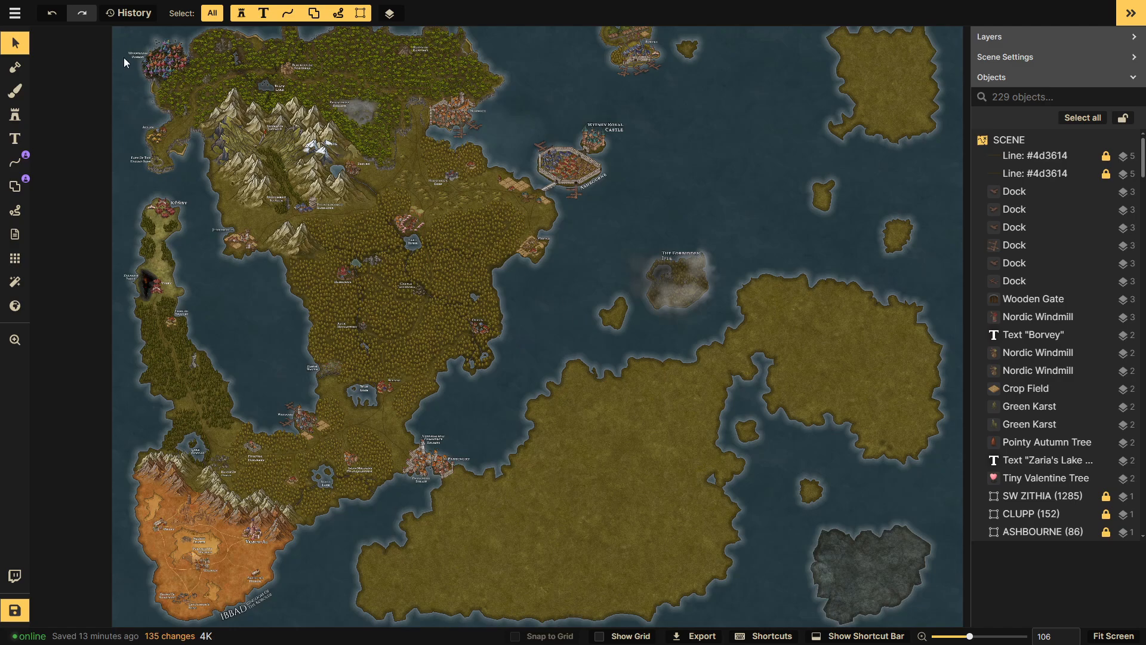
{"action": "left_click_drag", "start_coordinate": [117, 36], "coordinate": [203, 88]}
{"action": "left_click_drag", "start_coordinate": [119, 251], "coordinate": [187, 327]}
{"action": "left_click_drag", "start_coordinate": [201, 89], "coordinate": [335, 205]}
{"action": "left_click_drag", "start_coordinate": [423, 81], "coordinate": [624, 218]}
{"action": "scroll", "coordinate": [564, 109], "scroll_direction": "up", "scroll_amount": 2}
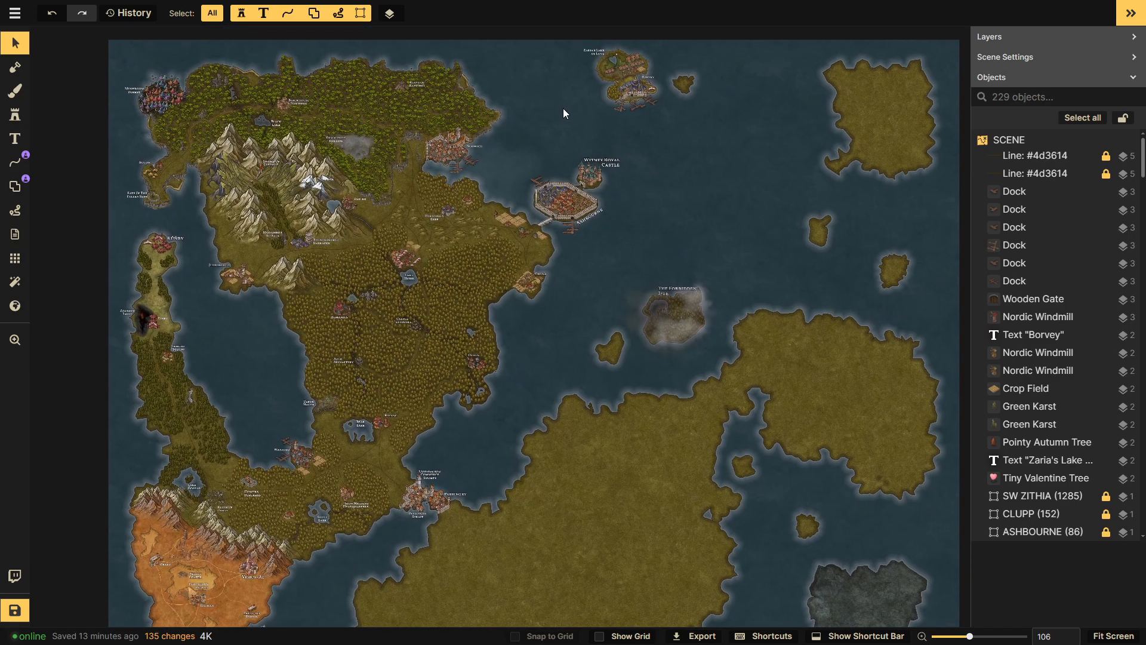
- Group all the objects of the Borvey island, including both text labels, under the name BORVEY
{"action": "left_click_drag", "start_coordinate": [557, 93], "coordinate": [693, 217]}
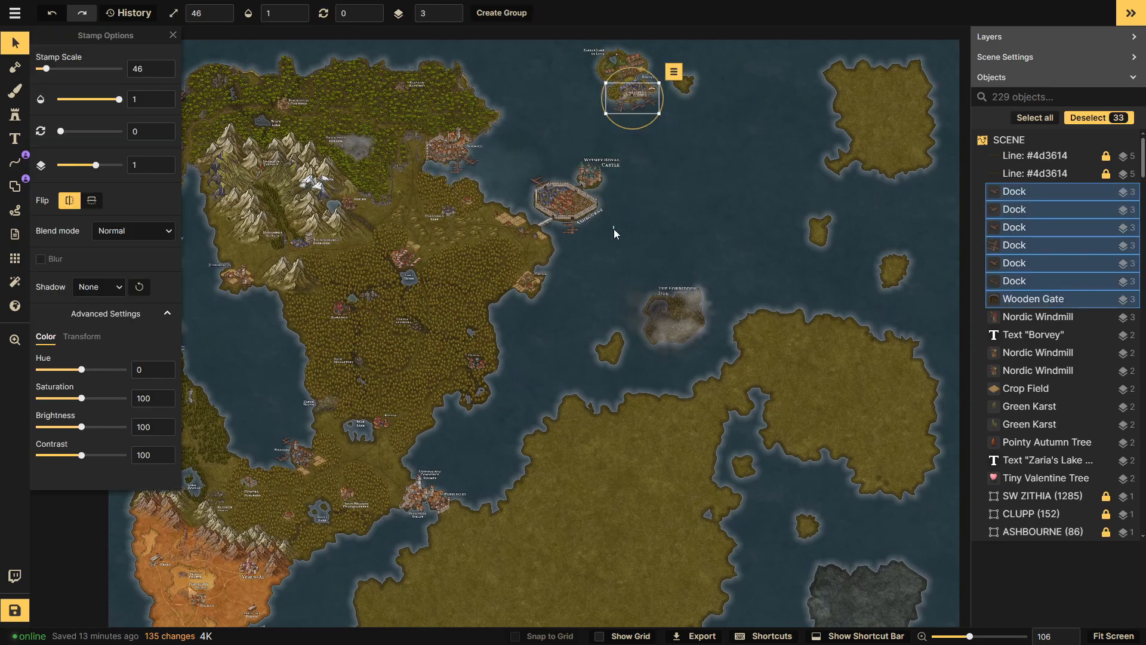
{"action": "left_click_drag", "start_coordinate": [602, 247], "coordinate": [740, 359]}
{"action": "scroll", "coordinate": [609, 143], "scroll_direction": "up", "scroll_amount": 2}
{"action": "left_click_drag", "start_coordinate": [609, 142], "coordinate": [575, 364]}
{"action": "scroll", "coordinate": [567, 334], "scroll_direction": "up", "scroll_amount": 3}
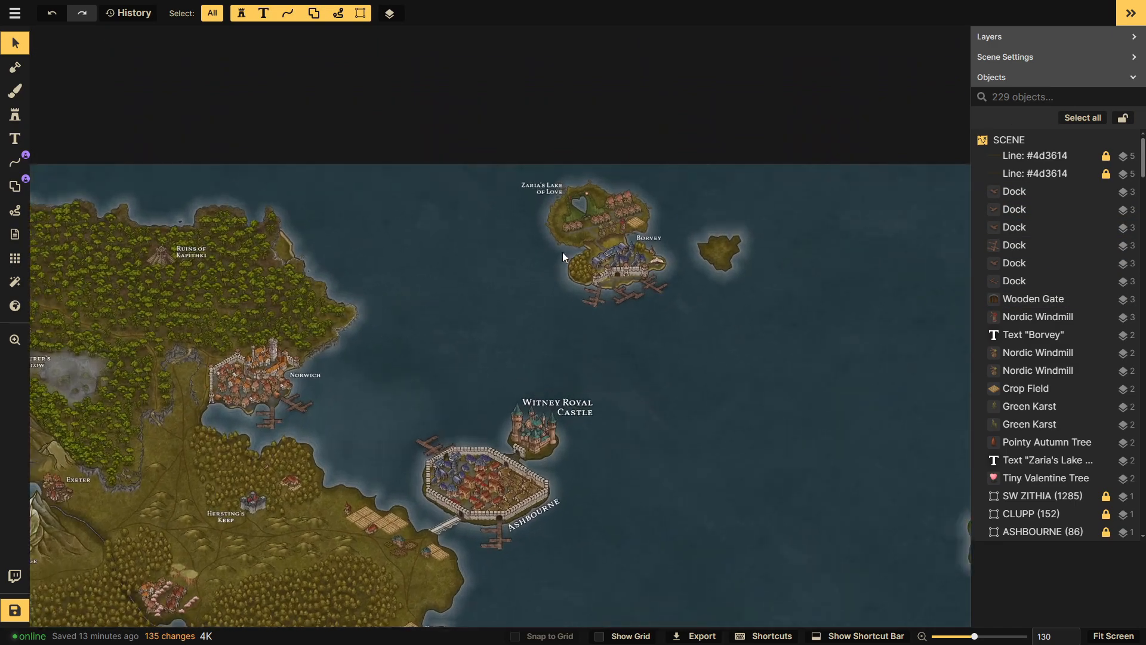
{"action": "left_click_drag", "start_coordinate": [477, 153], "coordinate": [768, 347]}
{"action": "right_click", "coordinate": [611, 239]}
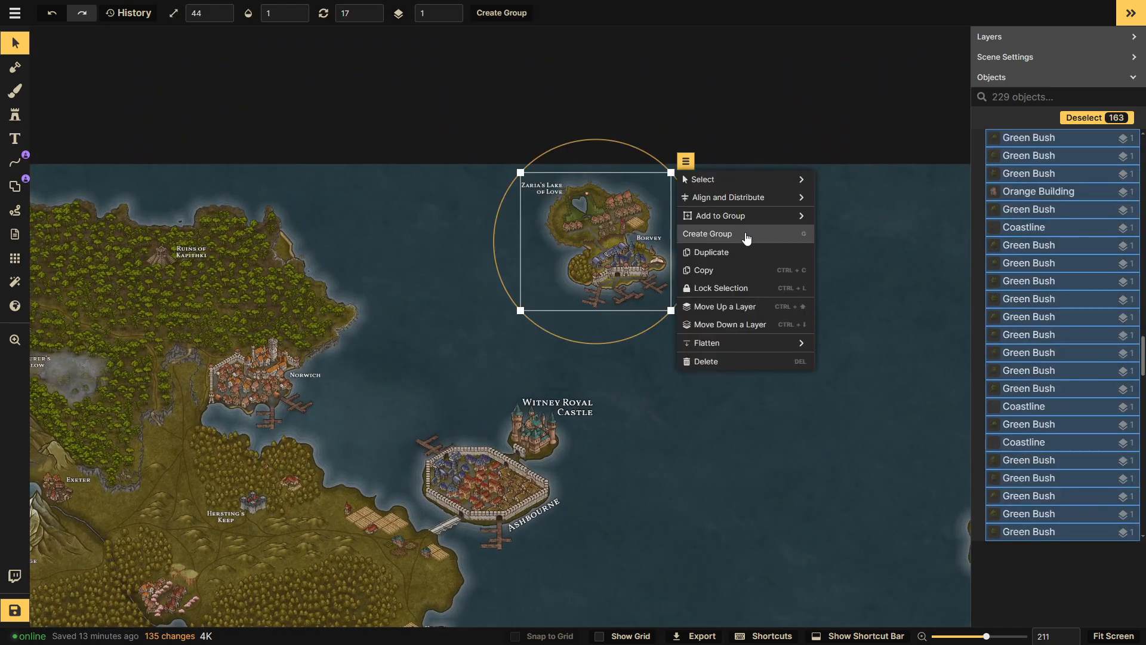
{"action": "left_click", "coordinate": [746, 234]}
{"action": "type", "text": "BORVEY"}
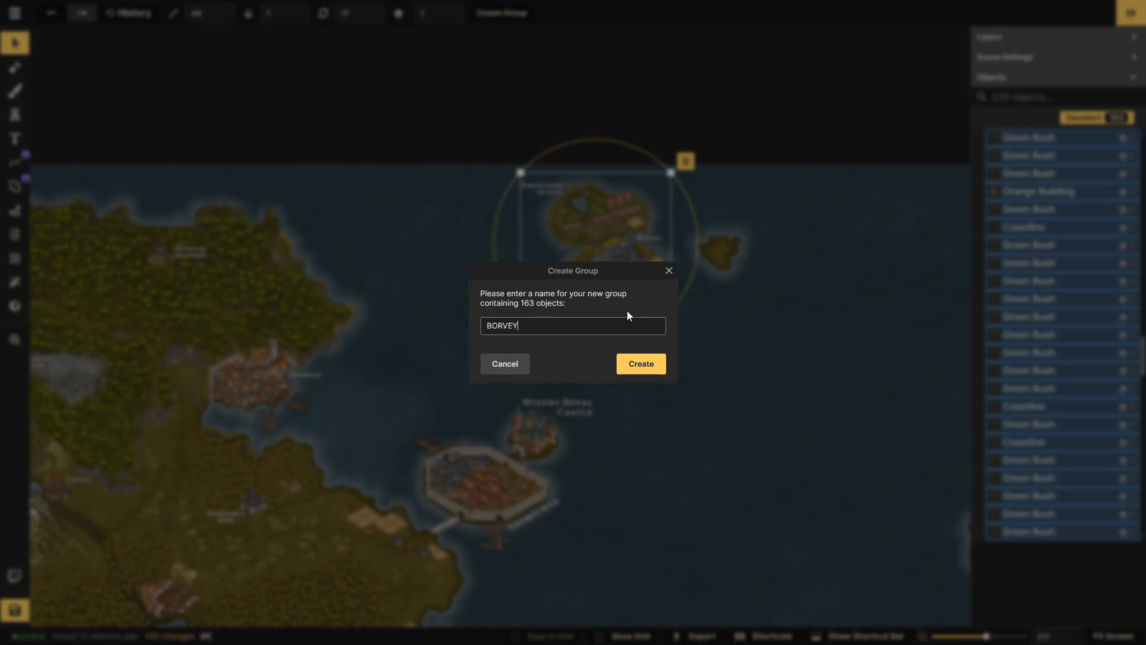
{"action": "key", "text": "Return"}
{"action": "left_click", "coordinate": [650, 321]}
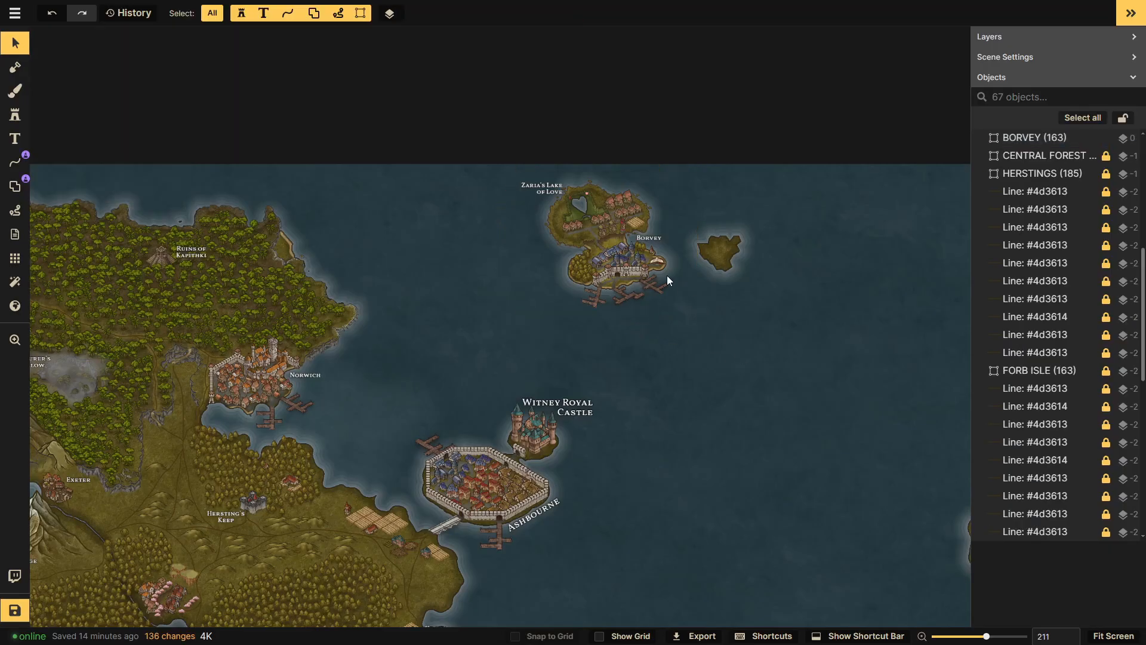
- Review the grouped Borvey island up close, its place in the object list, and its position on the overall world map
{"action": "scroll", "coordinate": [624, 244], "scroll_direction": "up", "scroll_amount": 4}
{"action": "scroll", "coordinate": [614, 239], "scroll_direction": "up", "scroll_amount": 3}
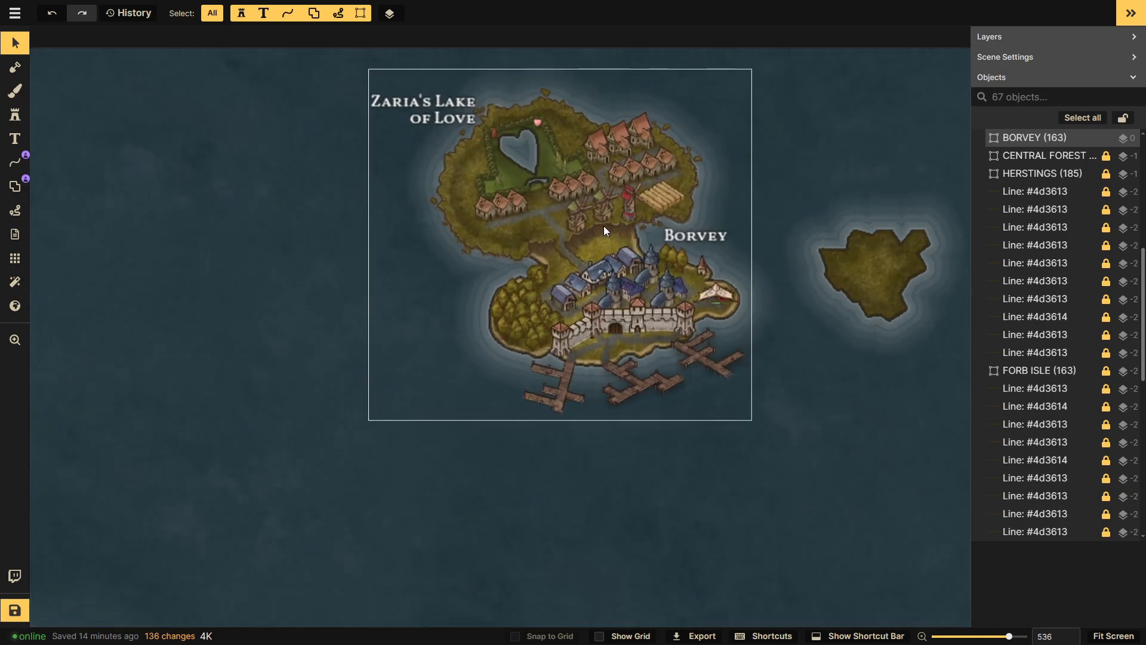
{"action": "scroll", "coordinate": [607, 233], "scroll_direction": "down", "scroll_amount": 3}
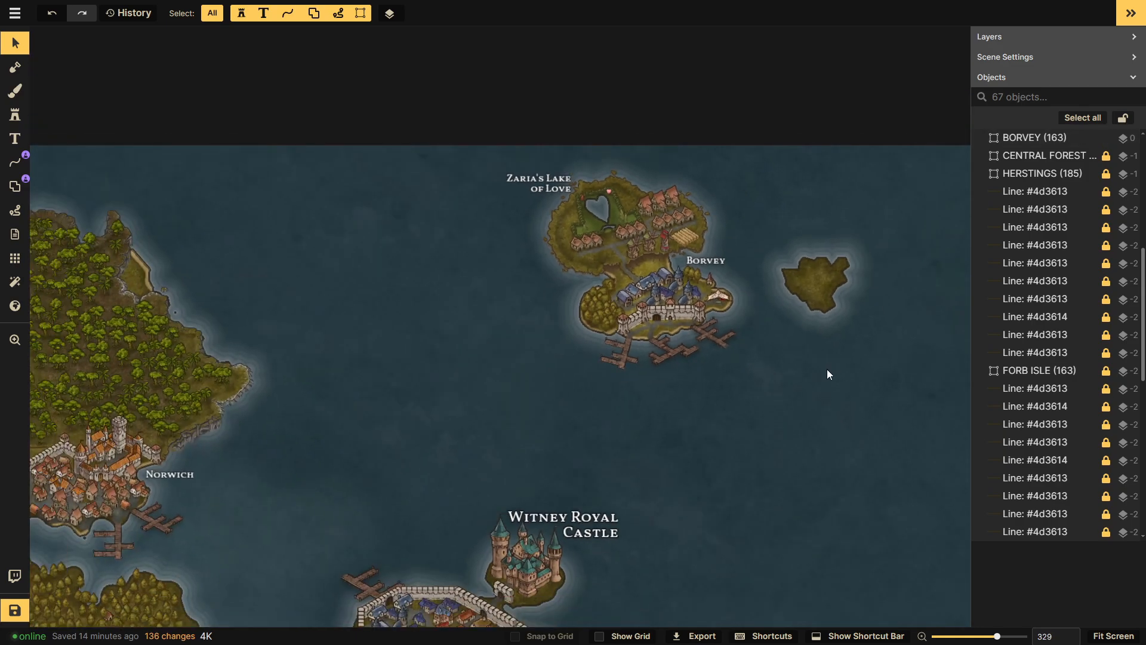
{"action": "scroll", "coordinate": [782, 389], "scroll_direction": "down", "scroll_amount": 1}
{"action": "scroll", "coordinate": [1000, 336], "scroll_direction": "up", "scroll_amount": 6}
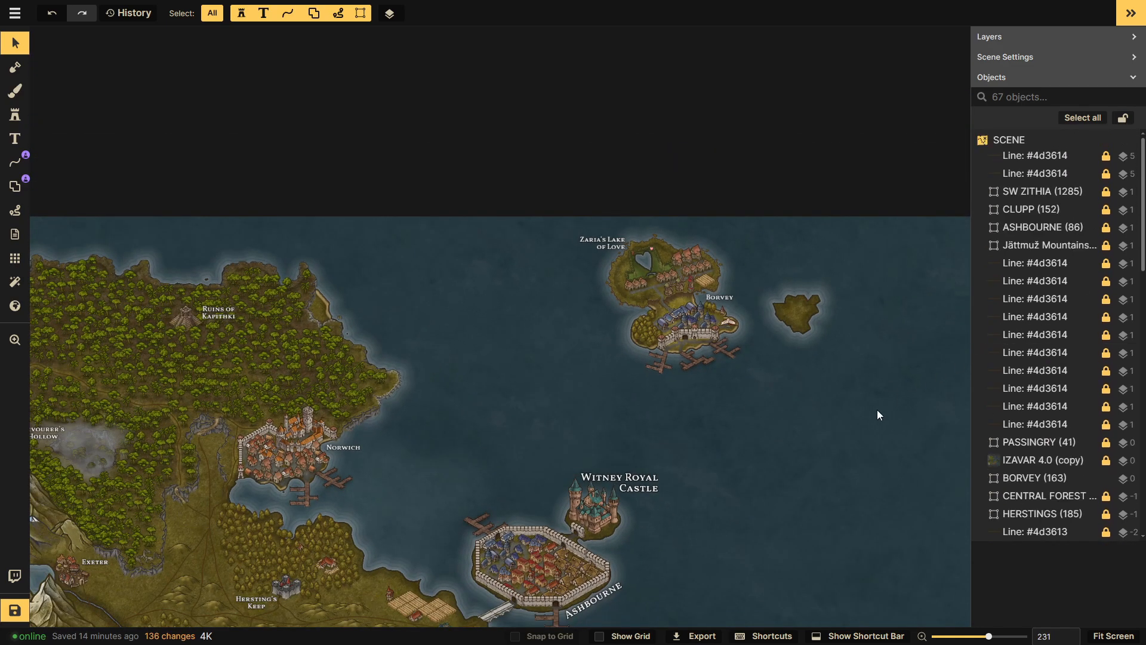
{"action": "scroll", "coordinate": [820, 408], "scroll_direction": "down", "scroll_amount": 1}
{"action": "left_click_drag", "start_coordinate": [820, 408], "coordinate": [783, 306]}
{"action": "scroll", "coordinate": [754, 310], "scroll_direction": "down", "scroll_amount": 1}
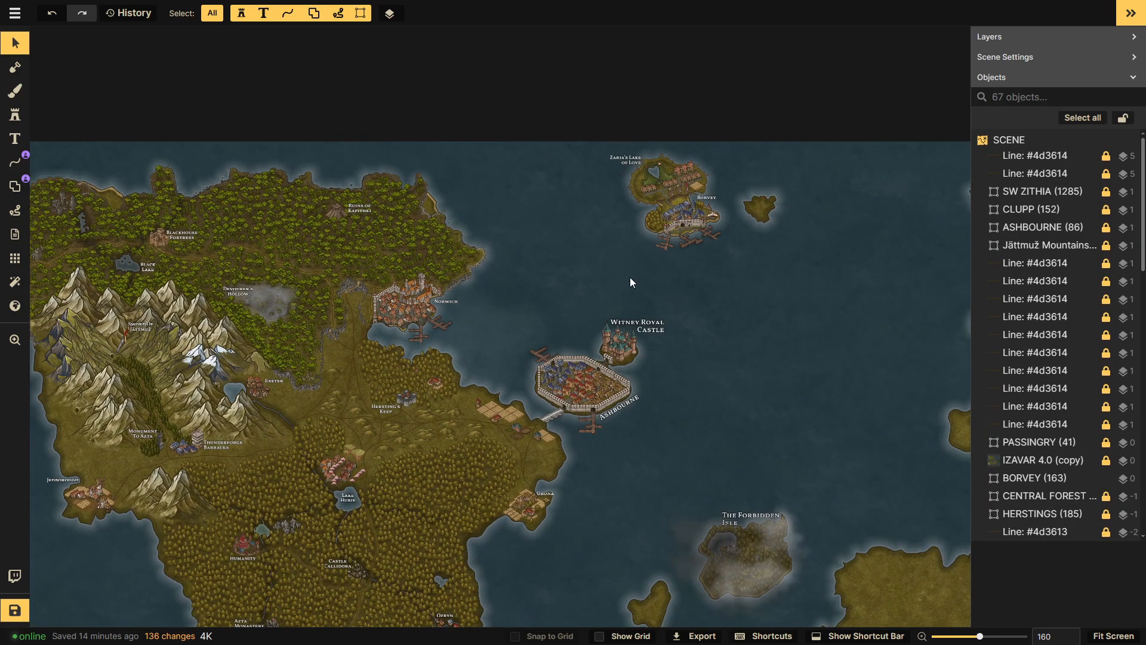
{"action": "scroll", "coordinate": [741, 425], "scroll_direction": "down", "scroll_amount": 1}
{"action": "left_click_drag", "start_coordinate": [716, 407], "coordinate": [653, 282]}
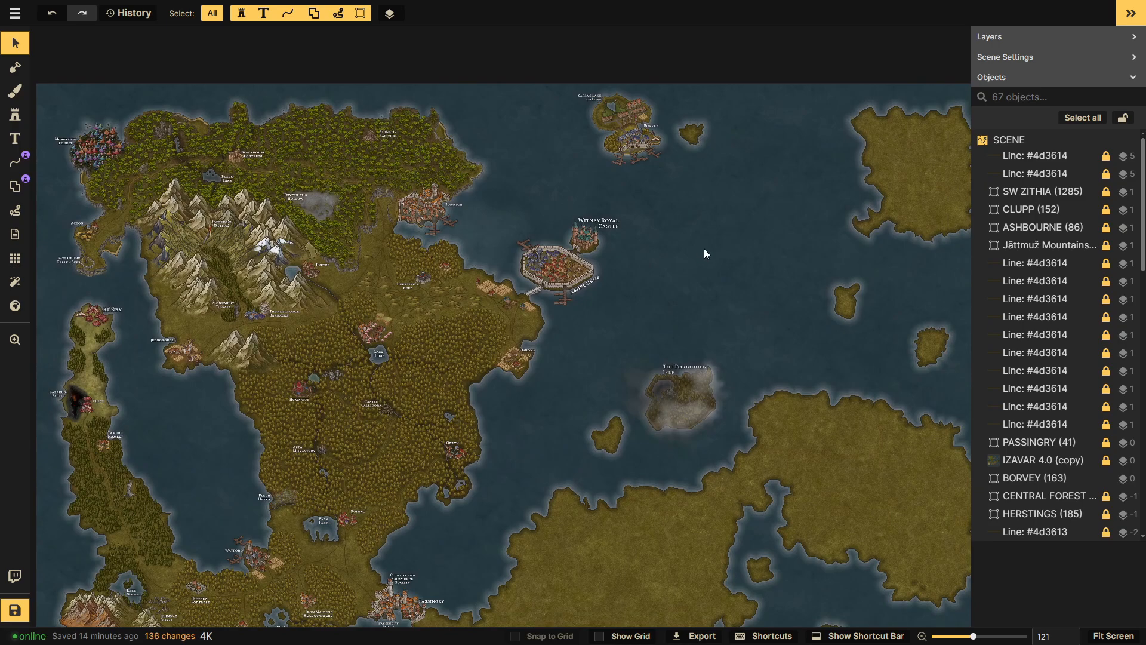
{"action": "scroll", "coordinate": [701, 255], "scroll_direction": "down", "scroll_amount": 5}
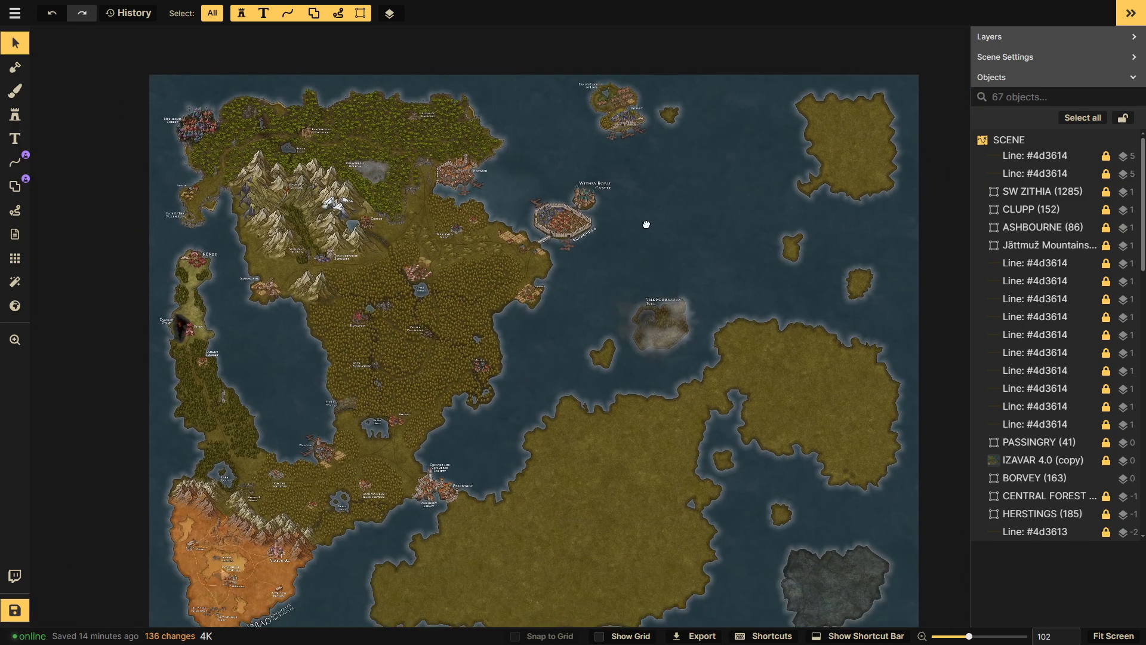
{"action": "scroll", "coordinate": [632, 227], "scroll_direction": "up", "scroll_amount": 6}
{"action": "scroll", "coordinate": [598, 334], "scroll_direction": "up", "scroll_amount": 10}
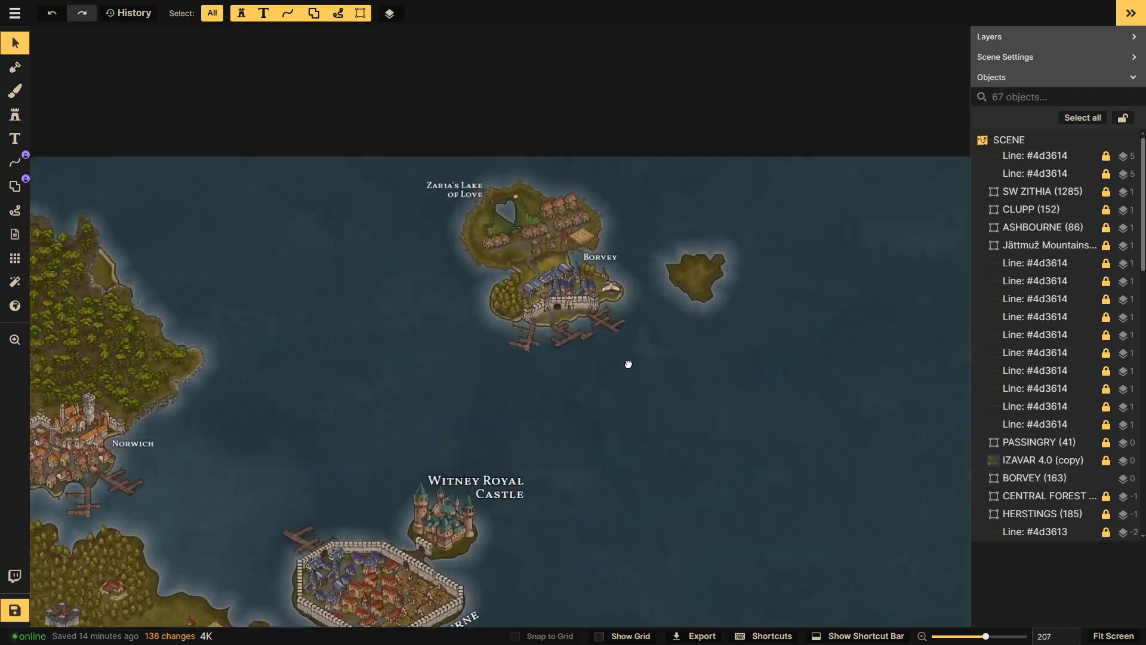
{"action": "scroll", "coordinate": [691, 413], "scroll_direction": "up", "scroll_amount": 2}
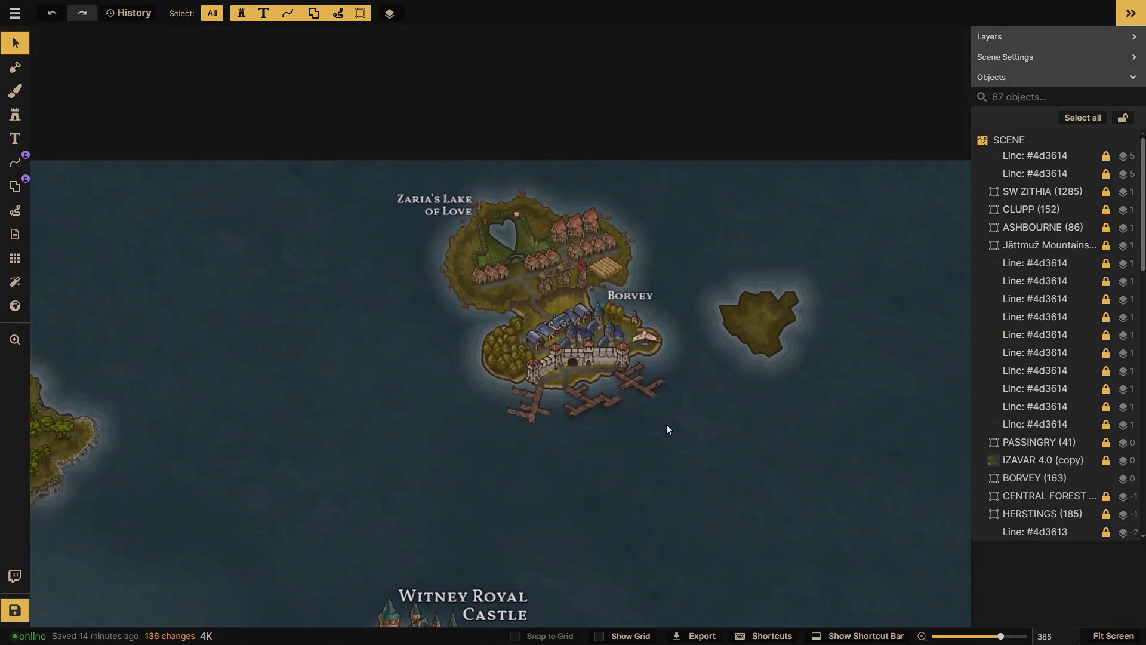